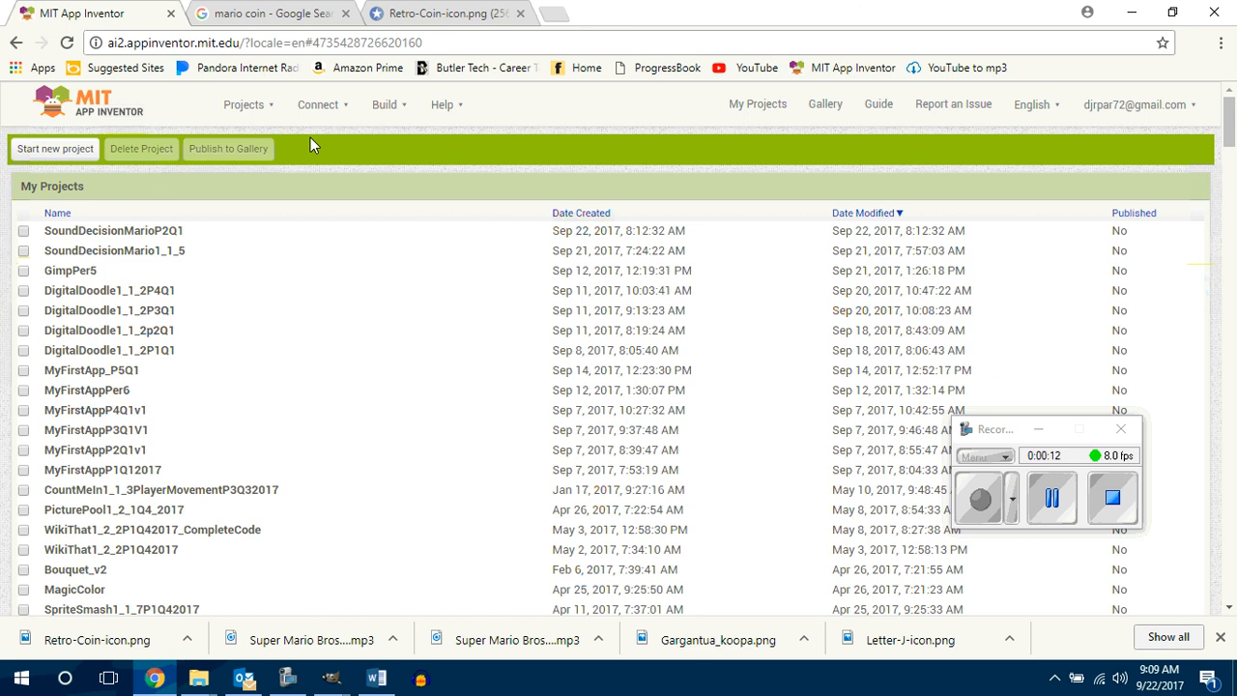
Step: Create a new project named CountMeInPacman1_1_3P3Q1
click(243, 106)
click(244, 170)
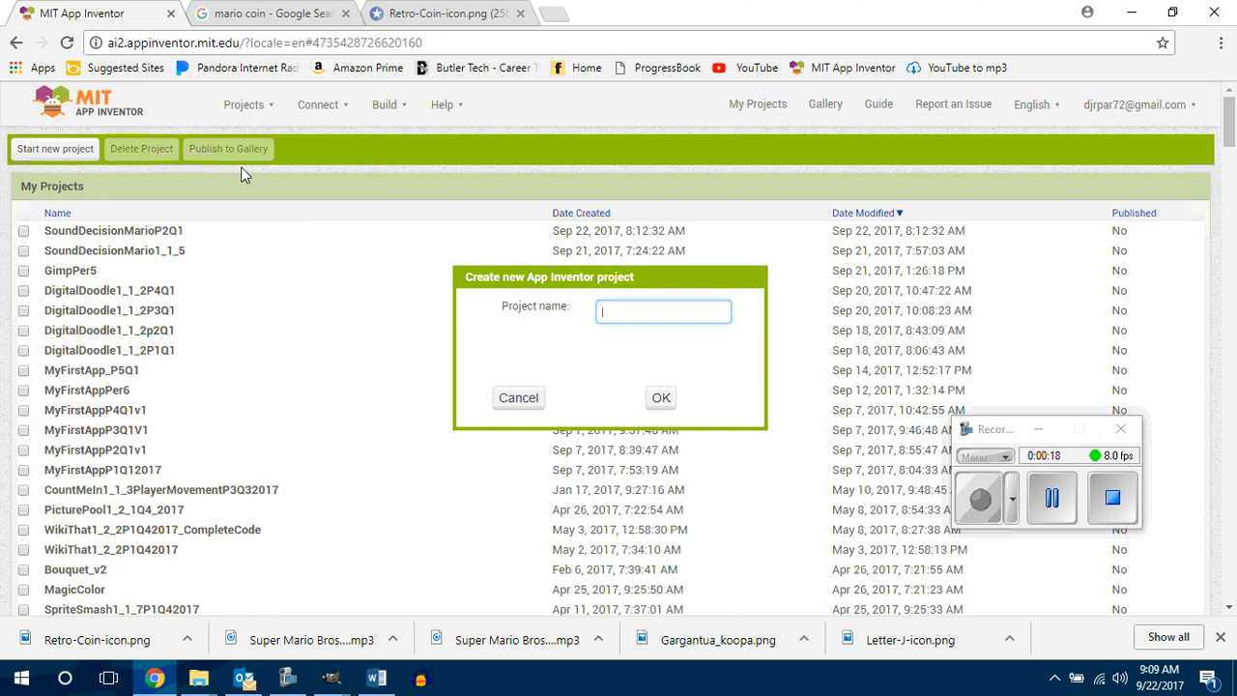
text(CountMeIn)
text(Pa)
text(cman)
text(1)
text(_1_3)
text(v1)
text(P)
text(3)
text(Q1)
click(662, 398)
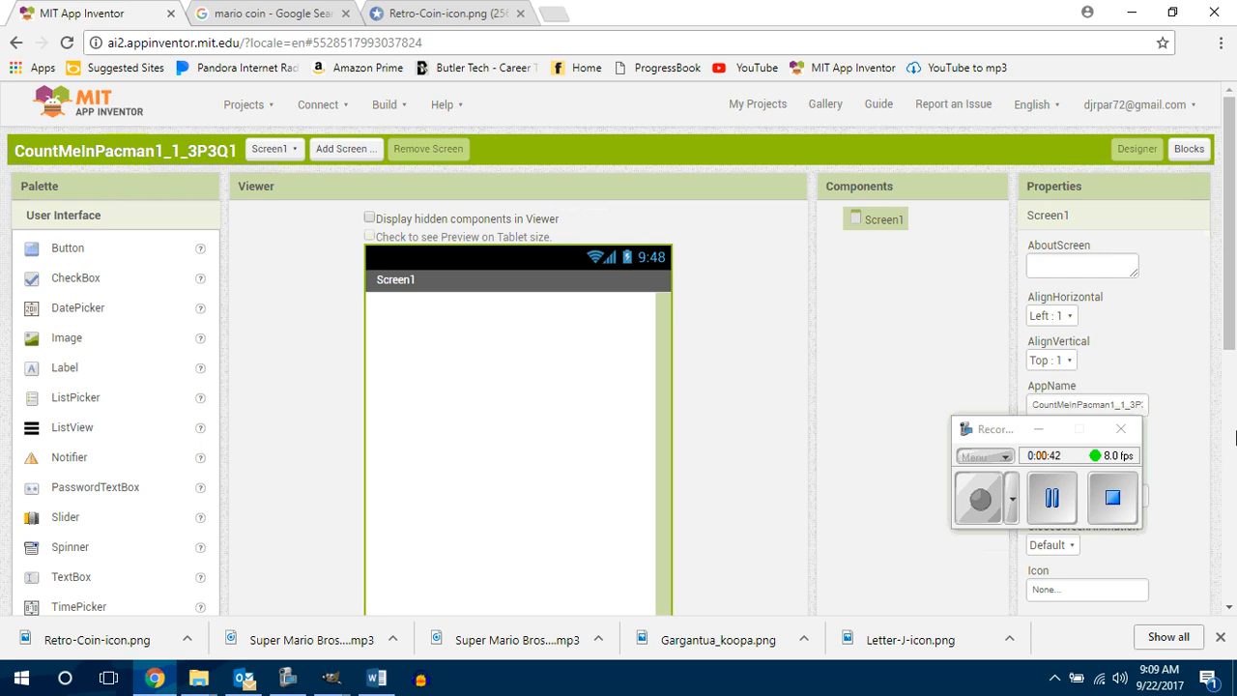
Step: Add two HorizontalArrangement components to Screen1, one below the other
drag(1229, 332, 1230, 358)
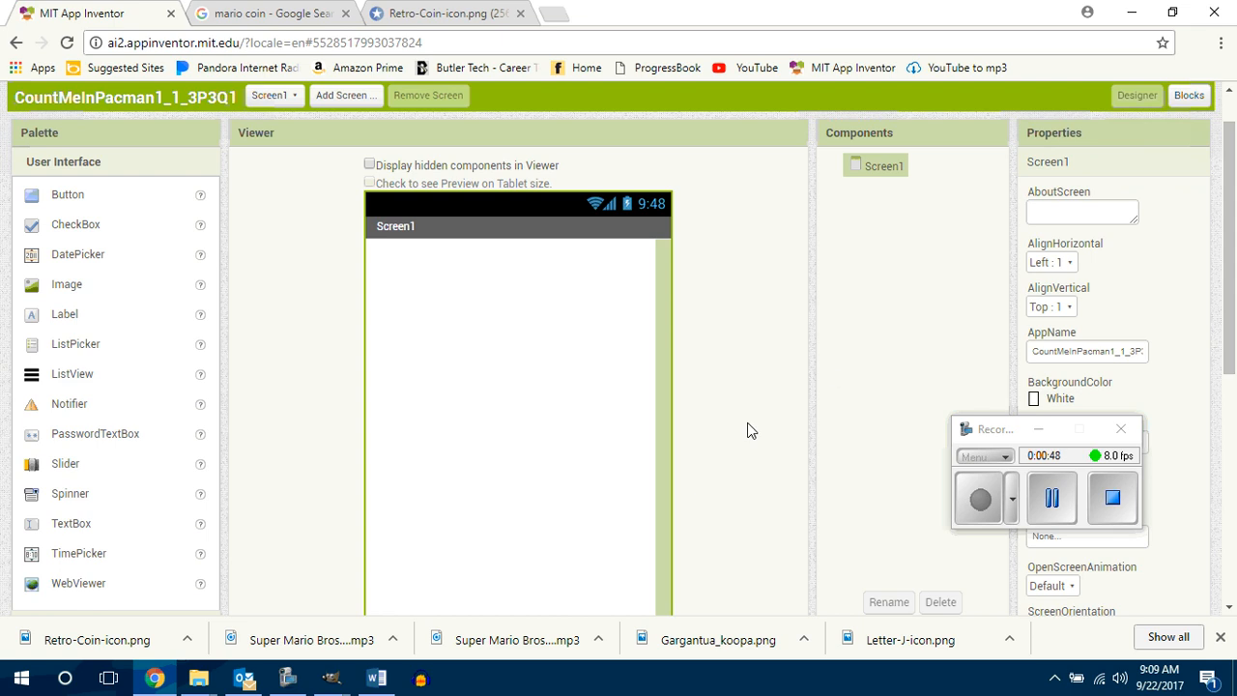
scroll(346, 459, down, 3)
scroll(281, 357, up, 3)
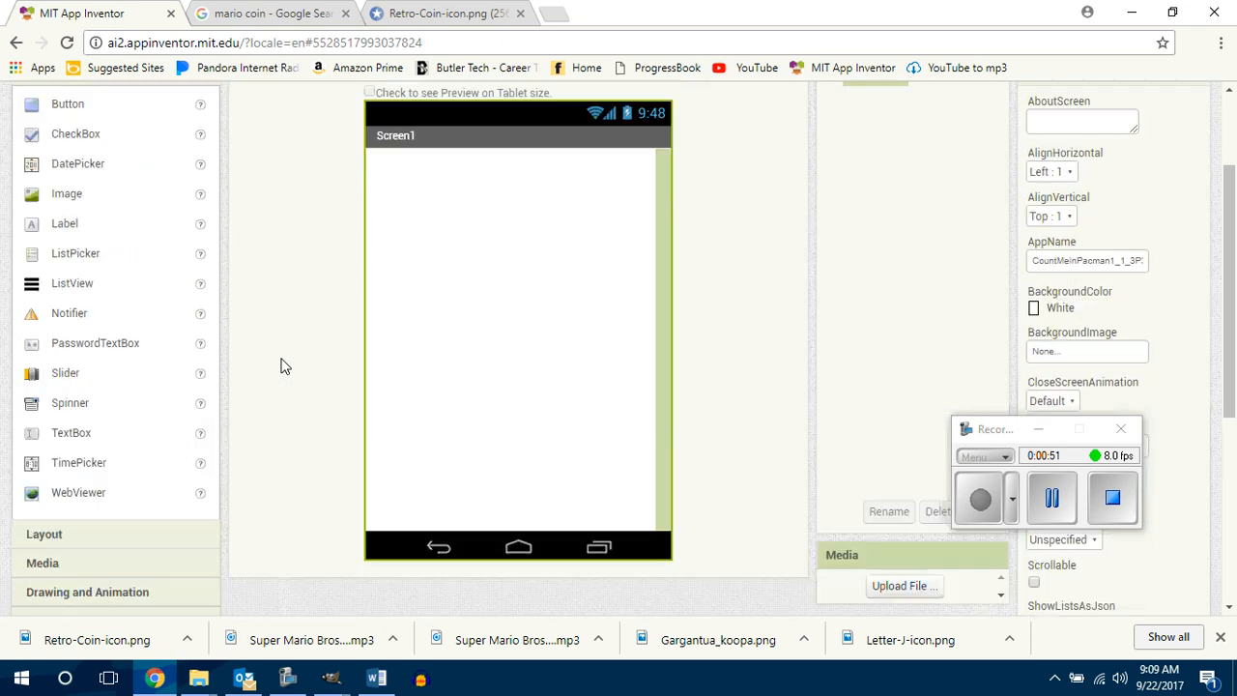
click(55, 541)
drag(77, 132, 414, 213)
drag(93, 142, 416, 449)
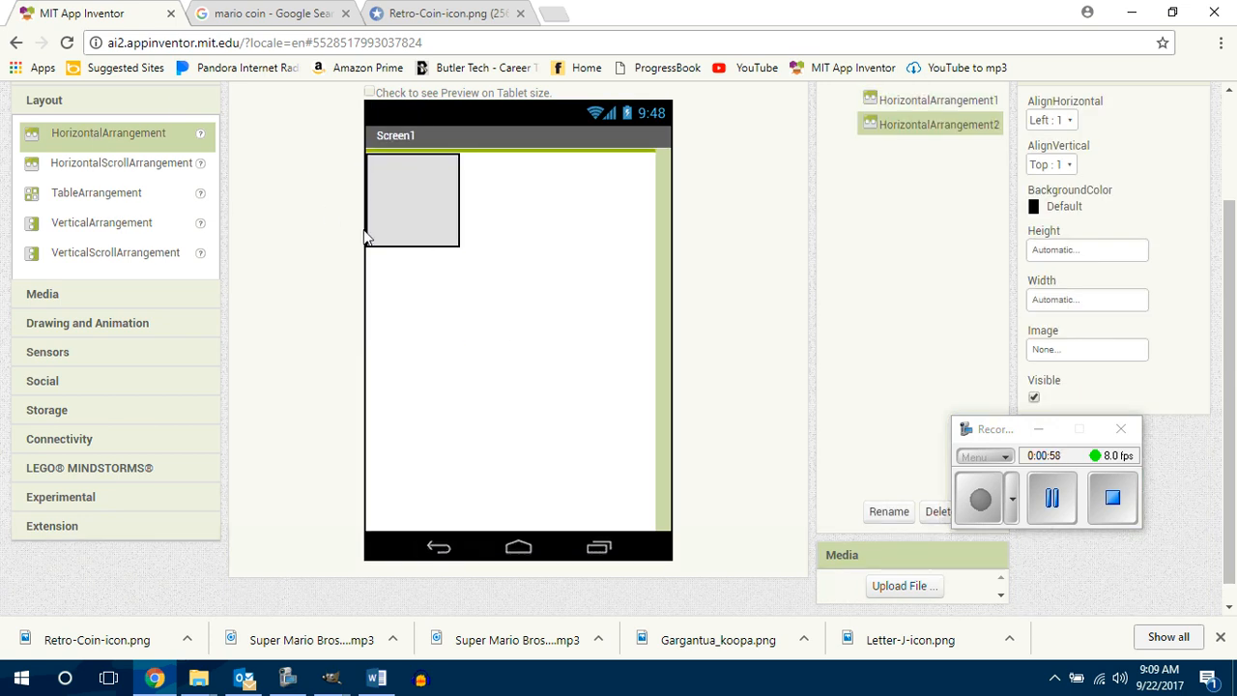
Step: Add a Canvas between the two horizontal arrangements and rename it cnvGameBoard
click(84, 326)
drag(70, 223, 381, 259)
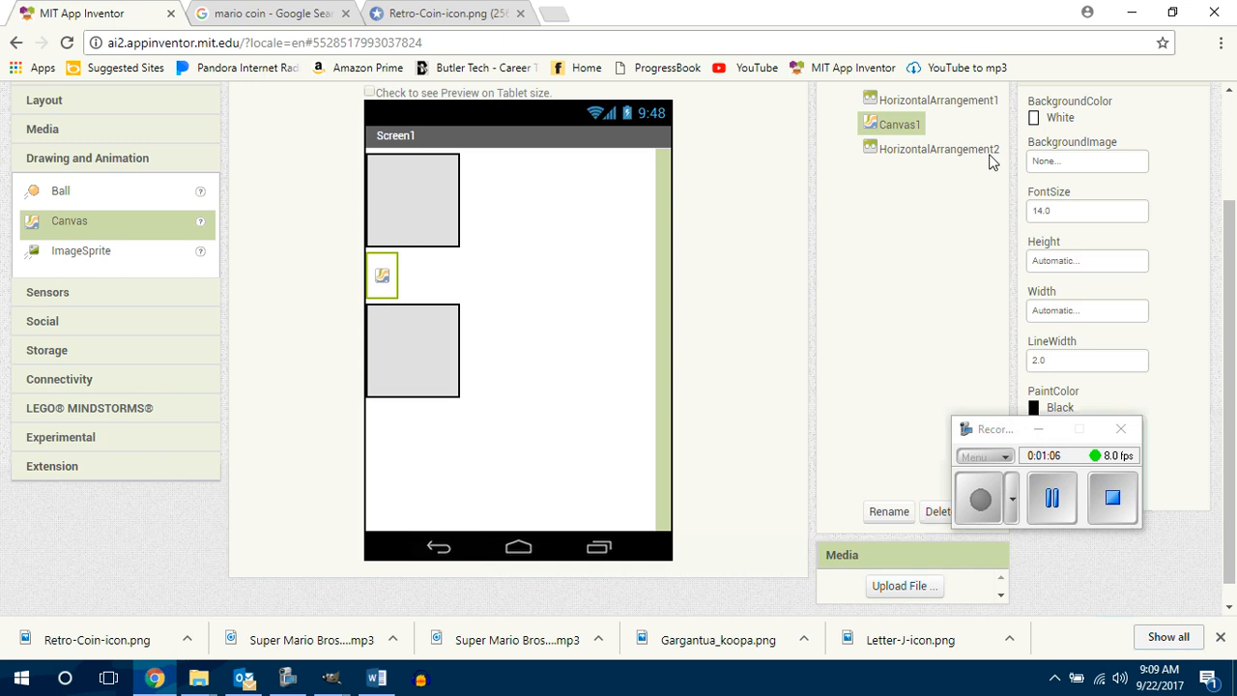
click(897, 514)
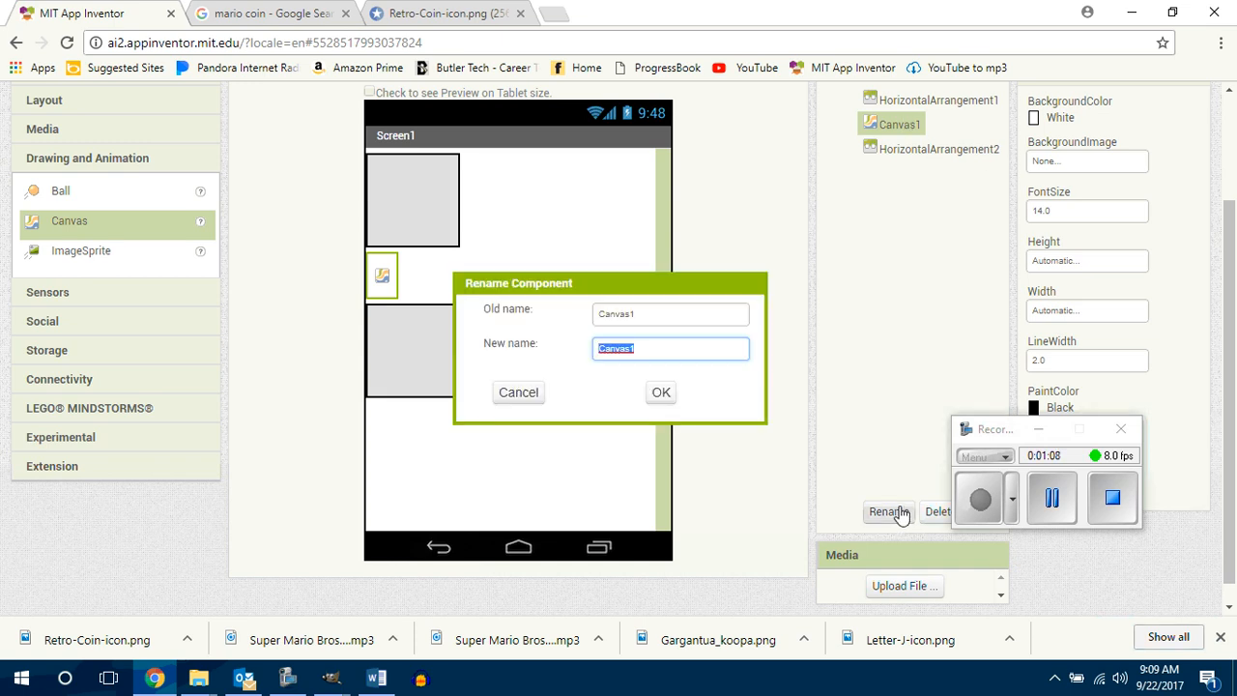
text(cnv)
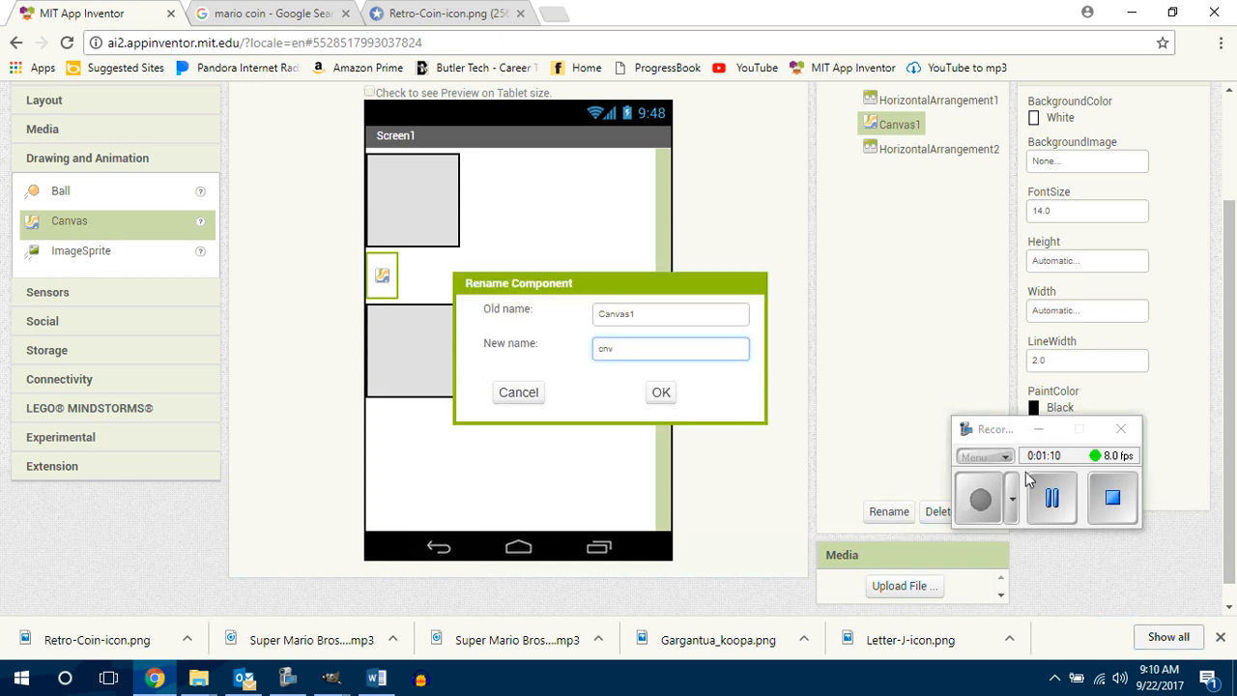
text(GameBoard)
key(Return)
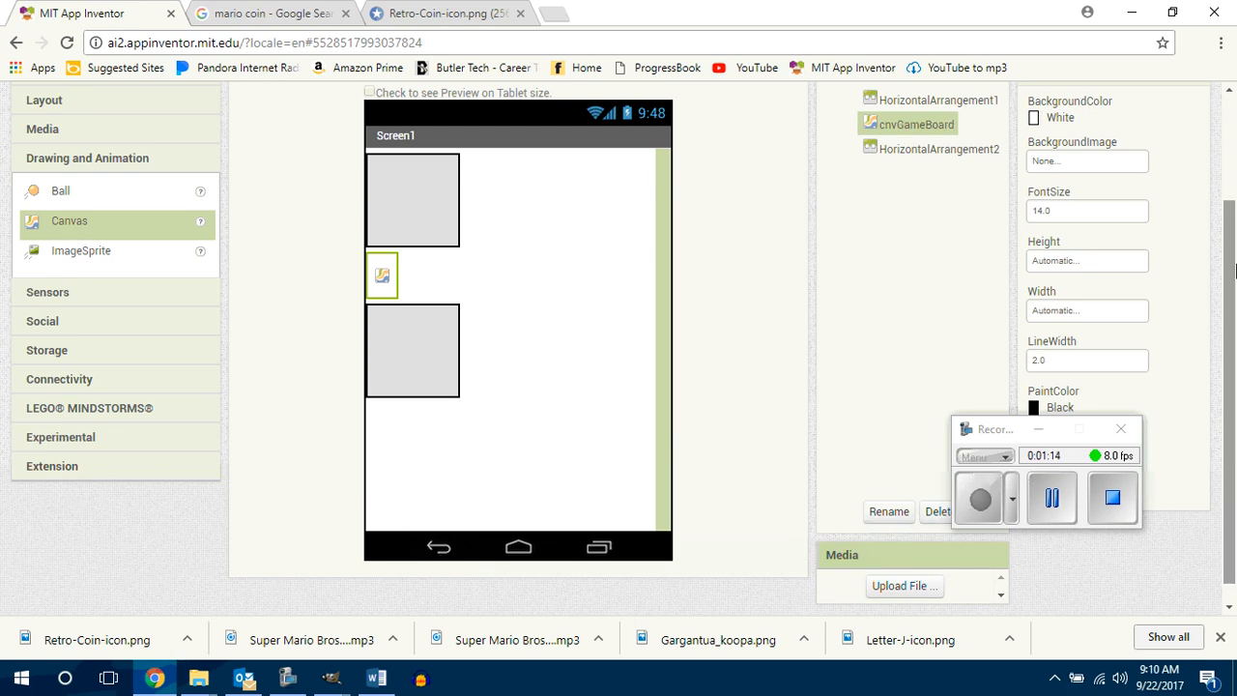
Step: Set both the height and the width of cnvGameBoard to Fill parent
click(1085, 261)
click(1049, 281)
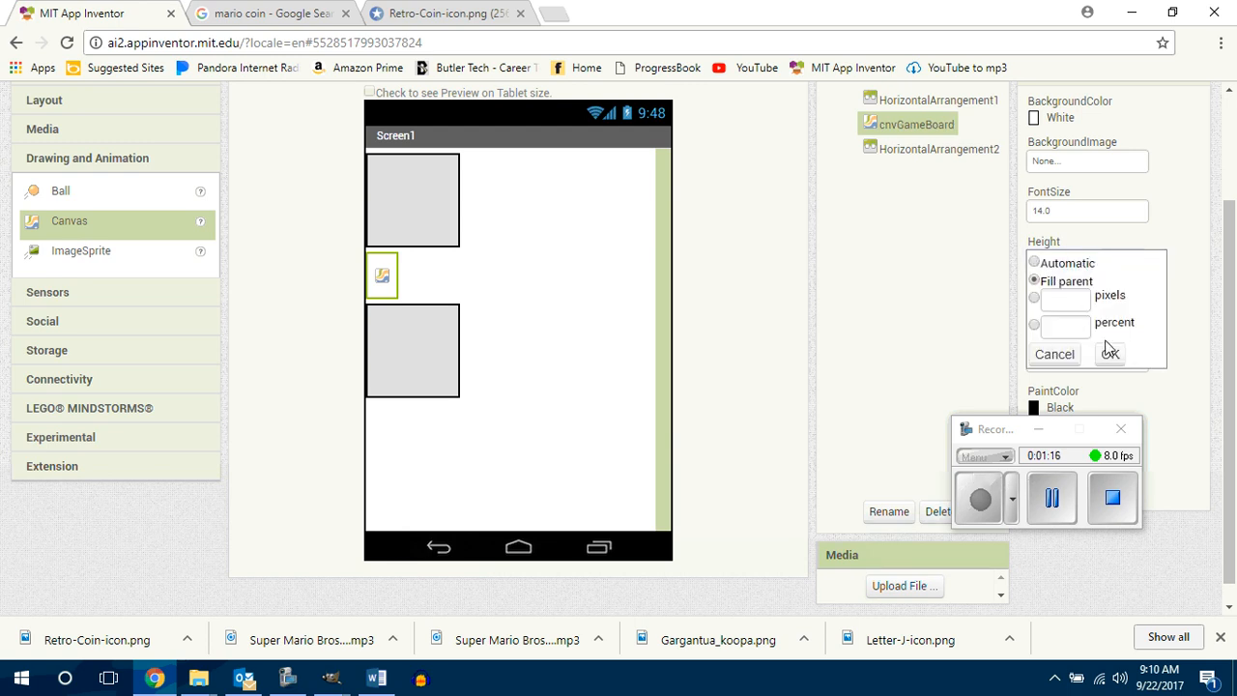
click(1109, 353)
click(1060, 315)
click(1056, 330)
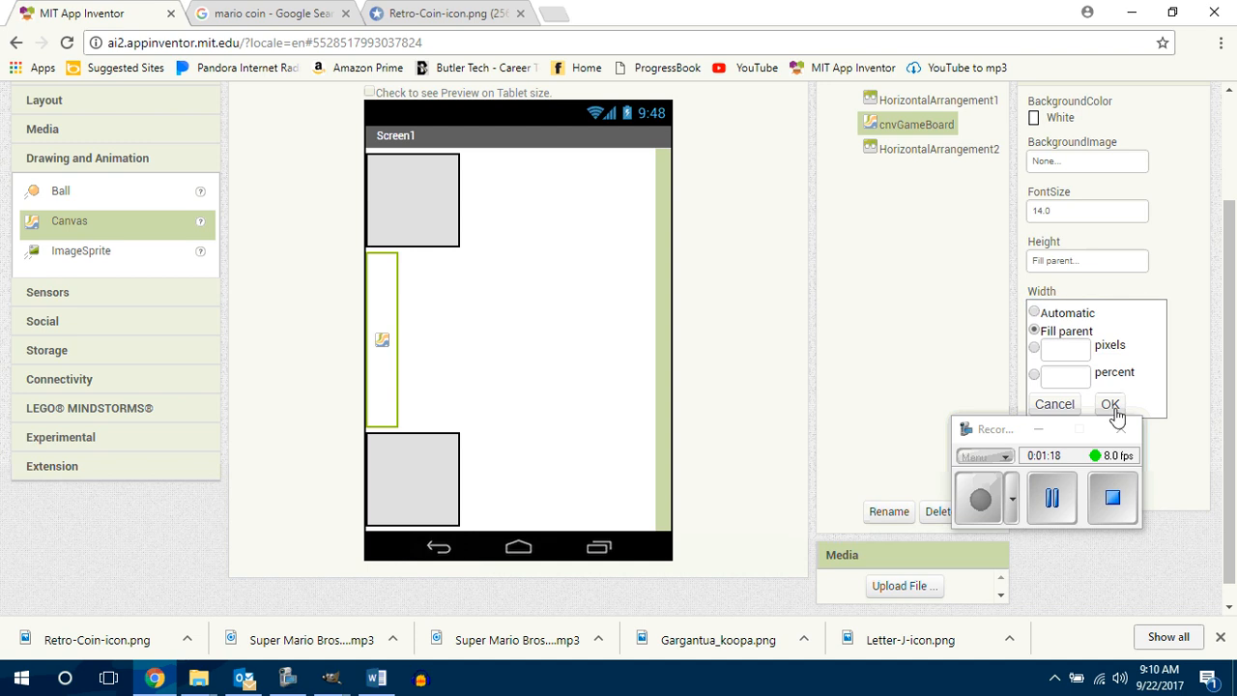
click(1111, 408)
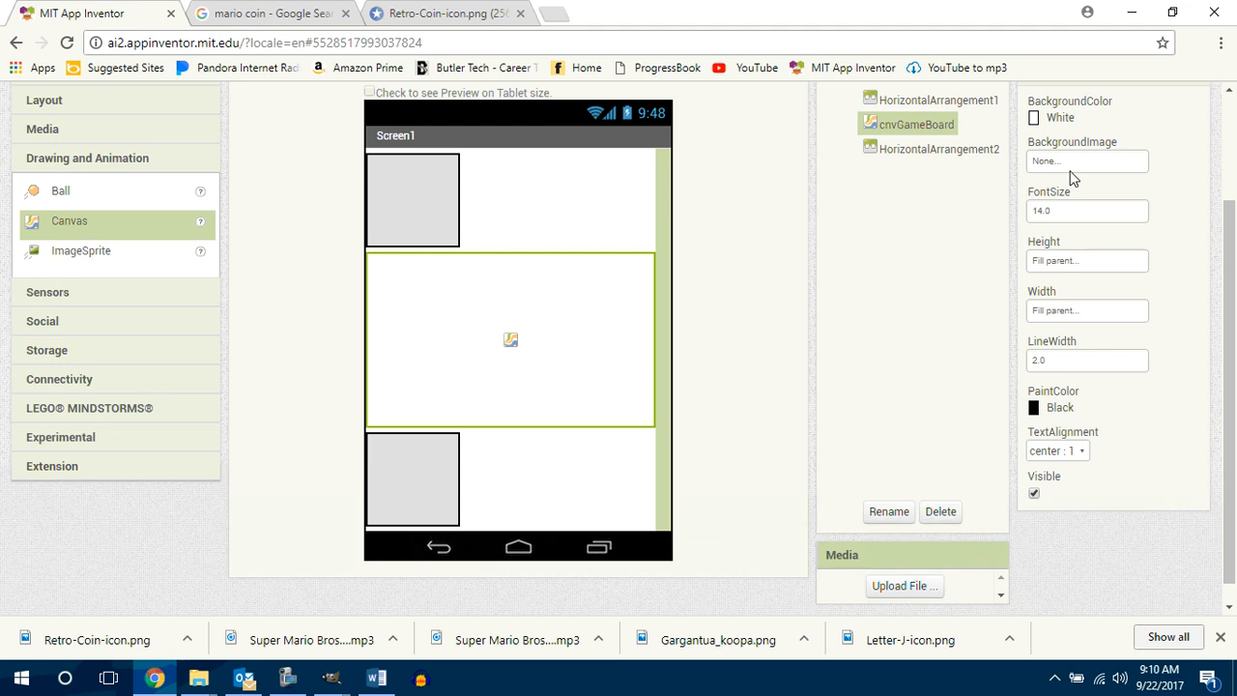
Step: Rename the horizontal arrangement above the canvas as haScoreboard
click(936, 102)
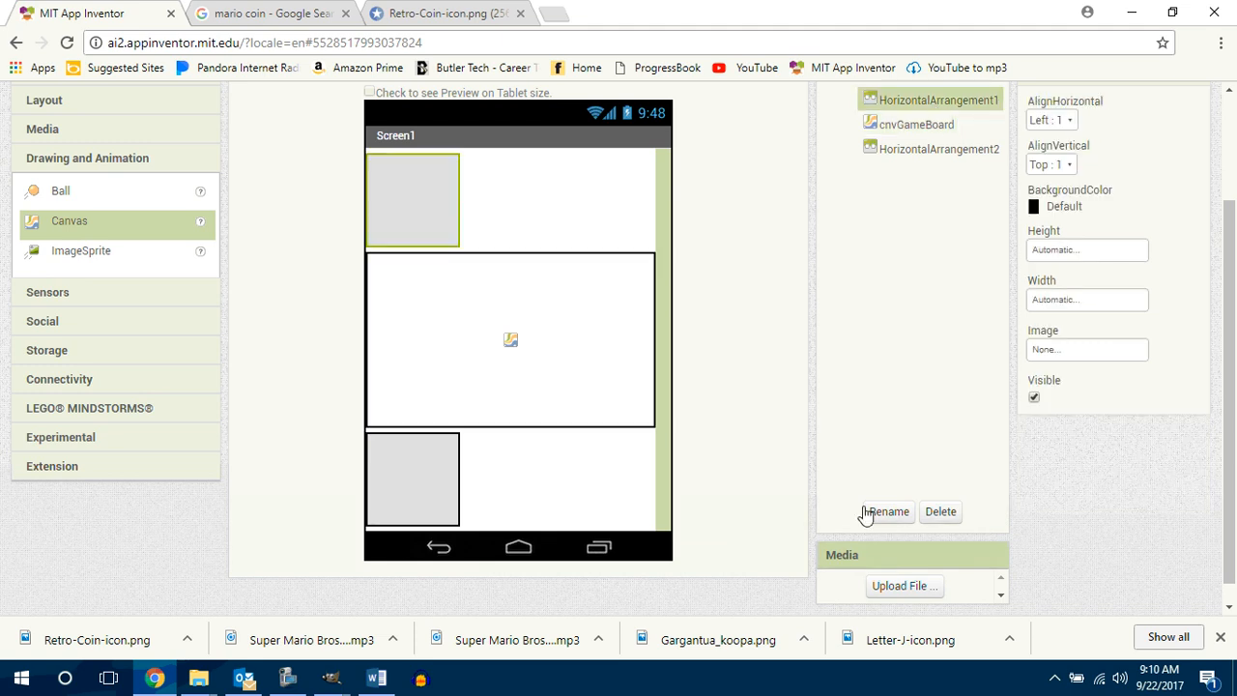
click(884, 513)
text(h)
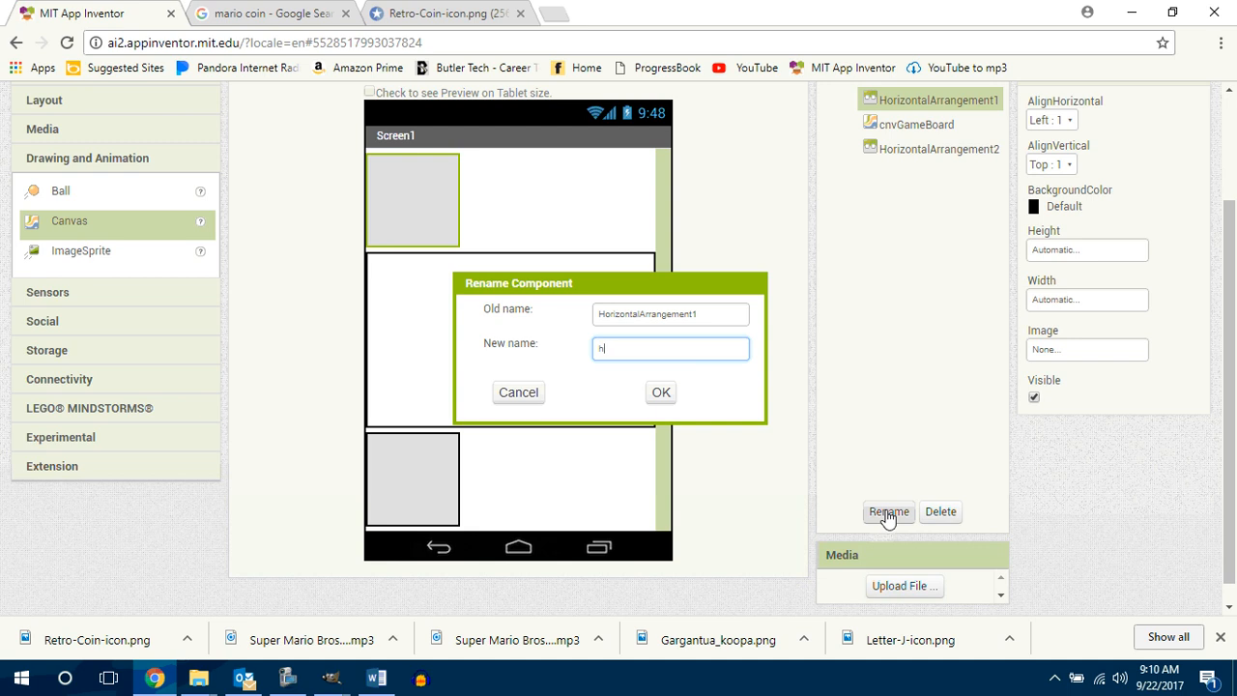
text(aScoreboard)
key(Return)
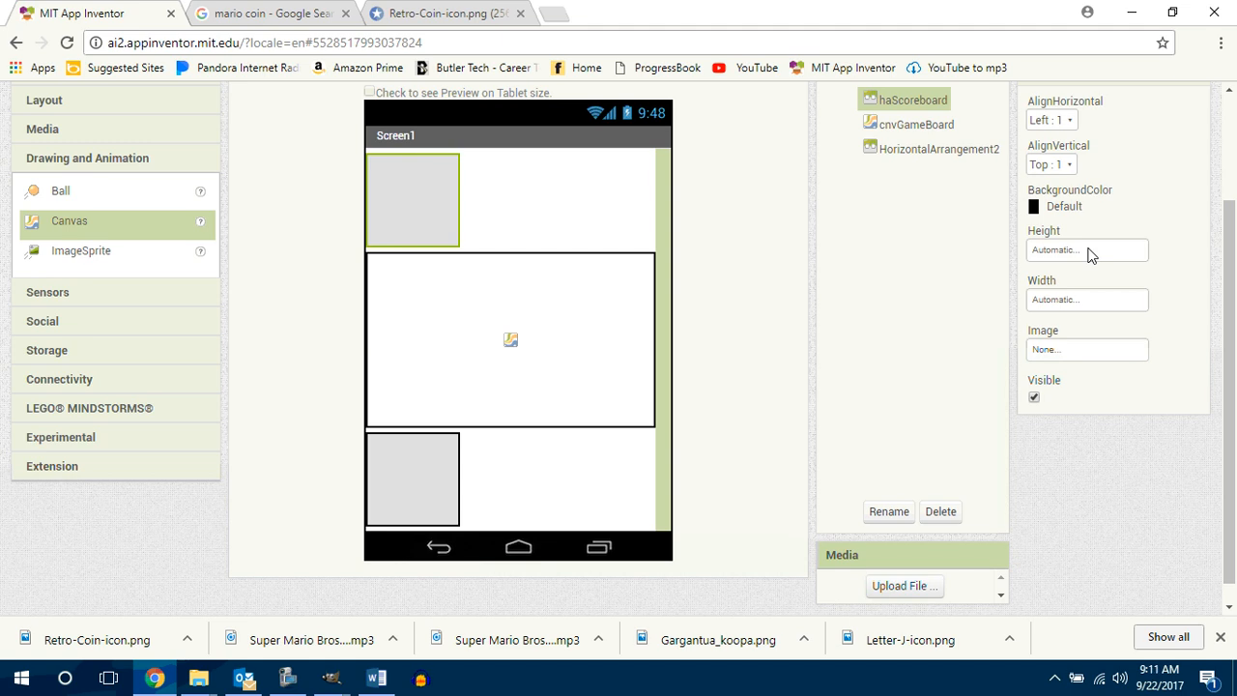
Step: Set the width of haScoreboard to Fill parent and its background color to None
click(1076, 299)
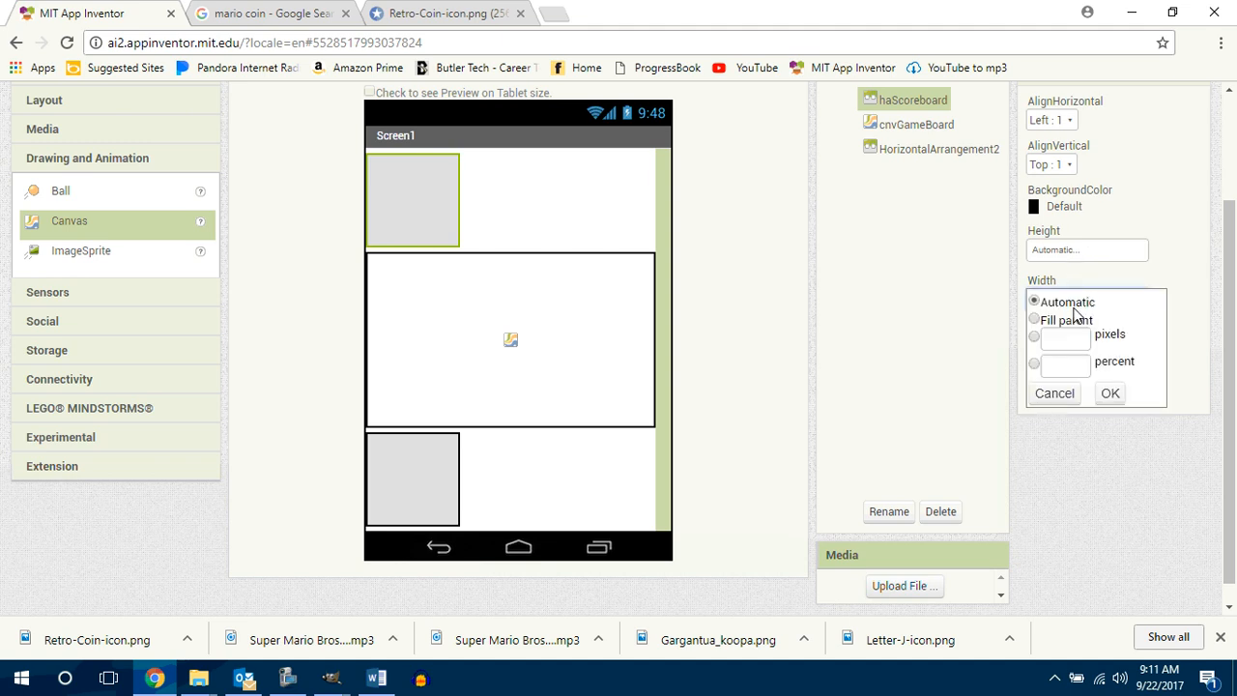
click(1035, 319)
click(1111, 394)
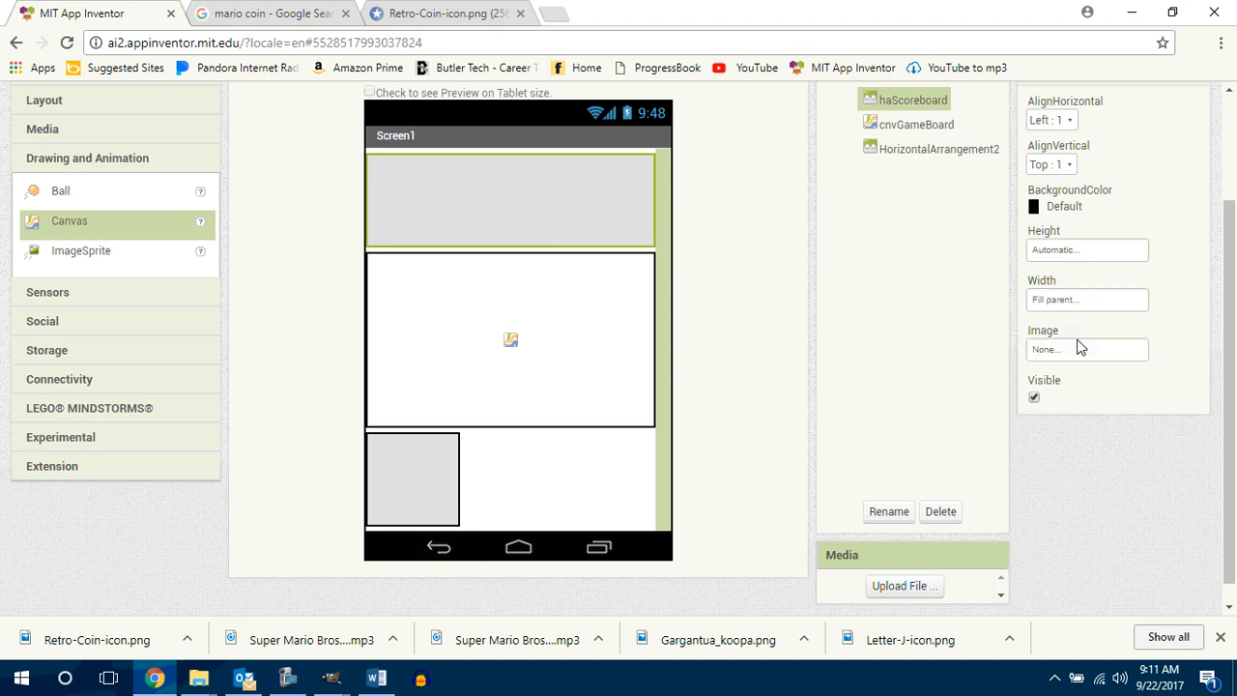
click(1049, 207)
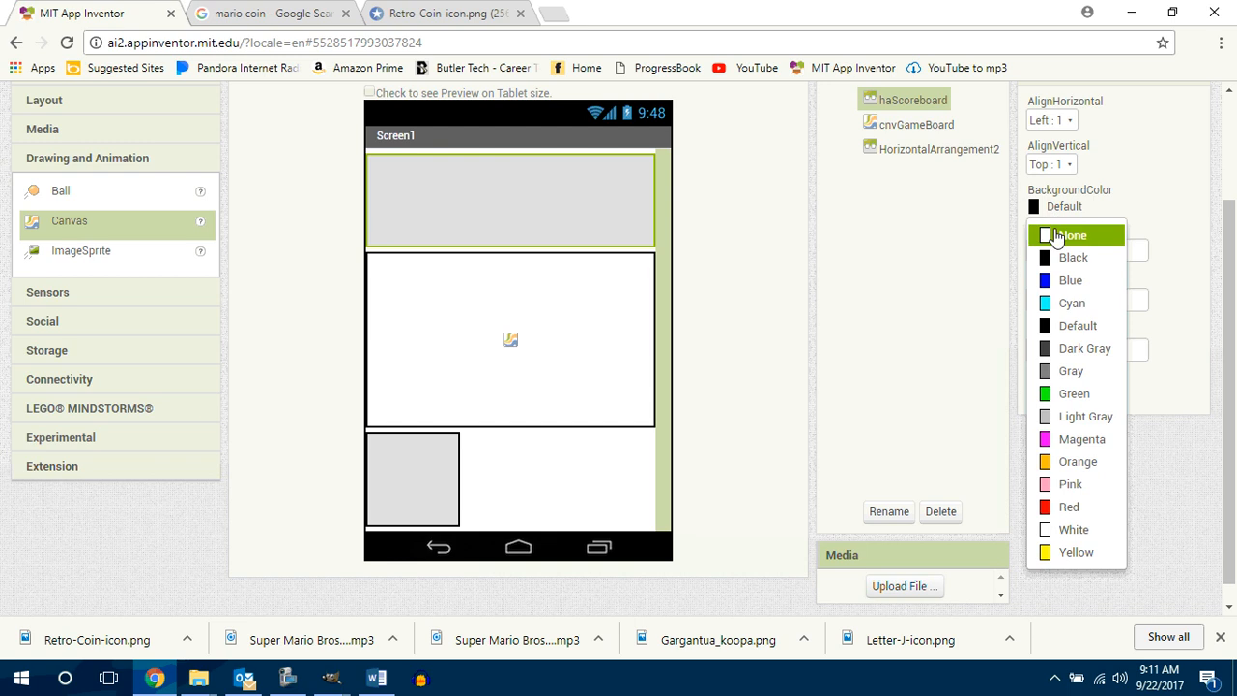
click(1063, 235)
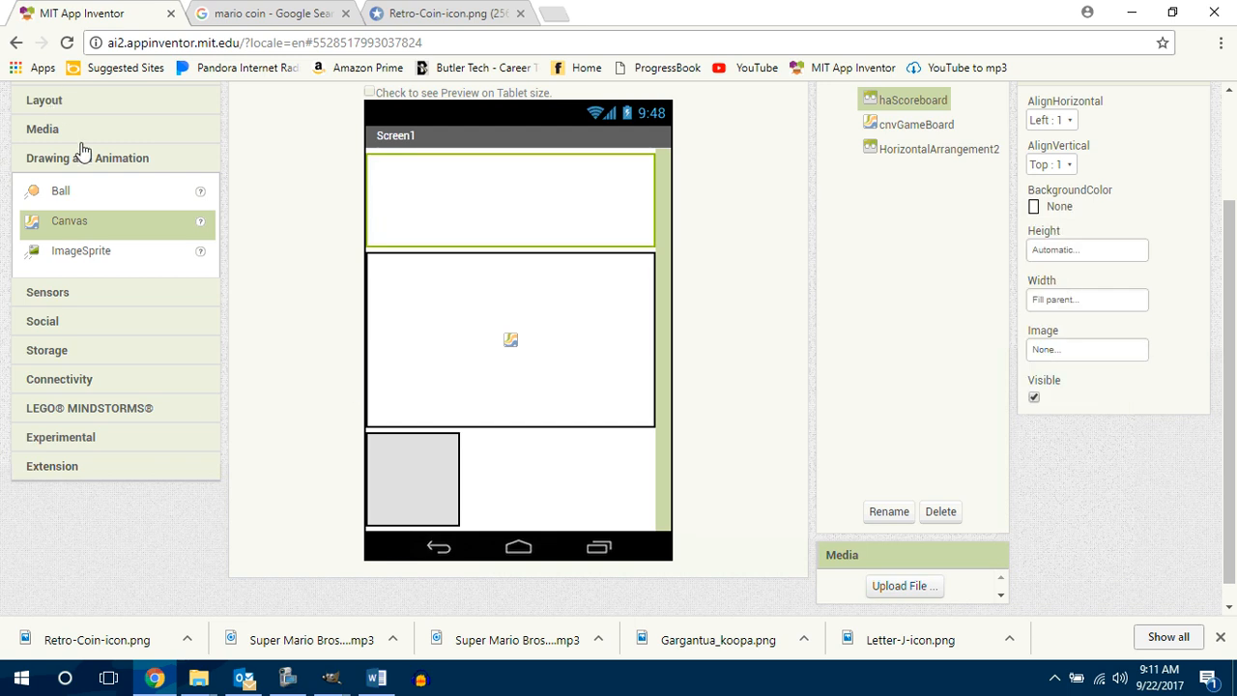
Step: Place four Label components side by side inside haScoreboard, inserting the fourth between the second and third
scroll(64, 105, up, 1)
scroll(69, 94, up, 1)
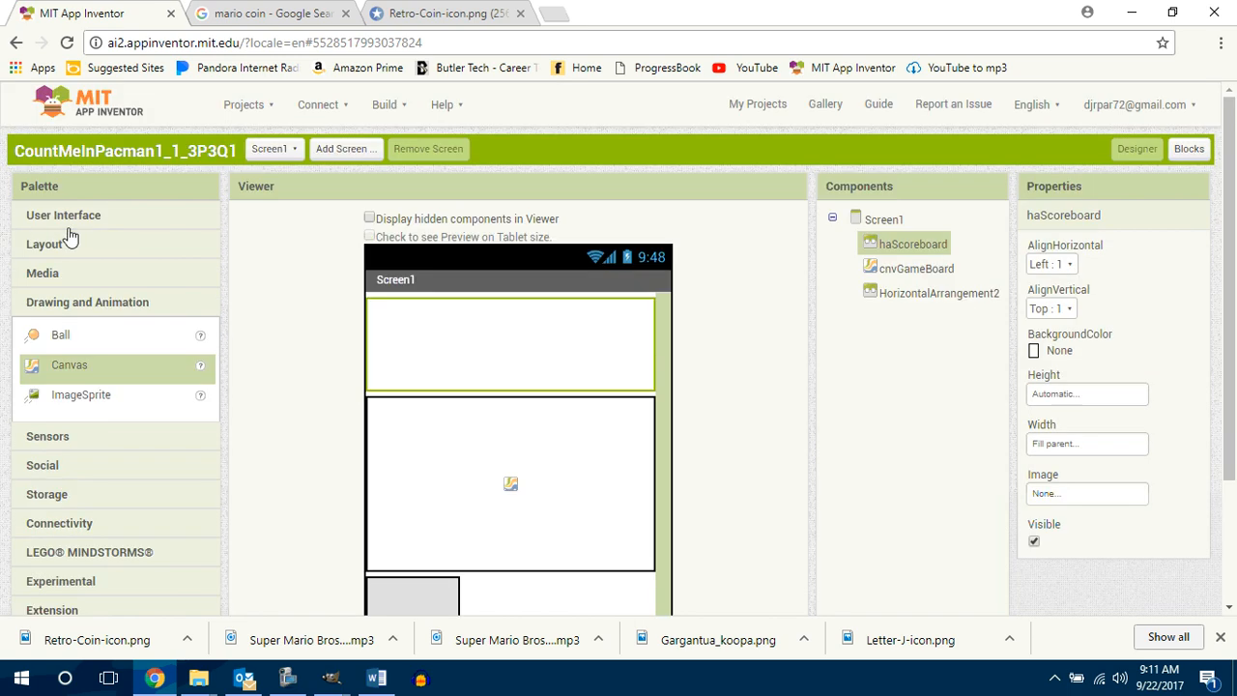
click(72, 215)
drag(75, 374, 410, 354)
drag(51, 379, 527, 307)
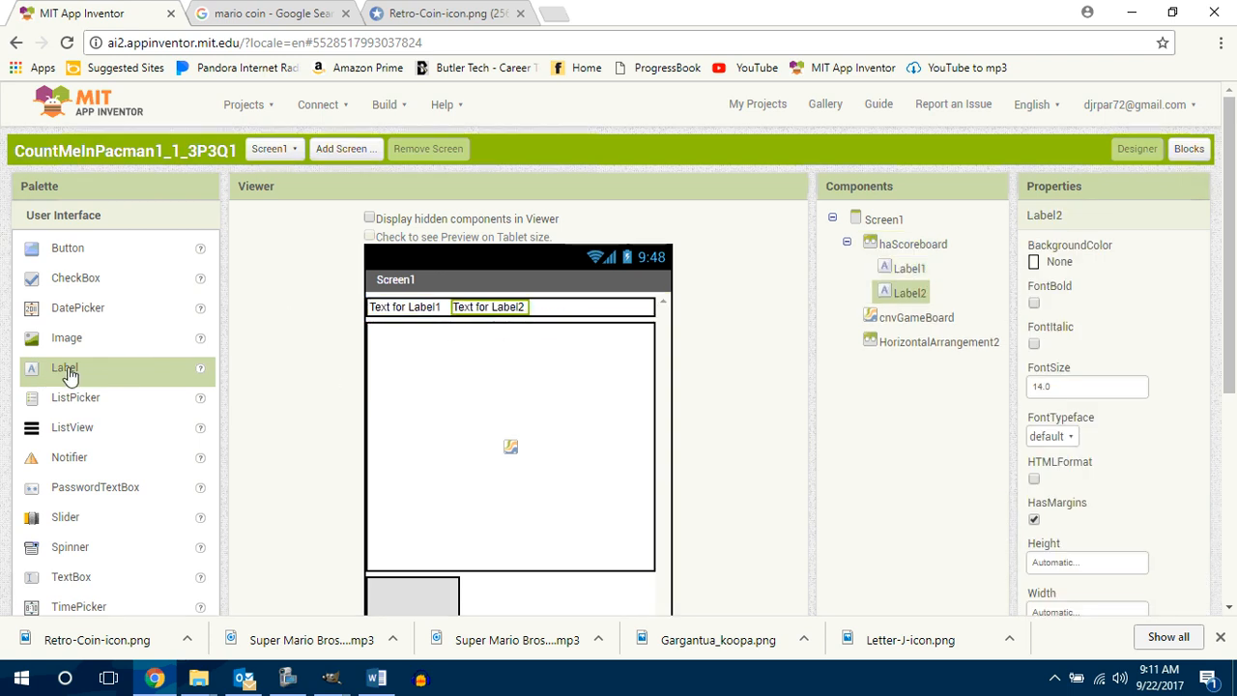
drag(69, 375, 547, 309)
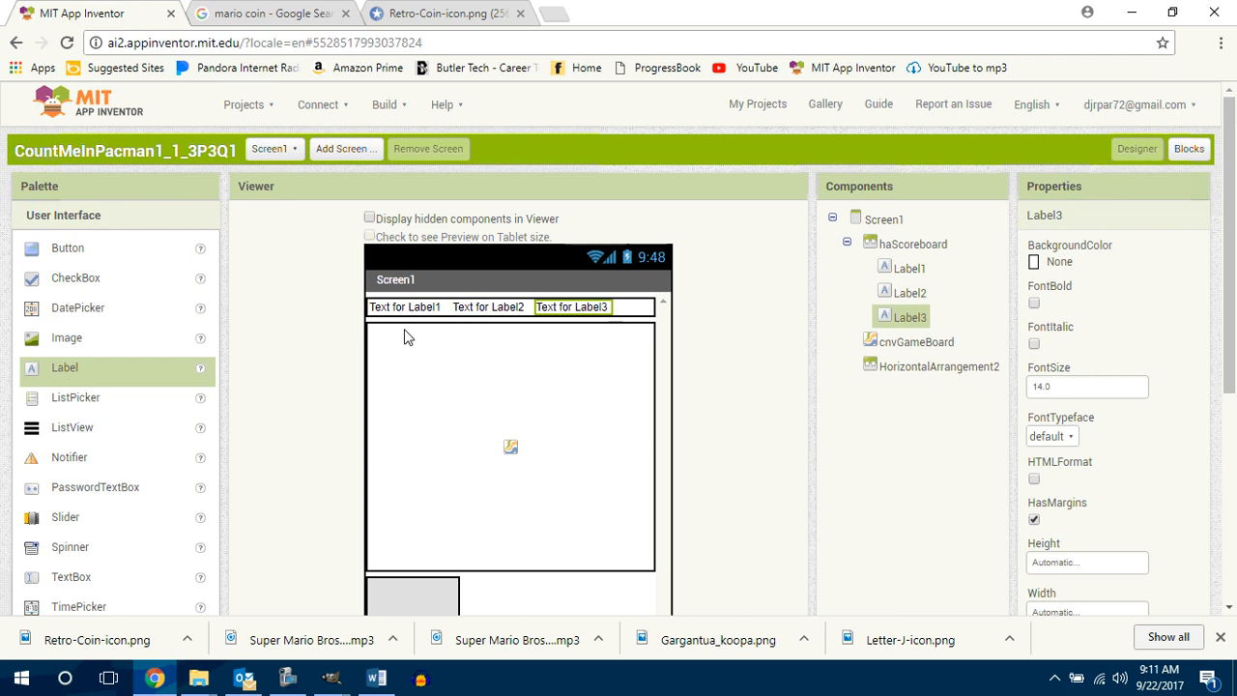
drag(61, 367, 537, 311)
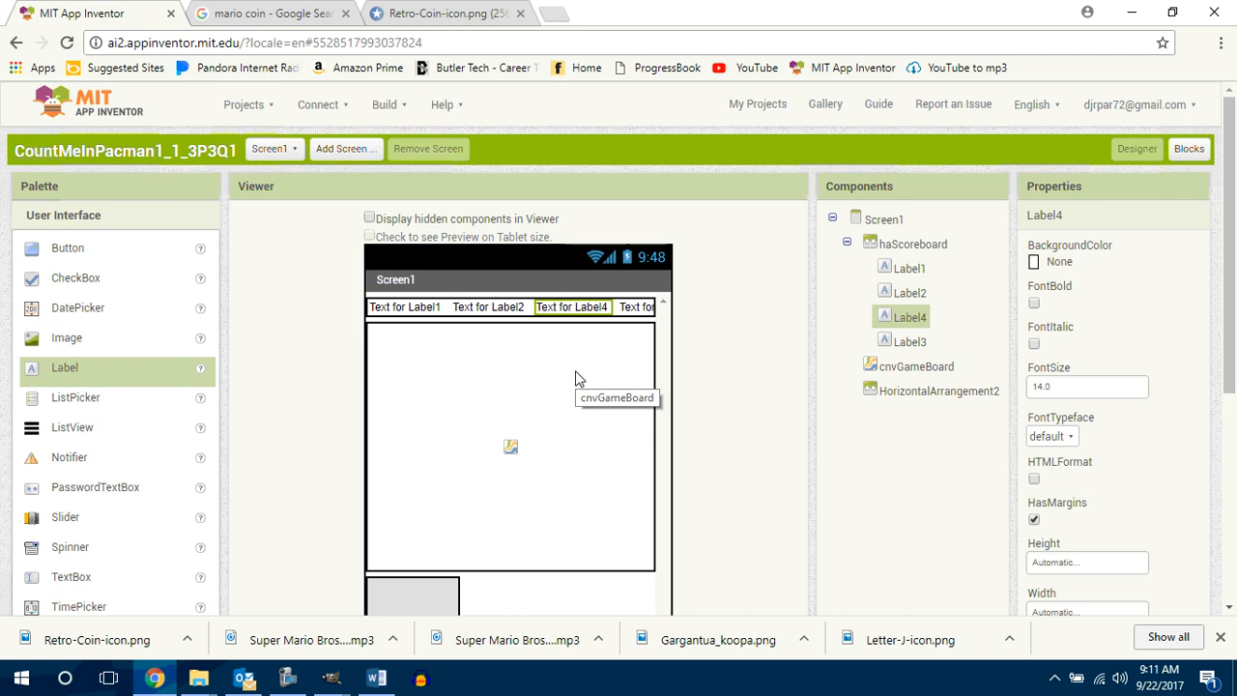
Step: Rename the first scoreboard label, Label1, as lblLeft
click(908, 271)
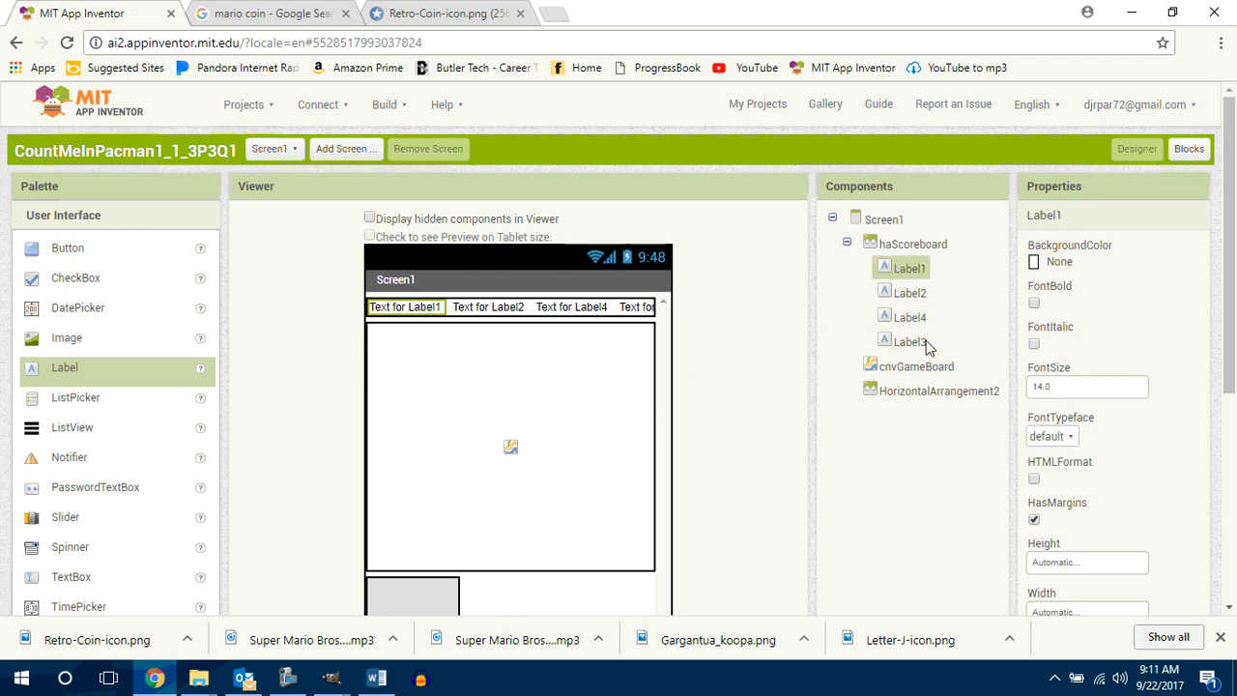
scroll(957, 541, down, 1)
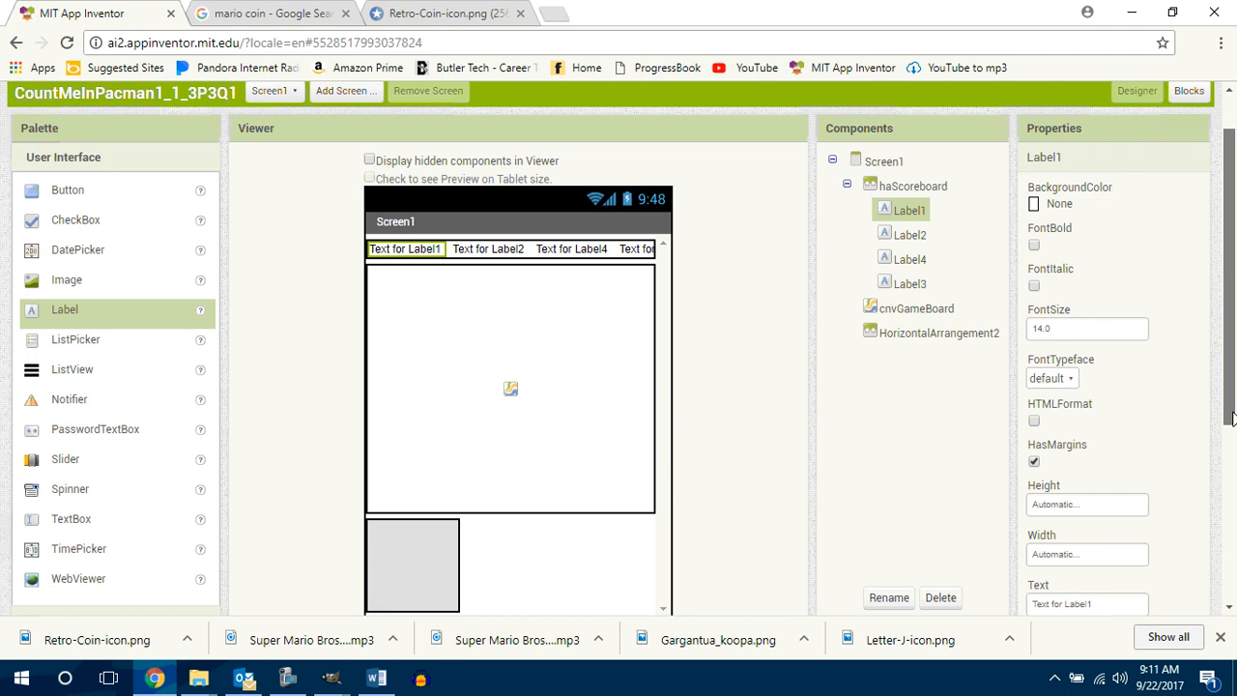
click(902, 599)
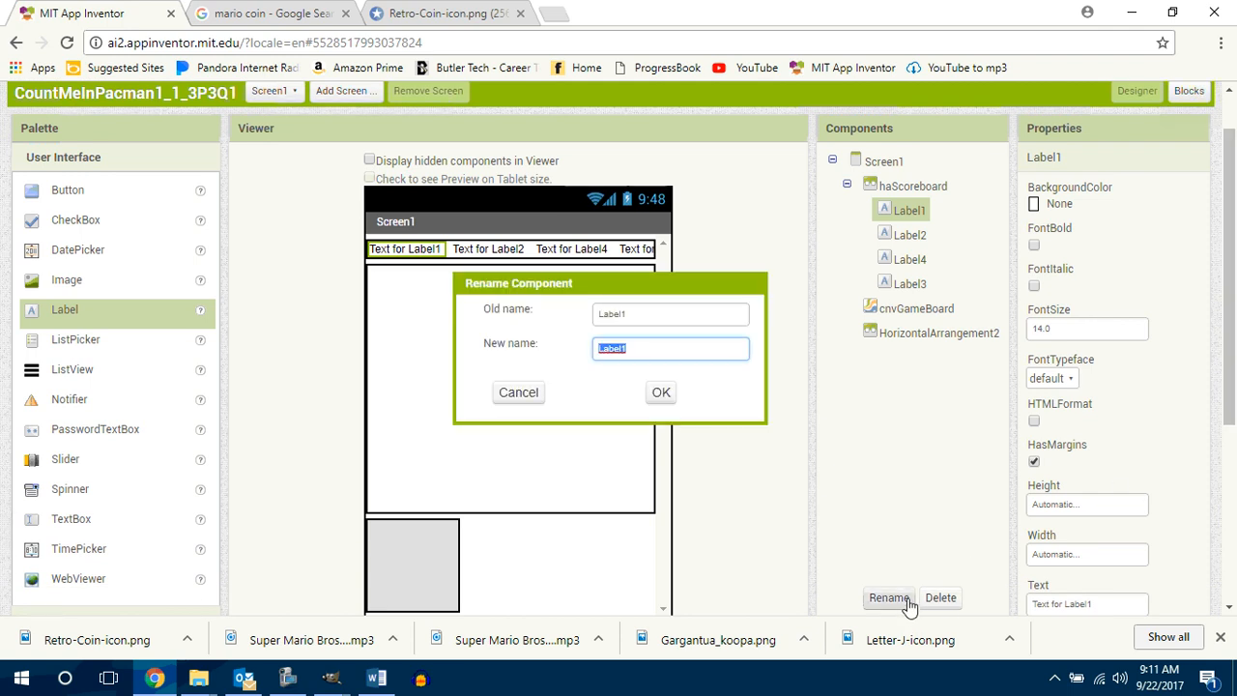
text(lblLeft)
key(Return)
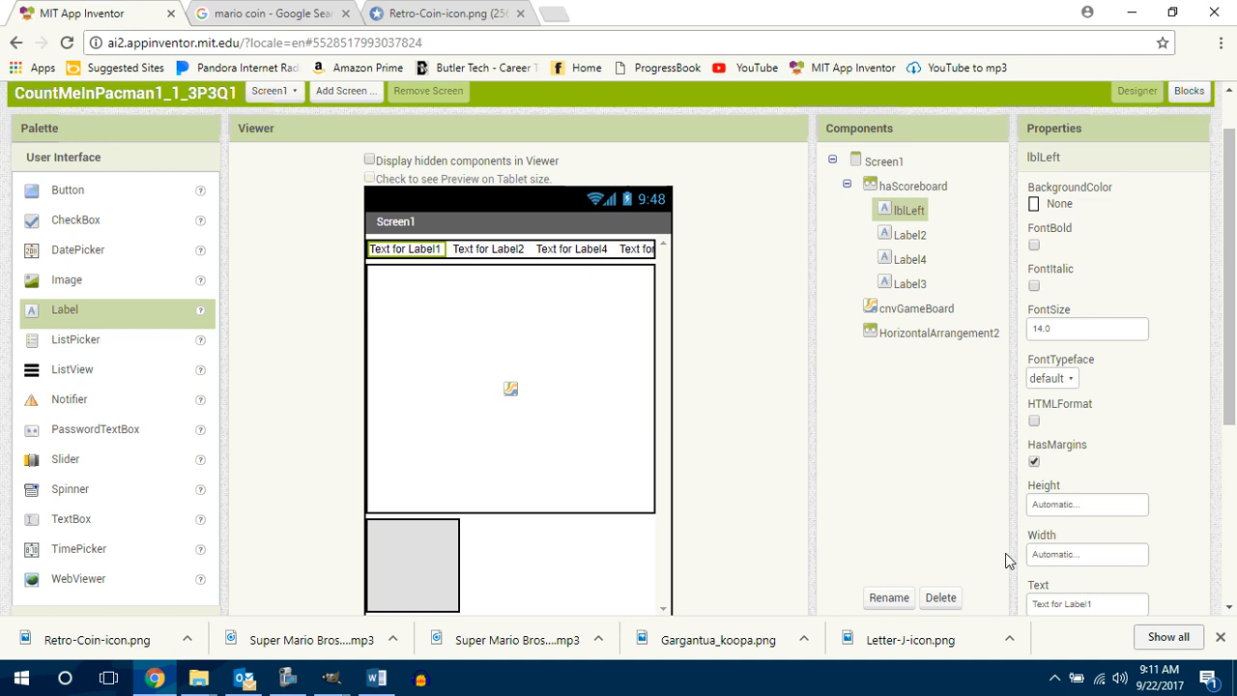
Step: Change the text of lblLeft to L:0
scroll(1230, 358, down, 2)
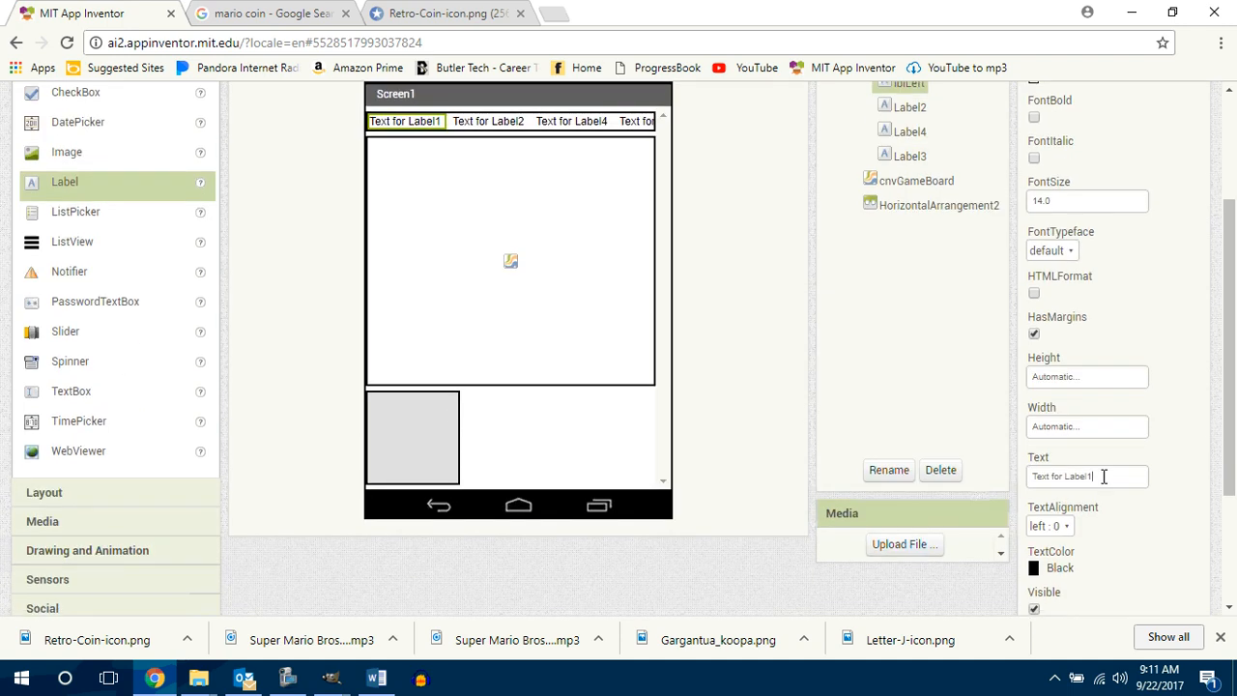
drag(1104, 474, 1010, 473)
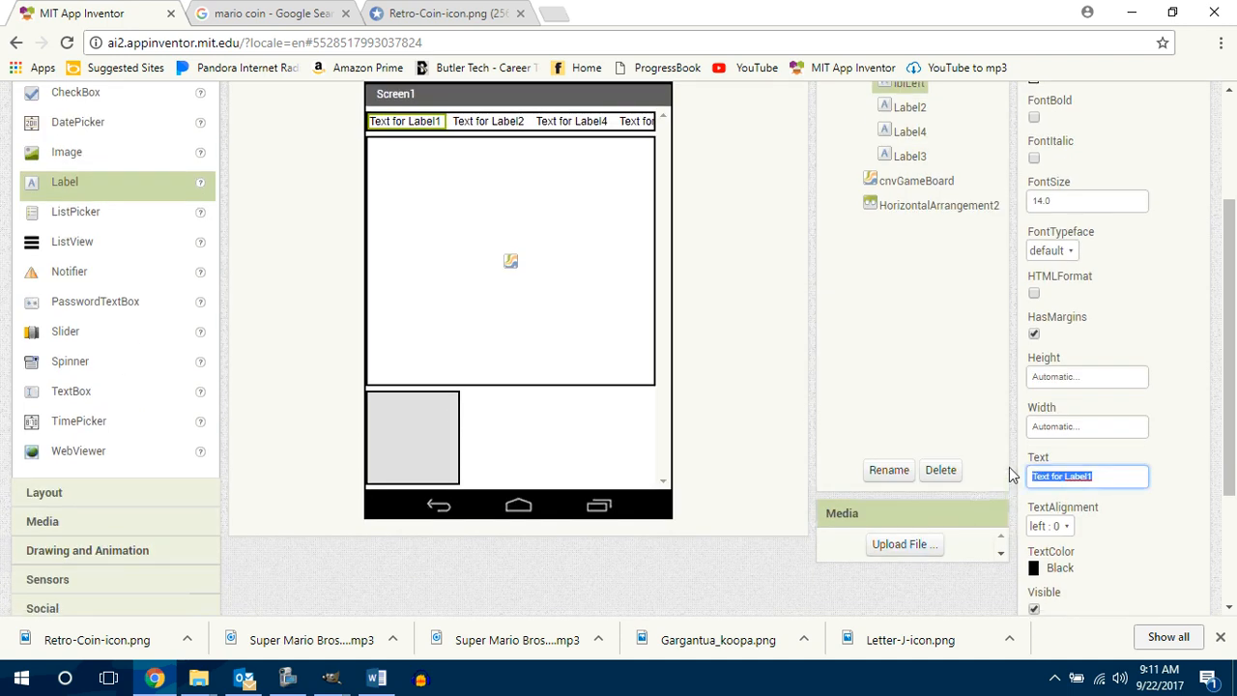
text(L:0)
key(Return)
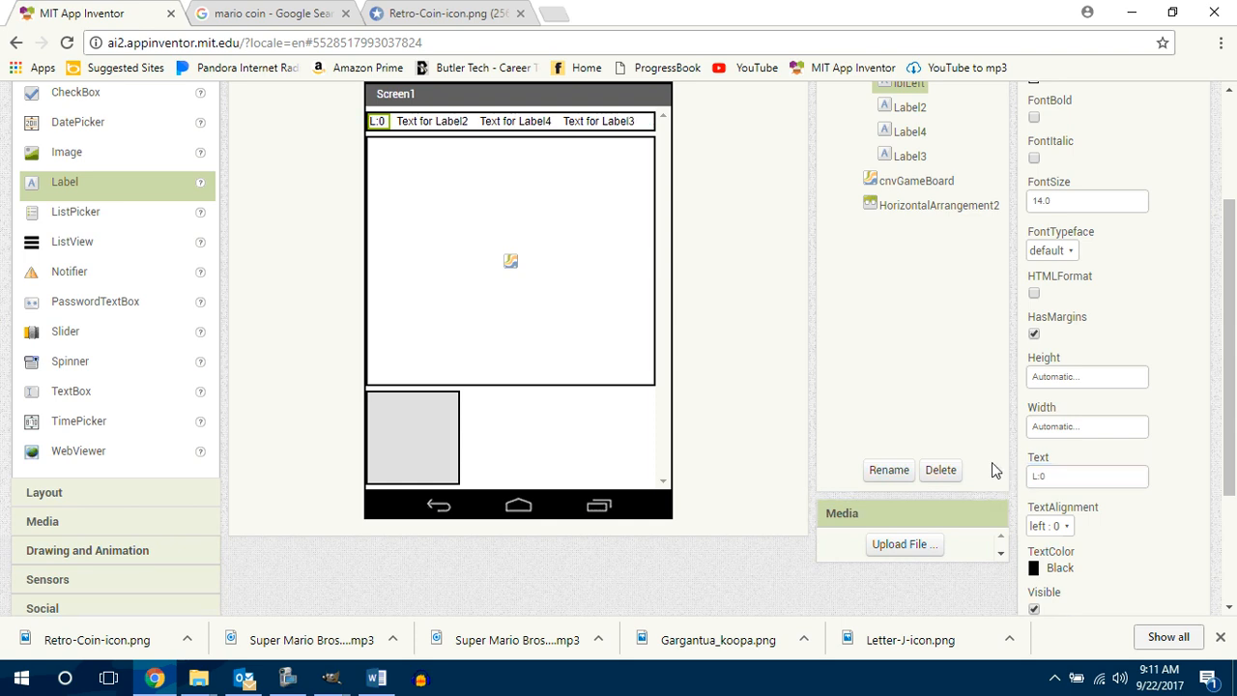
Step: Rename the second scoreboard label, Label2, as lblUp
click(432, 121)
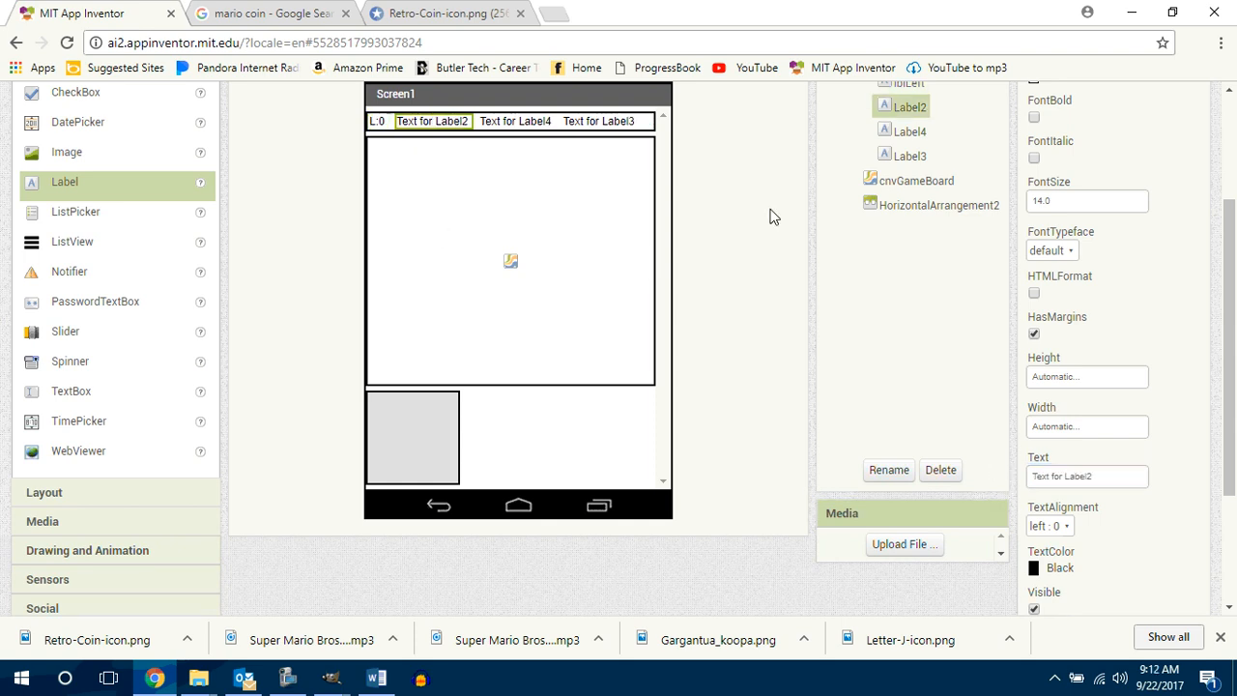
click(889, 470)
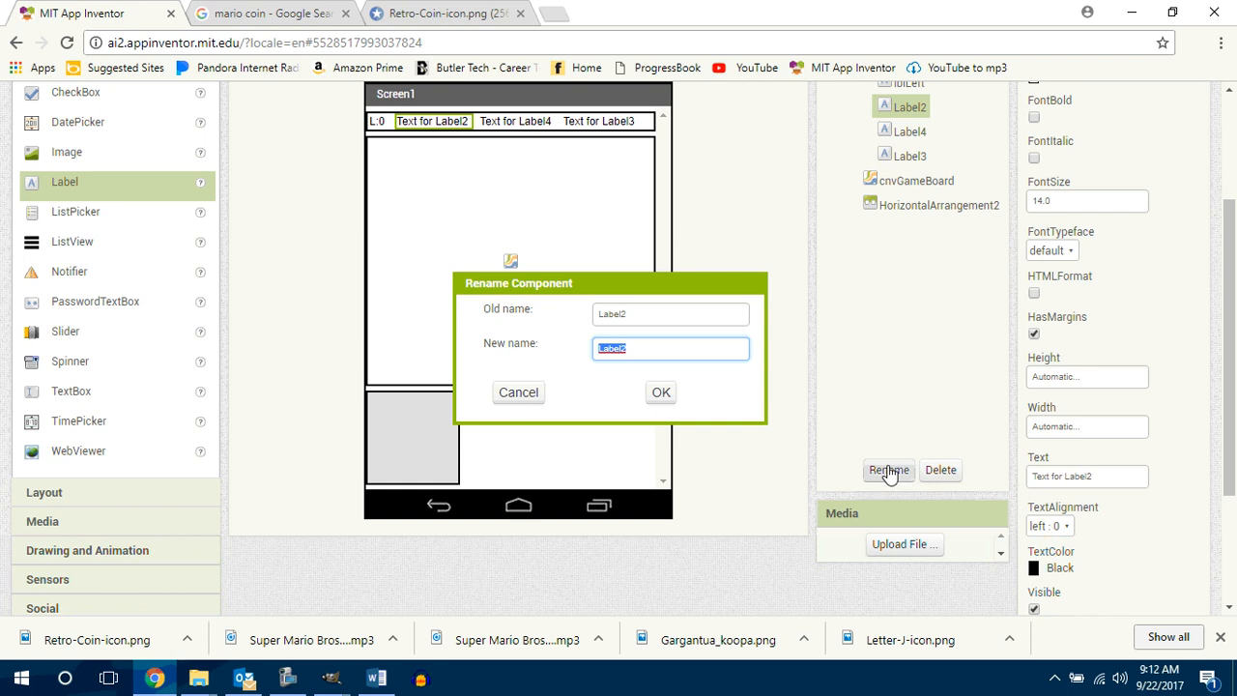
text(lblUp)
key(Return)
Step: Change the text of lblUp to U:0
click(1100, 478)
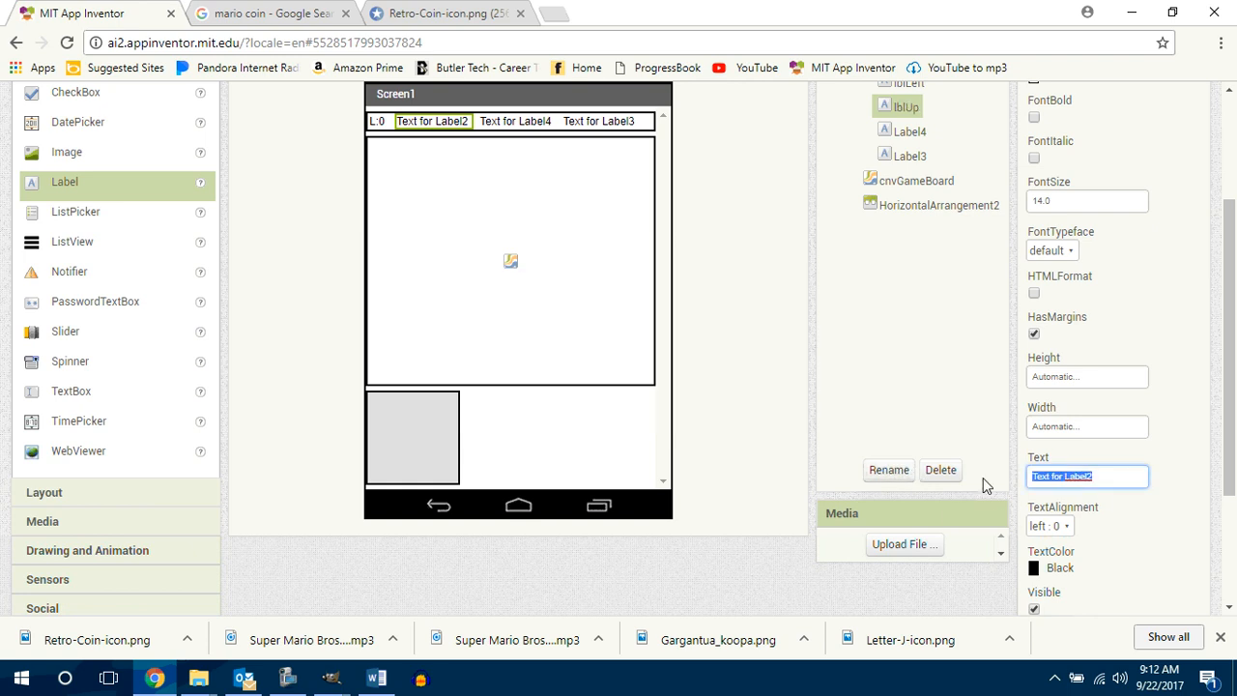
text(U:0)
key(Return)
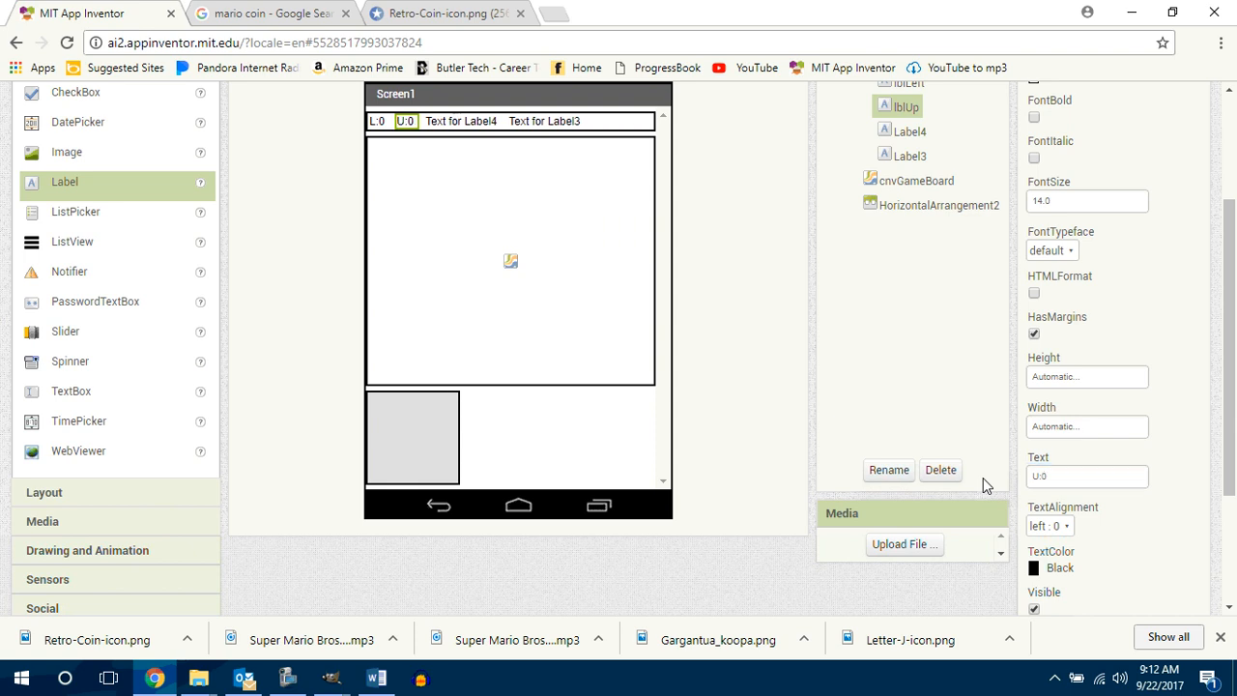
Step: Rename the third scoreboard label, Label4, as lblDown and change its text to D:0
click(456, 123)
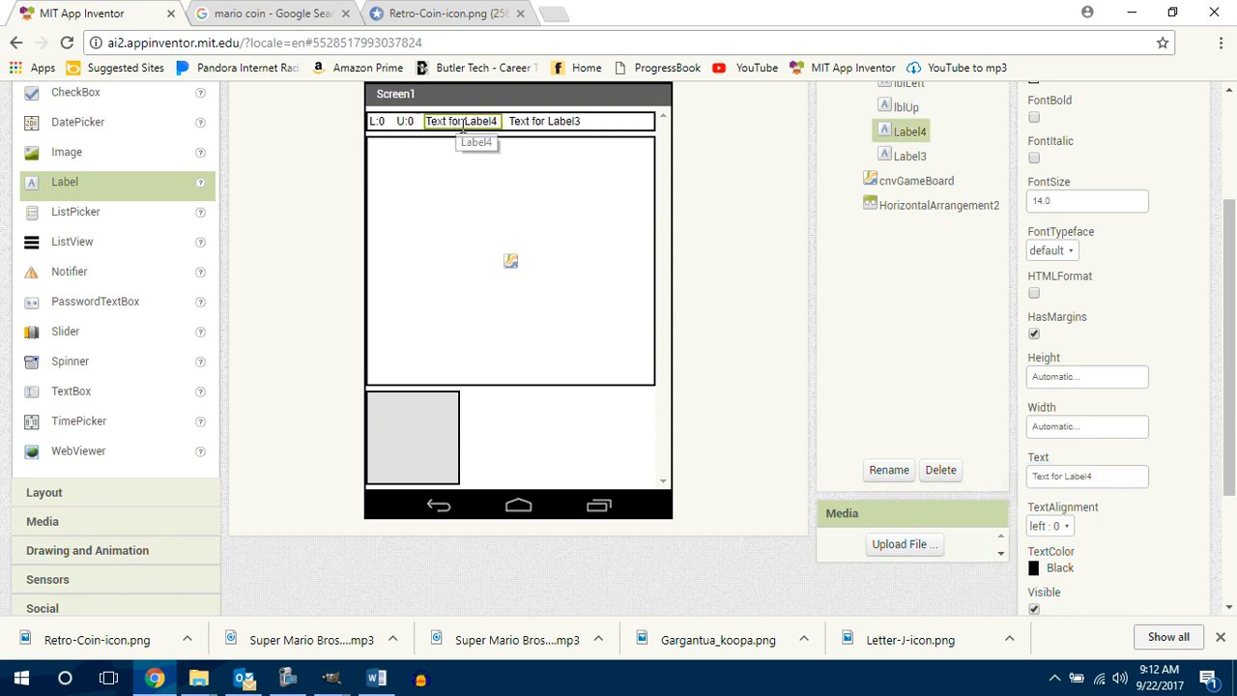
click(889, 471)
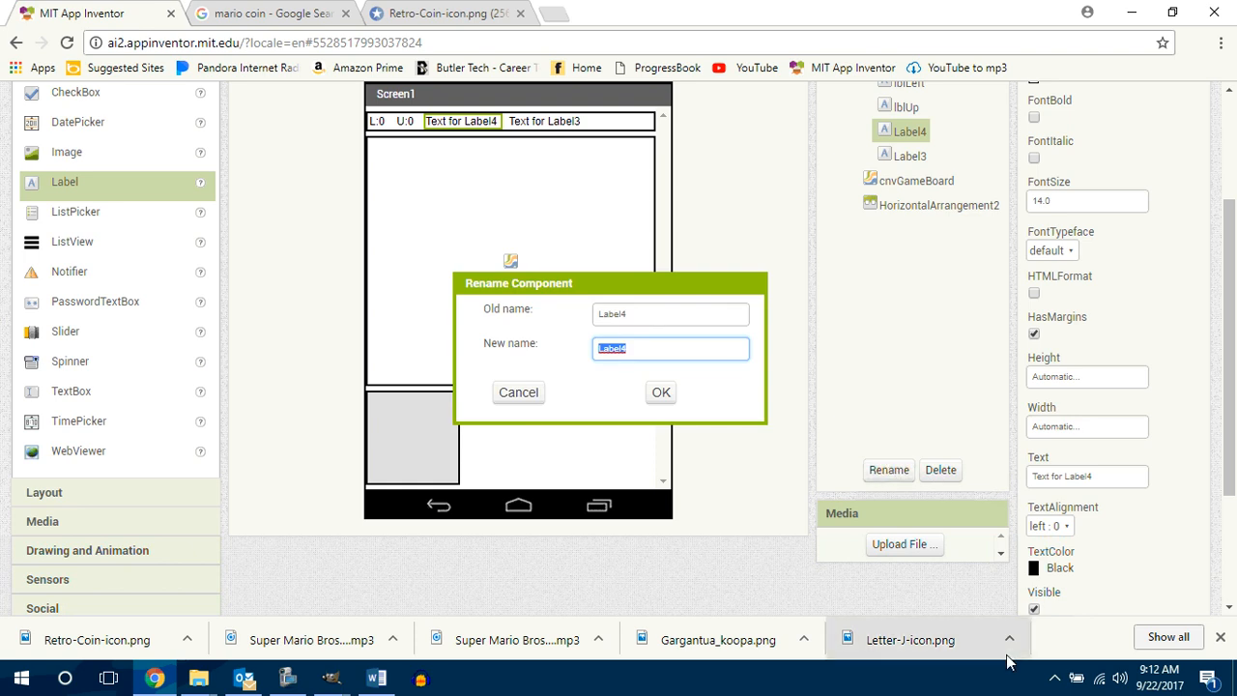
text(lblDown)
key(Return)
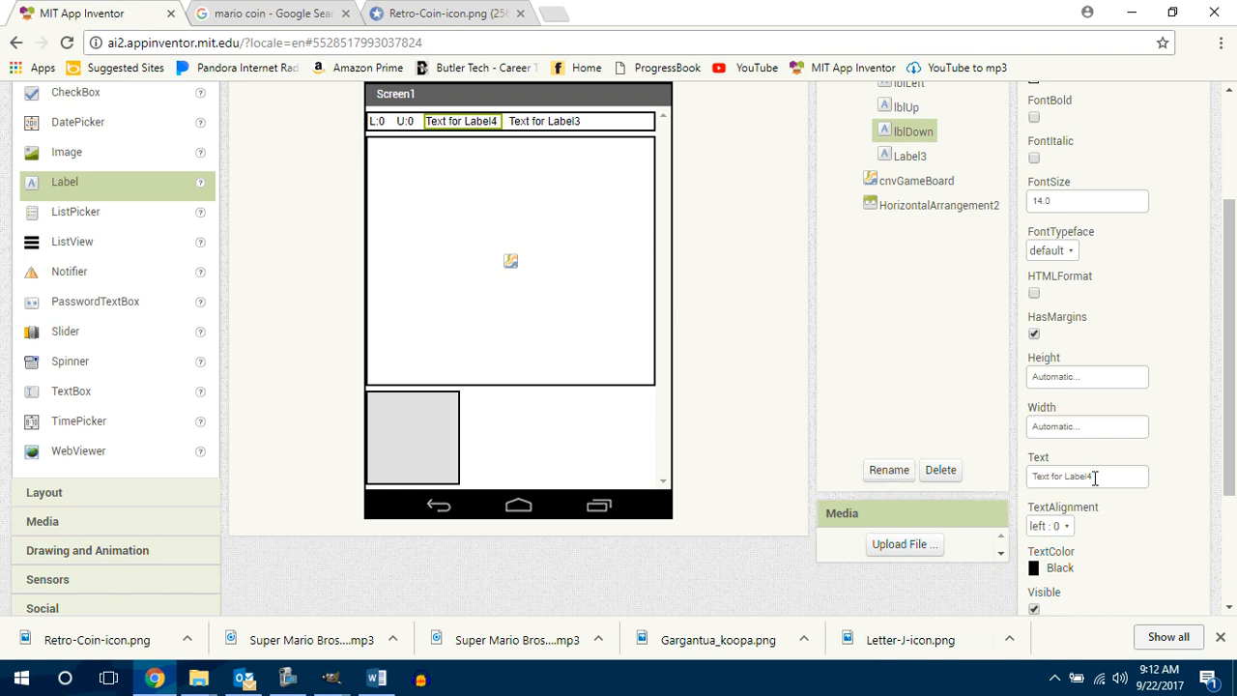
click(1054, 479)
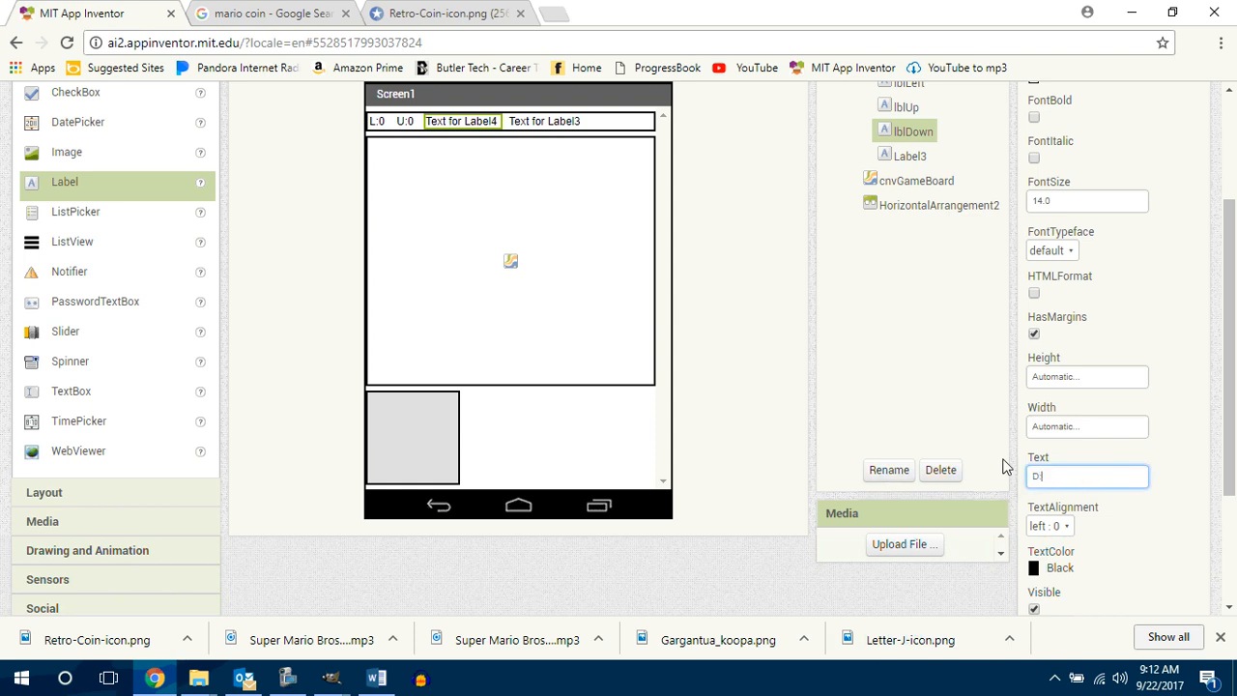
click(1005, 467)
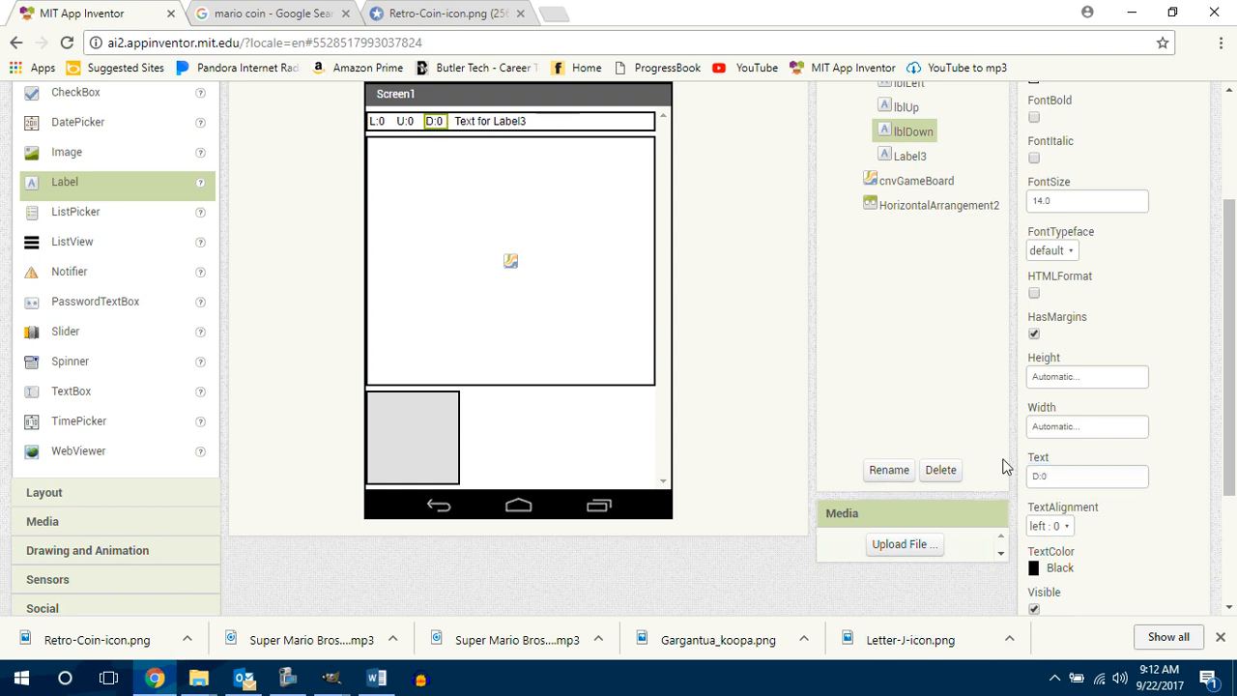
Step: Rename the fourth scoreboard label, Label3, as lblRight and change its text to R:0
click(492, 122)
click(887, 469)
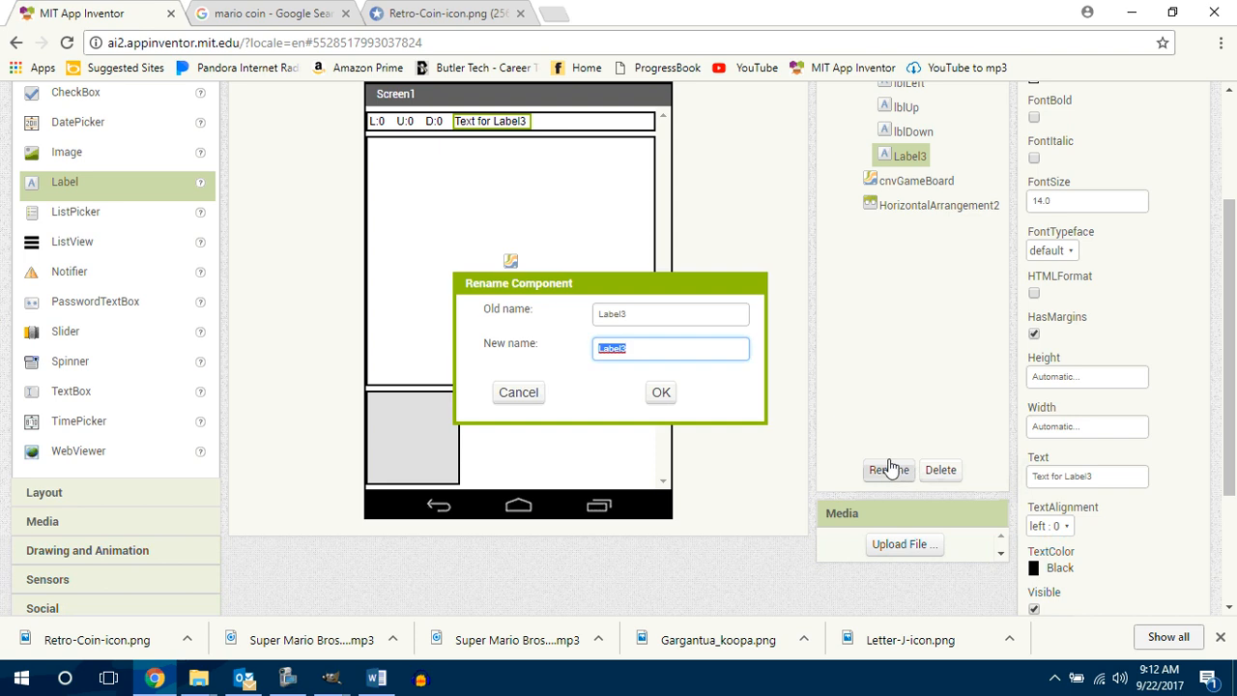
text(lblRight)
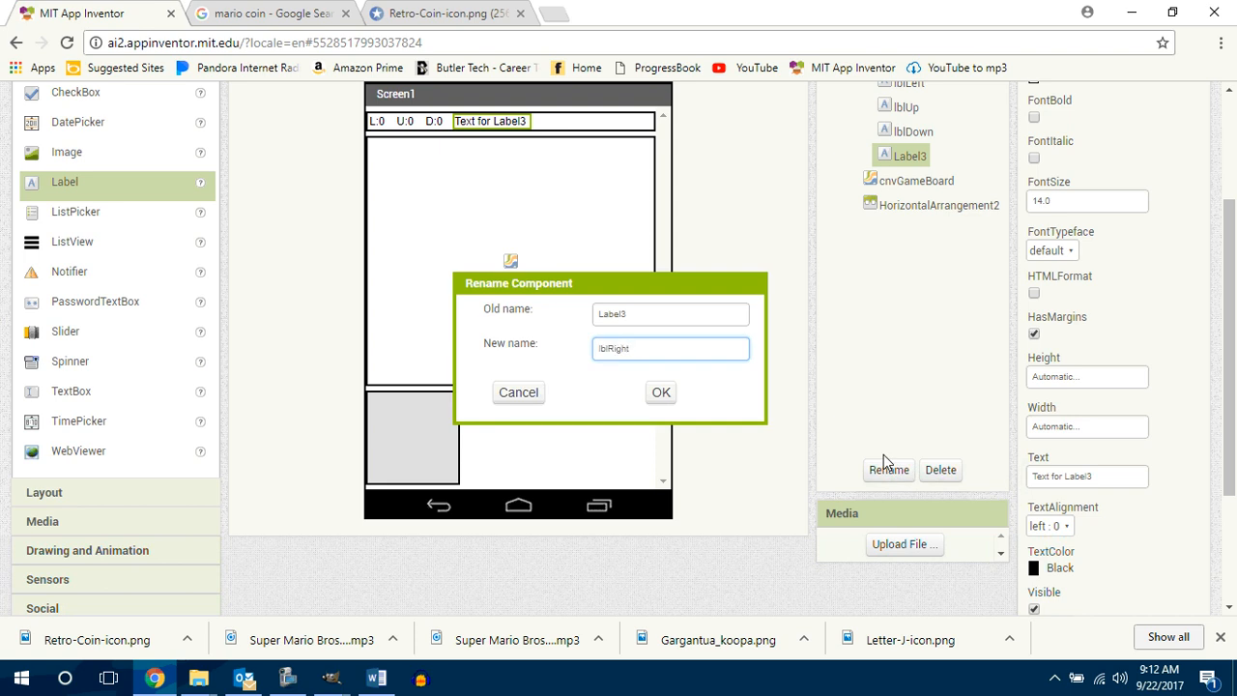
key(Return)
click(1120, 476)
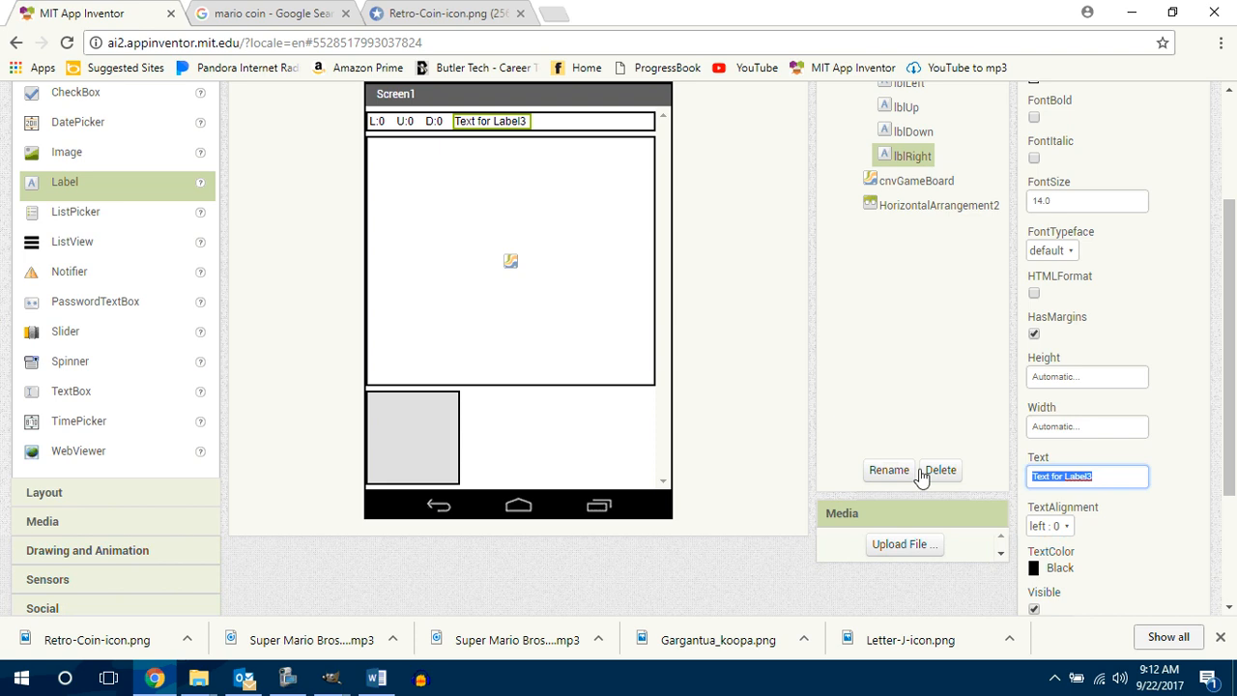
text(R)
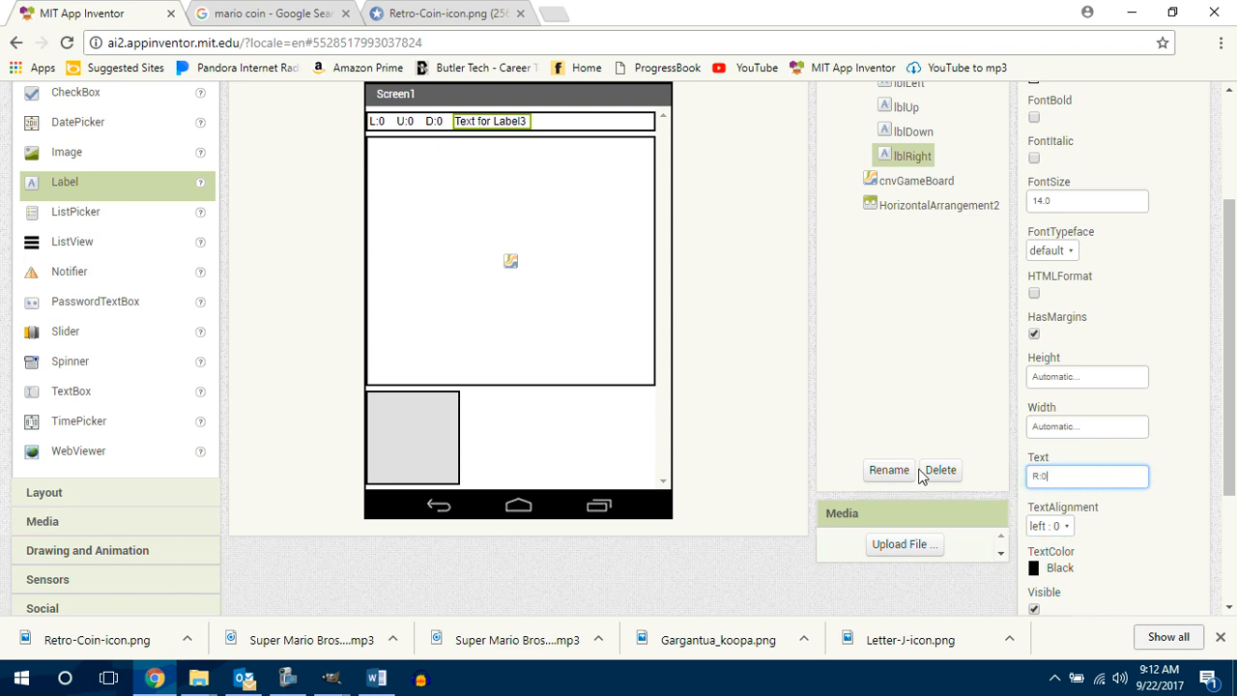
text(:0)
key(Return)
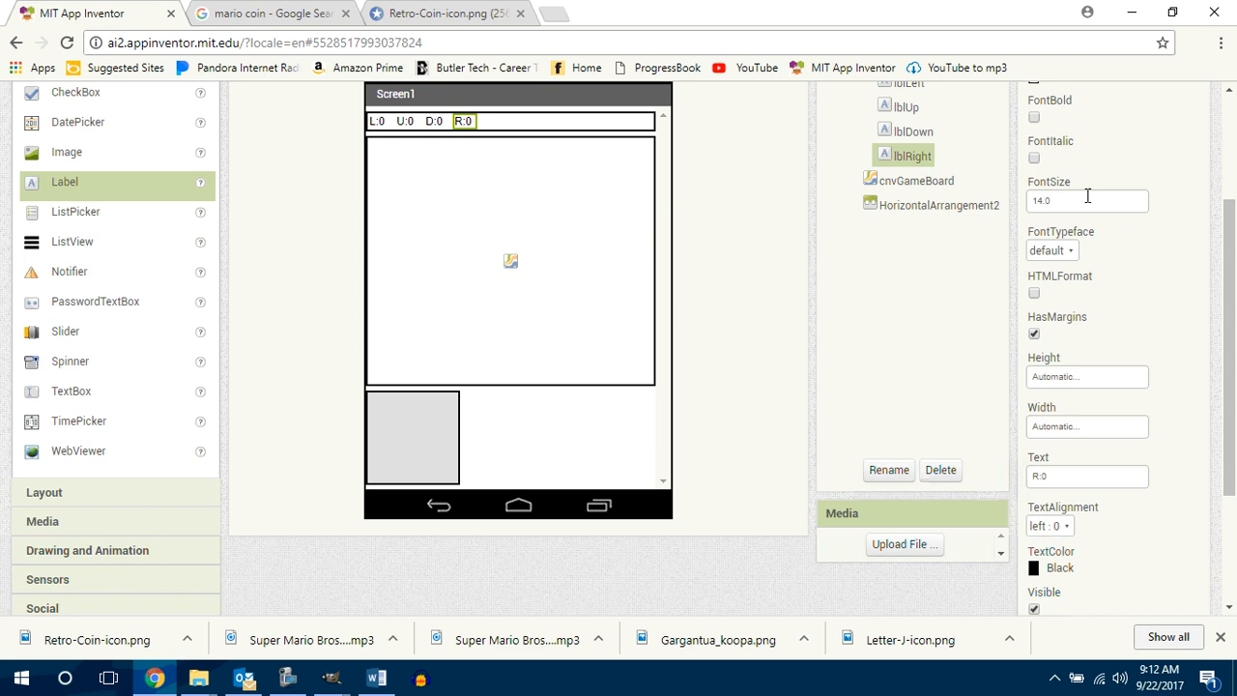
Step: Set the horizontal alignment of the haScoreboard arrangement to Center
scroll(1088, 196, up, 2)
click(922, 220)
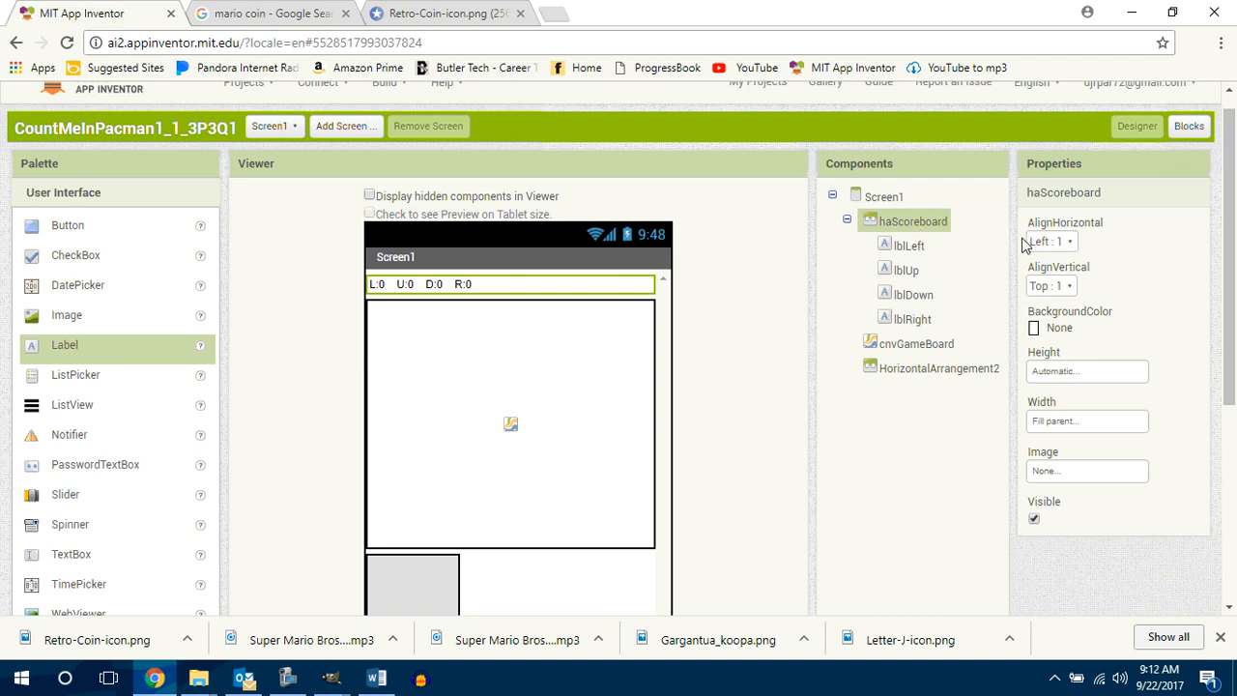
click(1066, 243)
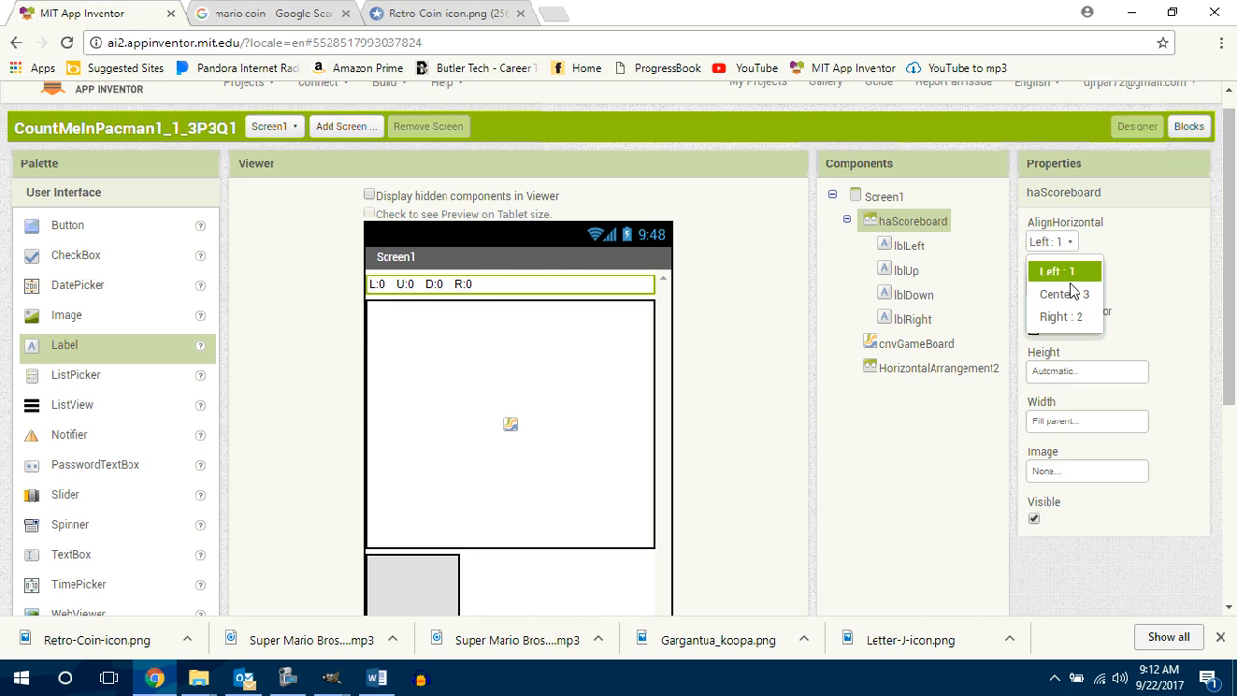
click(1064, 292)
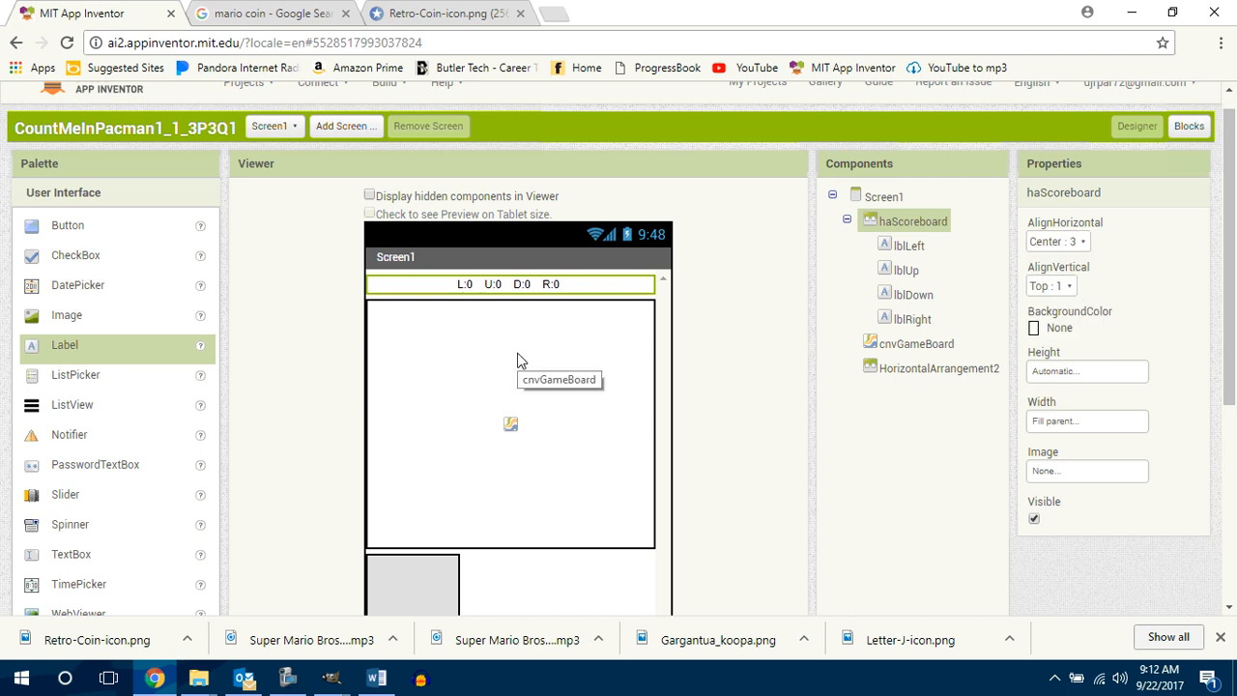
Step: Set the text color of lblLeft to Green and of lblUp to Yellow
click(465, 284)
drag(1229, 381, 1230, 474)
click(1056, 569)
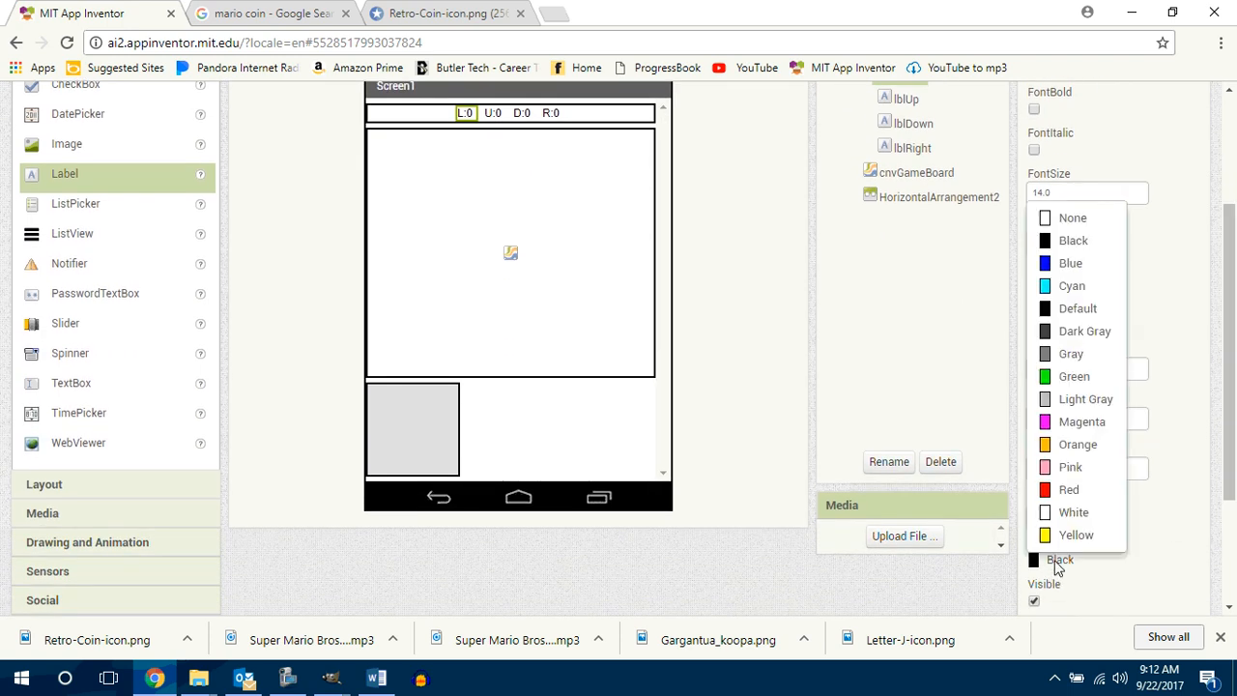
click(1072, 374)
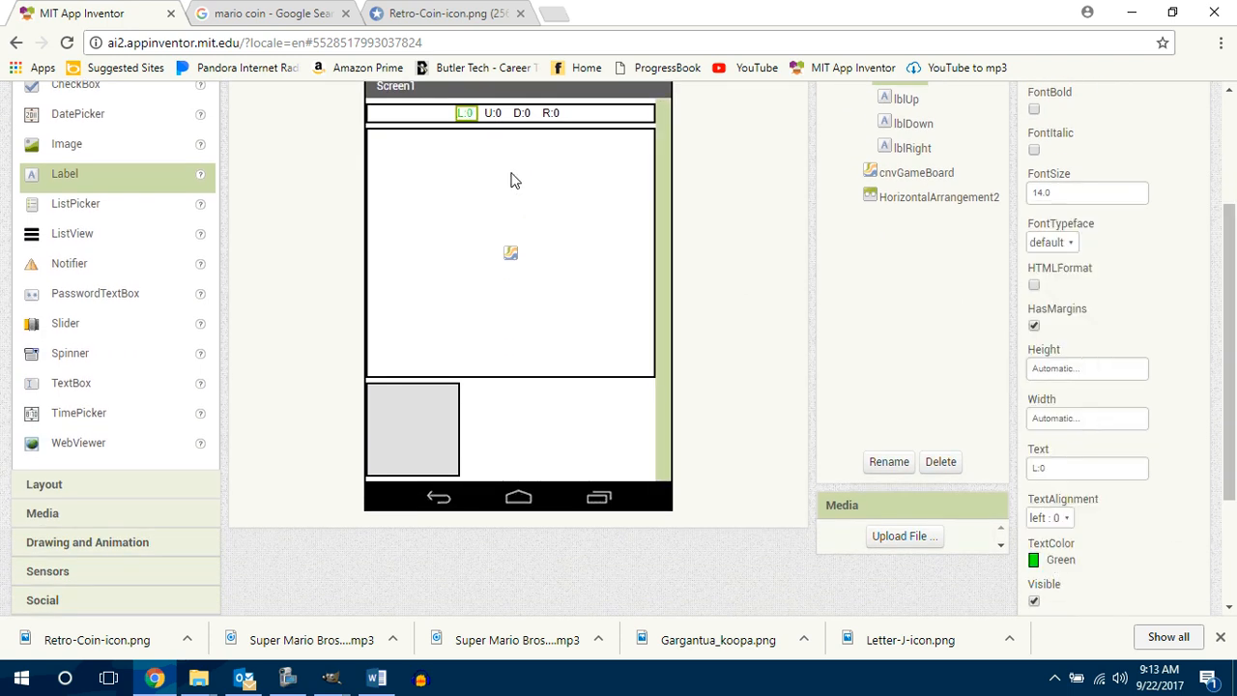
click(493, 113)
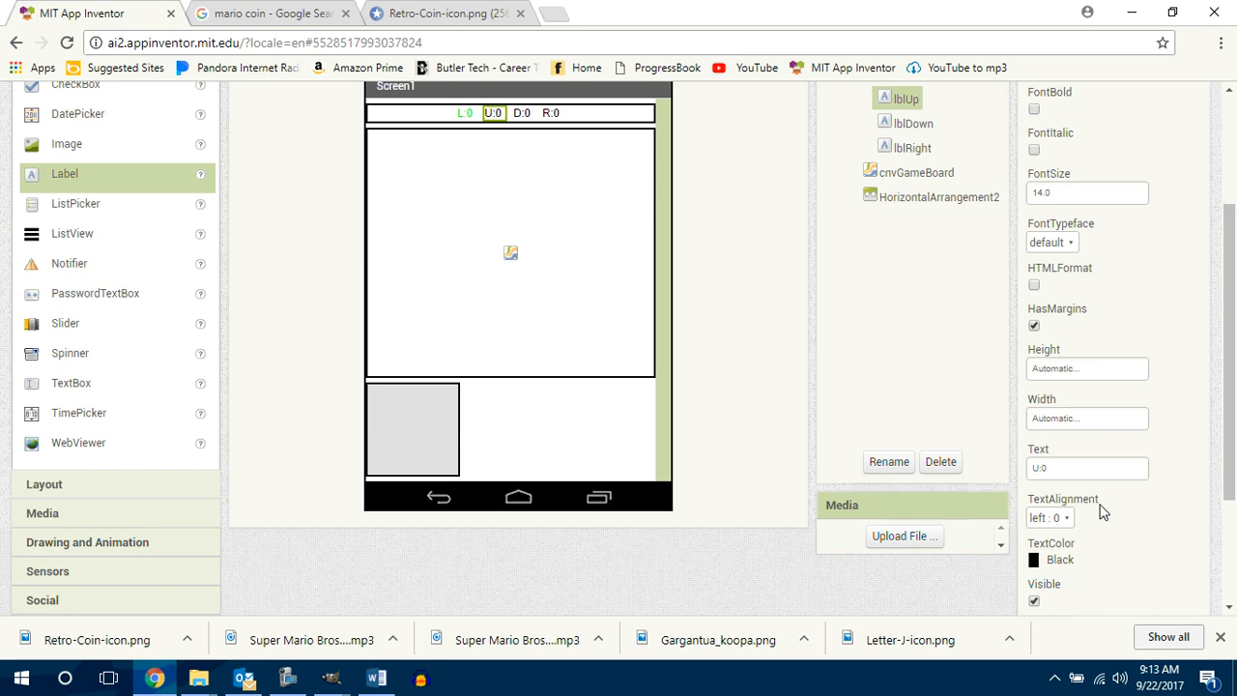
click(1049, 566)
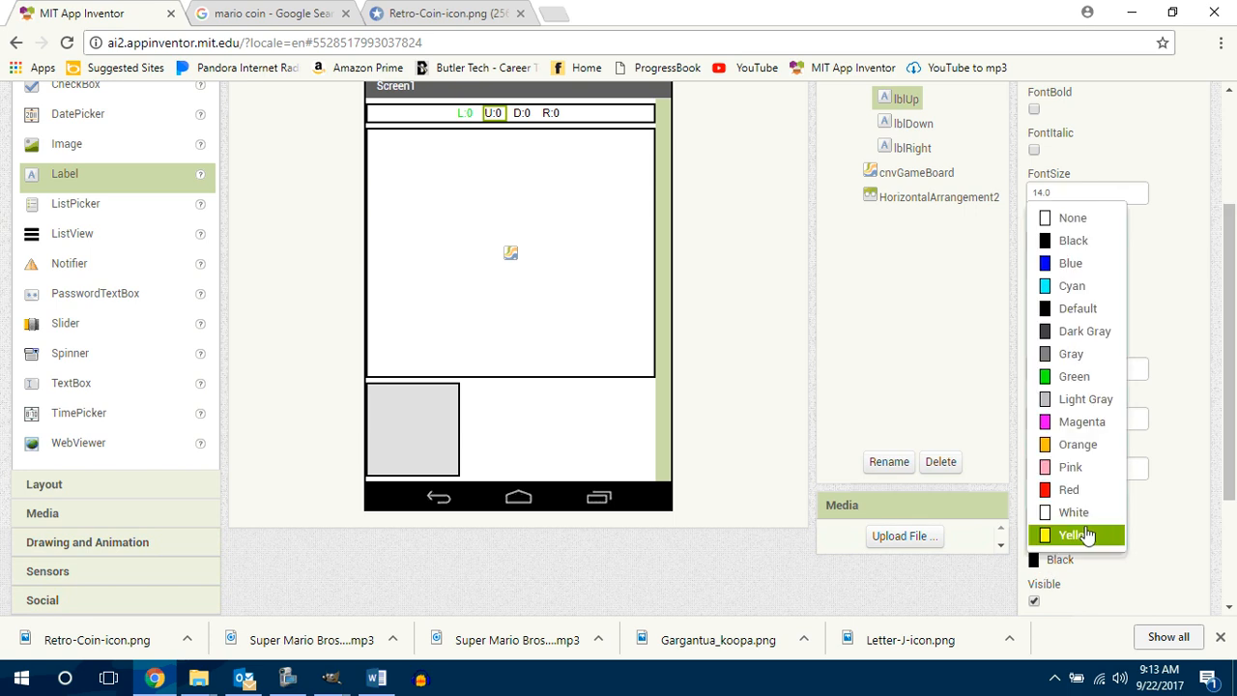
click(1081, 537)
Step: Set the text color of lblDown to Blue and of lblRight to Magenta
click(522, 113)
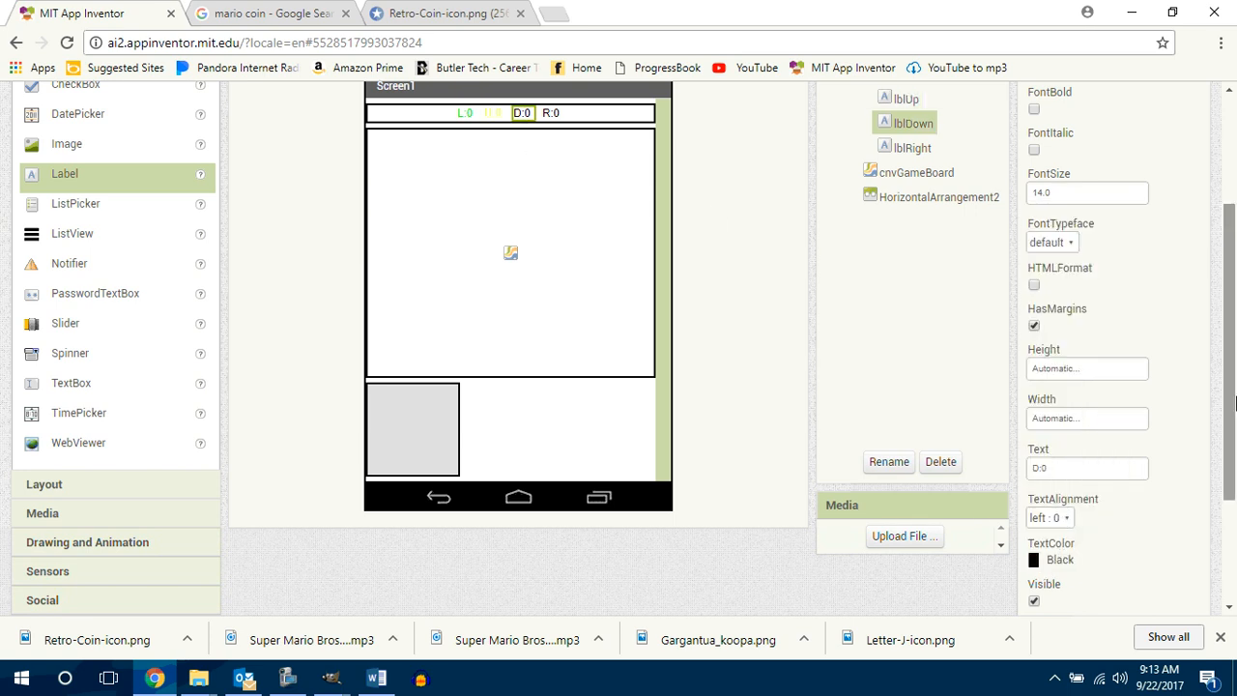
click(1048, 563)
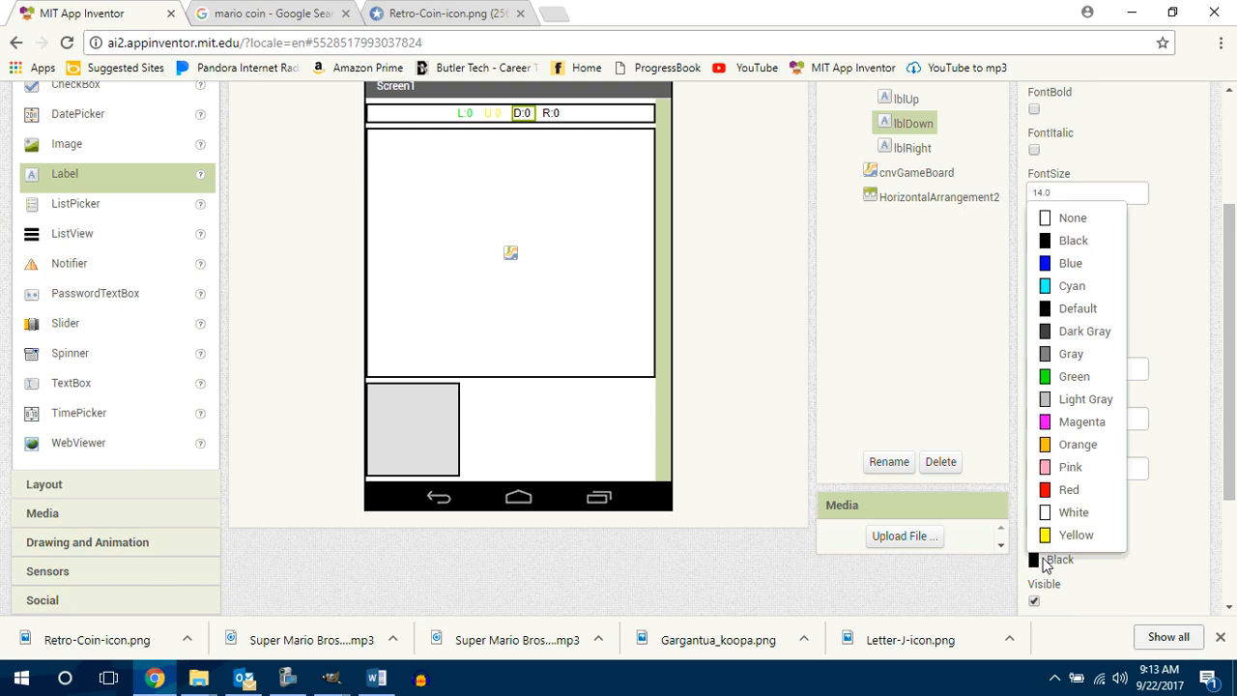
click(1071, 262)
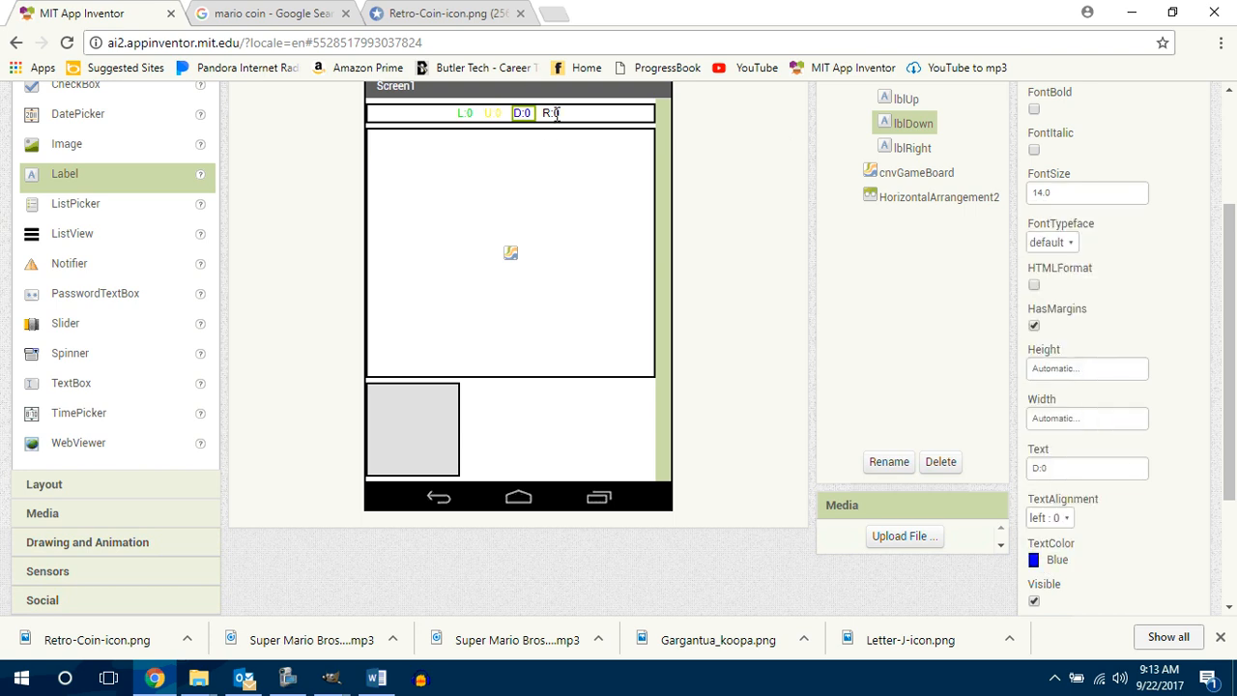
click(551, 113)
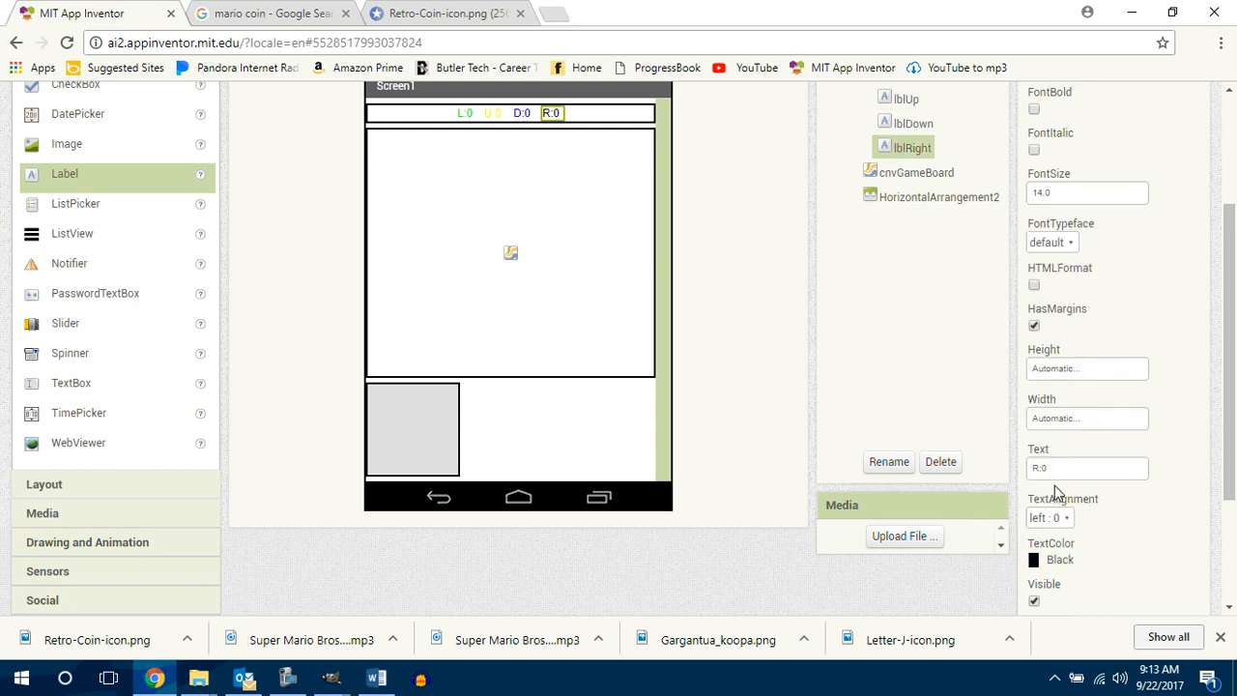
click(1048, 561)
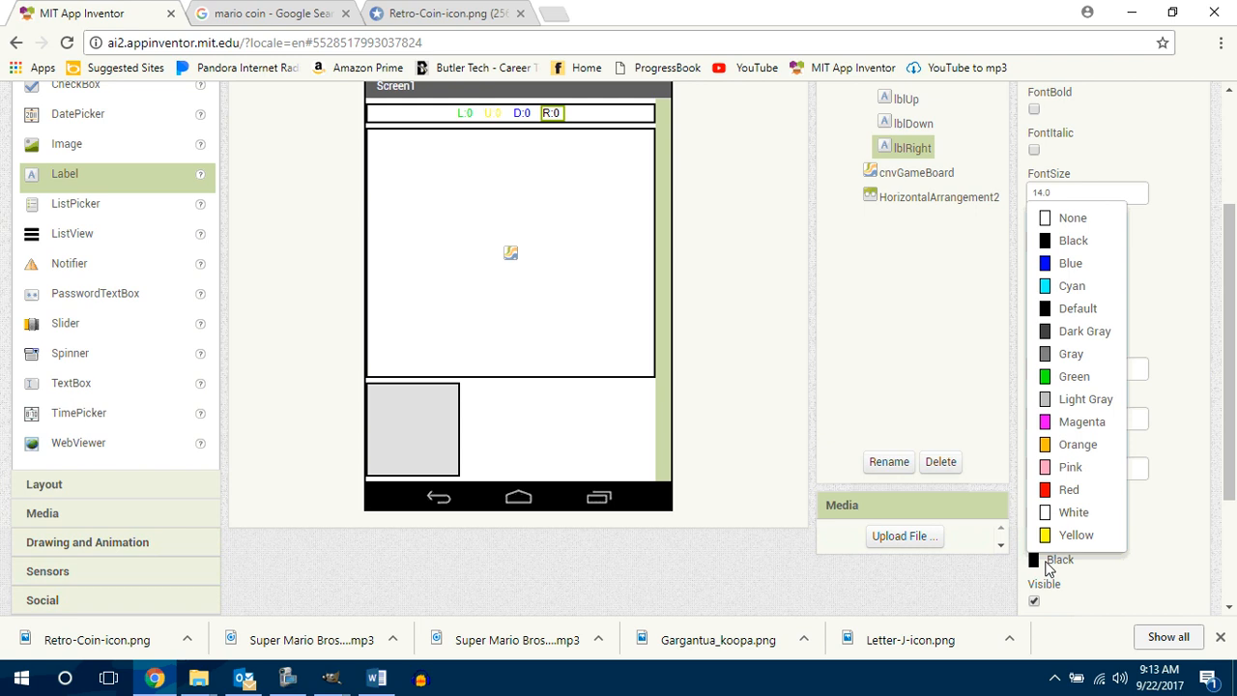
click(1064, 430)
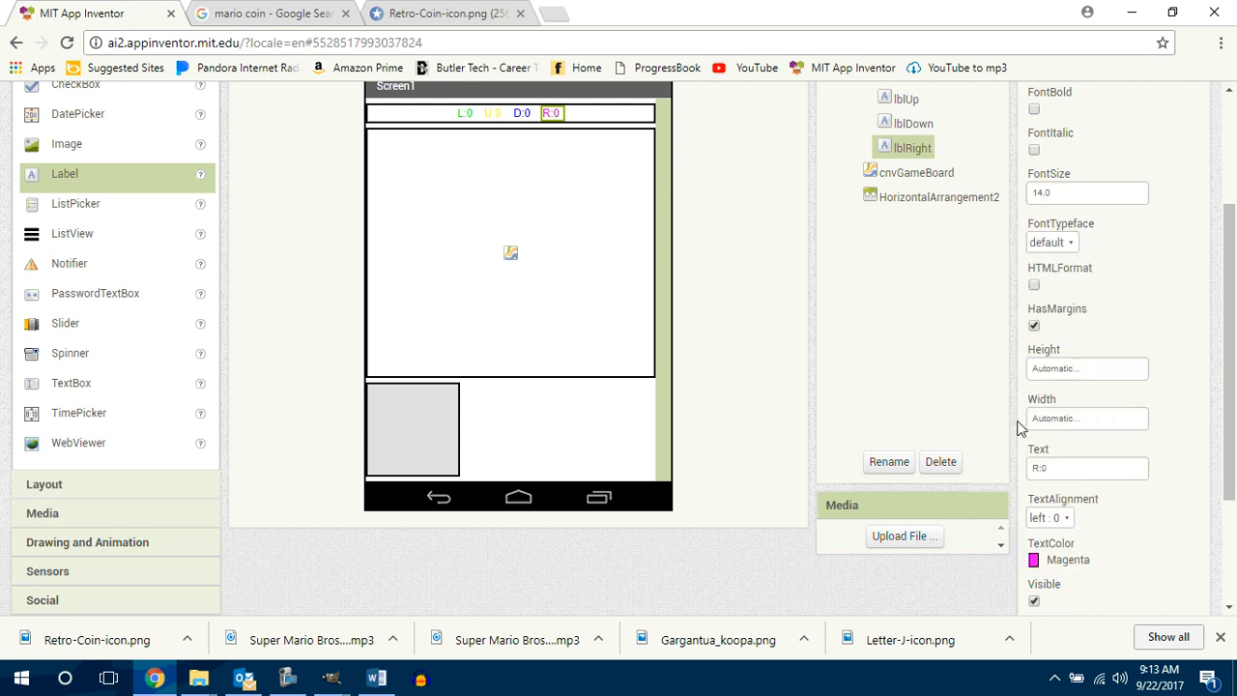
Step: Add a new label in front of lblLeft in haScoreboard and rename it lblScore
scroll(1225, 278, up, 2)
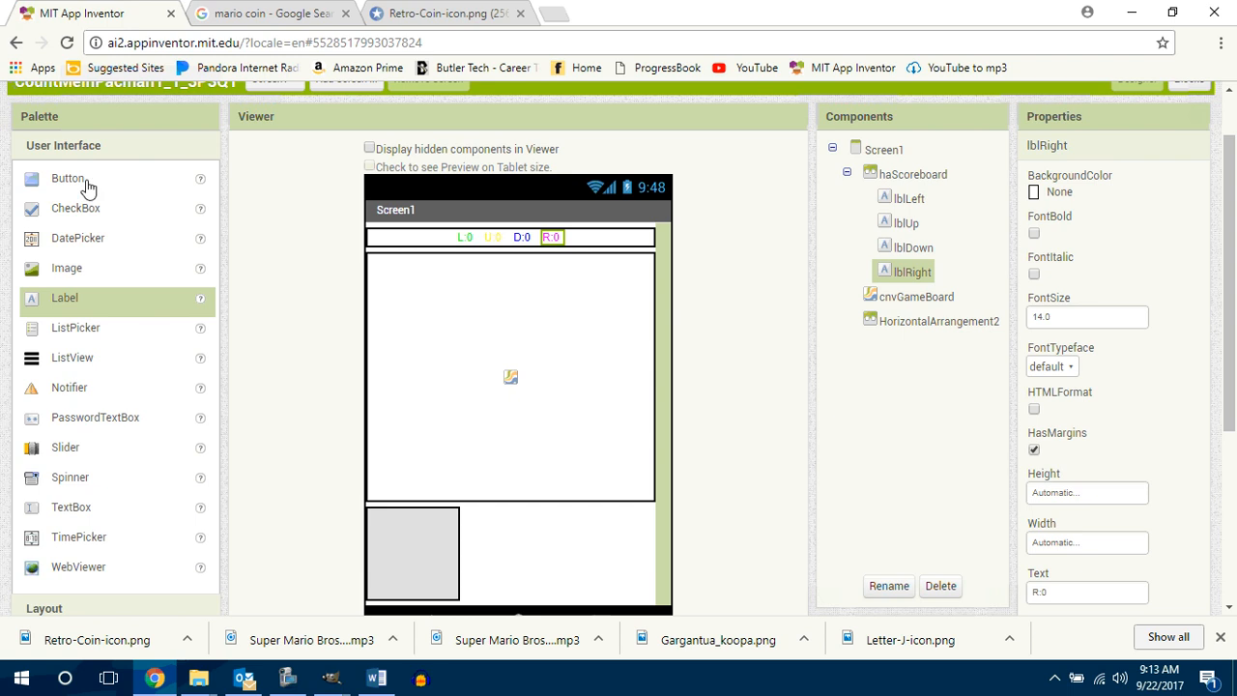
drag(68, 300, 417, 238)
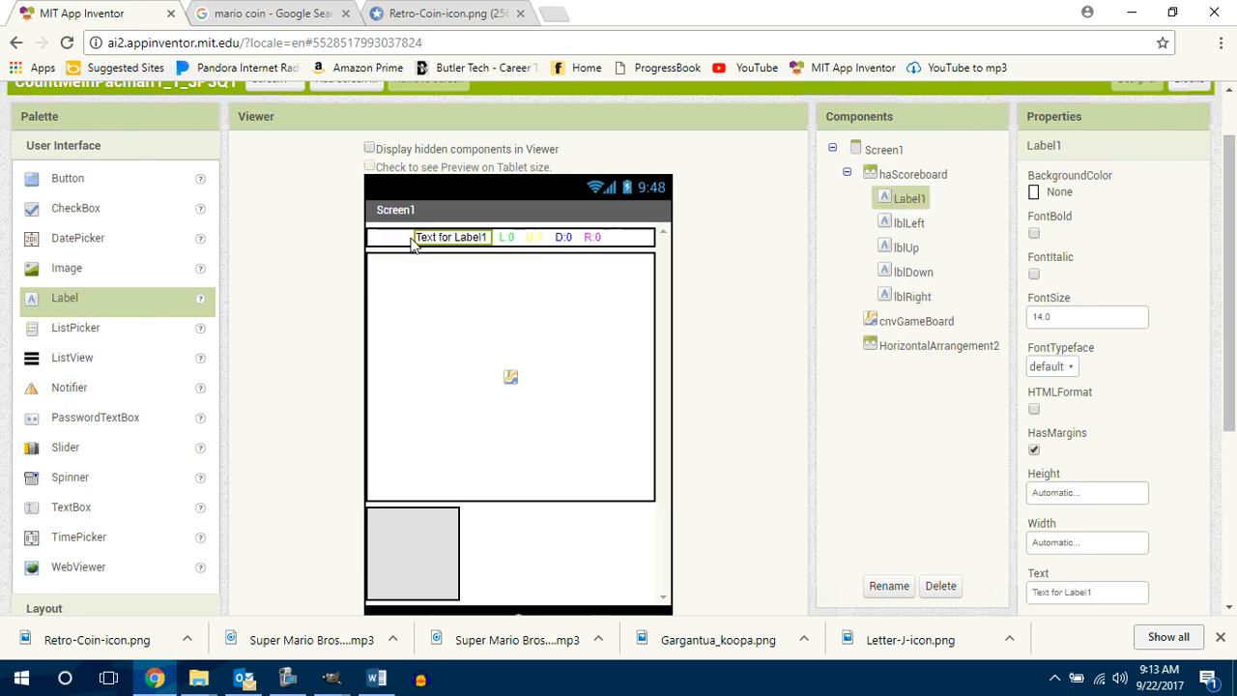
click(889, 583)
text(lbl)
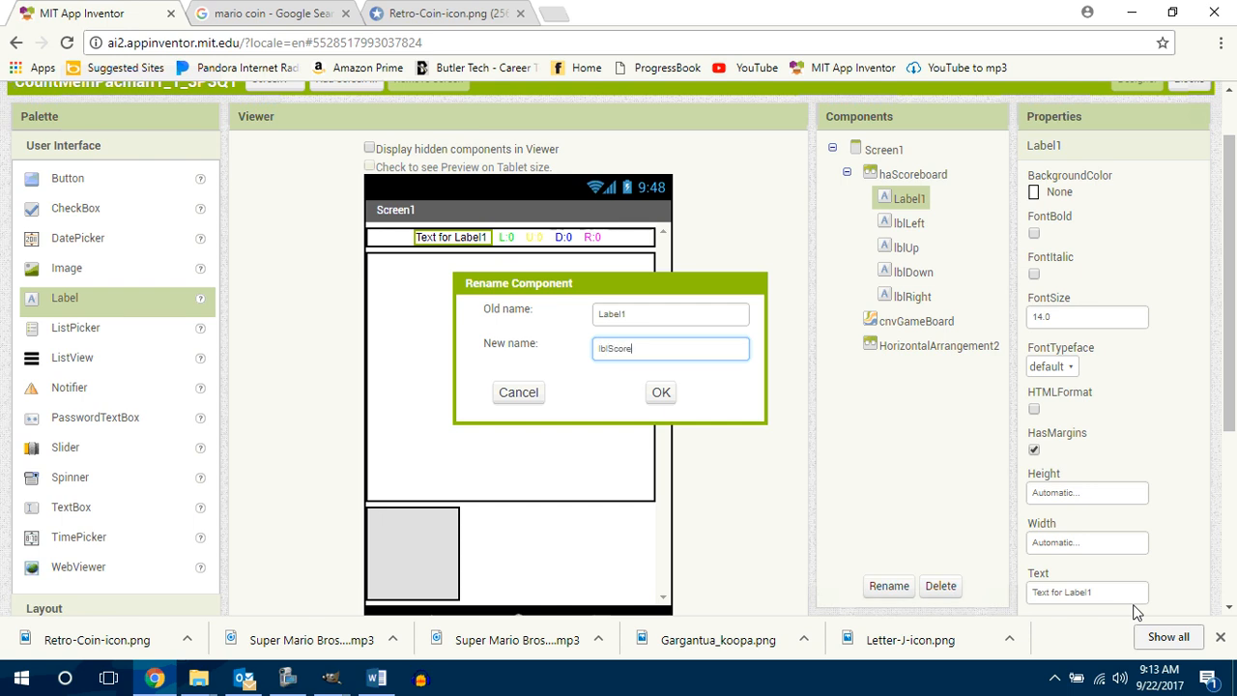
text(Score)
key(Return)
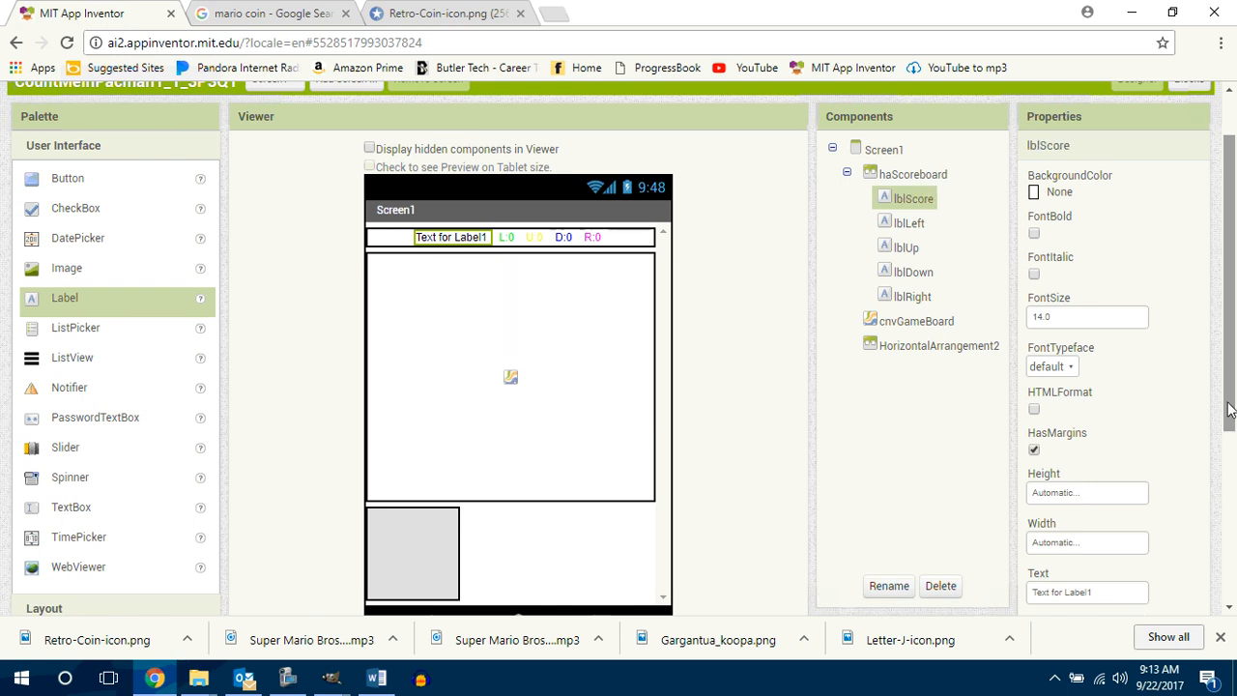
Step: Change the text of lblScore to "Score: 0"
scroll(1233, 474, down, 1)
click(1102, 478)
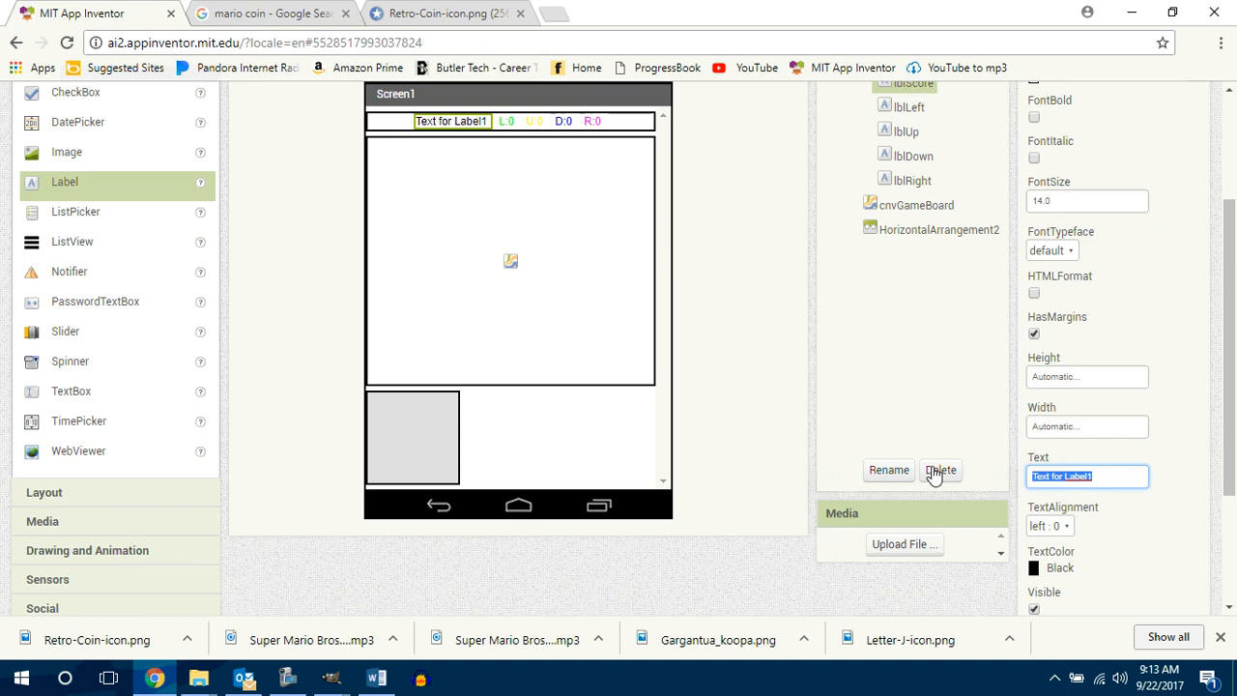
text(Score: 0)
key(Return)
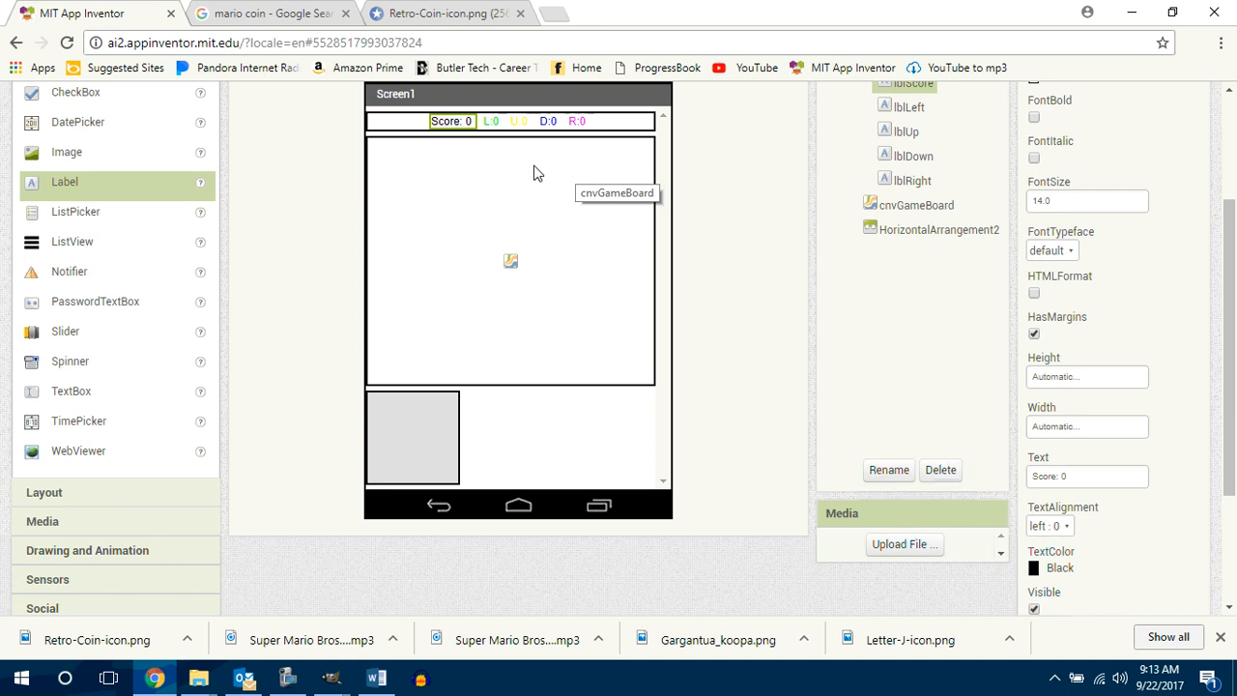
Step: Add a horizontal arrangement with Fill parent width between haScoreboard and cnvGameBoard, and move lblScore into it
click(68, 497)
drag(108, 278, 451, 327)
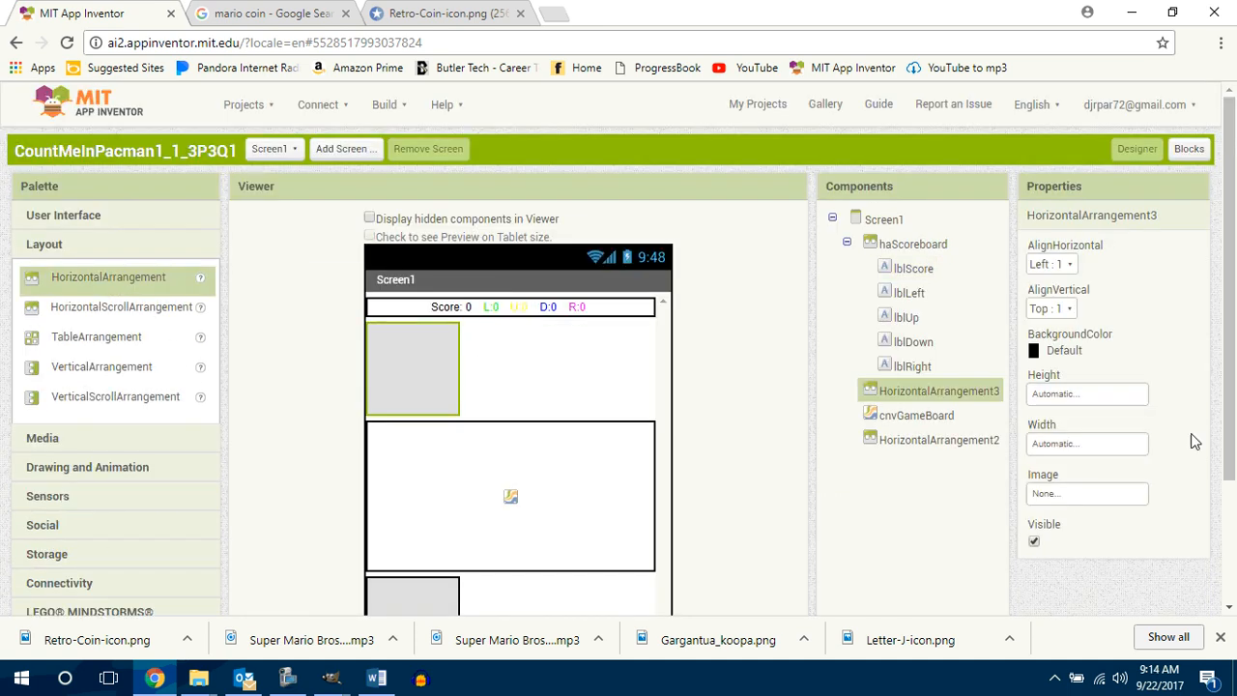
click(1067, 445)
click(1042, 465)
click(1110, 538)
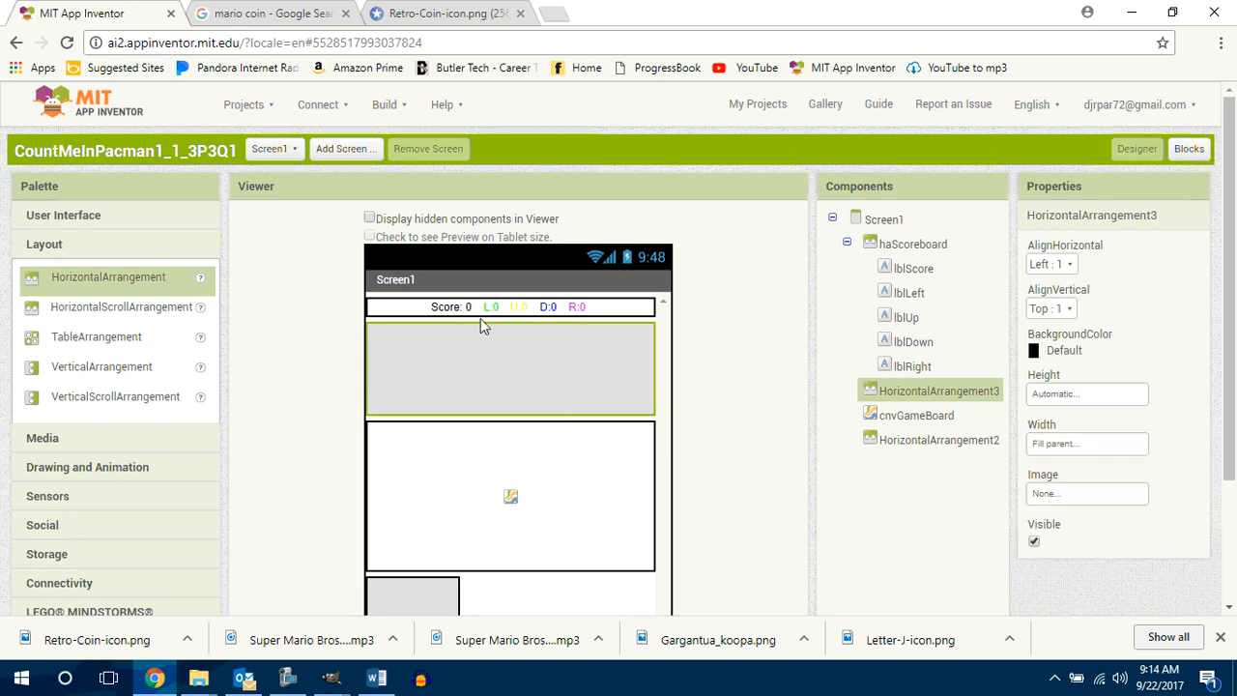
drag(455, 302, 476, 362)
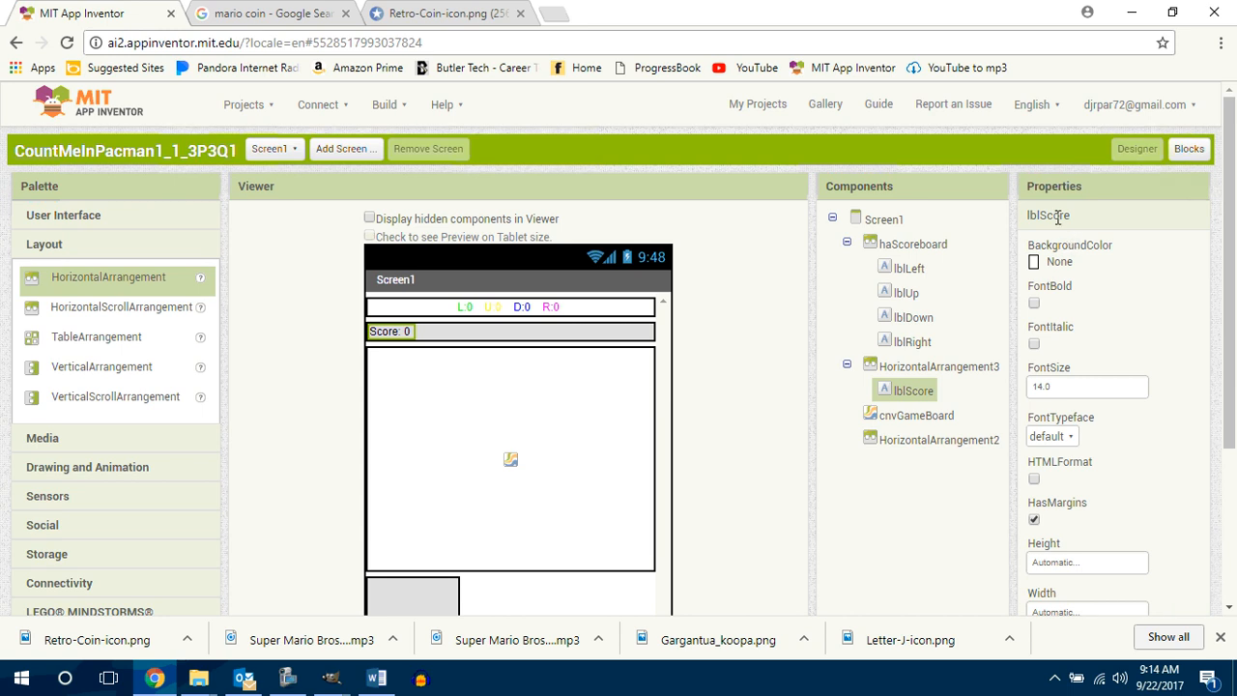
Step: Rename the horizontal arrangement that holds lblScore to haCounters
click(930, 373)
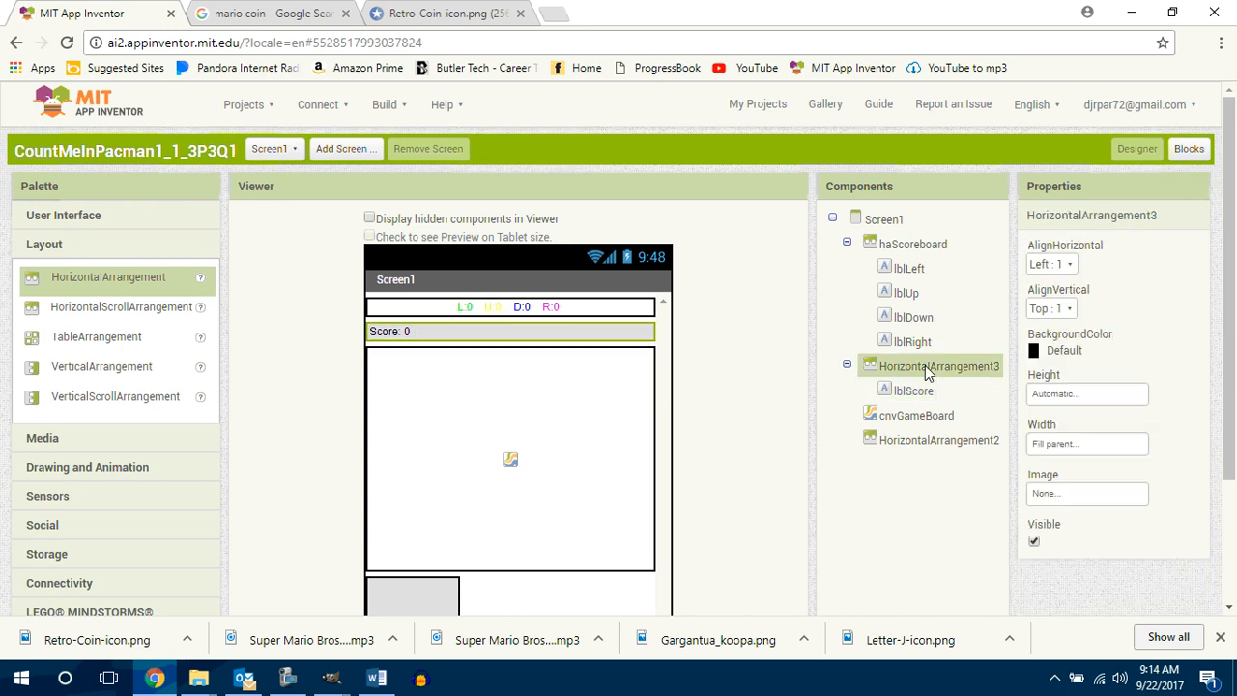
scroll(1235, 401, down, 1)
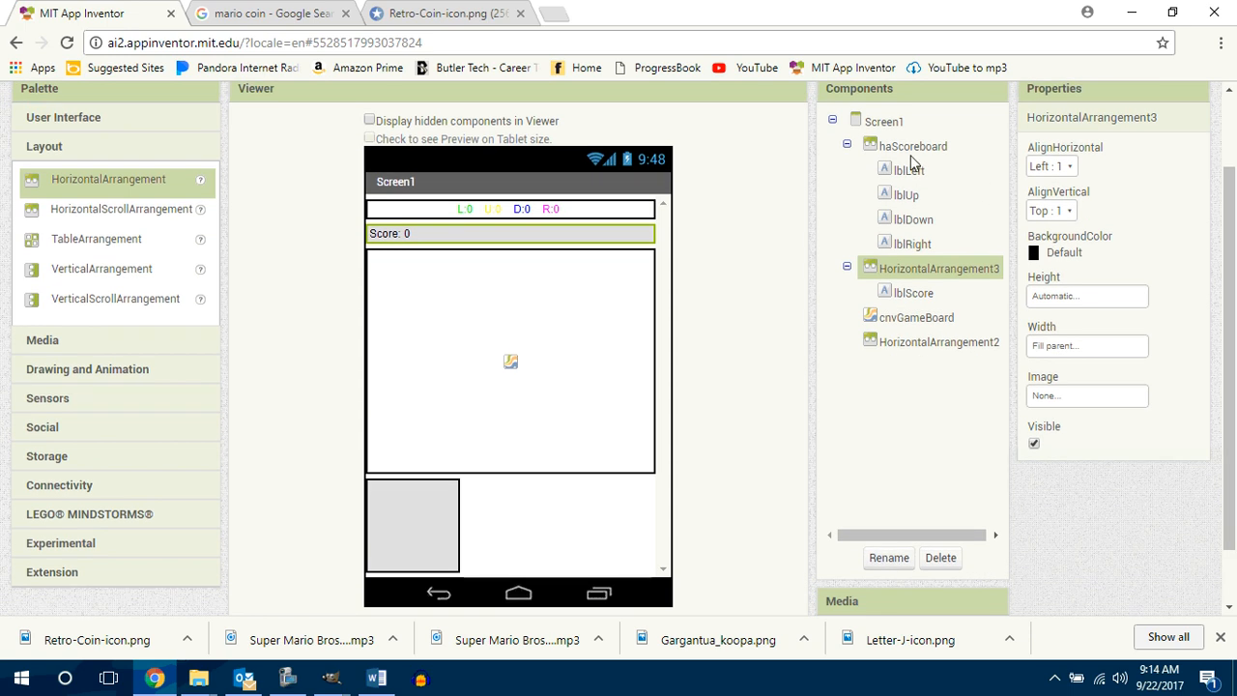
click(876, 553)
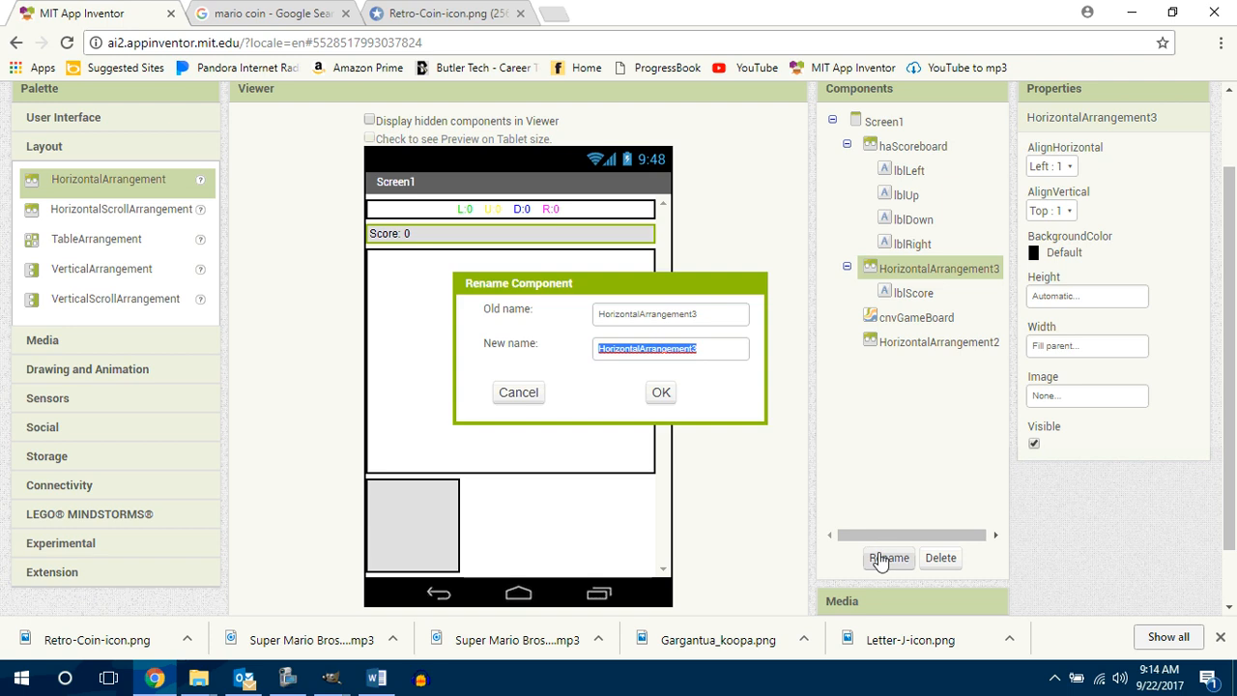
text(haCounters)
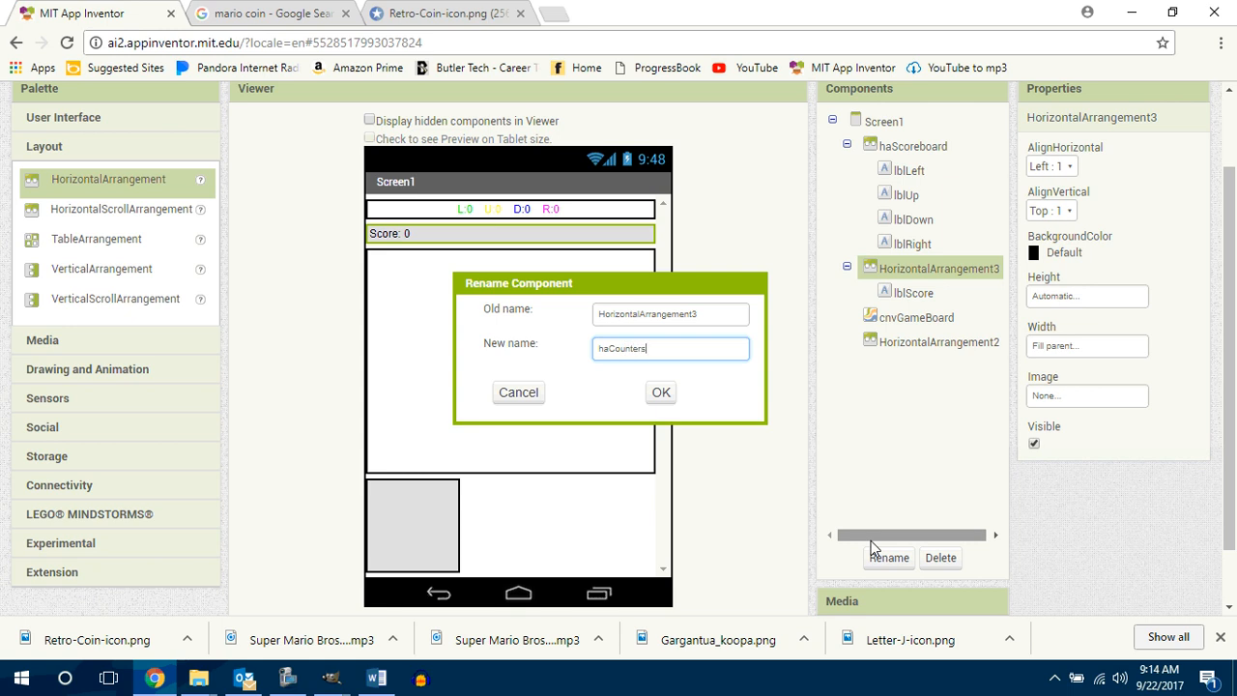
key(Return)
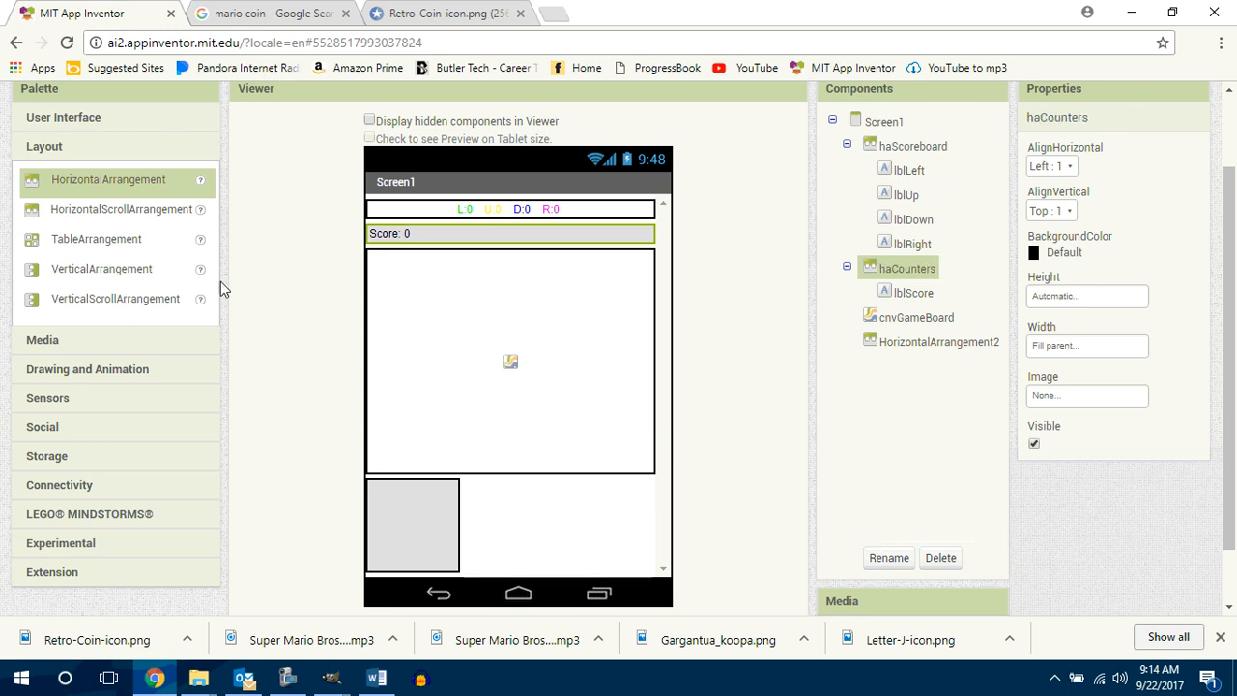
Step: Move lblScore into haScoreboard and move the direction labels into haCounters in the order lblUp, lblLeft, lblRight, lblDown
drag(396, 233, 400, 210)
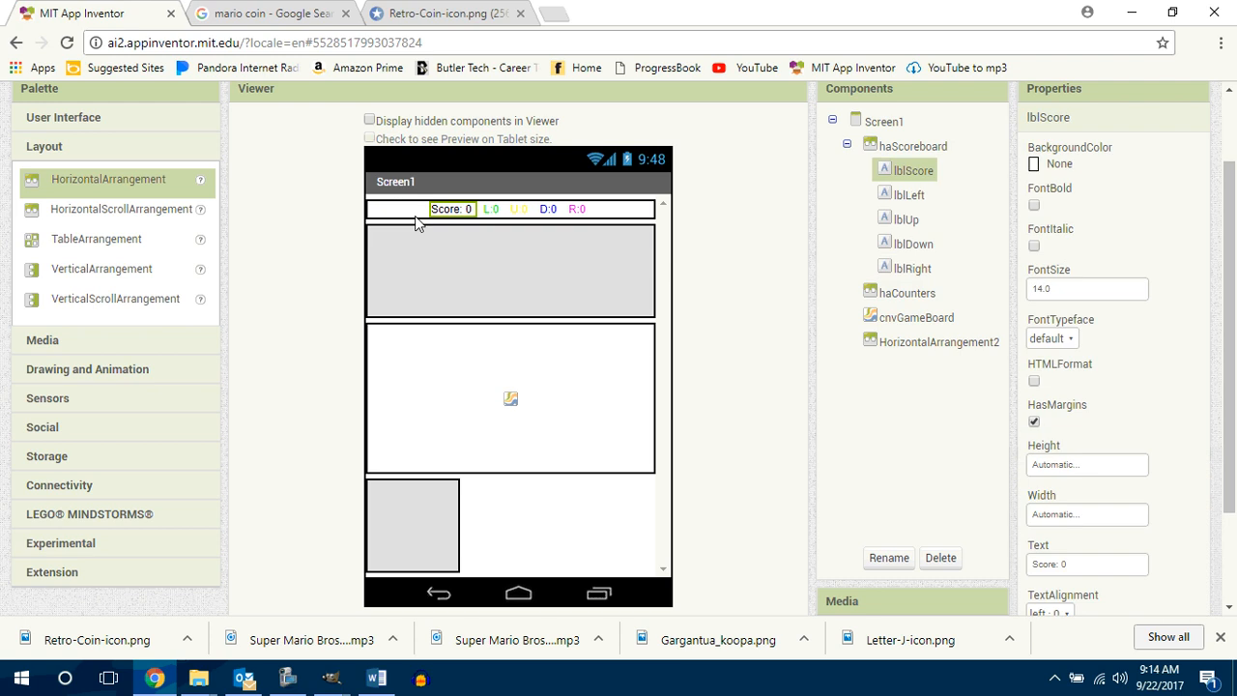
drag(488, 208, 555, 234)
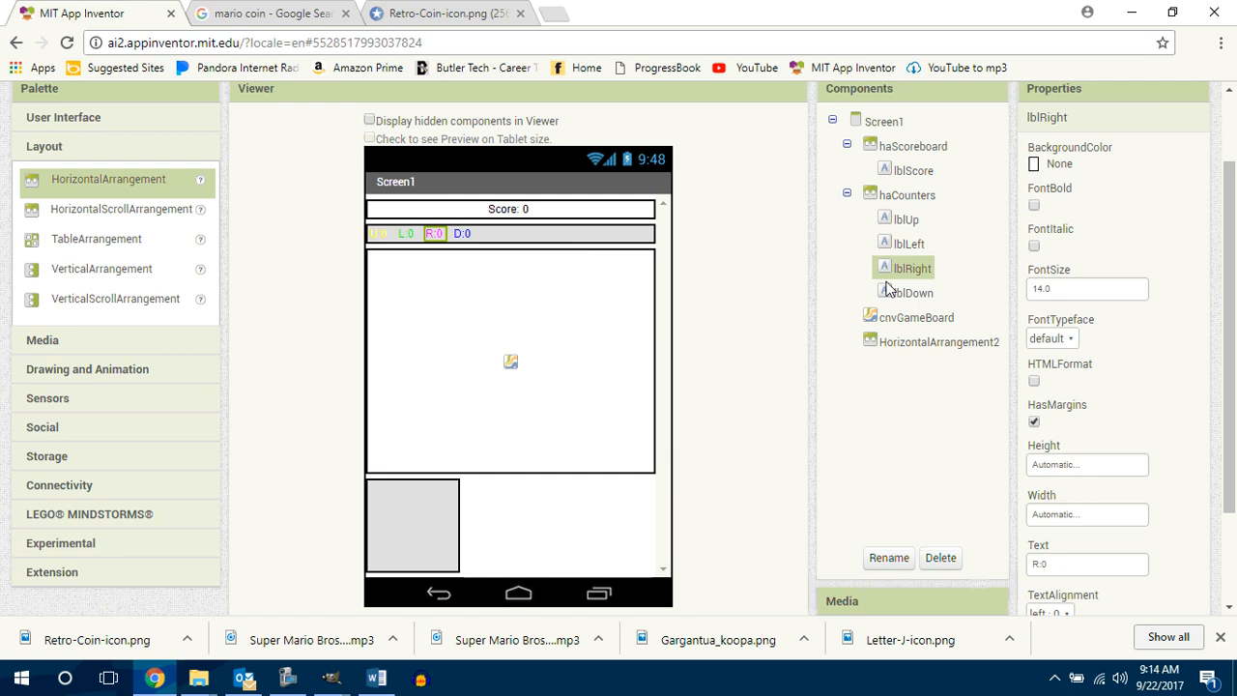
Step: Set the horizontal alignment of haCounters to Center and its background color to None
click(909, 194)
click(1052, 167)
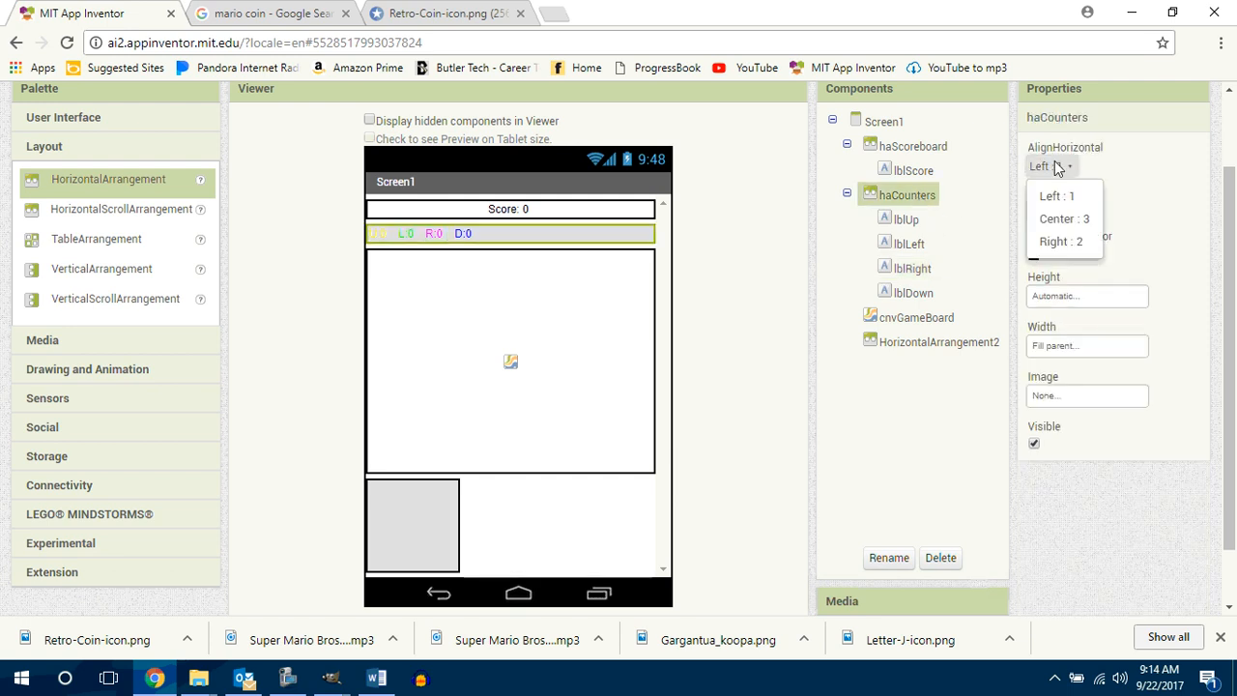
click(1057, 220)
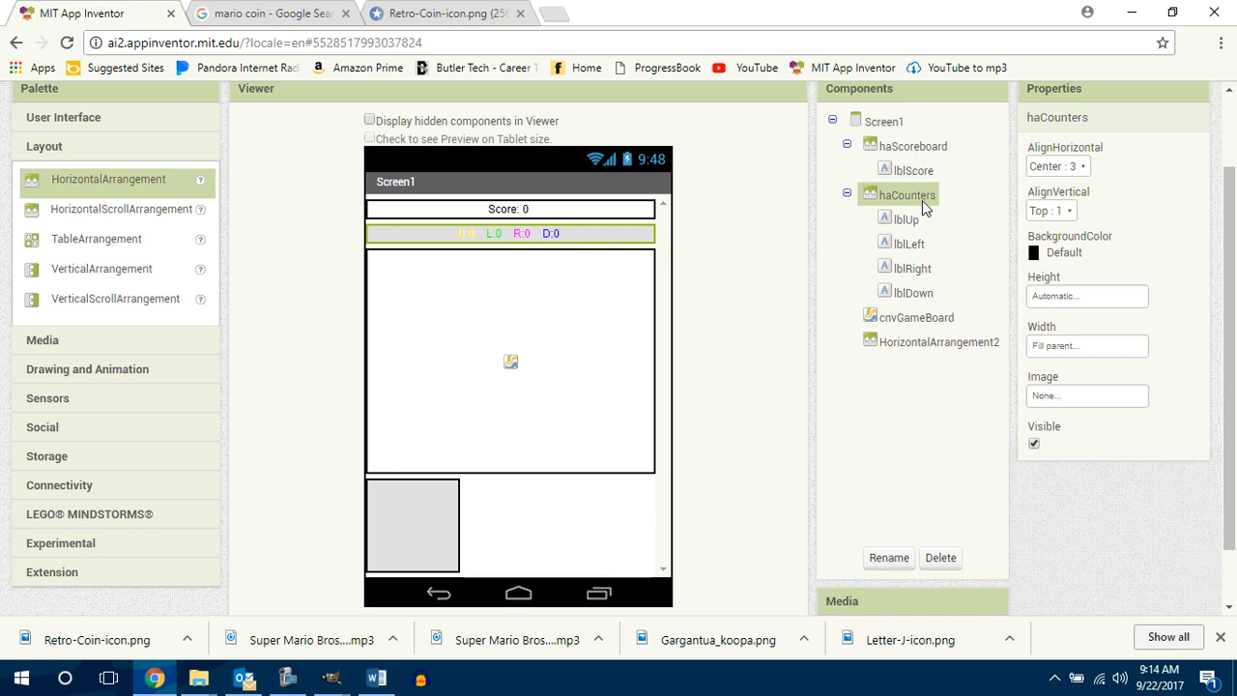
click(1060, 257)
click(1069, 281)
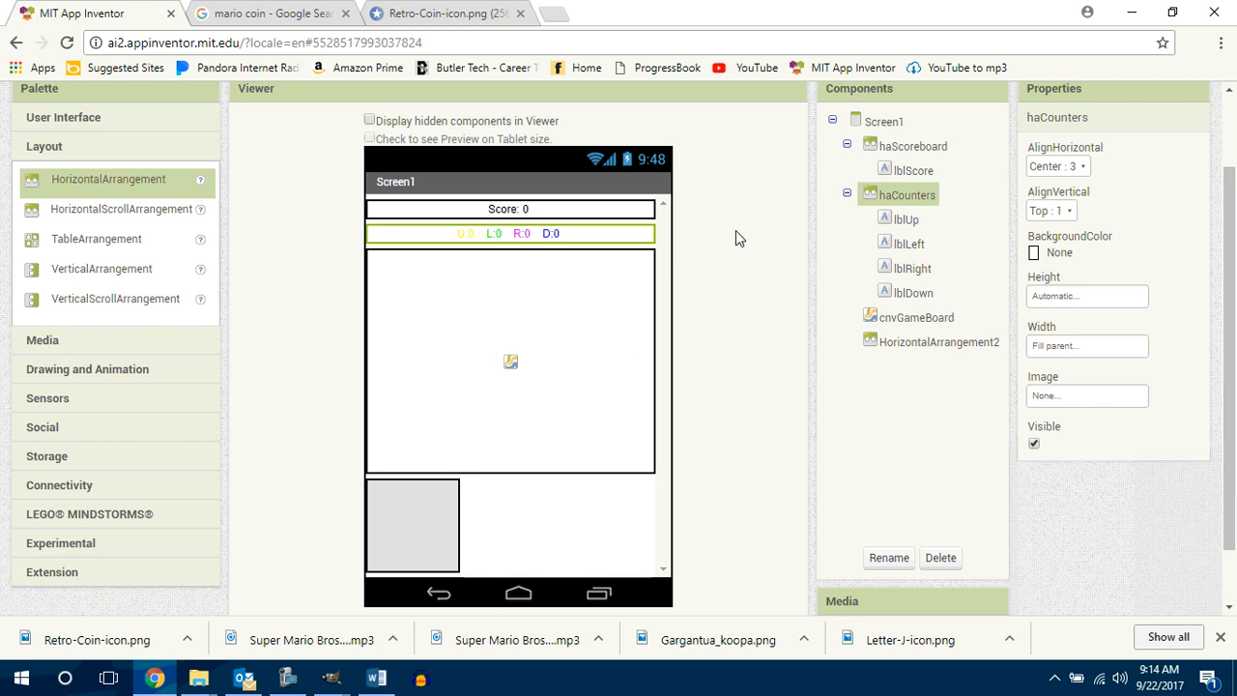
Step: Set the background color of Screen1 to Black
click(901, 123)
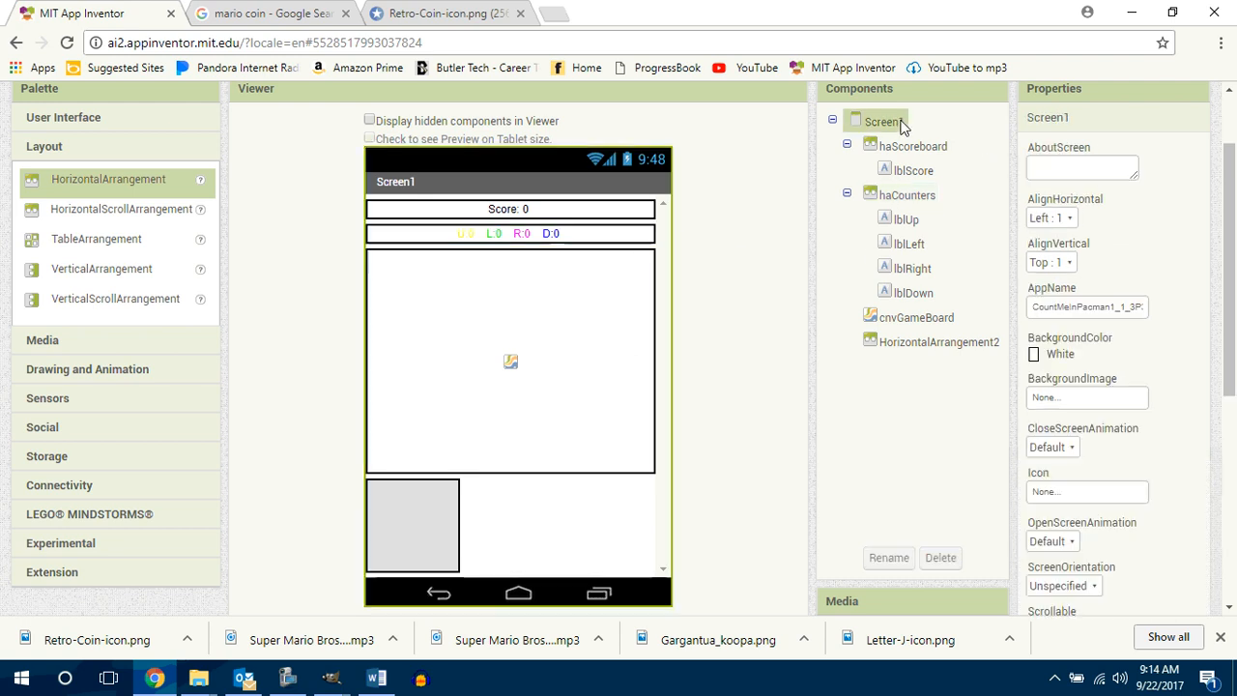
drag(1229, 239, 1228, 230)
click(1059, 376)
scroll(1063, 367, up, 1)
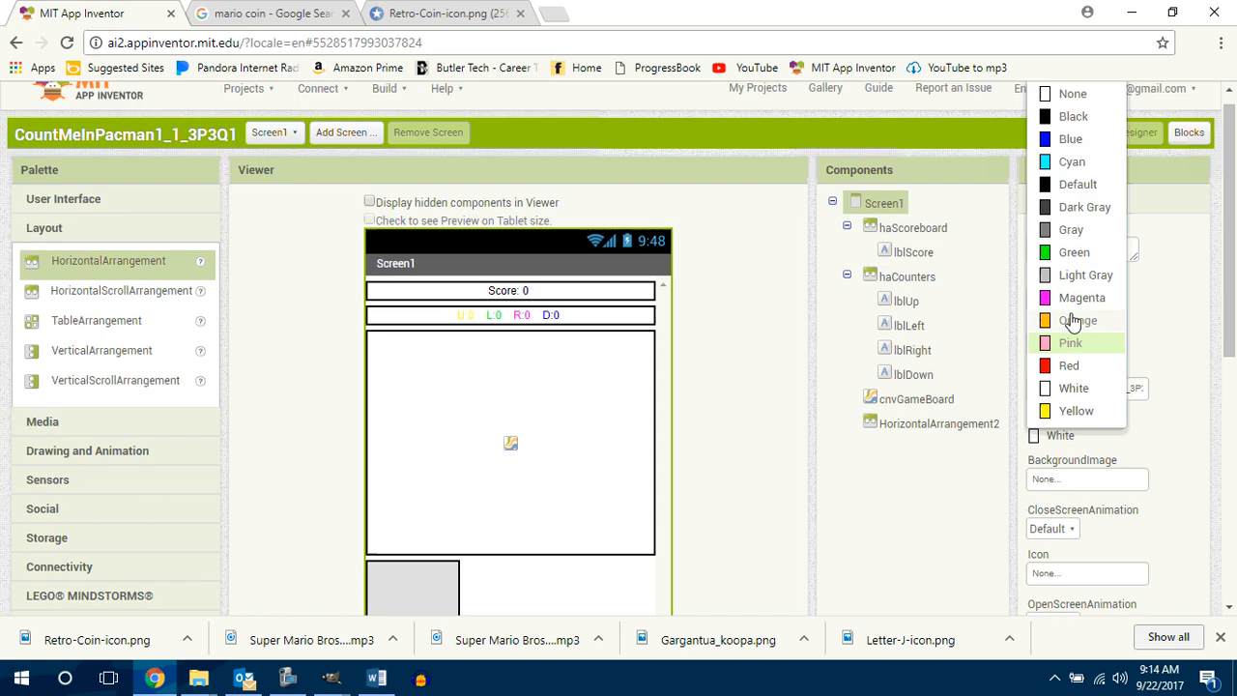
click(1055, 121)
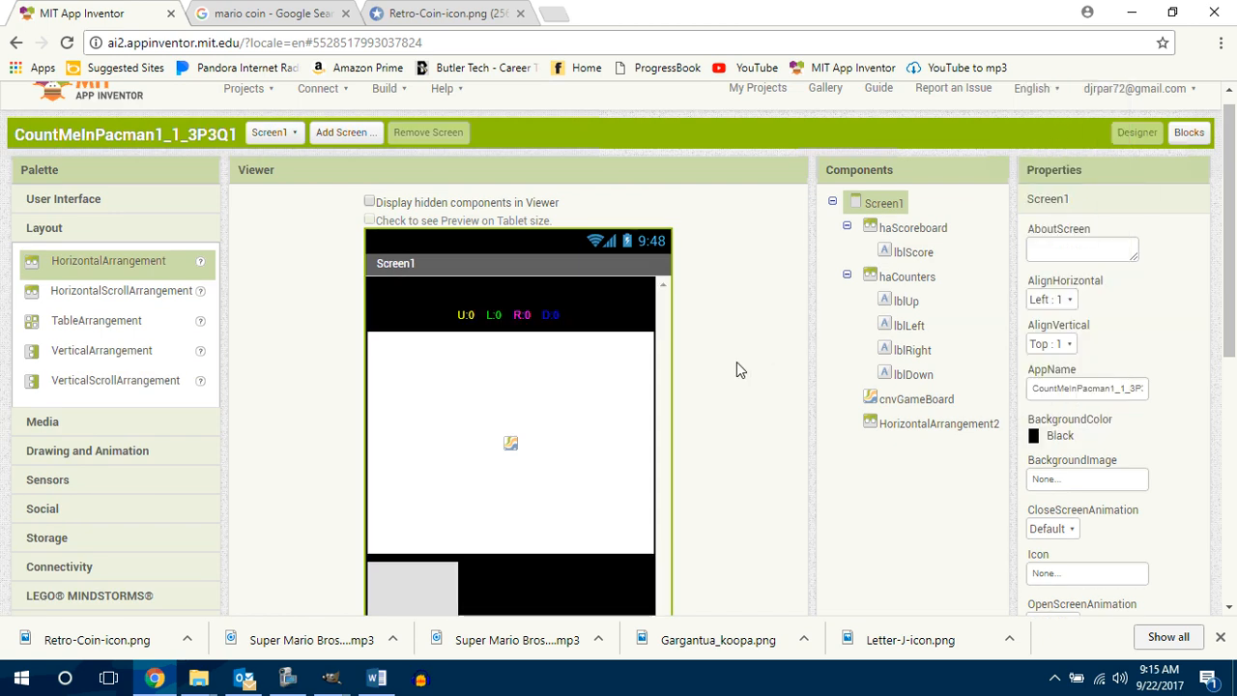
Step: Set the text color of lblScore to Cyan
click(915, 253)
drag(1230, 330, 1231, 424)
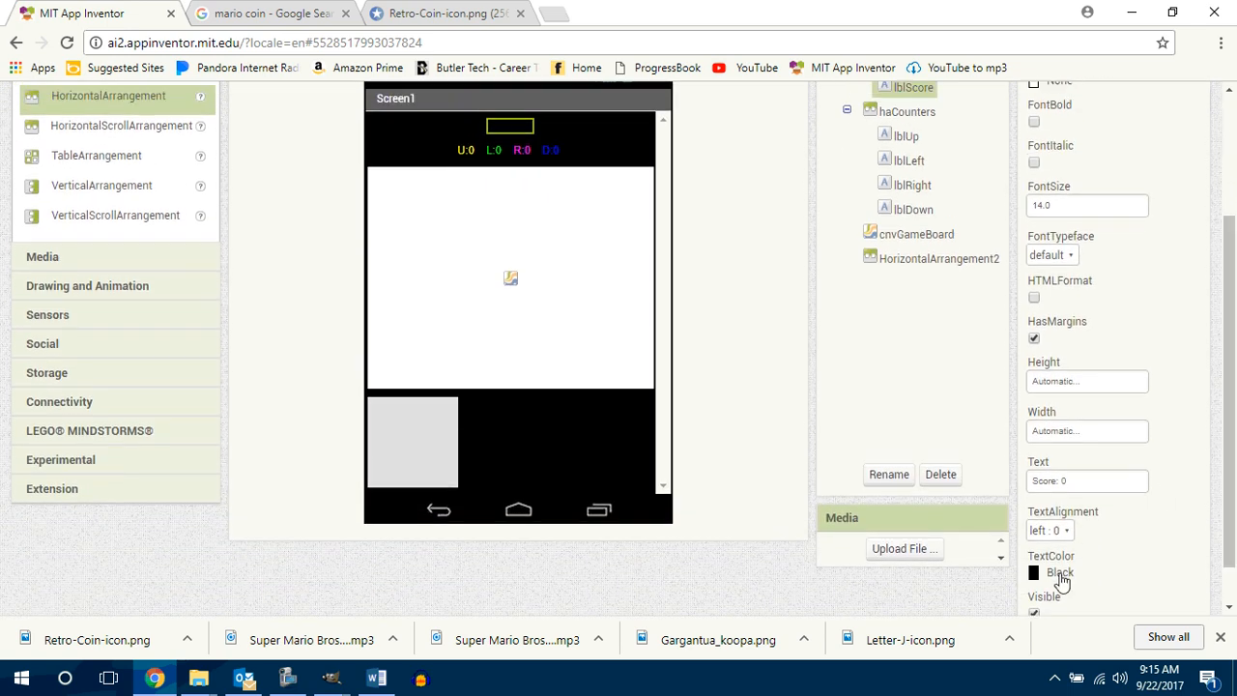
click(1062, 573)
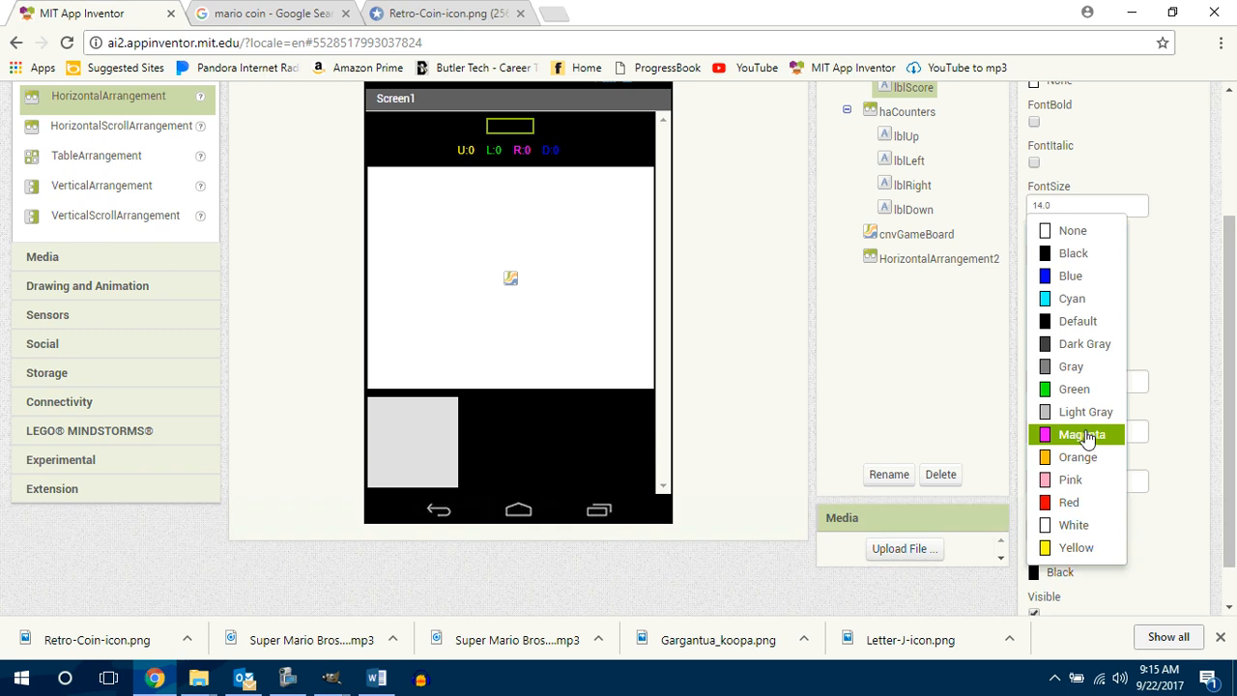
click(1085, 384)
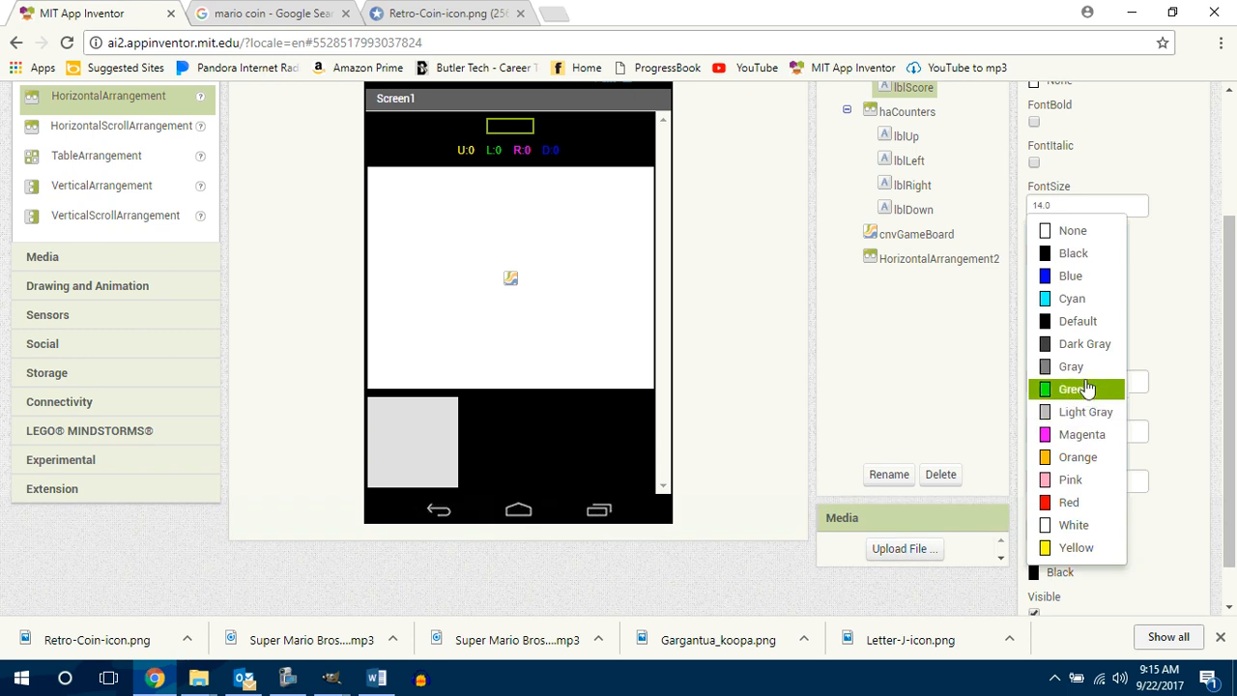
click(1074, 299)
Step: Set the font size of lblScore to 18 and make its text bold
scroll(1235, 308, up, 2)
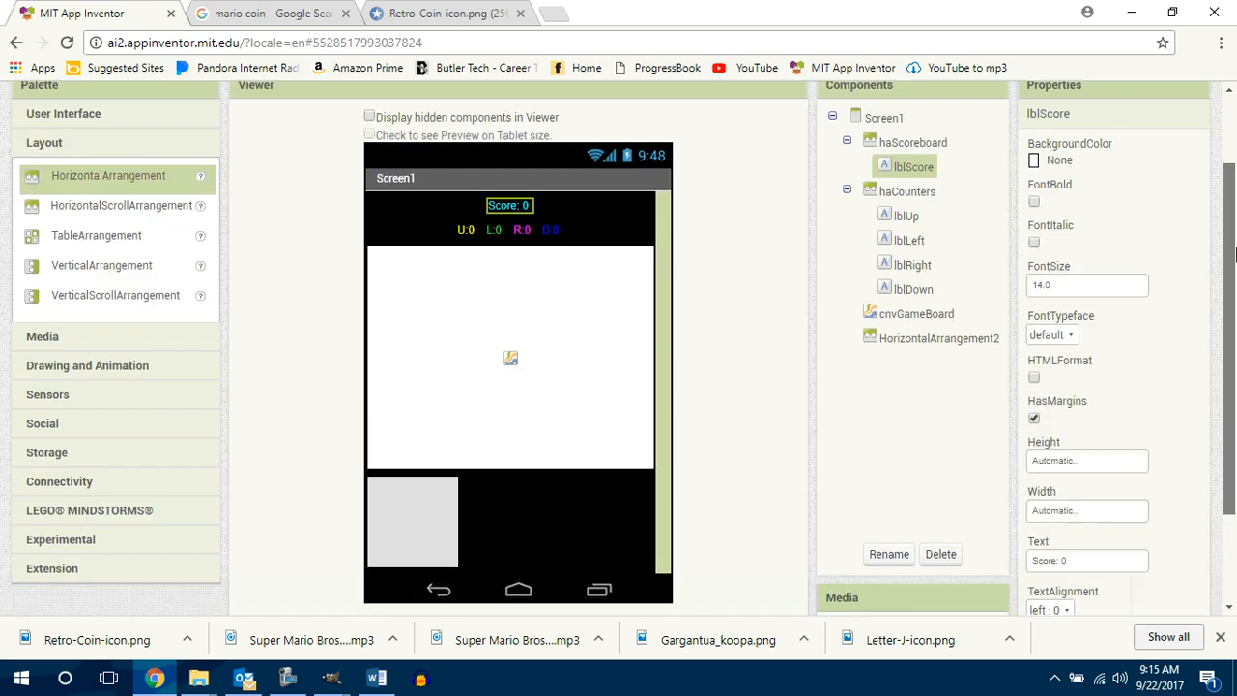
drag(1065, 295, 1020, 305)
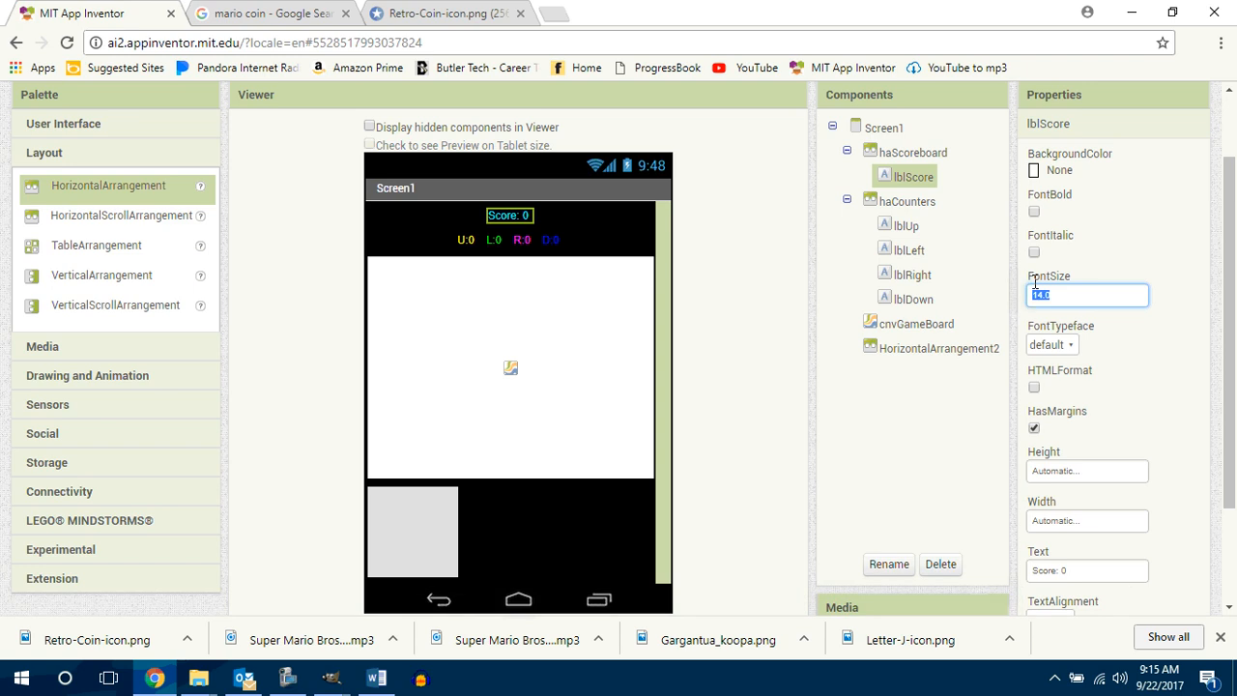
text(18)
key(Return)
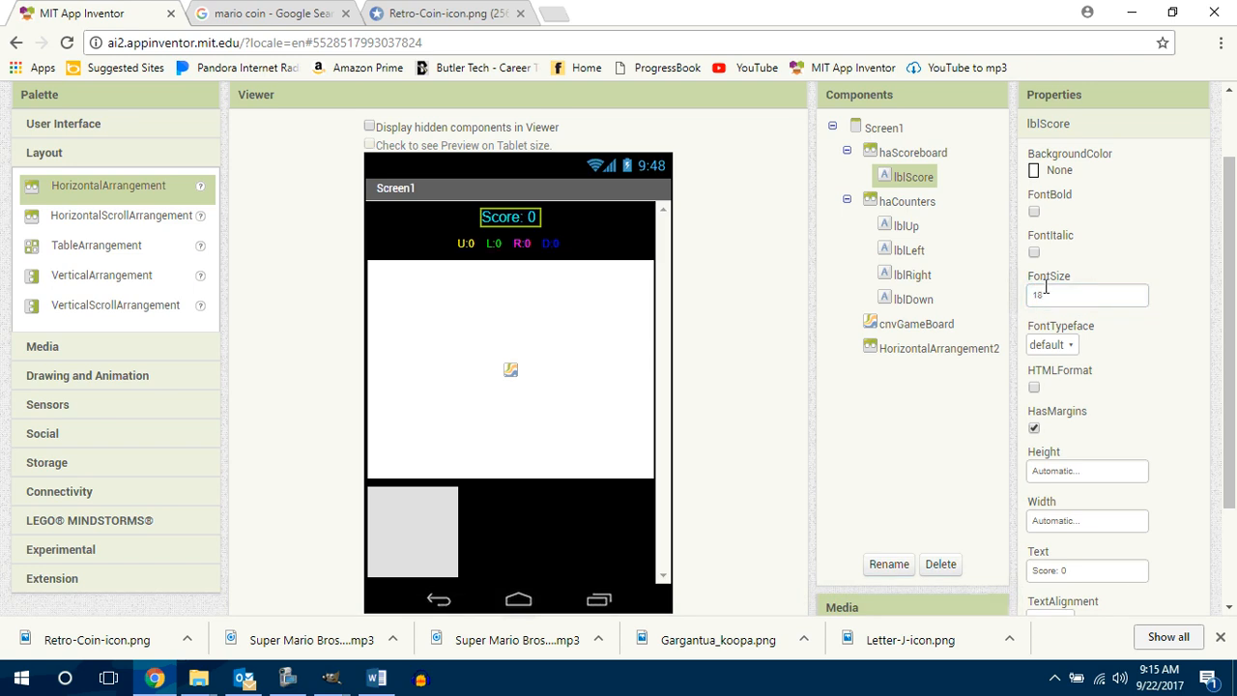
click(1035, 213)
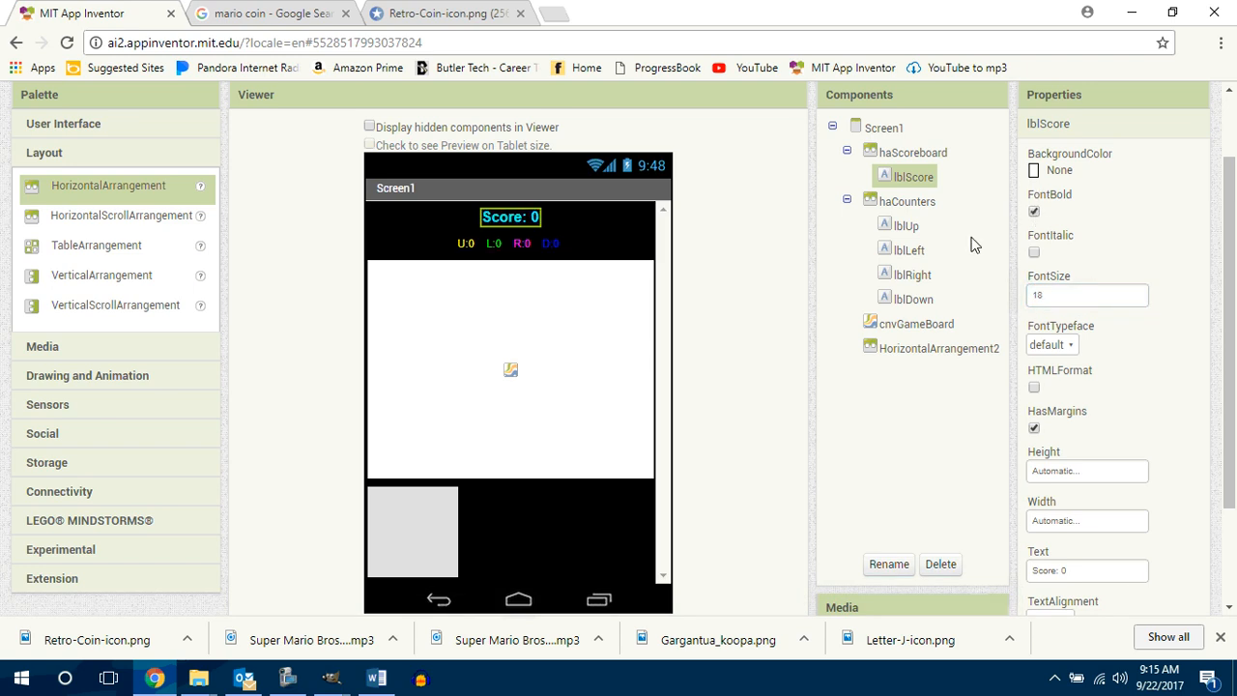
Step: Add a new label in front of lblScore in haScoreboard and rename it lblHighScore
click(600, 221)
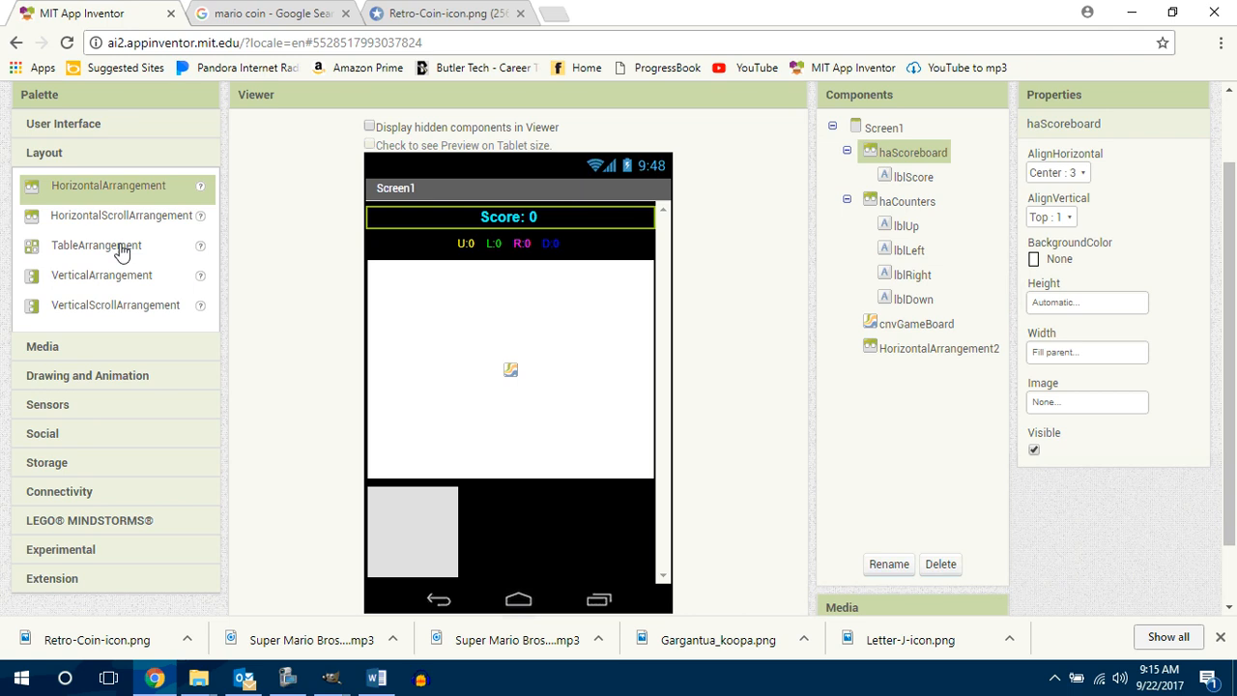
click(72, 124)
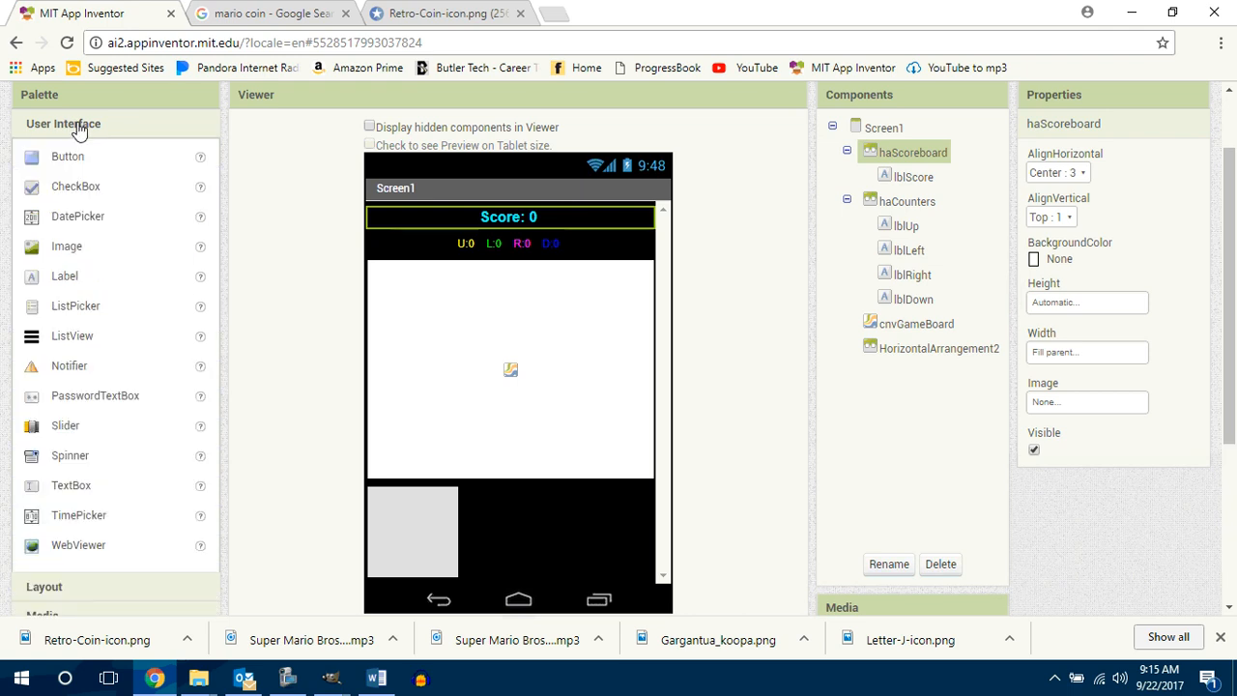
drag(64, 275, 440, 218)
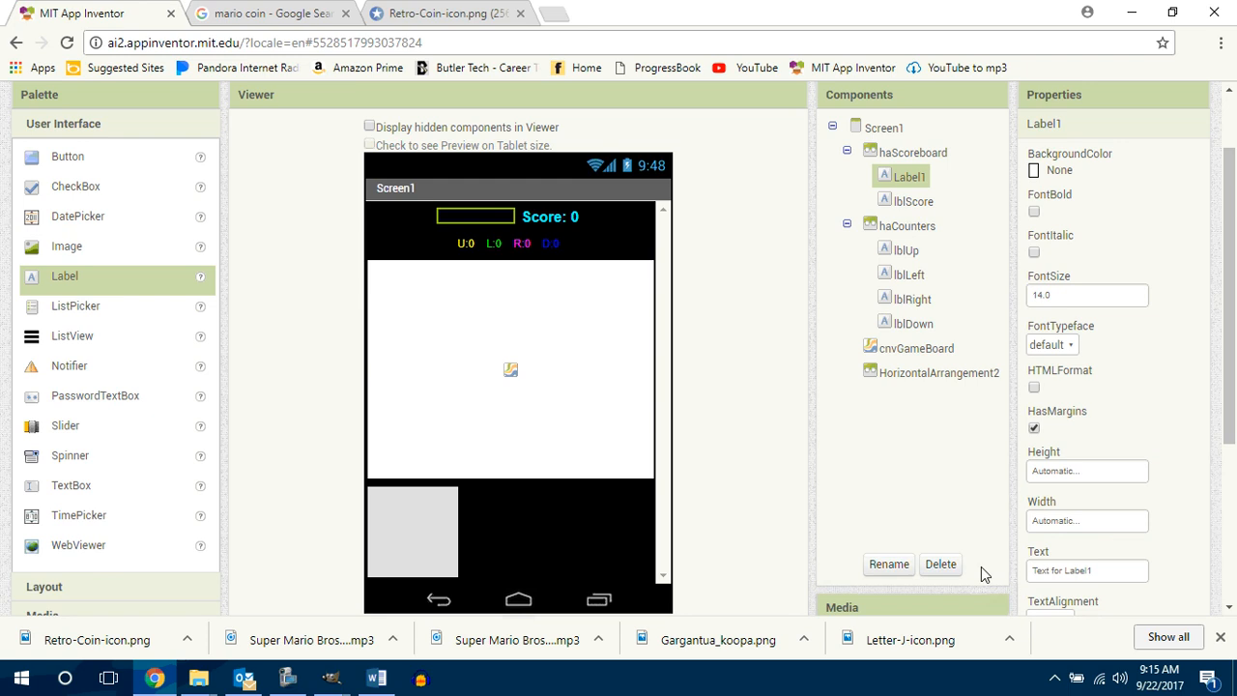
click(884, 560)
text(lblHighScore)
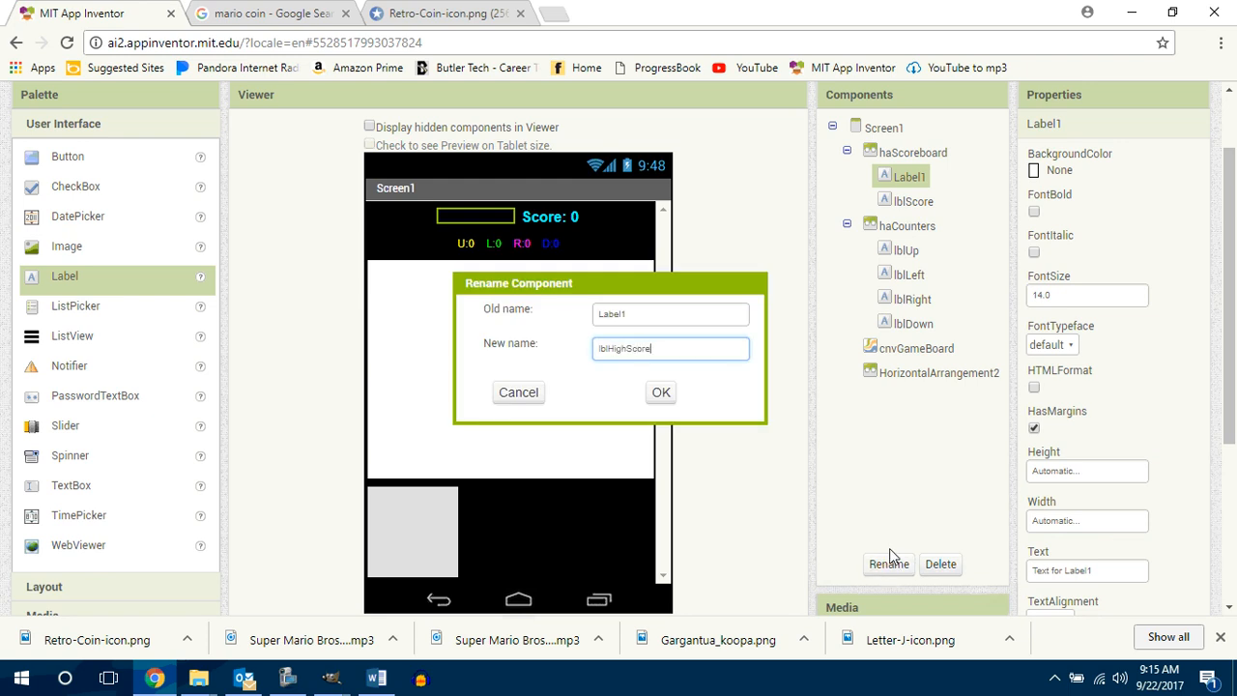
key(Return)
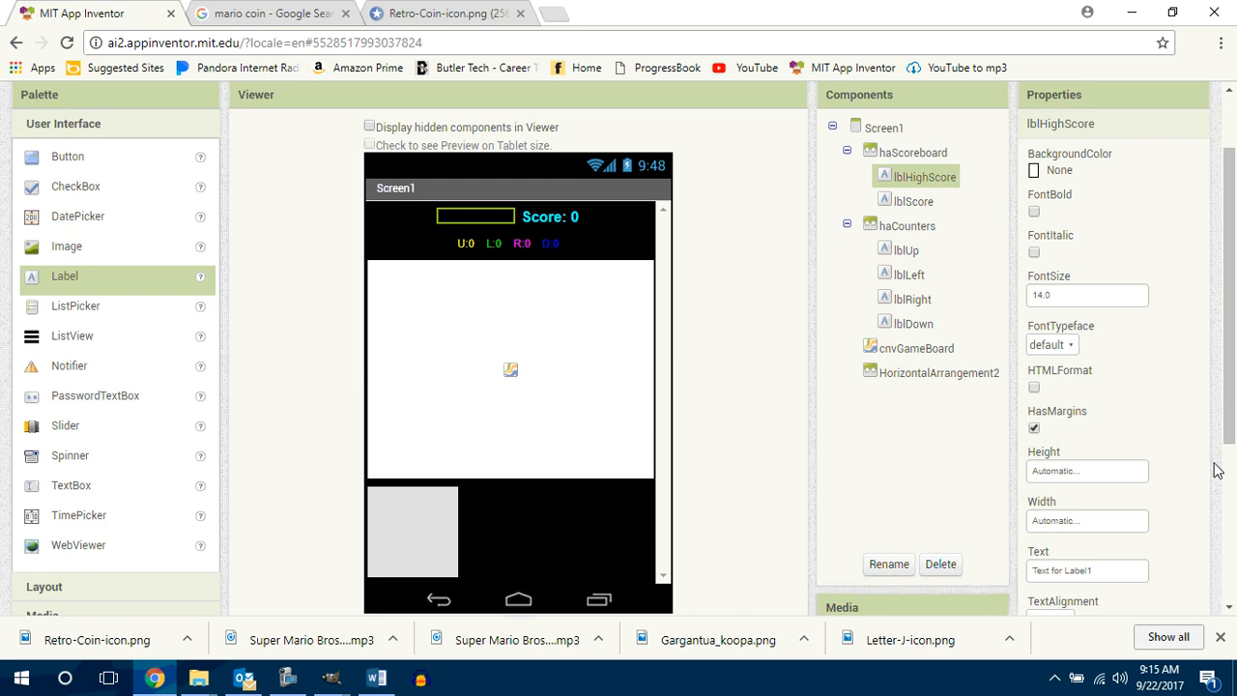
Step: Set the text color of lblHighScore to Red
drag(1232, 434, 1232, 506)
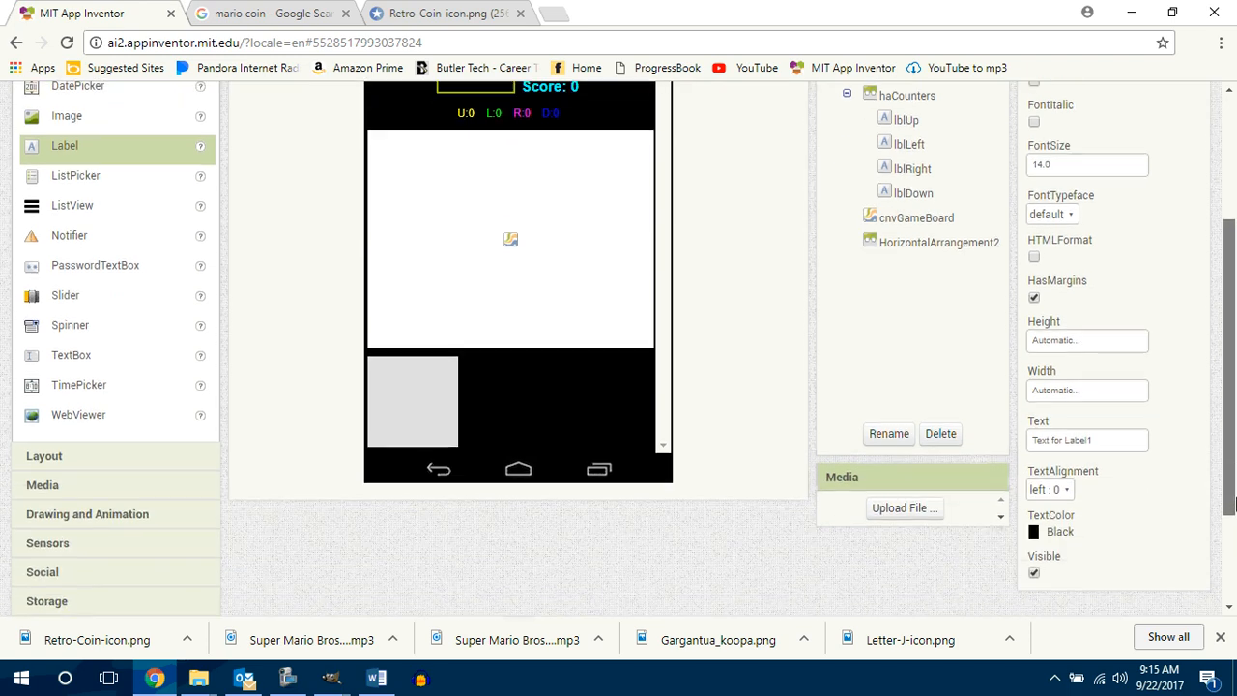
click(1063, 530)
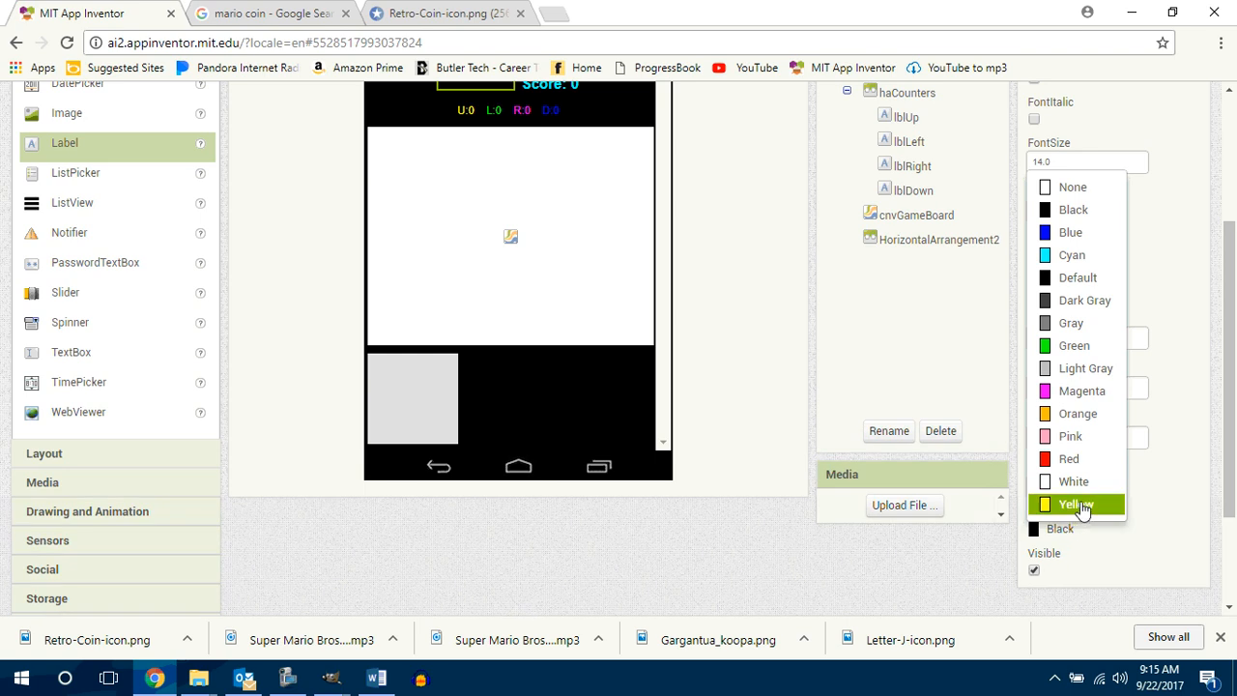
click(1070, 460)
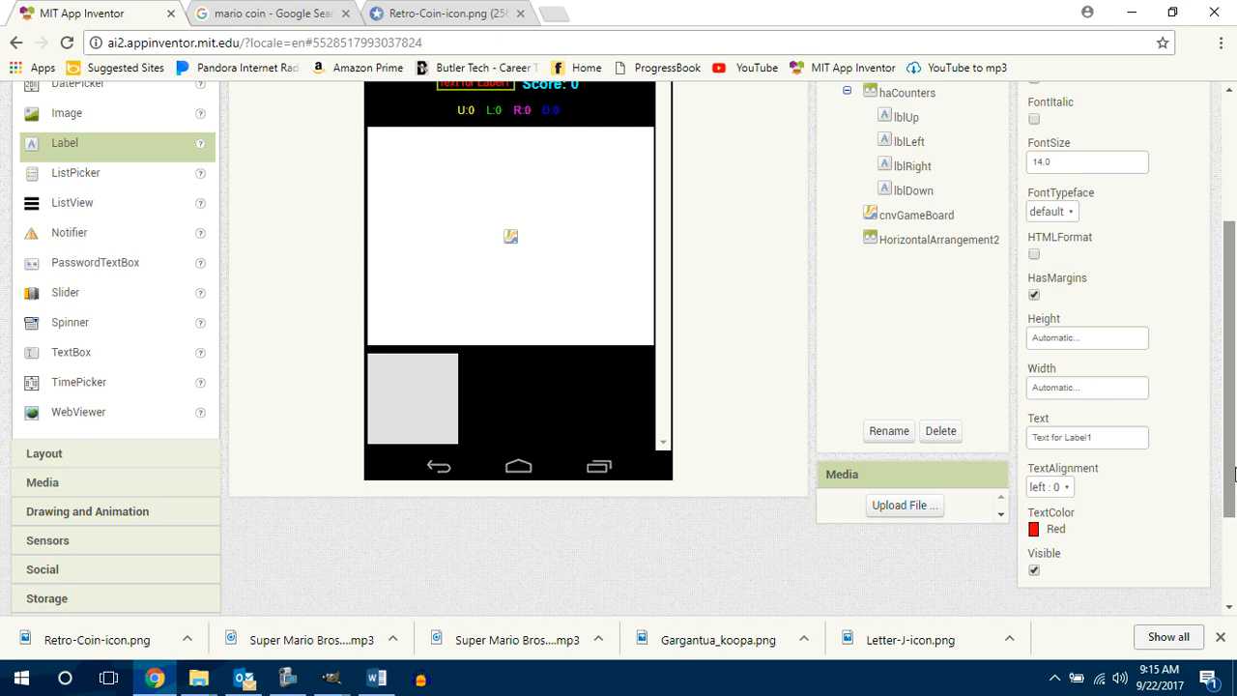
Step: Change the text of lblHighScore to "High Score: 0"
mouse_move(1231, 466)
mouse_down()
mouse_move(1233, 427)
mouse_move(1234, 454)
mouse_up()
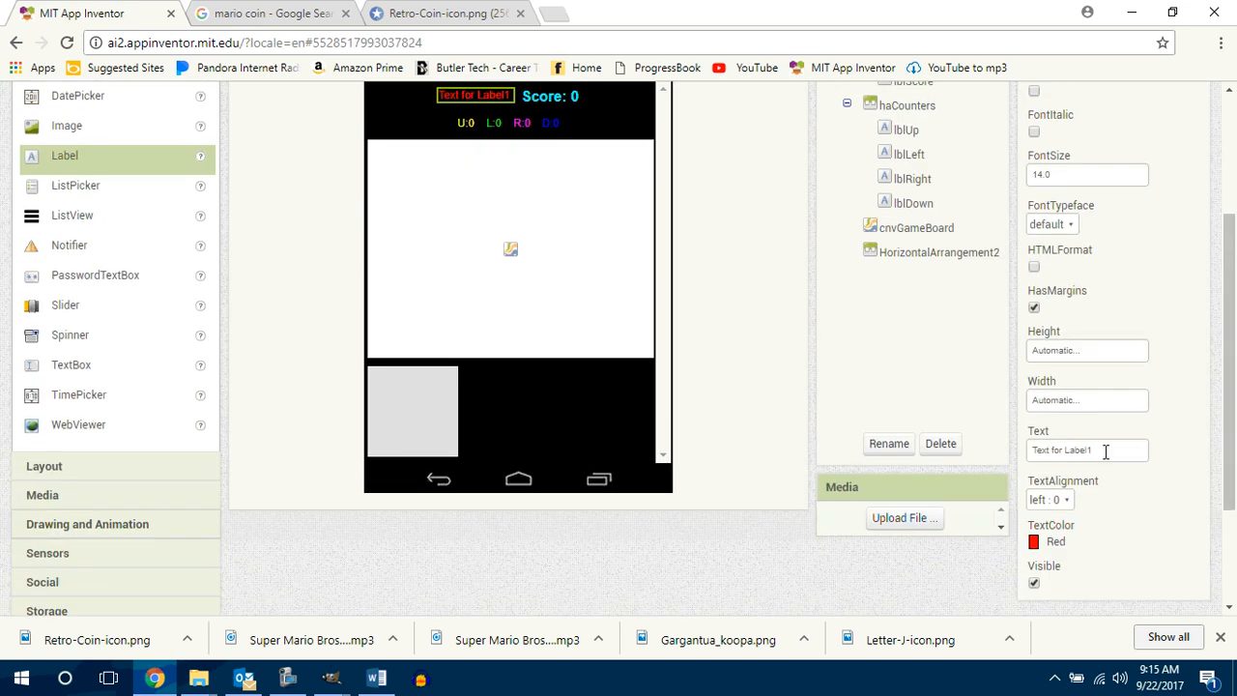
drag(1105, 450, 996, 447)
text(High Score: 0)
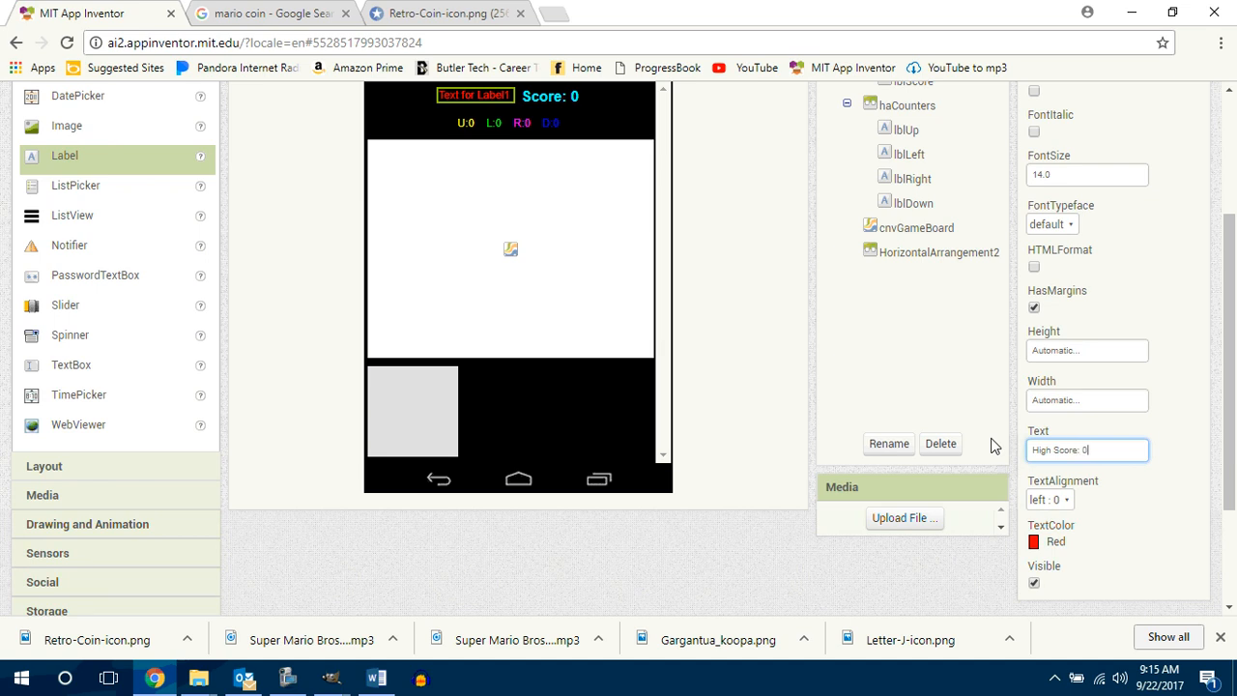
click(996, 447)
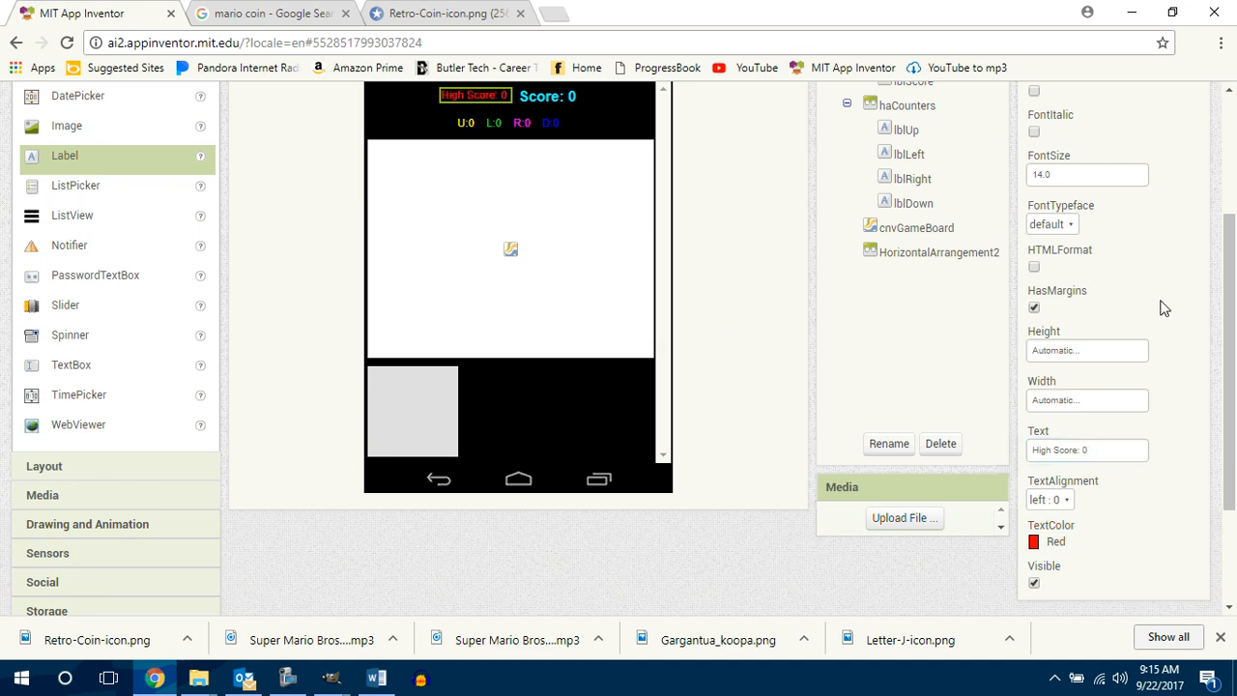
Step: Set the background color of the haScoreboard arrangement to Yellow
scroll(1227, 322, up, 2)
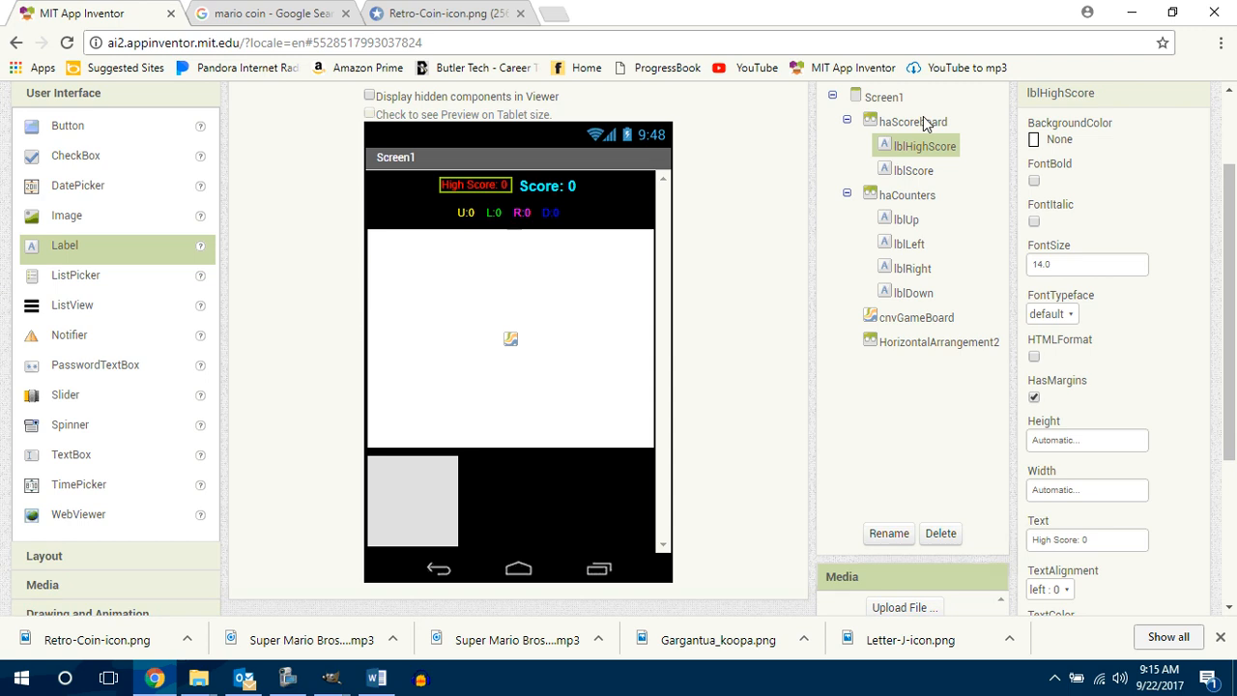
click(918, 123)
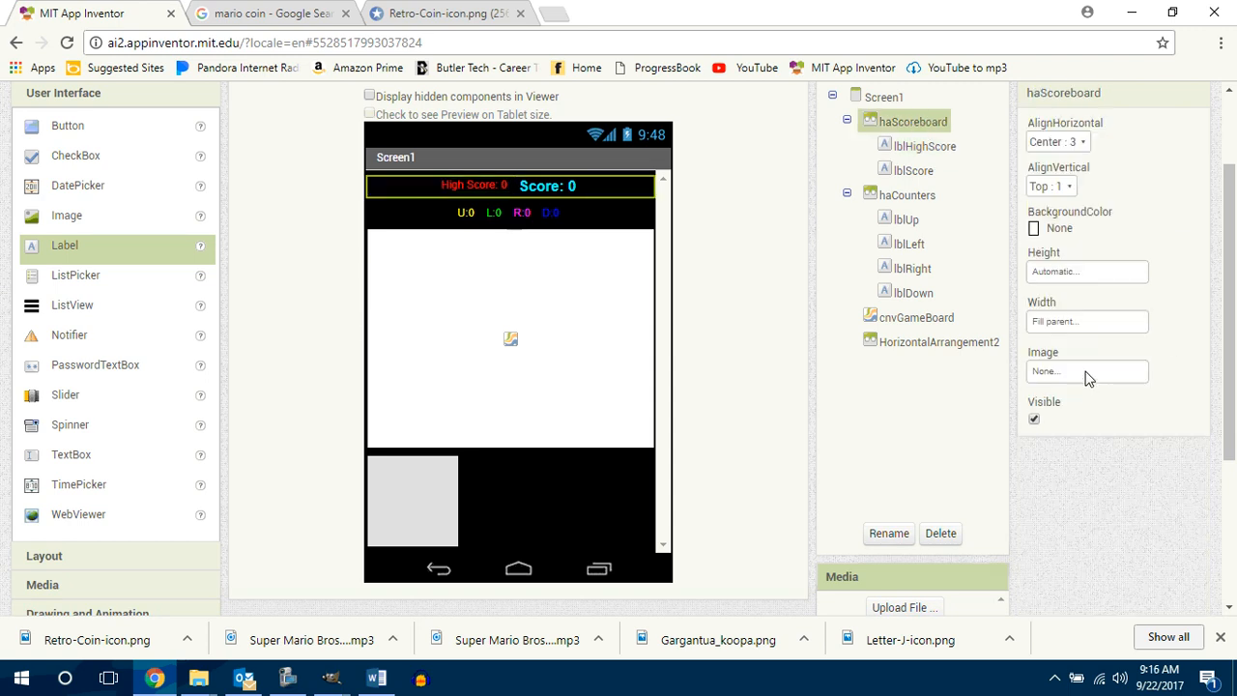
click(1060, 230)
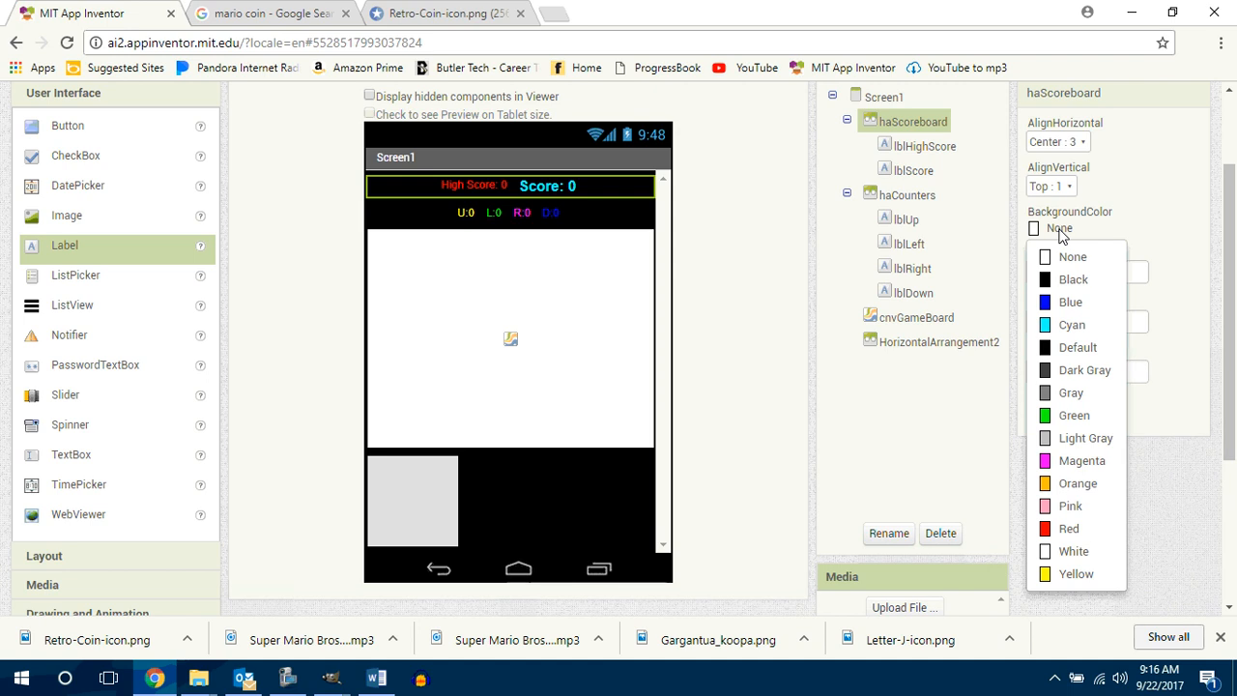
click(1063, 574)
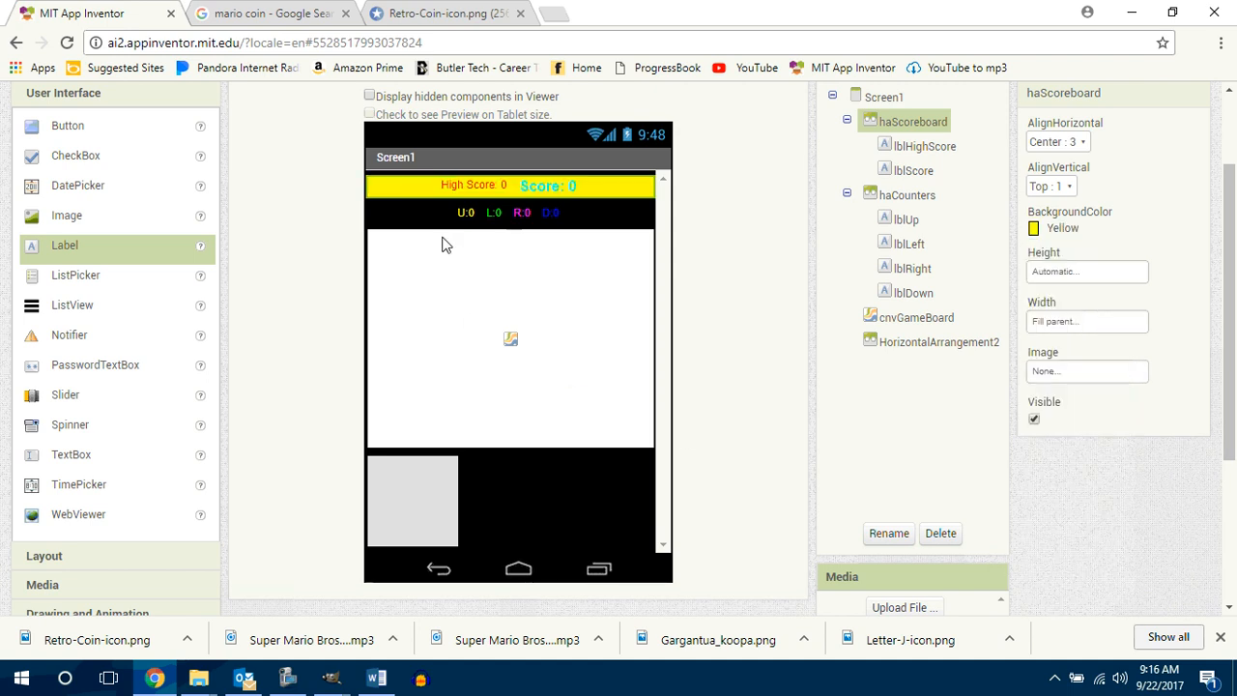
Step: Make the lblHighScore label bold and set its font size to 18
click(906, 195)
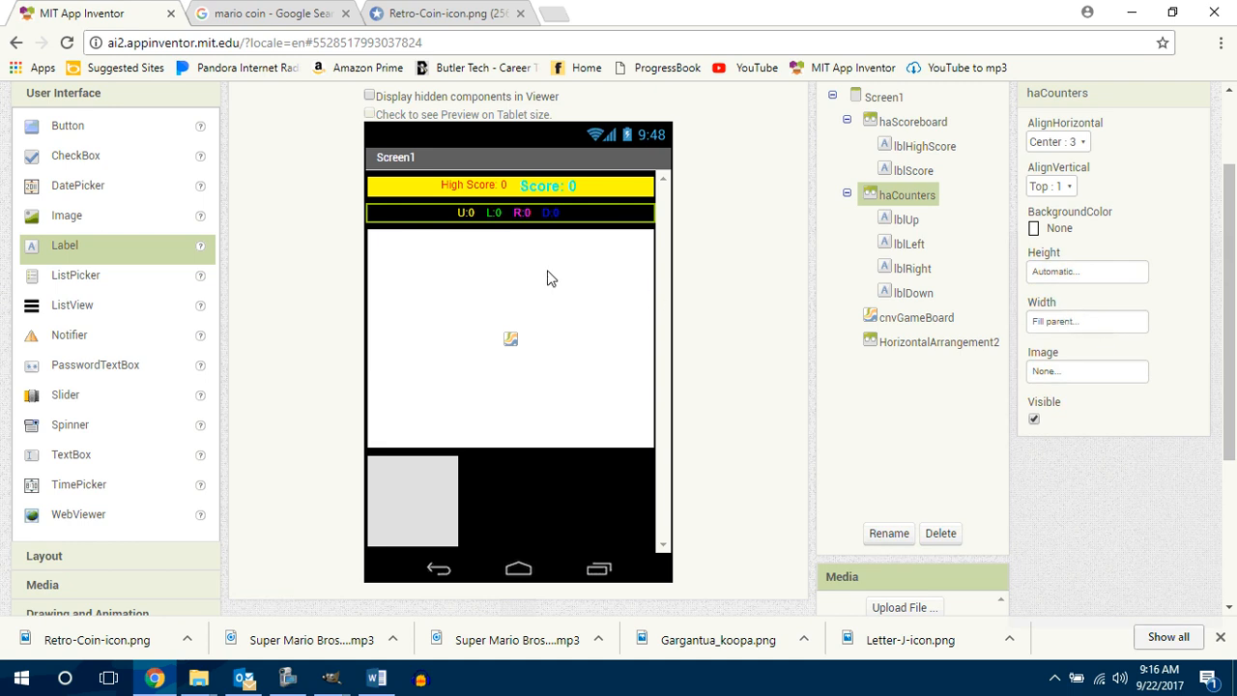
click(475, 184)
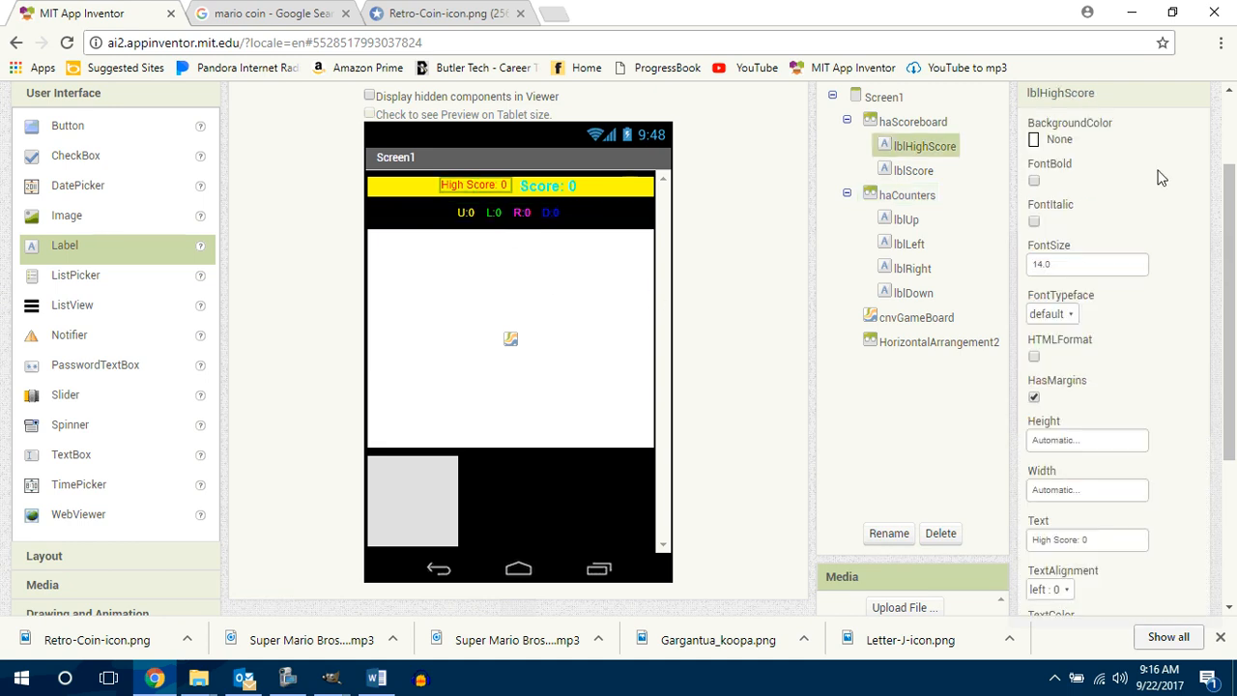
click(1033, 180)
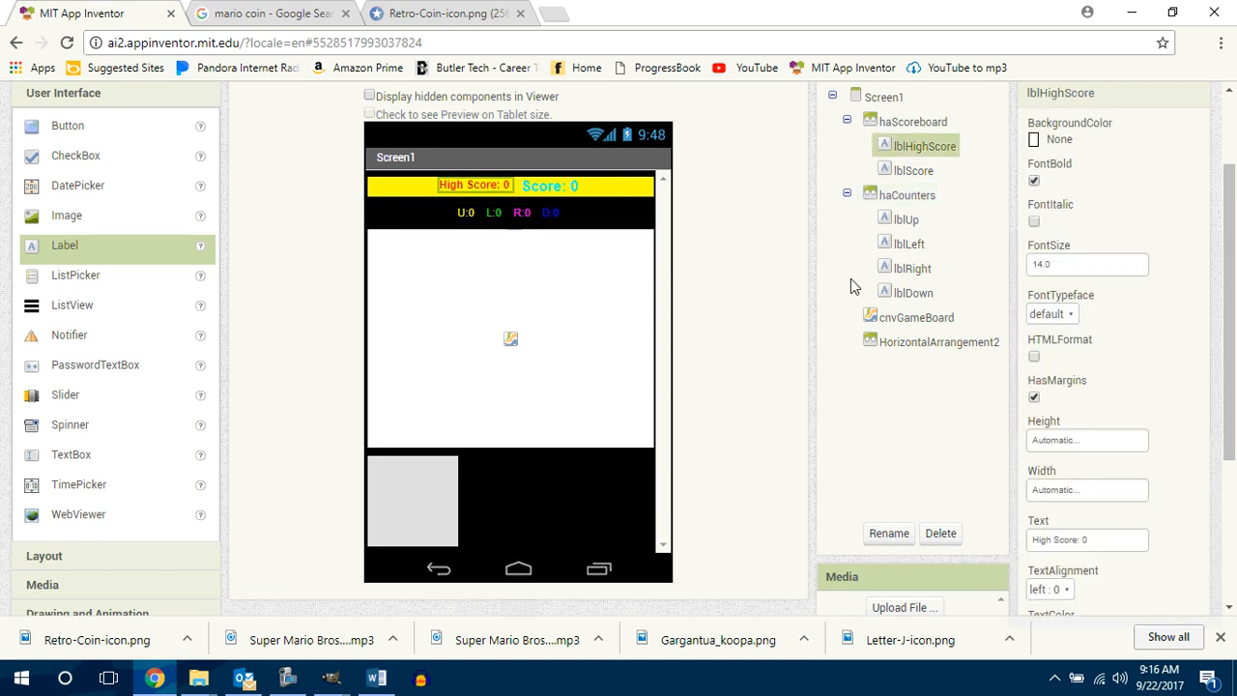
click(1053, 264)
text(18)
key(Return)
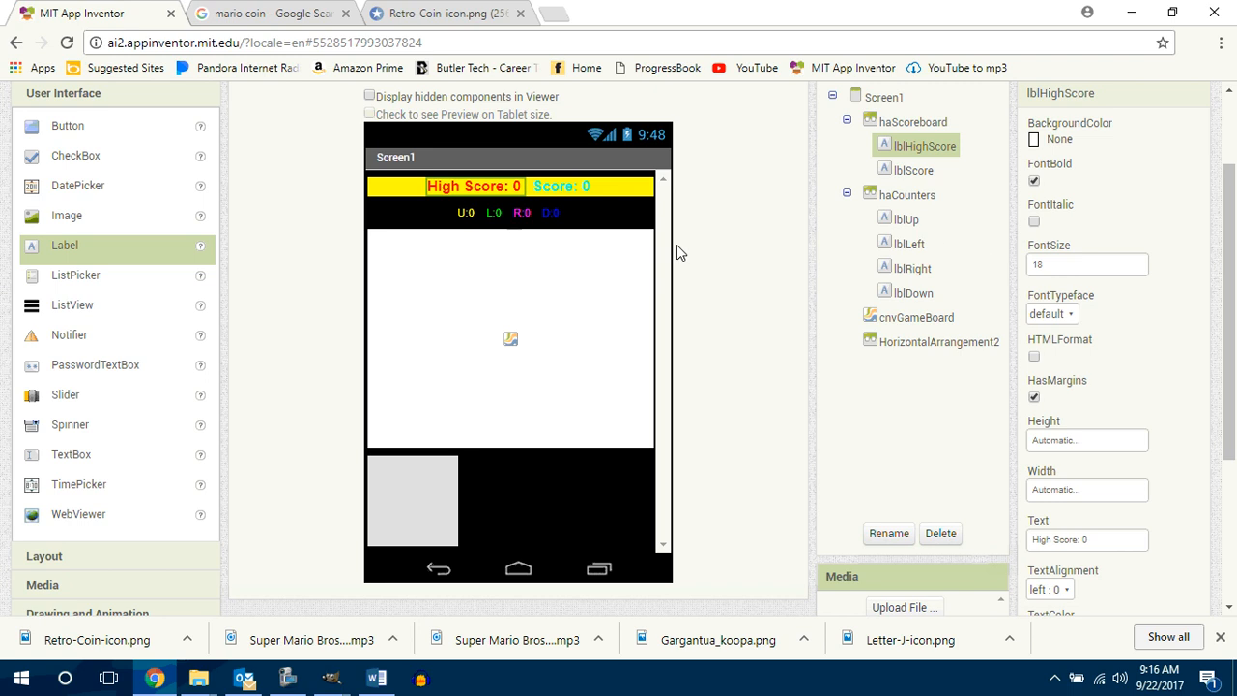
Step: Add a new label between lblHighScore and lblScore in haScoreboard and rename it lblTime
click(607, 193)
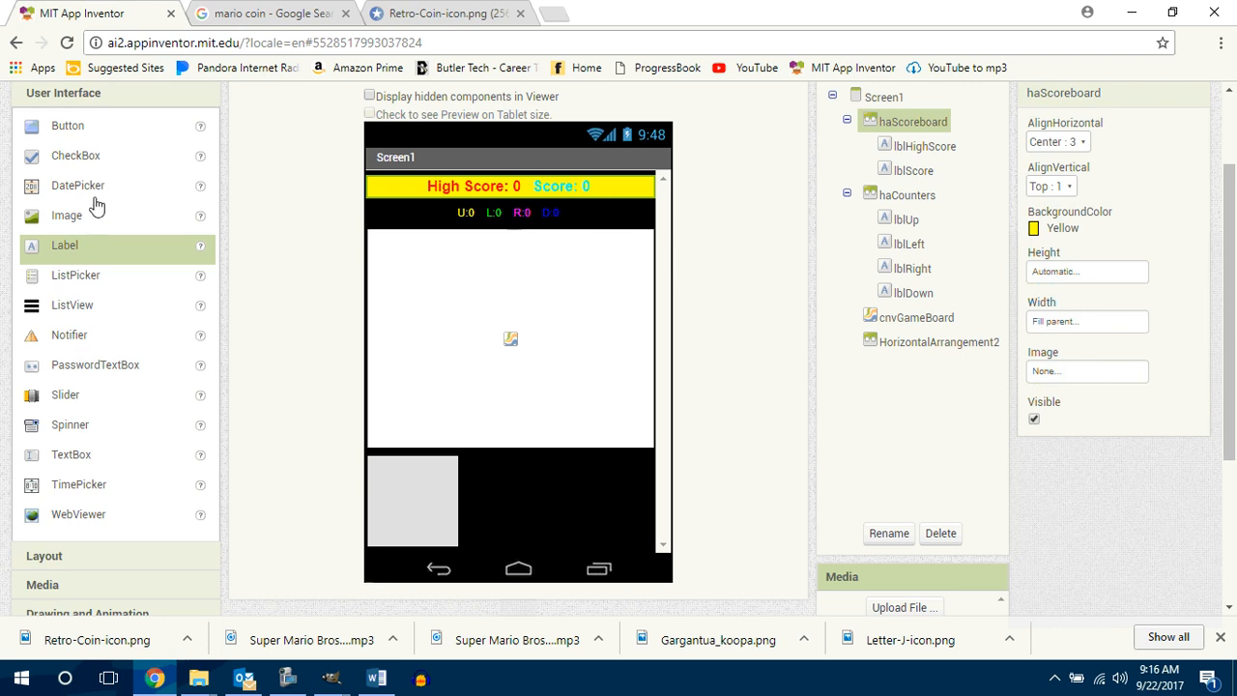
drag(72, 245, 547, 209)
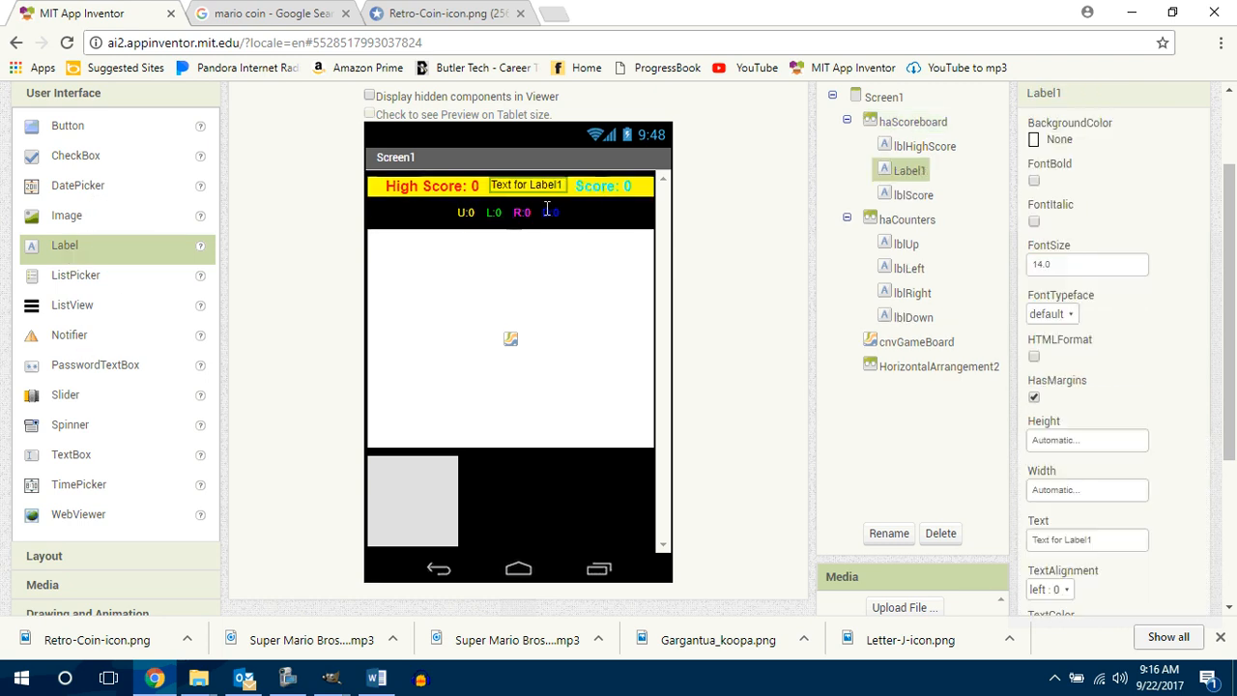
click(875, 532)
text(lblTime)
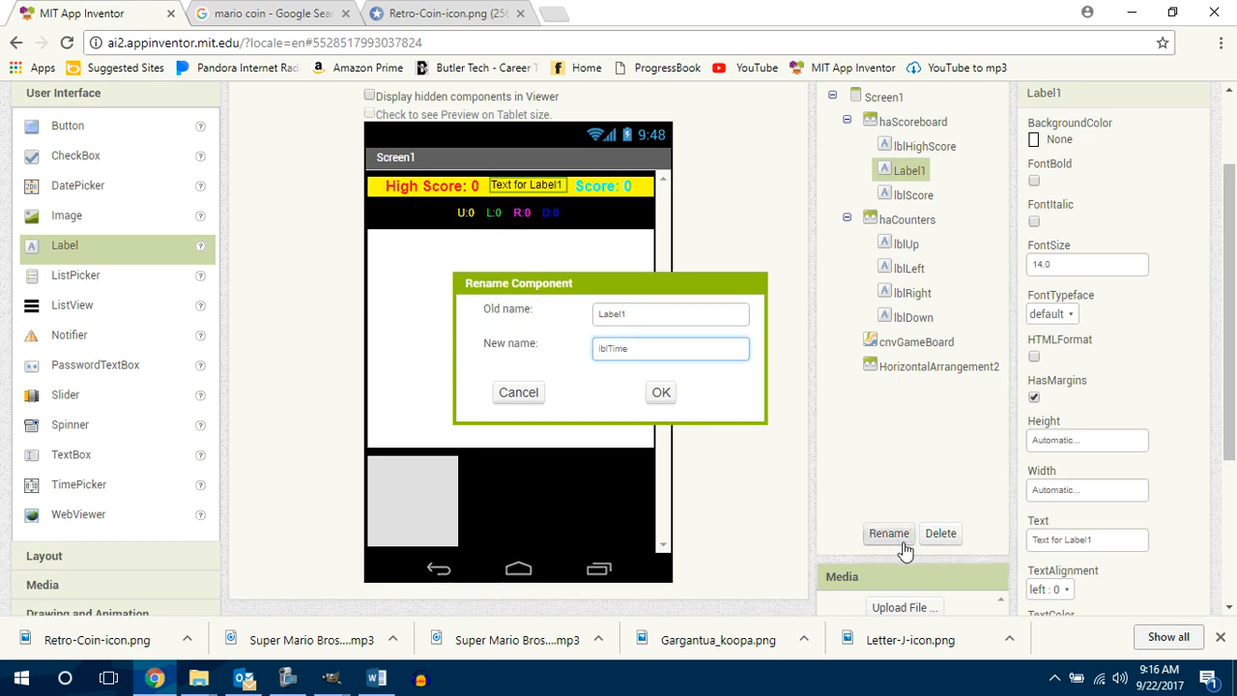
key(Return)
Step: Change the text of lblTime to "Time: 60"
drag(1092, 540, 1009, 539)
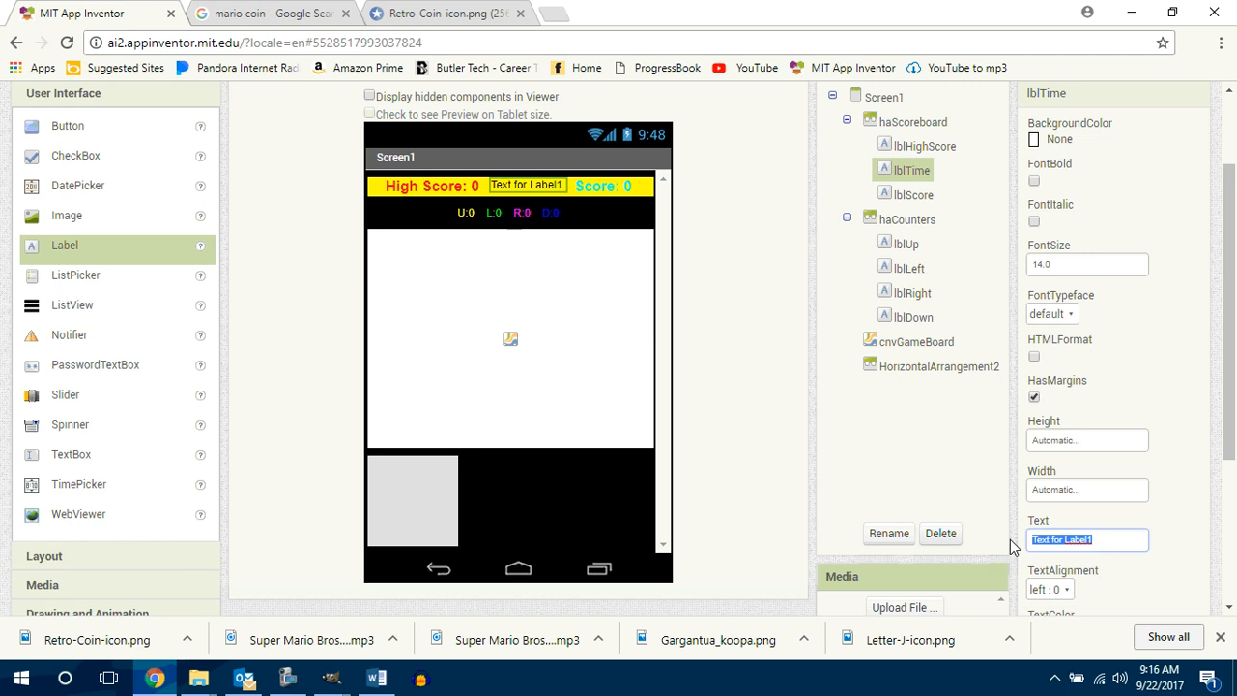
text(Time: 60)
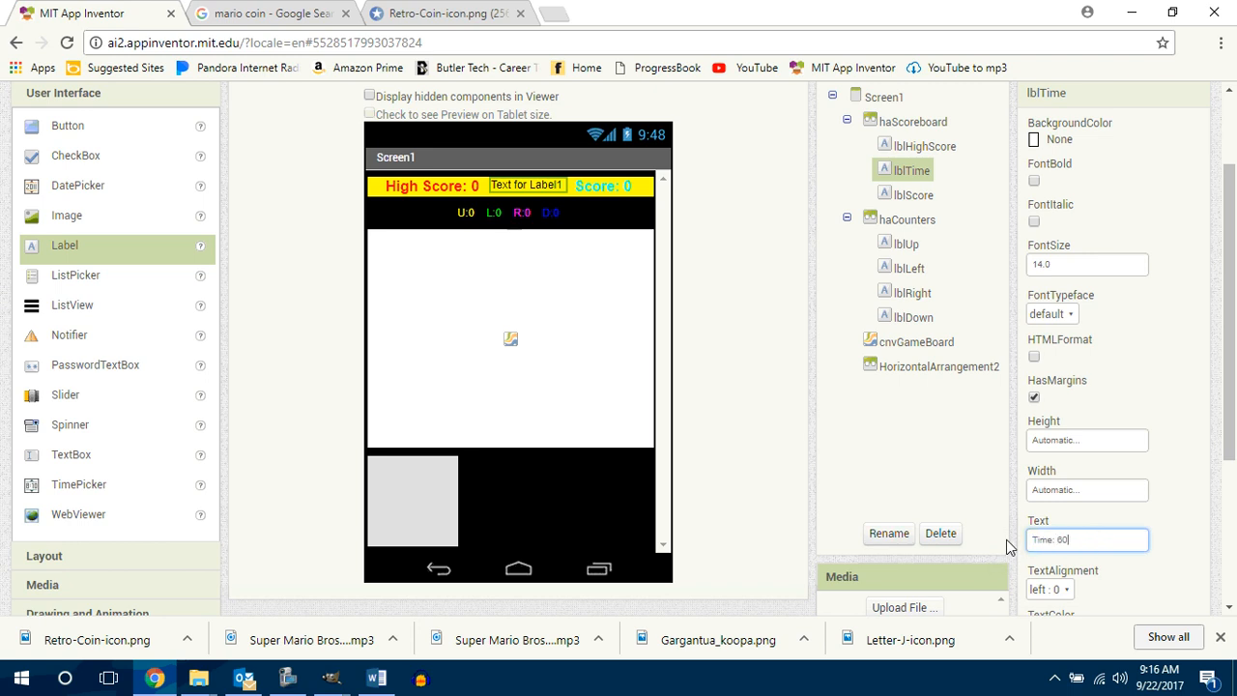
key(Return)
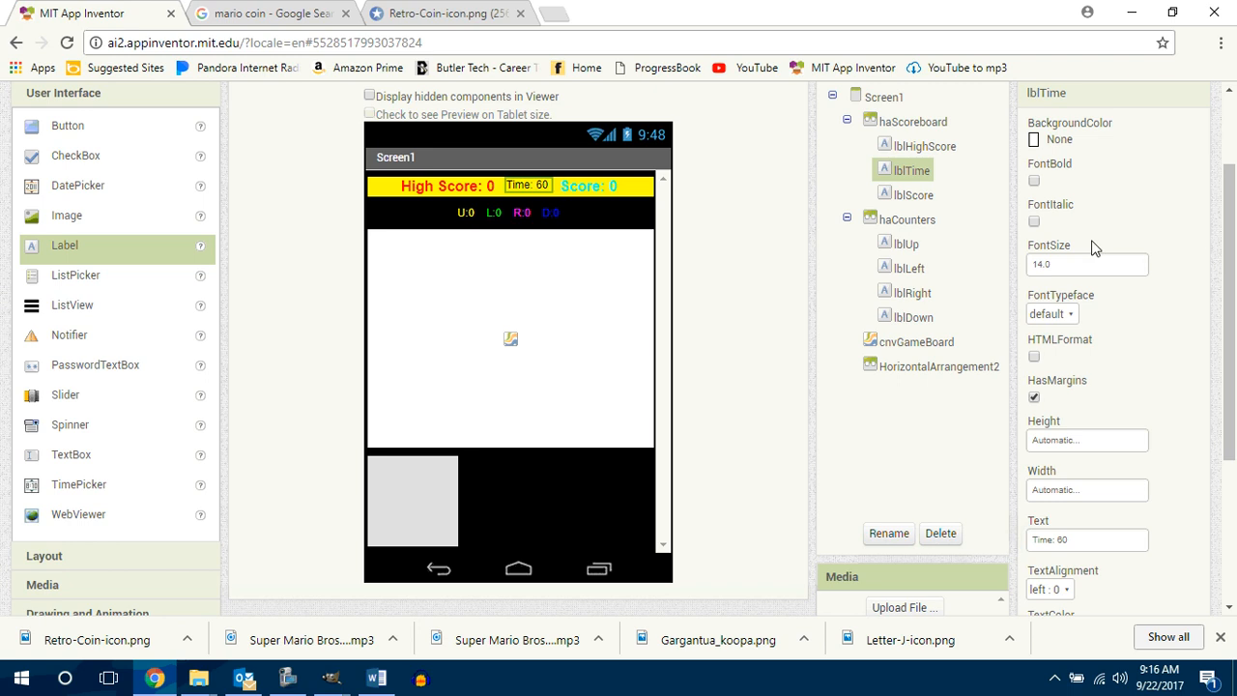
Step: Make the lblTime label bold and set its font size to 18
click(1036, 182)
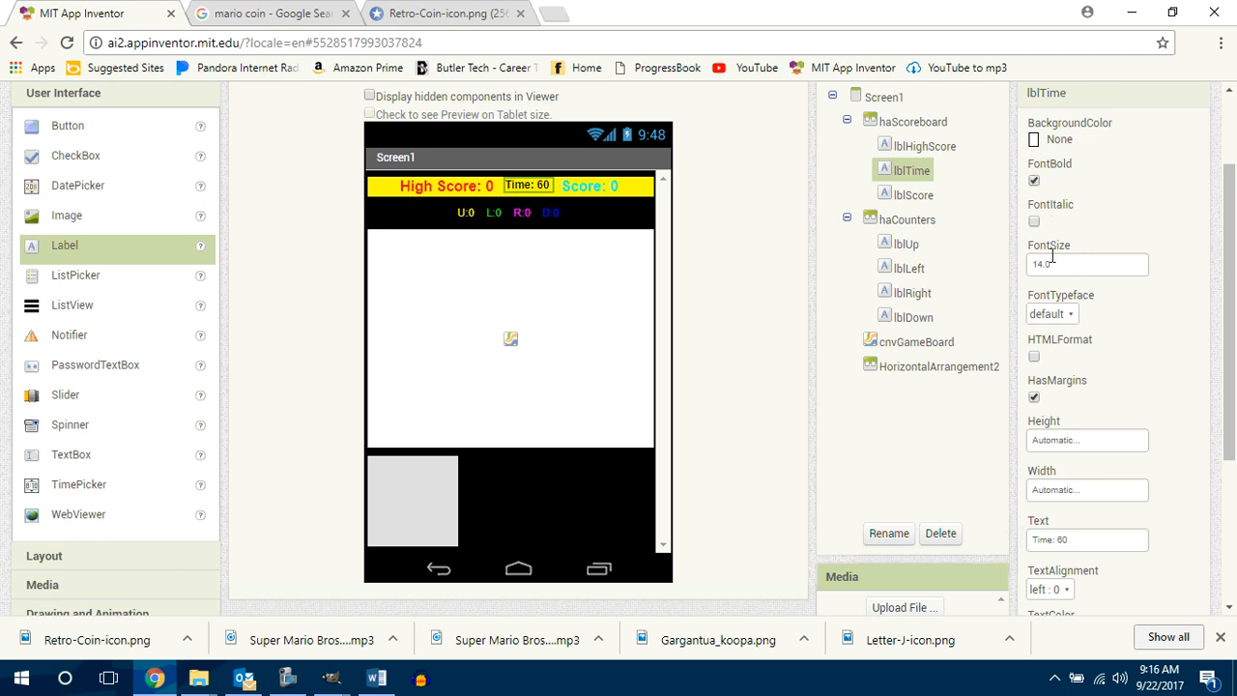
drag(1064, 269, 1012, 266)
text(1)
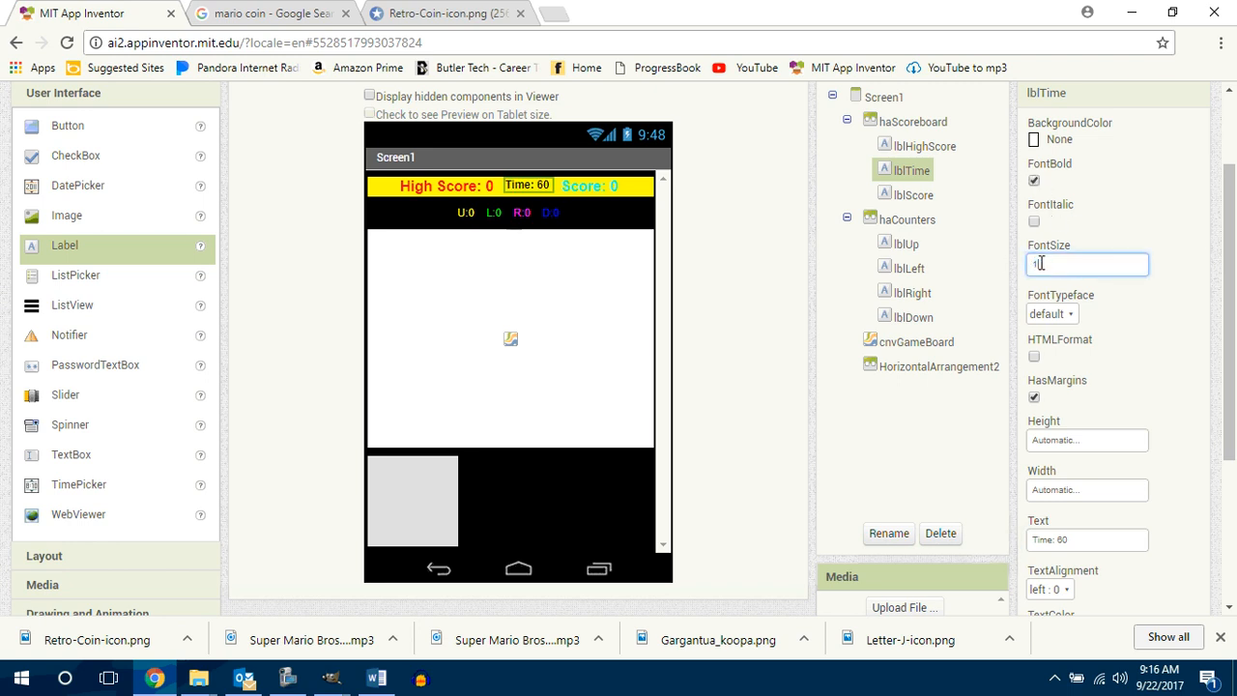
text(8)
key(Return)
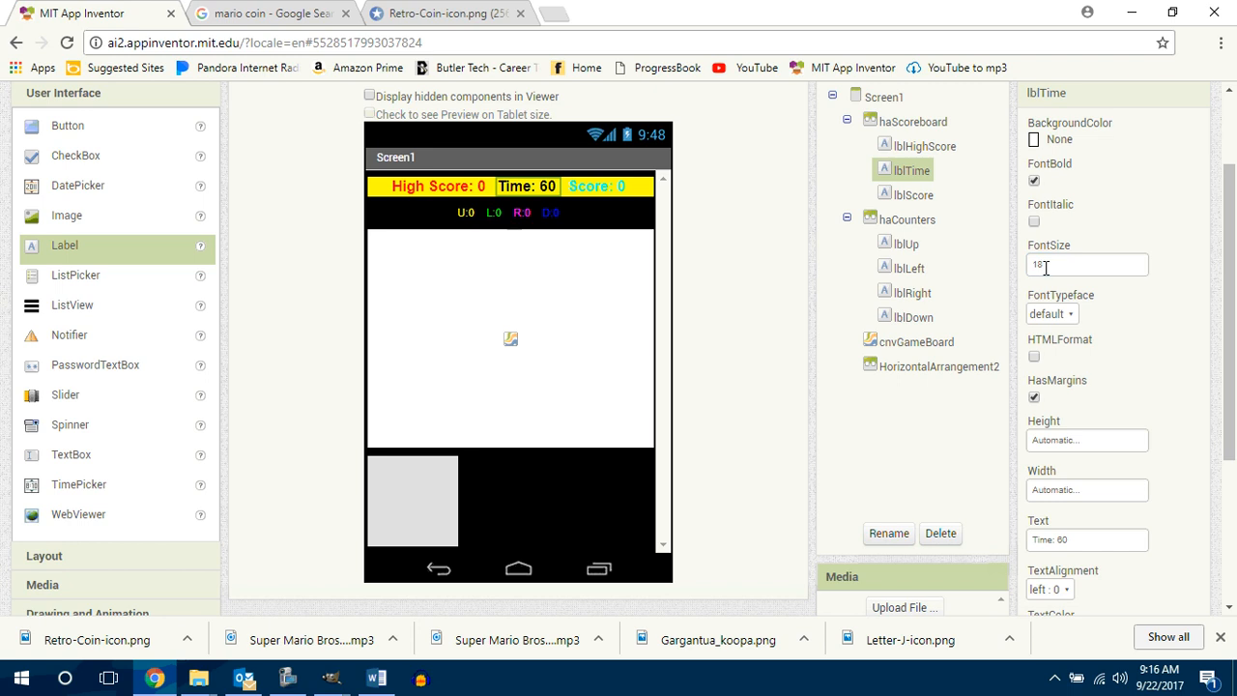
Step: Set the text color of lblTime to White
drag(1235, 413, 1235, 489)
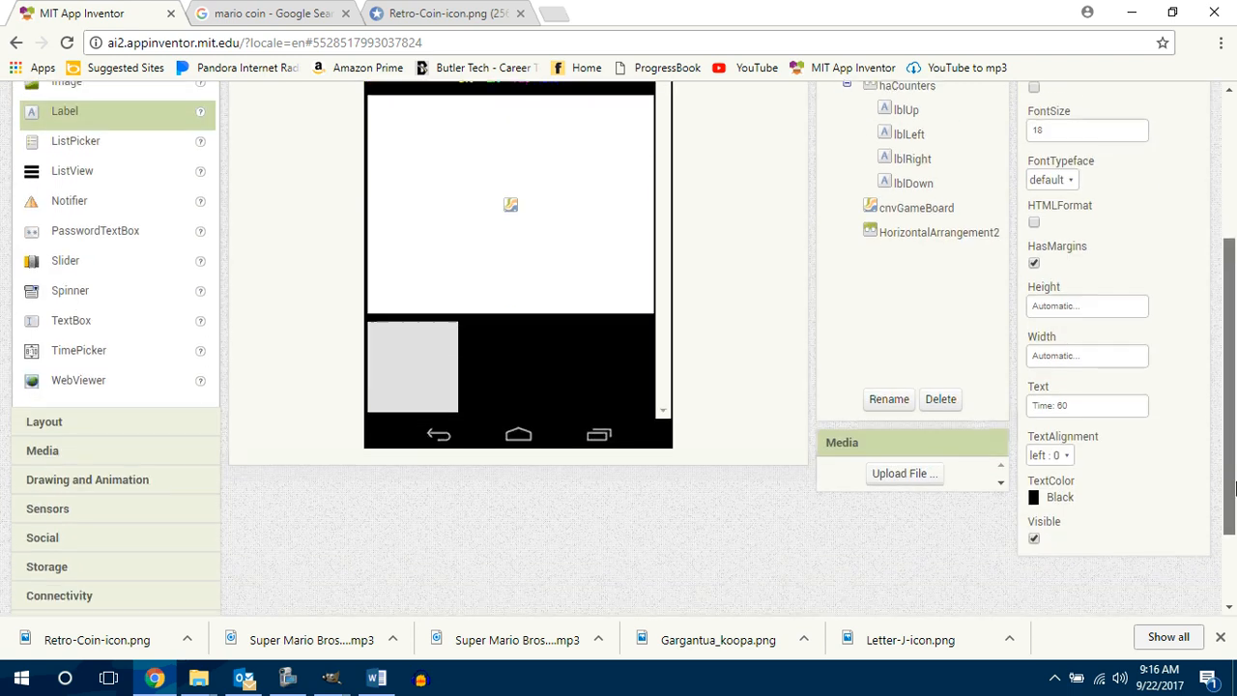
click(1063, 498)
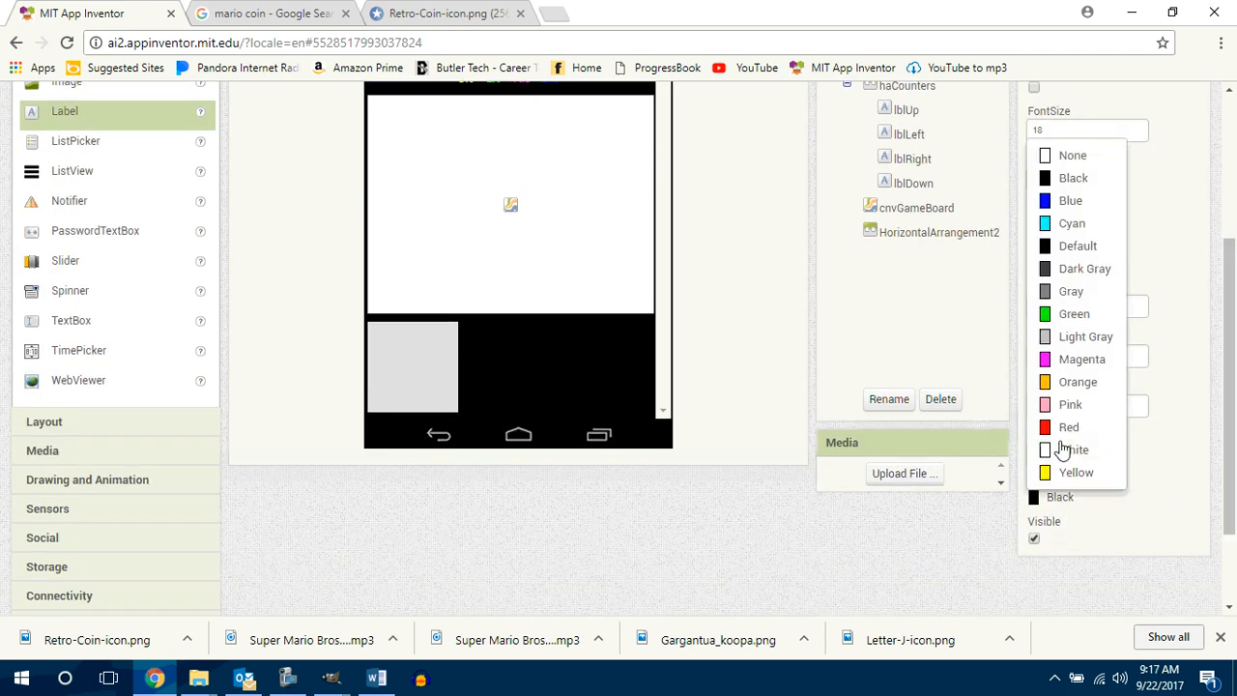
click(1065, 450)
scroll(1231, 468, up, 3)
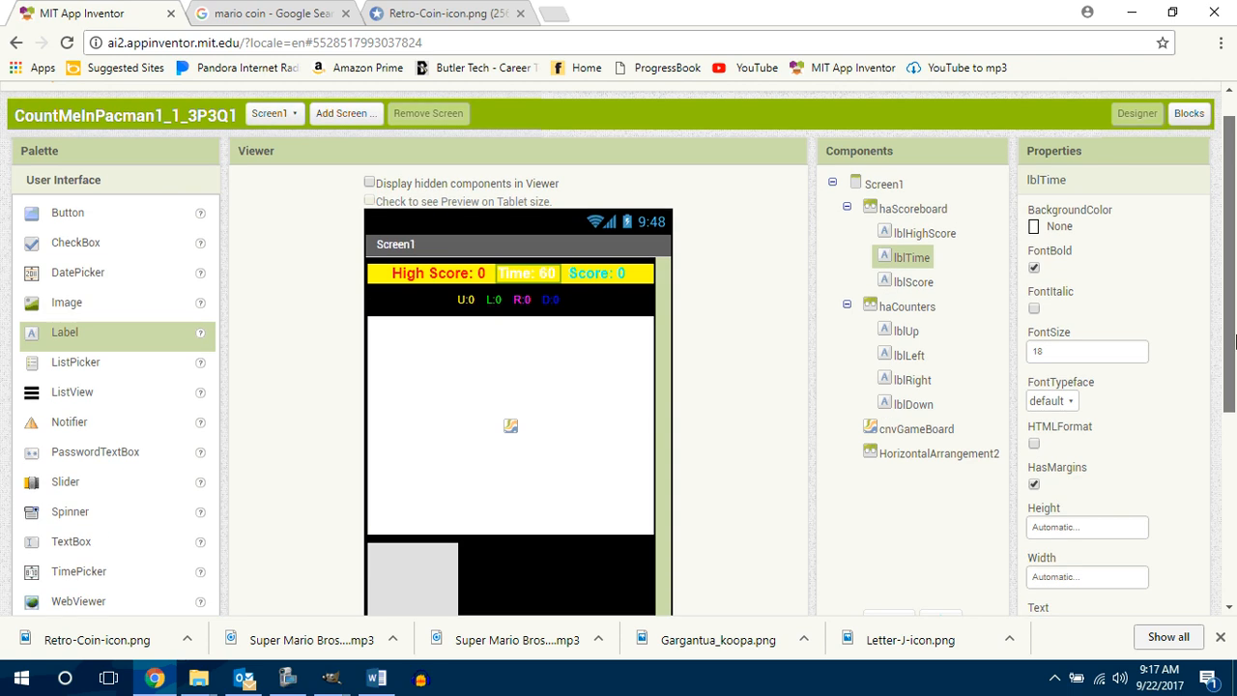
Step: Set the background color of the haCounters arrangement to Cyan
click(583, 444)
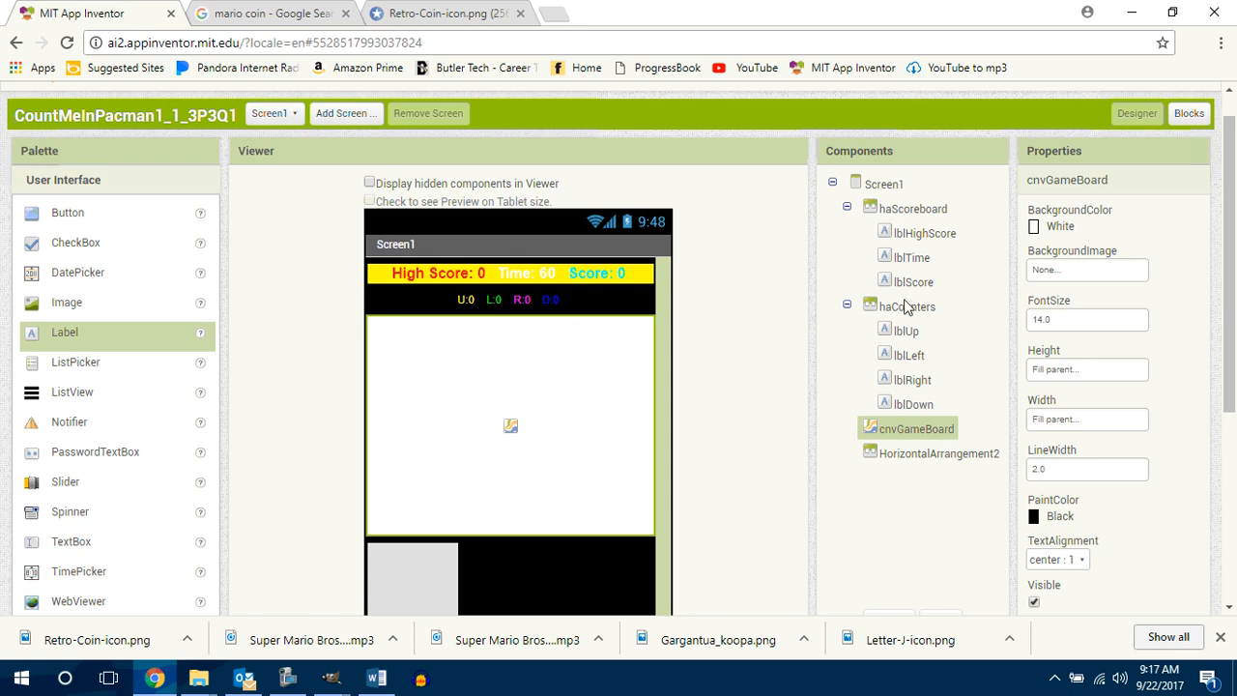
click(908, 307)
click(1060, 323)
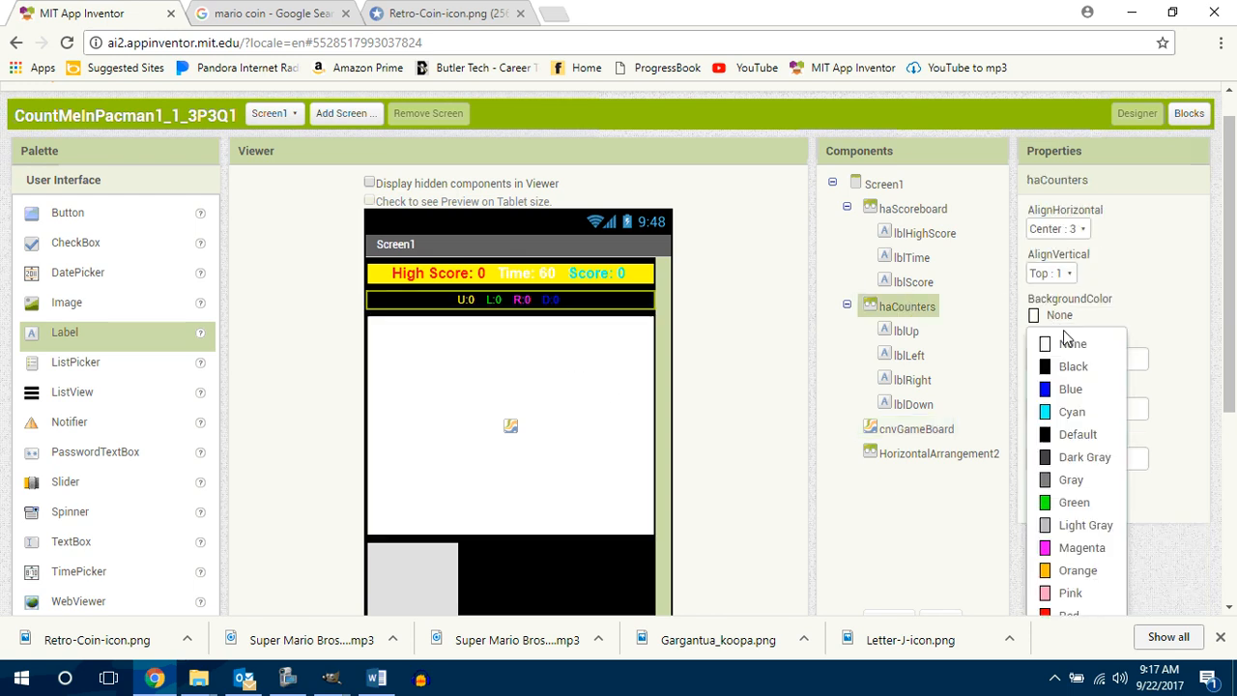
scroll(1066, 342, down, 1)
click(1073, 354)
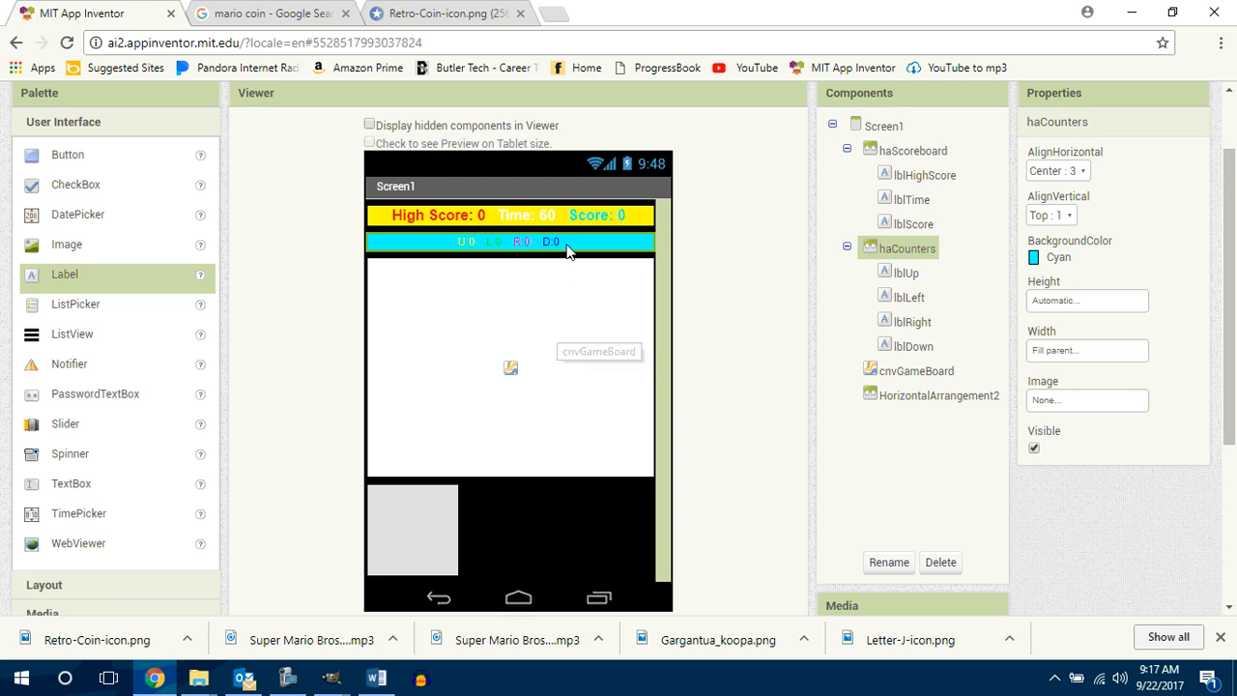
Step: Set the font size of the lblUp counter to 18 and make it bold
click(465, 241)
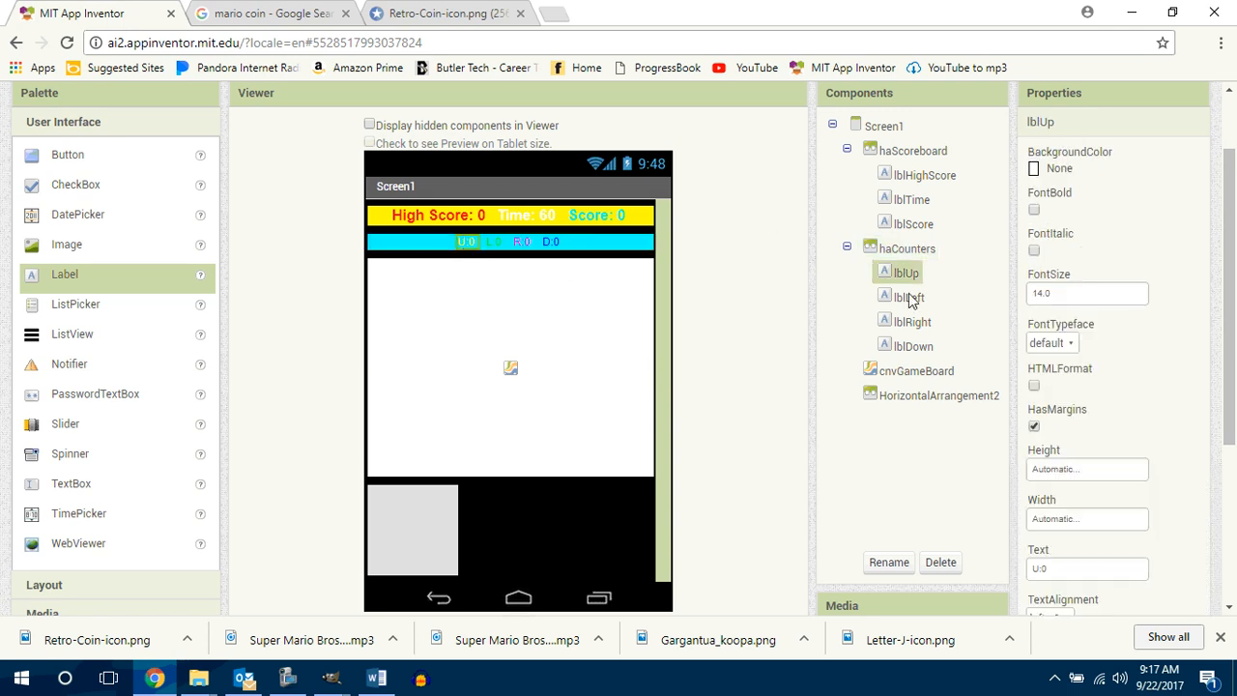
double_click(1053, 292)
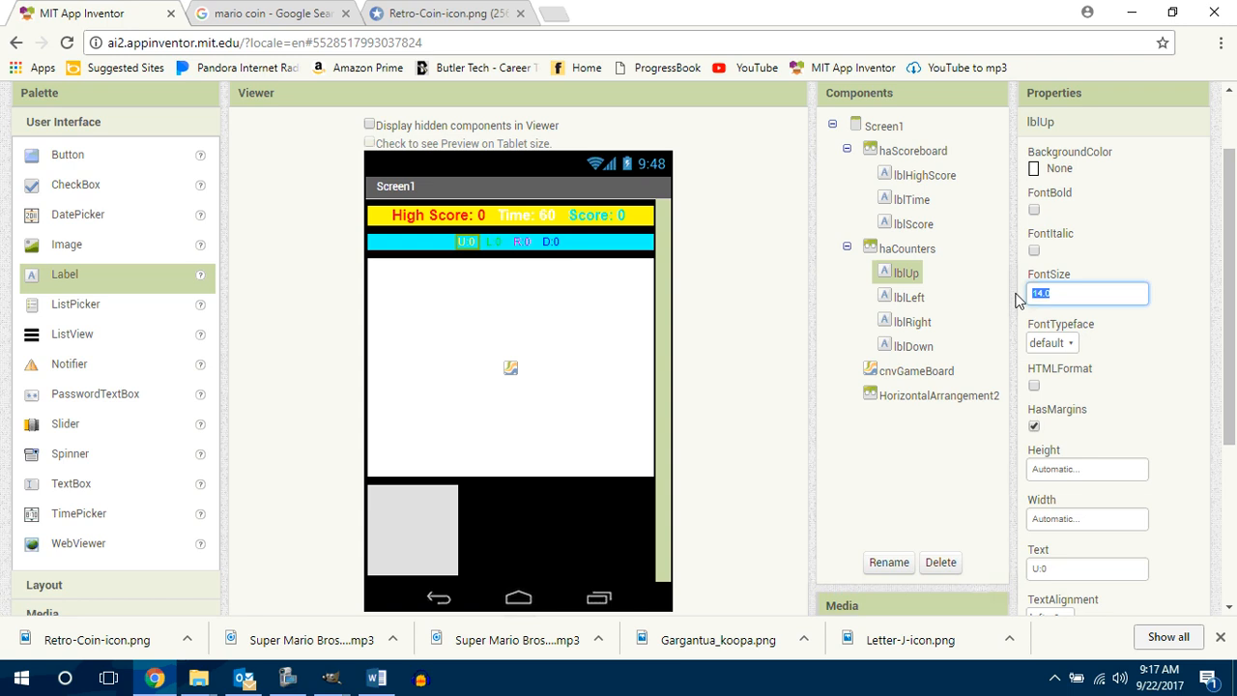
text(18)
key(Return)
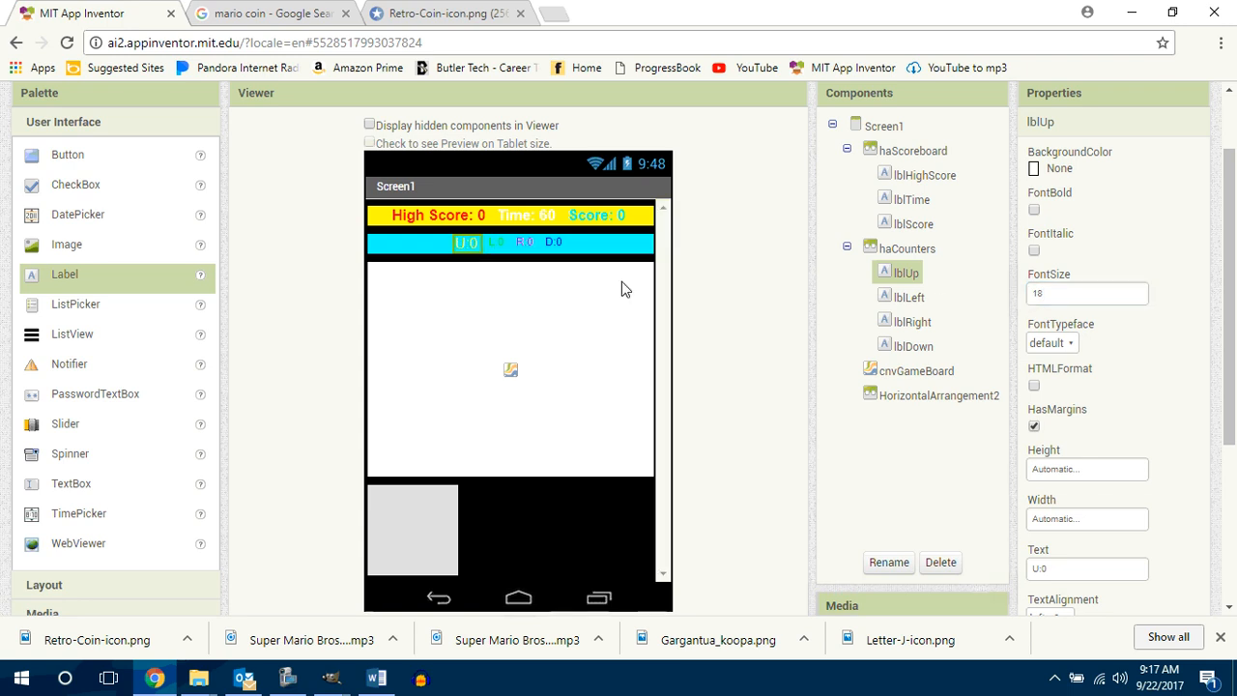
click(1036, 209)
Step: Set the font size of the lblLeft counter to 18 and make it bold
click(500, 242)
drag(1057, 293, 1026, 295)
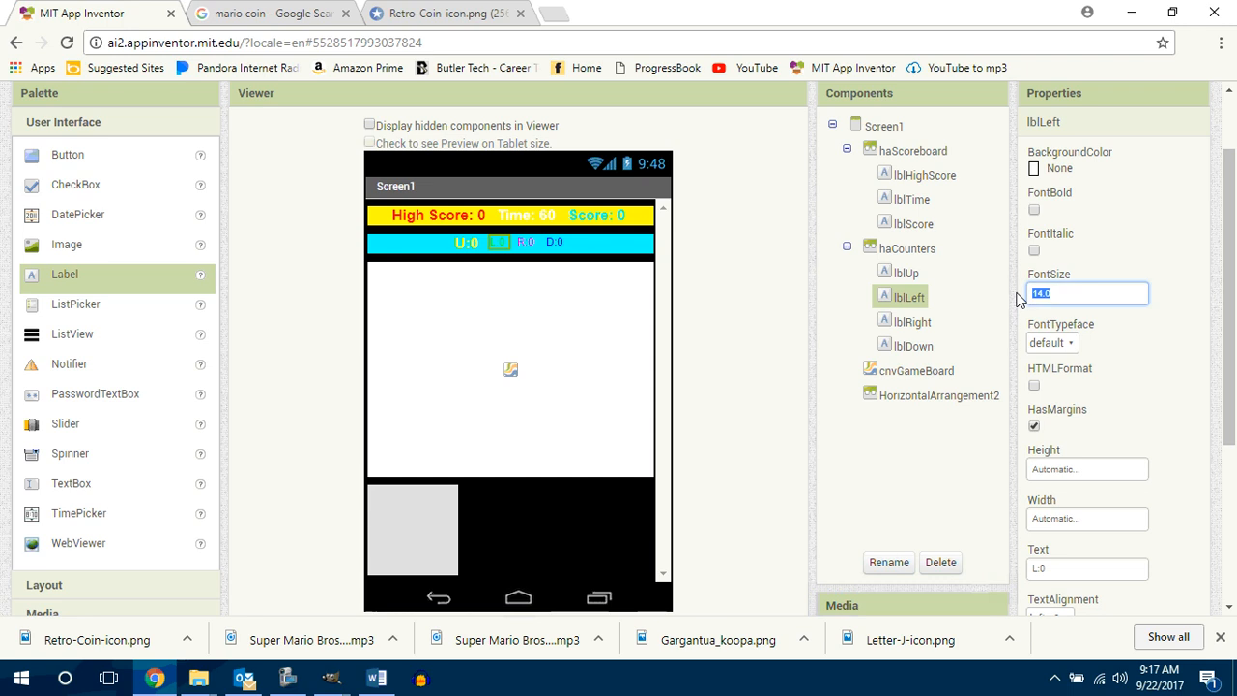
text(18)
click(1034, 209)
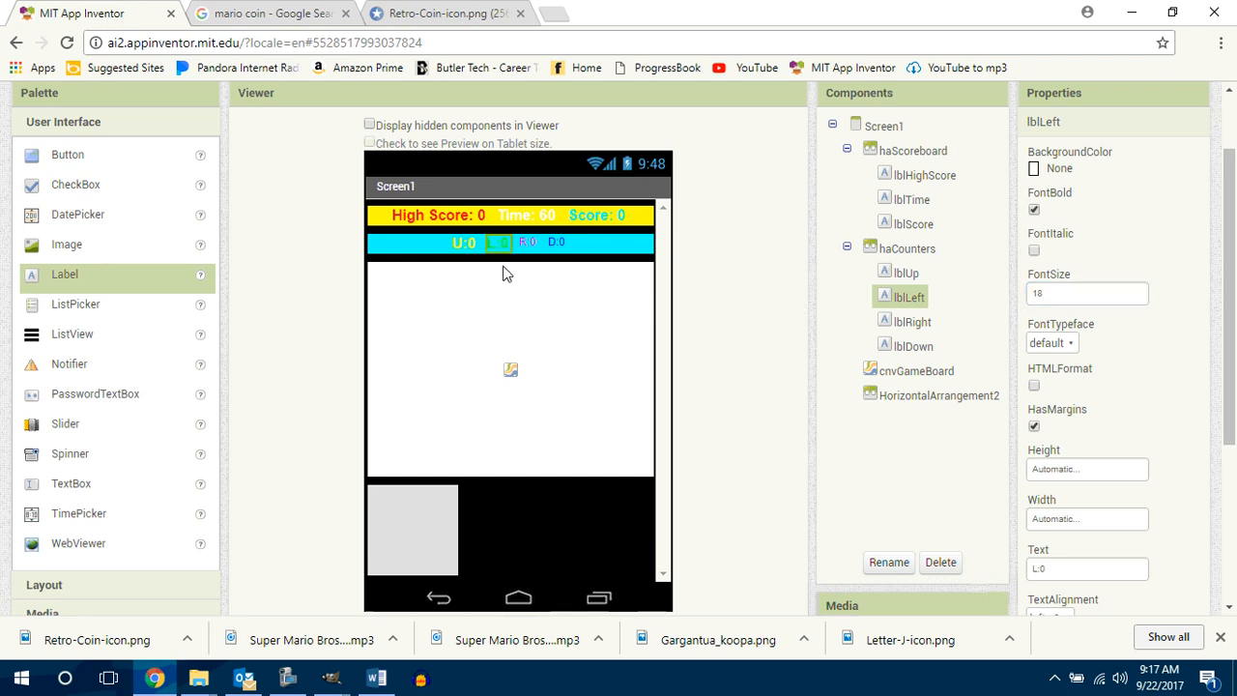
Step: Set the font size of the lblRight counter to 18 and make it bold
click(528, 241)
drag(1078, 292, 1030, 295)
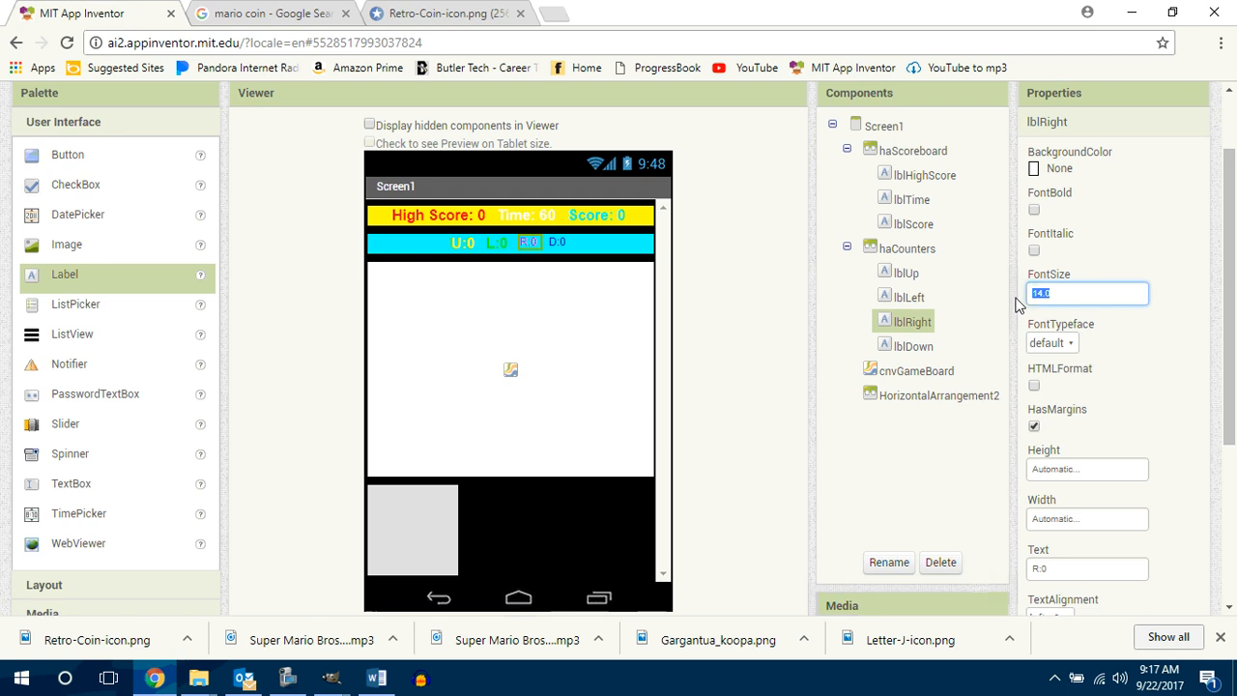
text(18)
click(1034, 210)
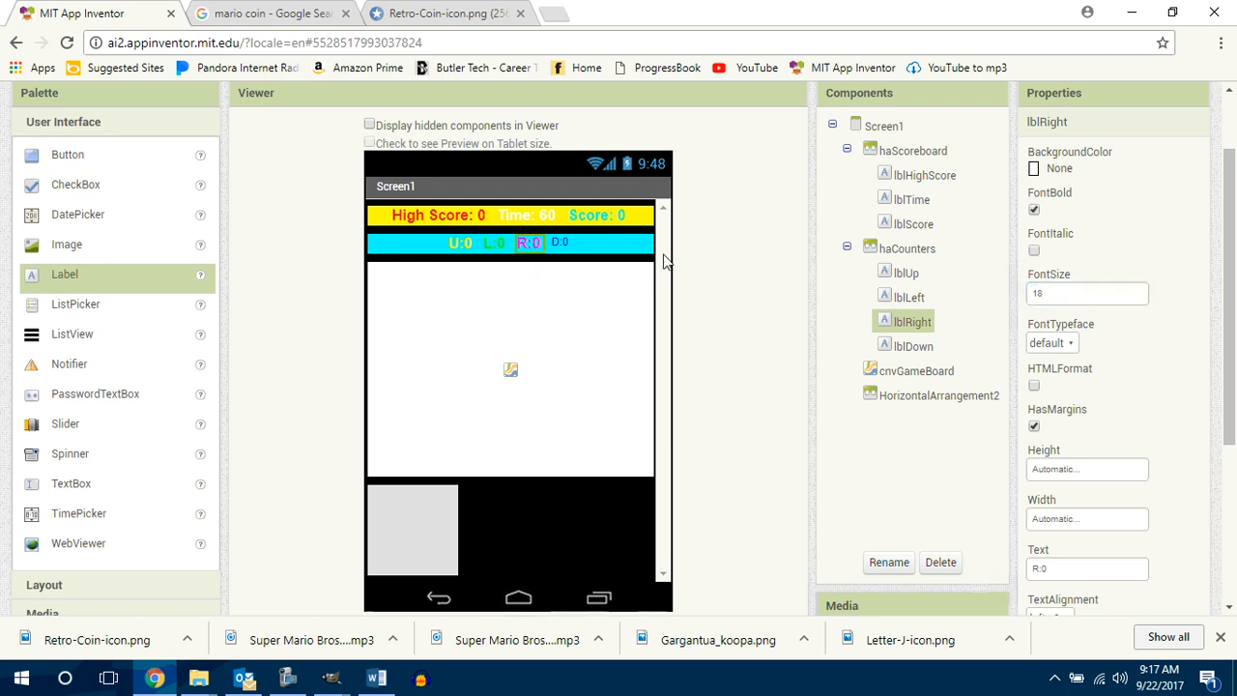
Step: Set the font size of the lblDown counter to 18 and make it bold
click(560, 241)
drag(1047, 293, 1020, 294)
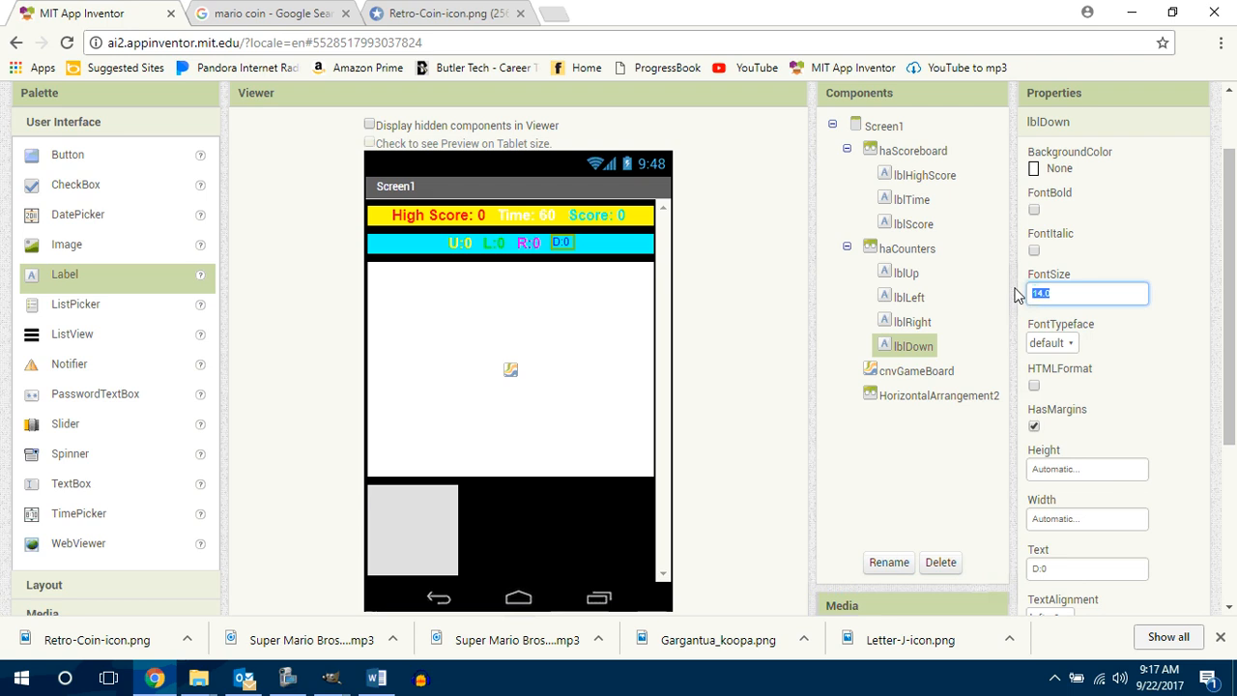
text(18)
click(1035, 212)
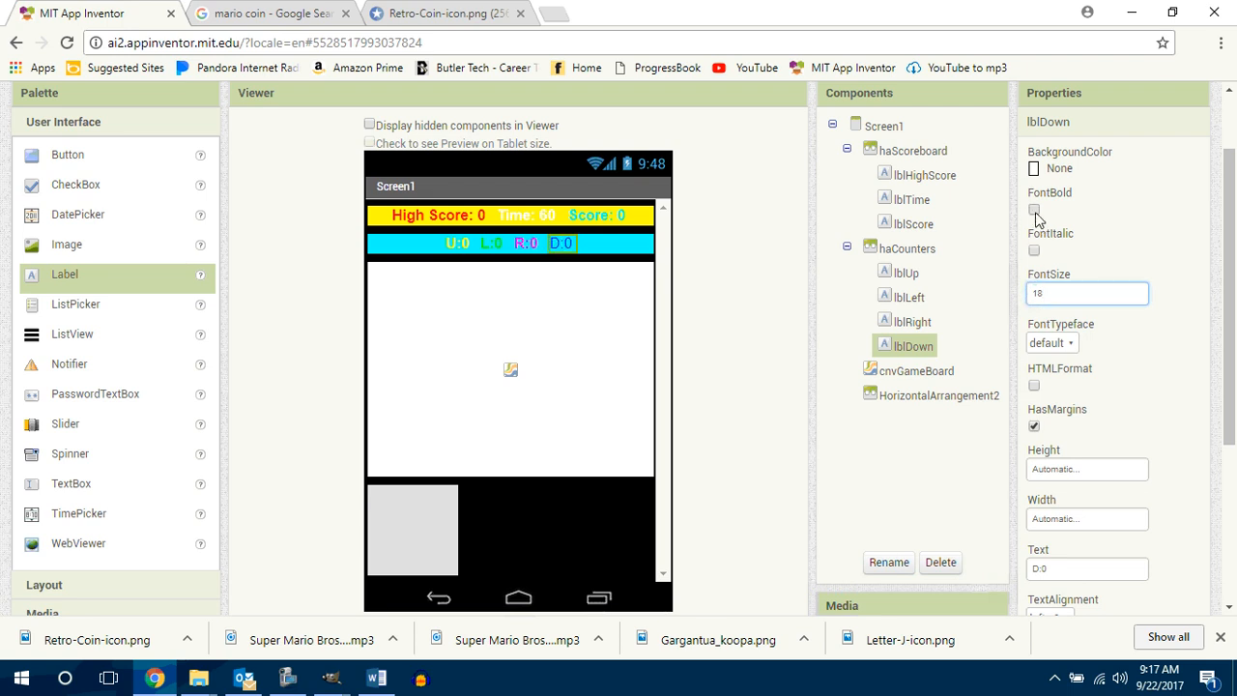
Step: Set the background colors of the haCounters and haScoreboard arrangements to None
click(548, 361)
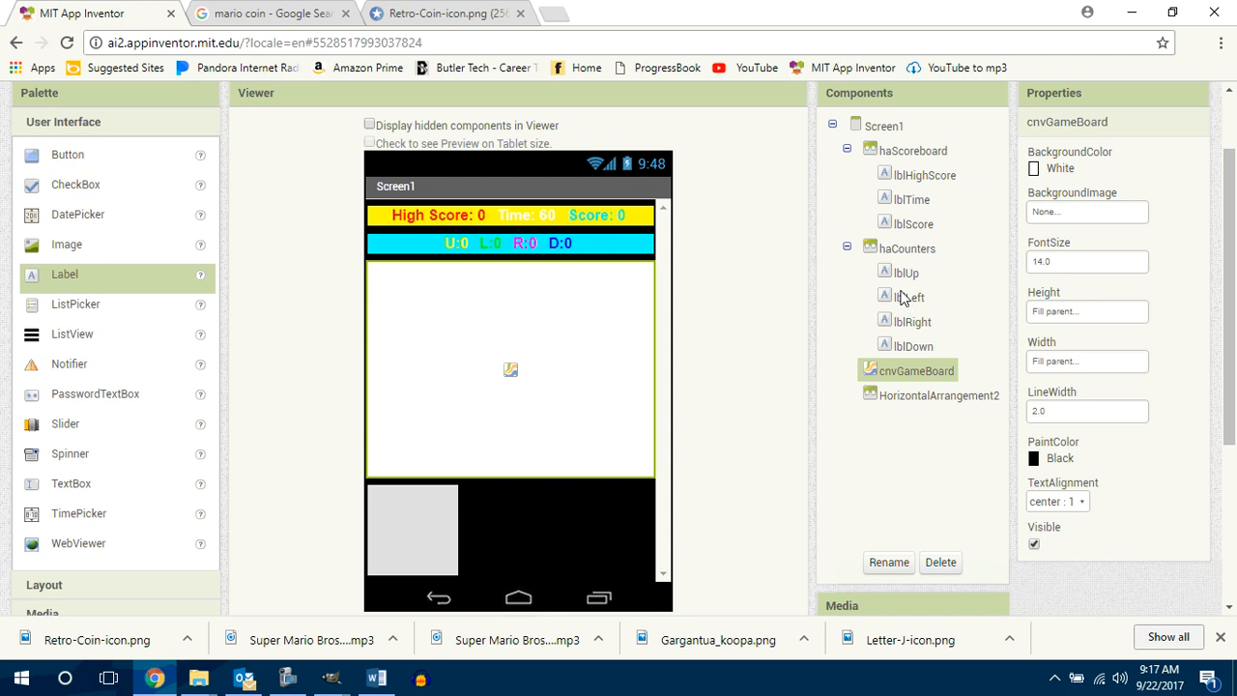
click(891, 254)
click(1052, 255)
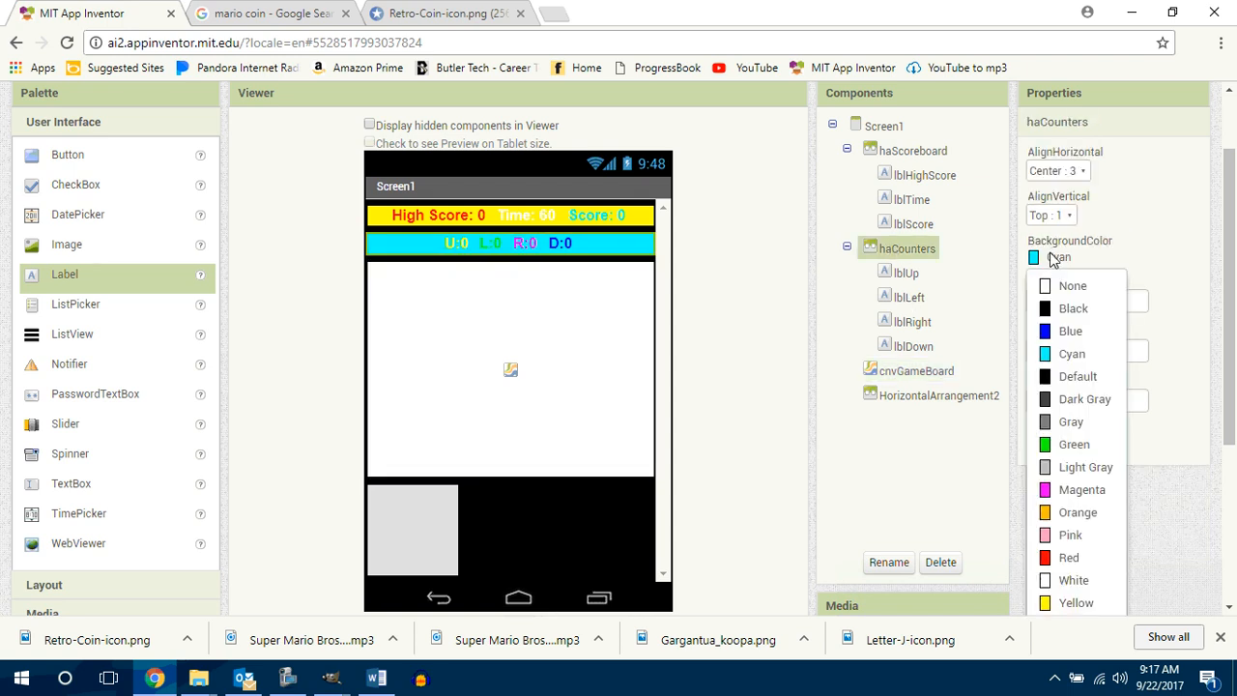
click(1060, 286)
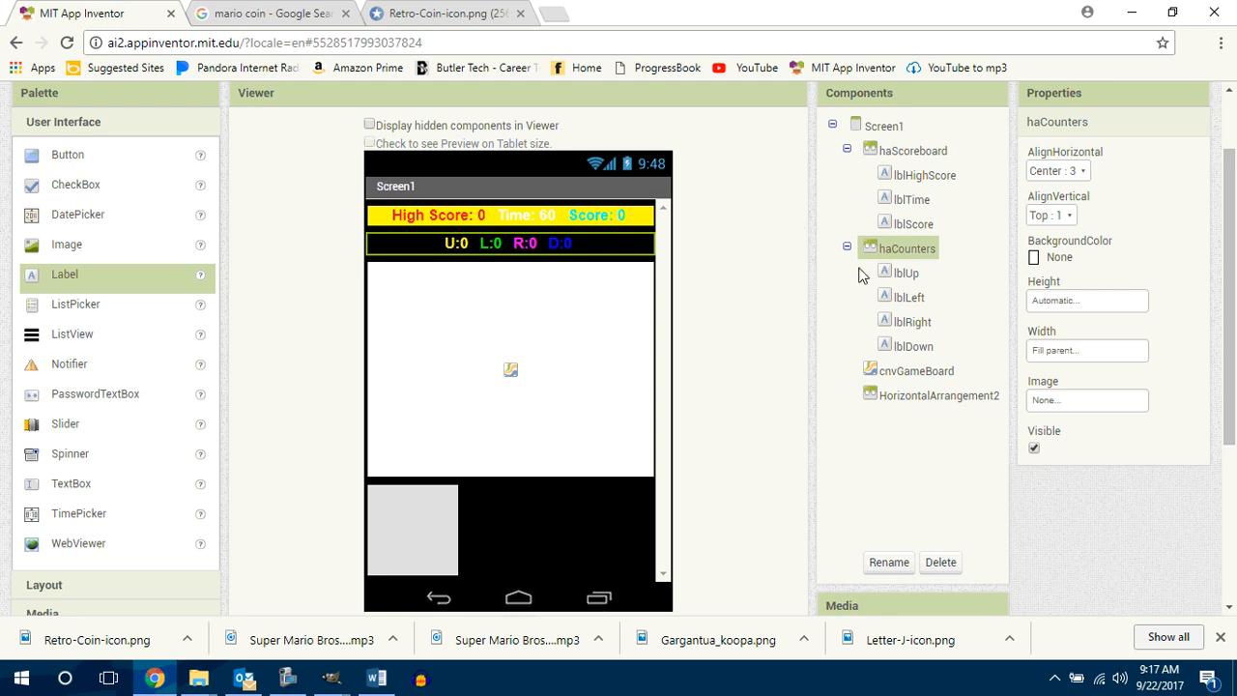
click(912, 153)
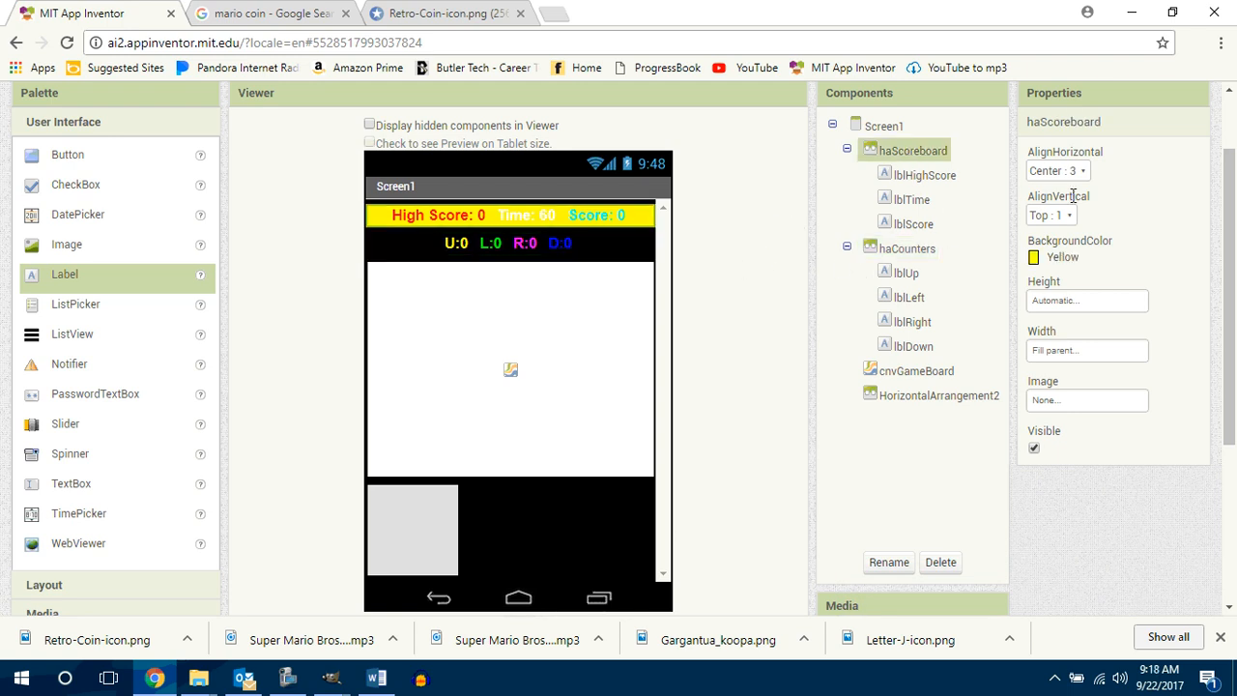
click(1055, 255)
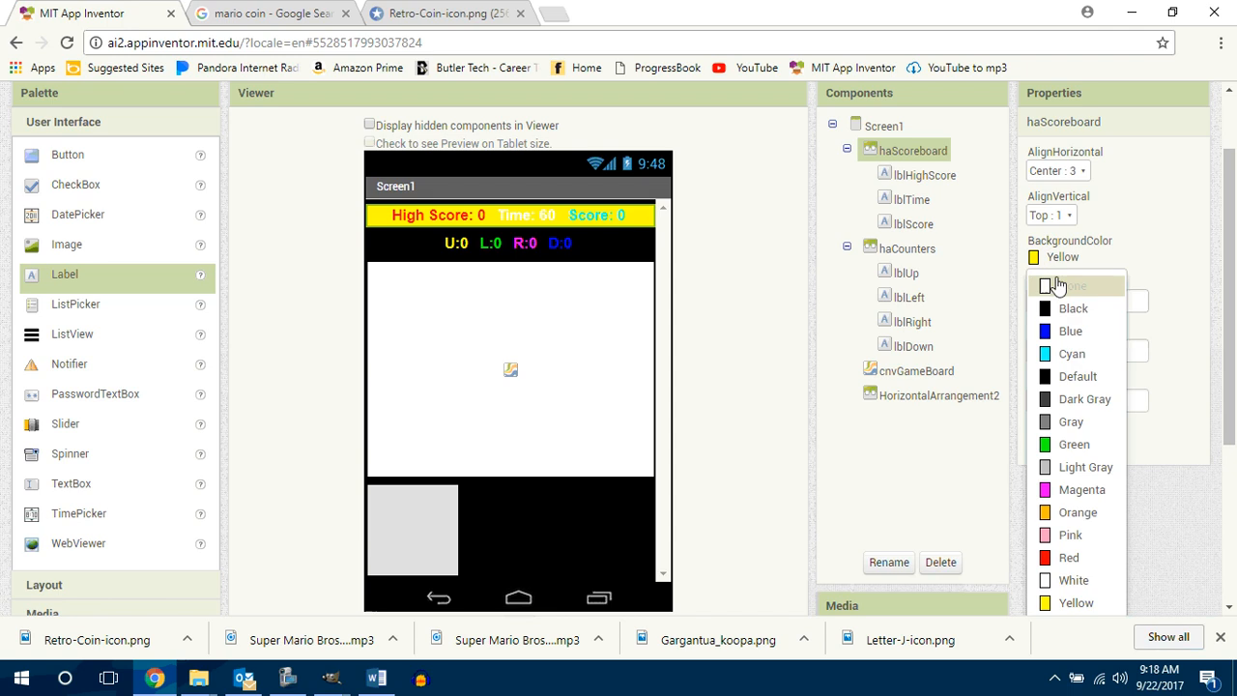
click(1055, 286)
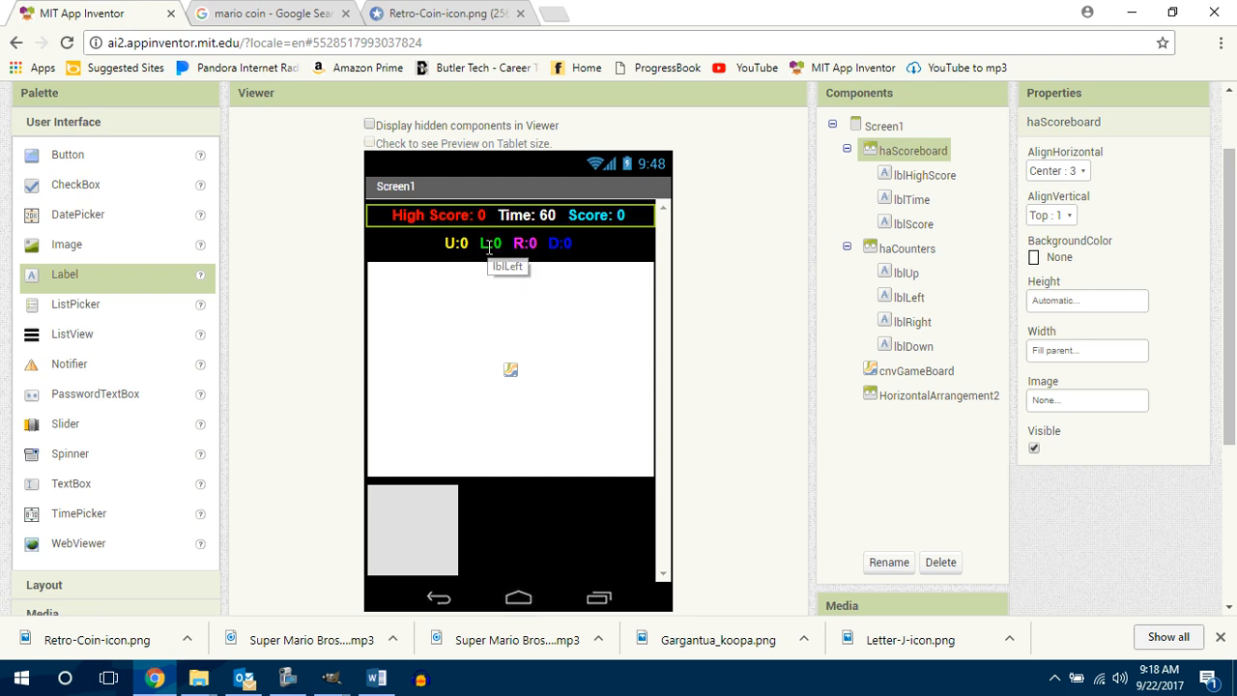
Step: Move the lblLeft counter in front of lblUp within the haCounters arrangement
drag(490, 248, 443, 244)
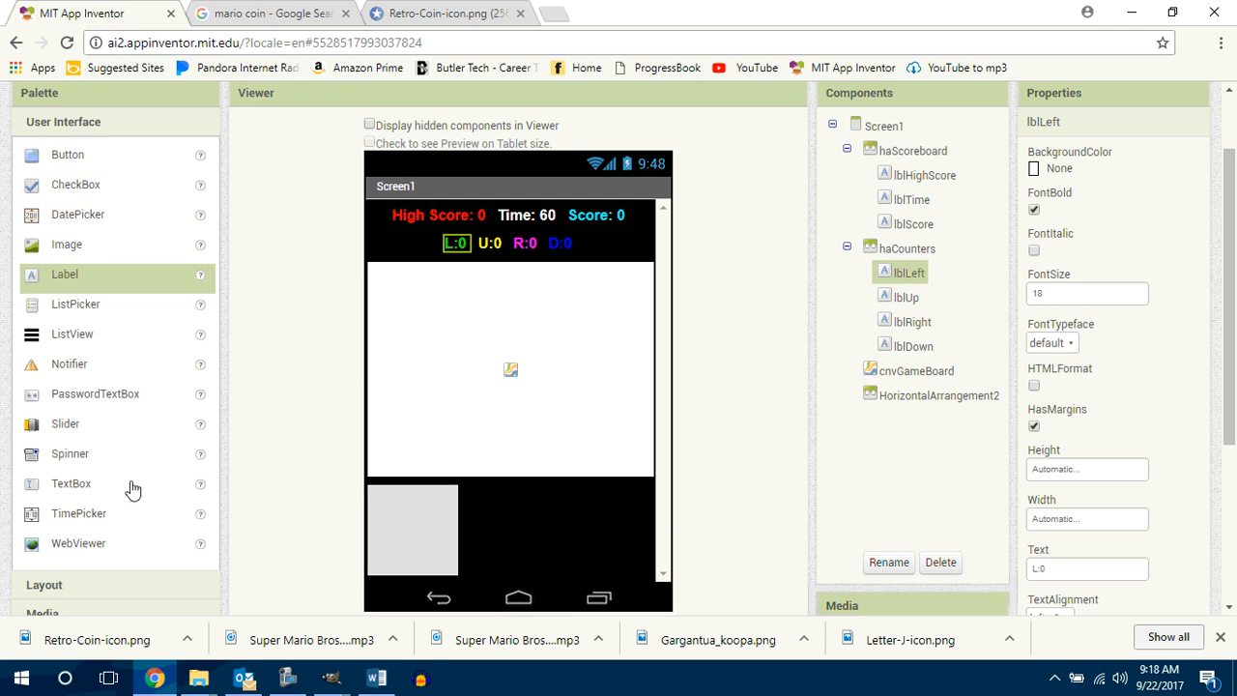
Step: Add two ImageSprite components to the cnvGameBoard canvas, one in its upper left area and one right of center
scroll(77, 609, down, 1)
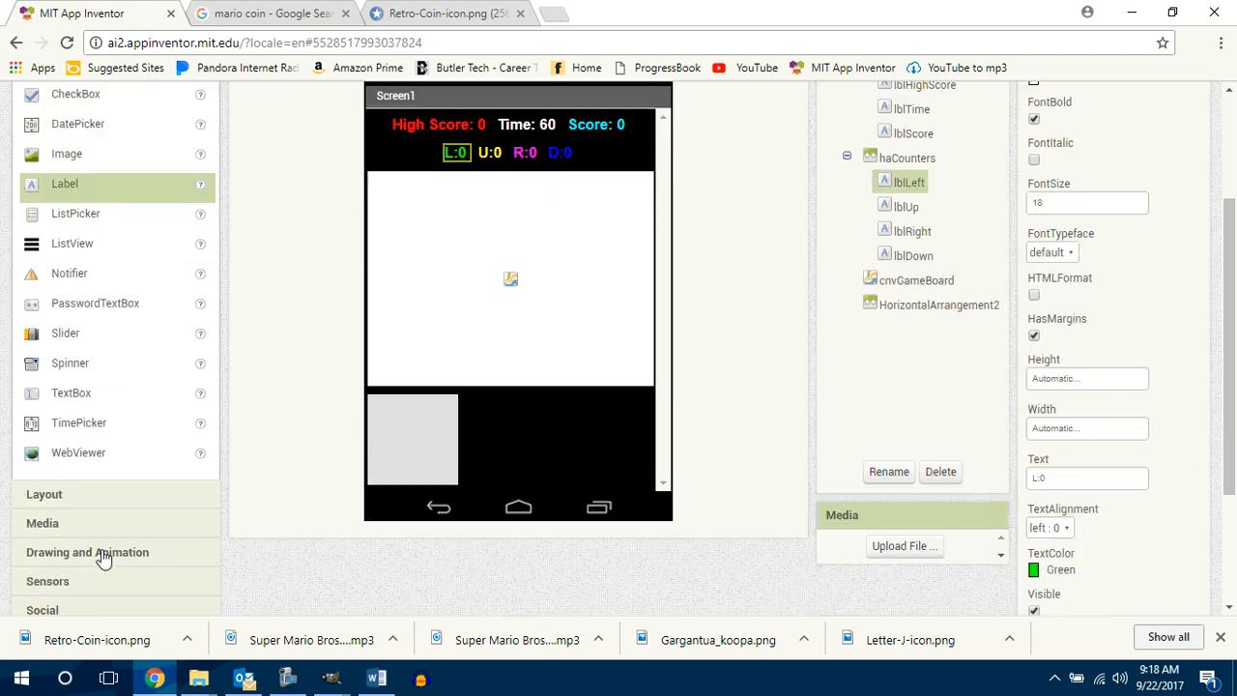
click(100, 553)
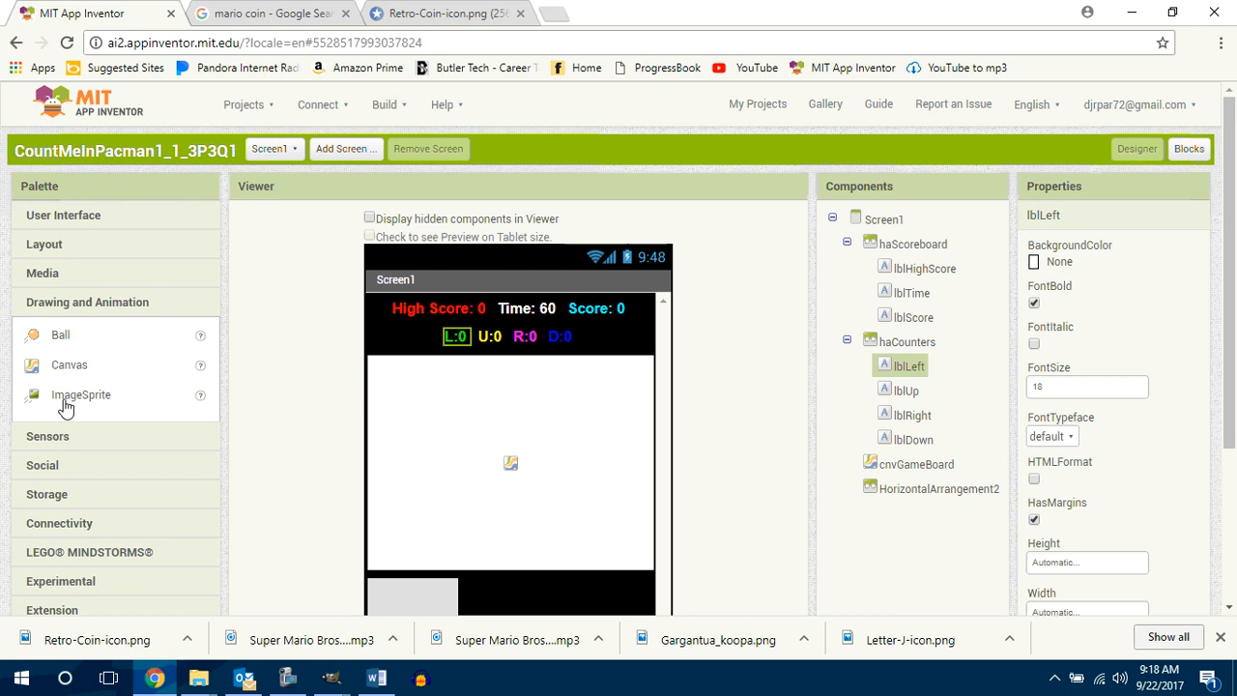
drag(66, 403, 423, 423)
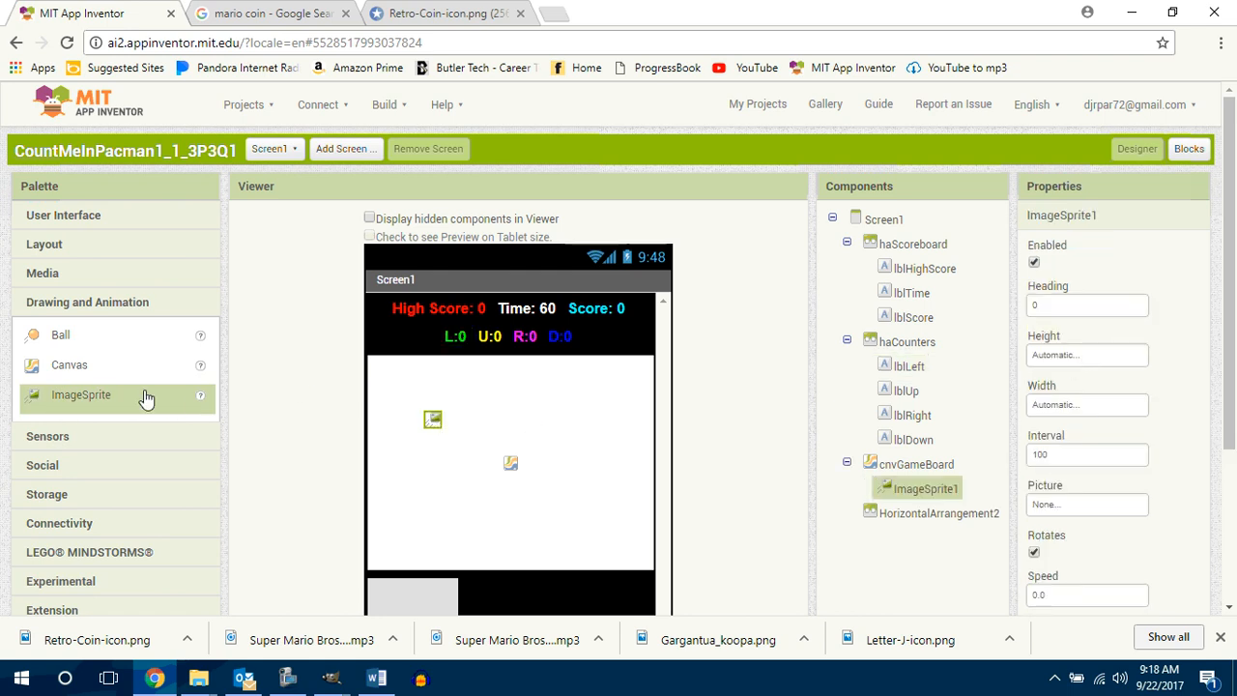
drag(83, 395, 567, 437)
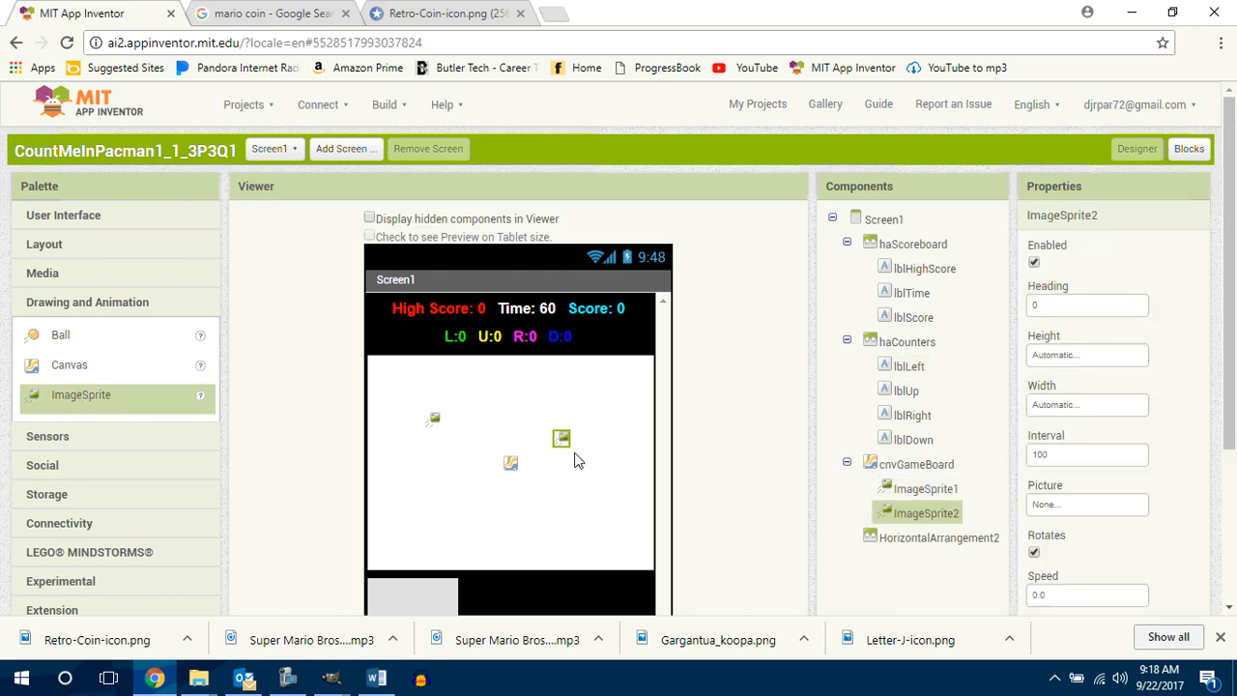
Step: Rename the ImageSprite1 component as imgSprPacman
click(934, 488)
scroll(1232, 435, down, 1)
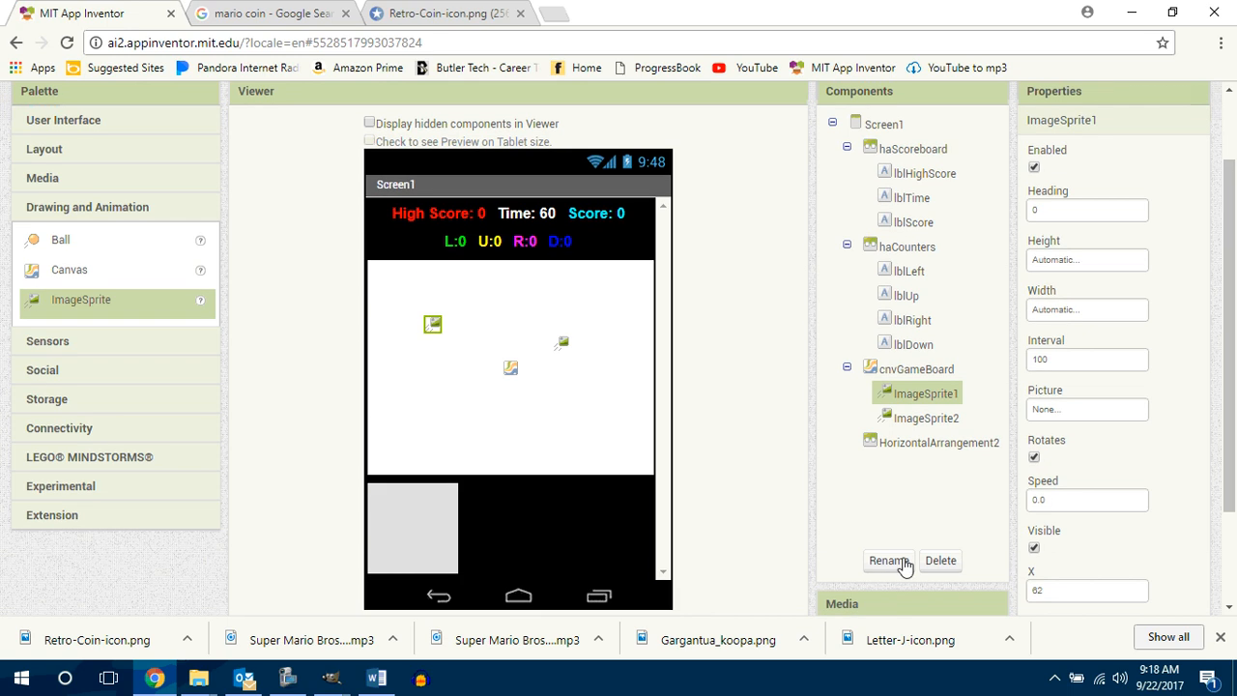
click(906, 560)
text(imgSprPacman)
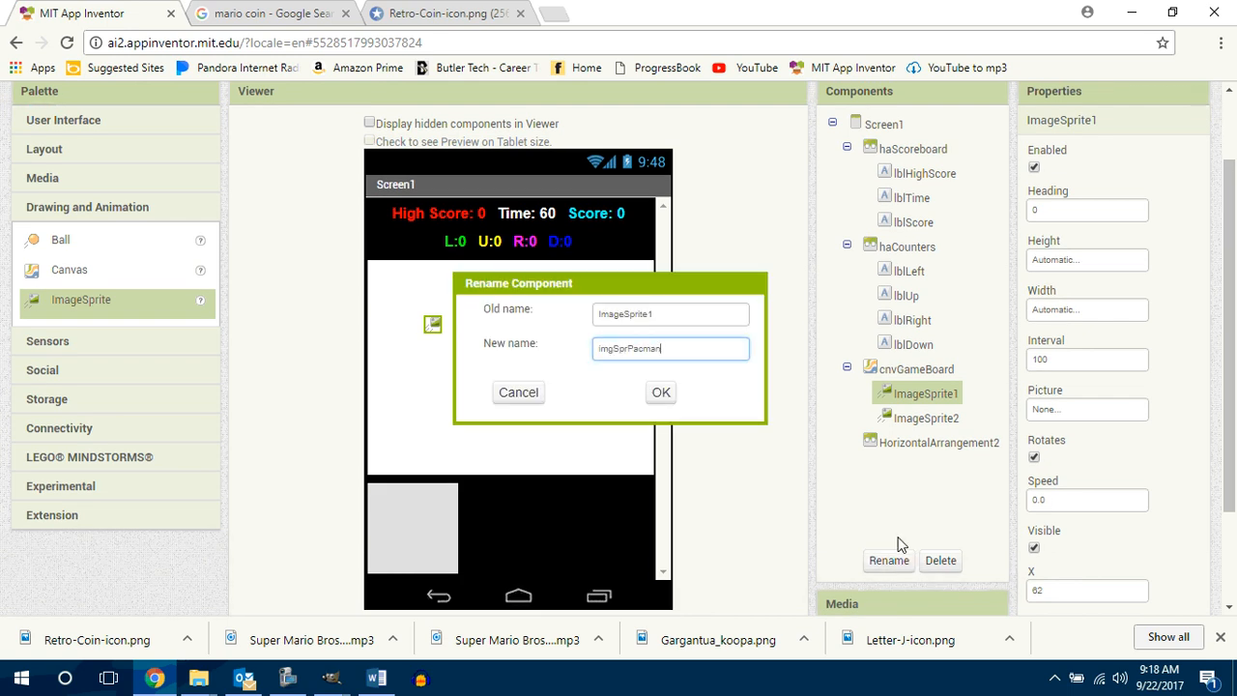
key(Return)
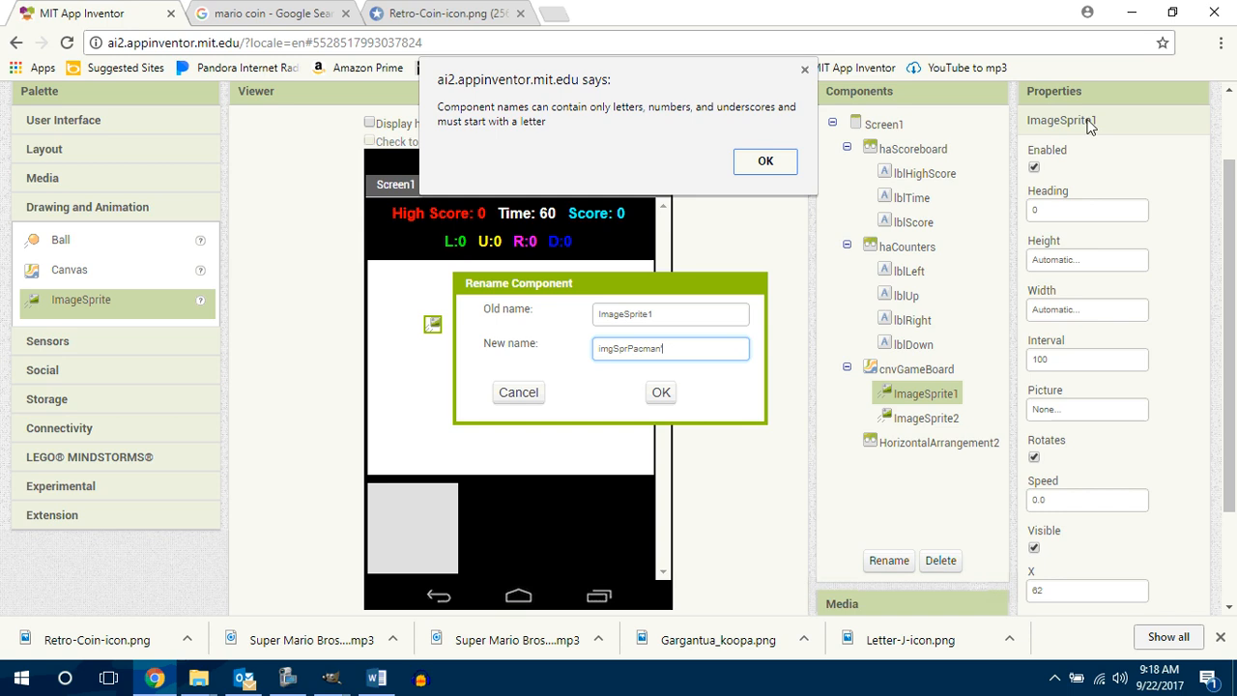
click(791, 162)
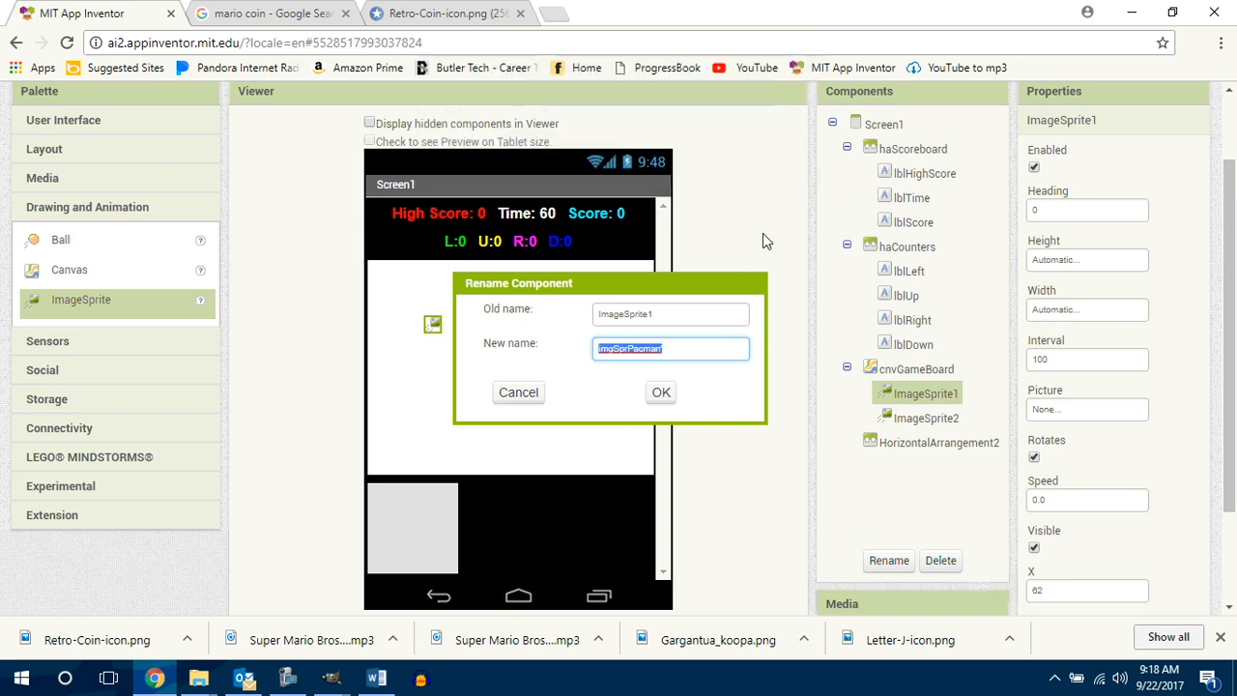
click(707, 345)
key(Return)
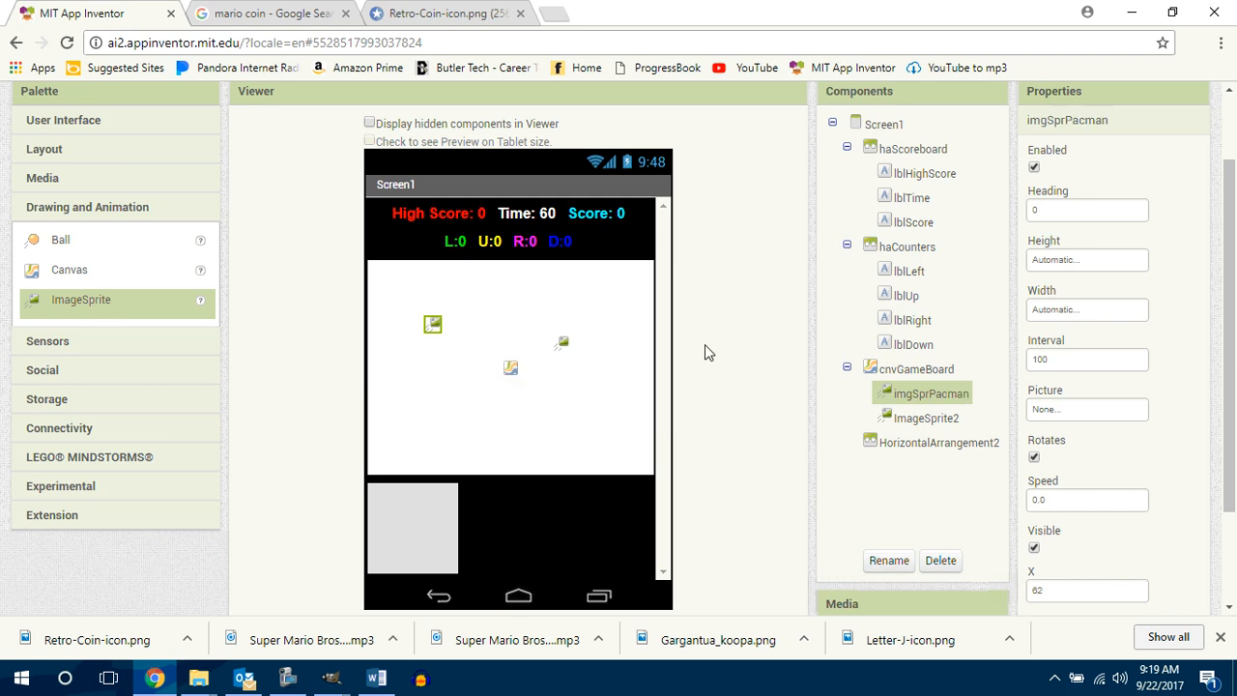
Step: Rename the ImageSprite2 component as imgSprDot
click(930, 424)
click(884, 564)
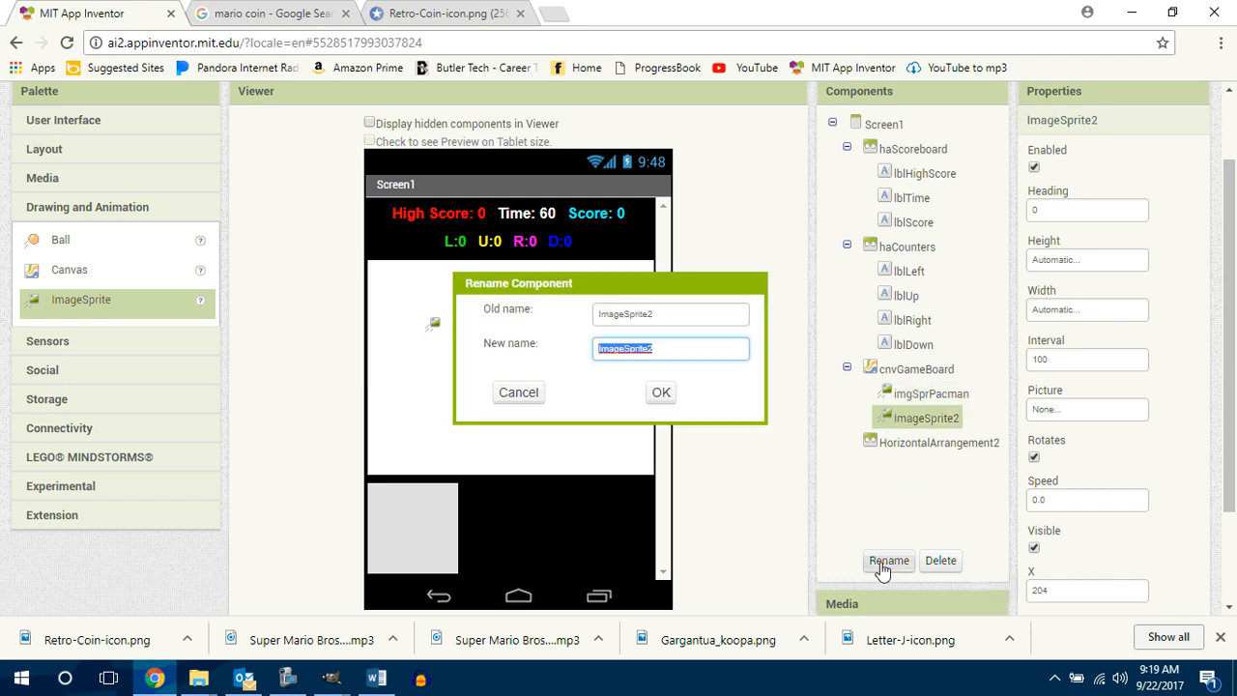
text(imgSprDot)
key(Return)
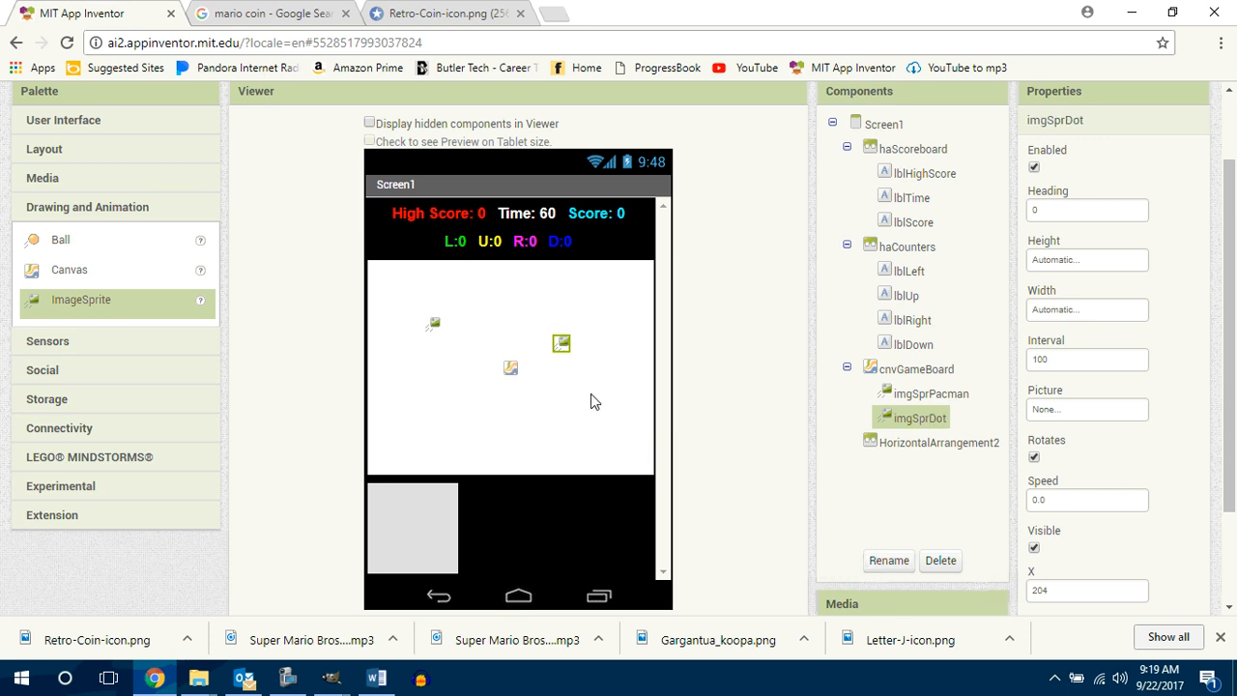
Step: Rename the HorizontalArrangement2 below the game board as haLowerControlPanel
scroll(1088, 492, down, 2)
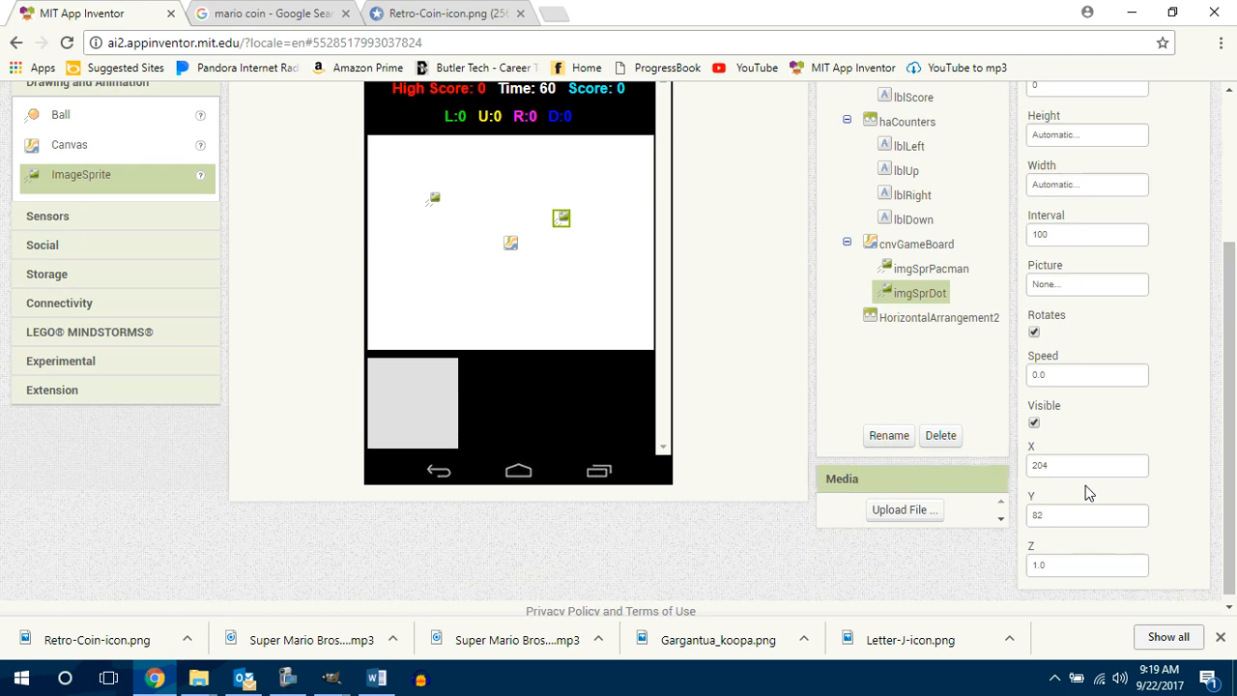
click(428, 429)
click(889, 489)
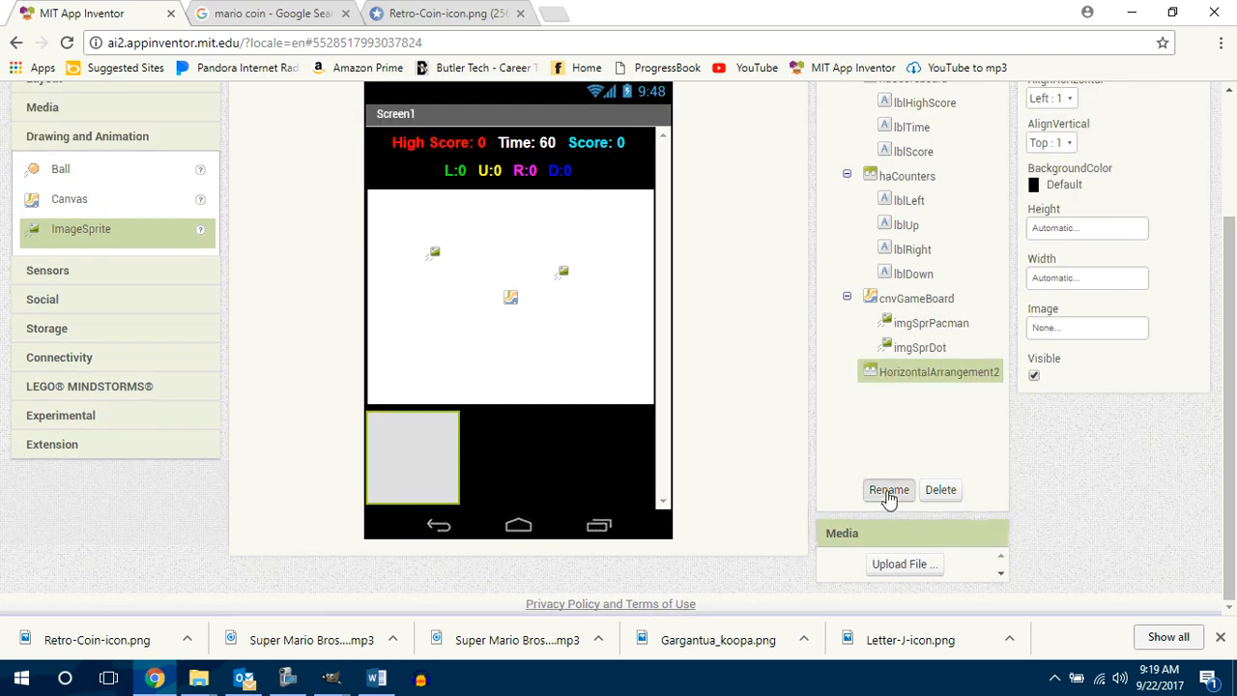
text(ha)
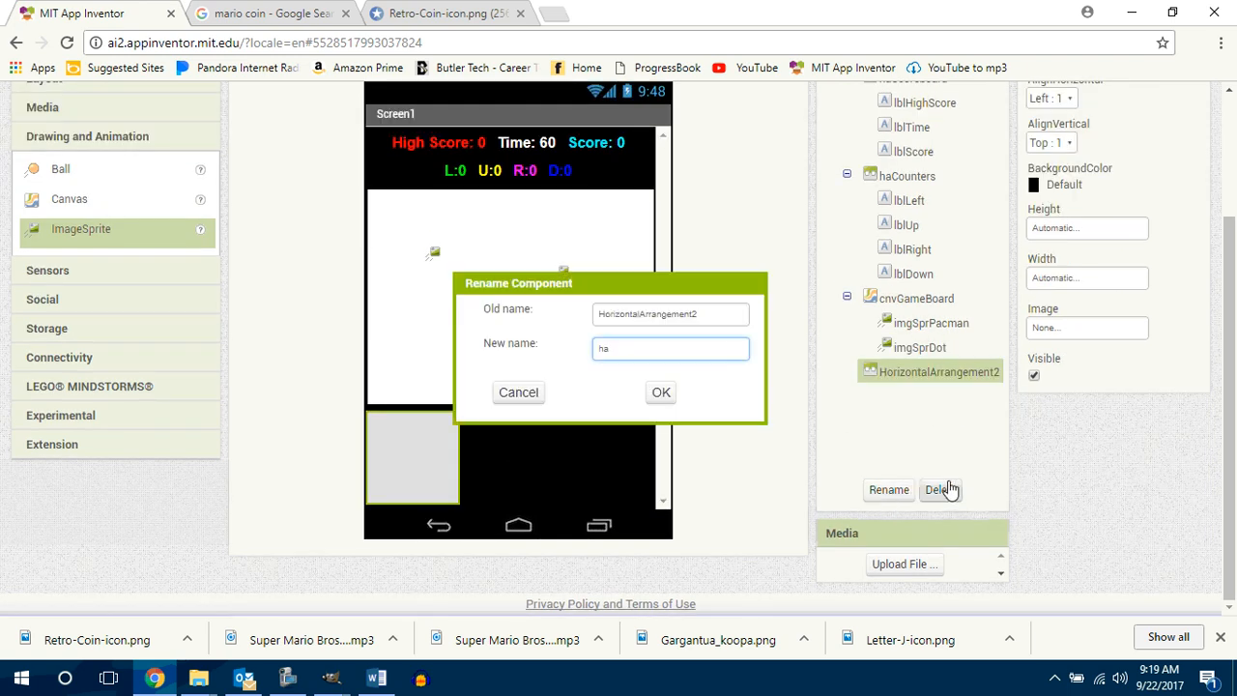
text(LowerC)
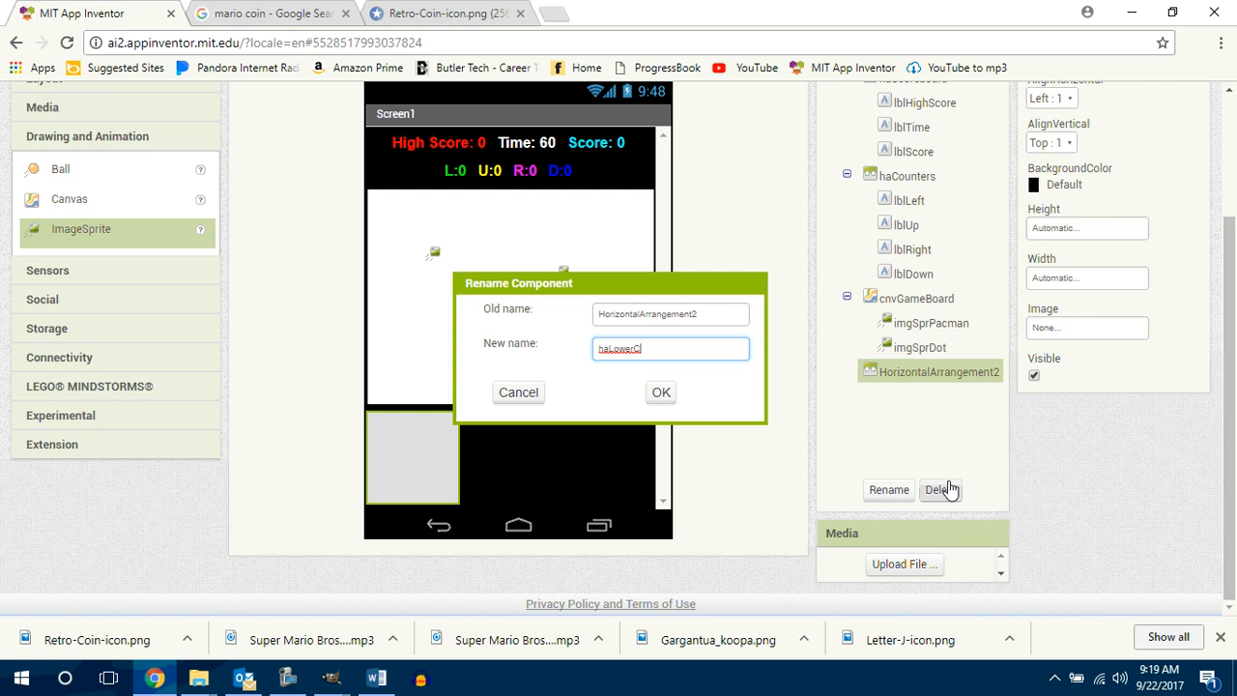
text(ontrolPanel)
key(Return)
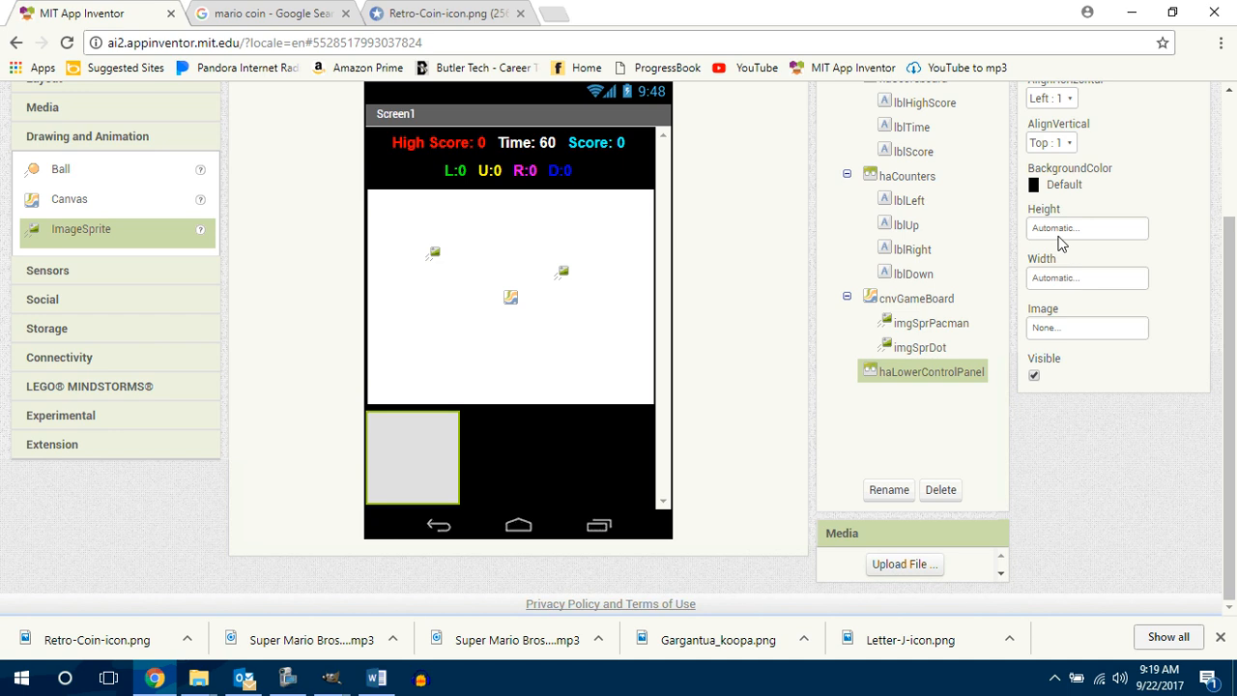
Step: Set the haLowerControlPanel arrangement's width to Fill parent and its background color to None
click(1073, 279)
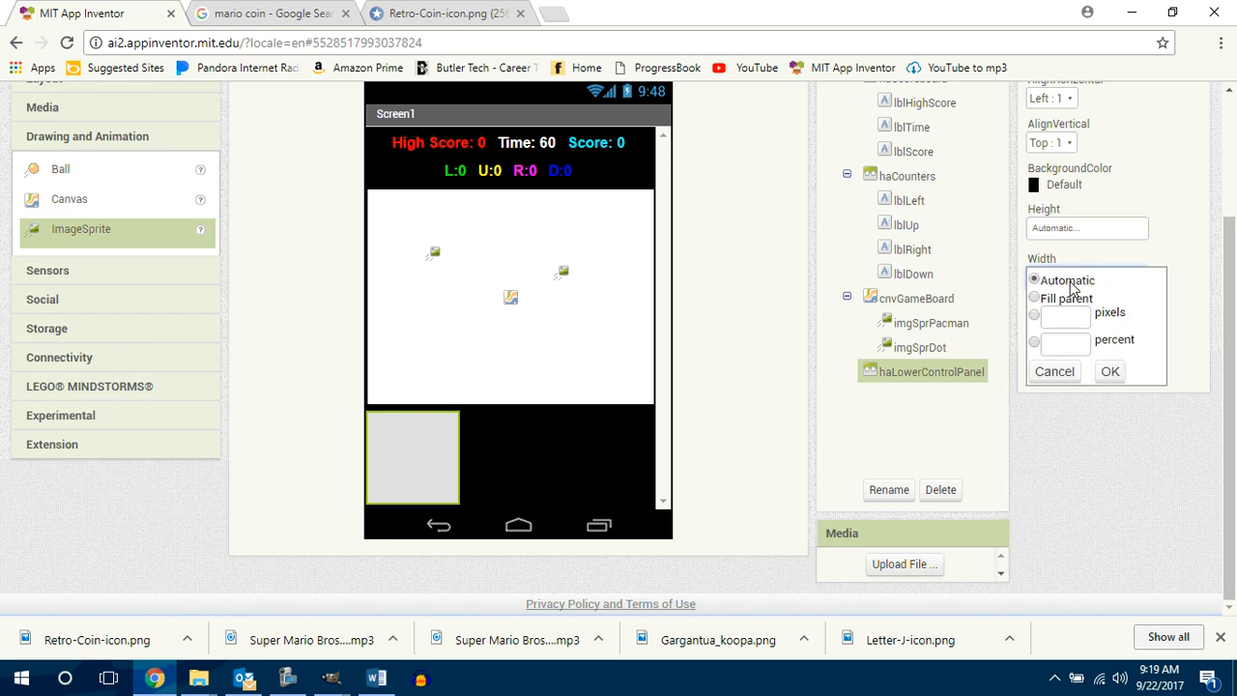
click(1069, 299)
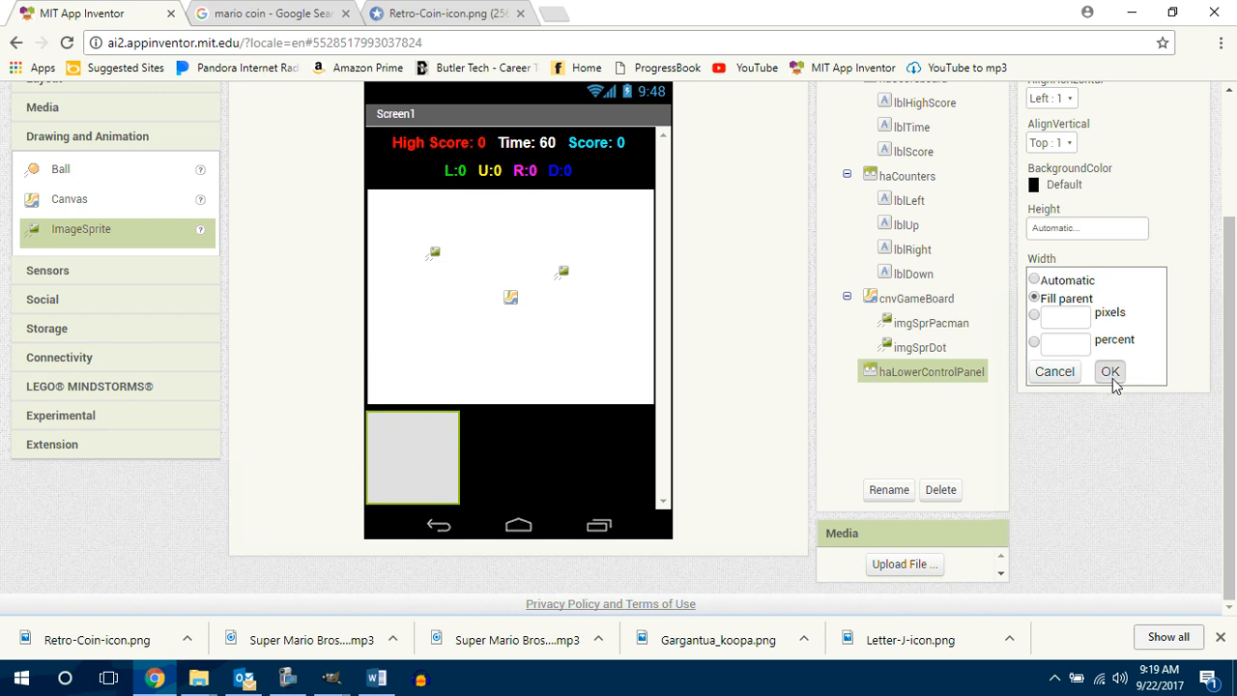
click(1111, 373)
click(1035, 184)
click(1045, 210)
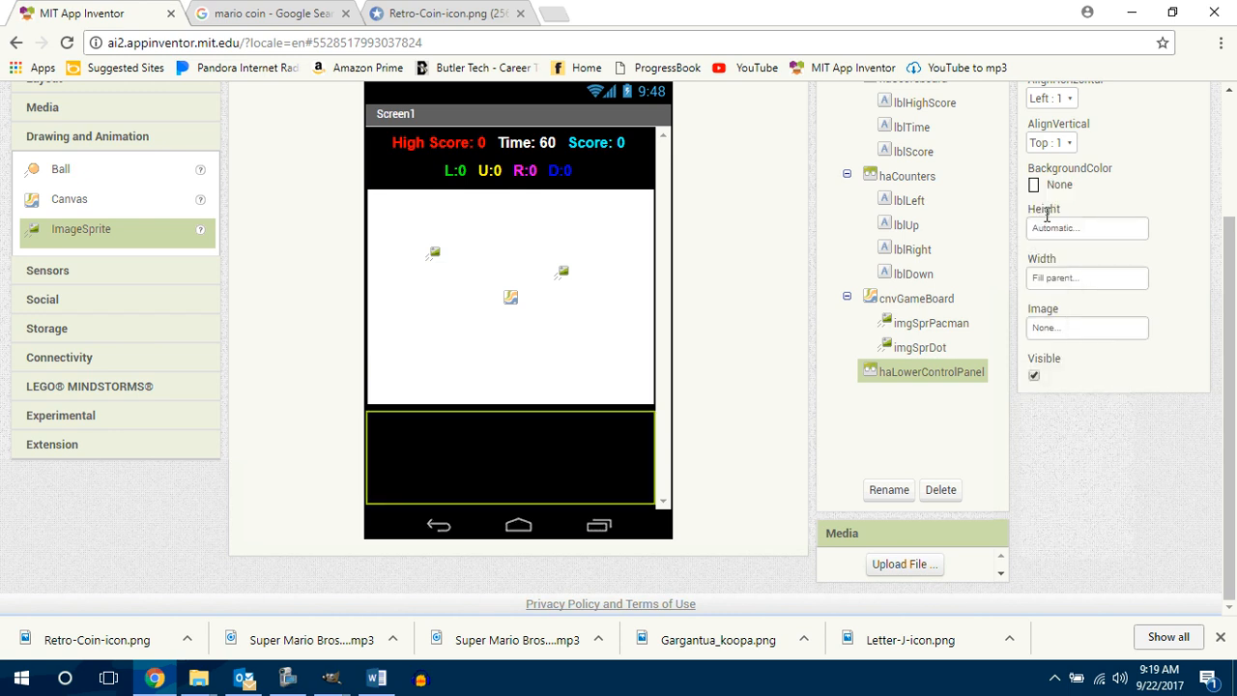
Step: Add a TableArrangement inside the haLowerControlPanel arrangement
scroll(1232, 241, up, 1)
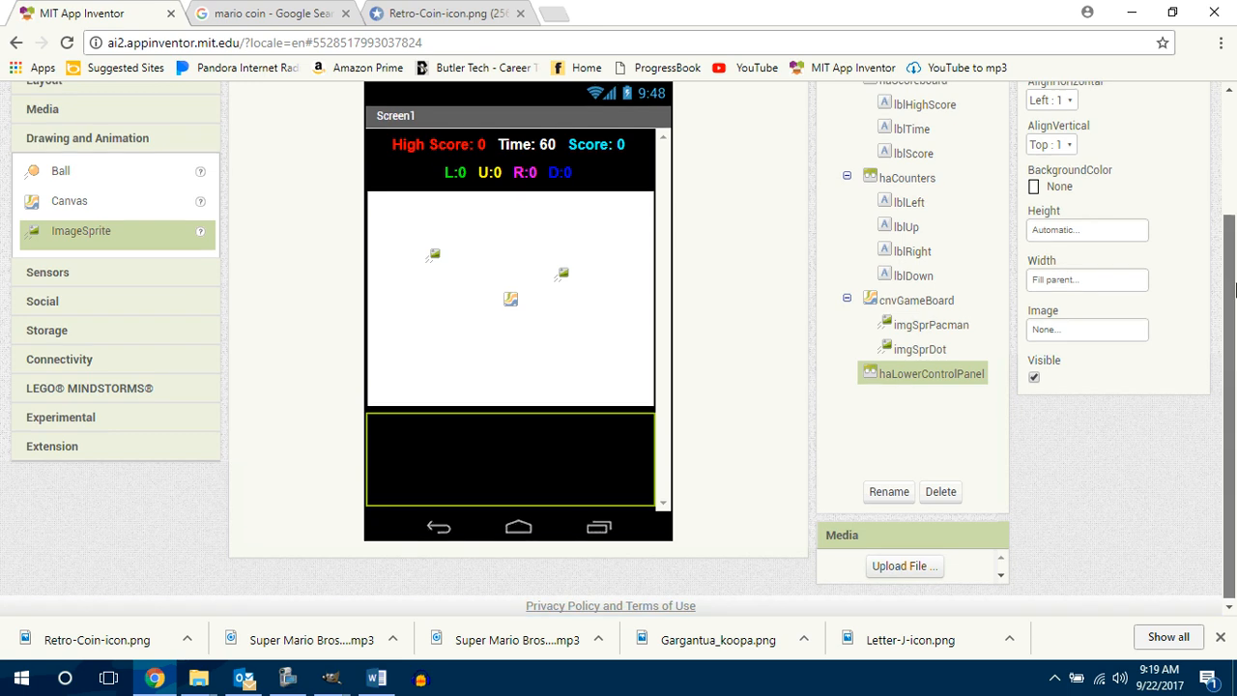
click(58, 176)
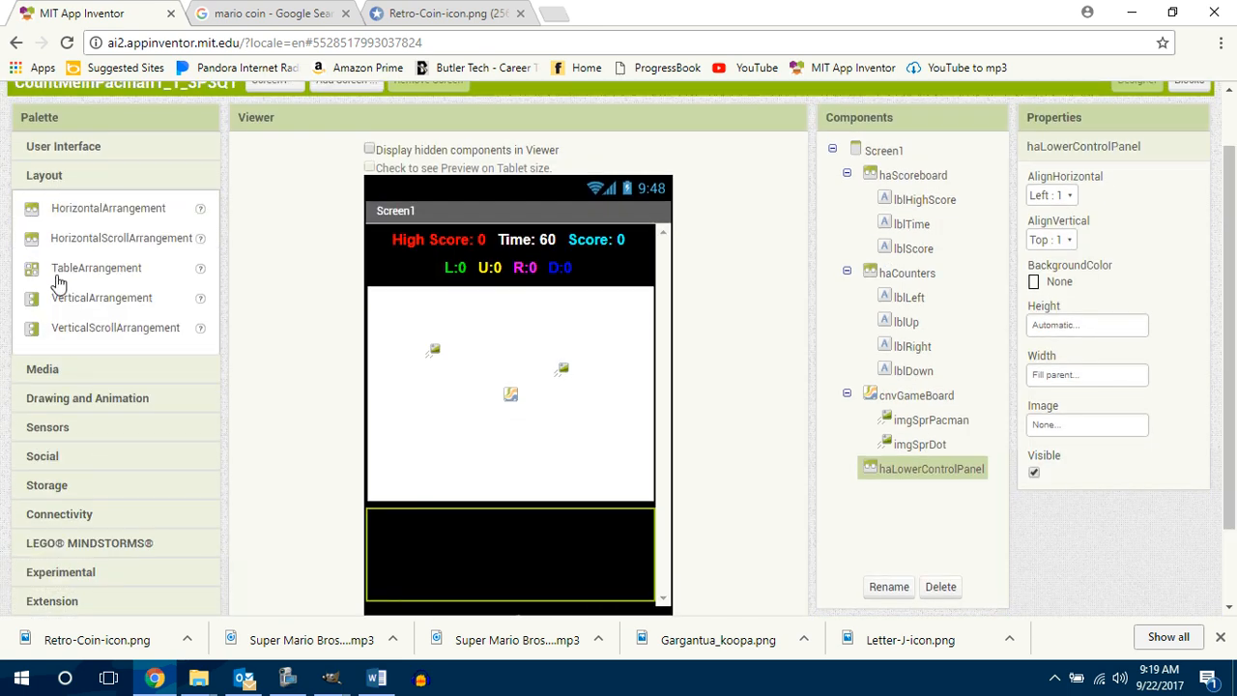
drag(68, 267, 494, 556)
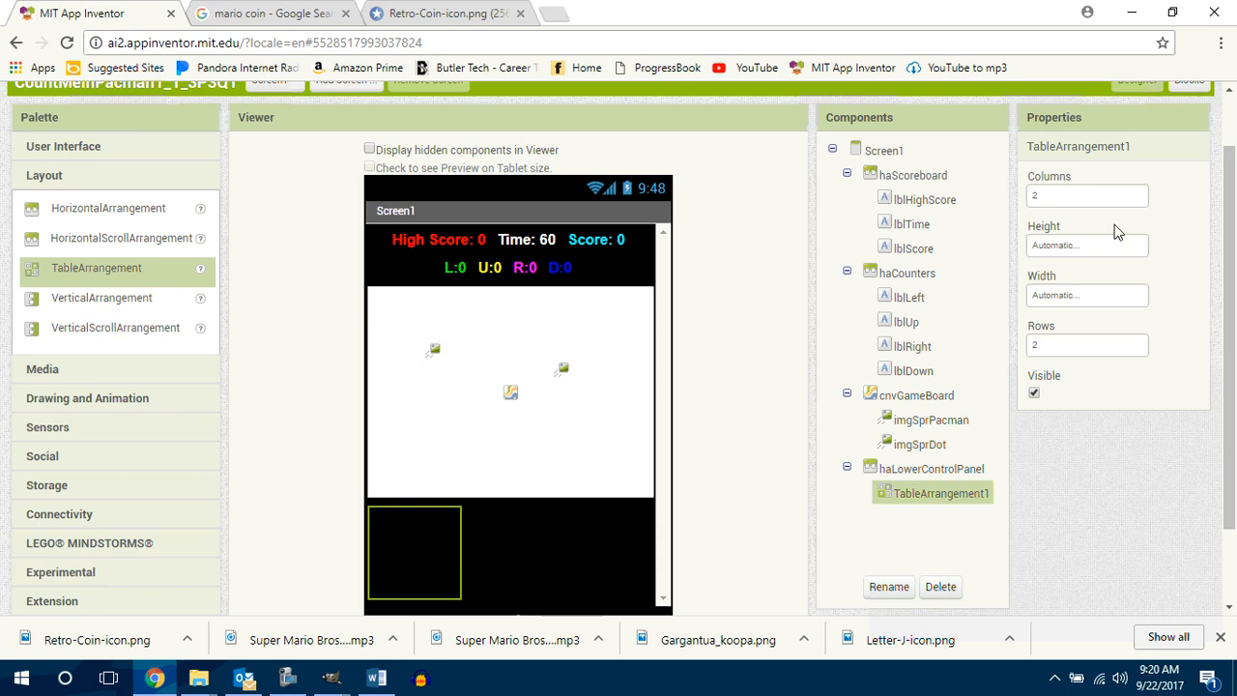
Step: Set the horizontal alignment of the haLowerControlPanel arrangement to Center
click(944, 472)
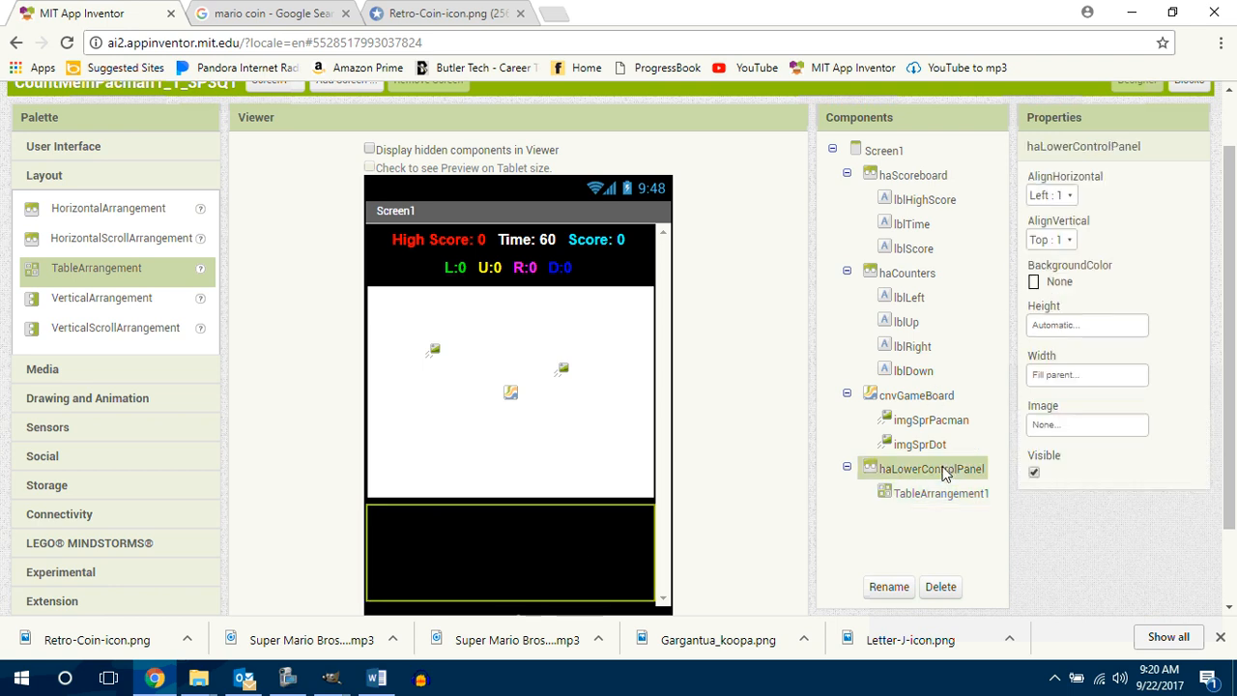
click(1045, 195)
click(1064, 249)
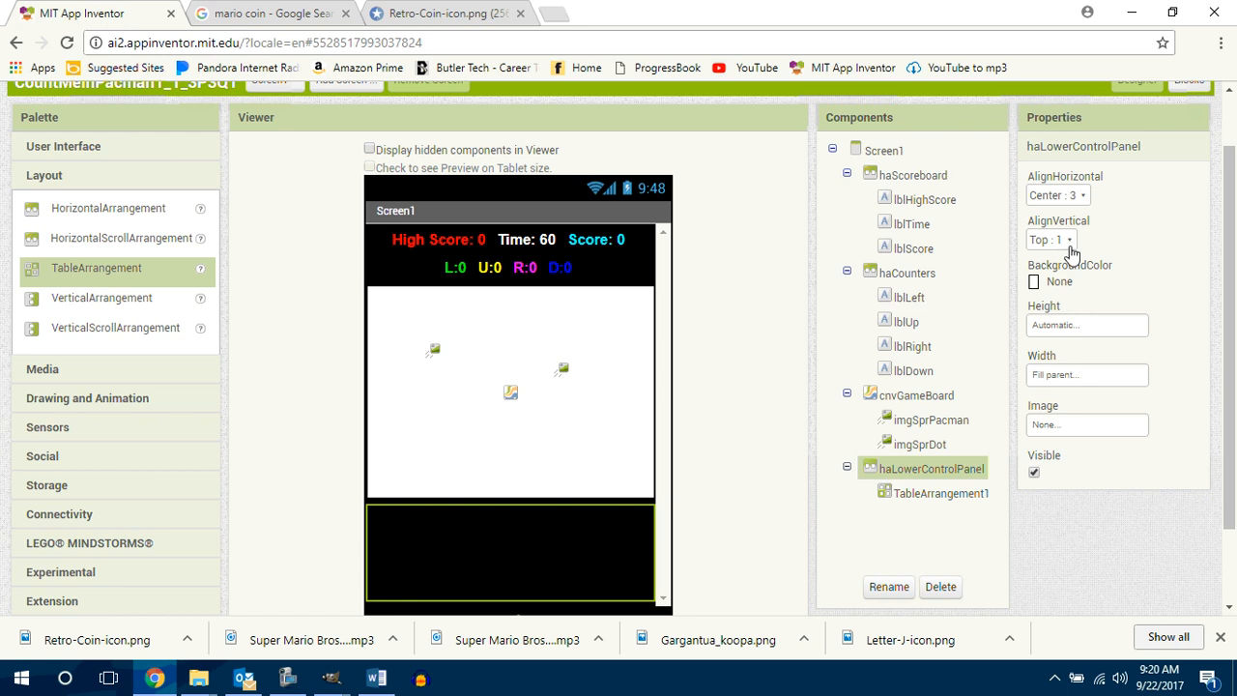
Step: Set the background color of Screen1 to None
scroll(1169, 236, up, 1)
click(891, 213)
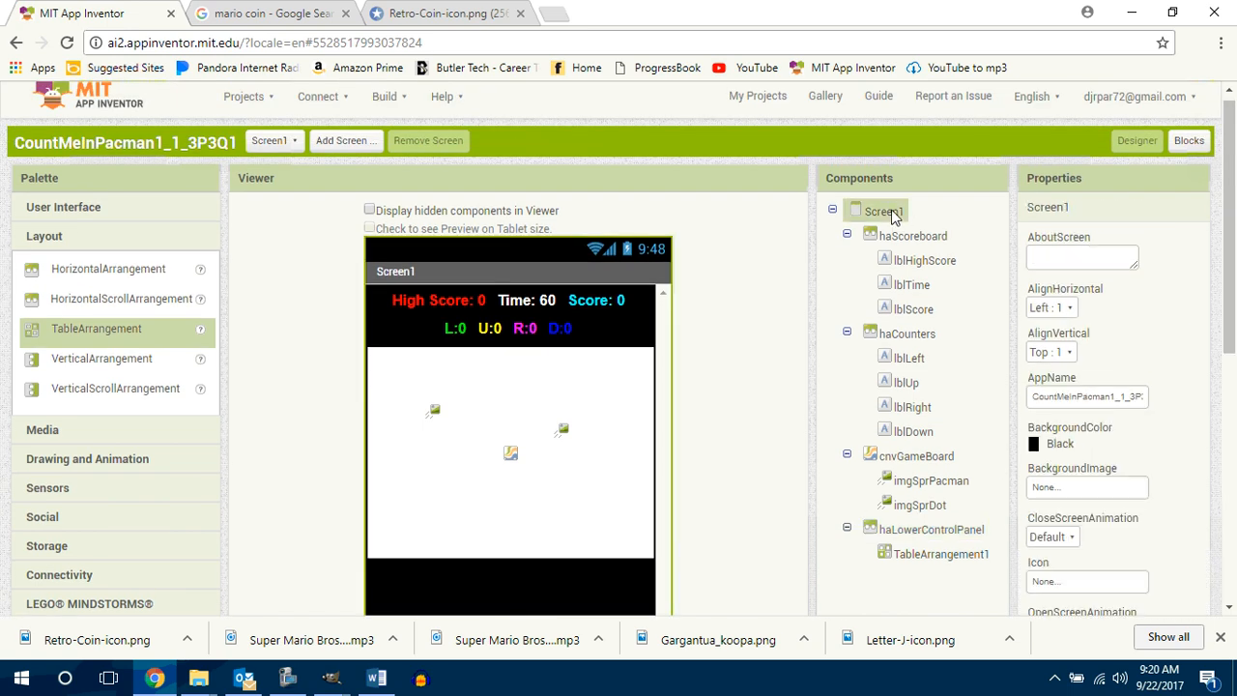
click(1069, 444)
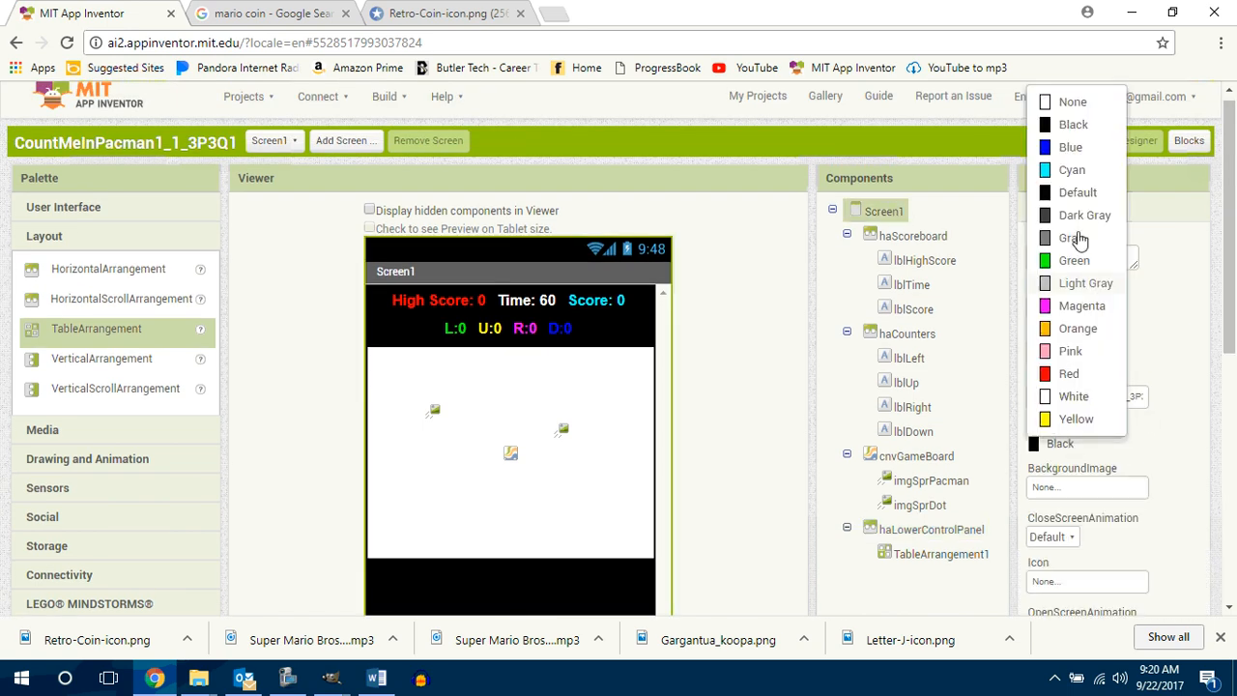
click(1072, 102)
scroll(1234, 290, down, 2)
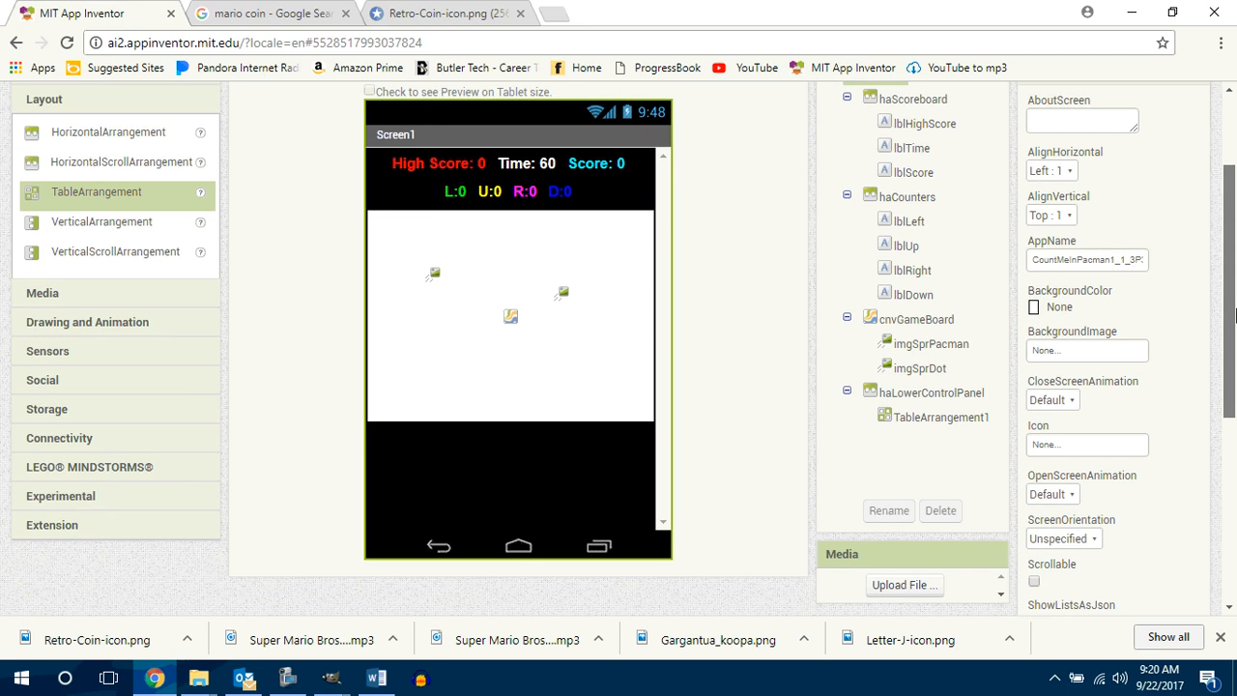
scroll(1234, 314, up, 2)
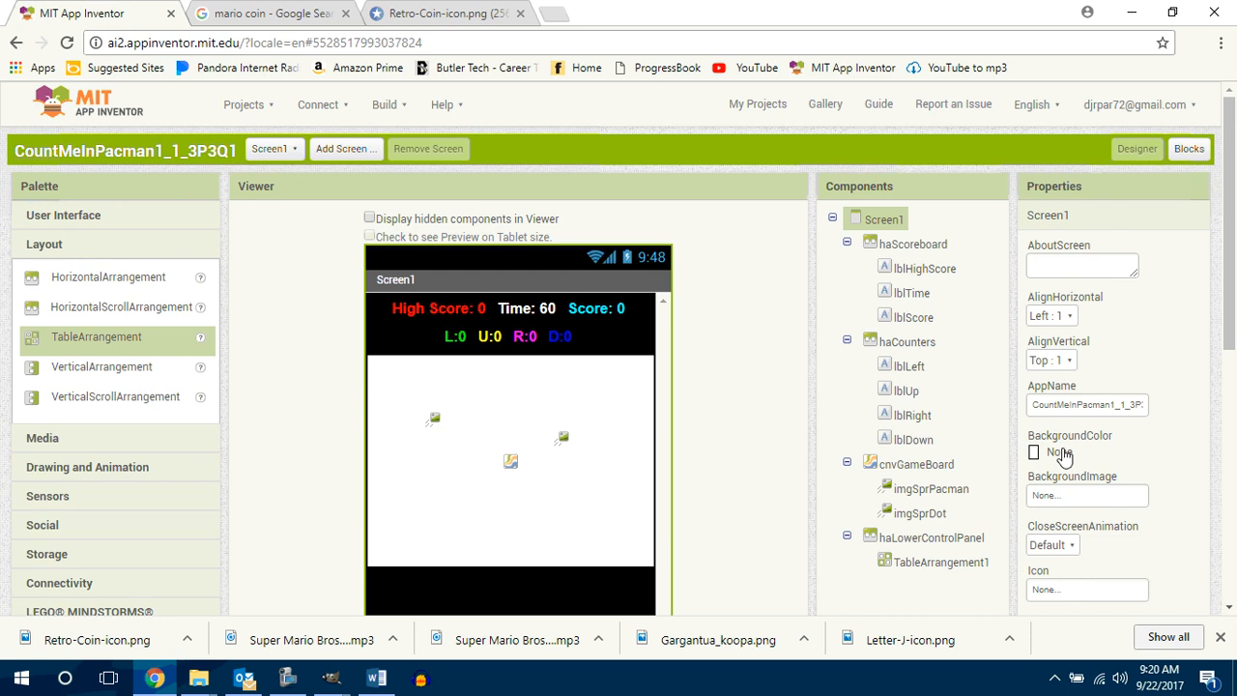
click(1061, 453)
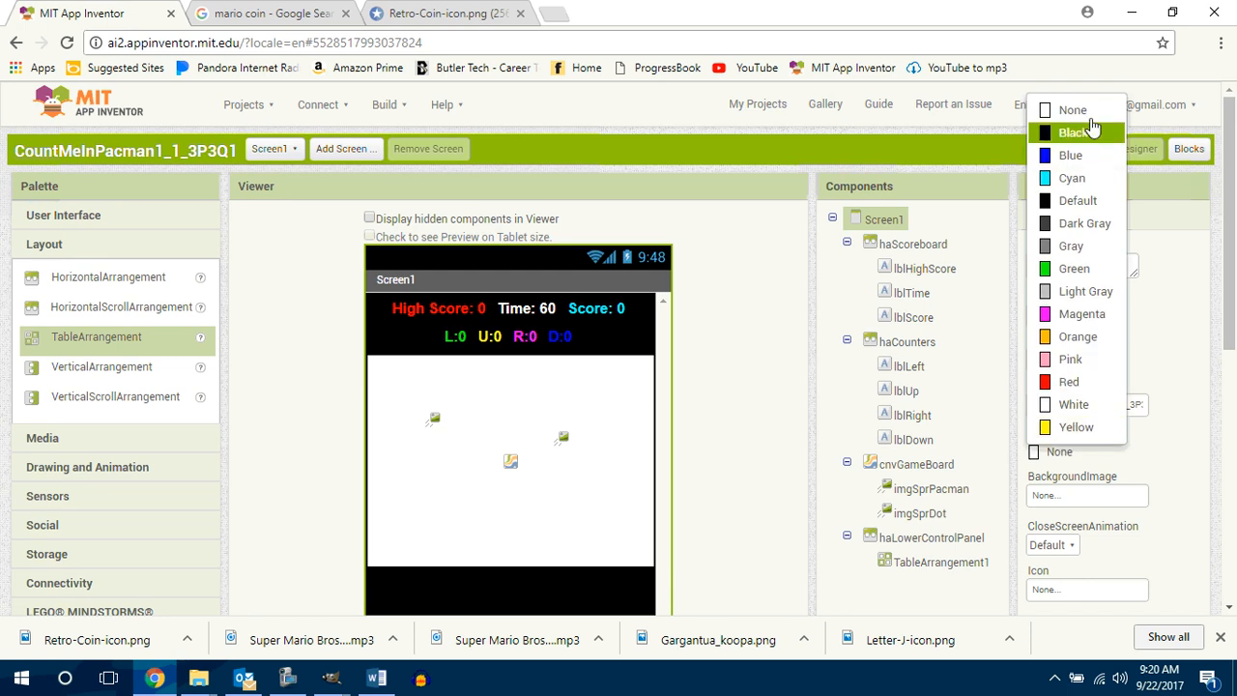
click(1089, 113)
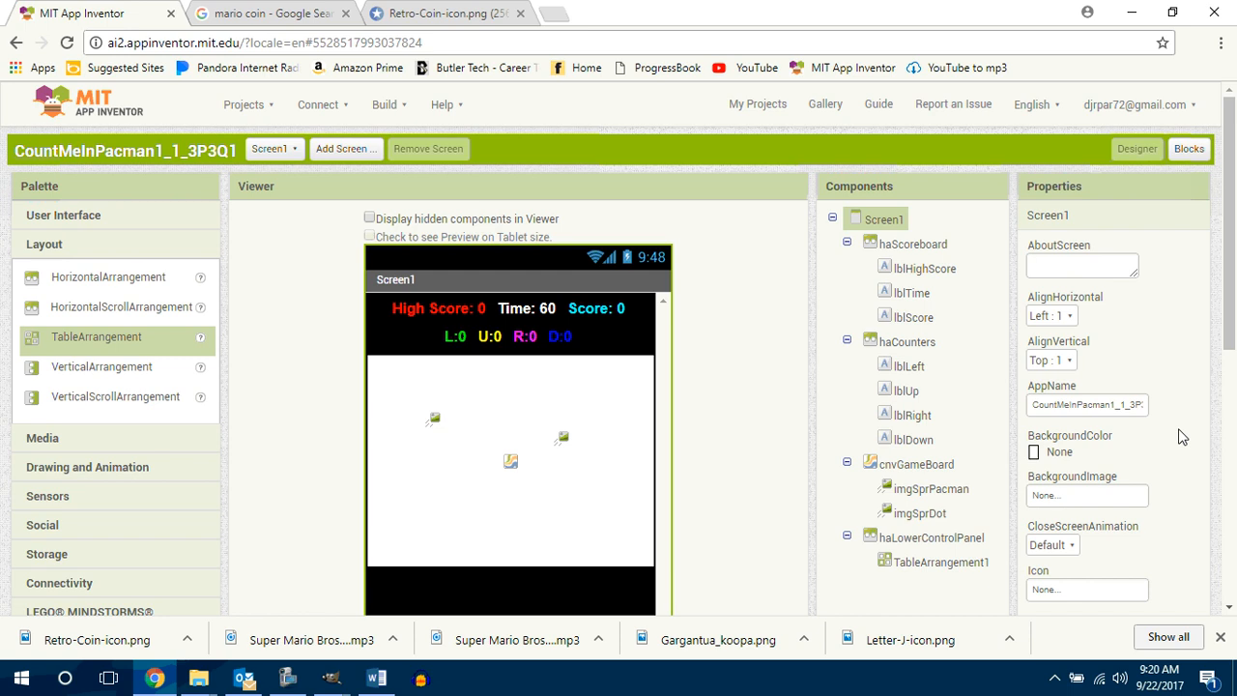
Step: Rename the table arrangement inside haLowerControlPanel as taMovePanel
scroll(1231, 352, down, 1)
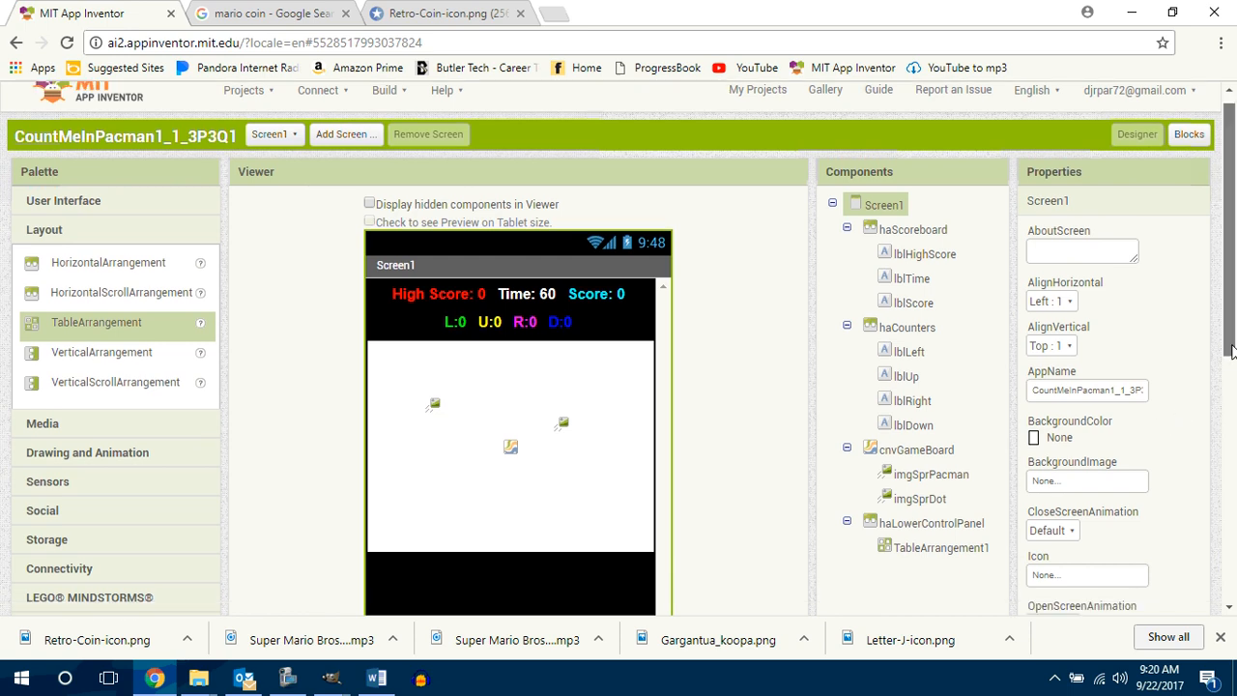
scroll(1231, 352, down, 2)
click(544, 474)
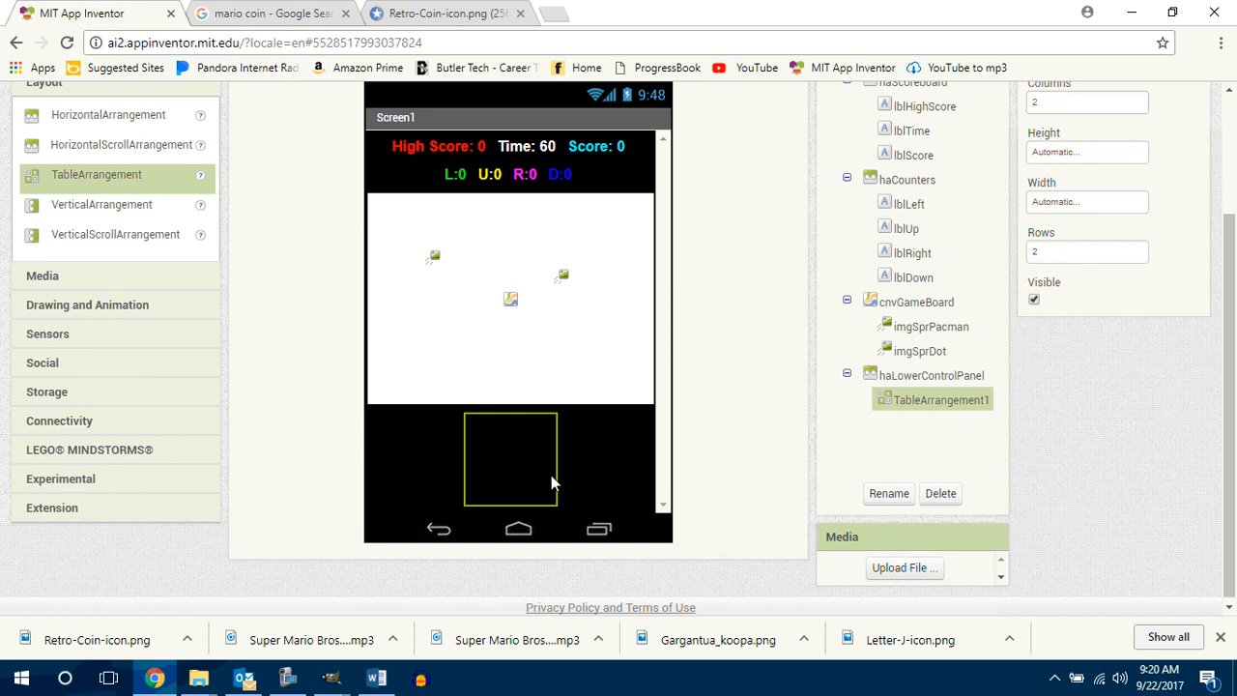
click(888, 494)
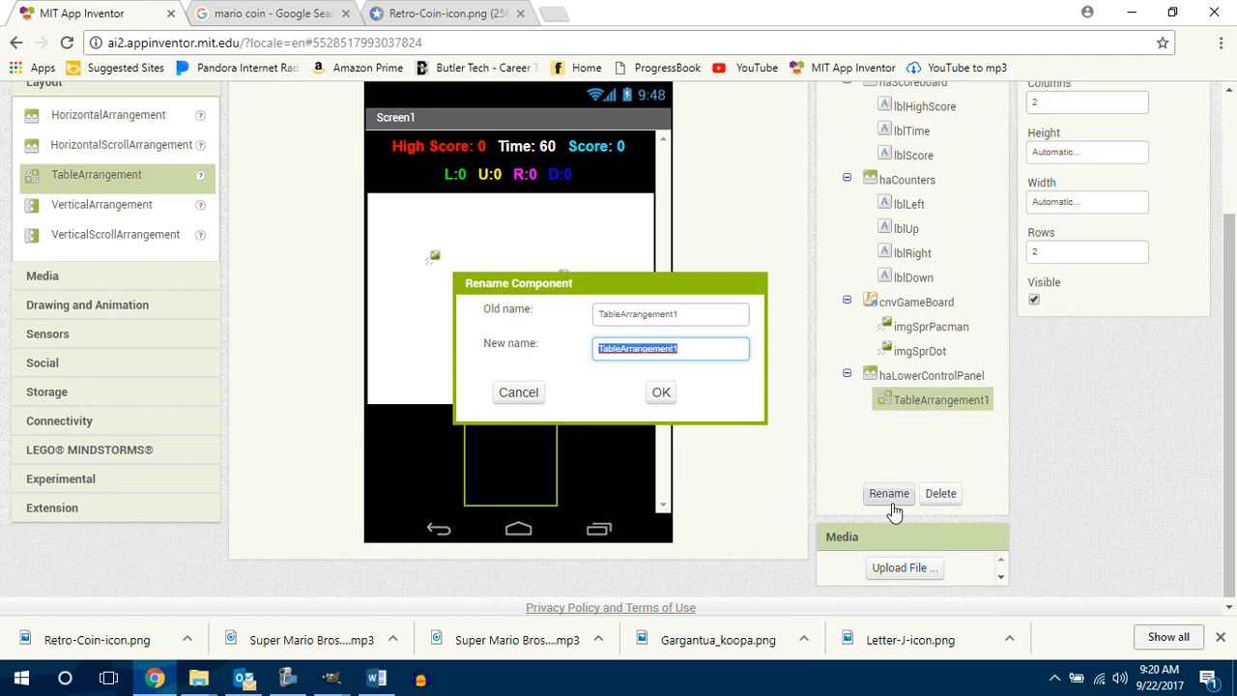
text(ta)
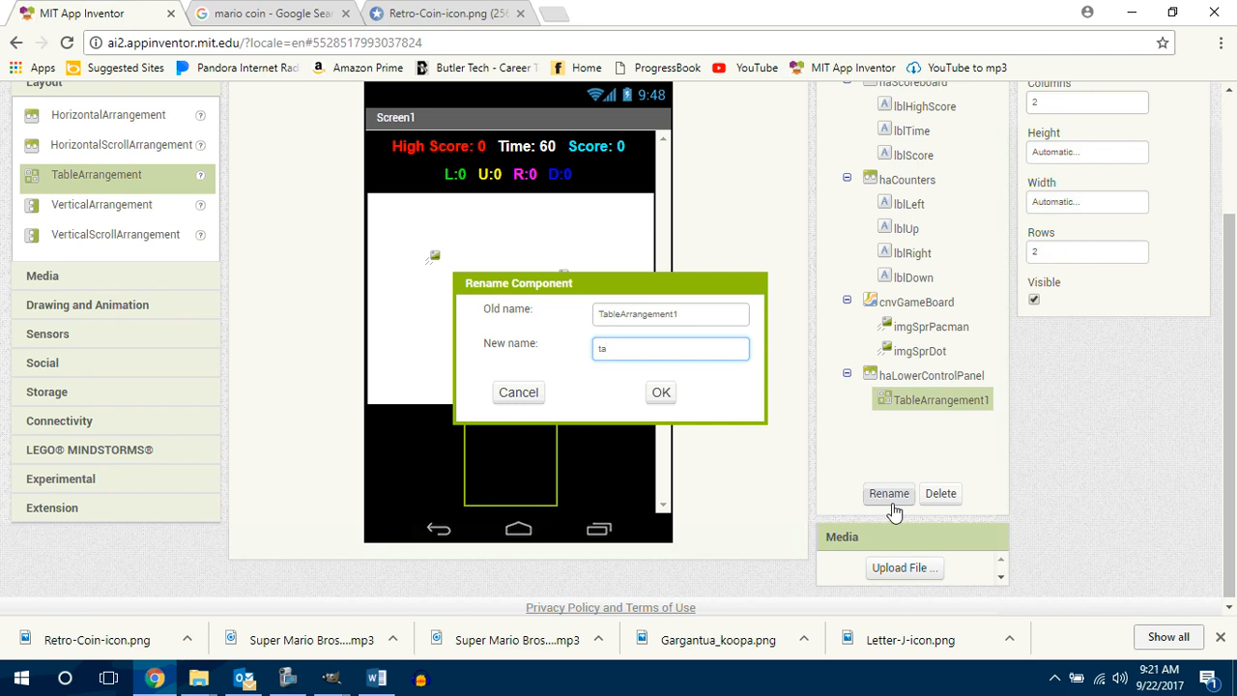
text(MovePanel)
key(Return)
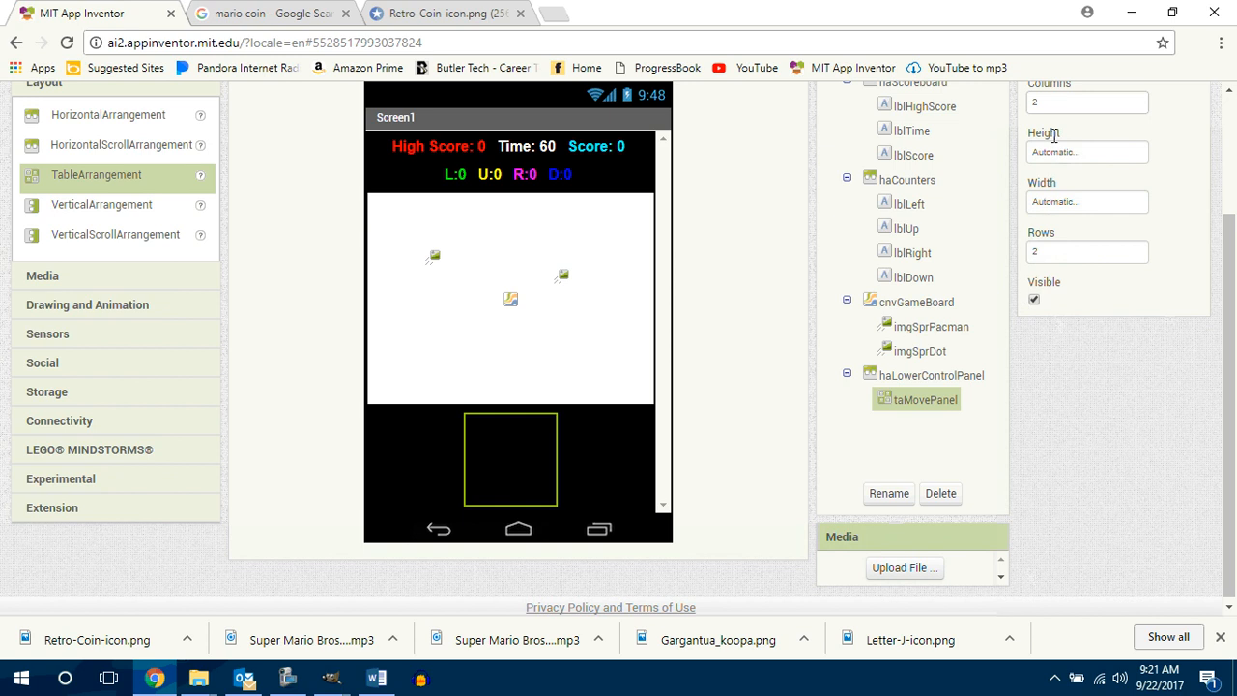
Step: Set the taMovePanel table arrangement to 3 columns and 3 rows
click(1057, 101)
key(BackSpace)
text(3)
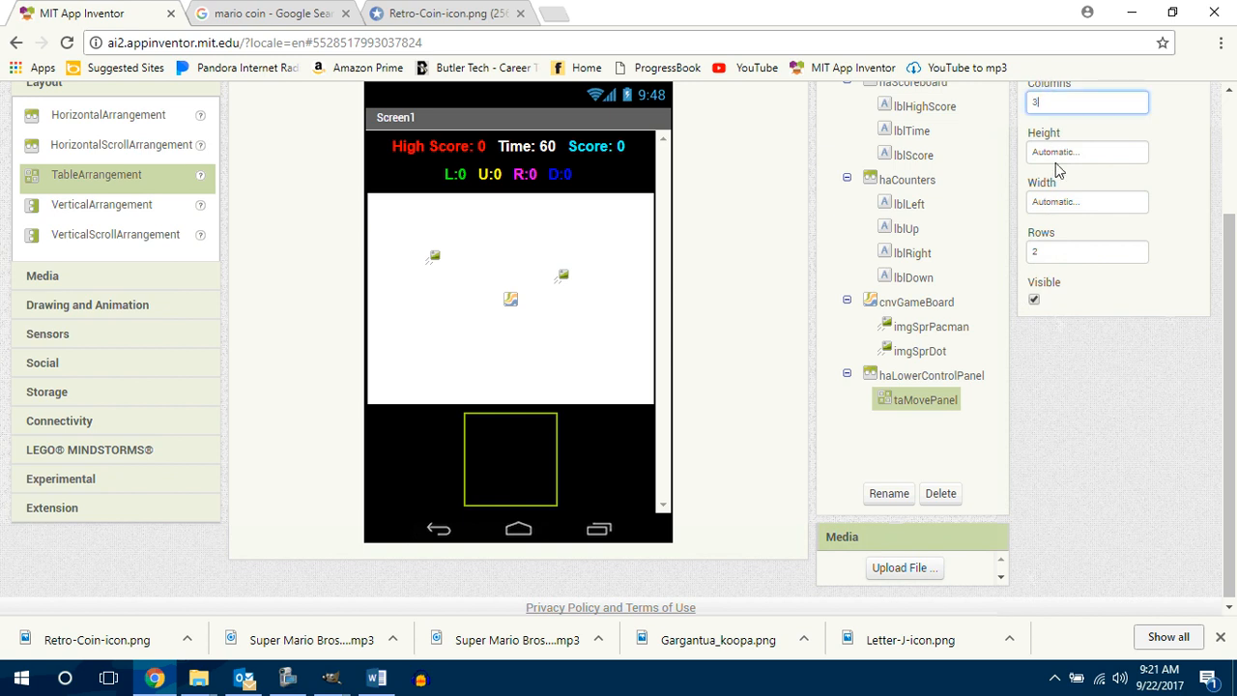
click(1032, 253)
key(BackSpace)
text(3)
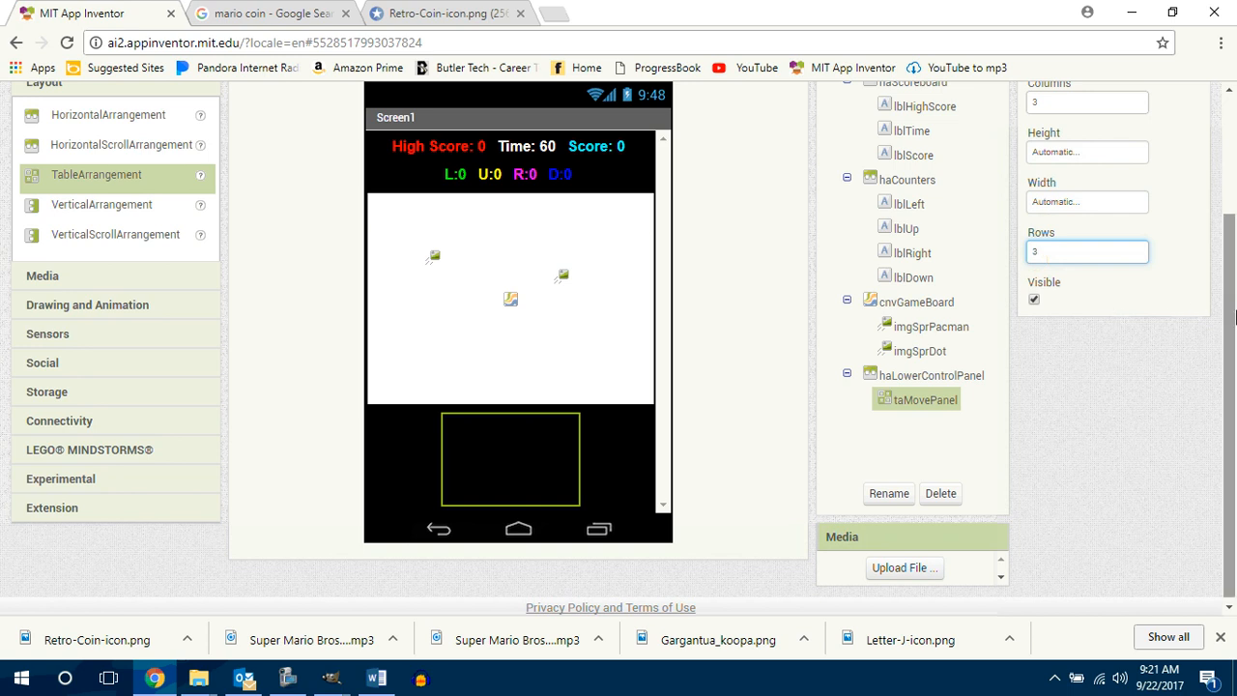
Step: Add five buttons to taMovePanel in a cross: three down the middle column and one on each side of the middle row
drag(1232, 317, 1234, 281)
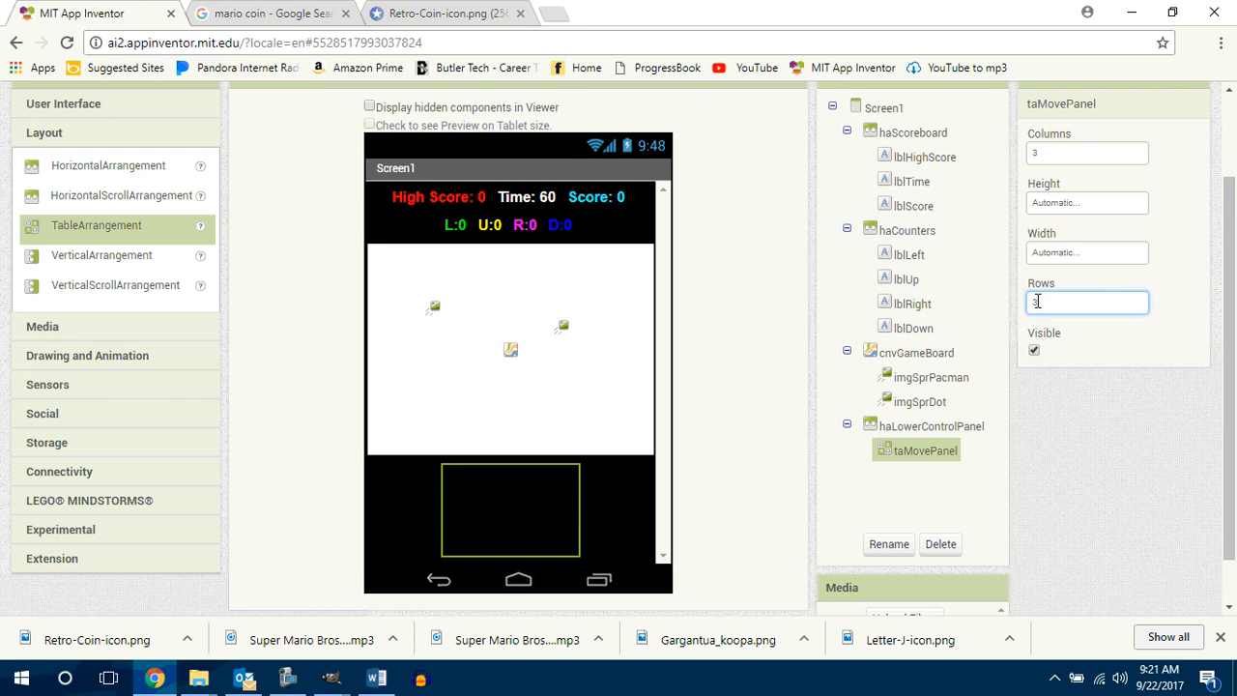
click(92, 108)
drag(81, 150, 519, 456)
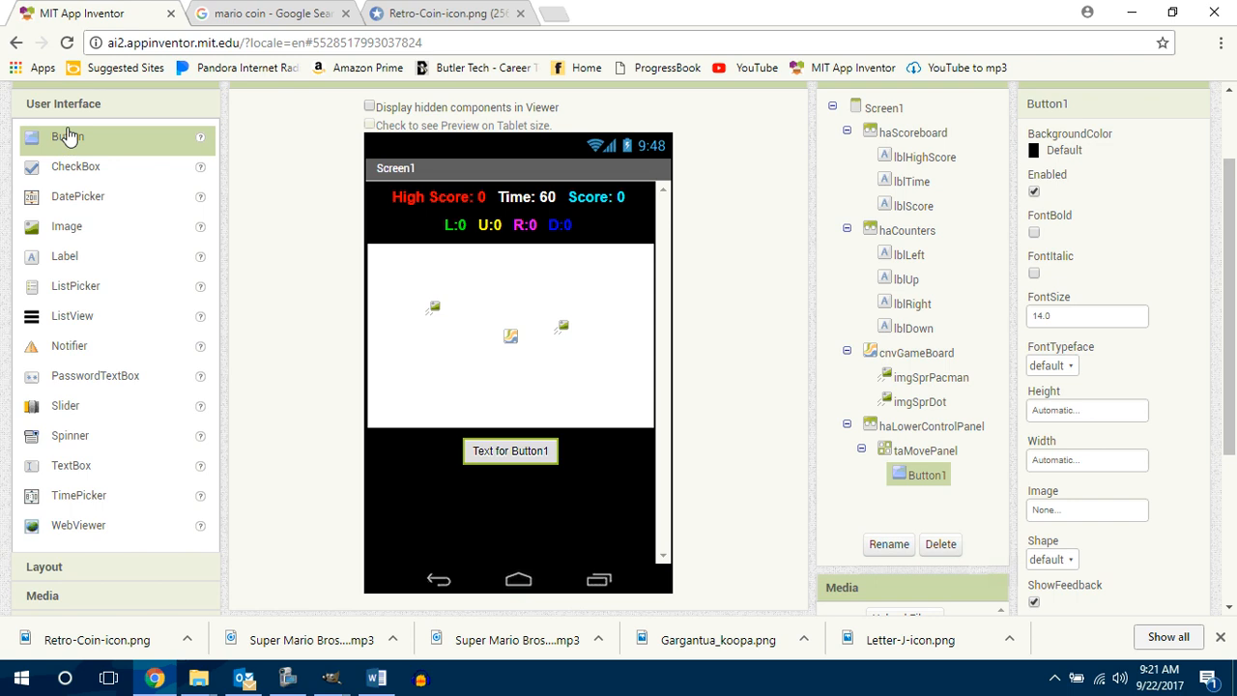
drag(68, 137, 522, 489)
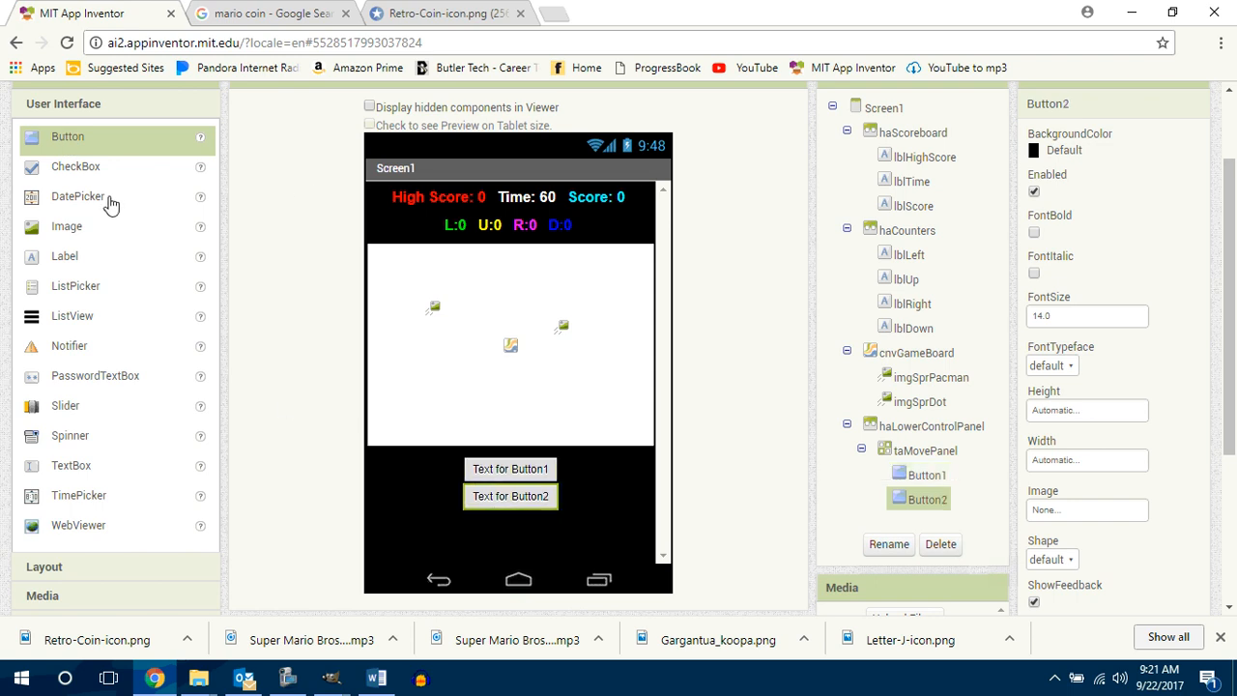
drag(73, 143, 491, 547)
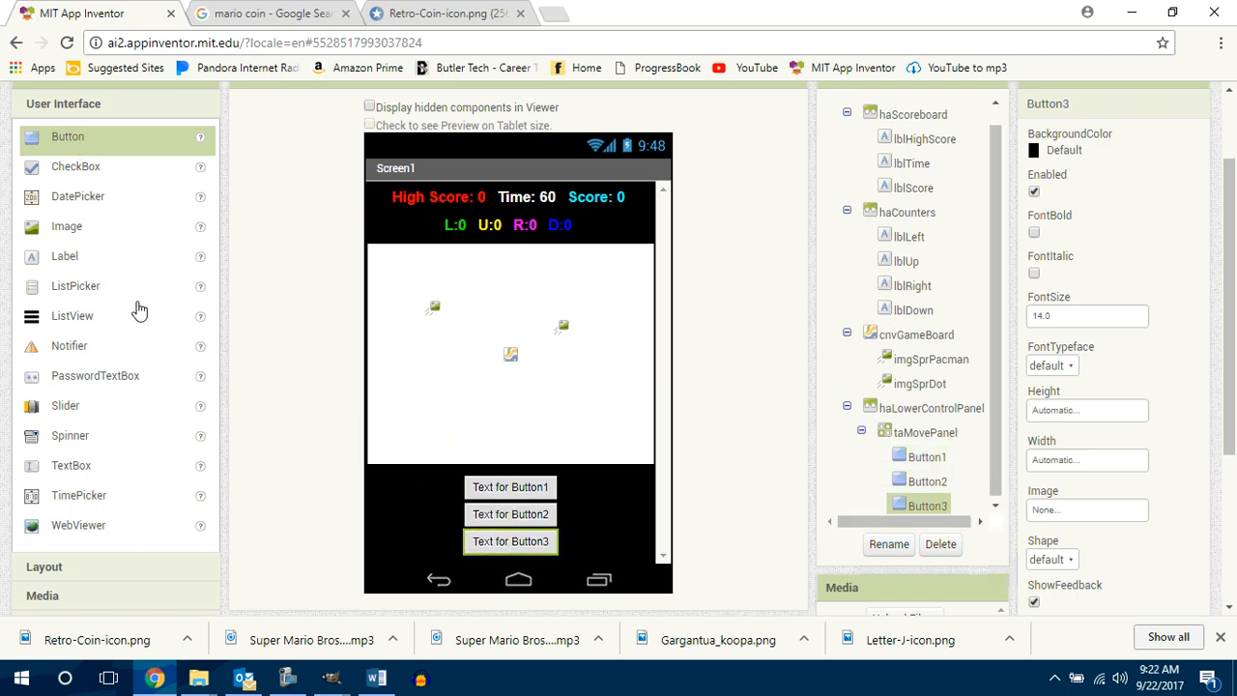
mouse_move(48, 142)
mouse_down()
mouse_move(96, 161)
mouse_move(432, 522)
mouse_up()
drag(65, 143, 608, 519)
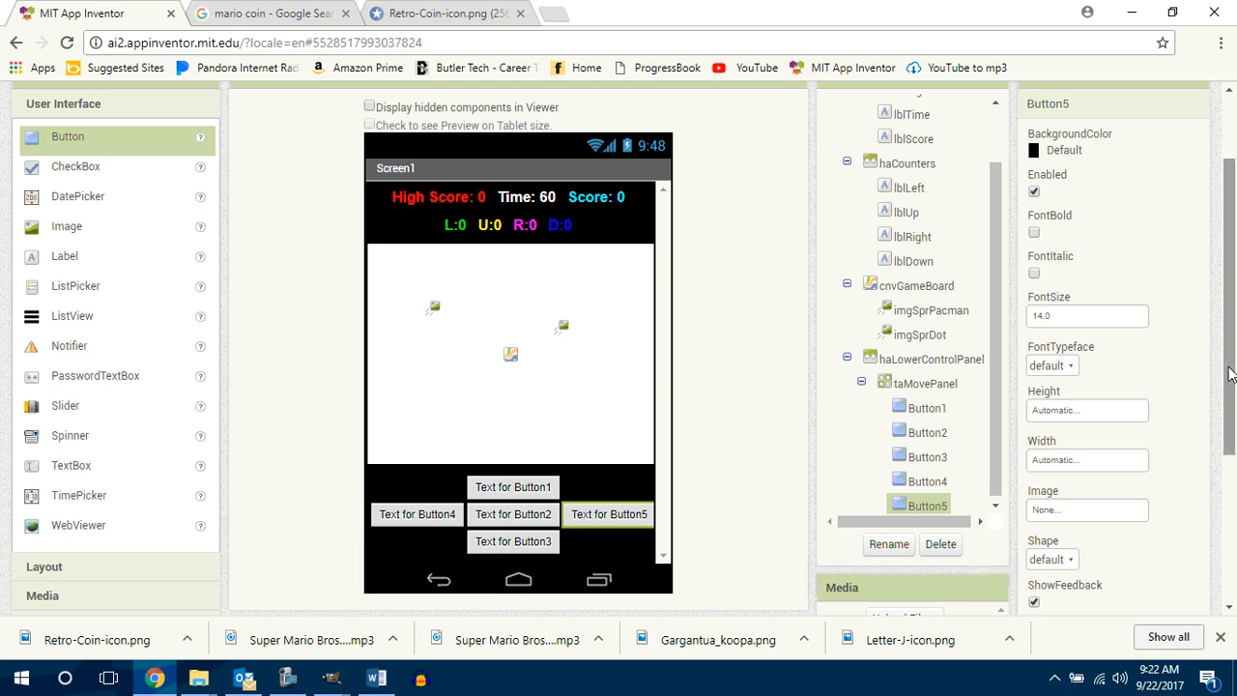
Step: Rename Button1, the upper button of the cross in taMovePanel, as btnUp
scroll(1230, 370, down, 1)
click(928, 365)
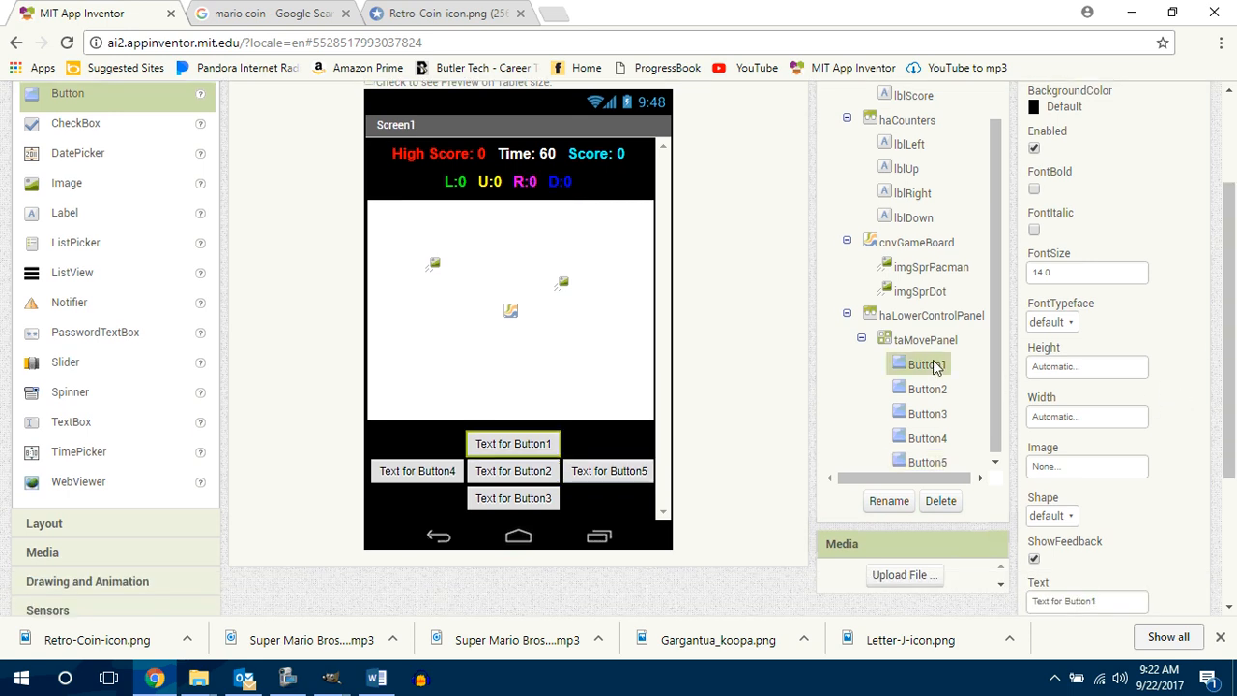
click(893, 503)
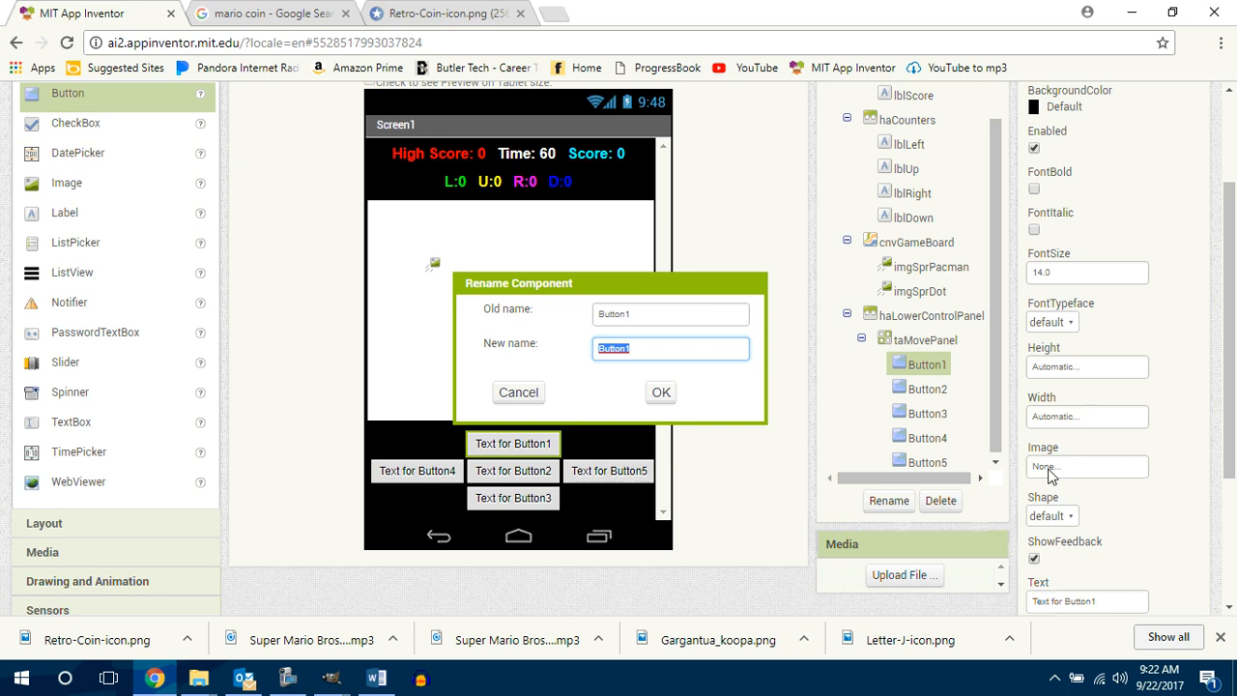
text(bty)
key(Return)
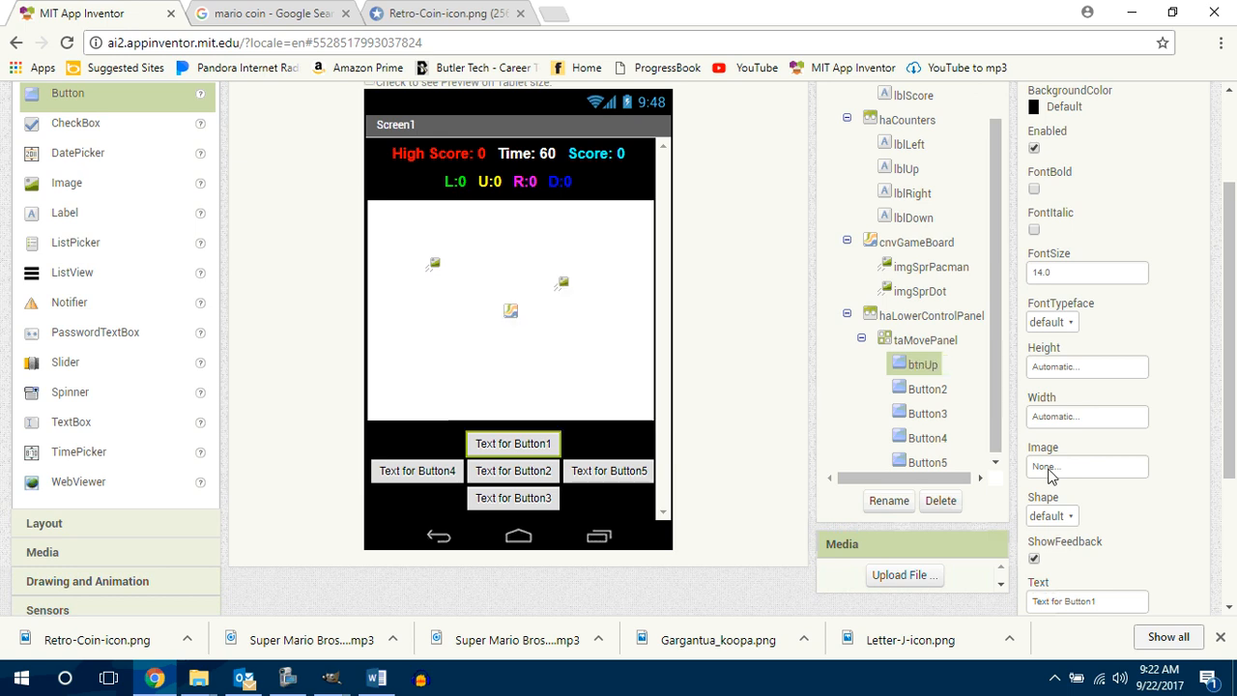
Step: Set the height and width of btnUp to 24 pixels each
click(1068, 370)
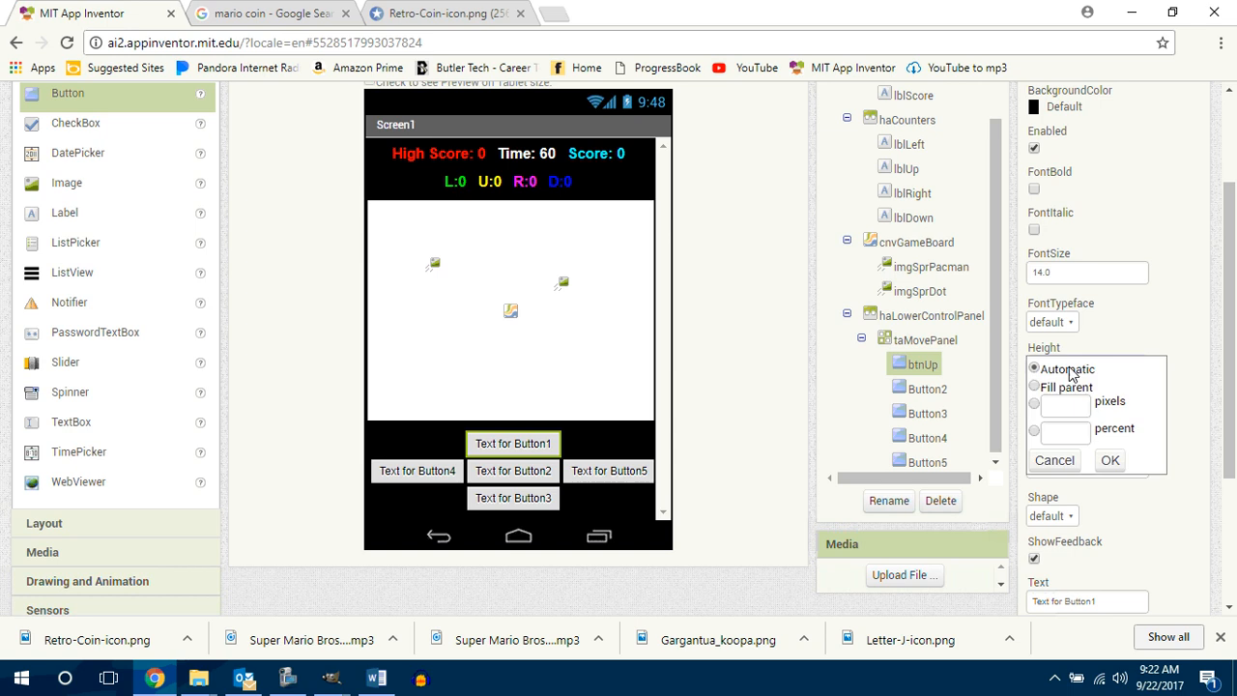
click(1069, 408)
text(24)
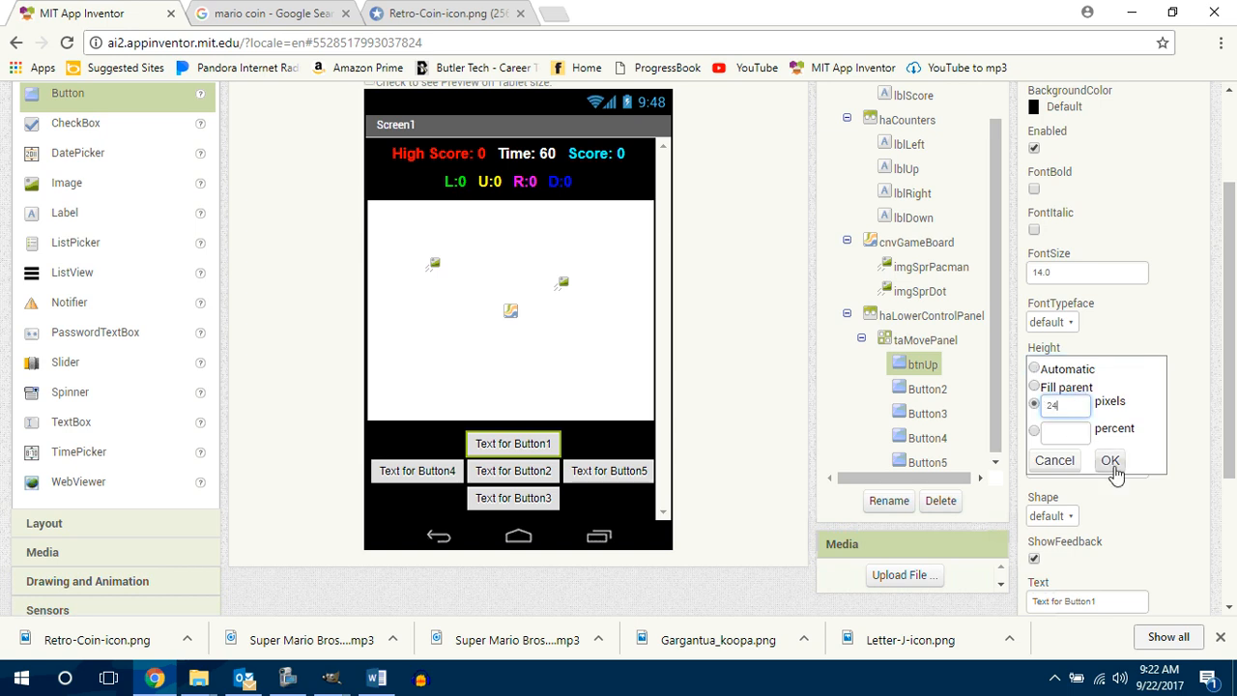
click(1109, 460)
click(1073, 417)
click(1081, 454)
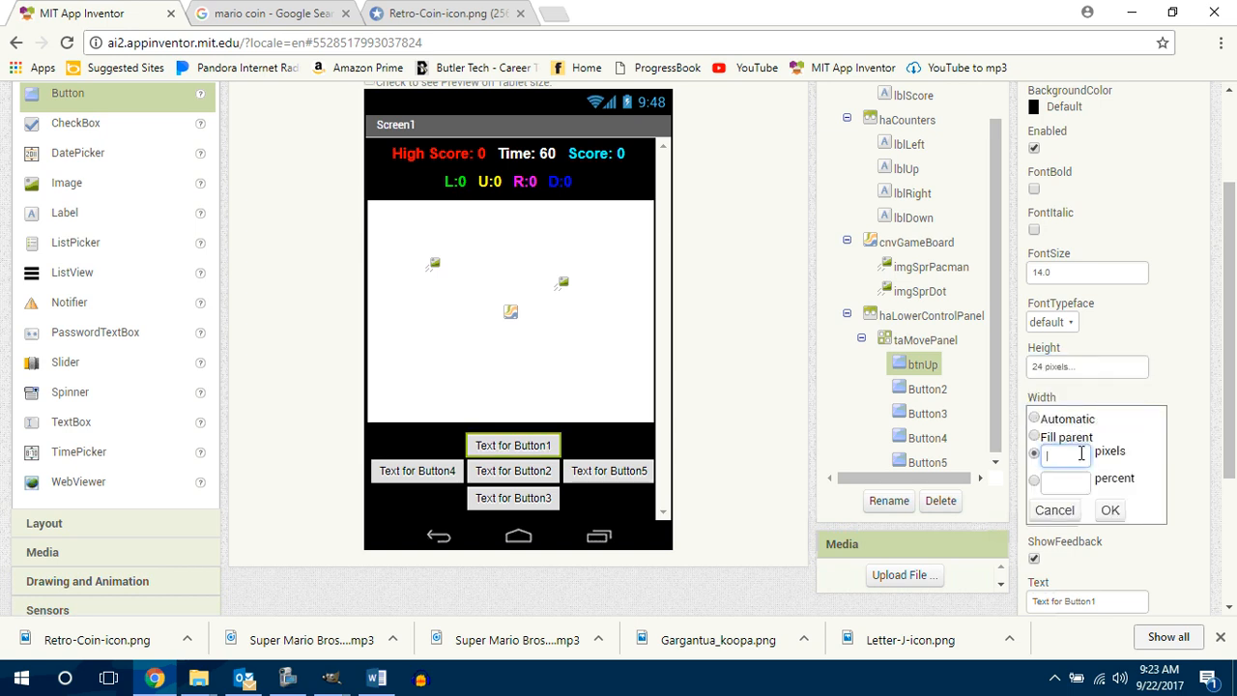
text(24)
click(1110, 509)
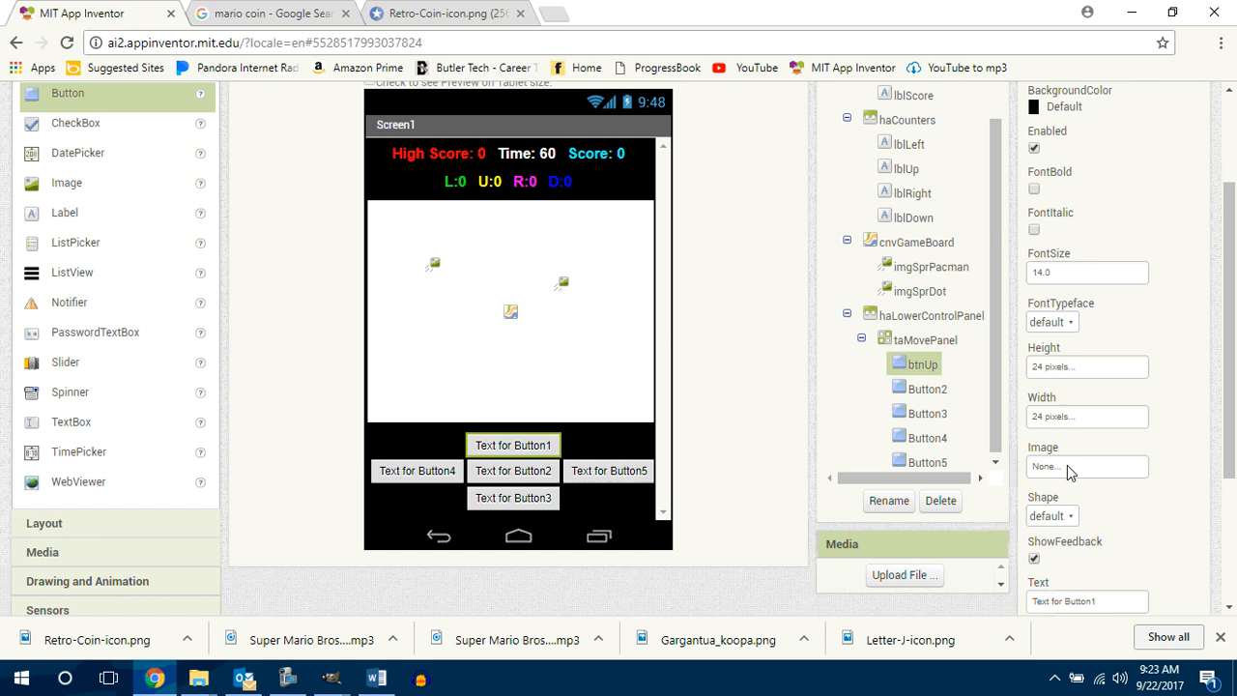
Step: Give btnUp an oval shape and clear its text
click(1063, 519)
click(1056, 493)
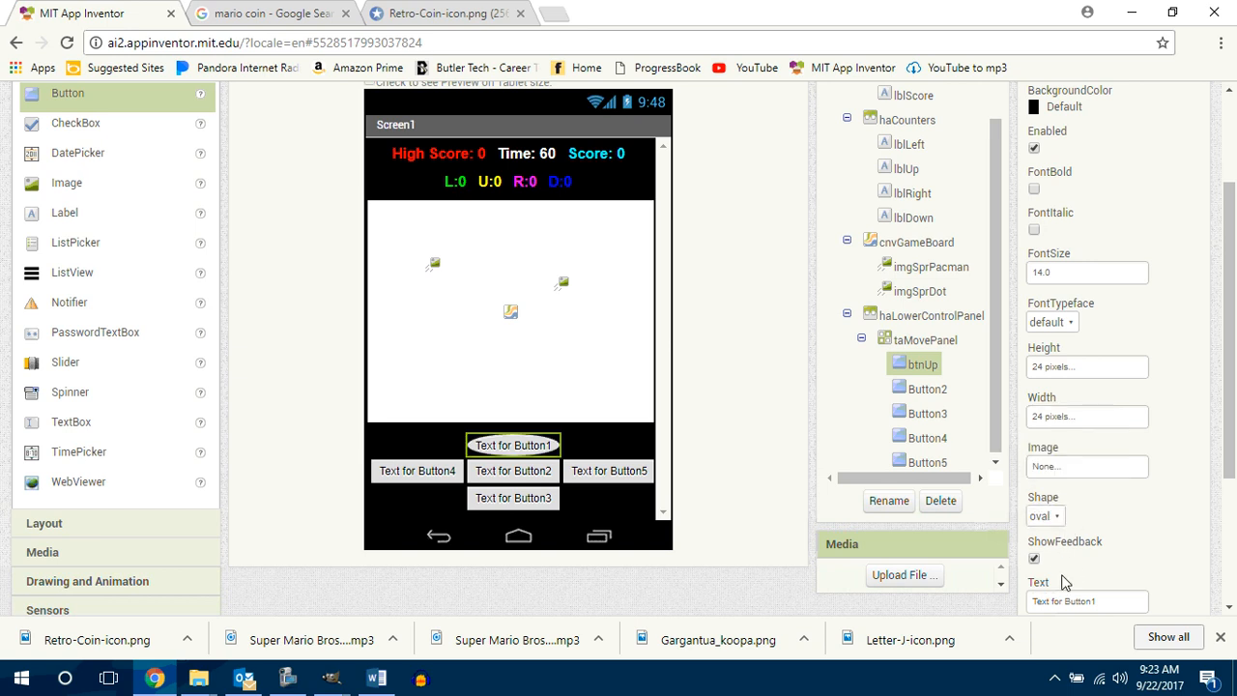
scroll(1092, 603, down, 2)
drag(1114, 430, 1000, 428)
key(BackSpace)
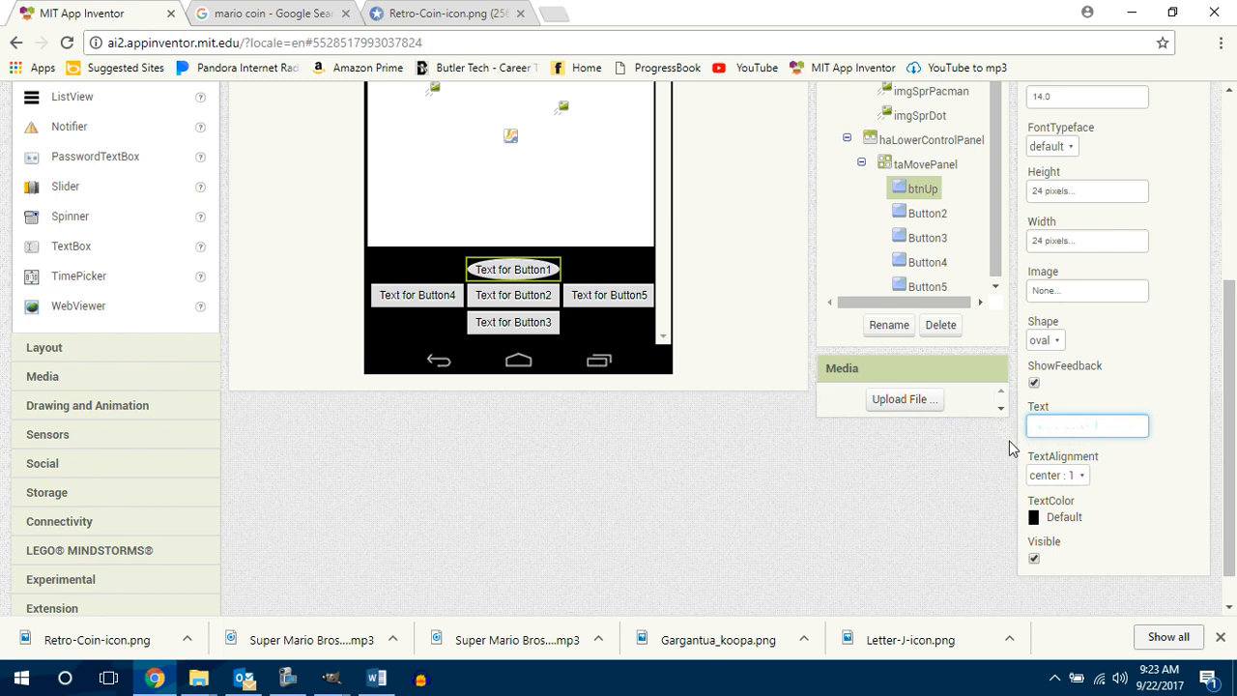
key(Return)
click(513, 298)
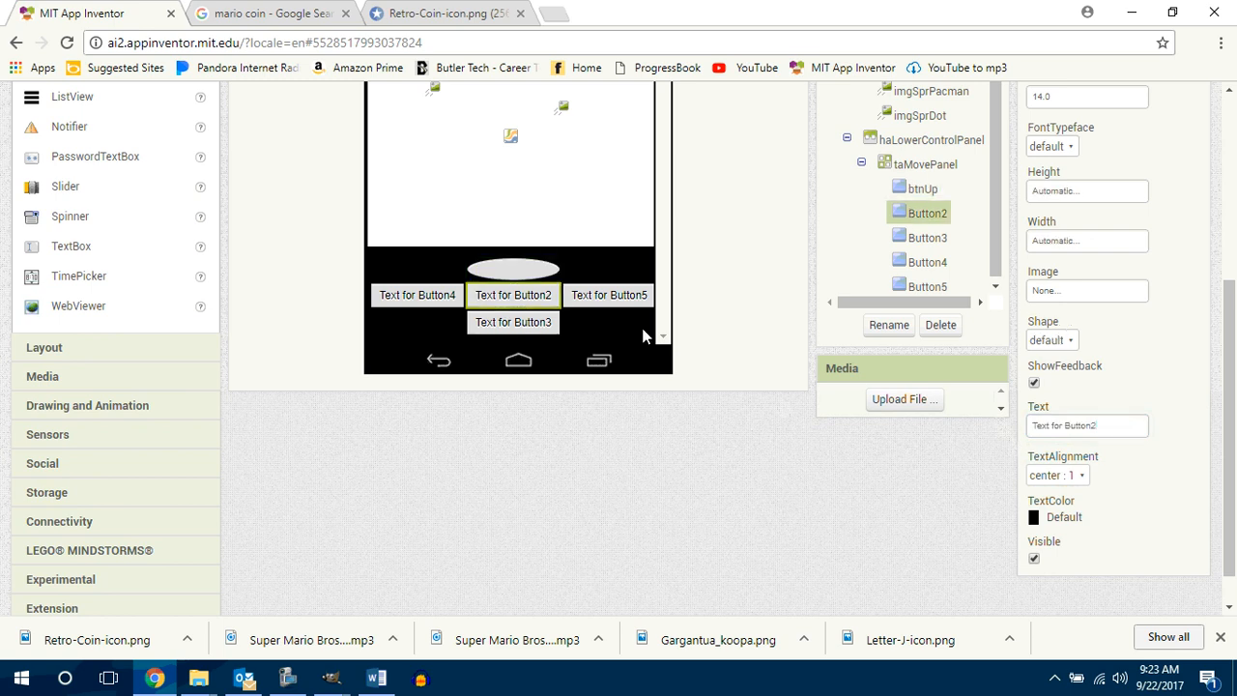
click(889, 329)
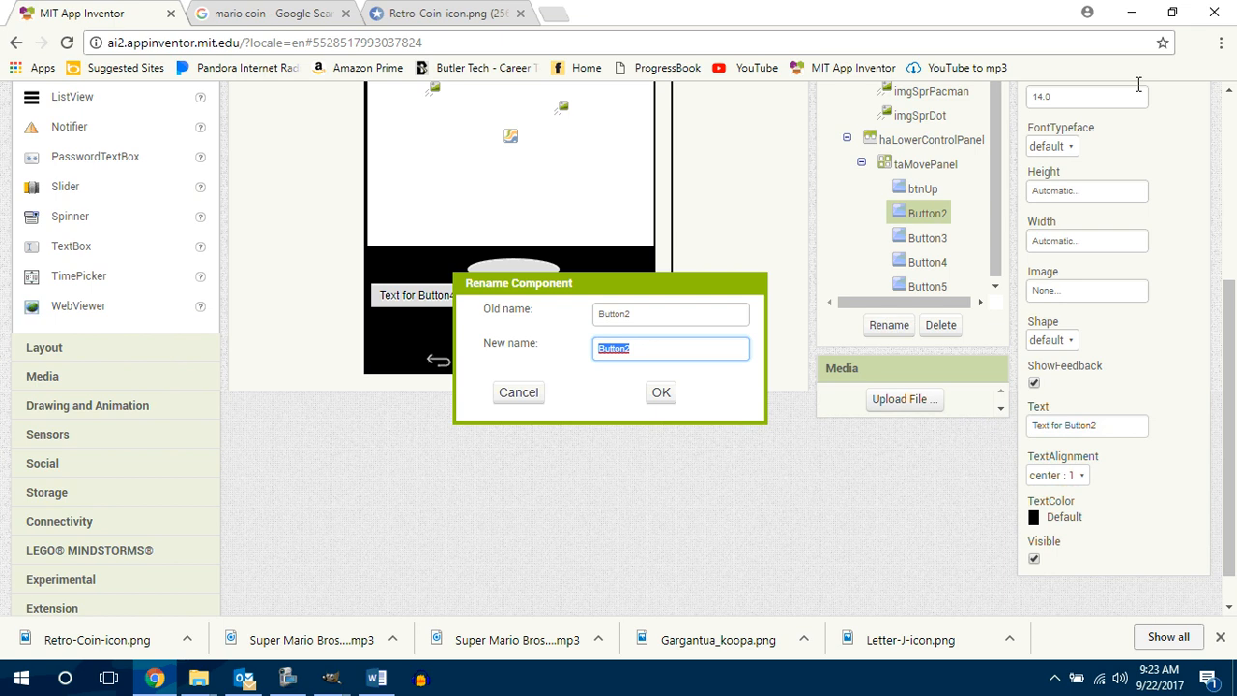
text(btn)
click(518, 392)
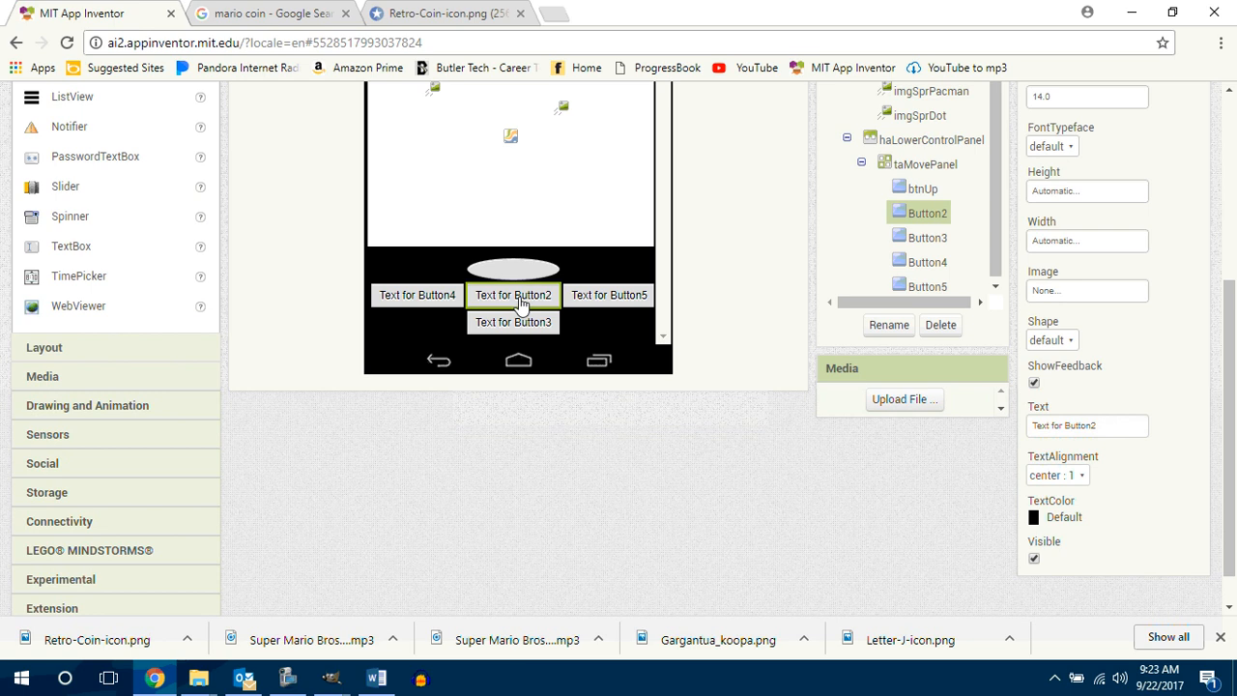
Step: Delete Button2 from the center cell of taMovePanel
mouse_move(521, 303)
mouse_down()
mouse_move(527, 341)
mouse_move(521, 304)
mouse_up()
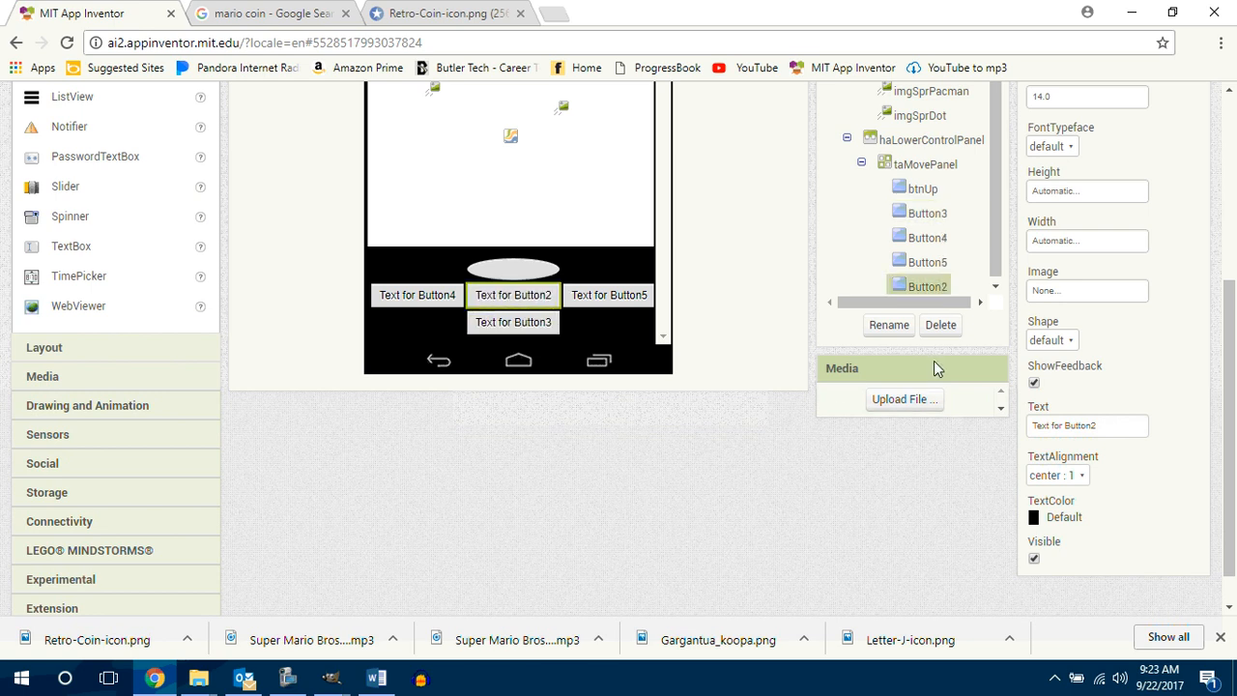
click(940, 325)
click(692, 161)
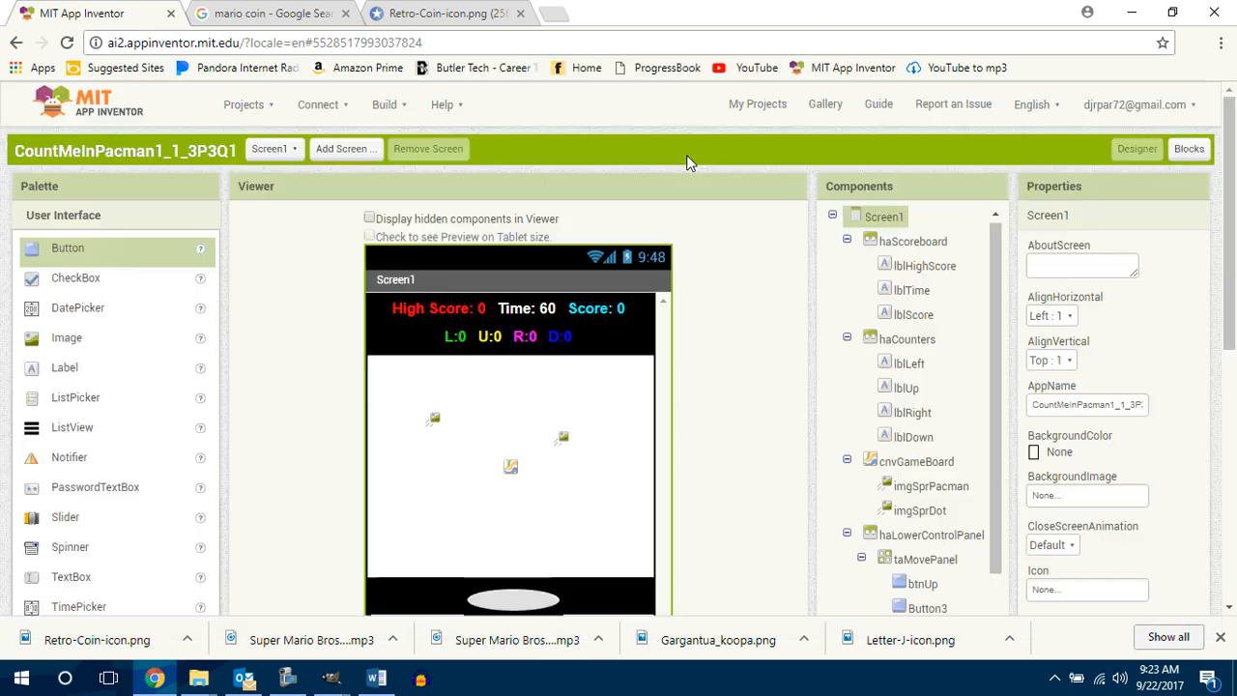
Step: Rename Button3, the lower button of the cross in taMovePanel, as btnDown
drag(1230, 290, 1229, 397)
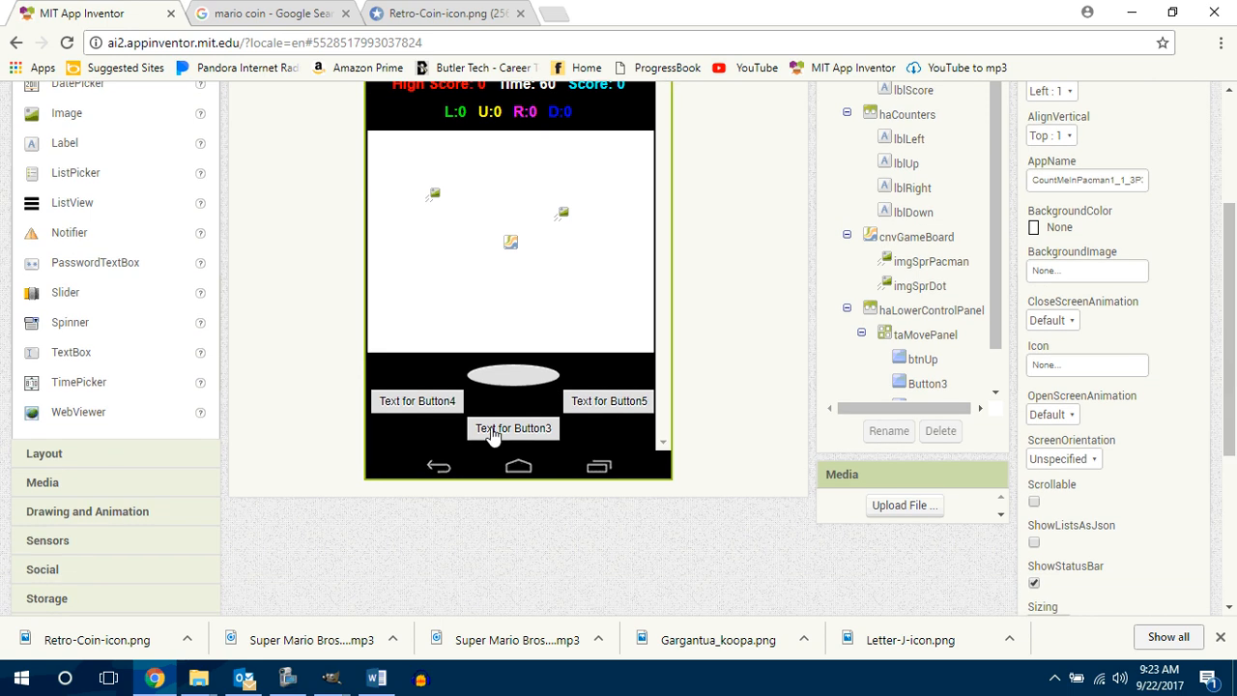
click(493, 432)
click(881, 432)
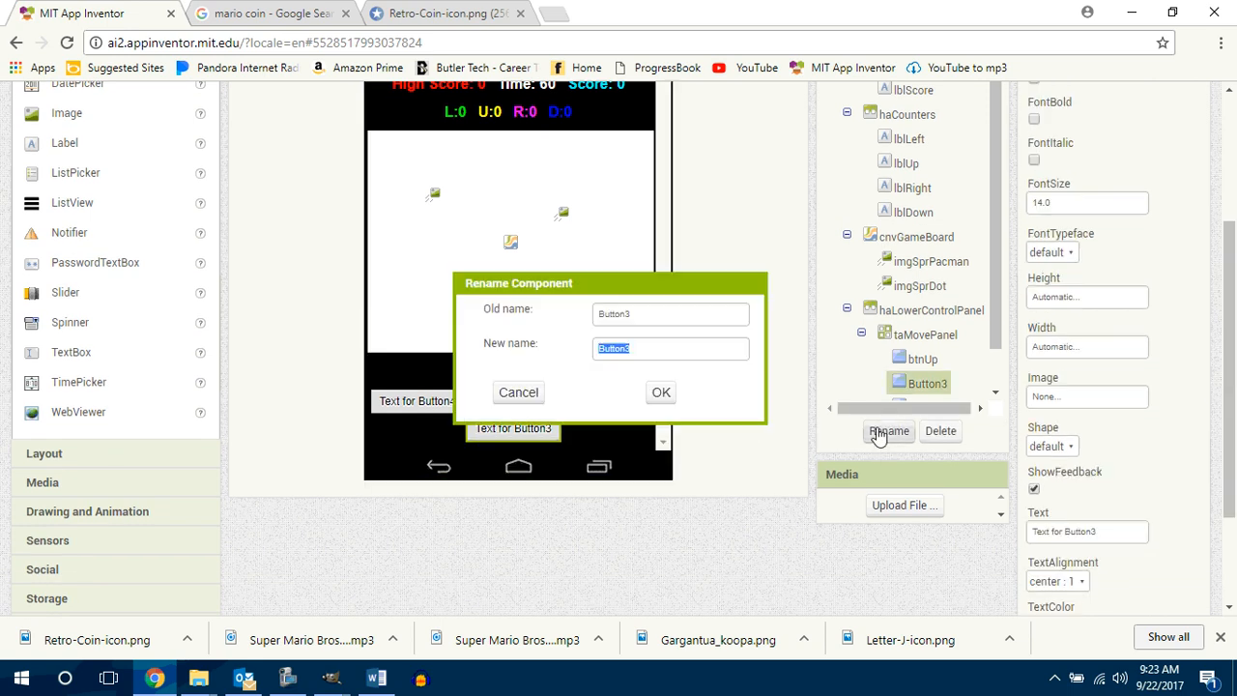
text(btnDown)
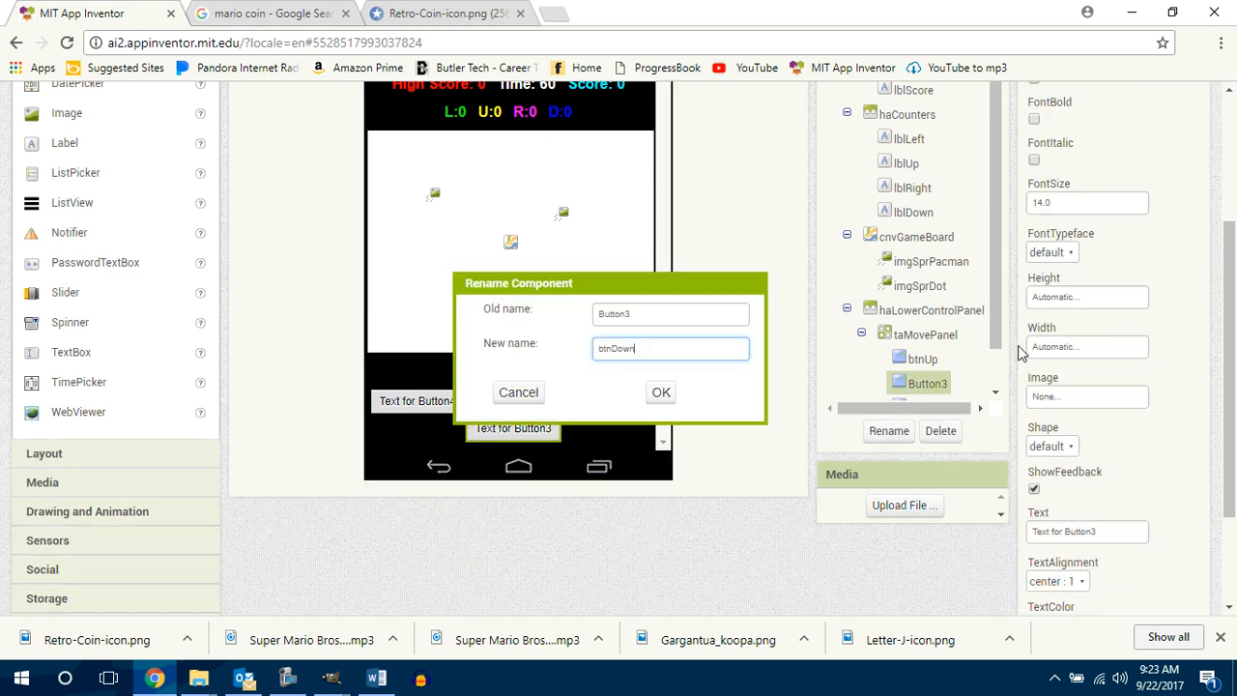
key(Return)
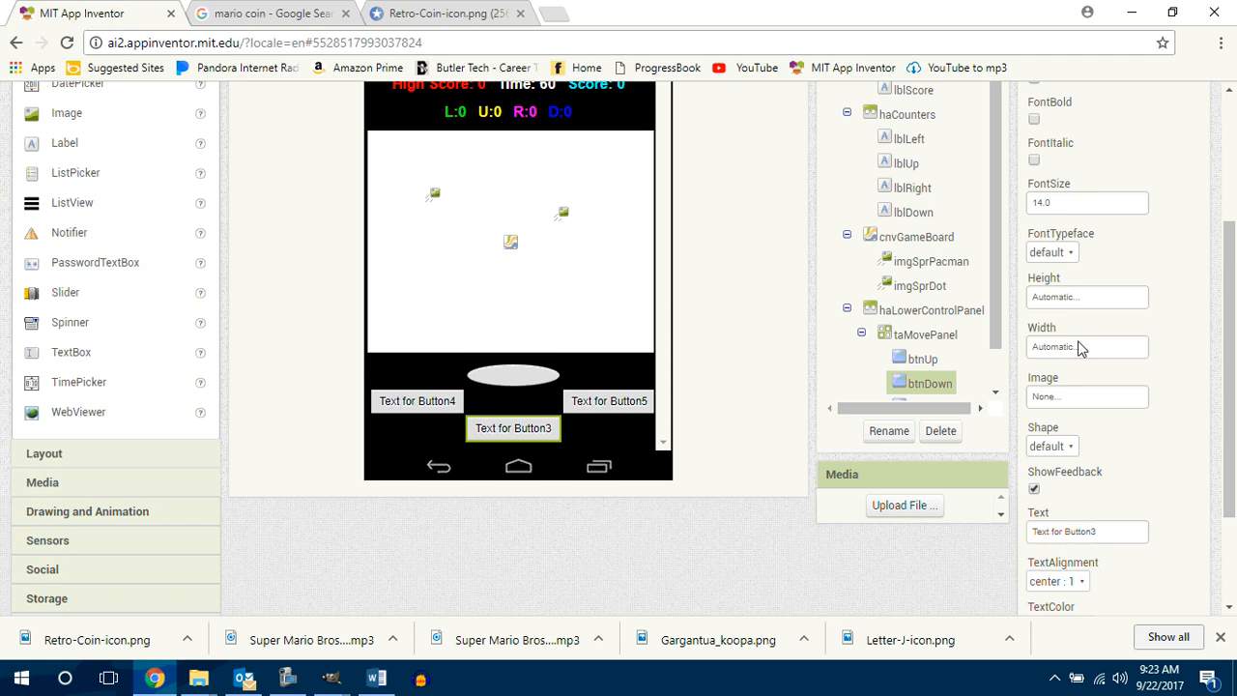
Step: Set the height and width of btnDown to 24 pixels each
click(1063, 300)
click(1069, 337)
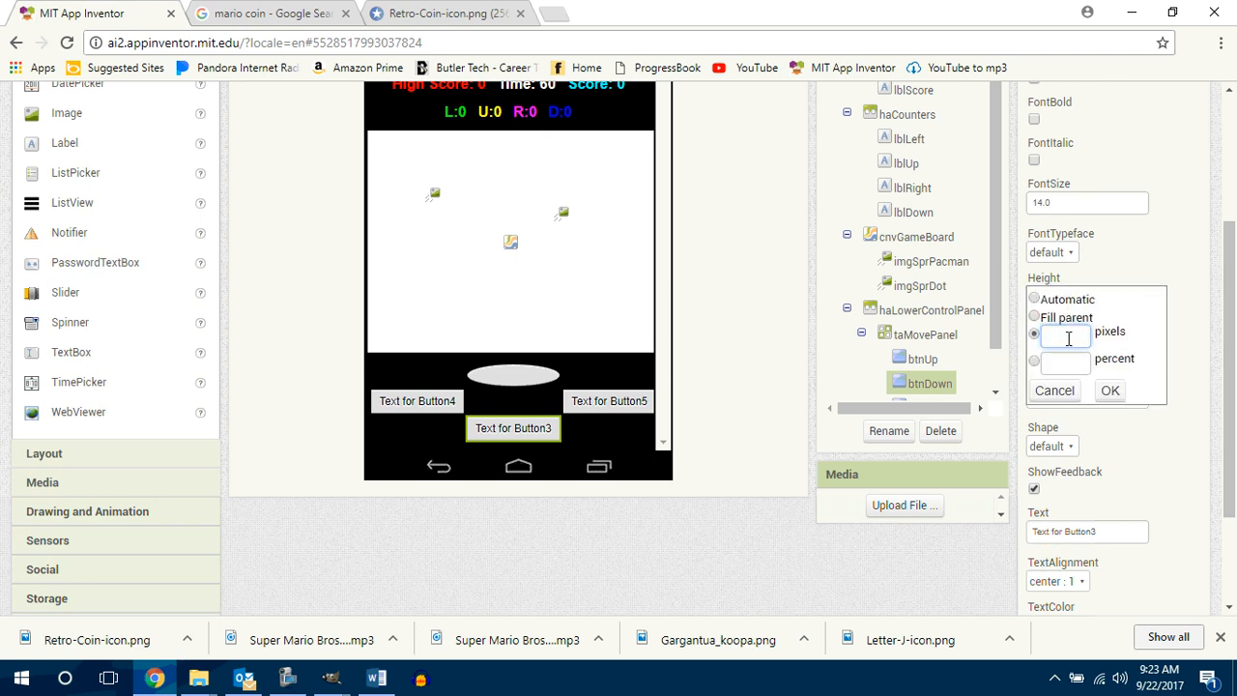
click(1109, 389)
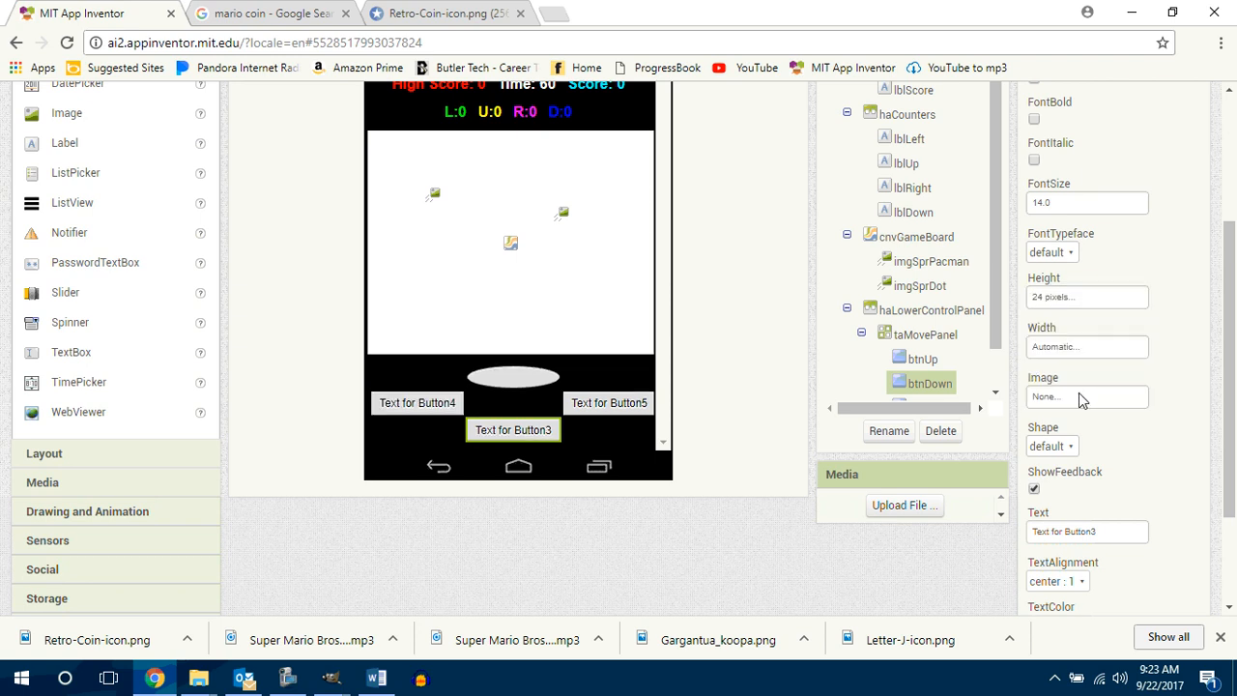
click(1072, 348)
click(1064, 385)
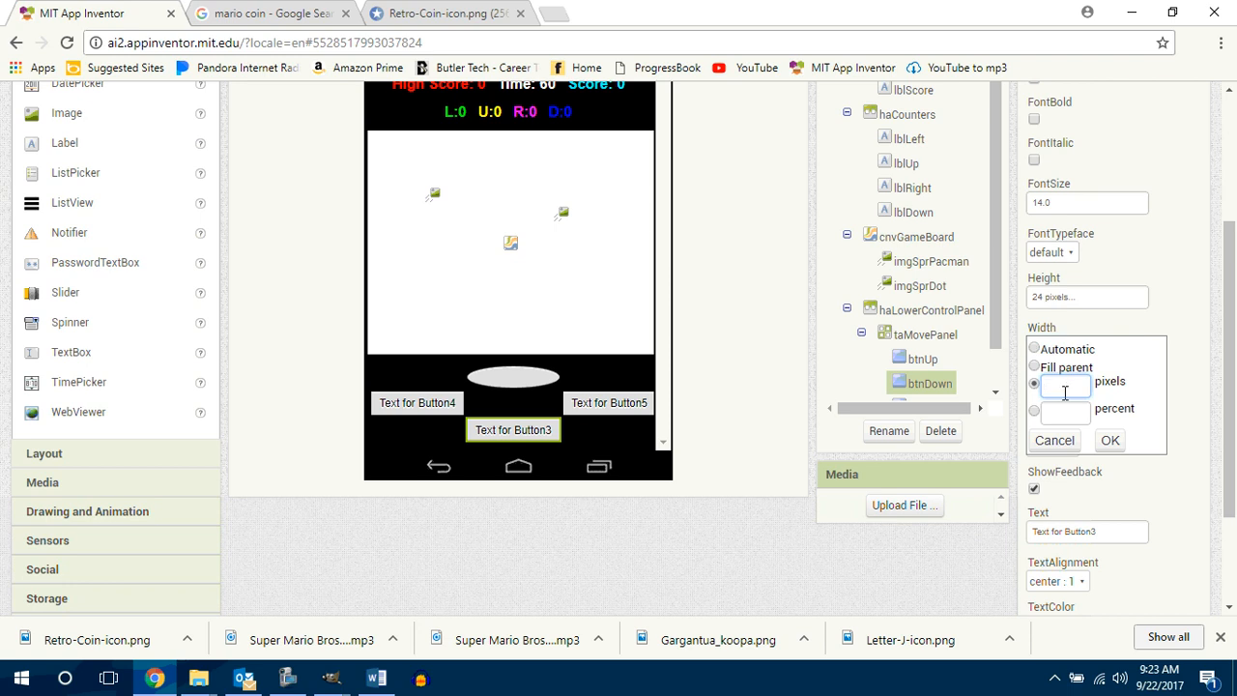
text(24 pixels...)
click(1109, 443)
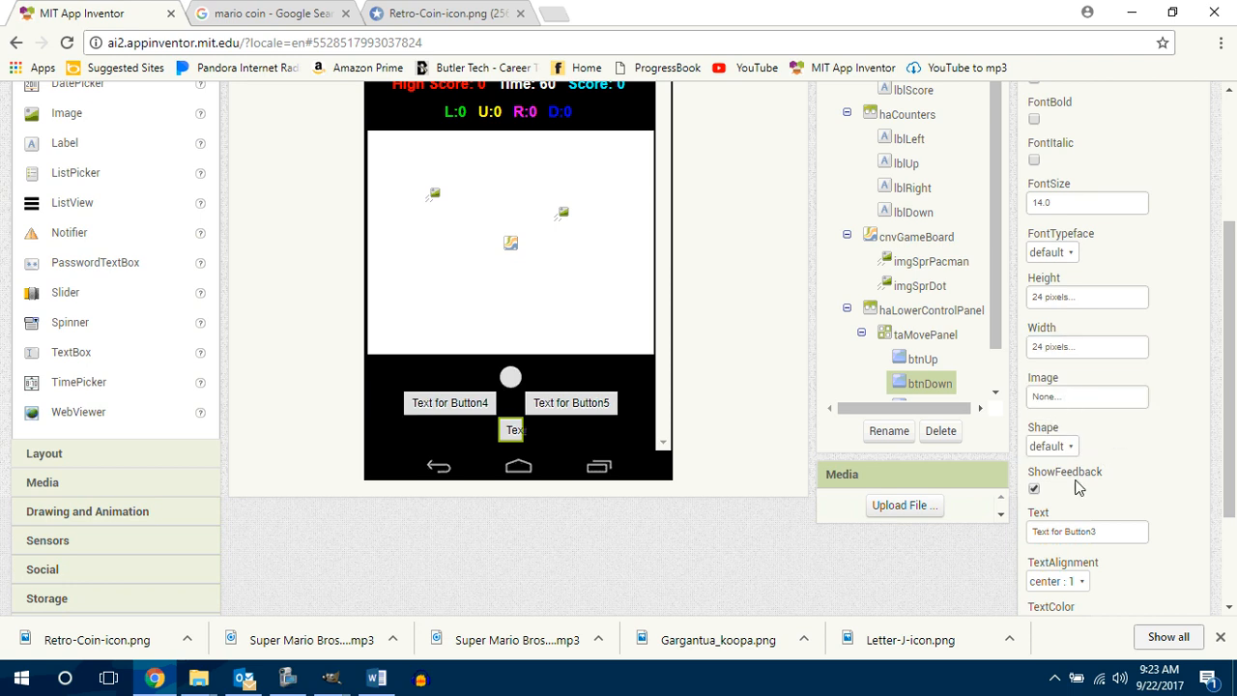
Step: Give btnDown an oval shape and clear its text
click(1054, 447)
click(1054, 538)
drag(1110, 531, 1005, 534)
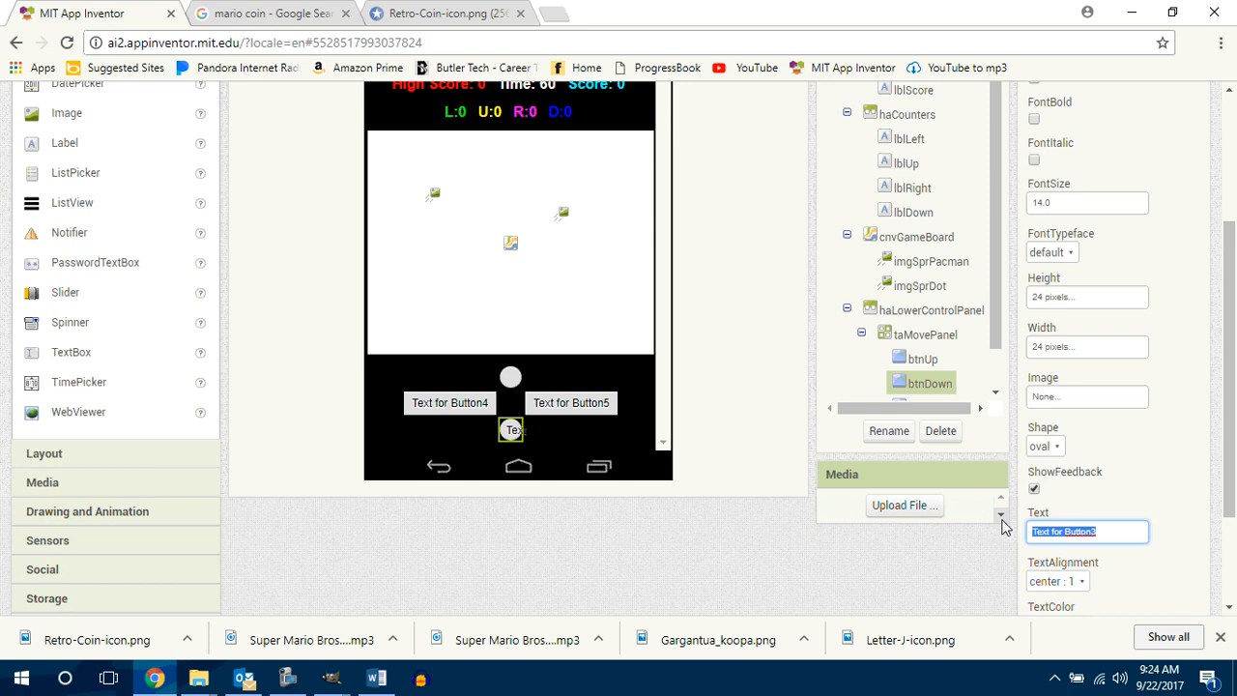
key(BackSpace)
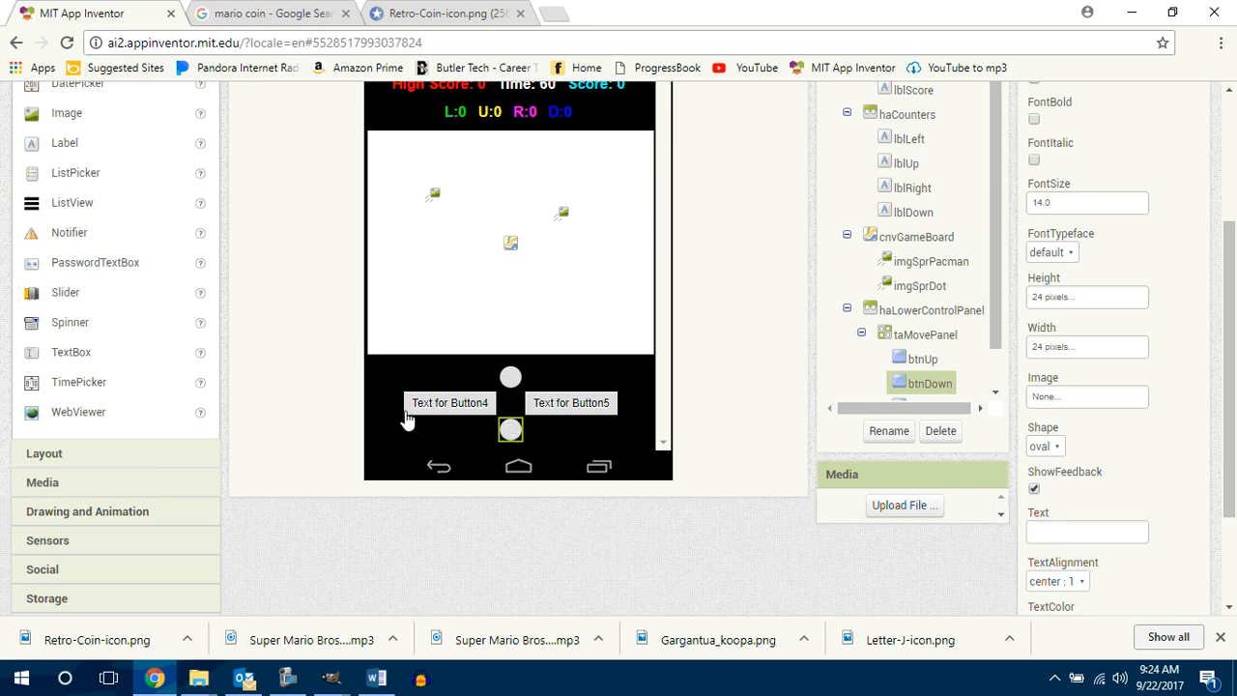
Step: Rename Button4, on the left side of the cross in taMovePanel, as btnLeft
click(438, 408)
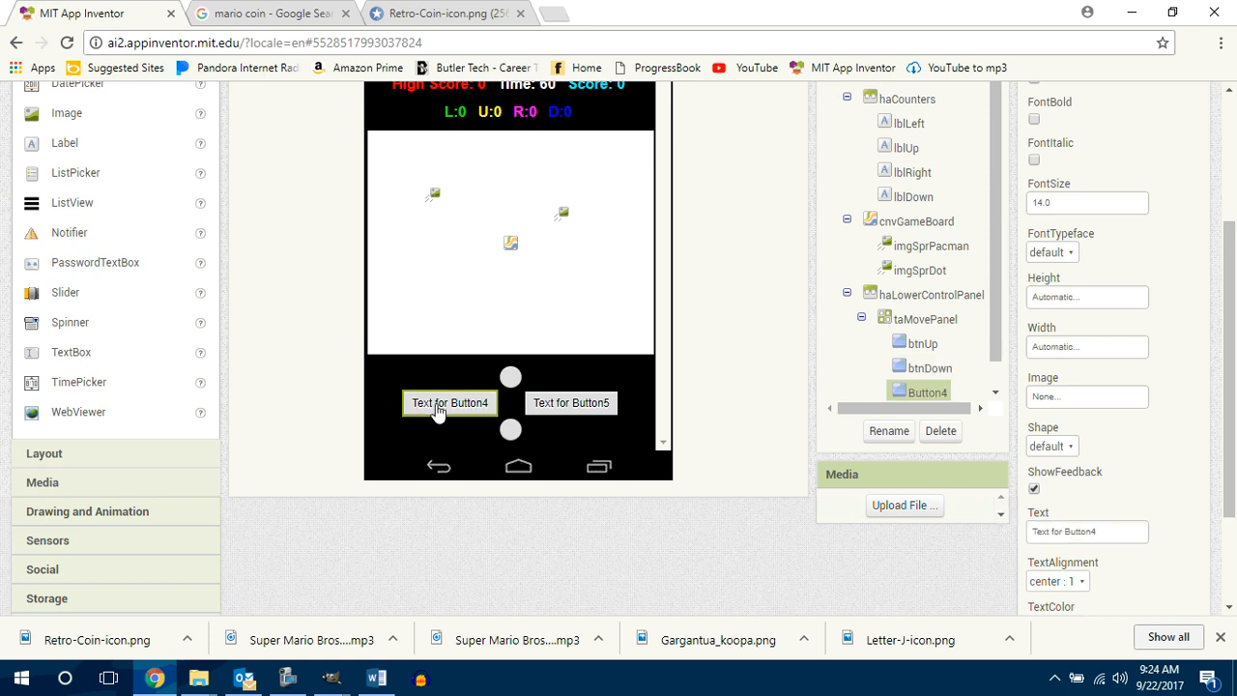
click(891, 431)
text(btnLeft)
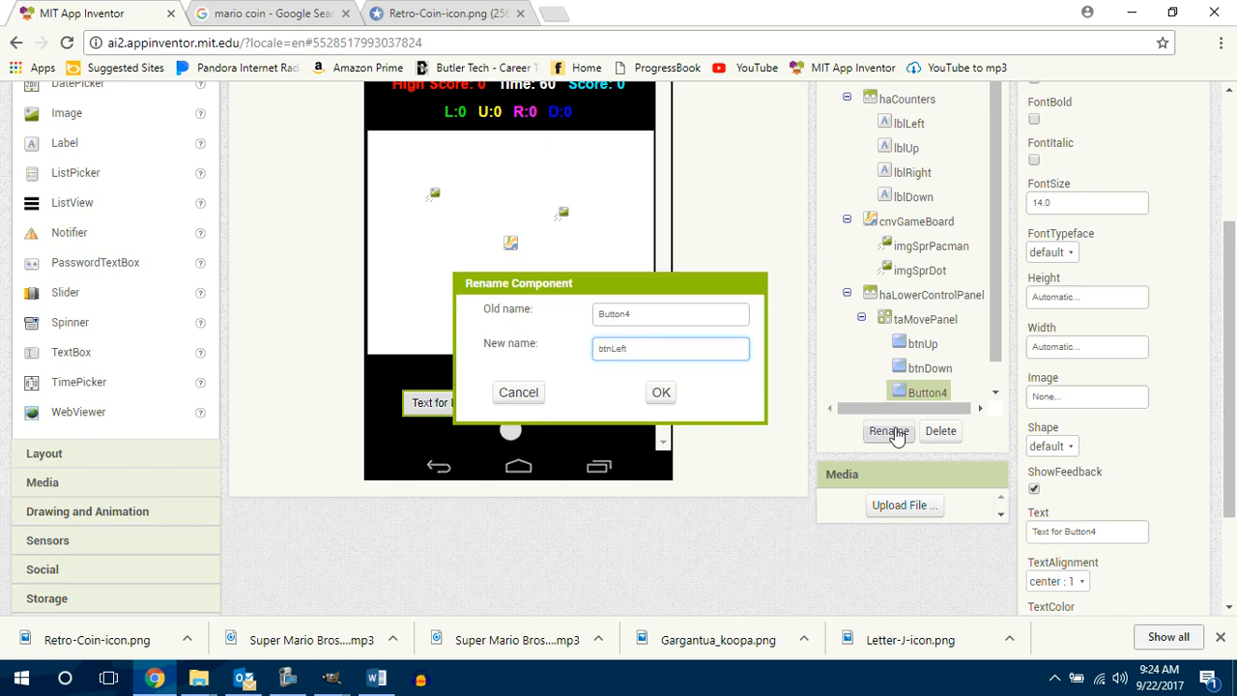
key(Return)
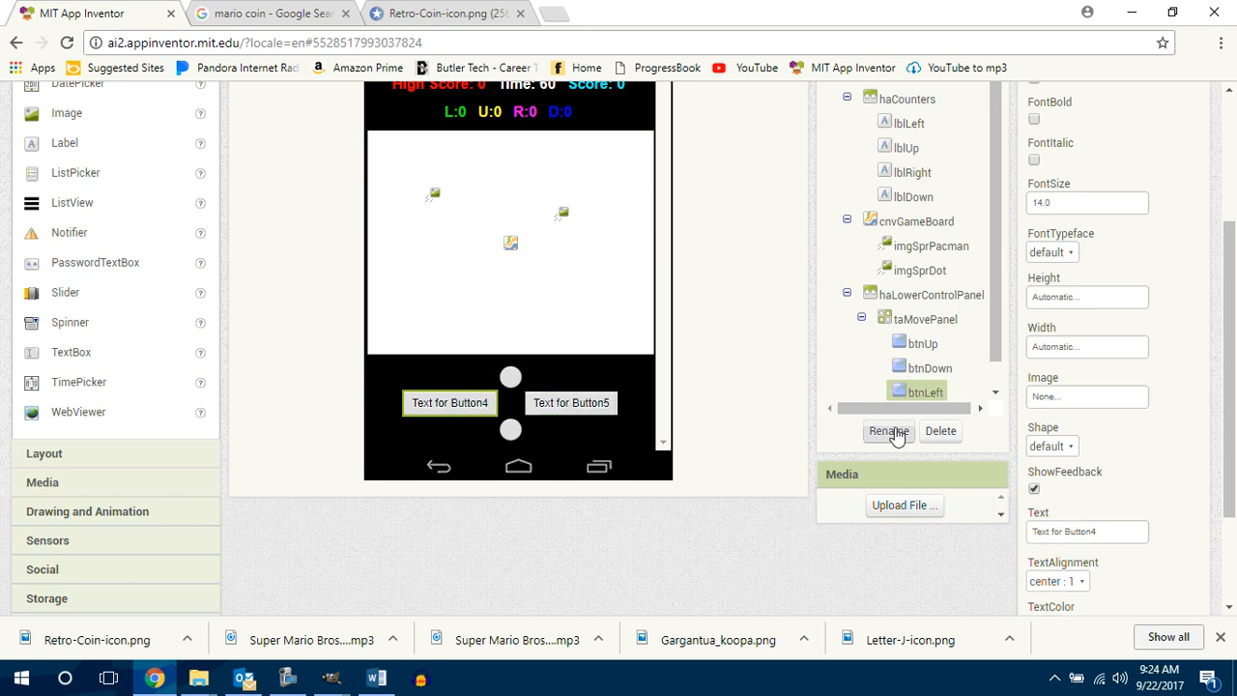
Step: Set the height and width of btnLeft to 24 pixels each
click(1083, 301)
click(1078, 334)
text(24)
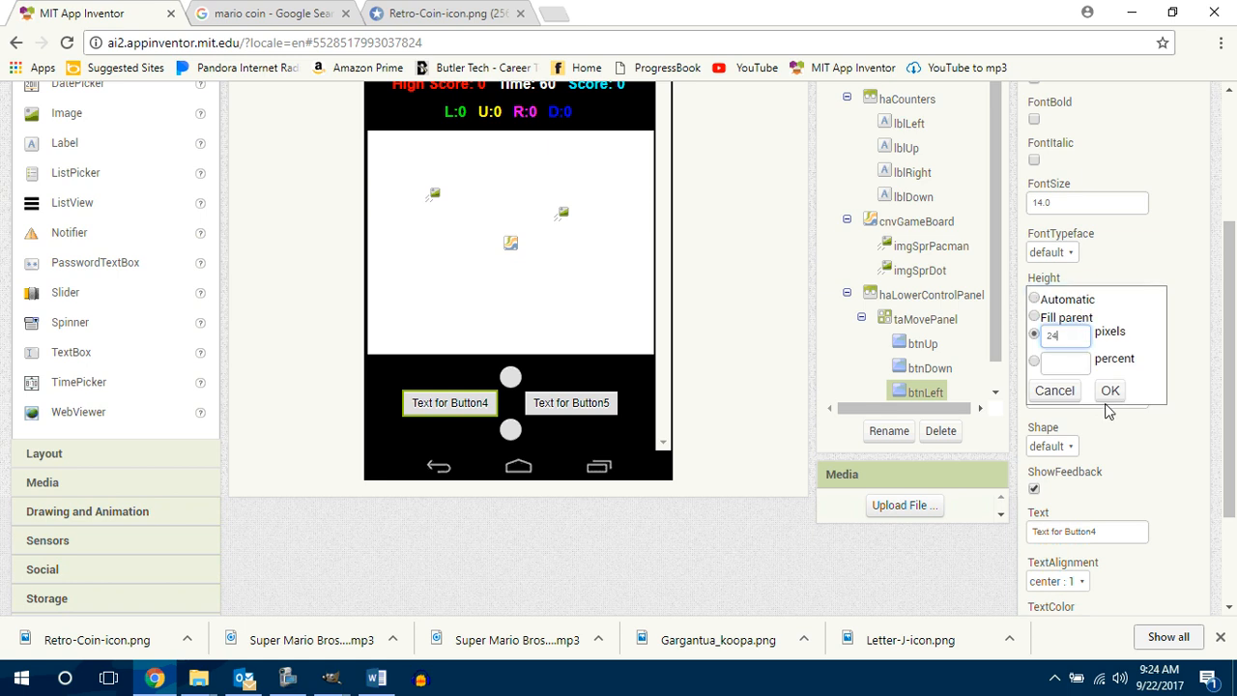
click(1109, 390)
click(1063, 346)
click(1067, 386)
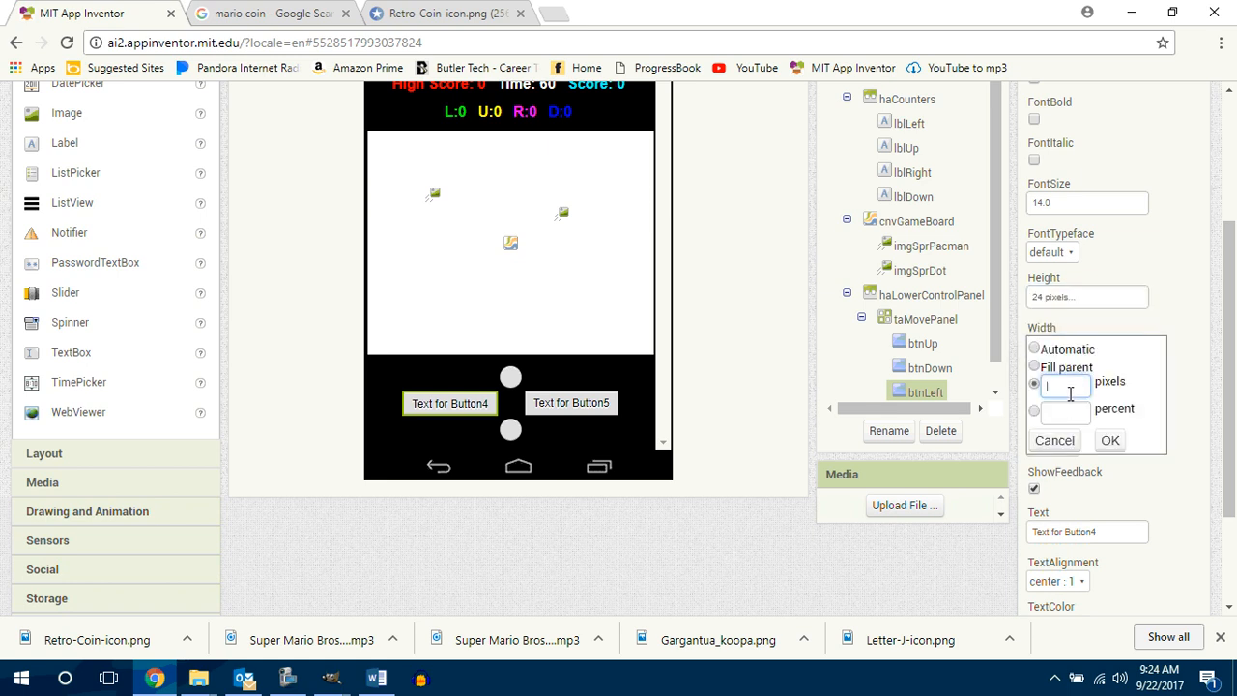
click(1109, 440)
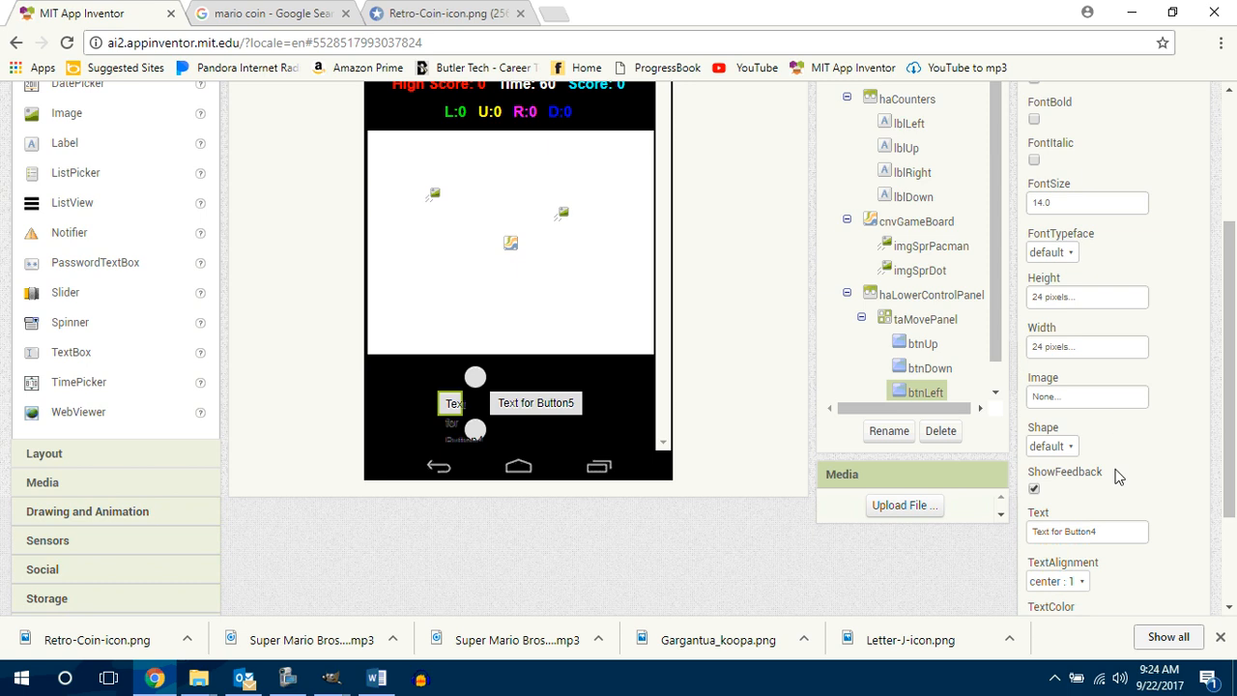
Step: Clear the text of btnLeft and give it an oval shape
click(1106, 533)
key(BackSpace)
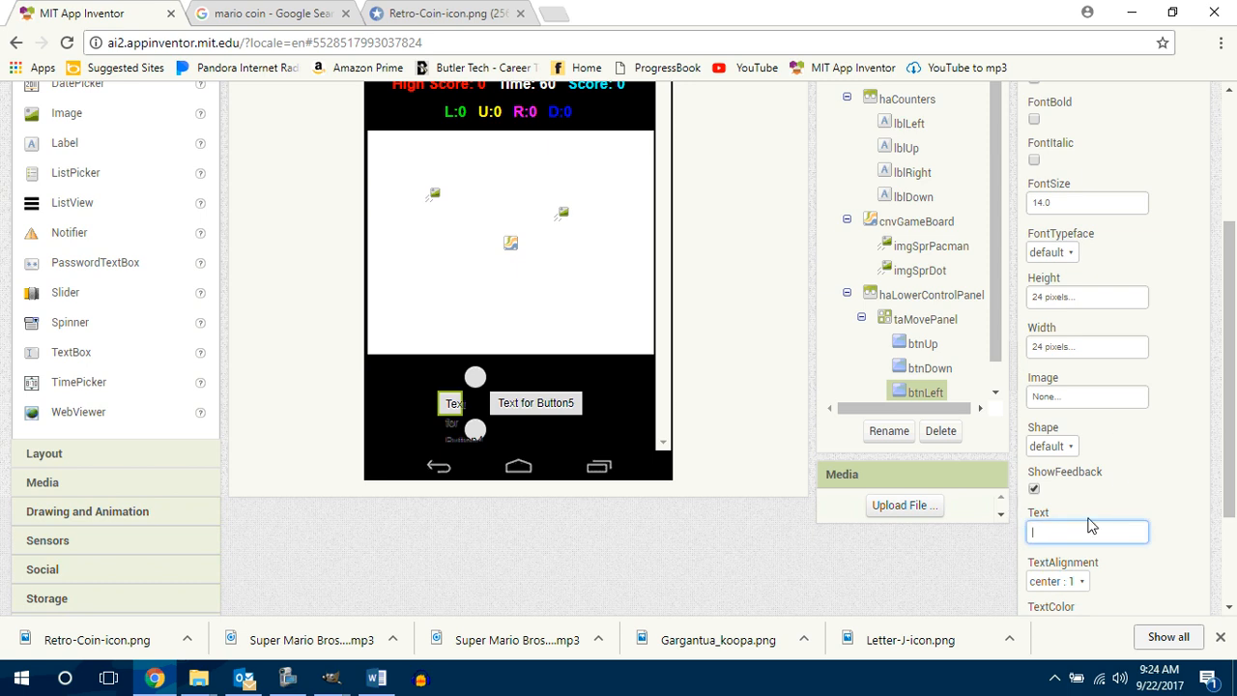
click(1071, 448)
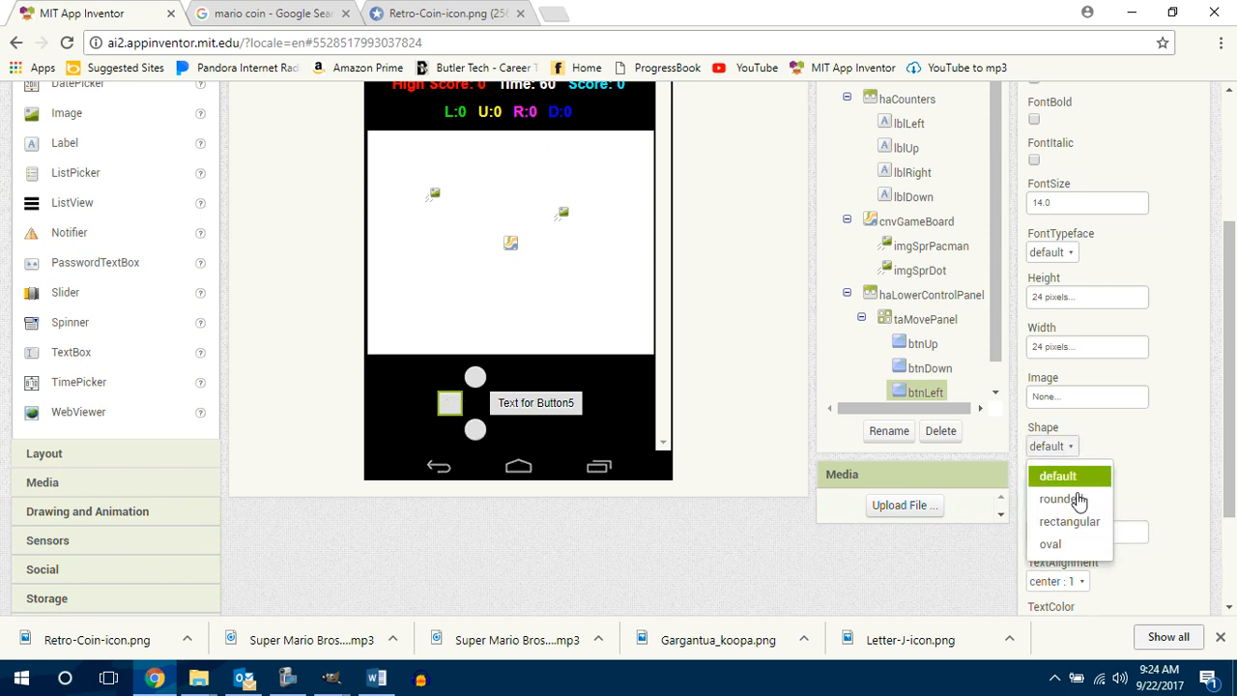
click(1083, 545)
Step: Rename Button5, on the right side of the cross in taMovePanel, as btmRight
scroll(1222, 413, down, 1)
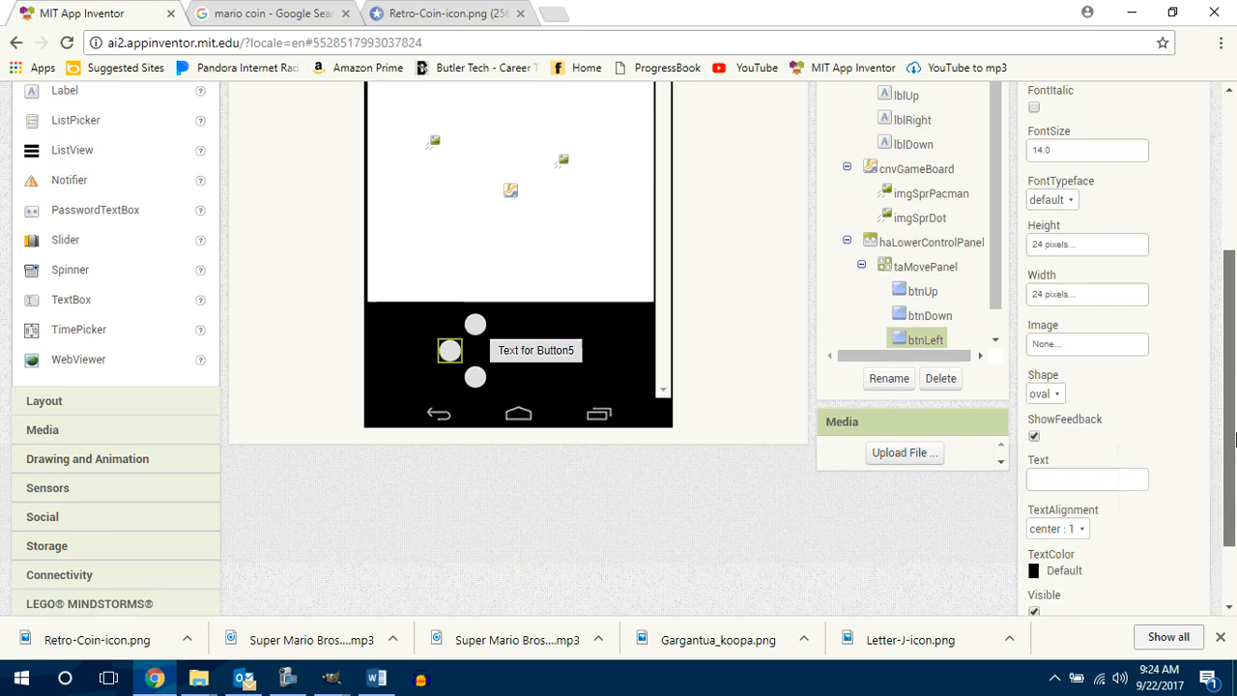
click(533, 316)
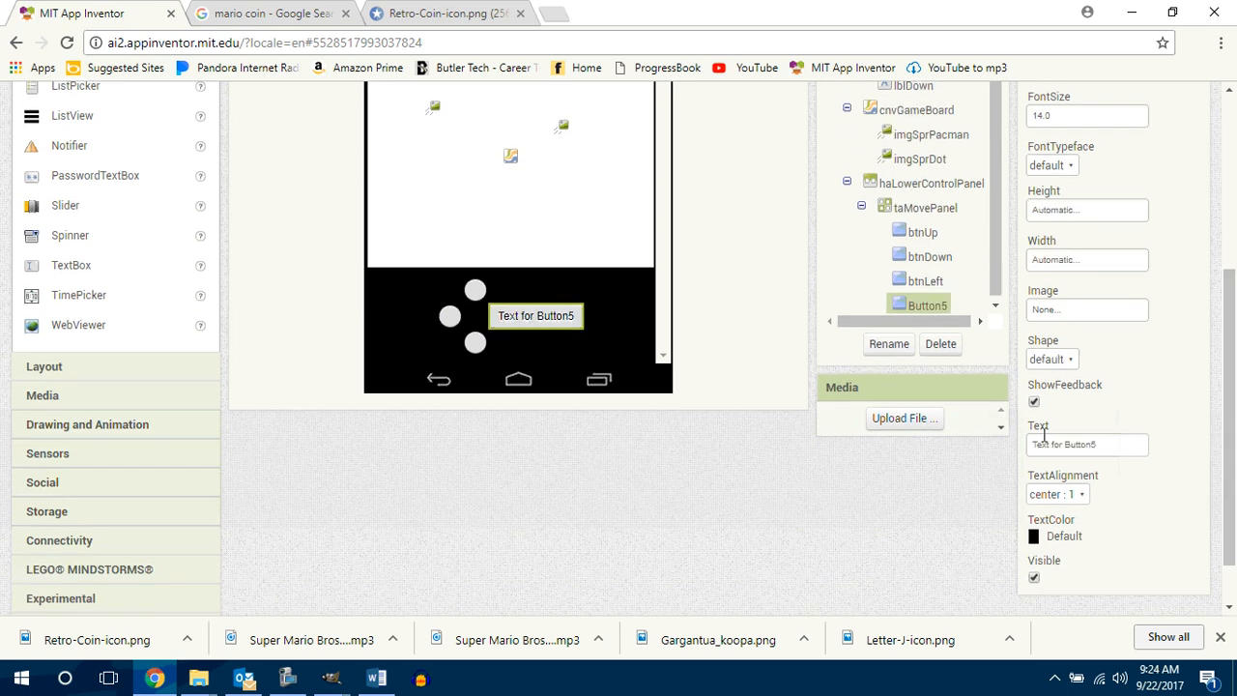
drag(1232, 436, 1233, 402)
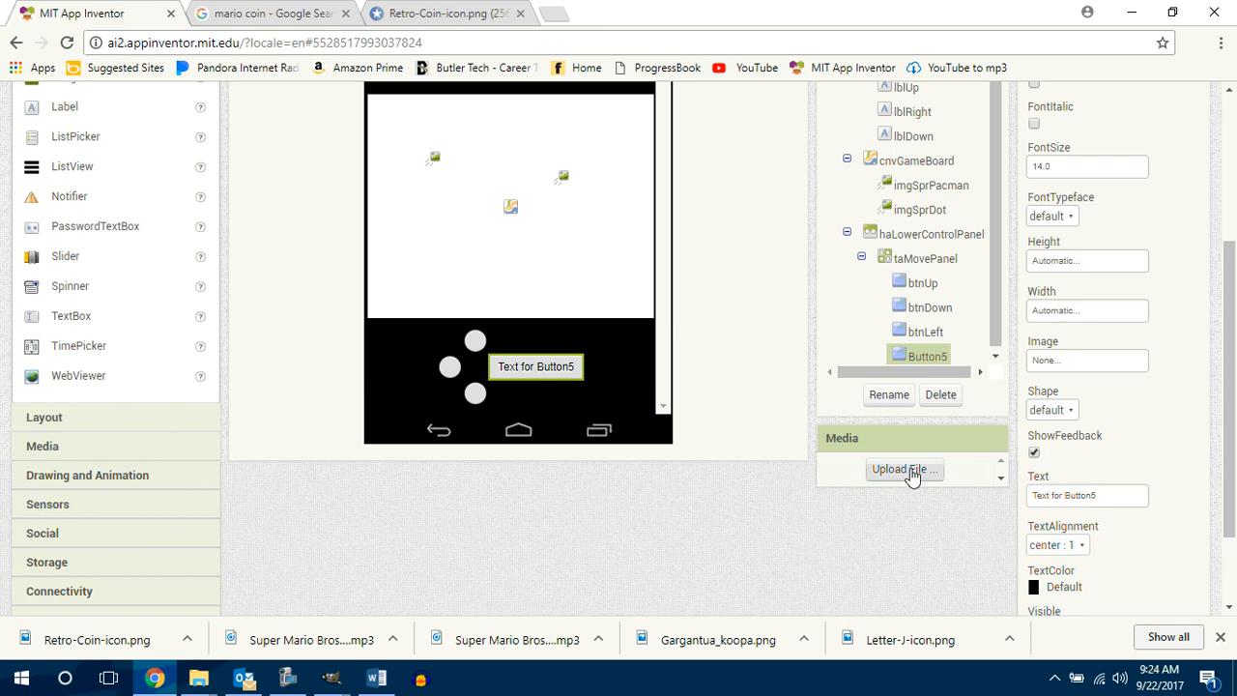
click(904, 470)
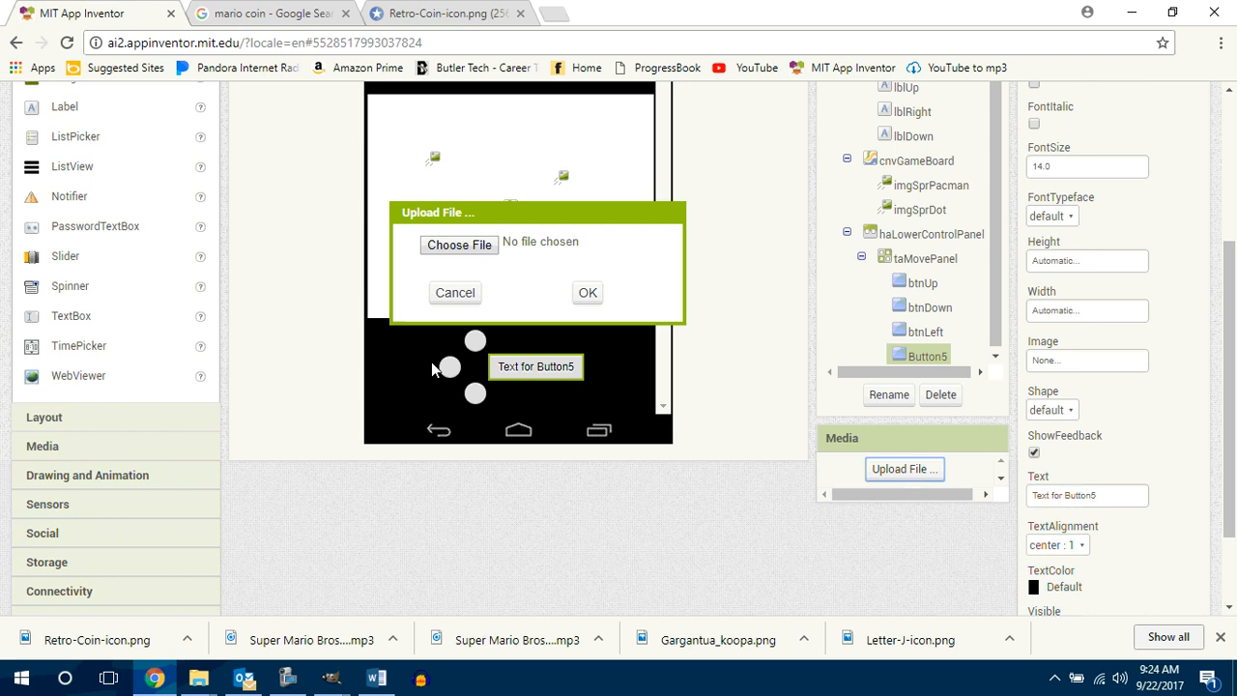
click(456, 292)
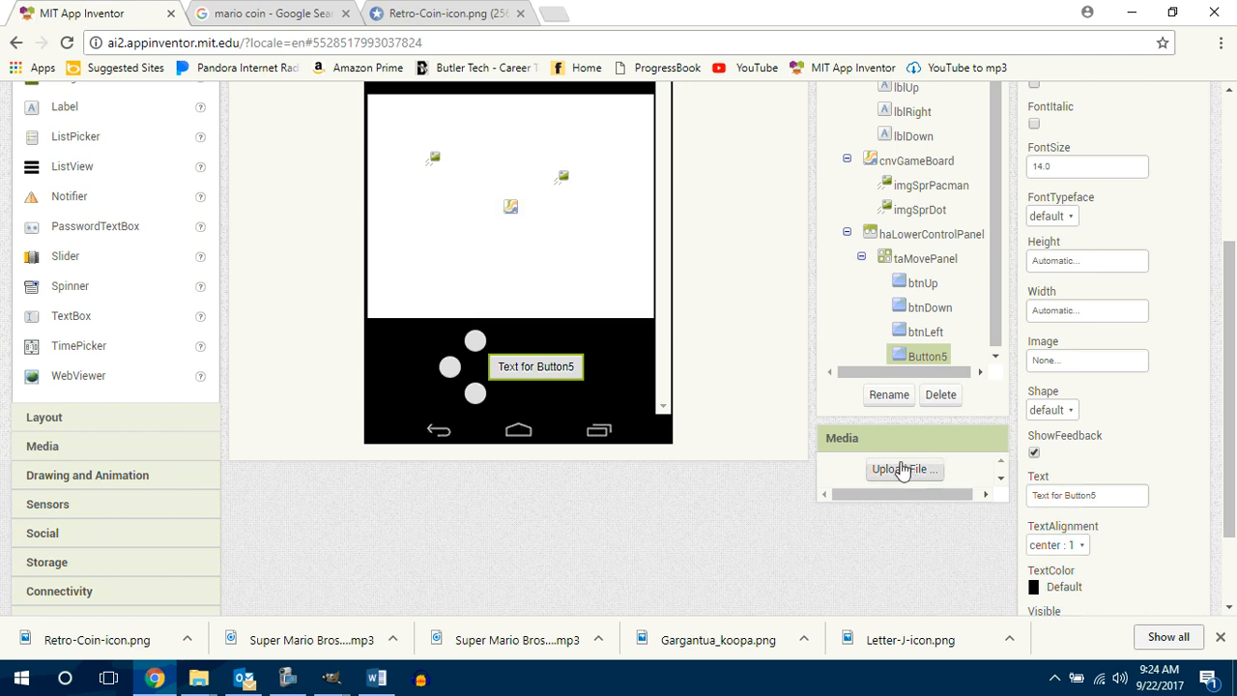
click(889, 396)
text(bt)
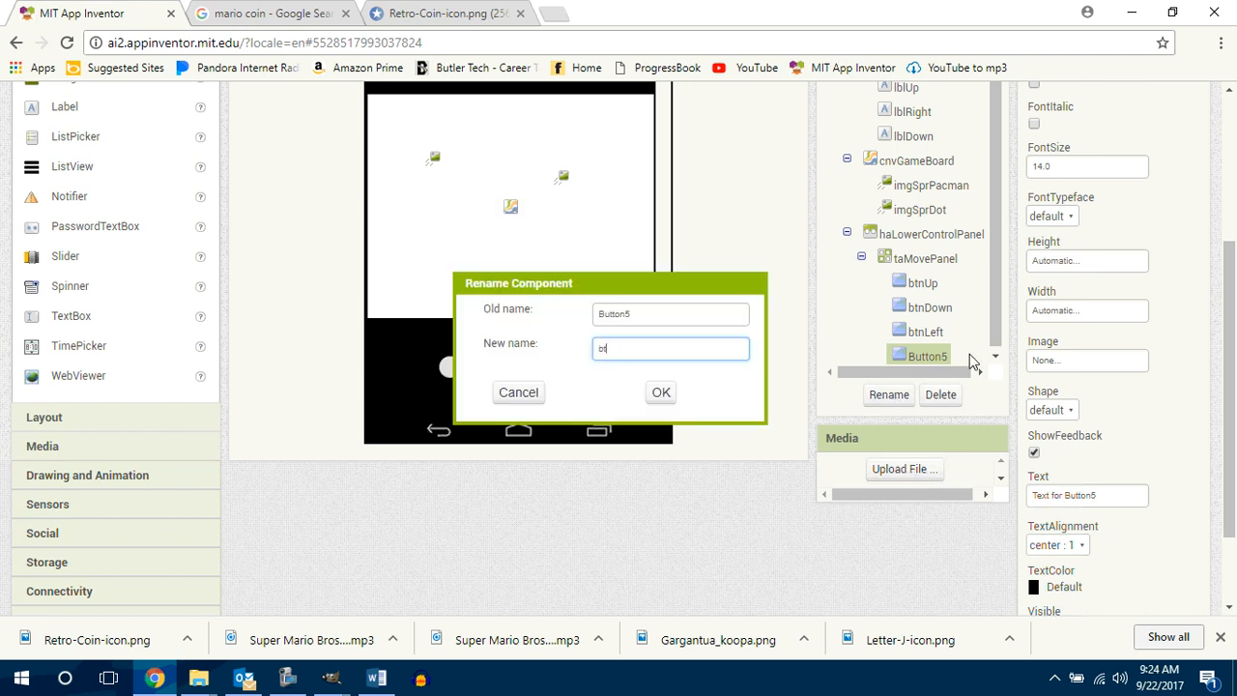
text(nRig)
text(ght)
key(Return)
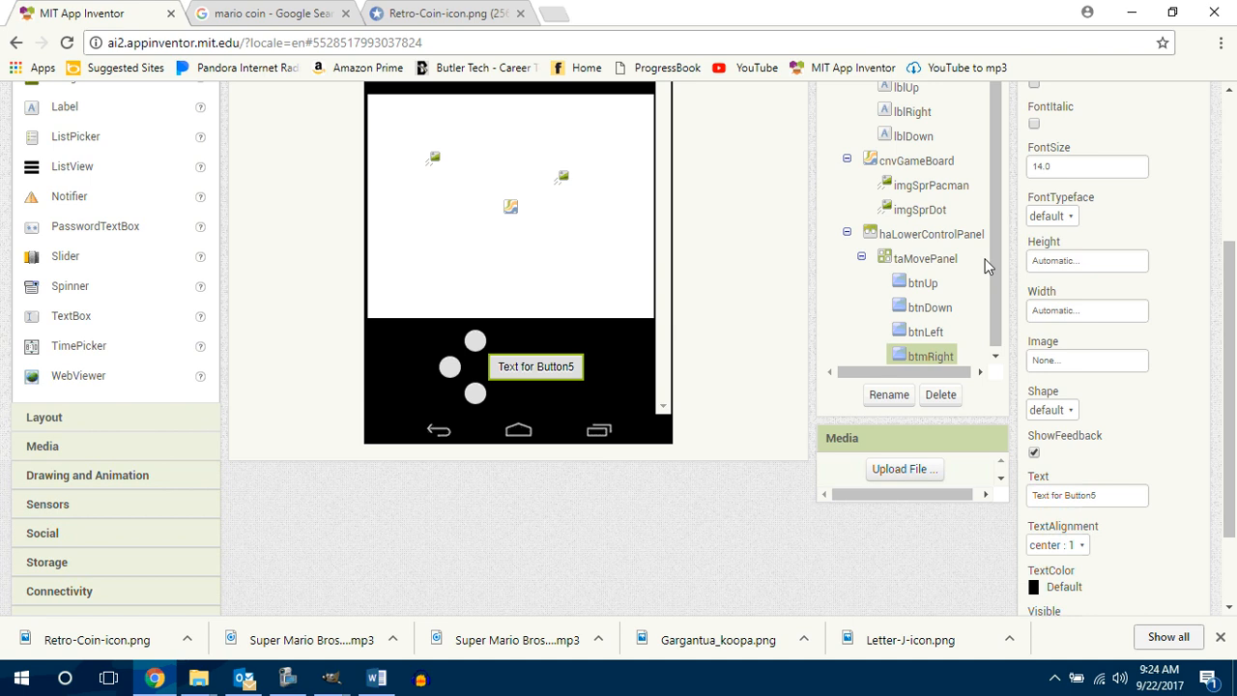
Step: Set the height and width of btmRight to 24 pixels each
scroll(1234, 329, up, 1)
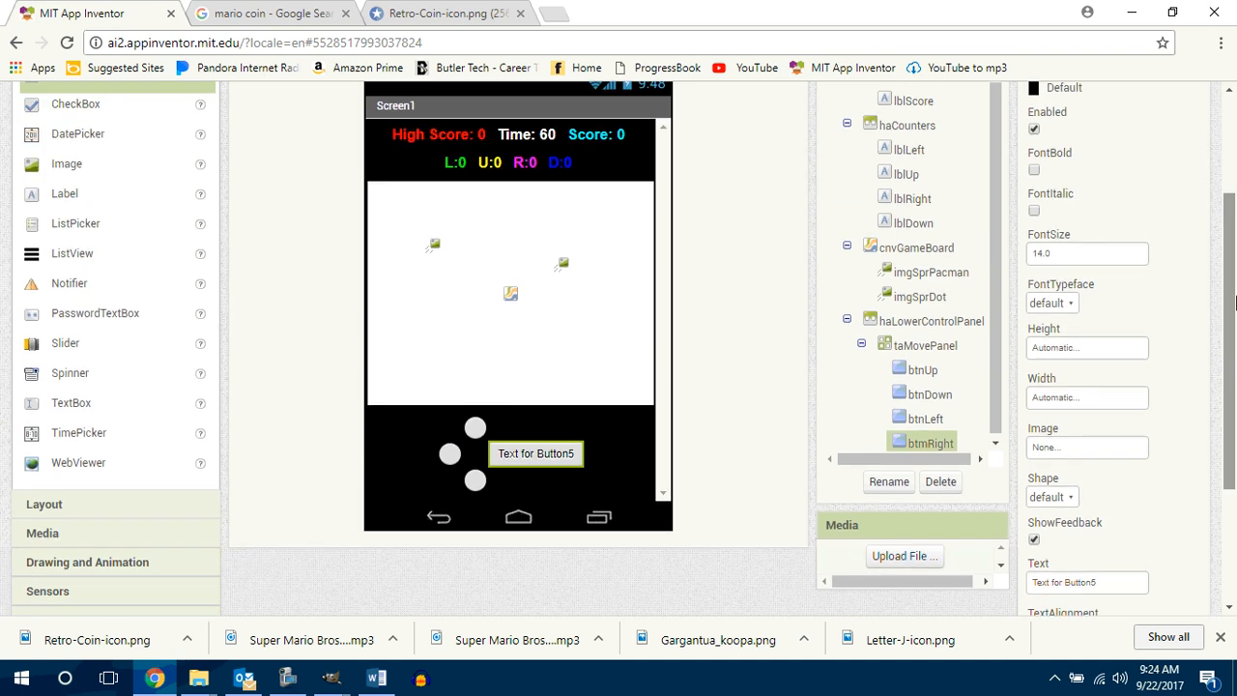
click(1085, 348)
click(1078, 380)
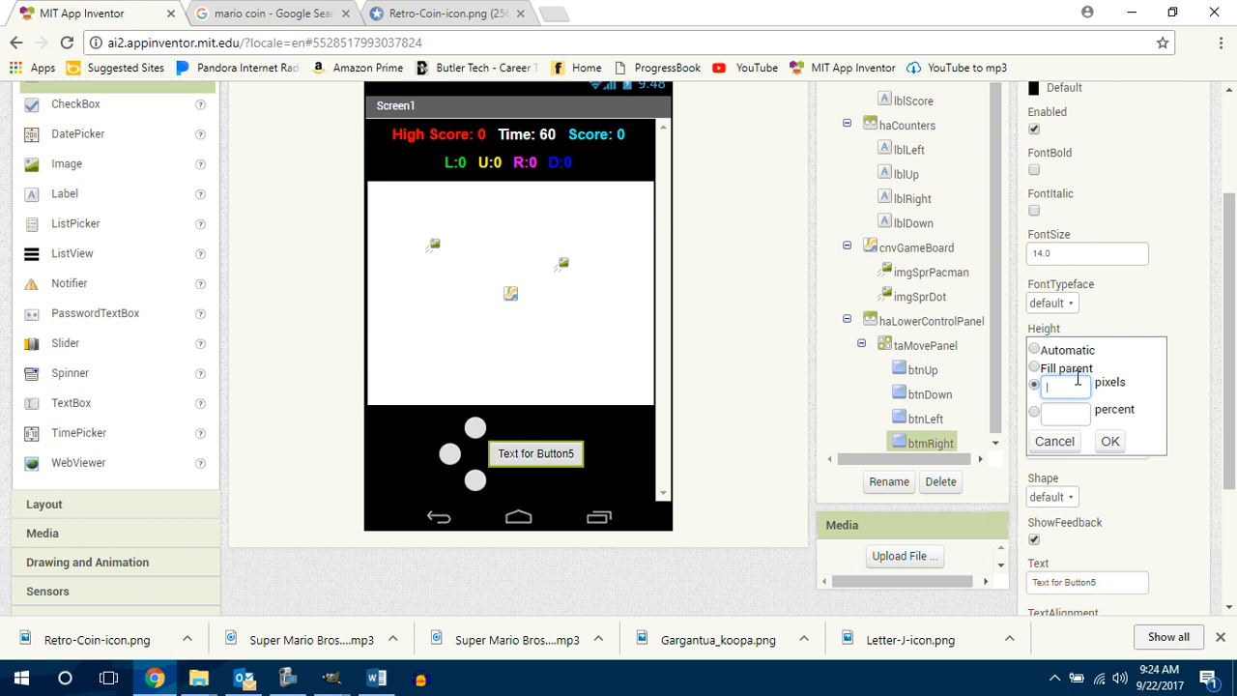
text(24)
click(1109, 441)
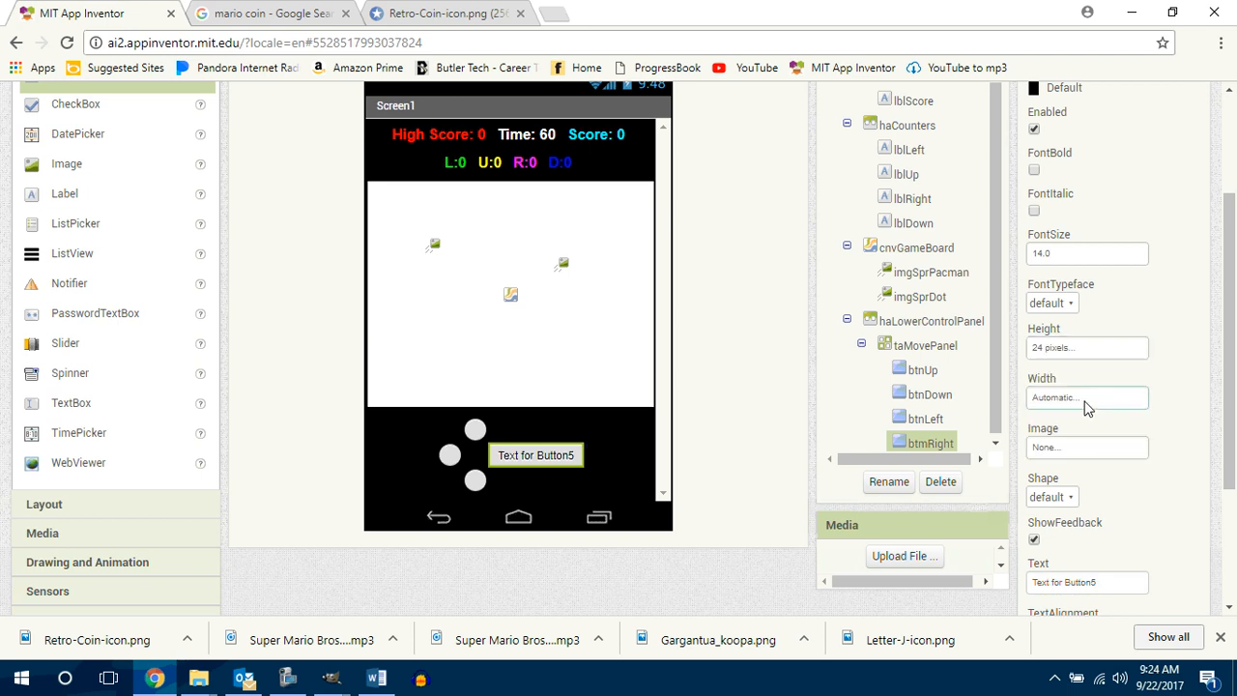
click(1085, 400)
click(1068, 439)
text(24)
click(1110, 491)
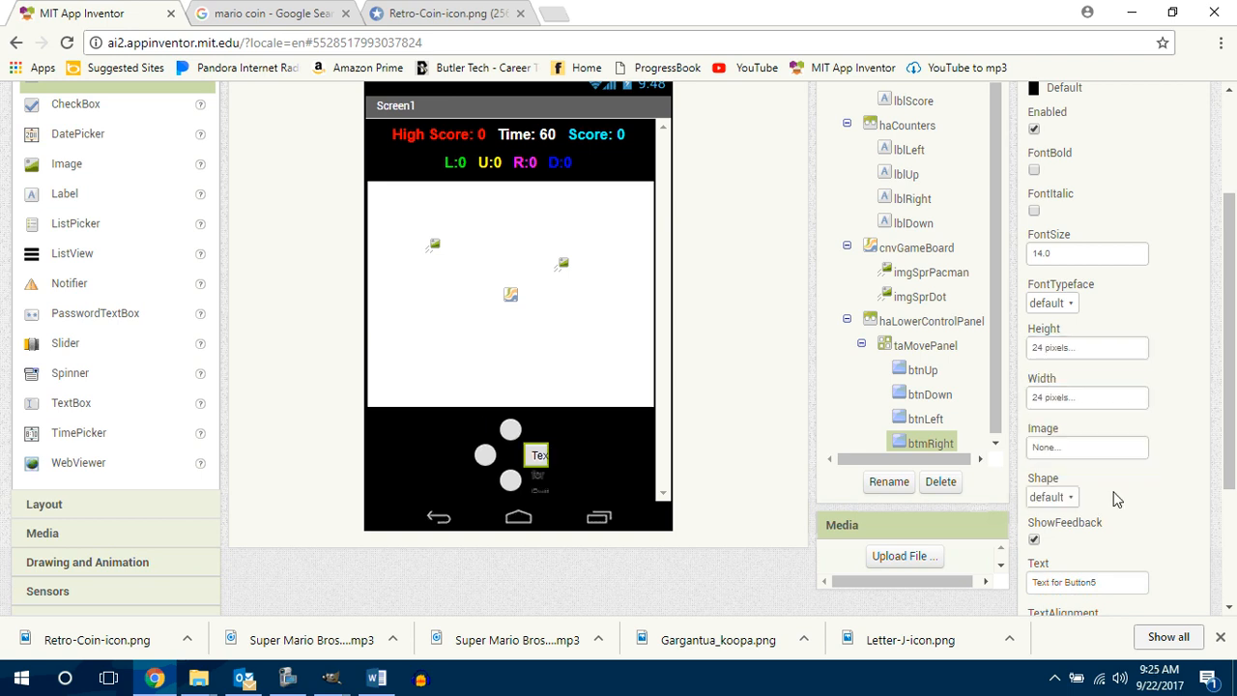
Step: Give btmRight an oval shape and clear its text
click(1059, 498)
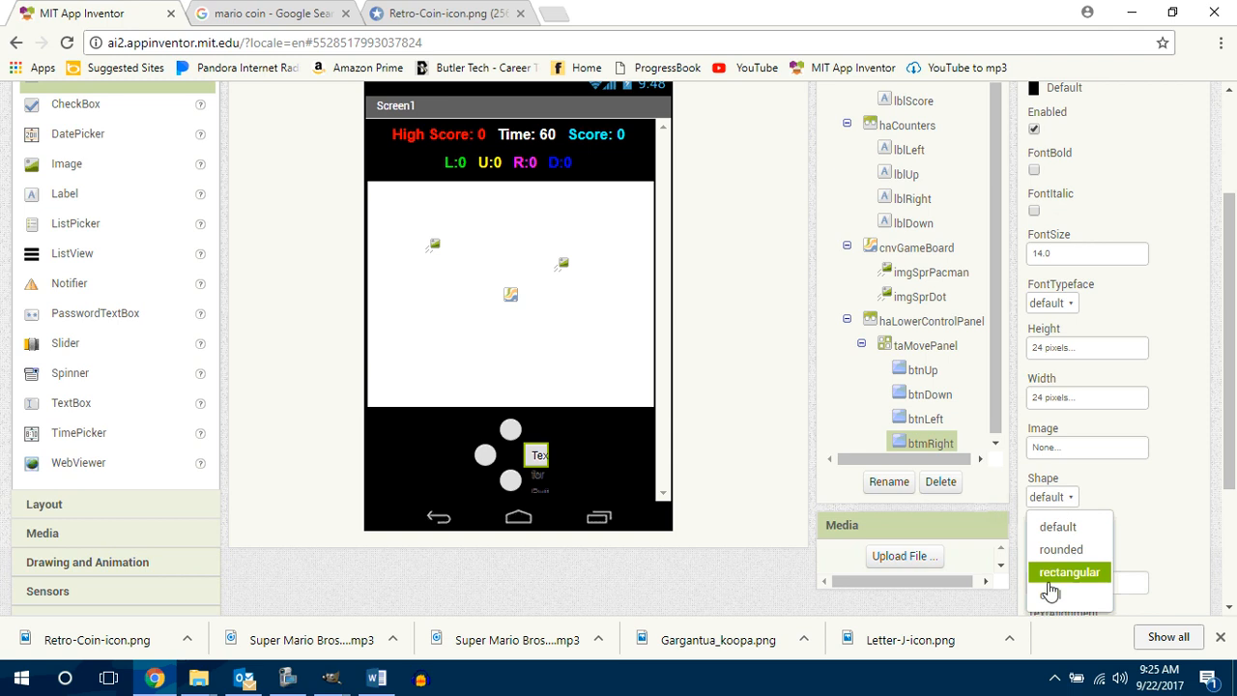
click(1066, 595)
click(1086, 582)
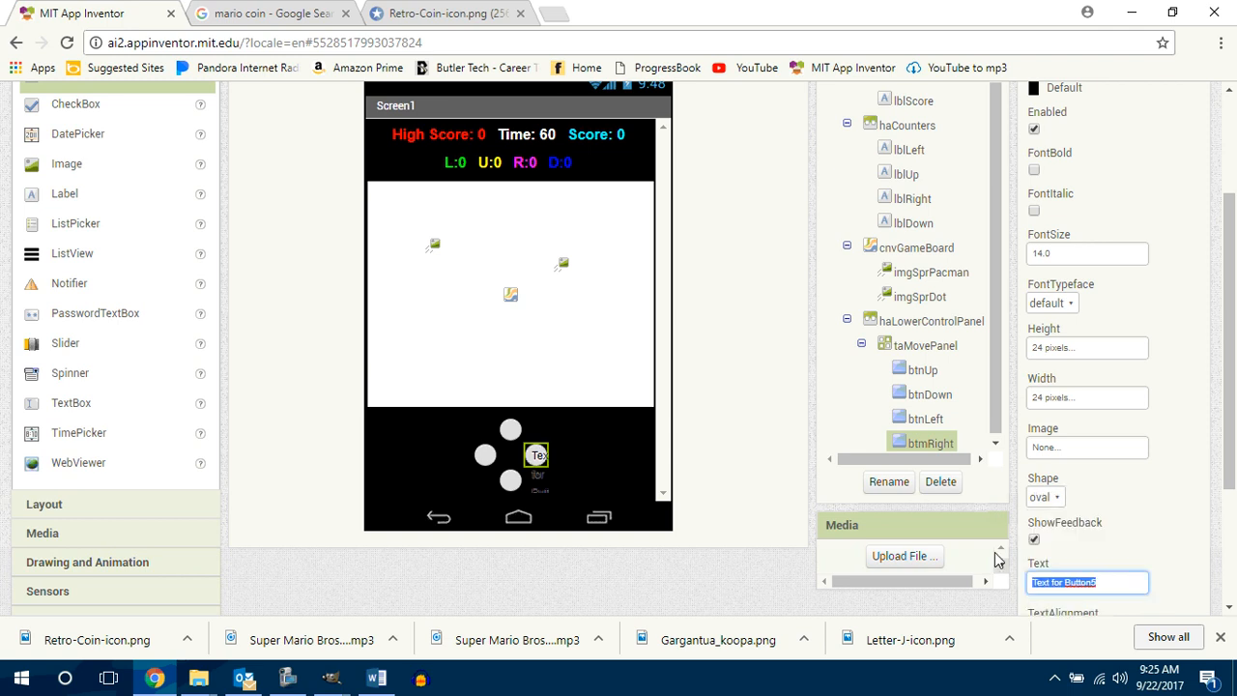
key(BackSpace)
click(979, 537)
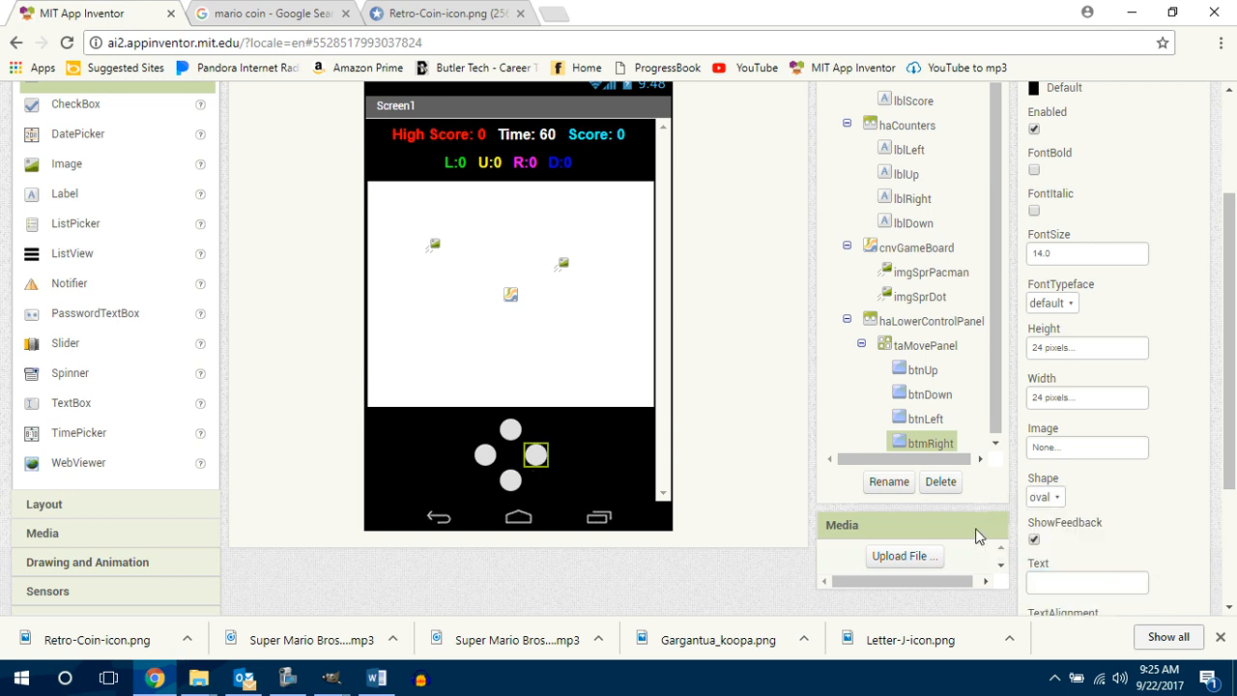
drag(1227, 381, 1232, 360)
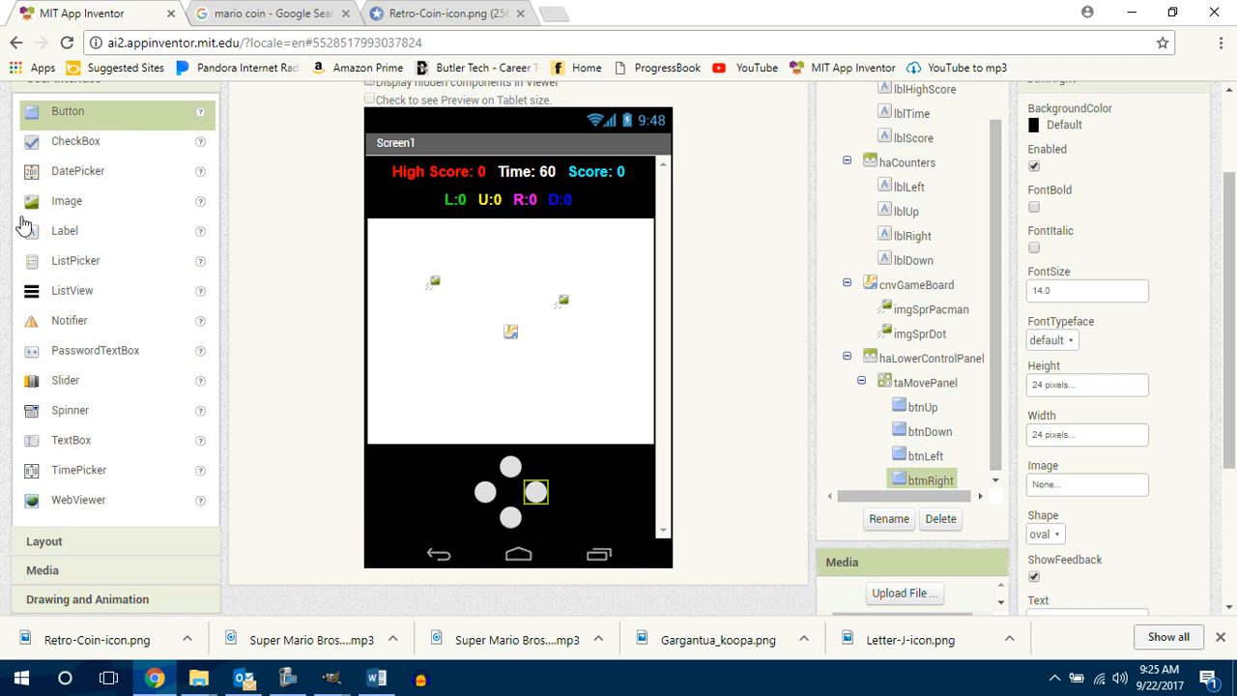
mouse_move(50, 118)
mouse_down()
mouse_move(189, 145)
mouse_move(396, 405)
mouse_move(409, 452)
mouse_move(464, 508)
mouse_move(521, 491)
mouse_move(510, 462)
mouse_move(507, 522)
mouse_move(503, 501)
mouse_move(328, 417)
mouse_move(455, 447)
mouse_move(511, 491)
mouse_up()
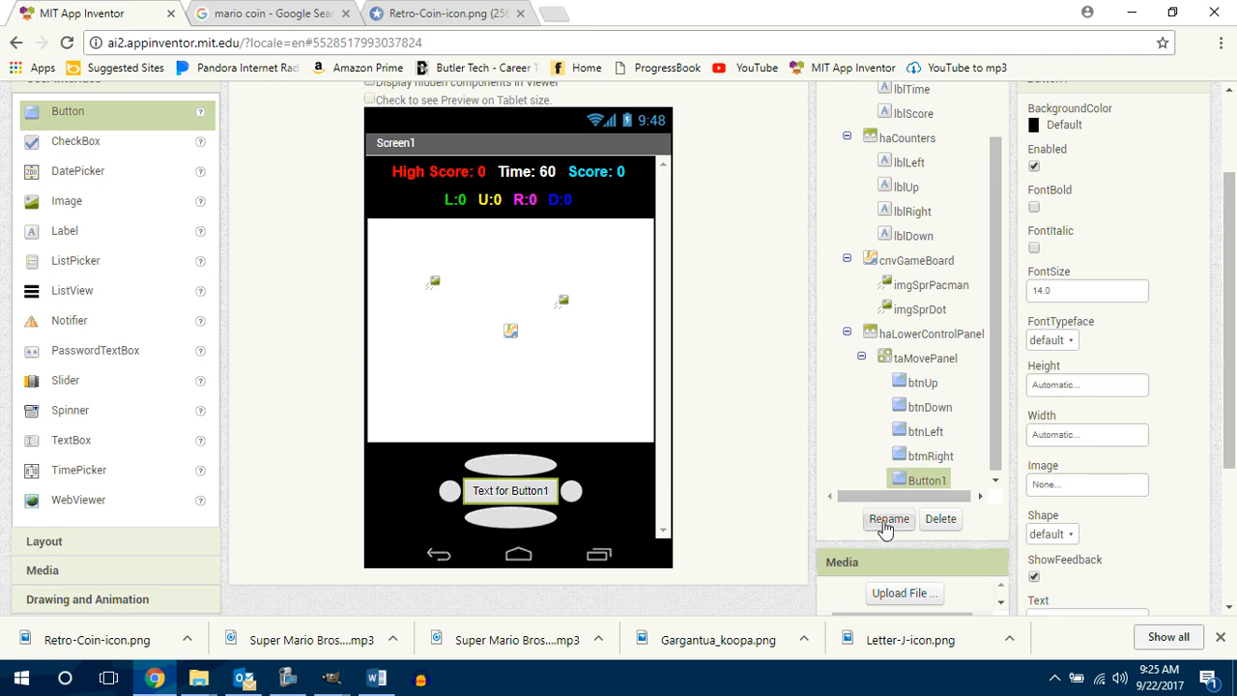
click(934, 522)
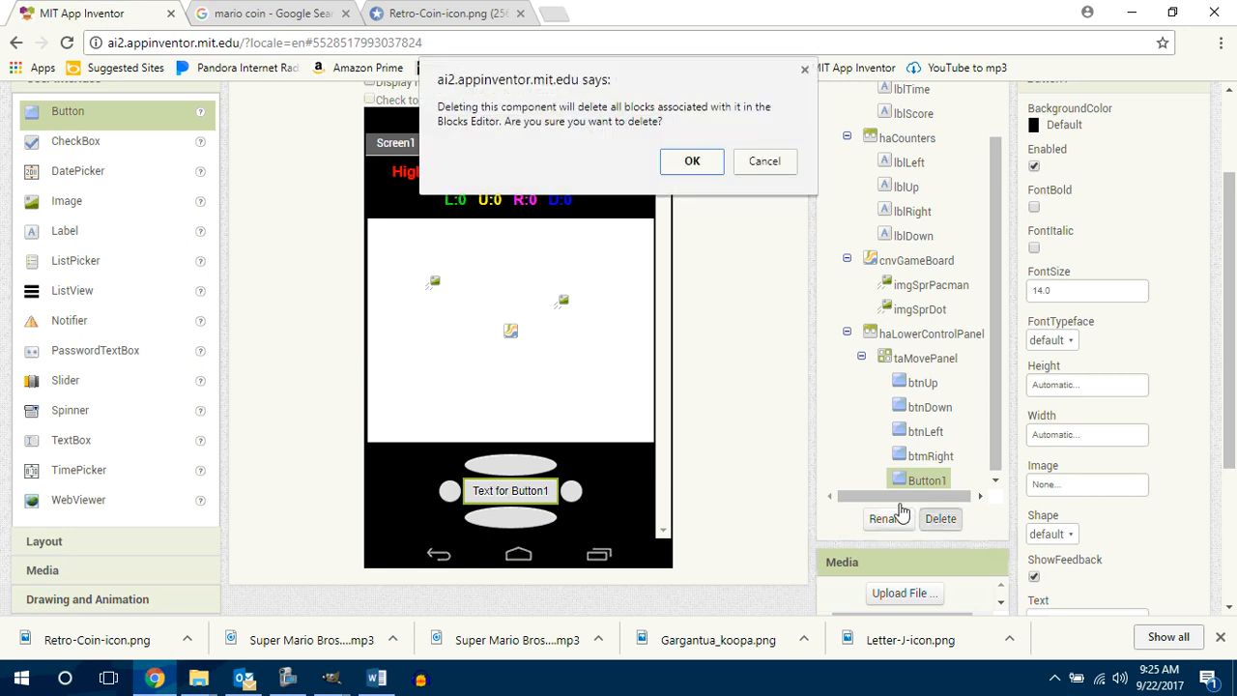
click(690, 160)
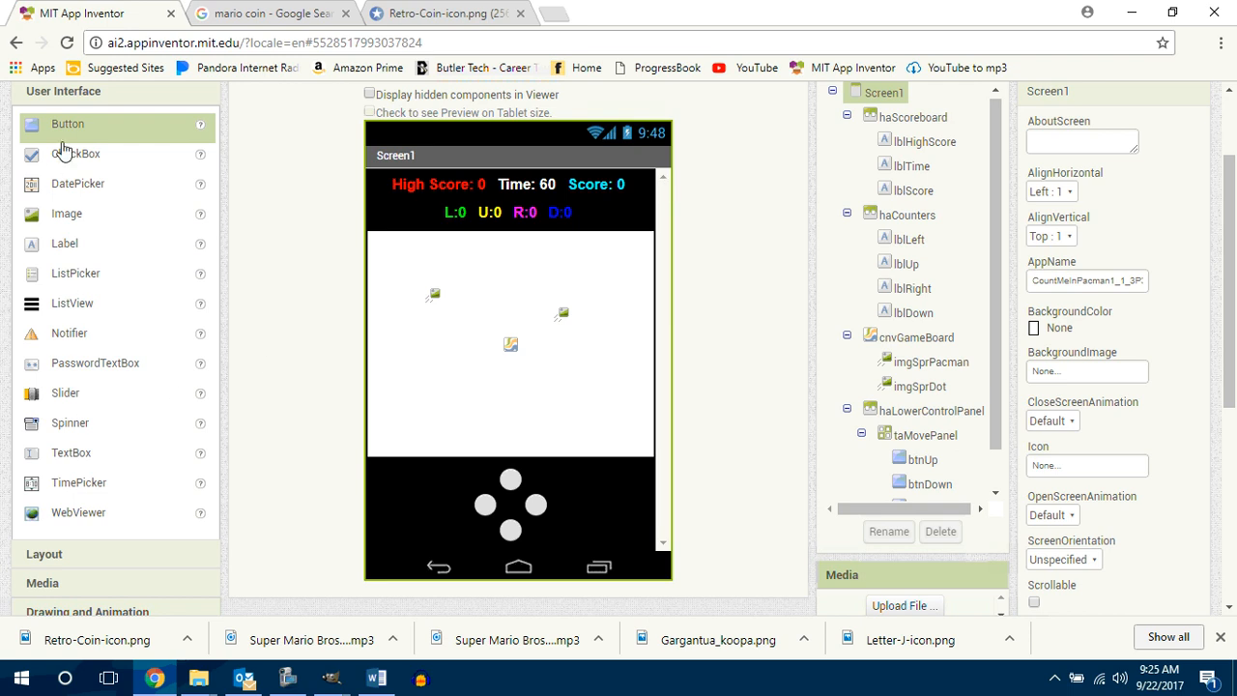
Step: Add two buttons to haLowerControlPanel, one on each side of taMovePanel
drag(64, 129, 329, 281)
drag(401, 522, 402, 514)
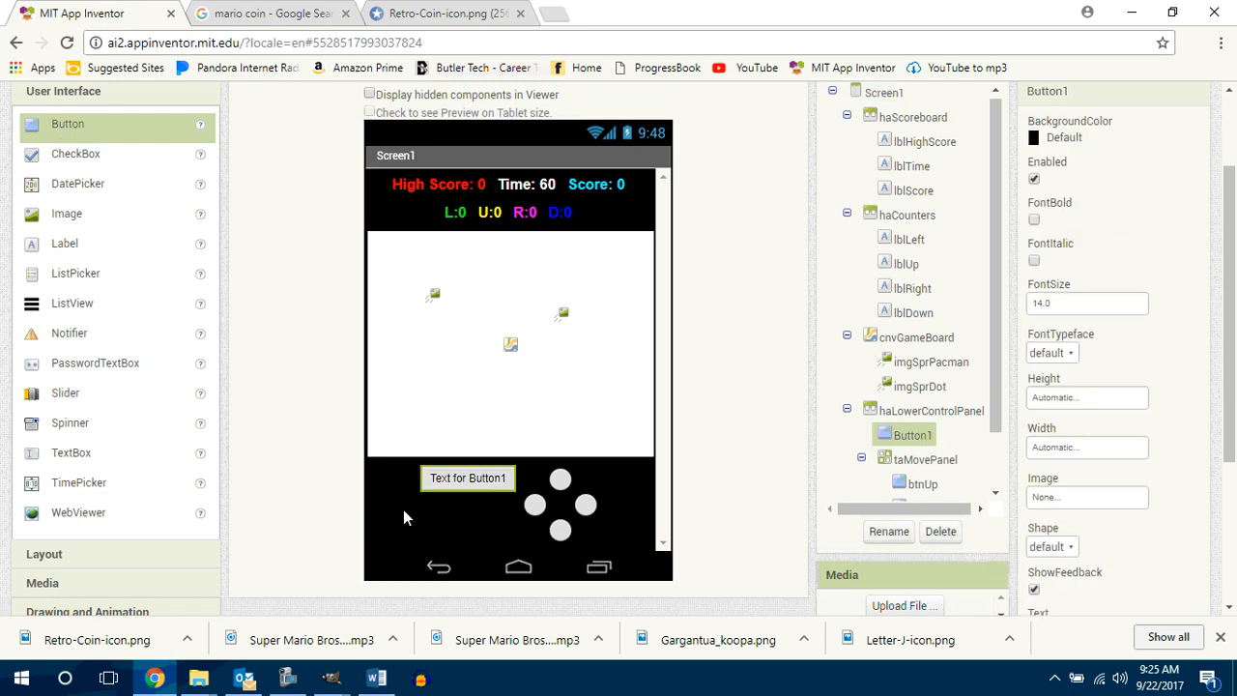
drag(55, 131, 624, 483)
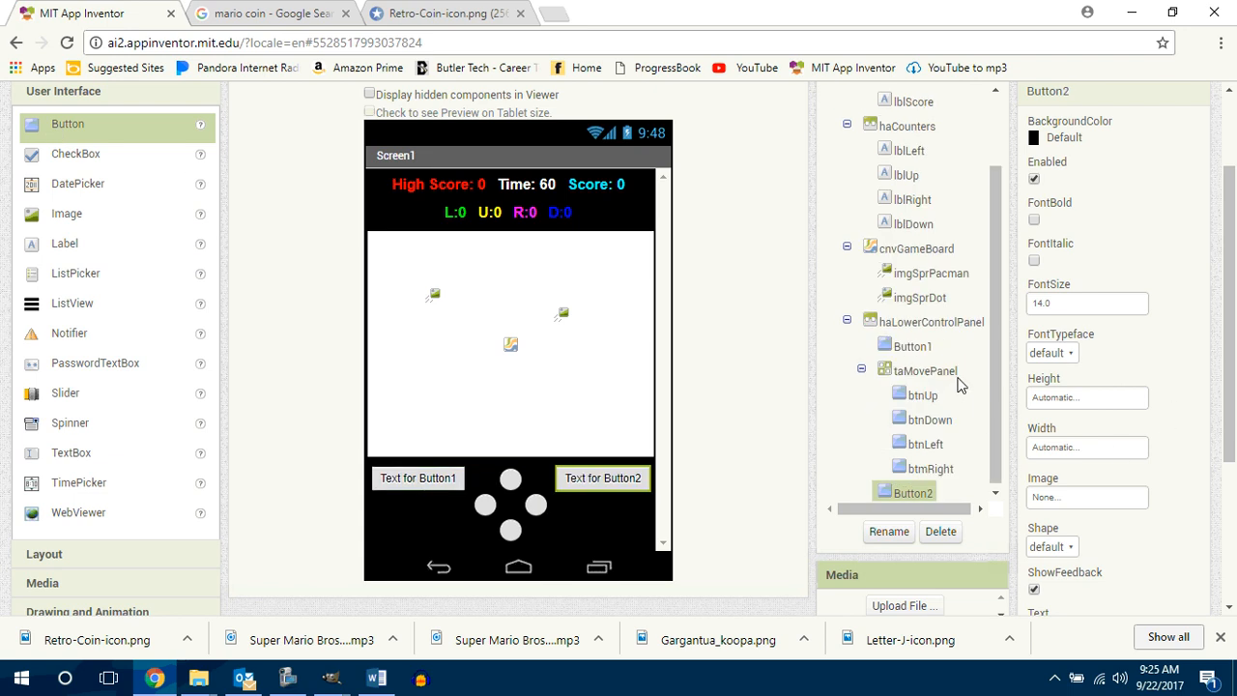
Step: Set the vertical alignment of haLowerControlPanel to Center : 2
click(926, 323)
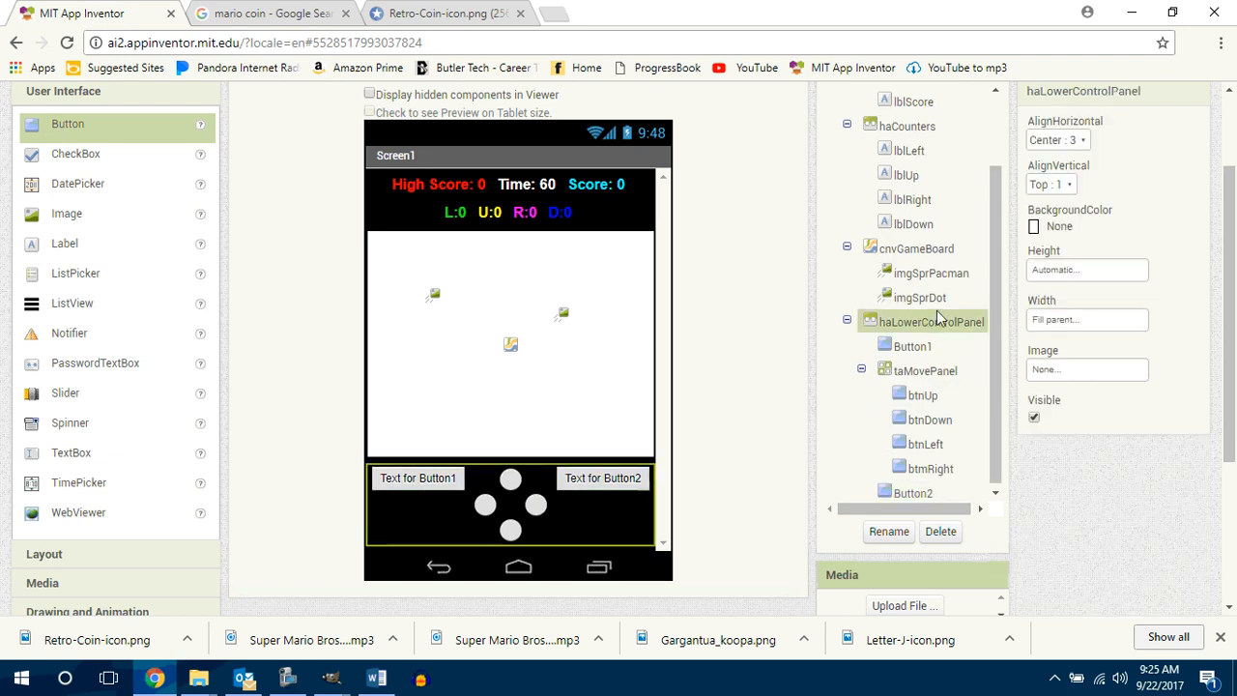
click(1058, 184)
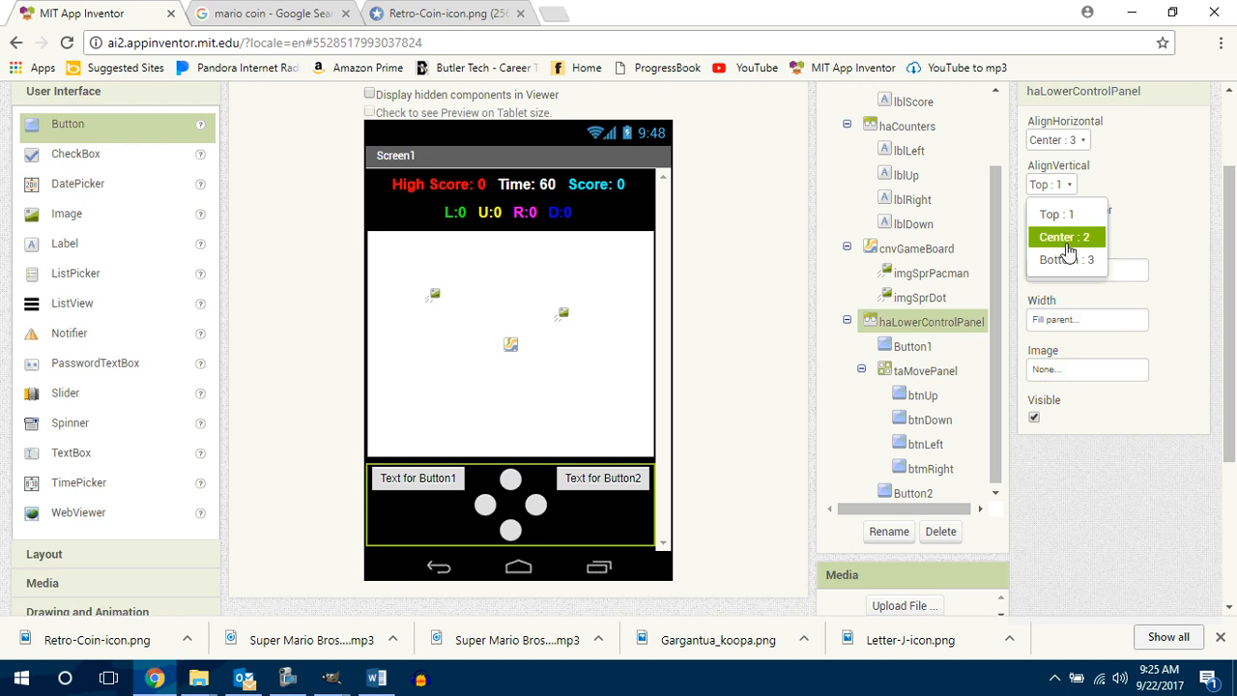
click(1067, 249)
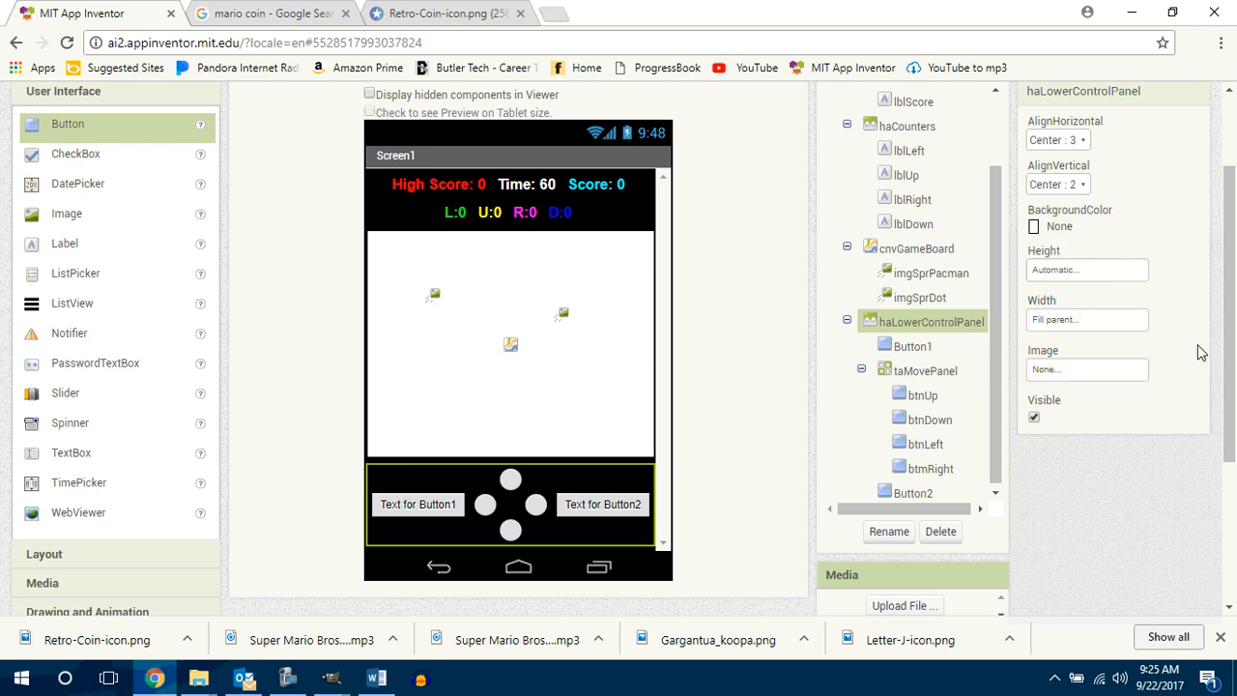
Step: Rename Button1, to the left of taMovePanel in haLowerControlPanel, as btnReset
scroll(1231, 359, down, 1)
scroll(1233, 355, up, 1)
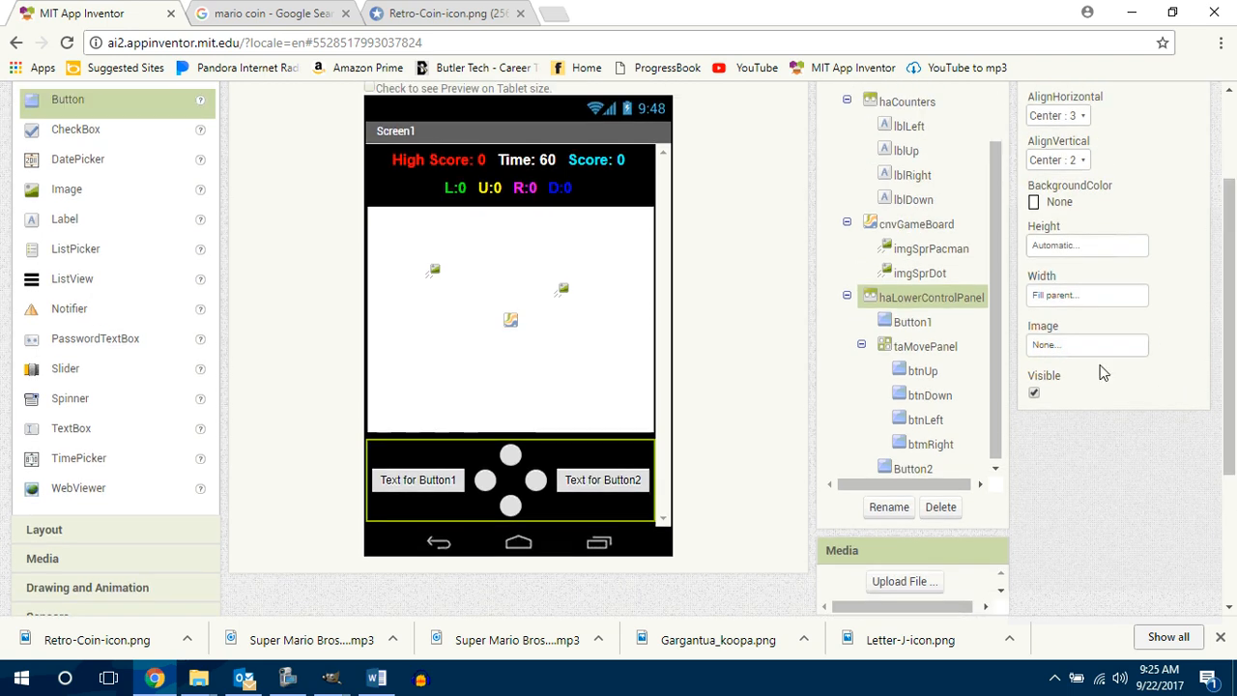
click(909, 322)
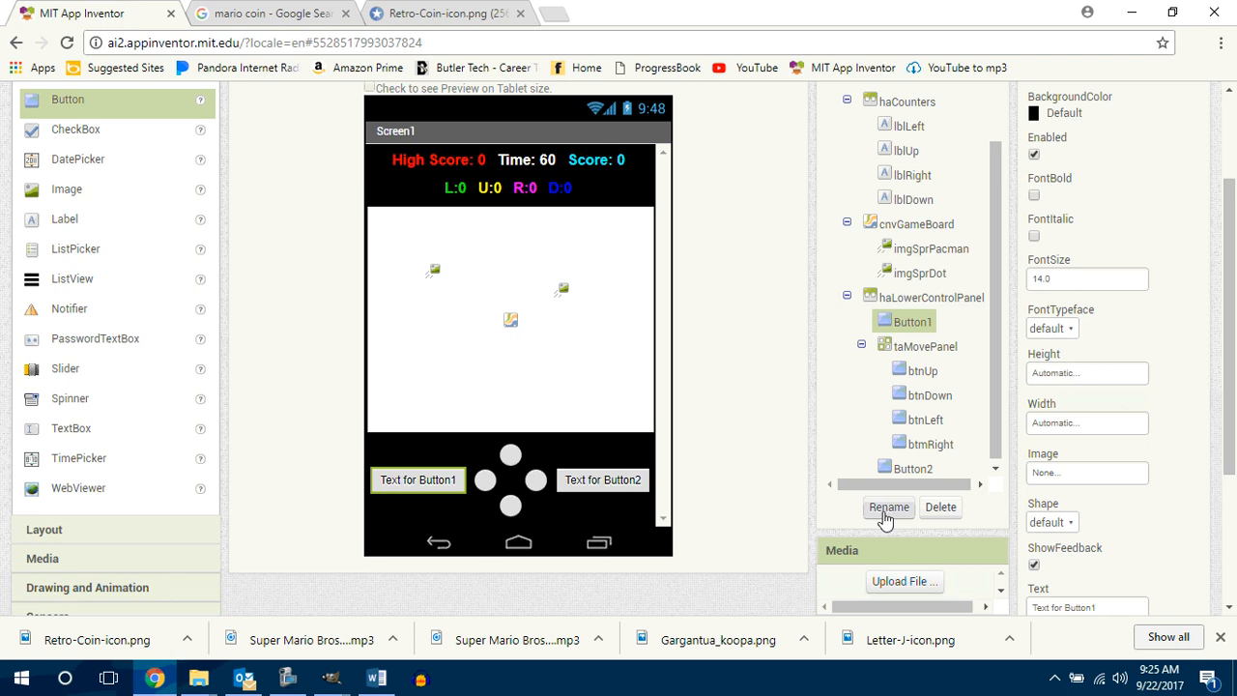
click(888, 507)
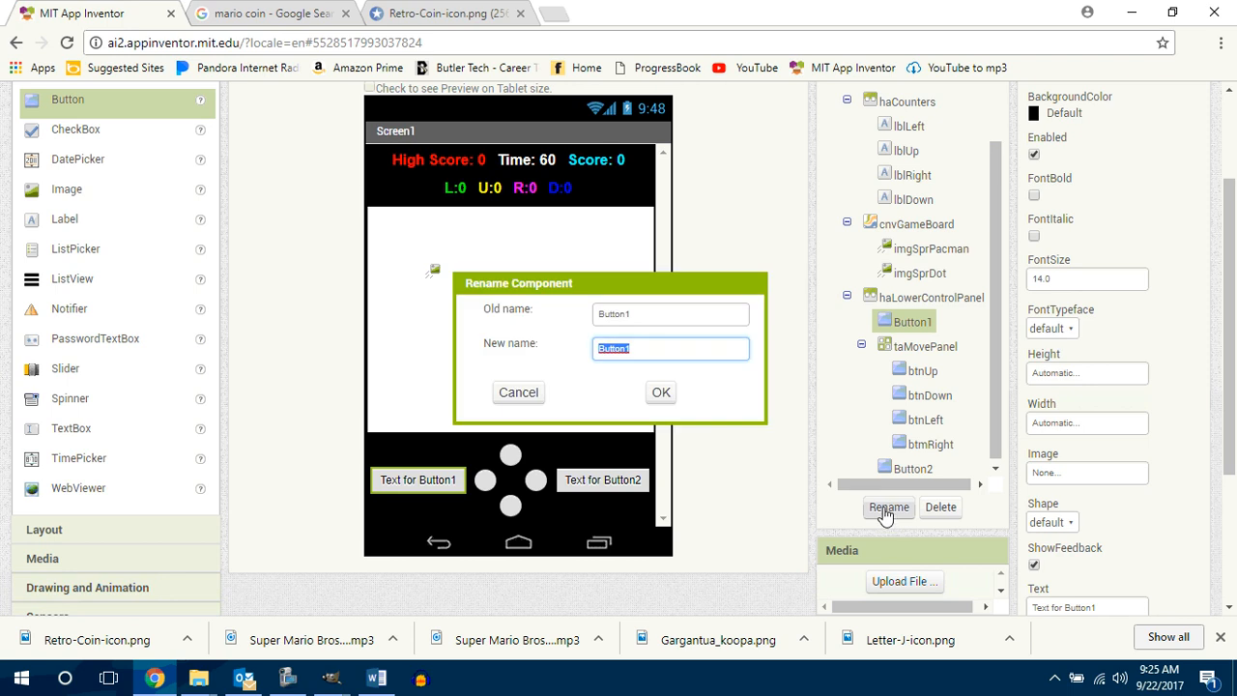
text(btnReset)
key(Return)
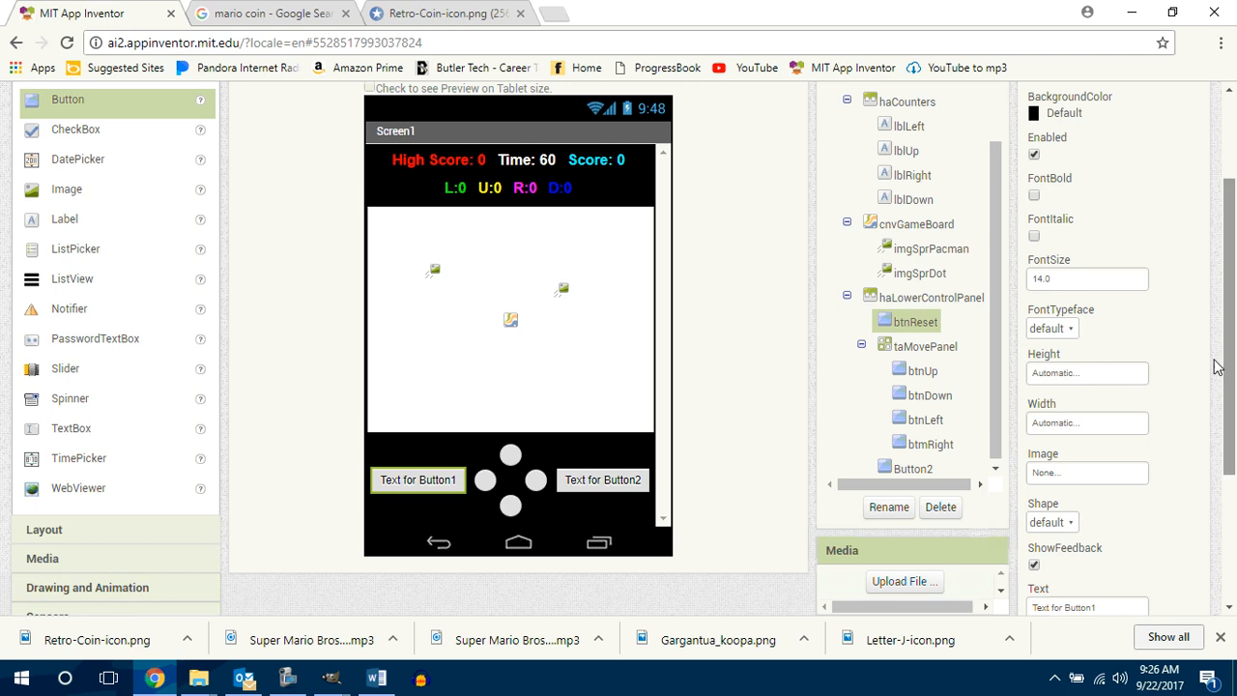
Step: Set the height and width of btnReset to 36 pixels each
click(1080, 375)
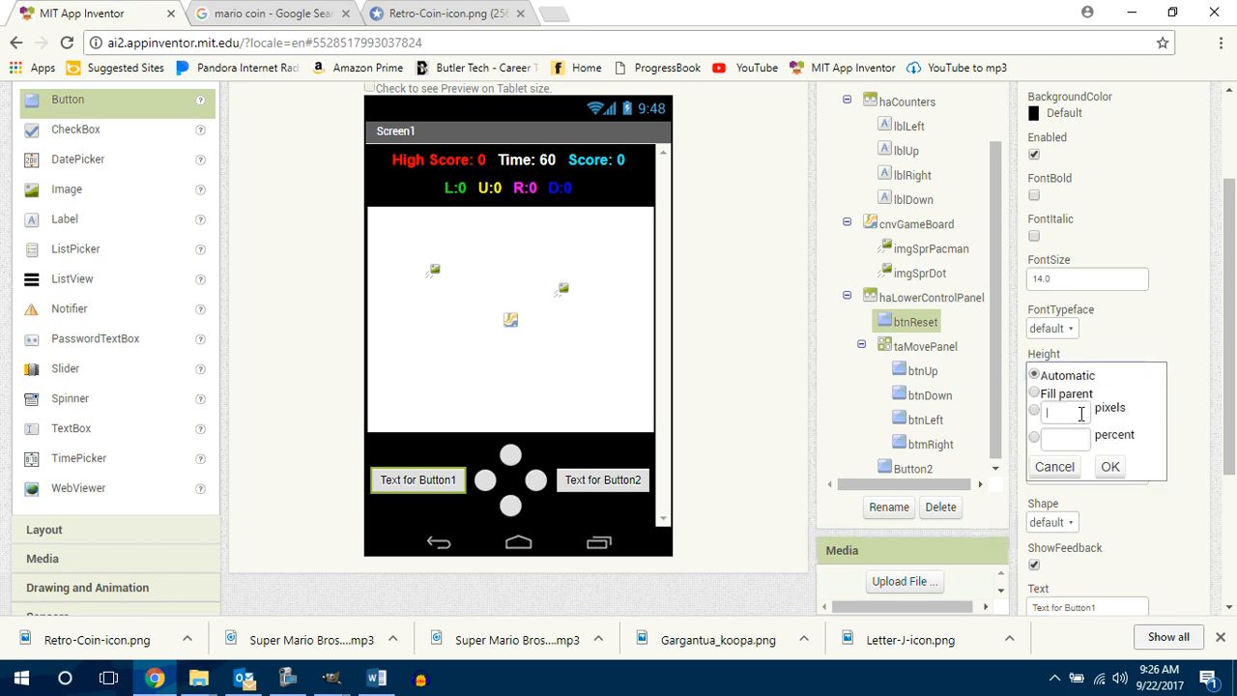
click(1081, 411)
text(36)
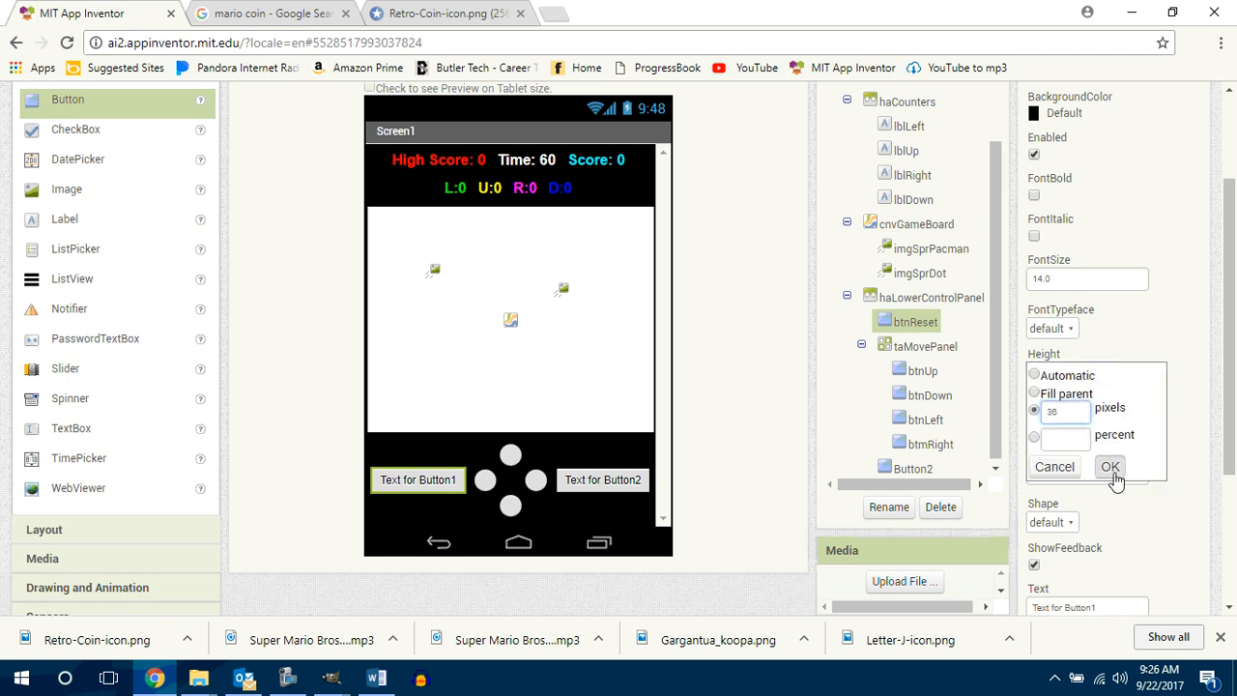
click(1109, 467)
click(1081, 427)
click(1073, 459)
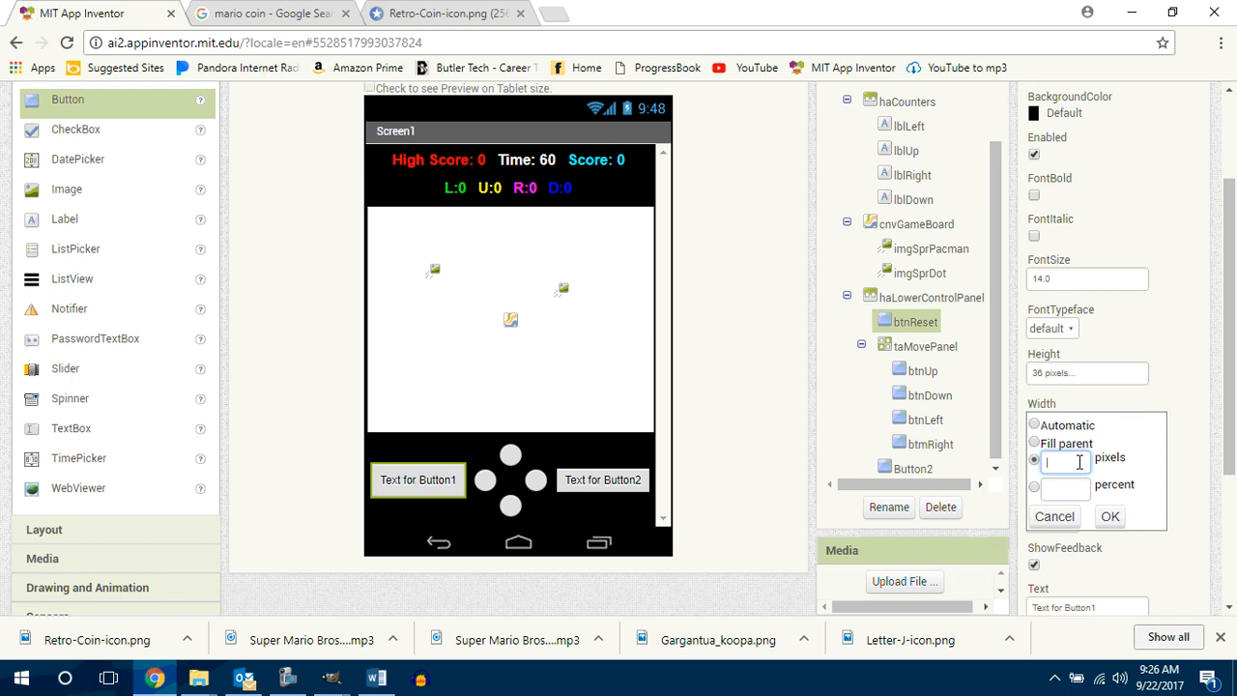
text(36)
click(1110, 516)
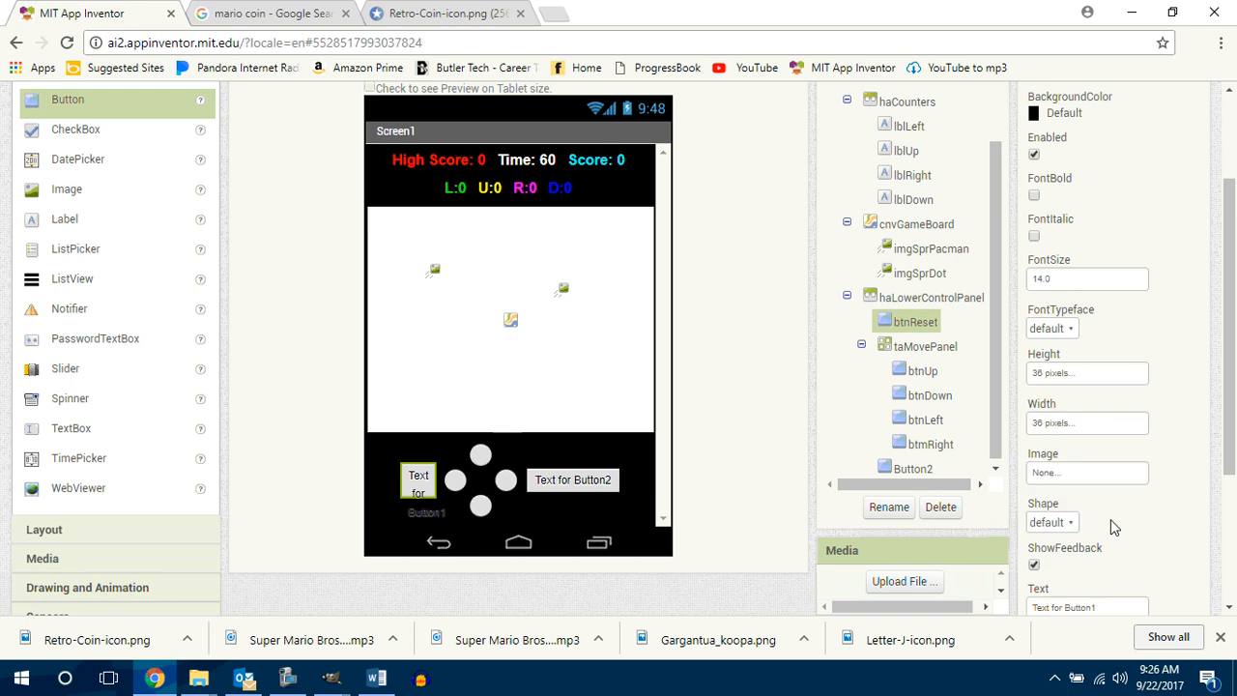
Step: Give btnReset an oval shape and clear its text
click(1061, 527)
click(1052, 495)
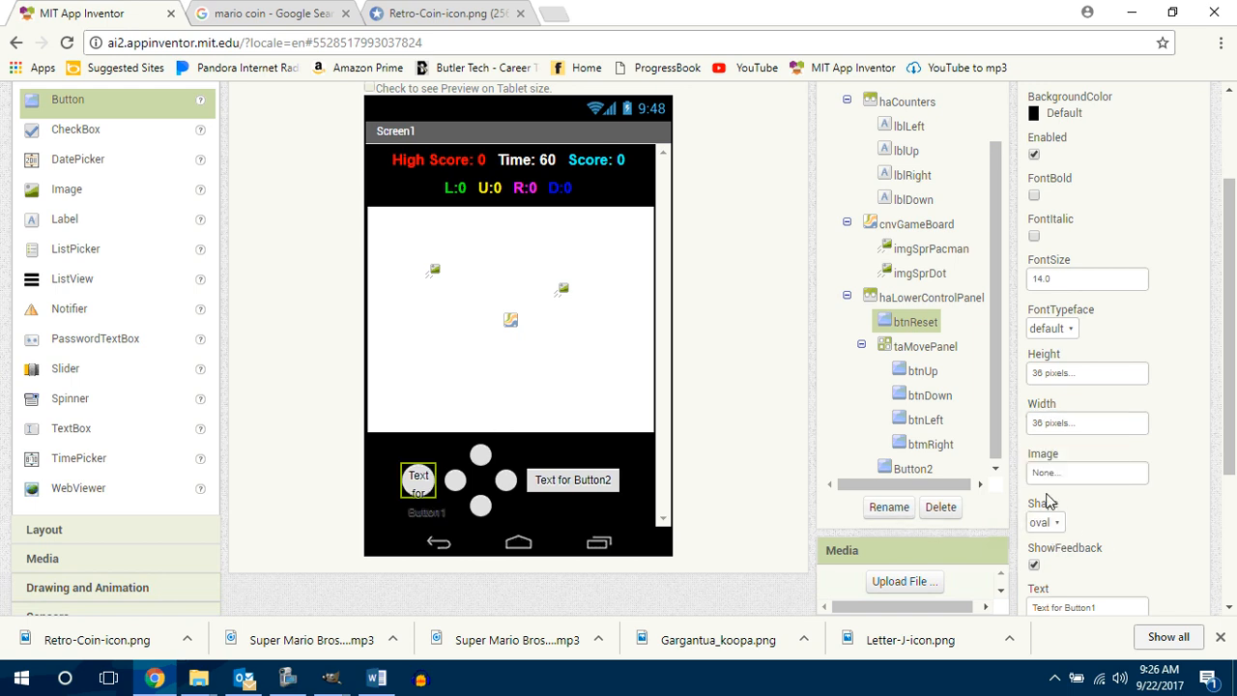
click(1112, 609)
scroll(1111, 609, down, 1)
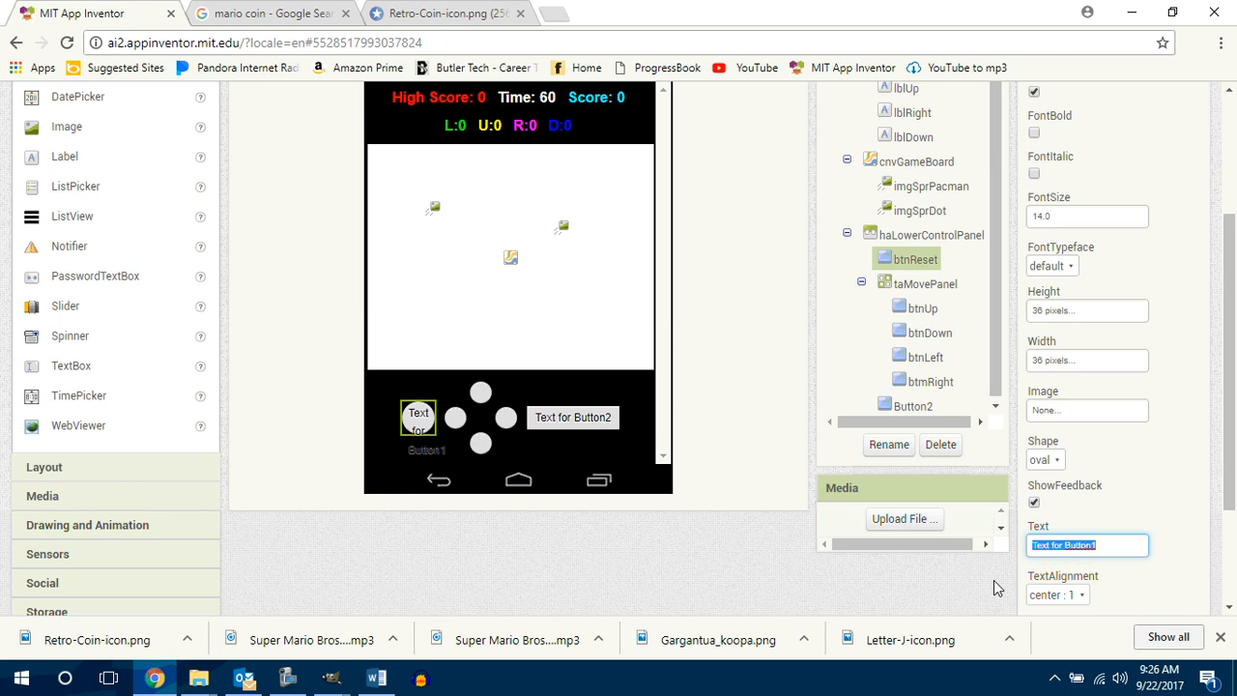
key(BackSpace)
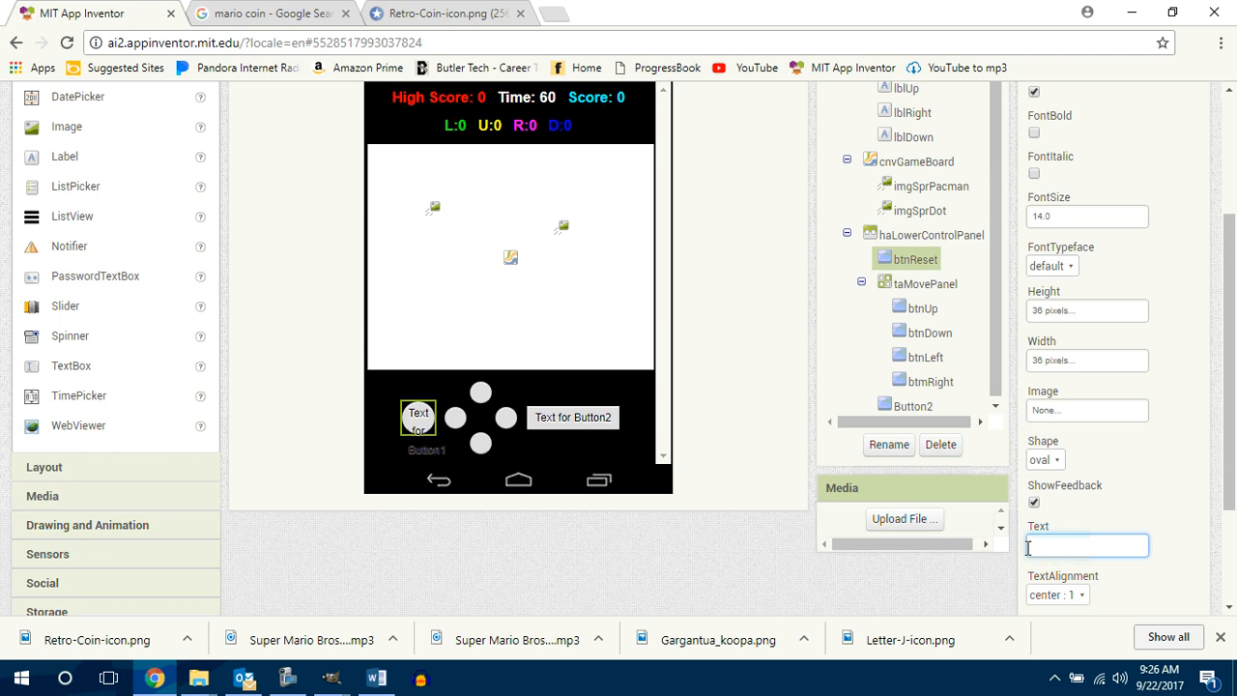
key(Return)
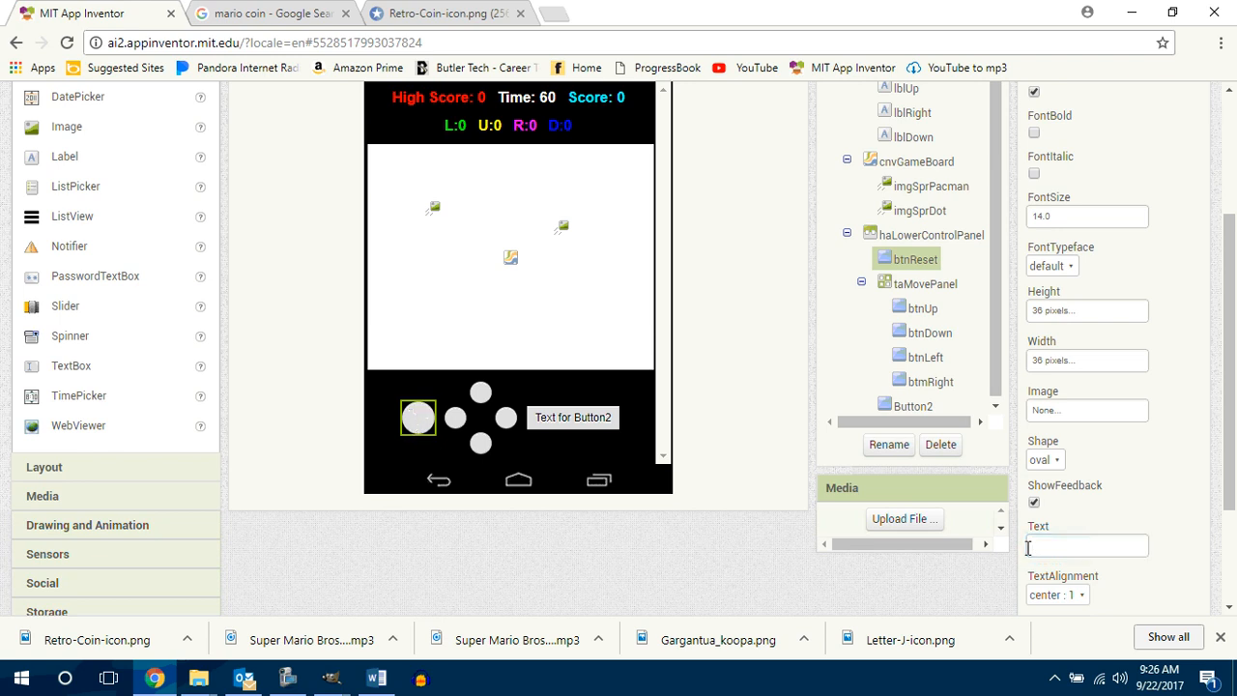
Step: Rename Button2, to the right of taMovePanel in haLowerControlPanel, as btnPlayPause
click(576, 422)
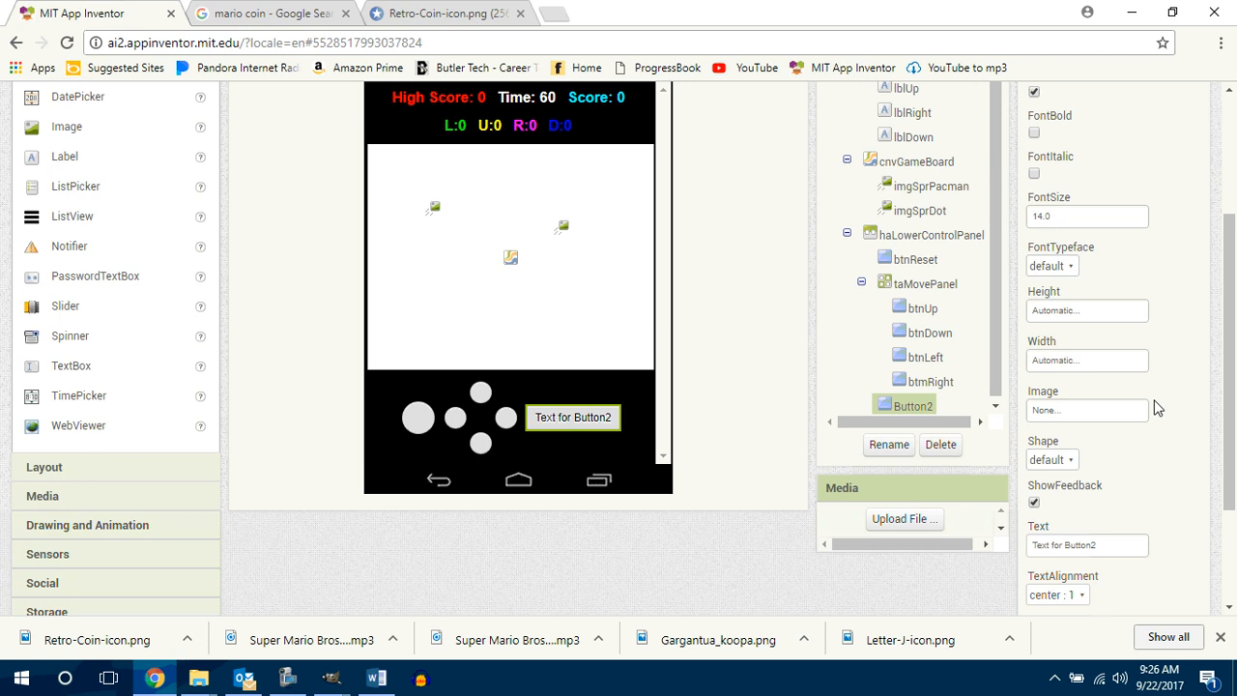
click(894, 444)
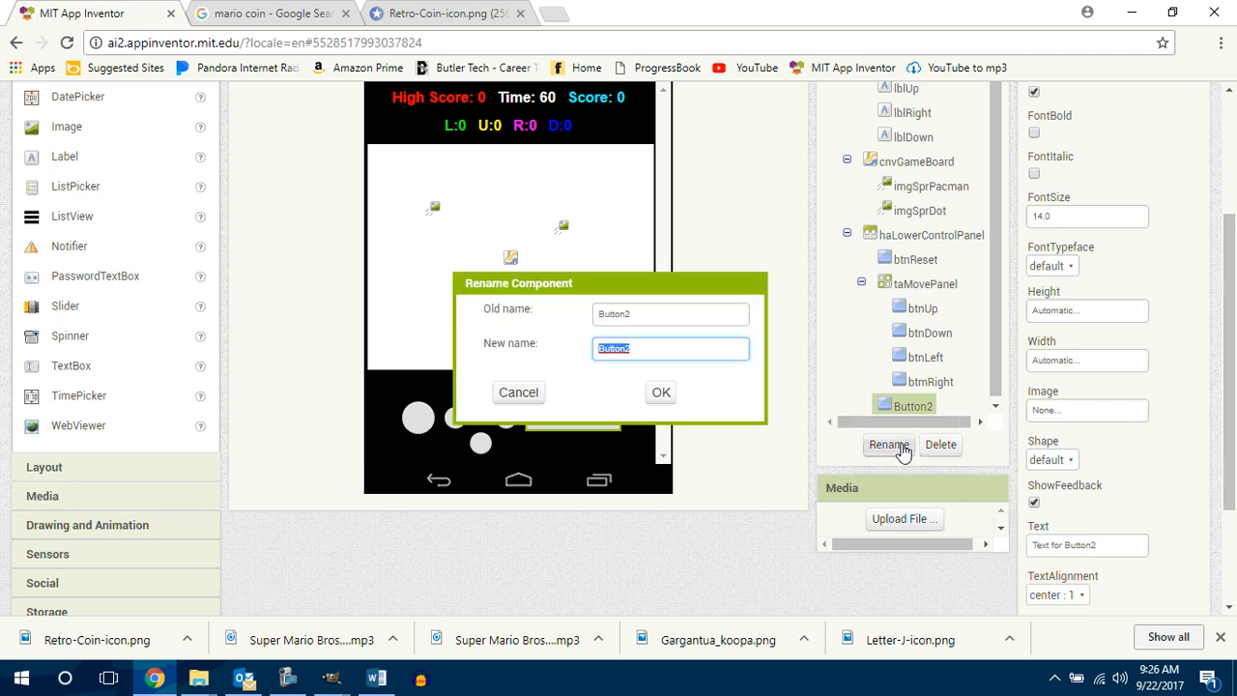
text(btnPlayPause)
key(Return)
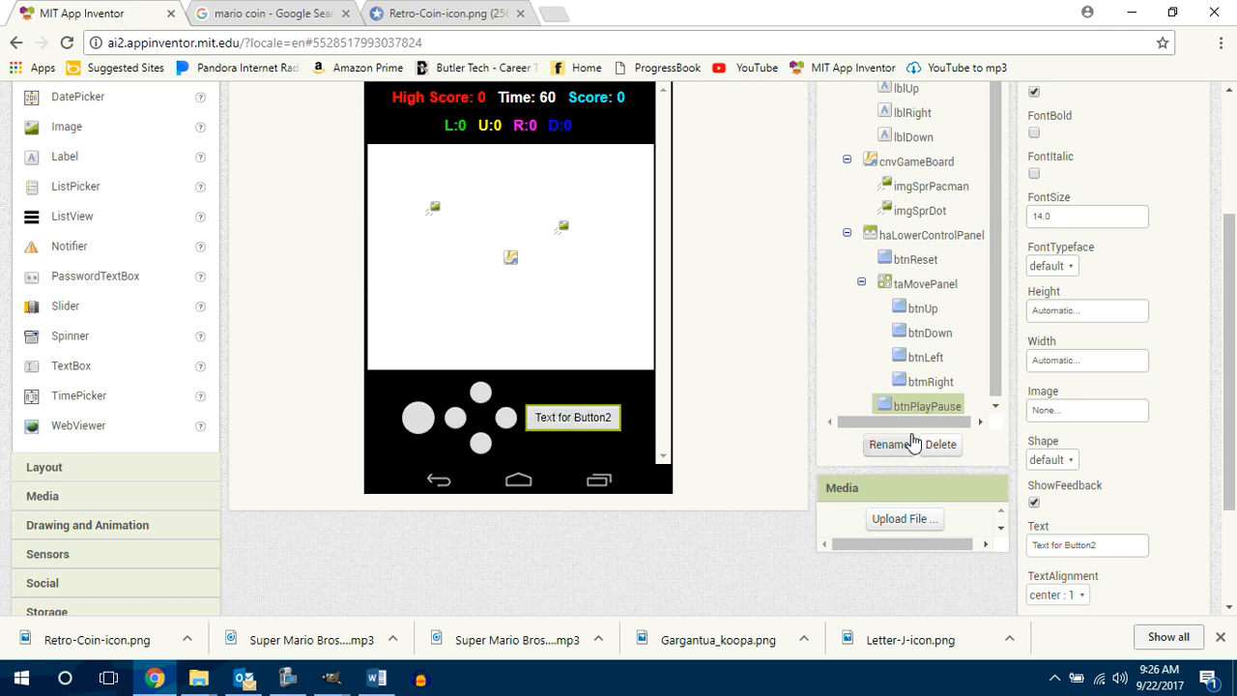
Step: Set the height and width of btnPlayPause to 36 pixels each
click(1066, 311)
click(1074, 342)
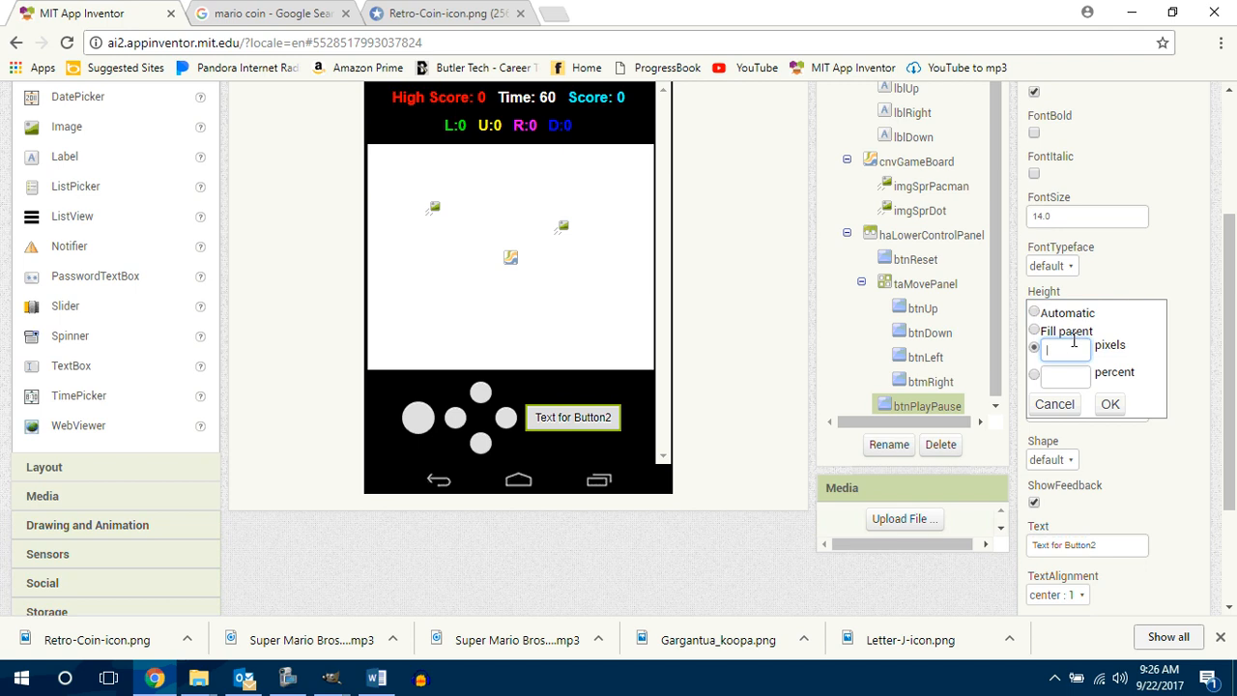
text(36)
click(1109, 404)
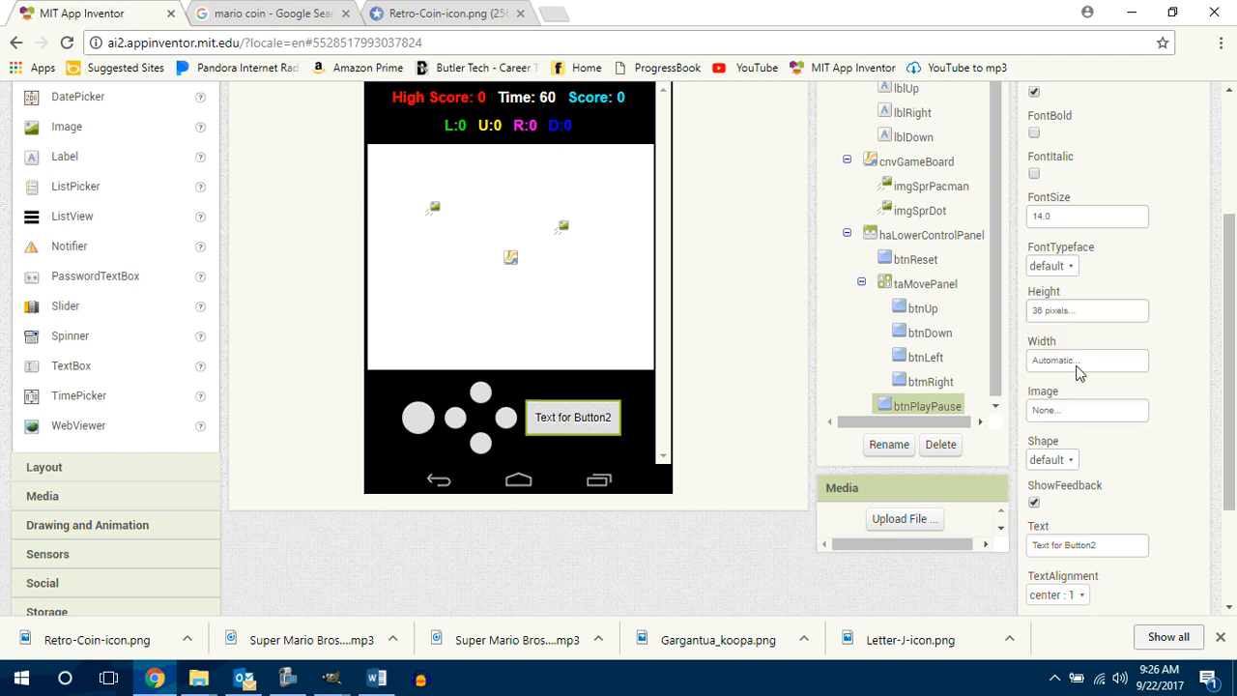
click(1075, 361)
click(1070, 401)
text(36)
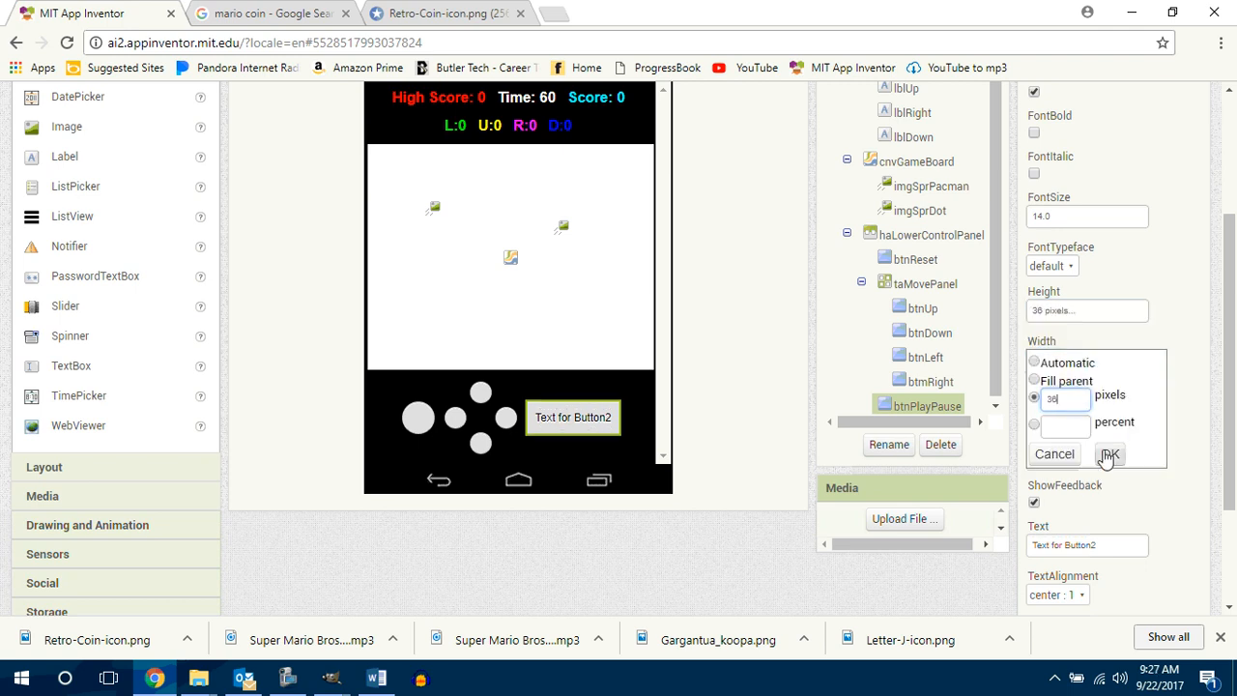
click(1109, 454)
Step: Give btnPlayPause an oval shape, clear its text, and select haLowerControlPanel
click(1049, 459)
click(1049, 558)
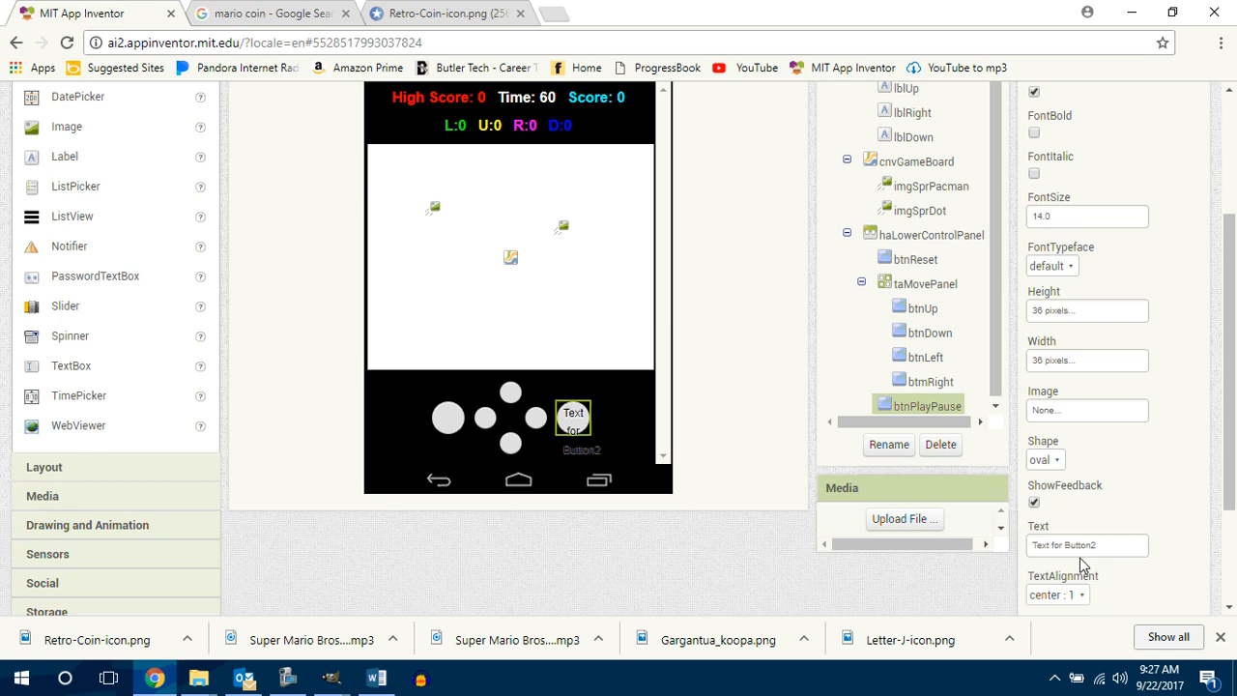
click(1081, 546)
key(BackSpace)
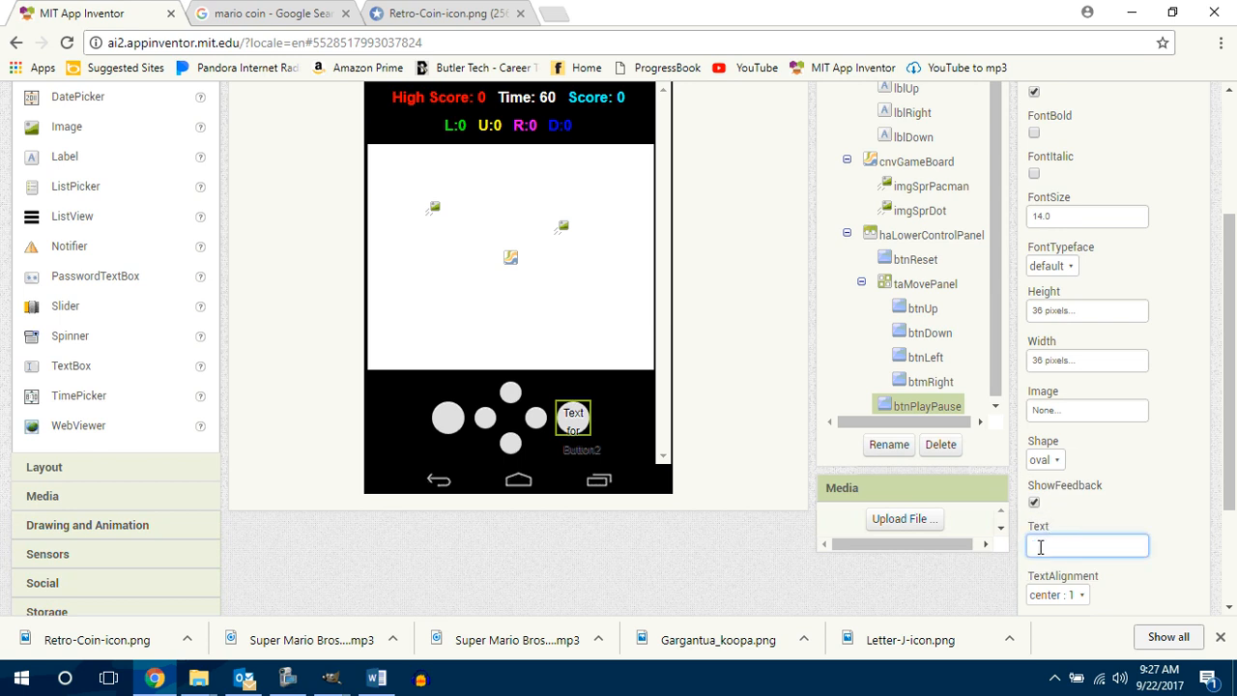
key(Return)
drag(1228, 448, 1228, 421)
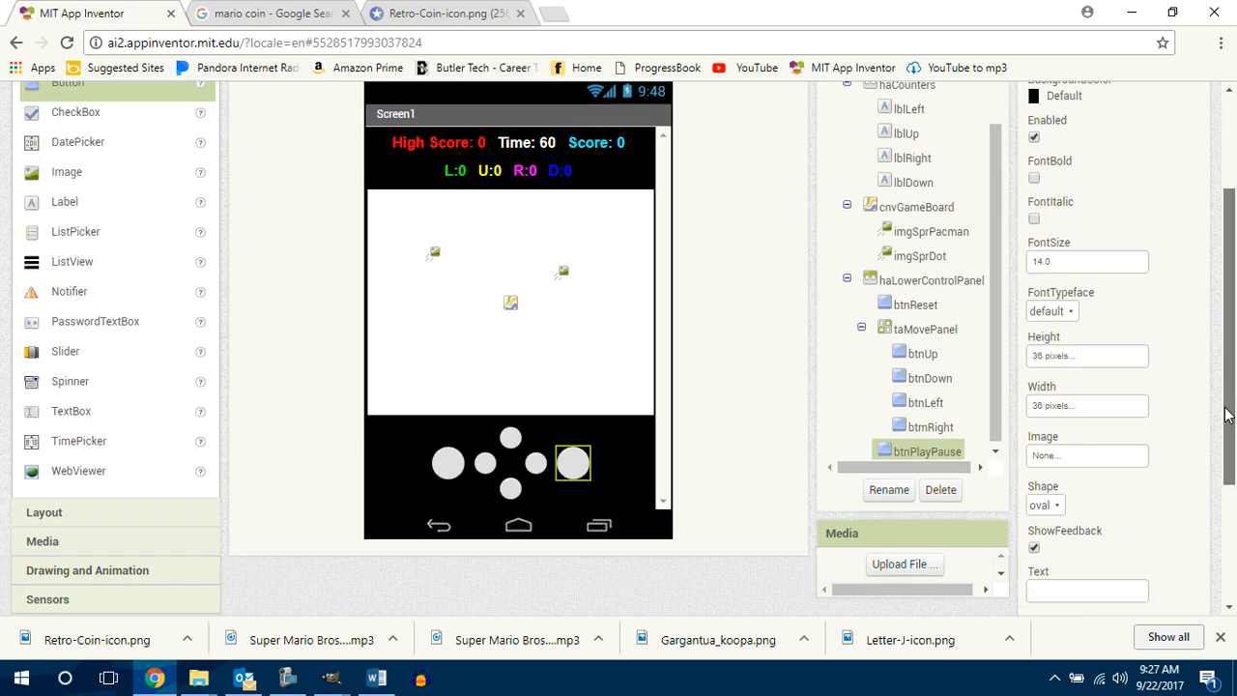
click(651, 496)
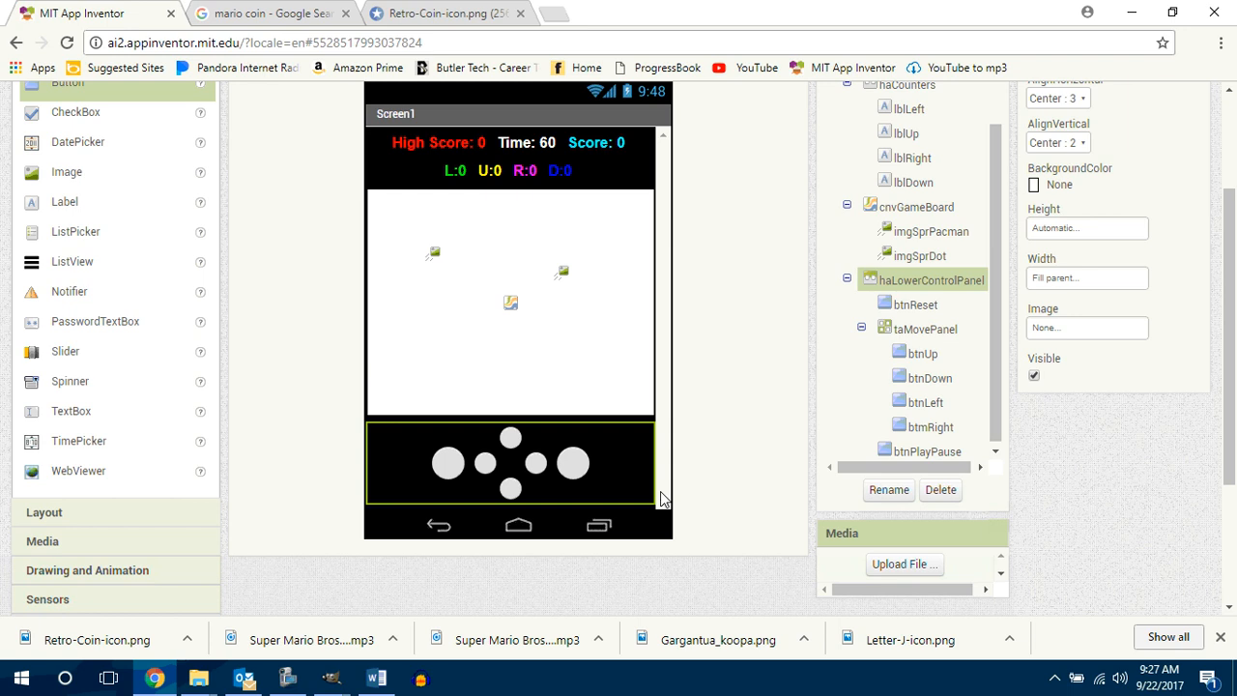
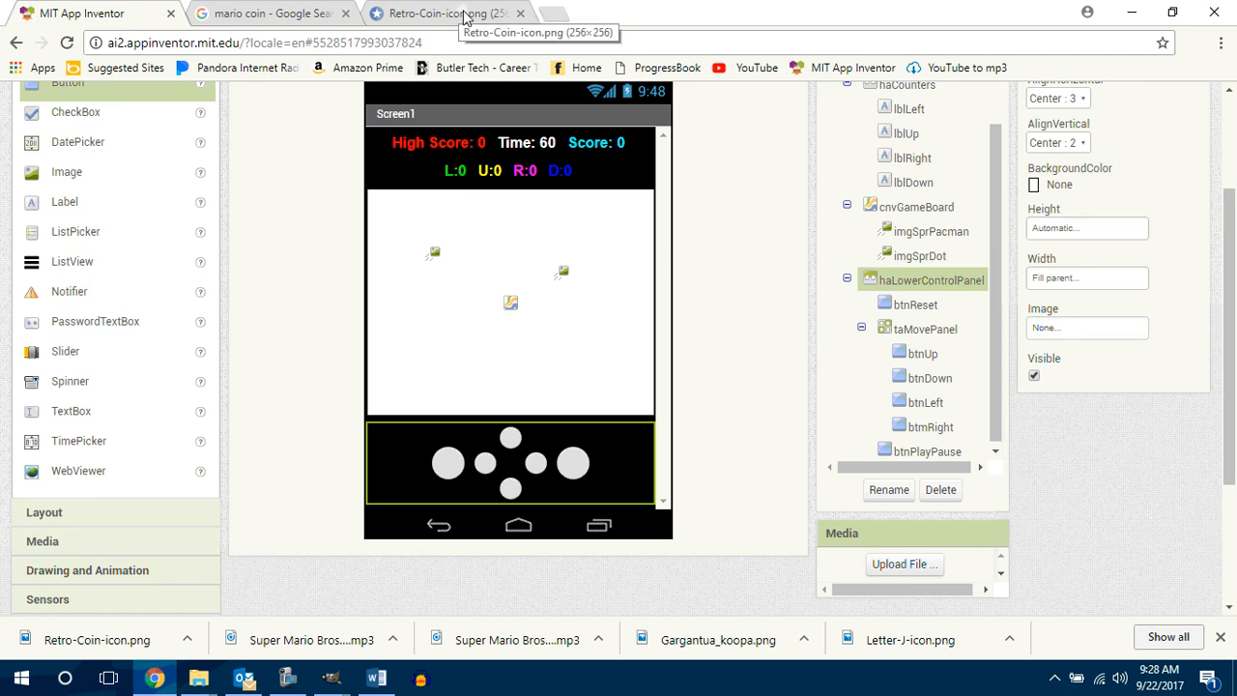
Step: Open a new browser tab and run a Google Images search for "arrow"
click(551, 13)
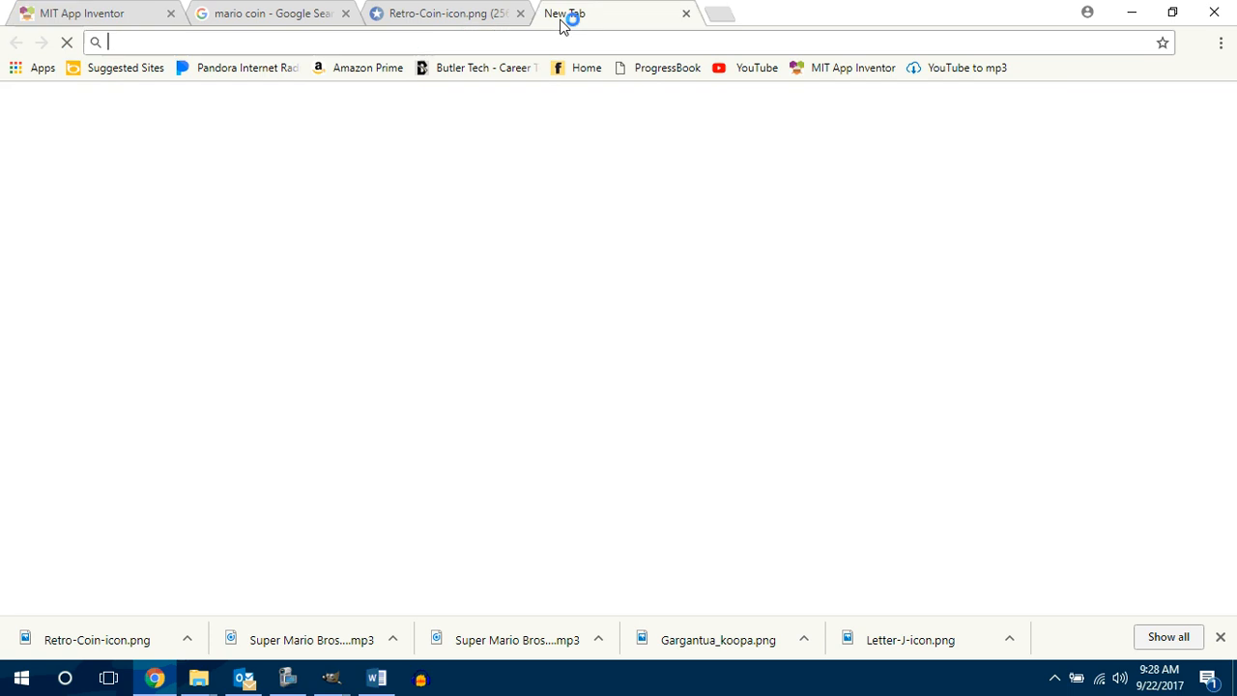
click(493, 347)
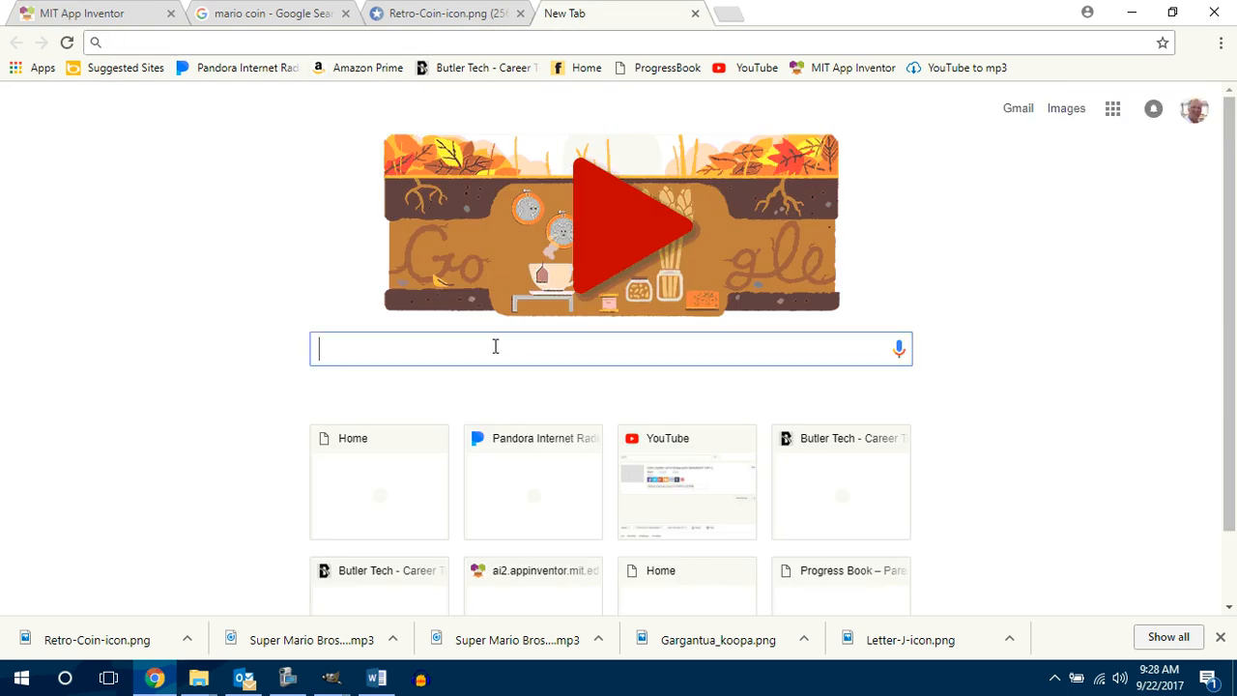
text(arr)
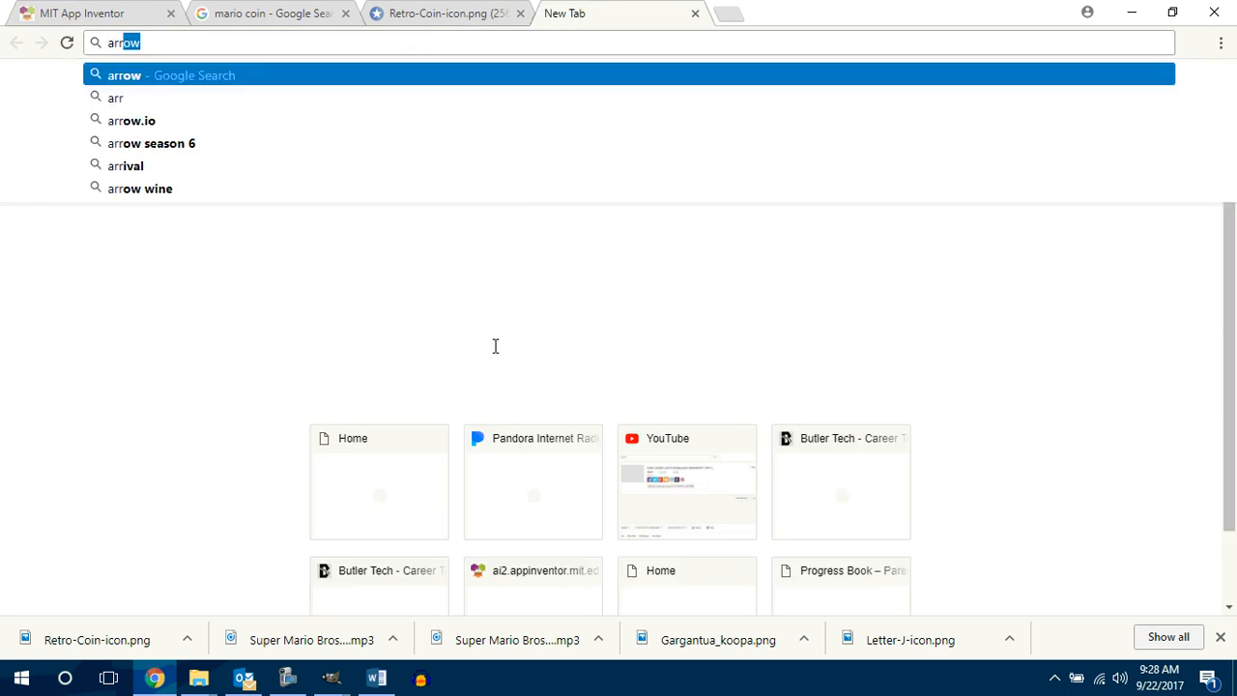
key(Return)
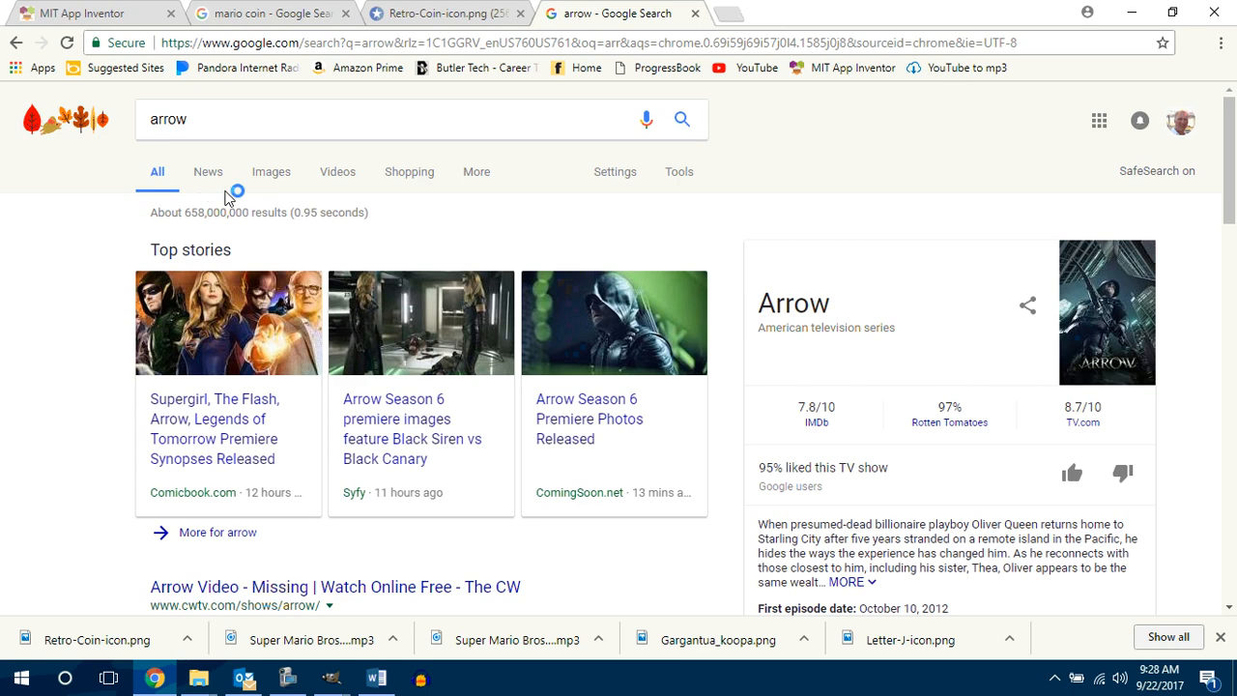
click(272, 172)
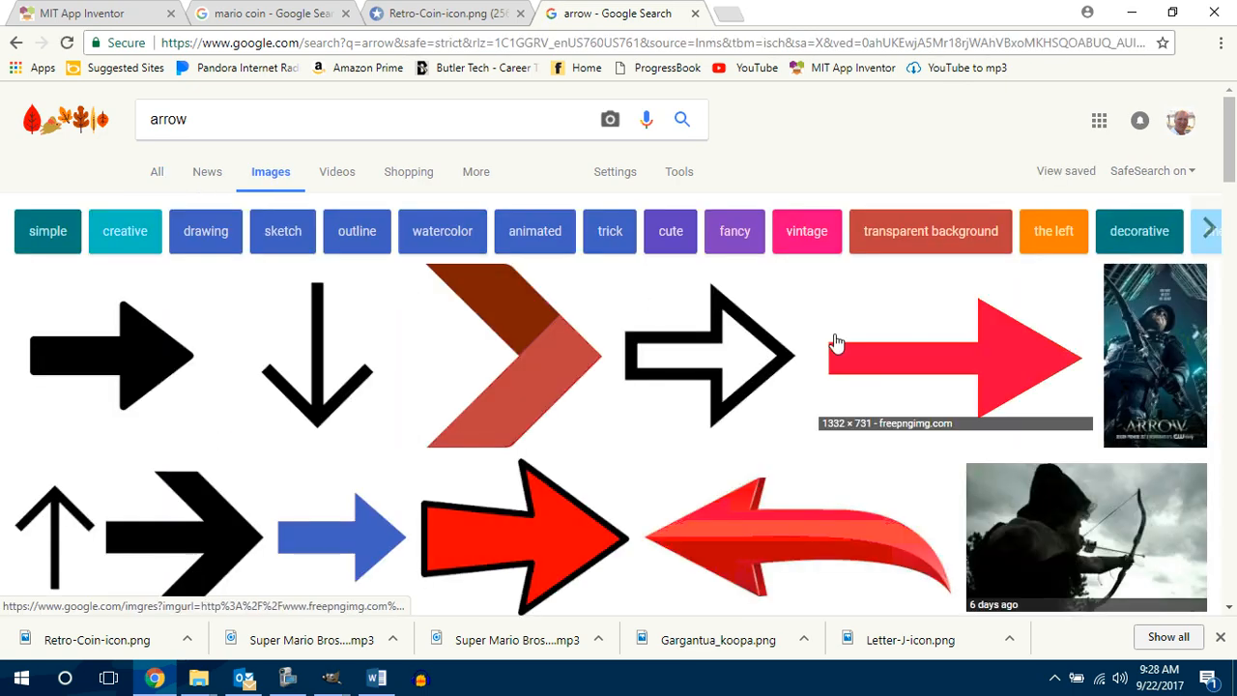
Step: Look through the arrow image results for a graphic suitable for the direction buttons
scroll(835, 342, down, 10)
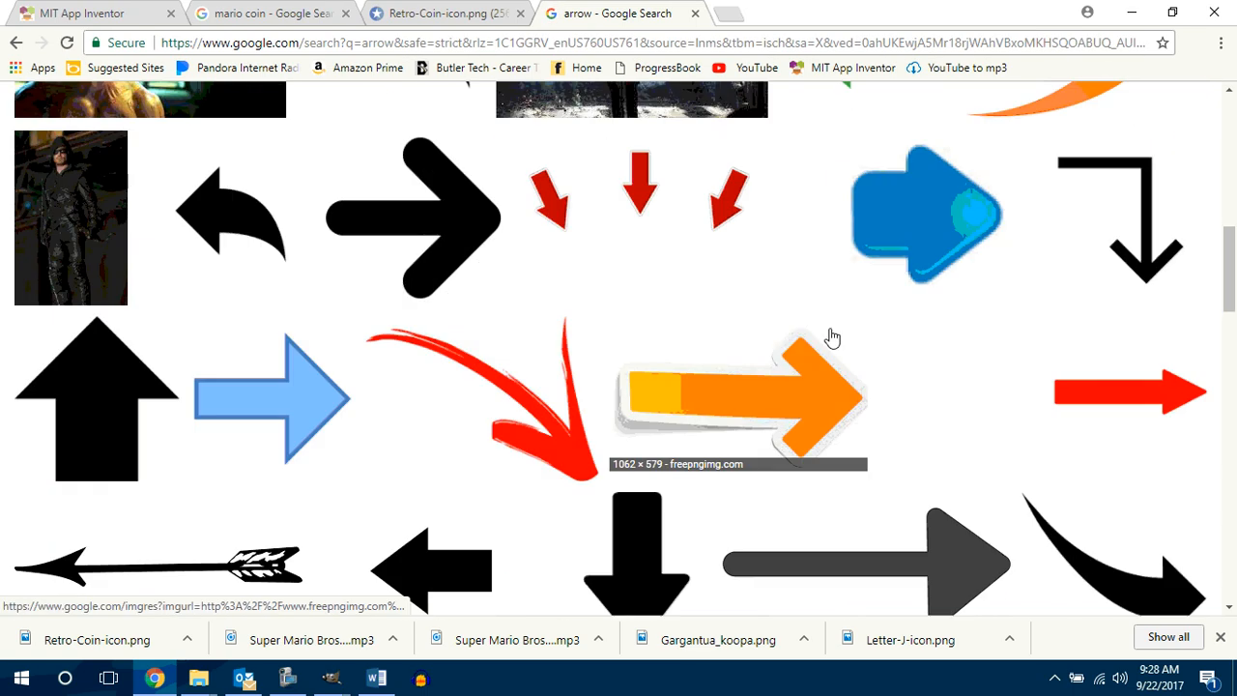
scroll(832, 337, down, 11)
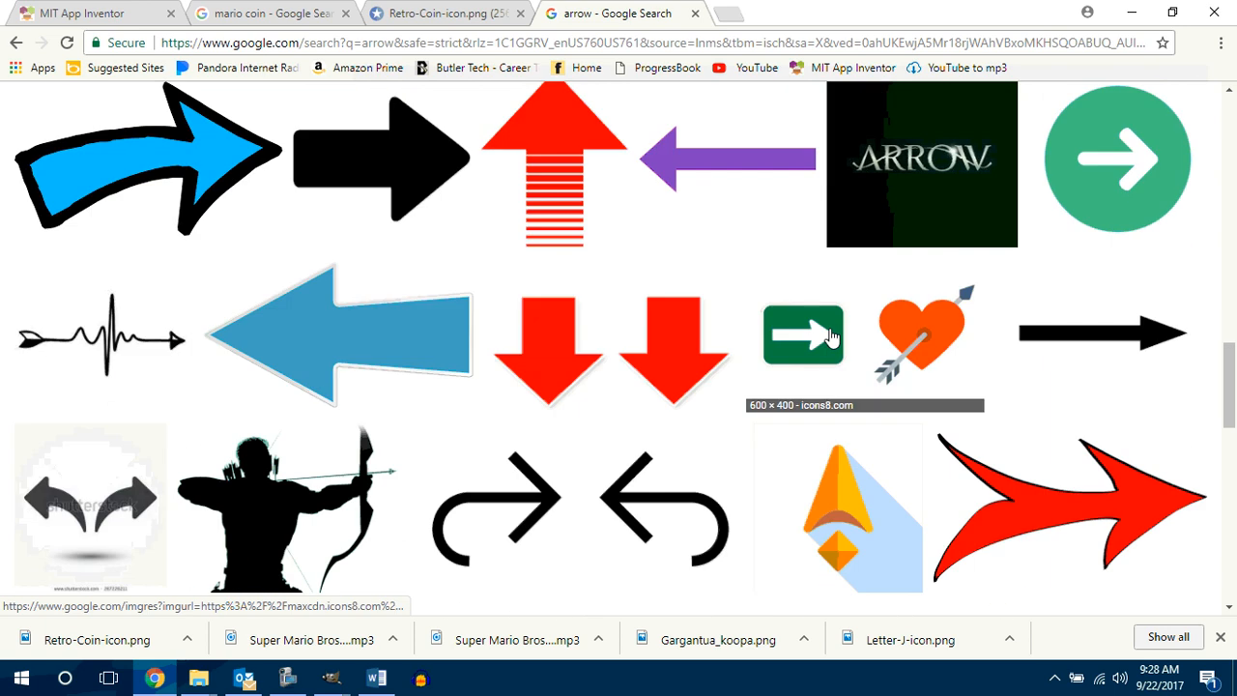
scroll(835, 335, up, 4)
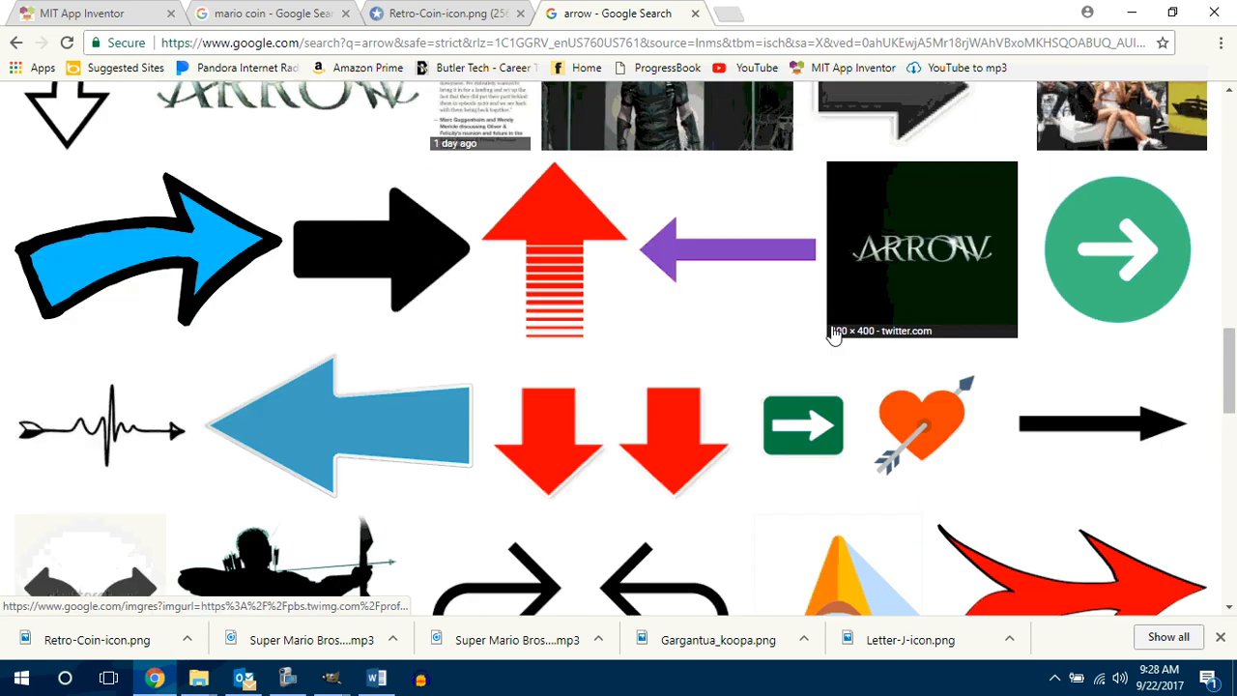
scroll(834, 334, down, 7)
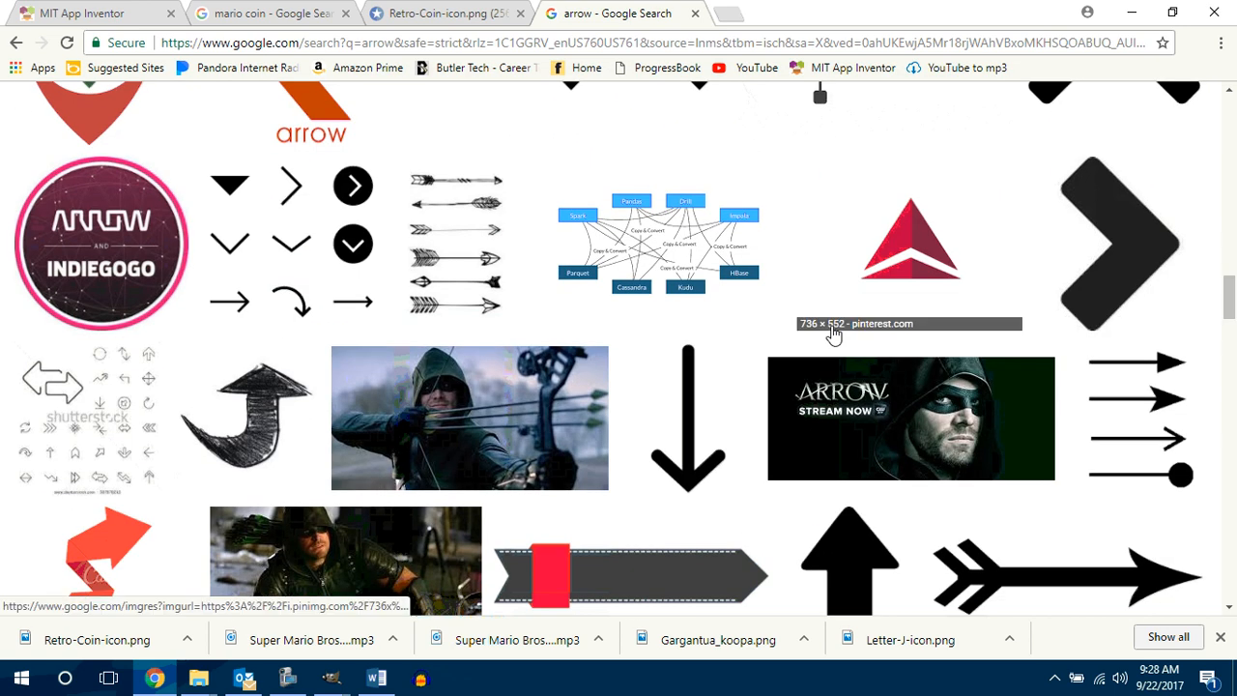
scroll(834, 335, up, 5)
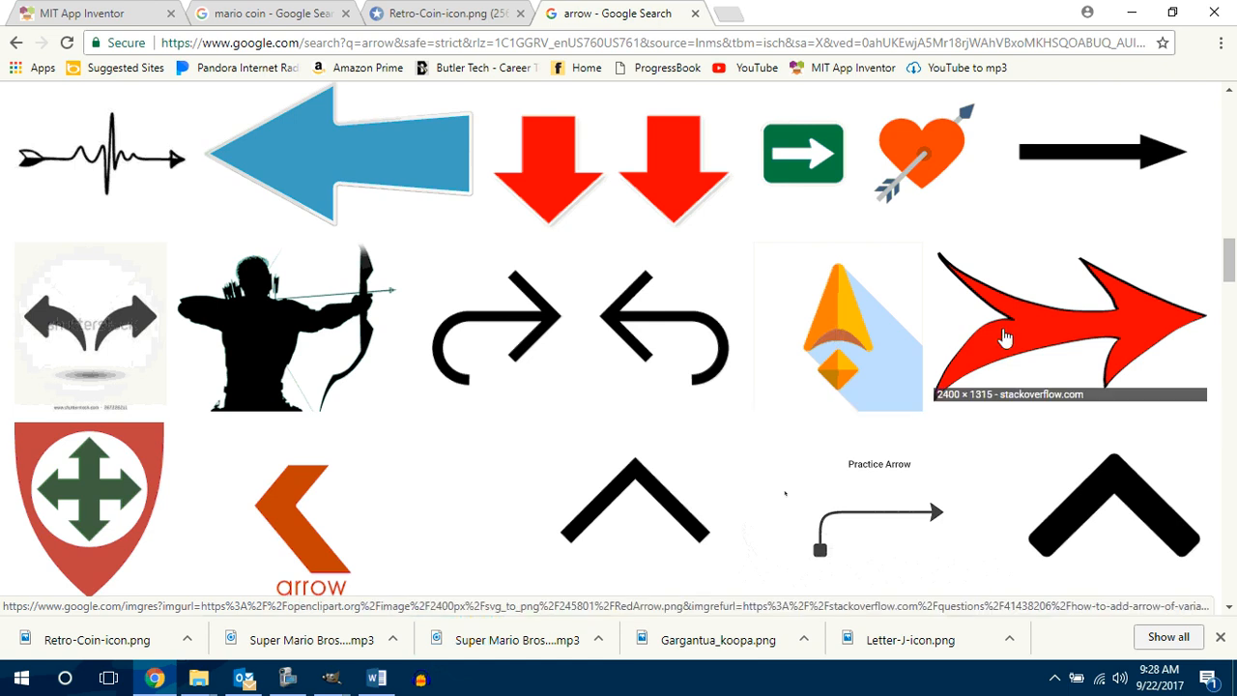
scroll(1005, 336, up, 6)
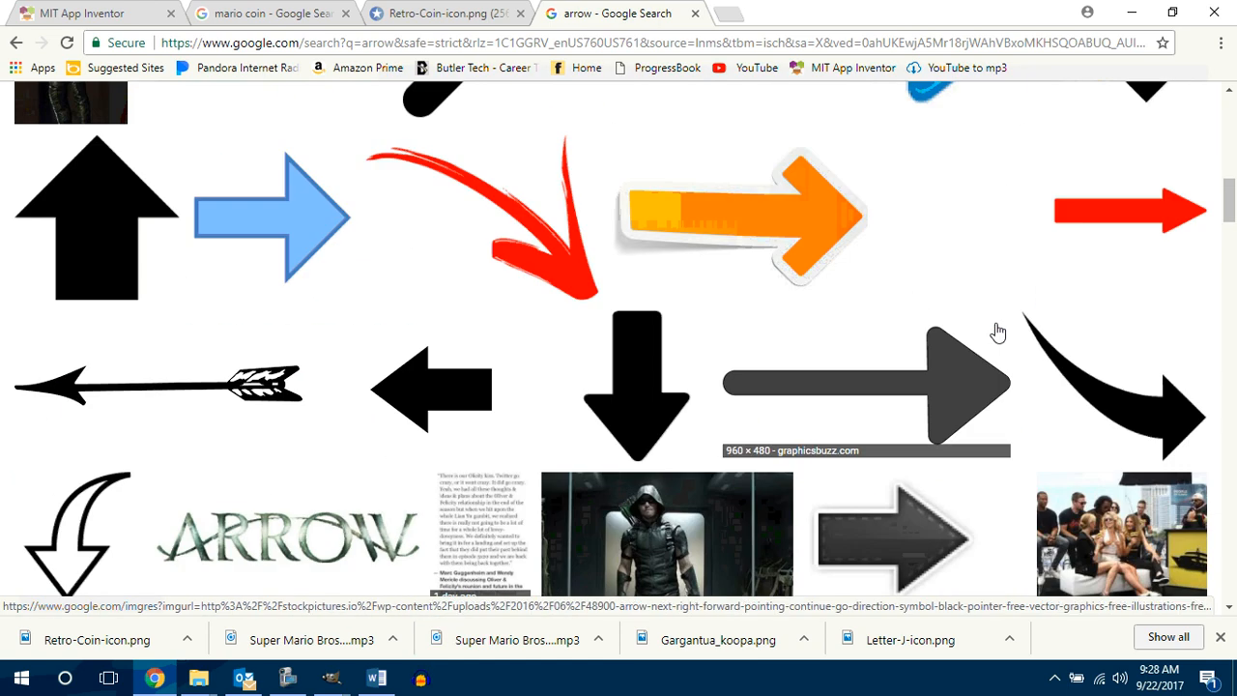
scroll(998, 331, up, 10)
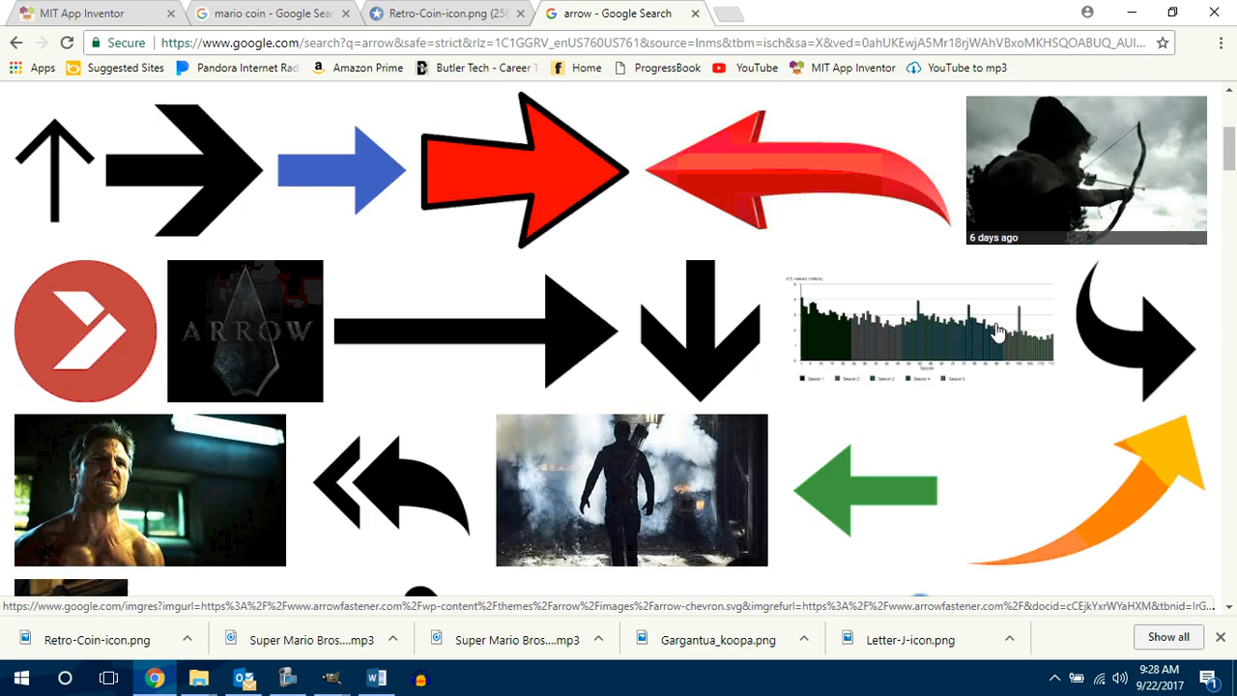
scroll(998, 332, up, 4)
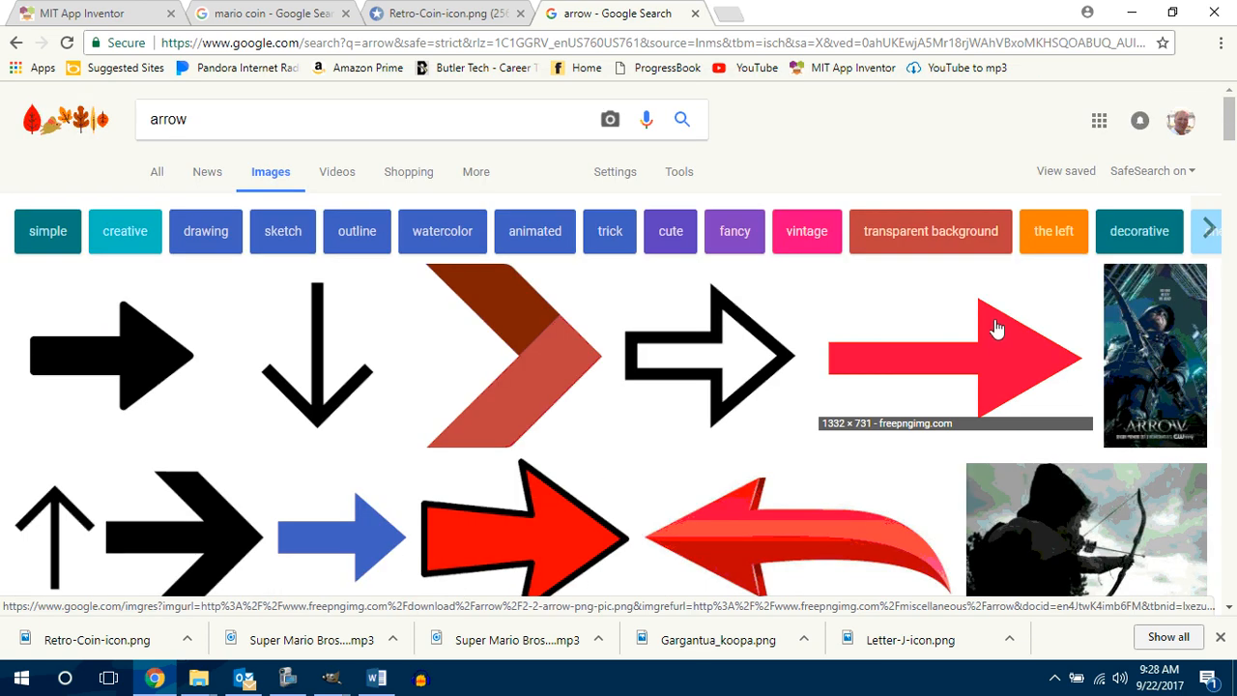
Step: Refine the image search to "arrow icon" and open the orange double-chevron arrow from Icons DB at full size
click(260, 119)
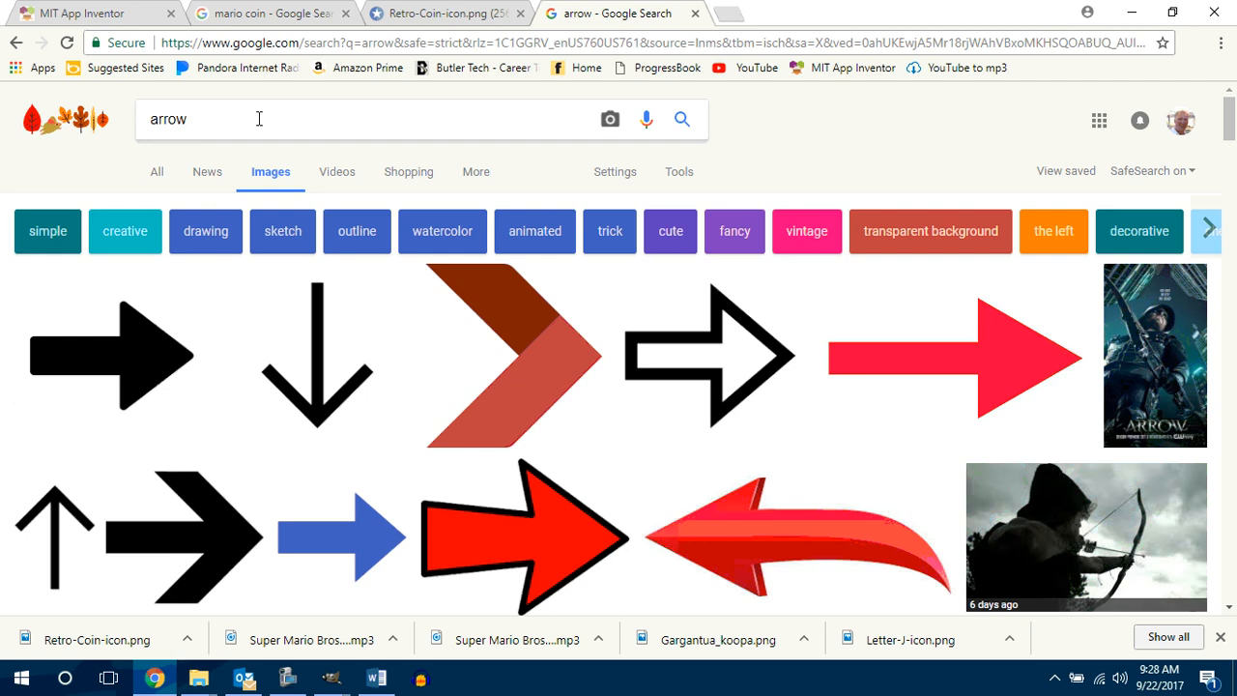
text(icon)
key(Return)
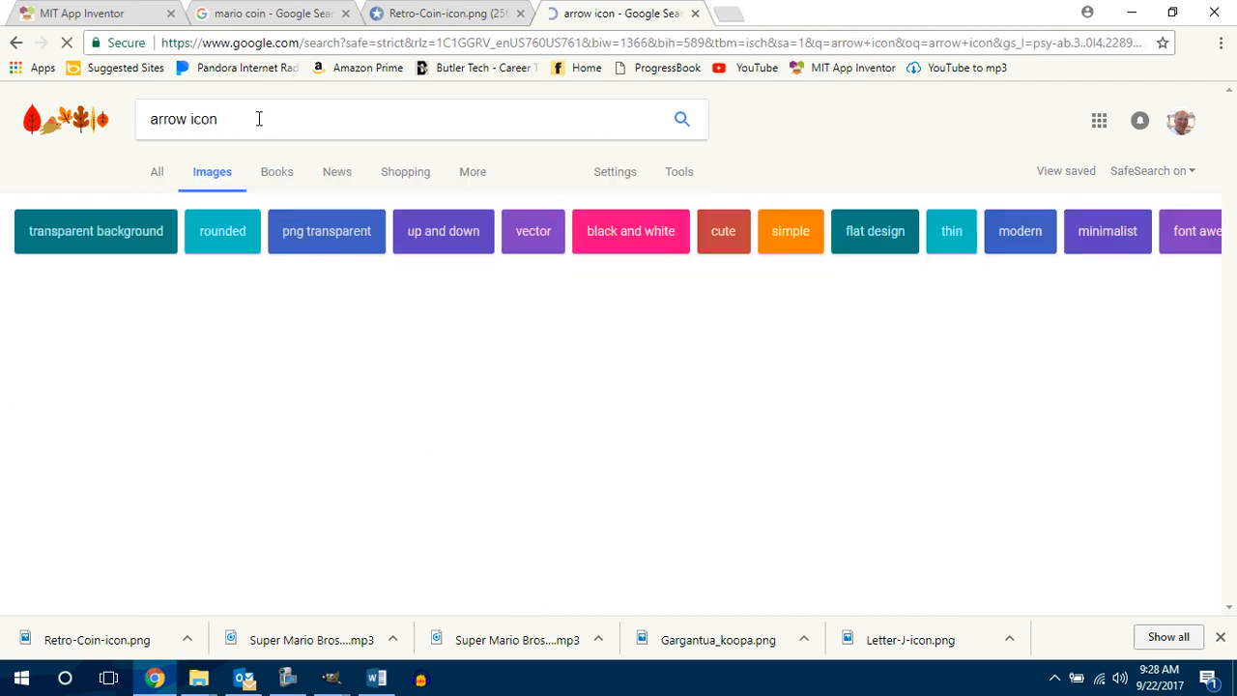
scroll(596, 438, down, 3)
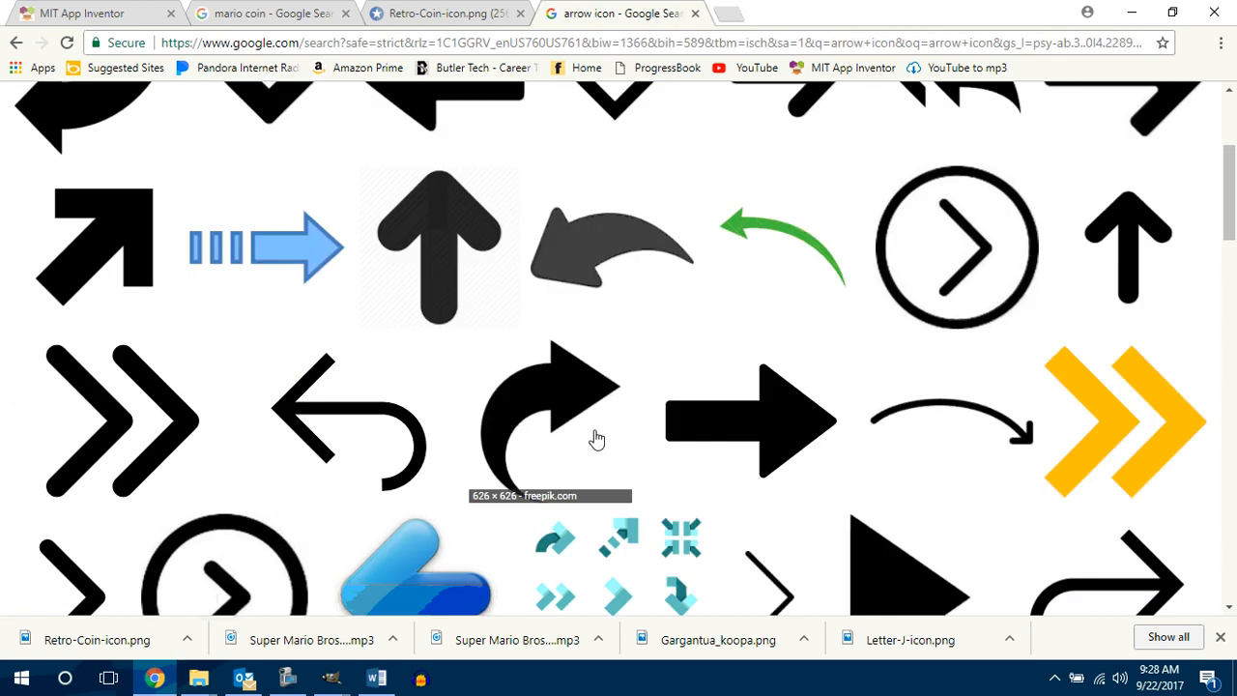
click(1105, 417)
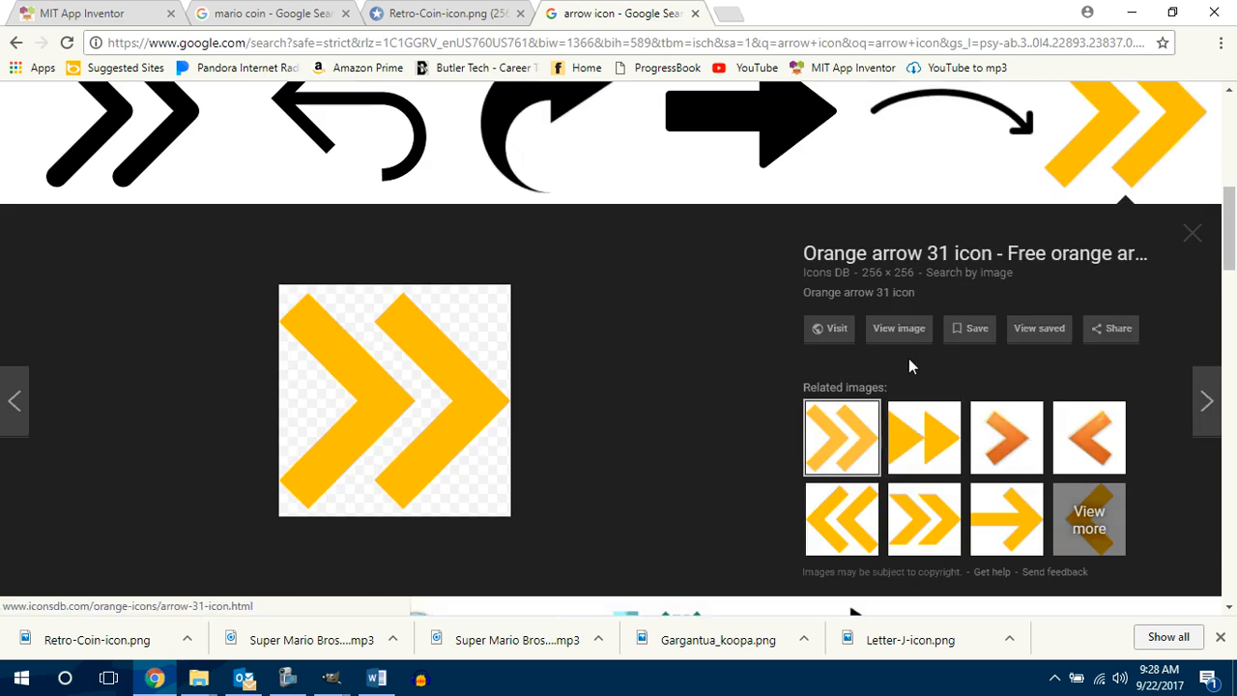
click(899, 327)
Step: Begin saving the arrow image and add a new folder inside Documents > 2017-2018 > P3 App Creators
right_click(625, 346)
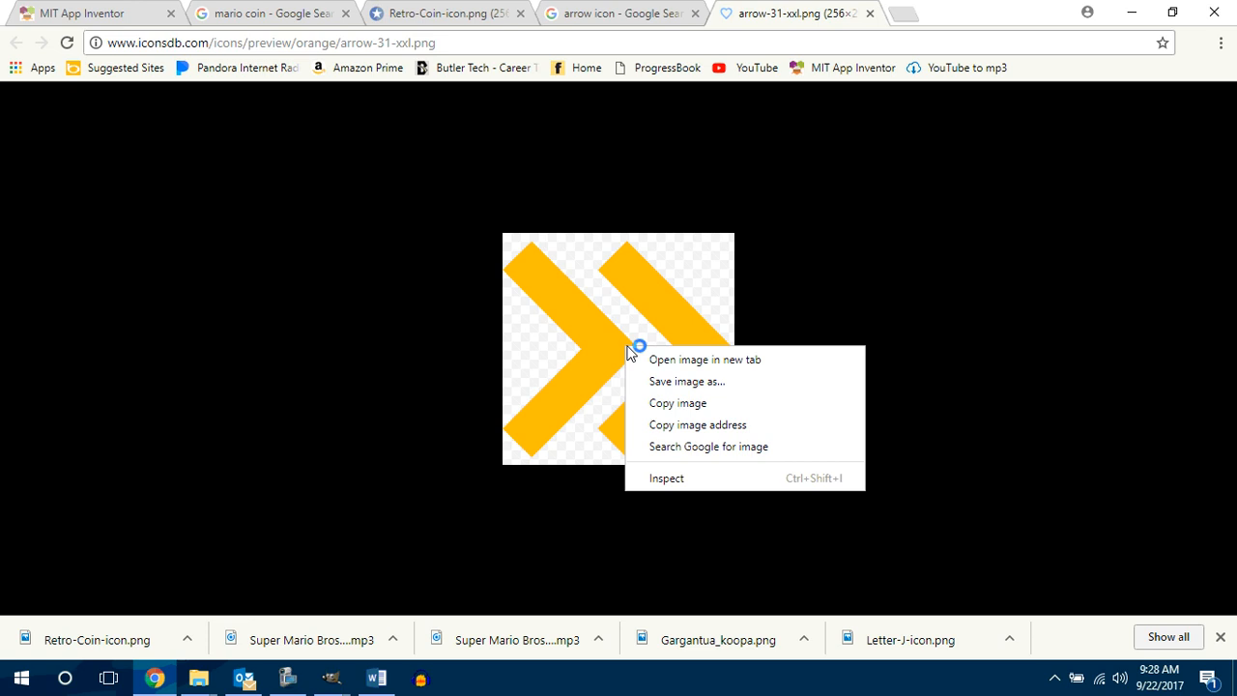
click(690, 381)
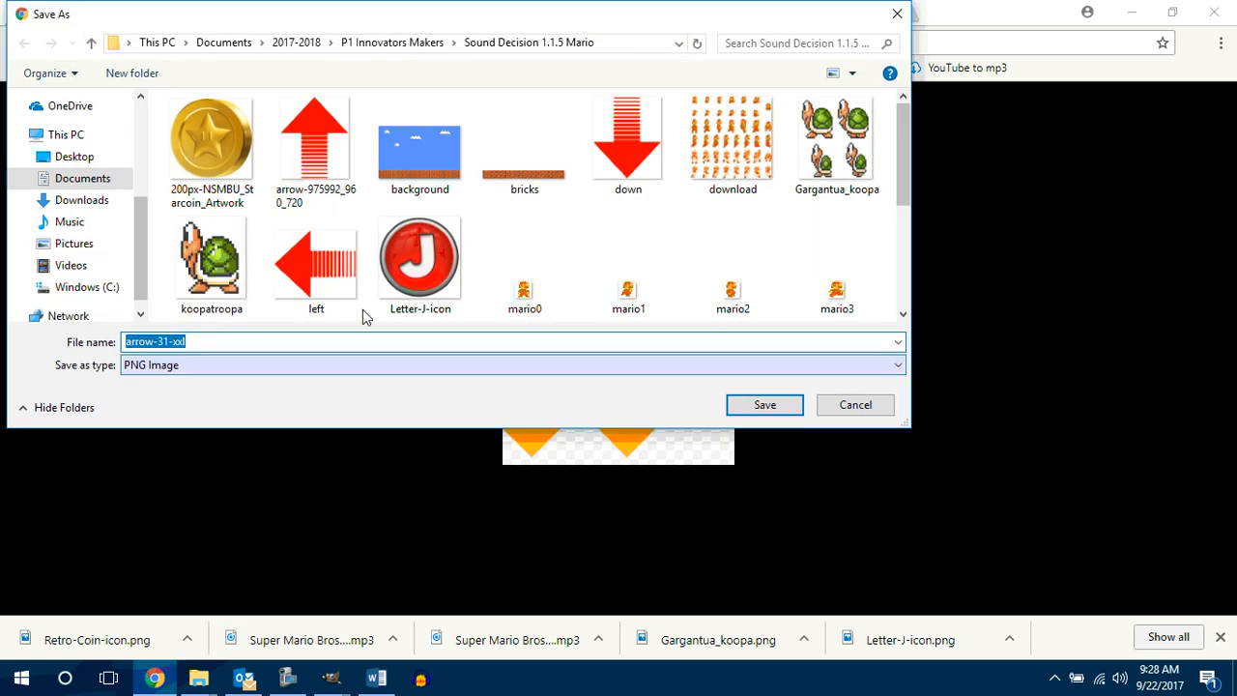
click(82, 178)
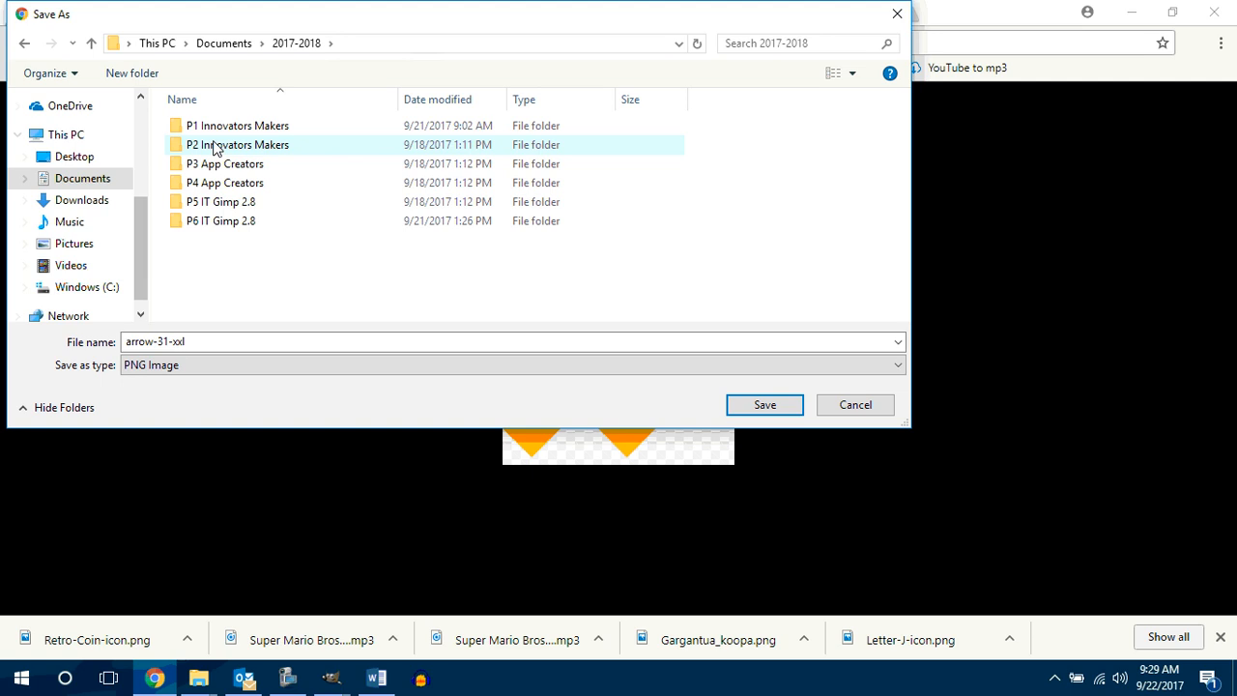
double_click(216, 164)
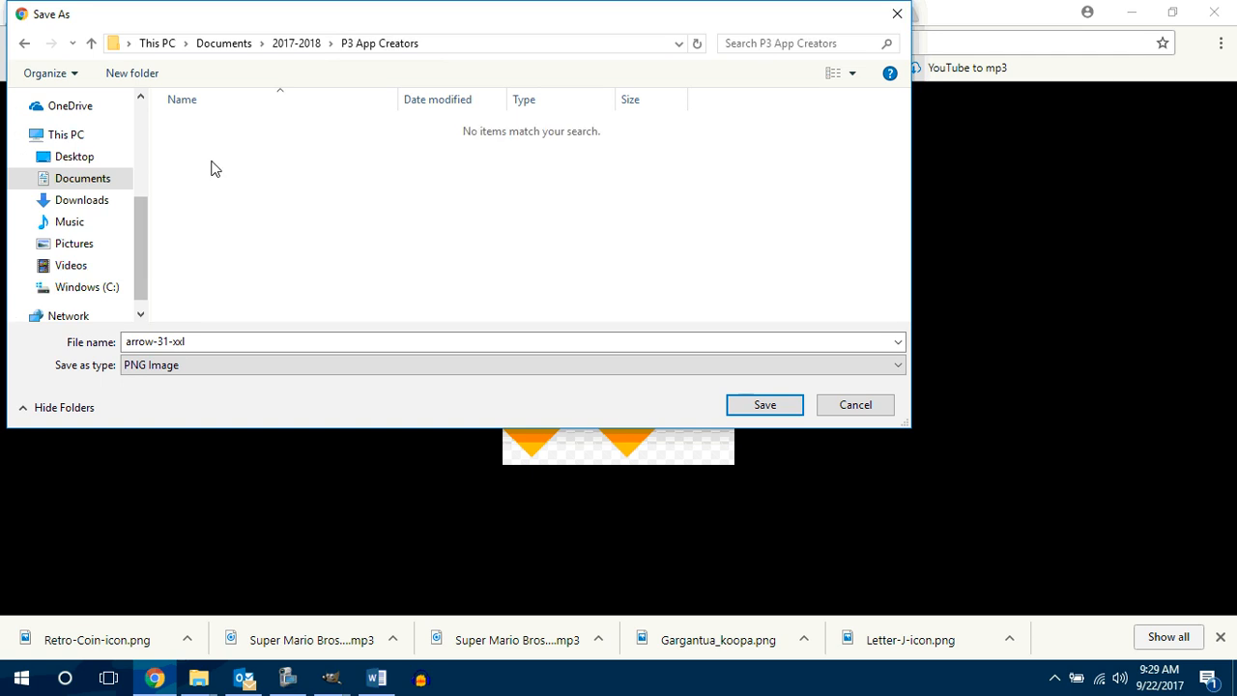
click(132, 73)
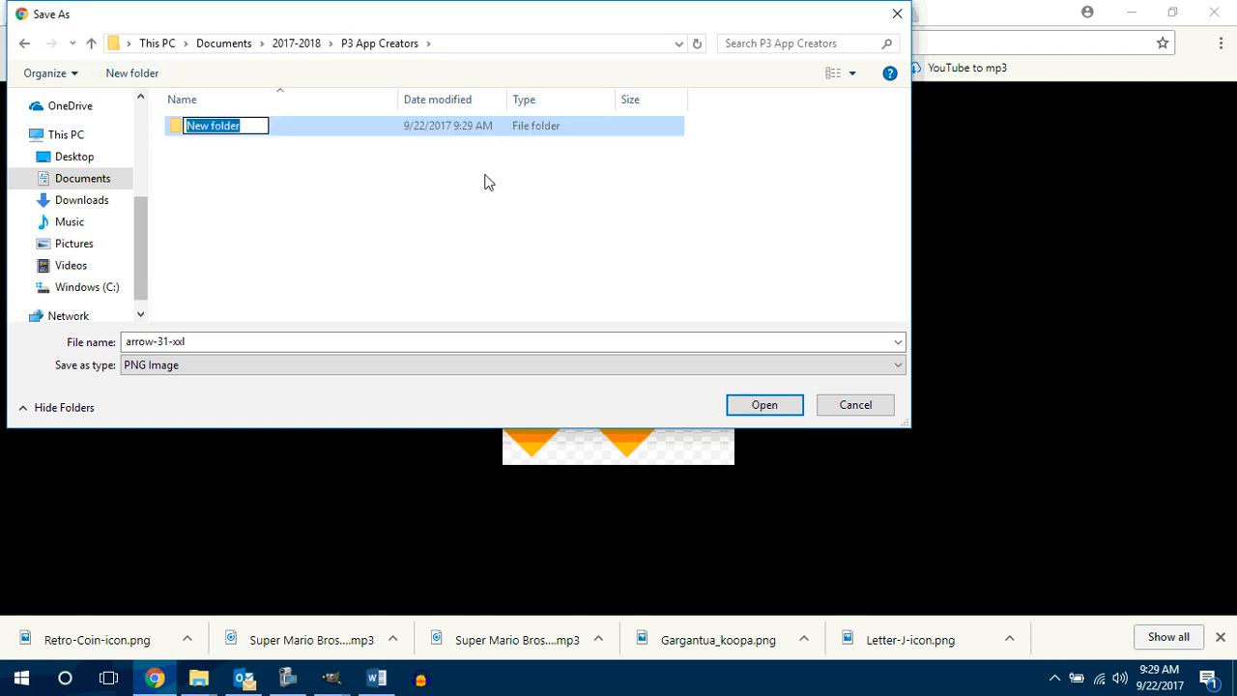
text(Sound)
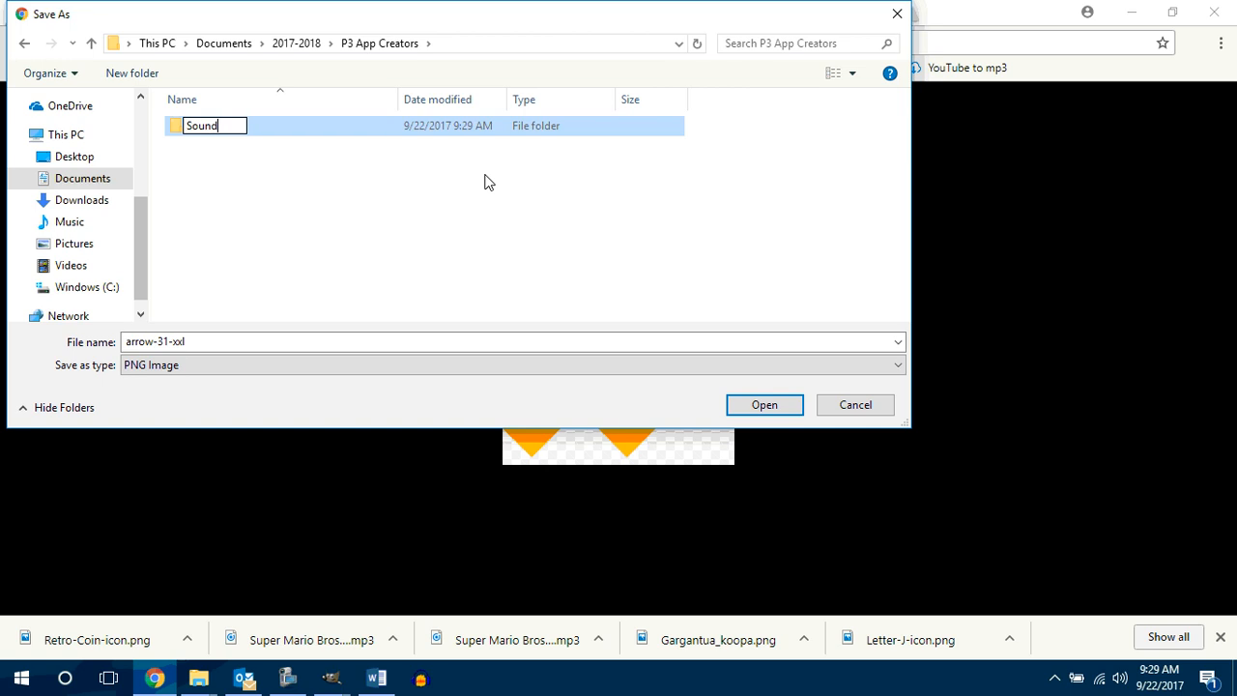
text( Decision)
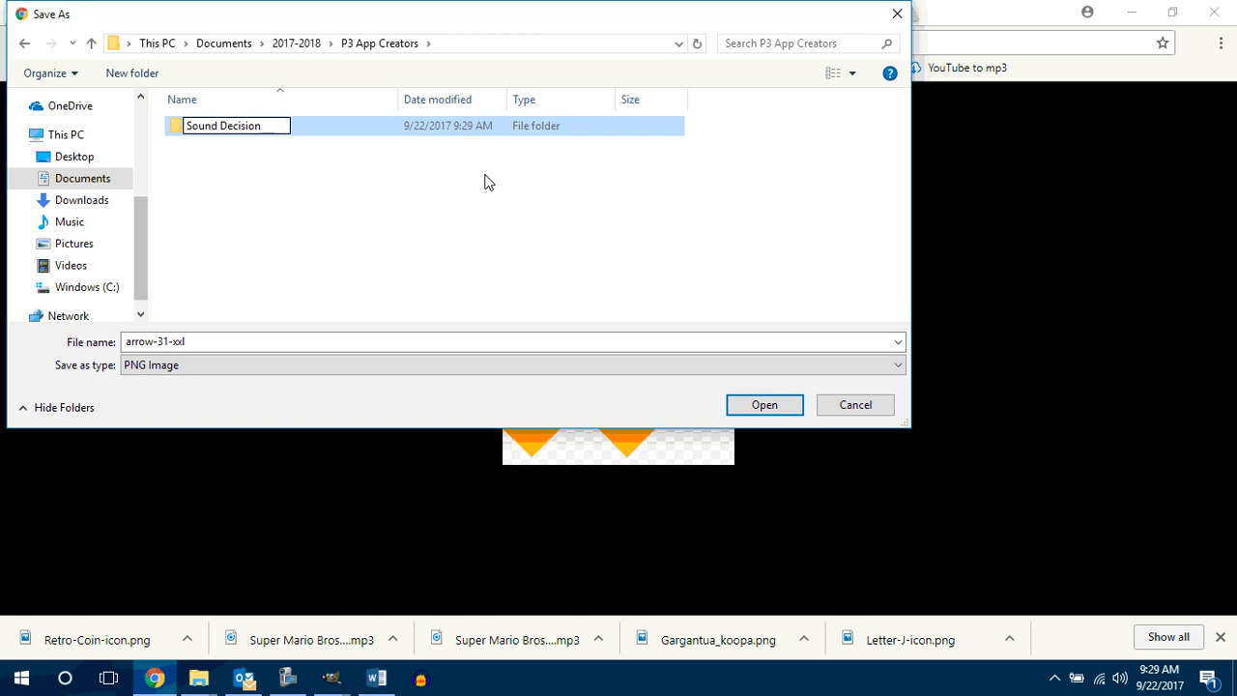
key(BackSpace)
key(BackSpace)
key(BackSpace)
key(BackSpace)
key(BackSpace)
key(BackSpace)
key(BackSpace)
key(BackSpace)
key(BackSpace)
key(BackSpace)
key(BackSpace)
key(BackSpace)
key(BackSpace)
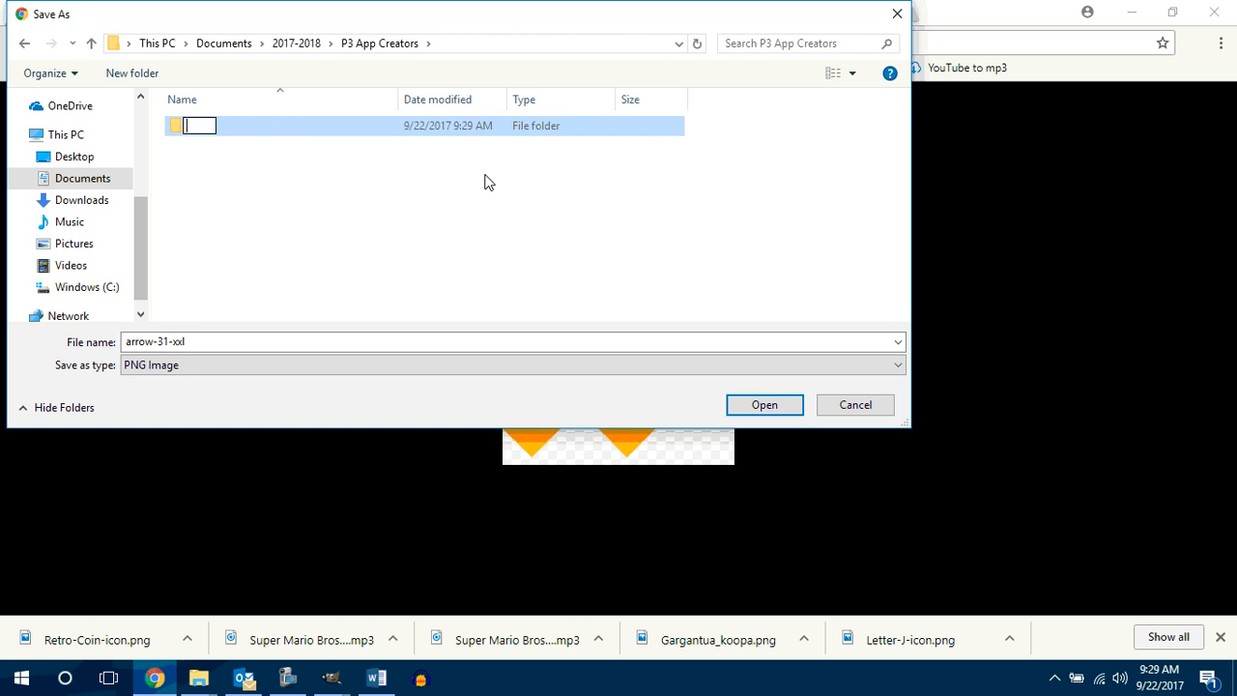
Step: Name the new folder Count Me In Pacman 1.1.3 and save the arrow-31-xxl PNG image in it
text(Count Me In Pa)
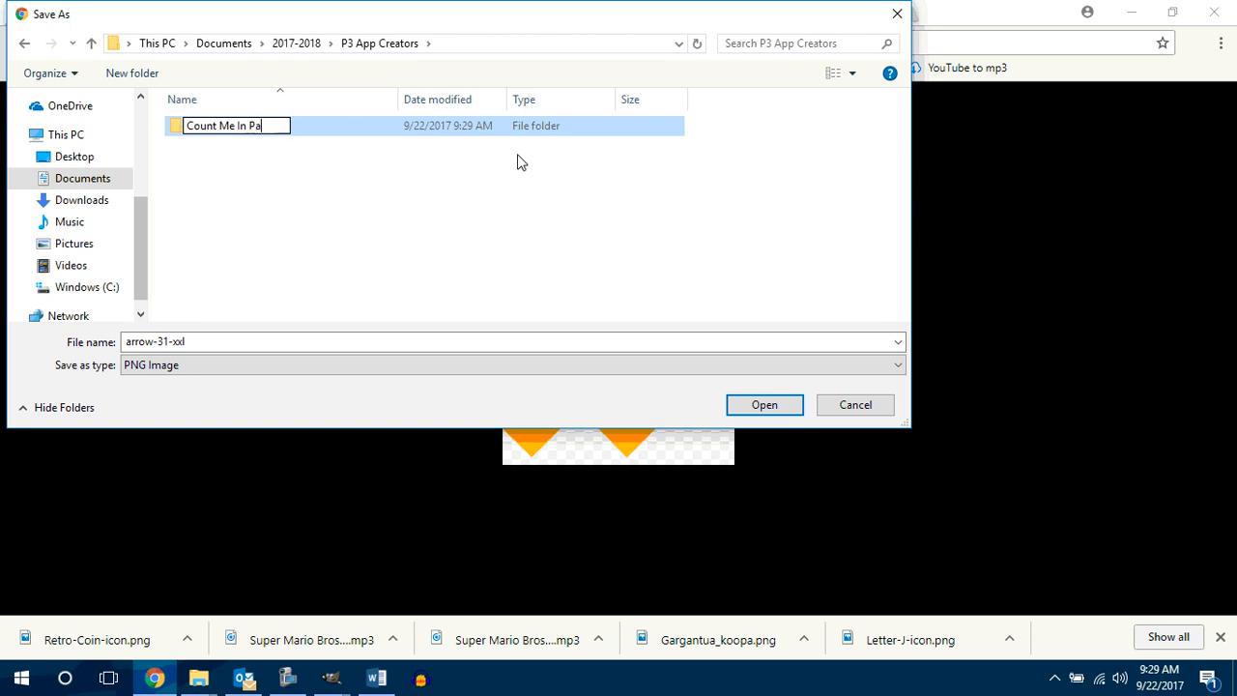
text(cman 1.)
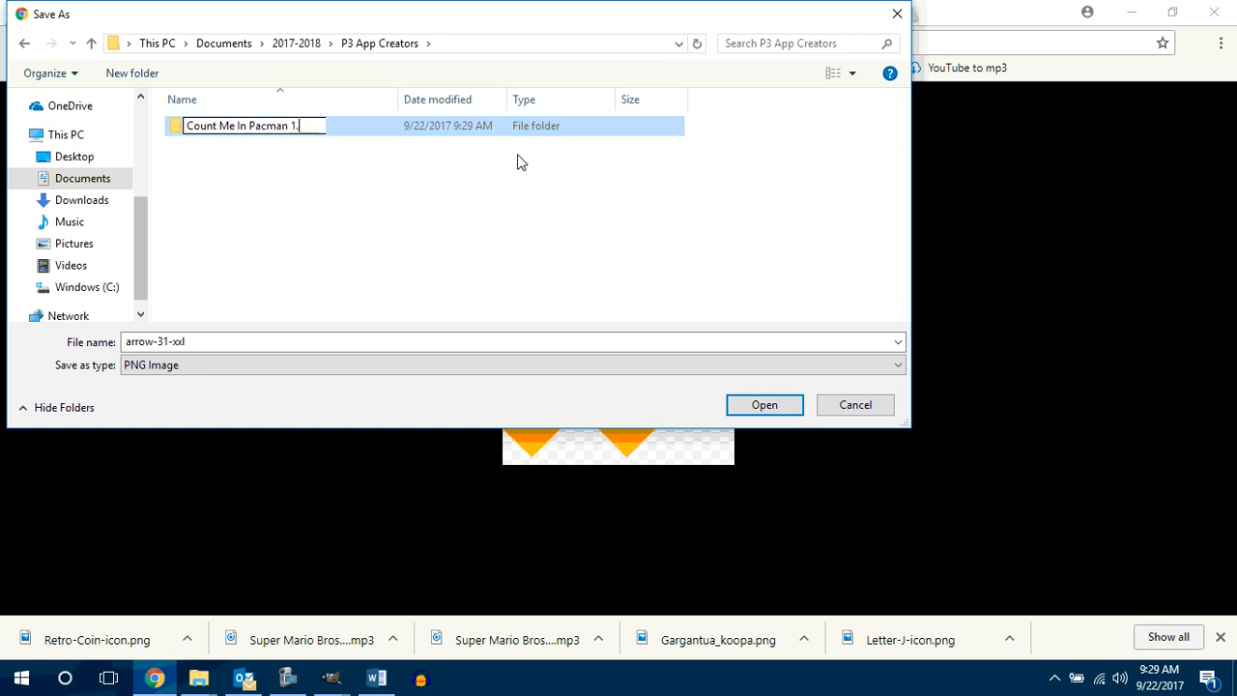
text(1.3)
key(Return)
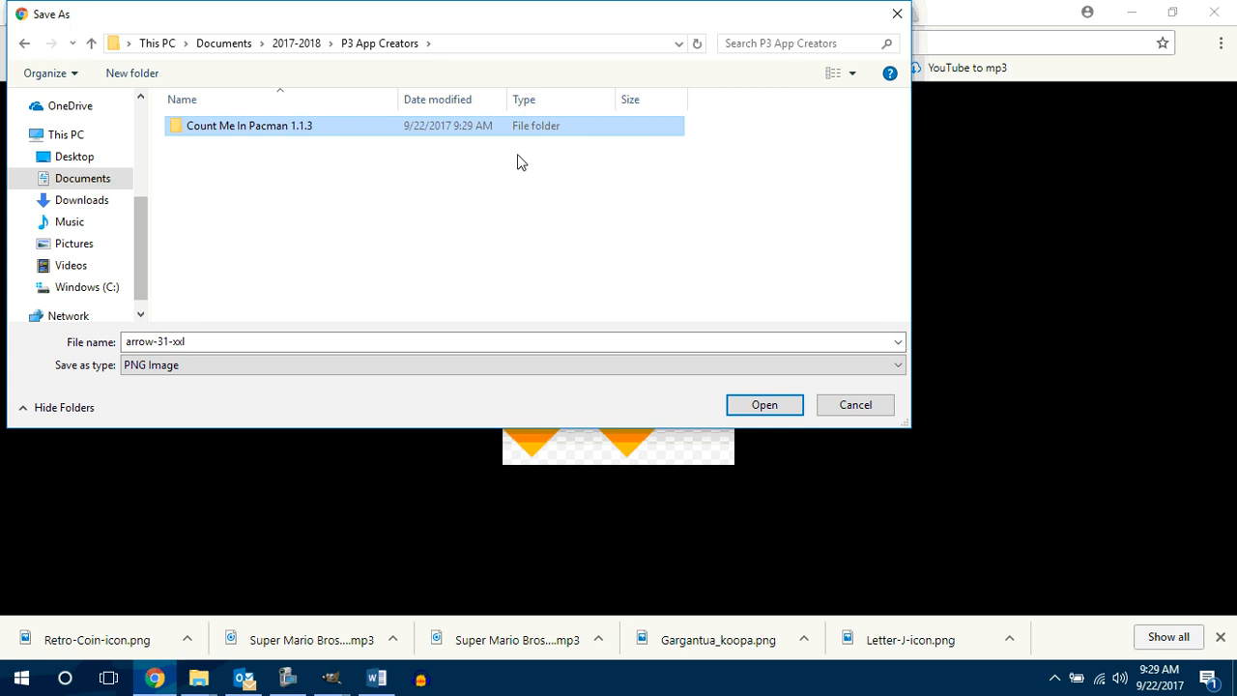
double_click(287, 126)
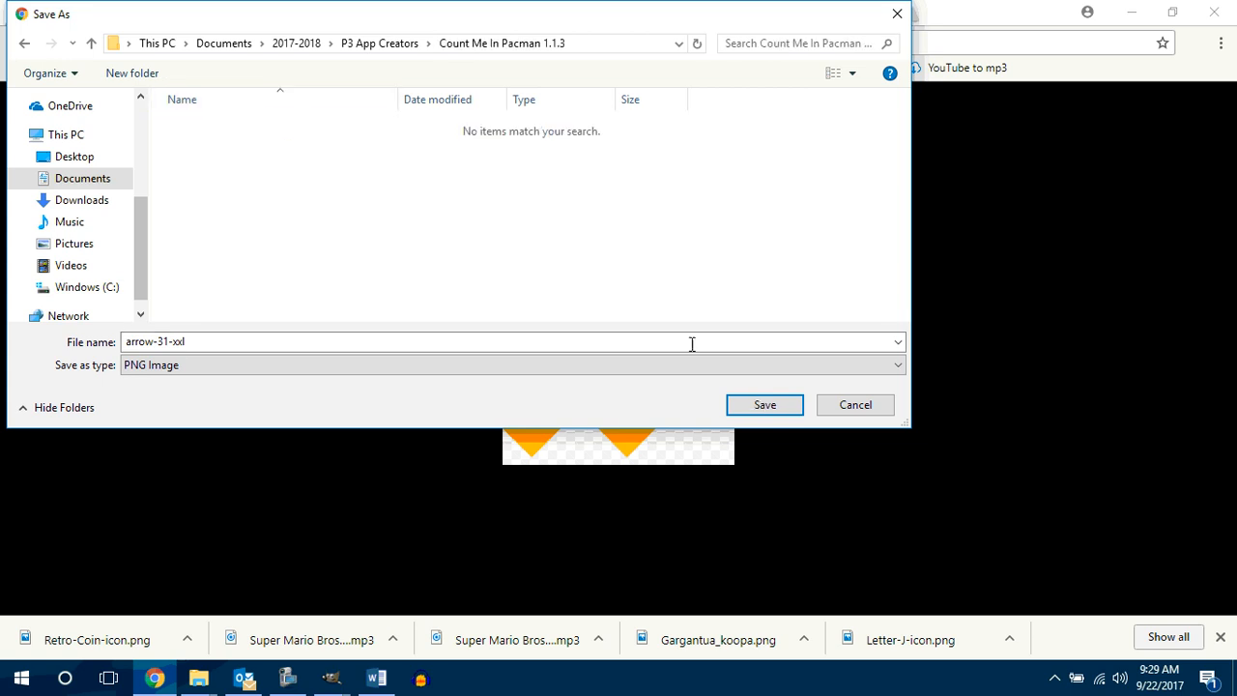
click(765, 404)
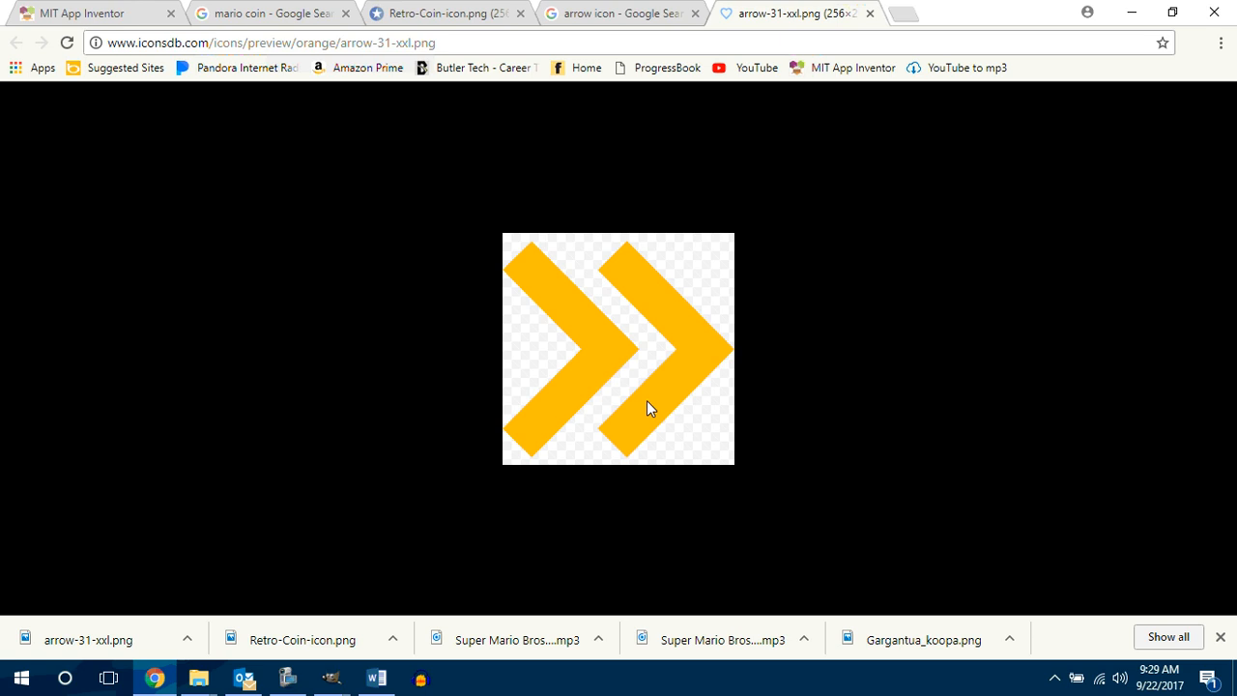
Step: Switch to File Explorer, open Count Me In Pacman 1.1.3 inside 2017-2018 > P3 App Creators, and select the arrow-31-xxl image
mouse_move(198, 677)
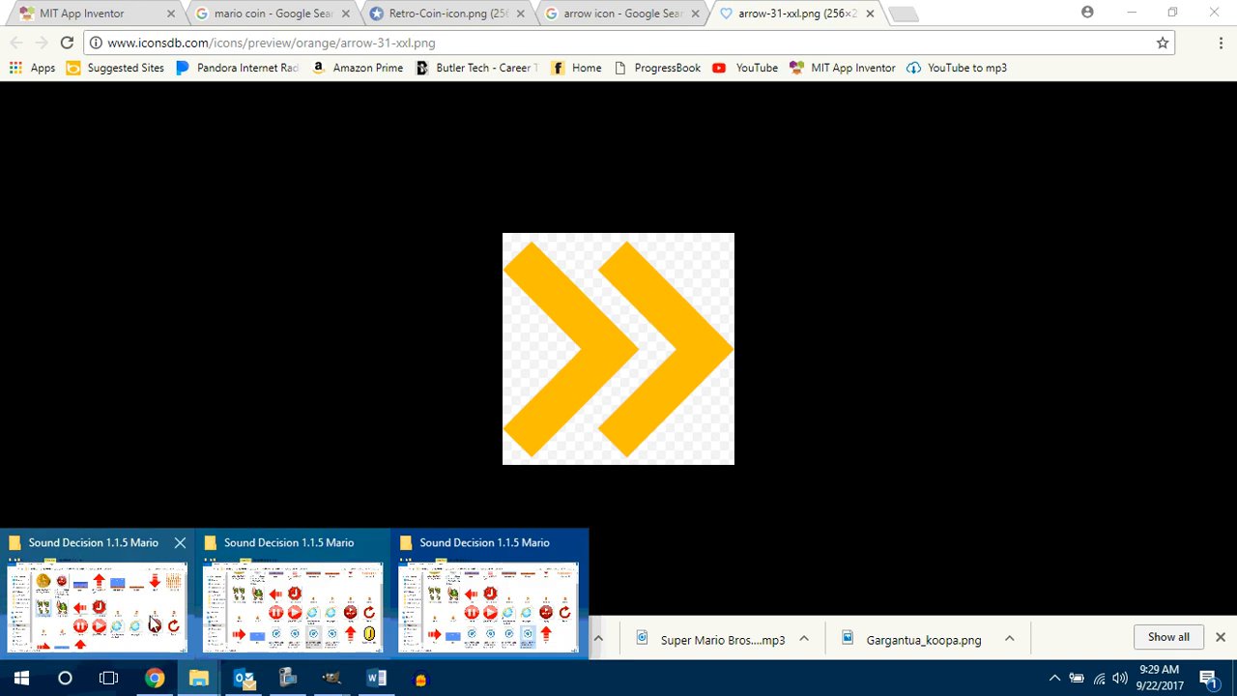
click(127, 599)
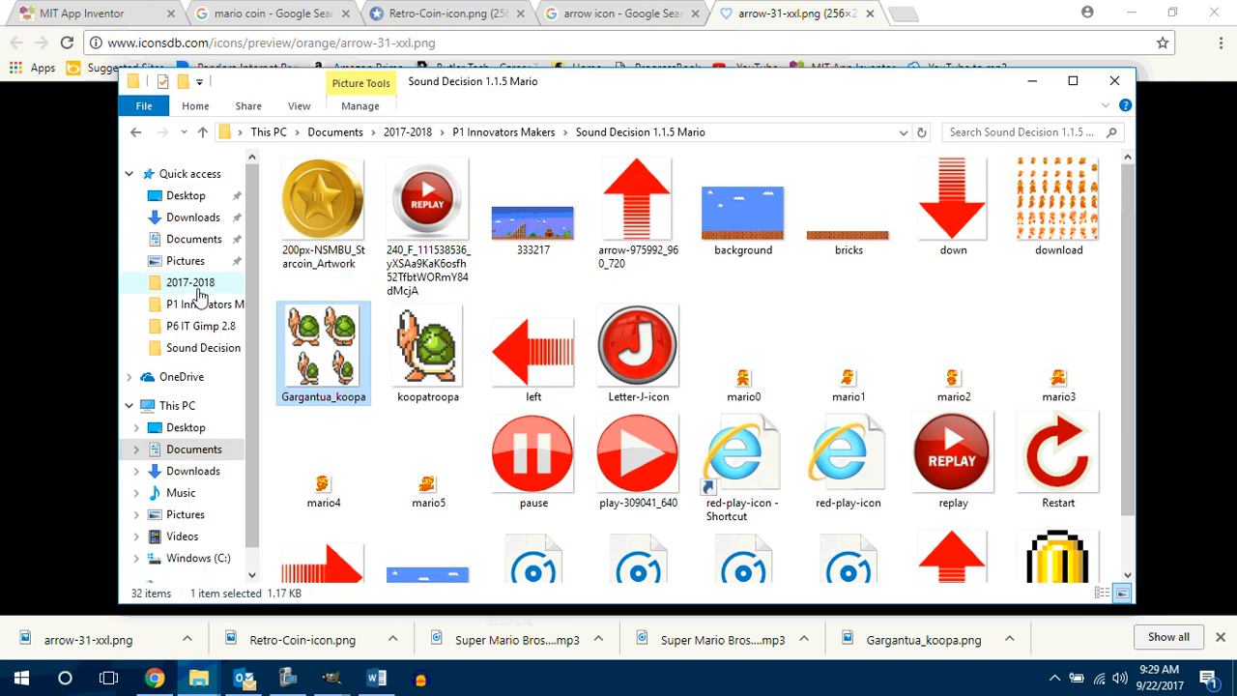
click(193, 285)
double_click(355, 225)
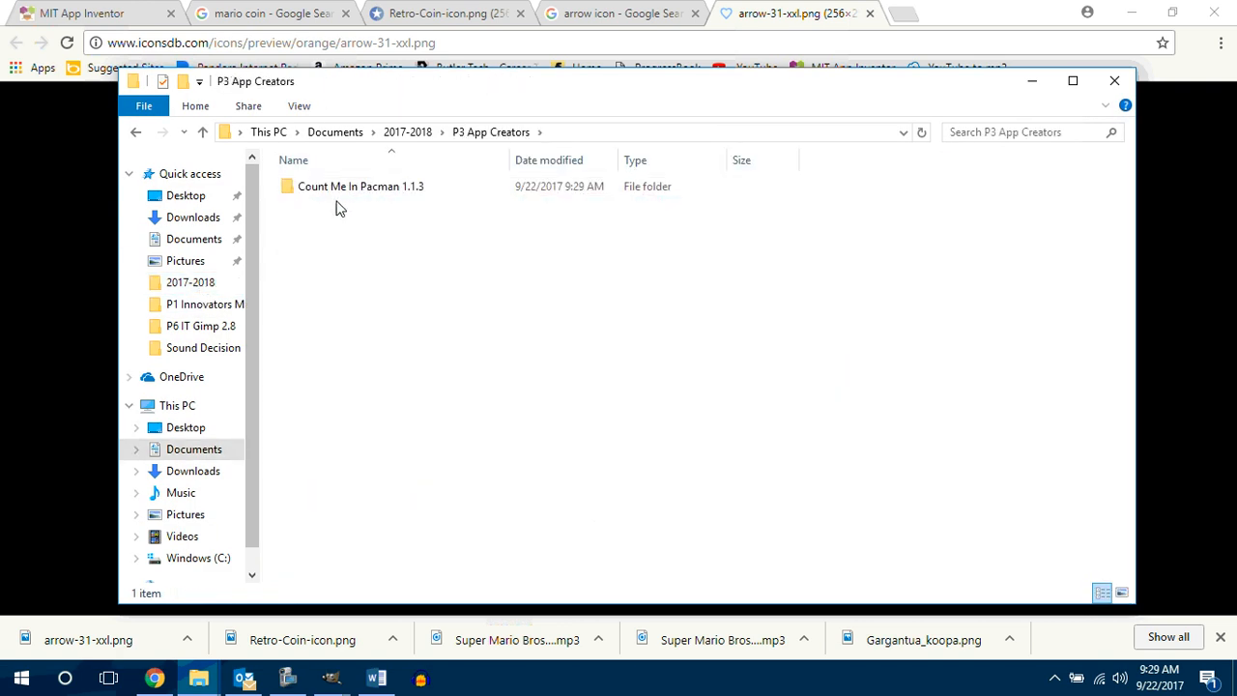
double_click(337, 195)
right_click(333, 210)
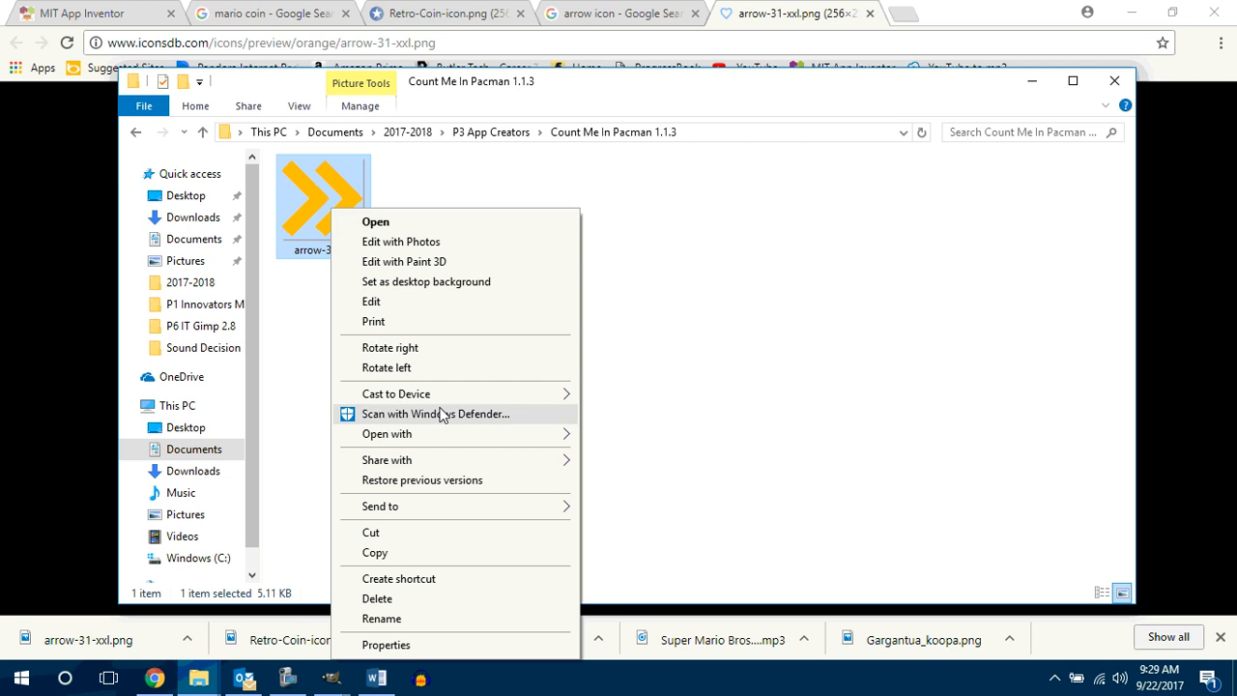
mouse_move(351, 434)
click(614, 437)
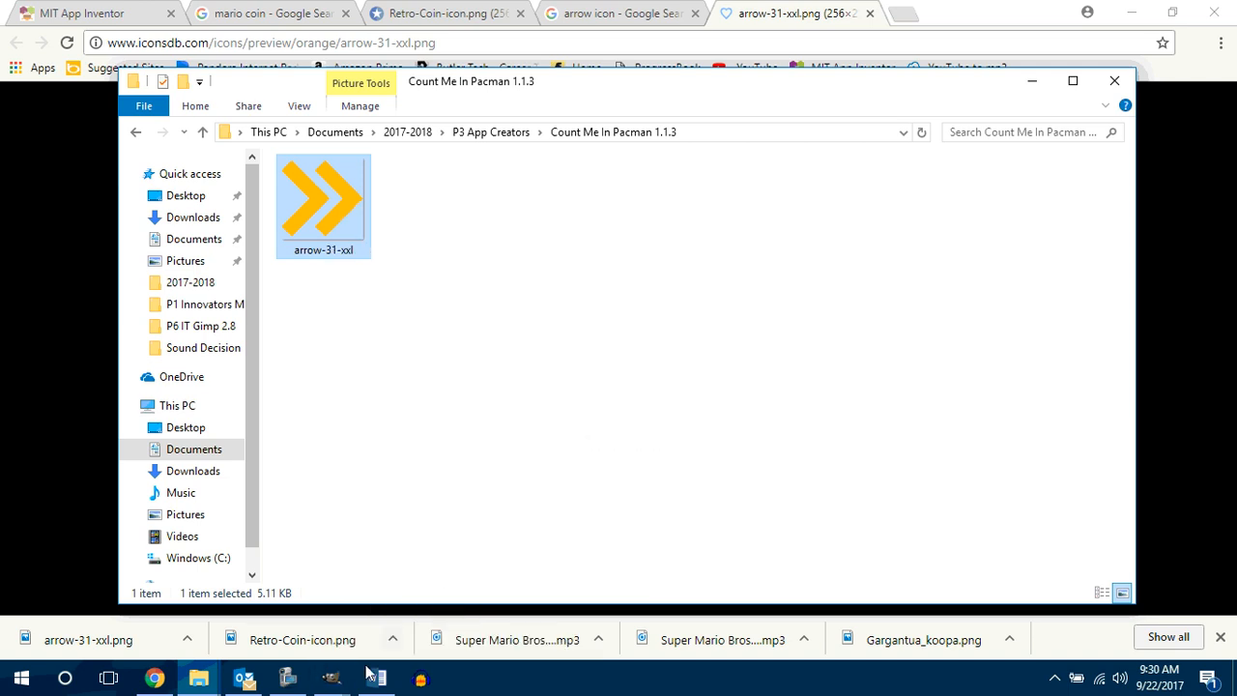
Step: Switch to GIMP's arrow-31-xxl image, maximize its window, and move the toolbox and Layers windows clear of the arrow
click(332, 678)
click(1164, 623)
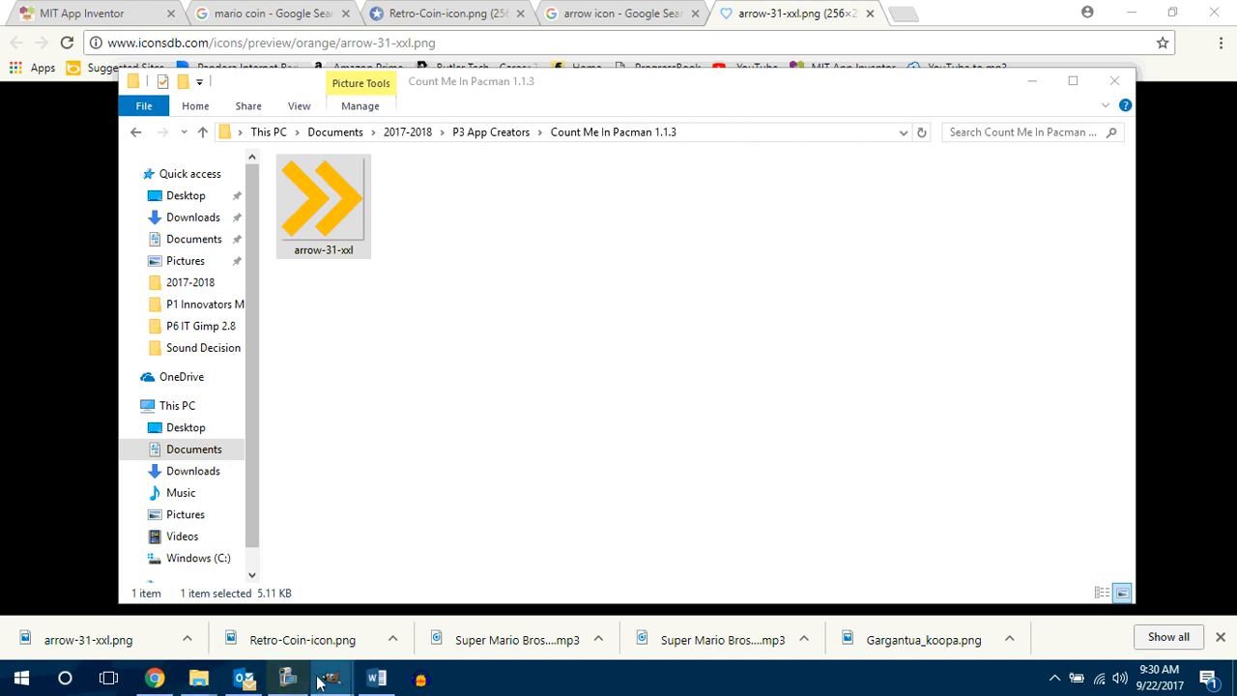
mouse_move(332, 680)
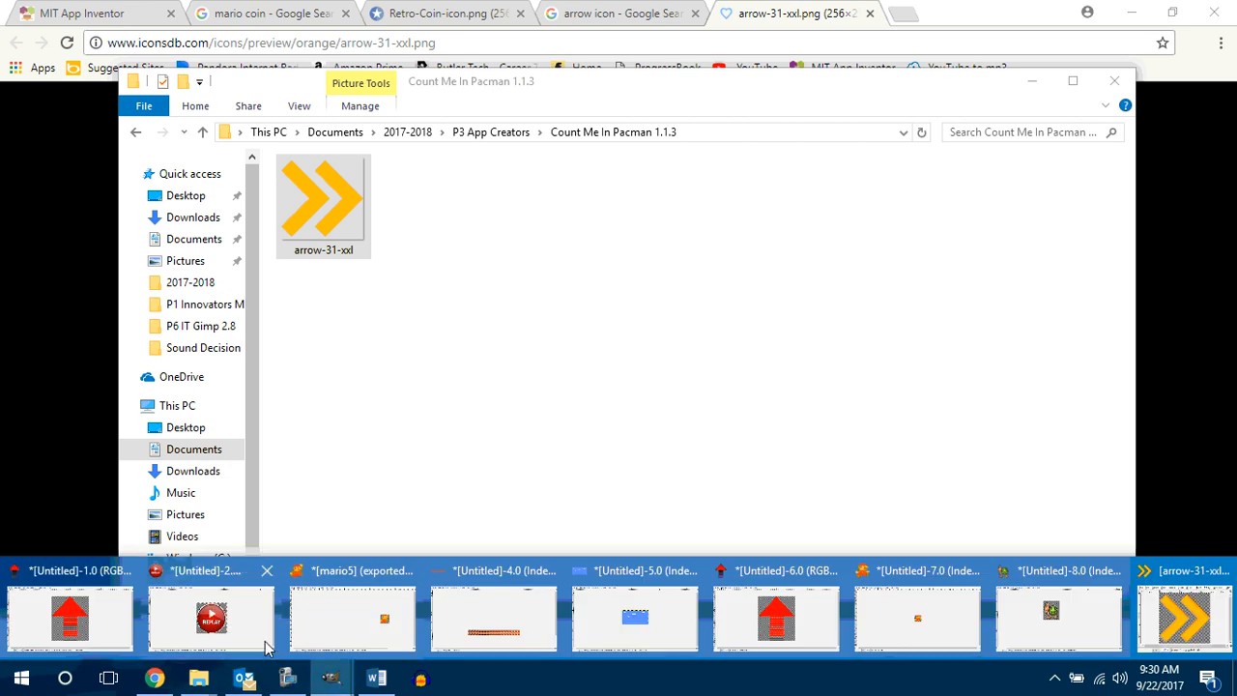
click(1189, 621)
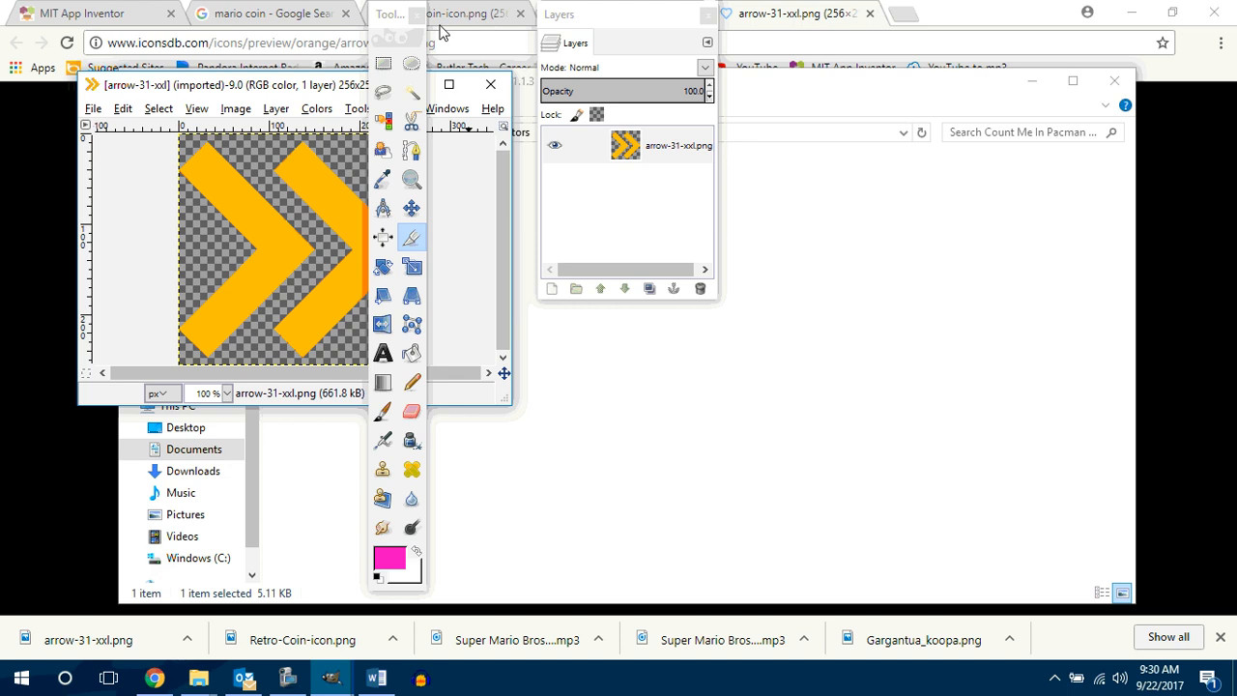
drag(377, 35, 53, 36)
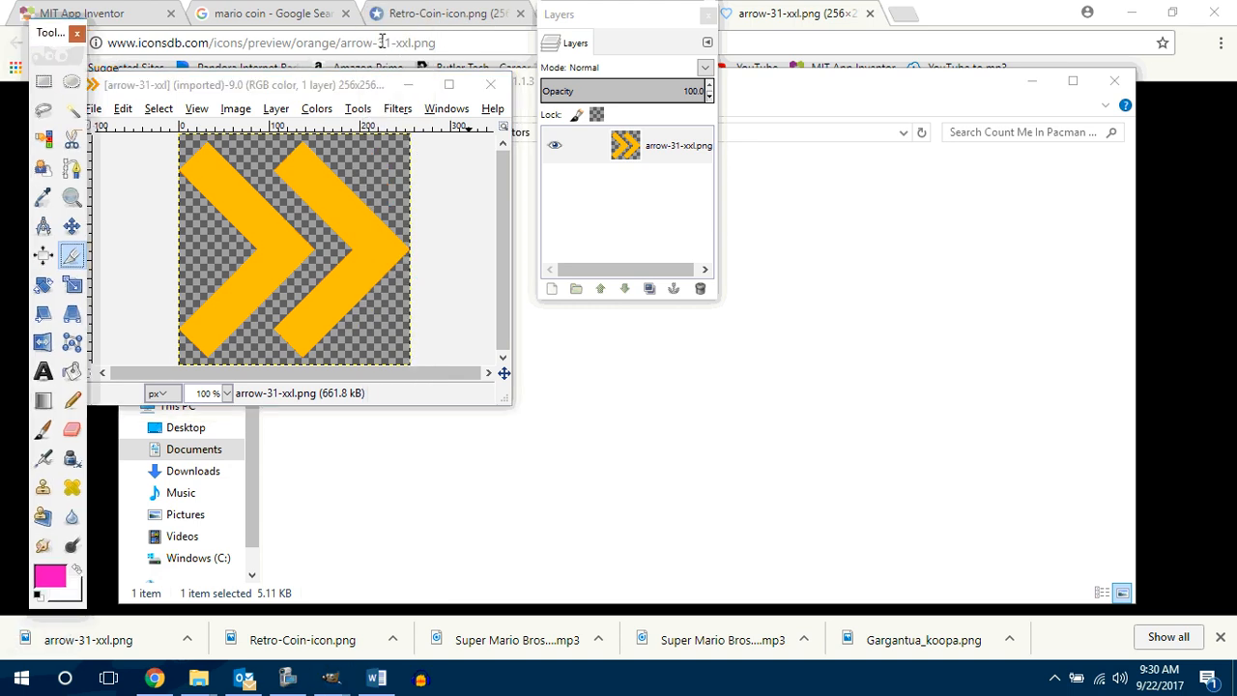
click(448, 84)
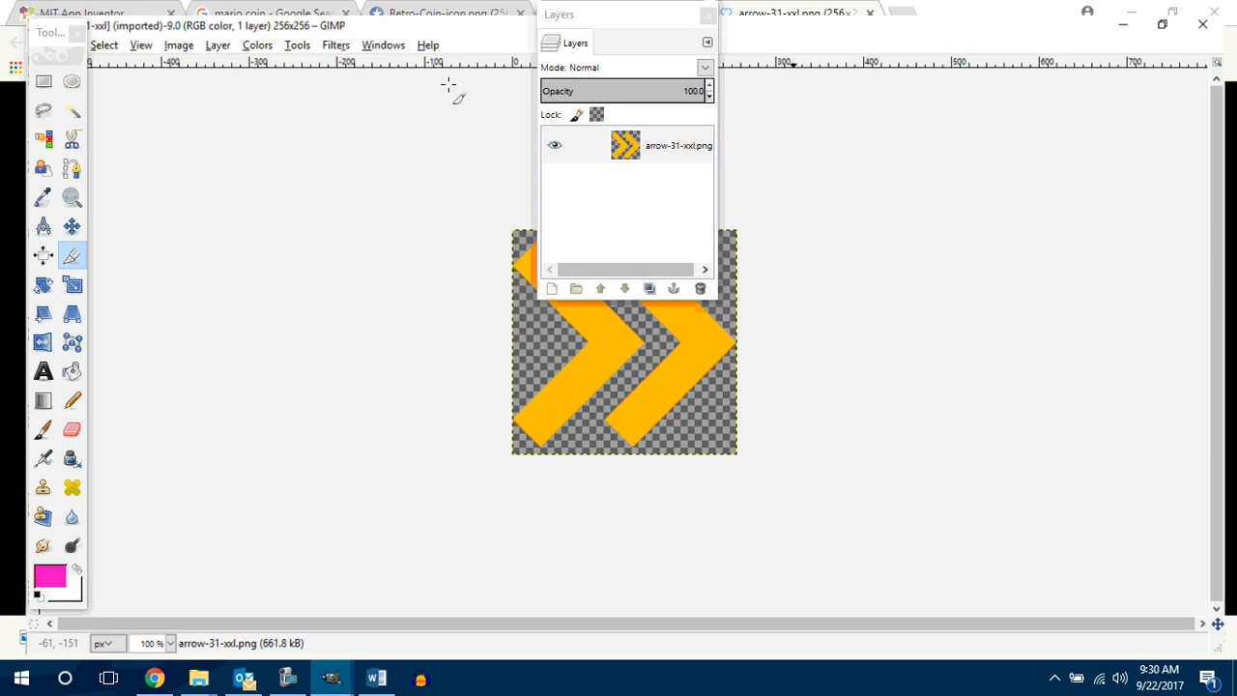
drag(636, 24, 957, 84)
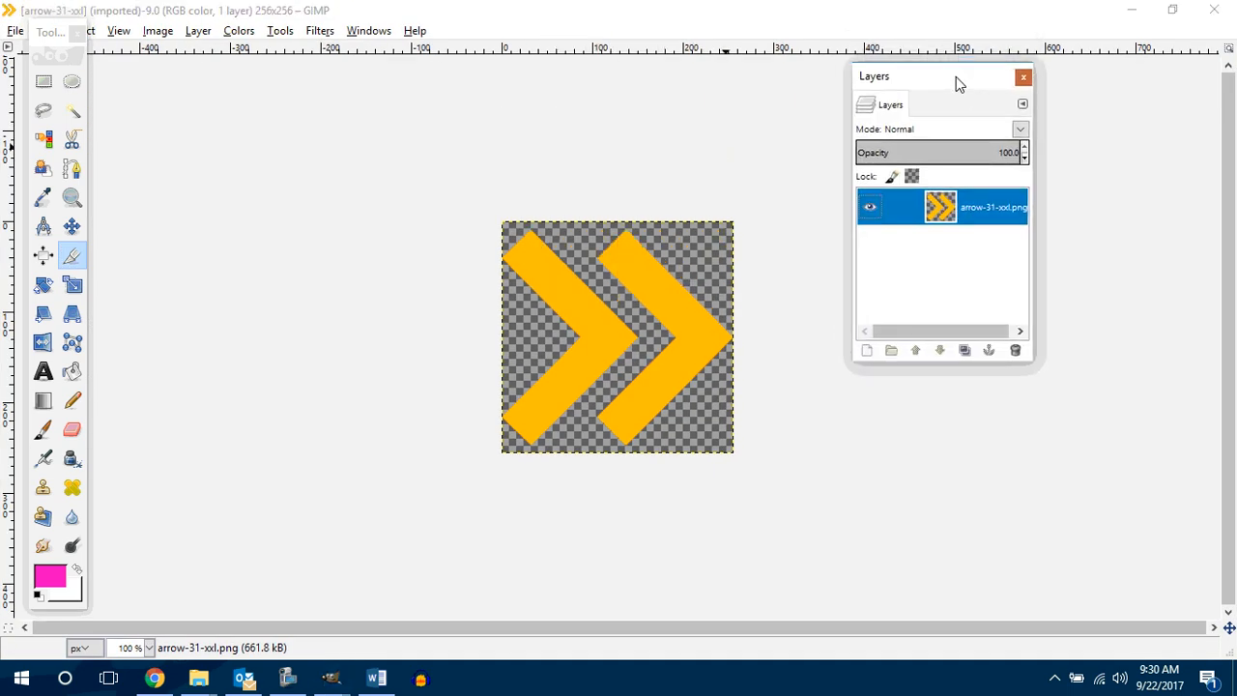
Step: Rotate the whole arrow-31-xxl image 90° clockwise so the double chevron points down
right_click(602, 345)
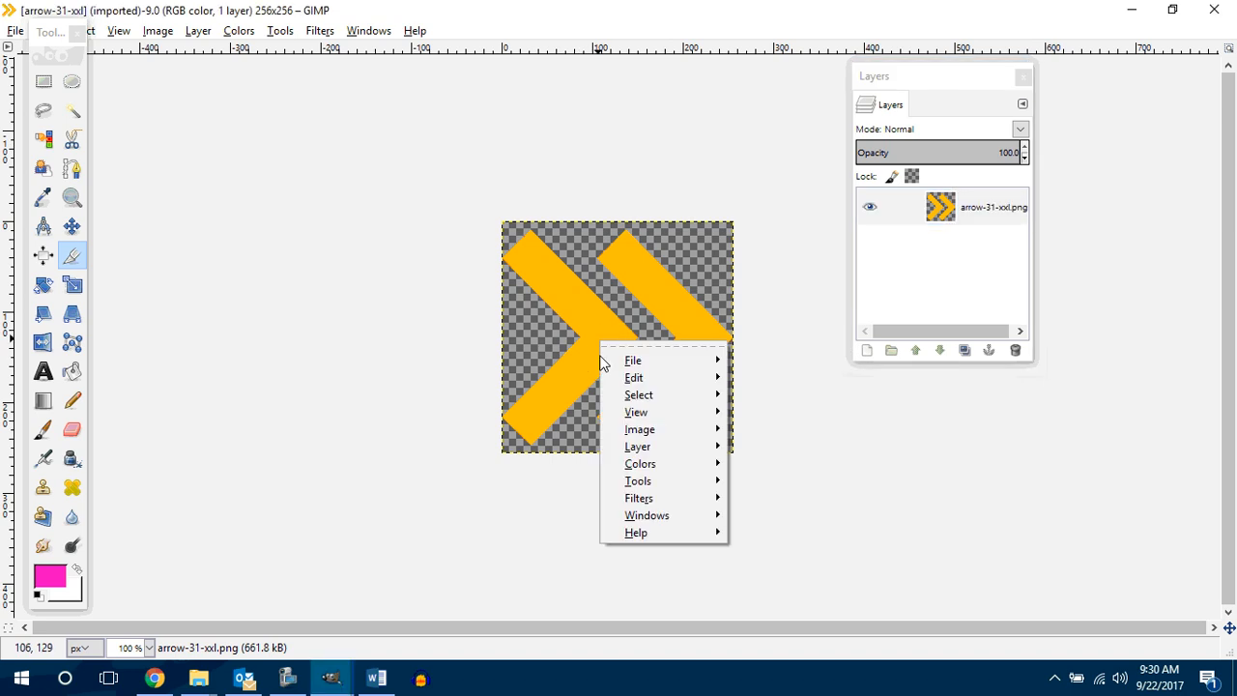
mouse_move(672, 432)
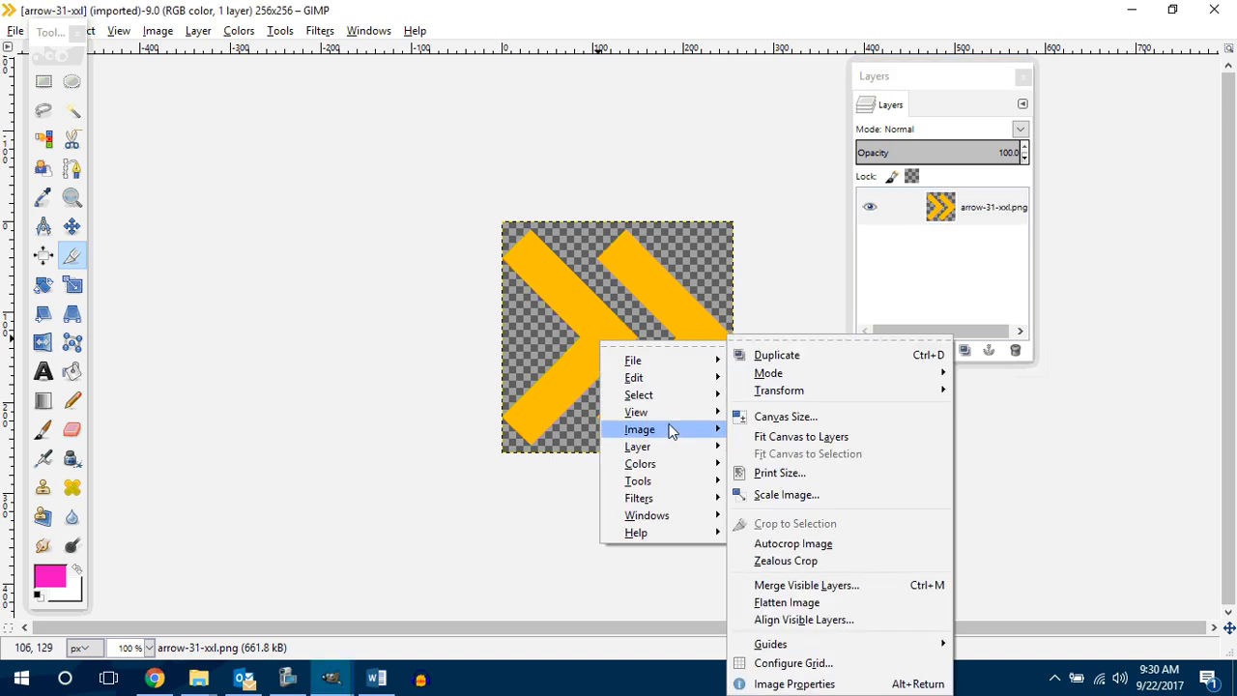
mouse_move(837, 392)
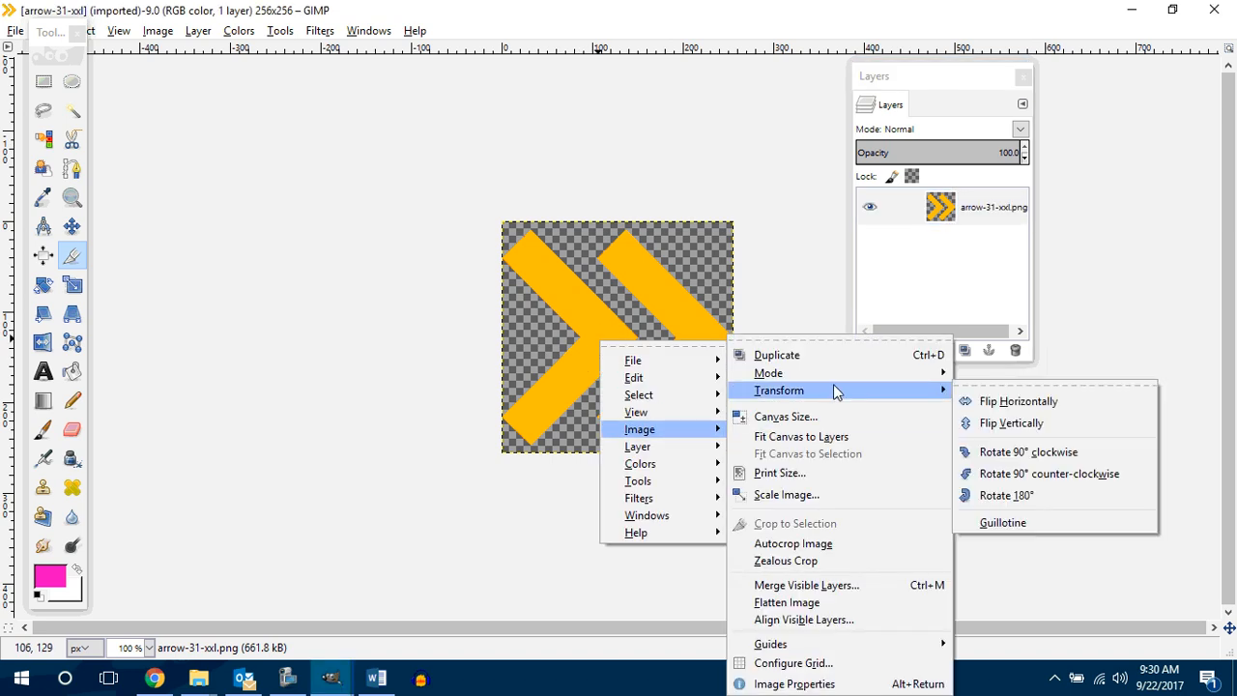
click(1058, 451)
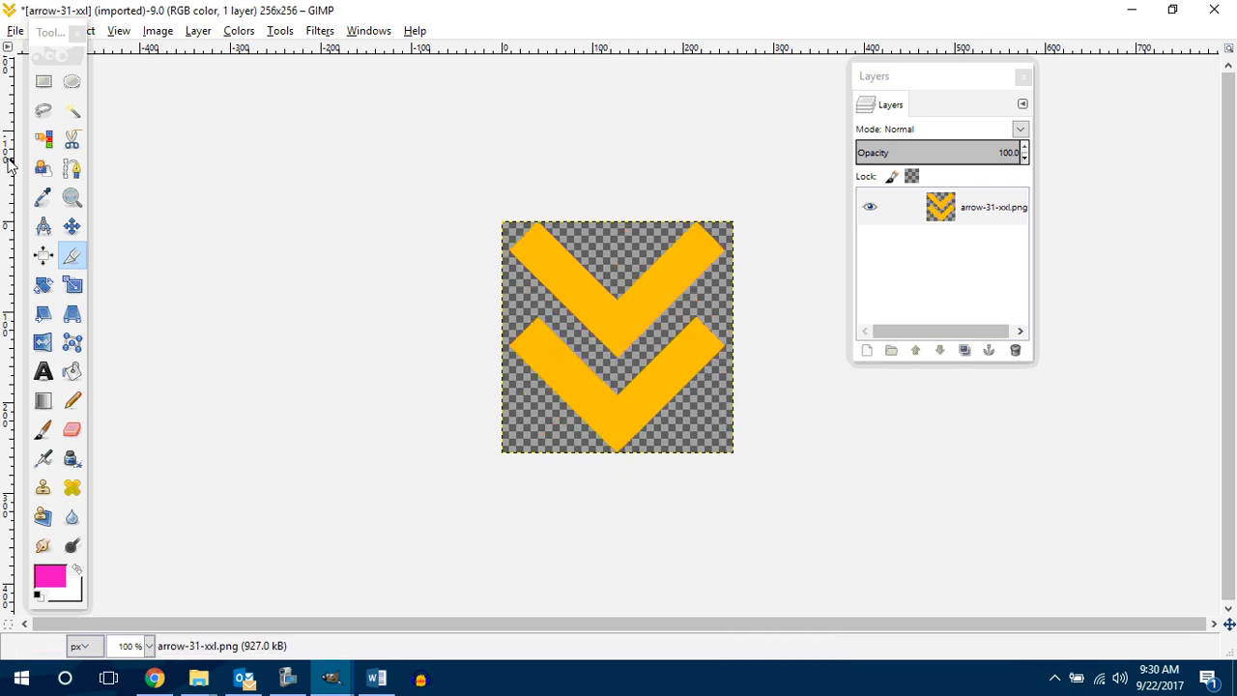
Step: Export the downward arrow as down.png in Count Me In Pacman 1.1.3, saving the current PNG export options as defaults
drag(51, 41, 61, 49)
click(15, 31)
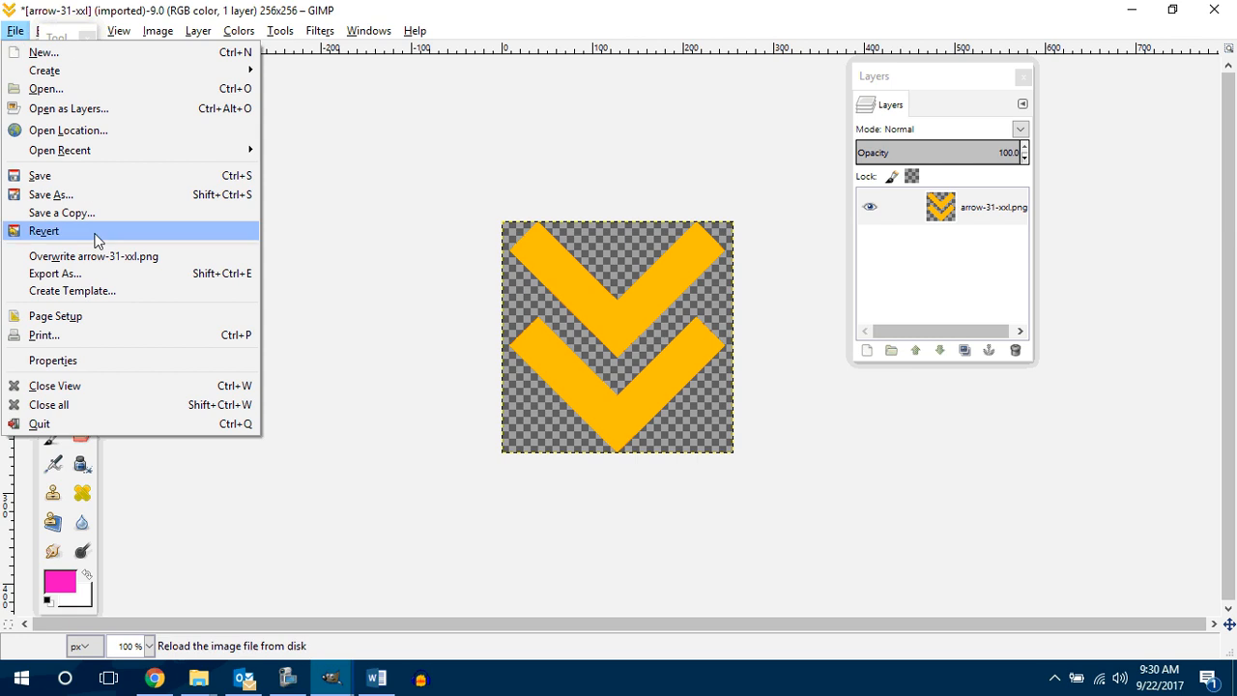
click(87, 273)
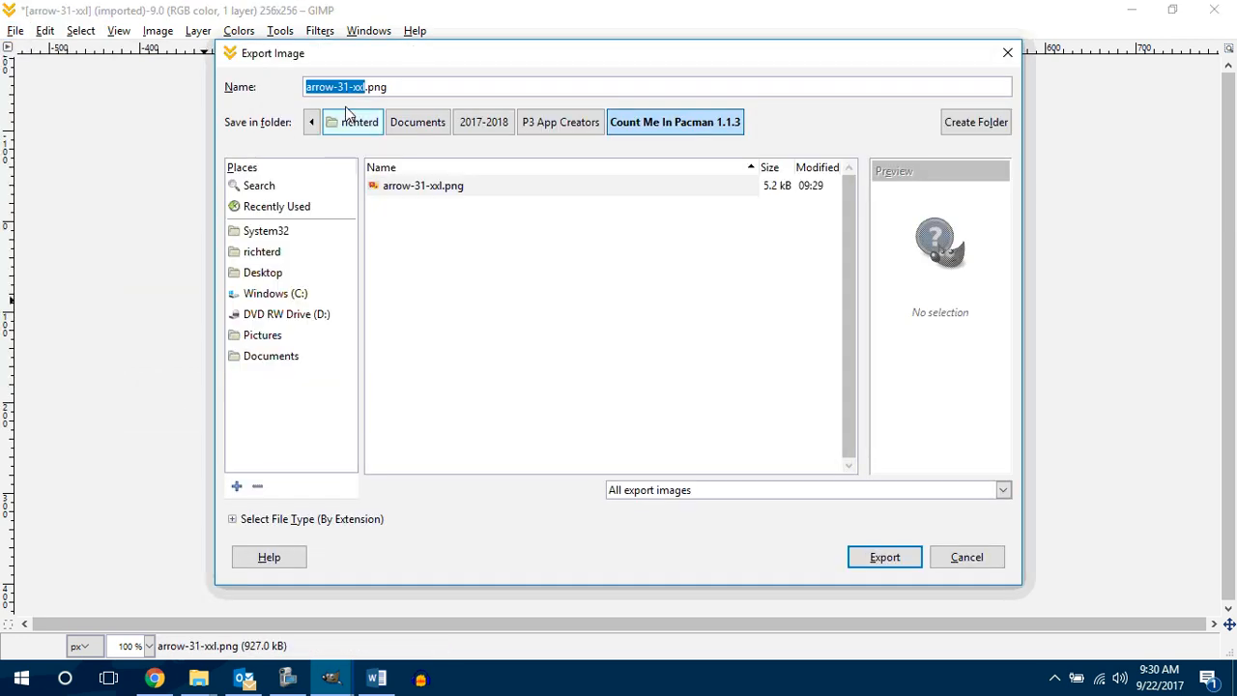
text(down)
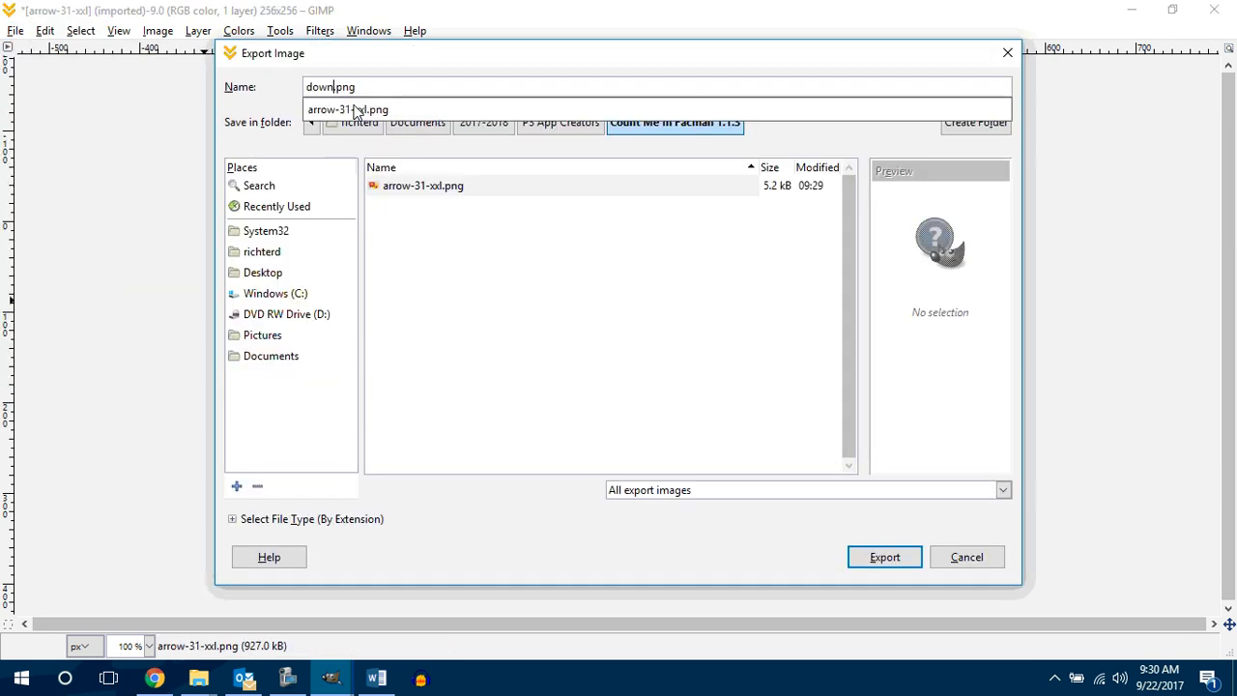
key(Return)
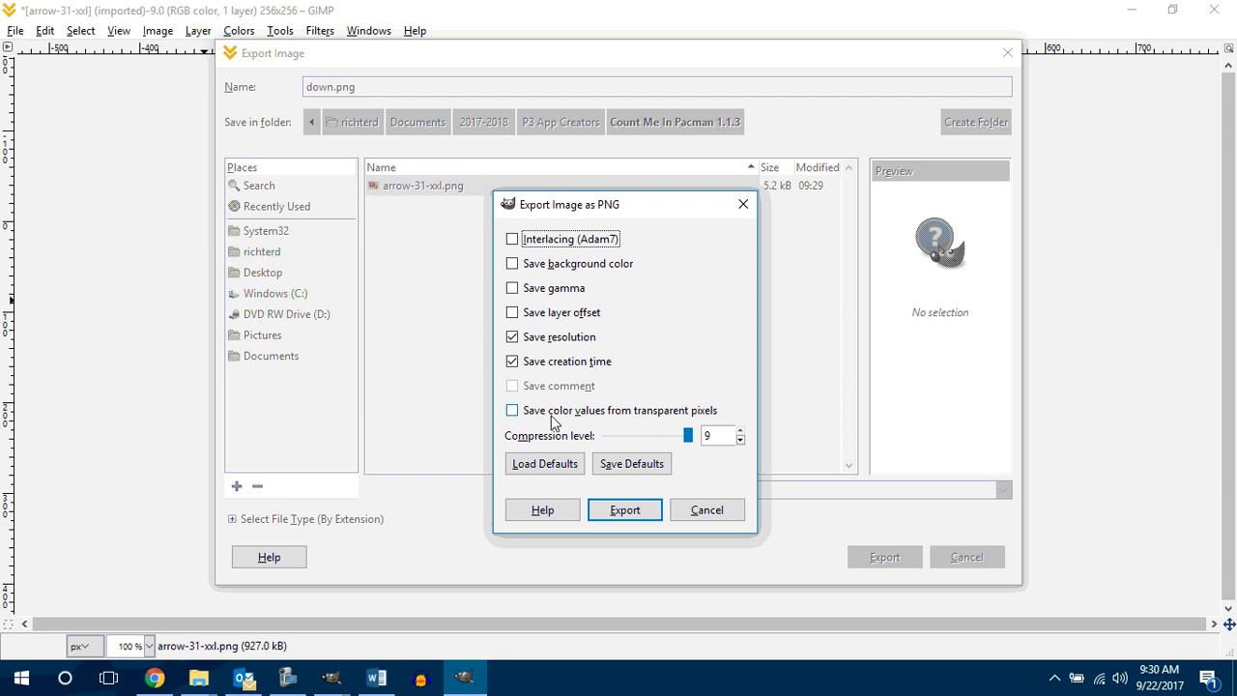
click(624, 465)
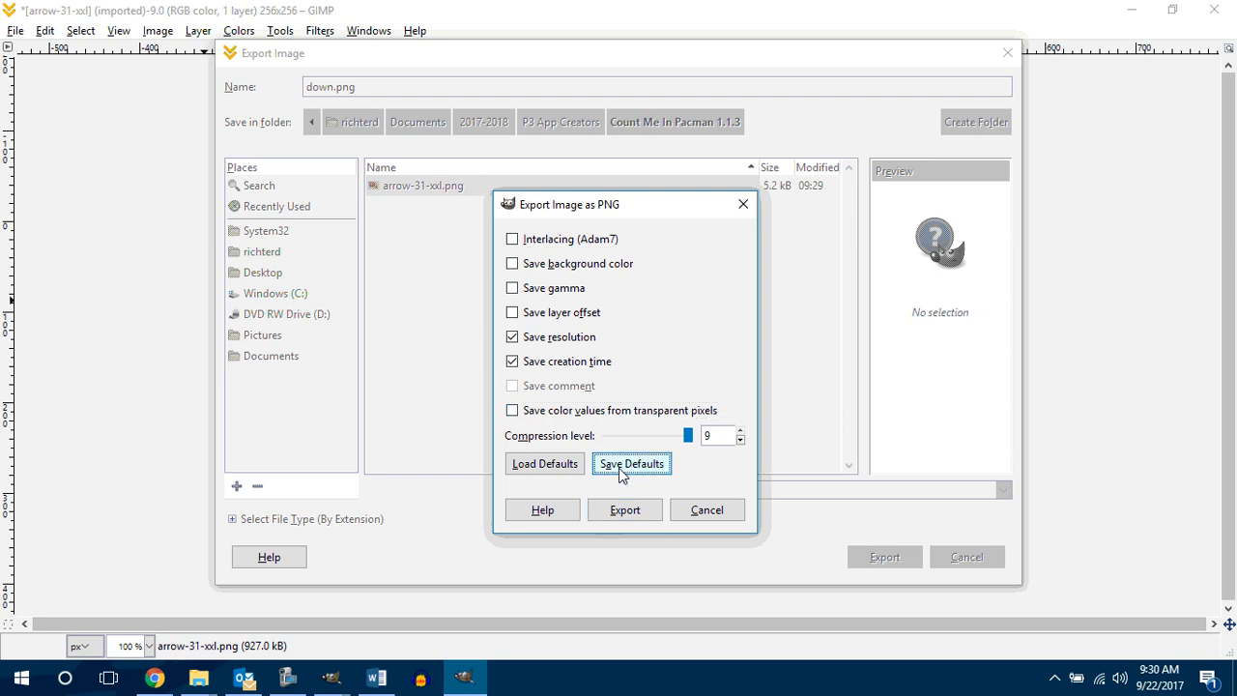
click(628, 509)
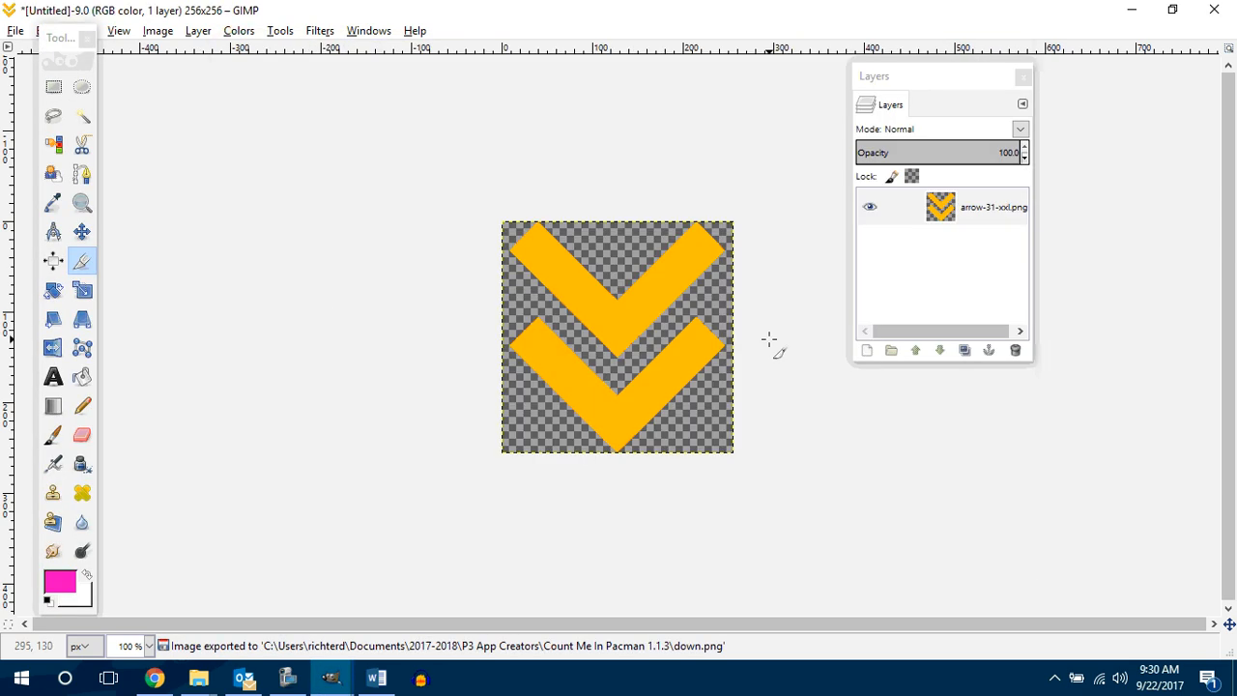
Step: Rotate the image another 90° clockwise and export the left-pointing arrow as left.png in the same folder
right_click(558, 287)
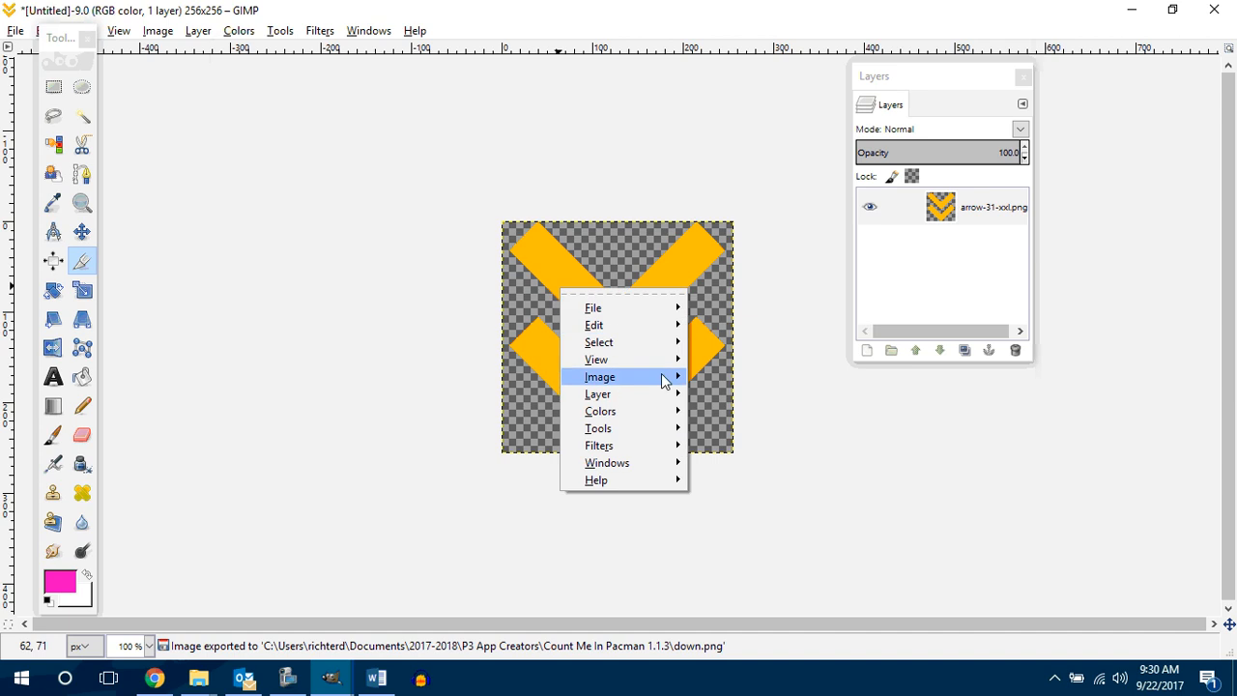
mouse_move(663, 379)
mouse_move(779, 397)
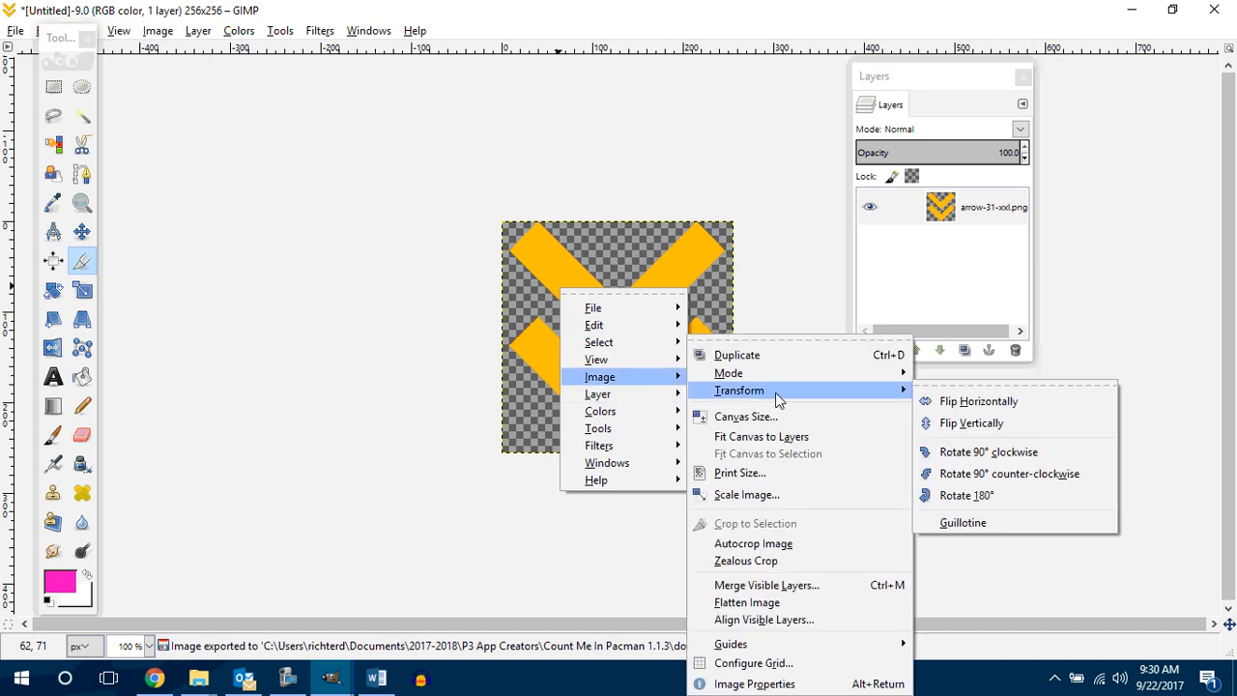
click(986, 451)
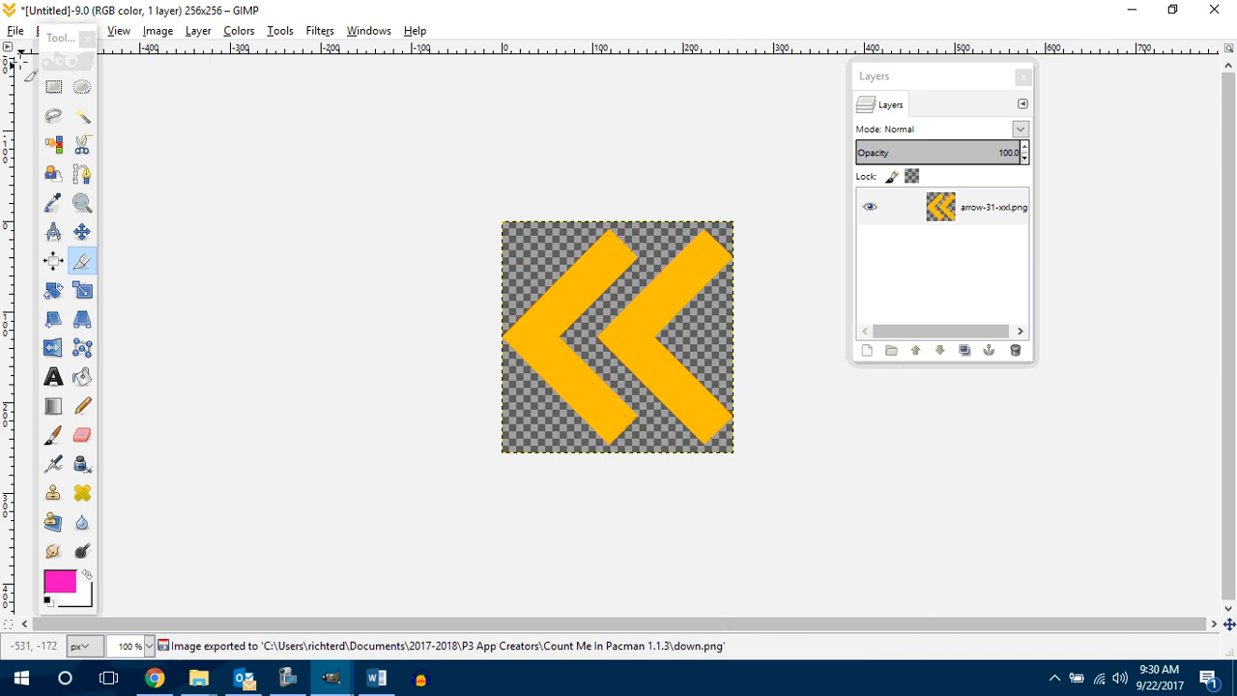
click(16, 31)
click(55, 274)
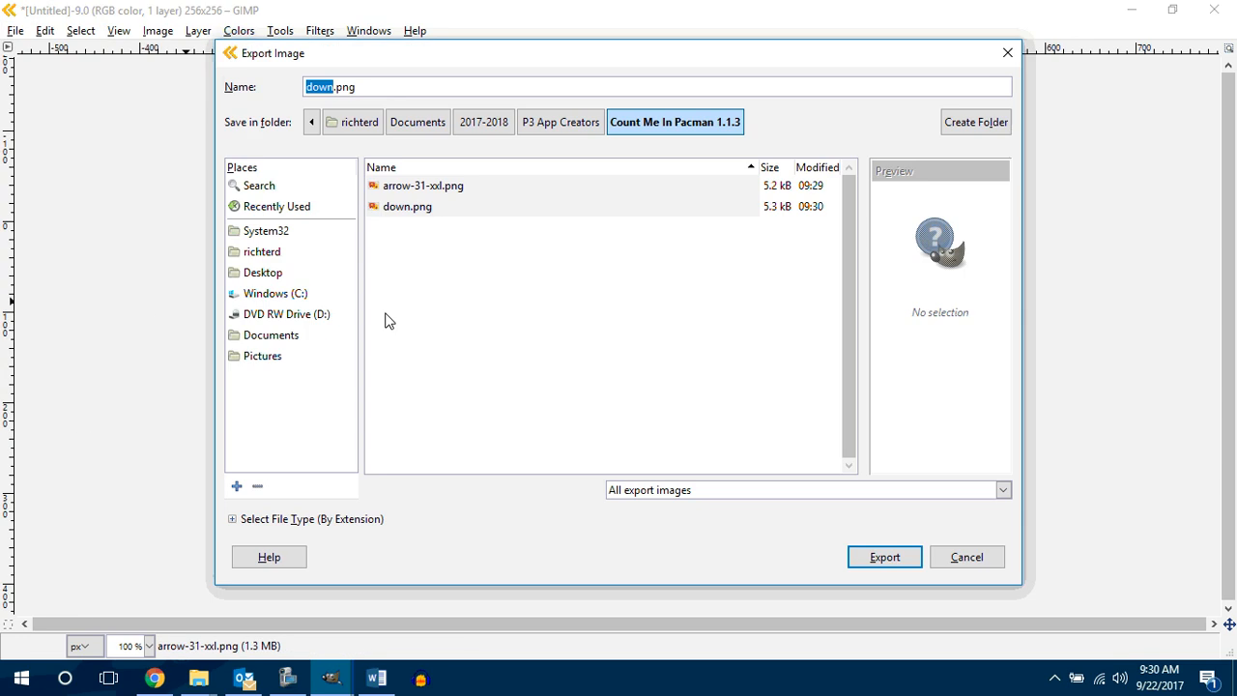
text(left)
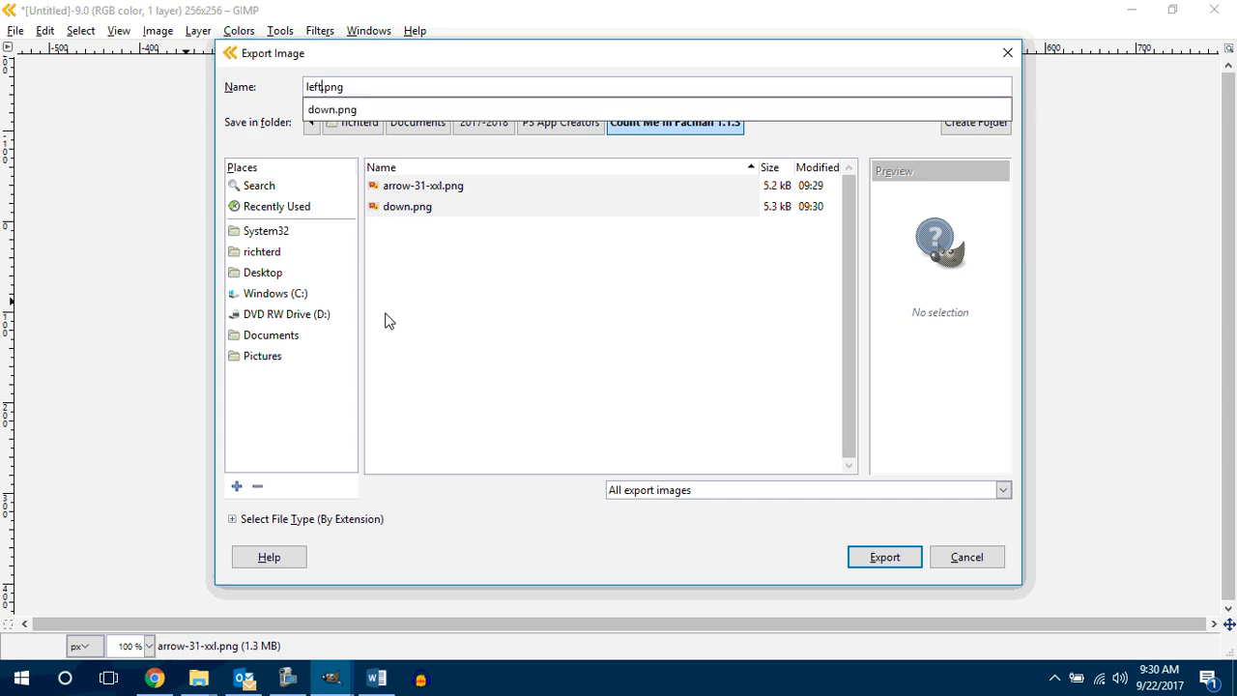
key(Return)
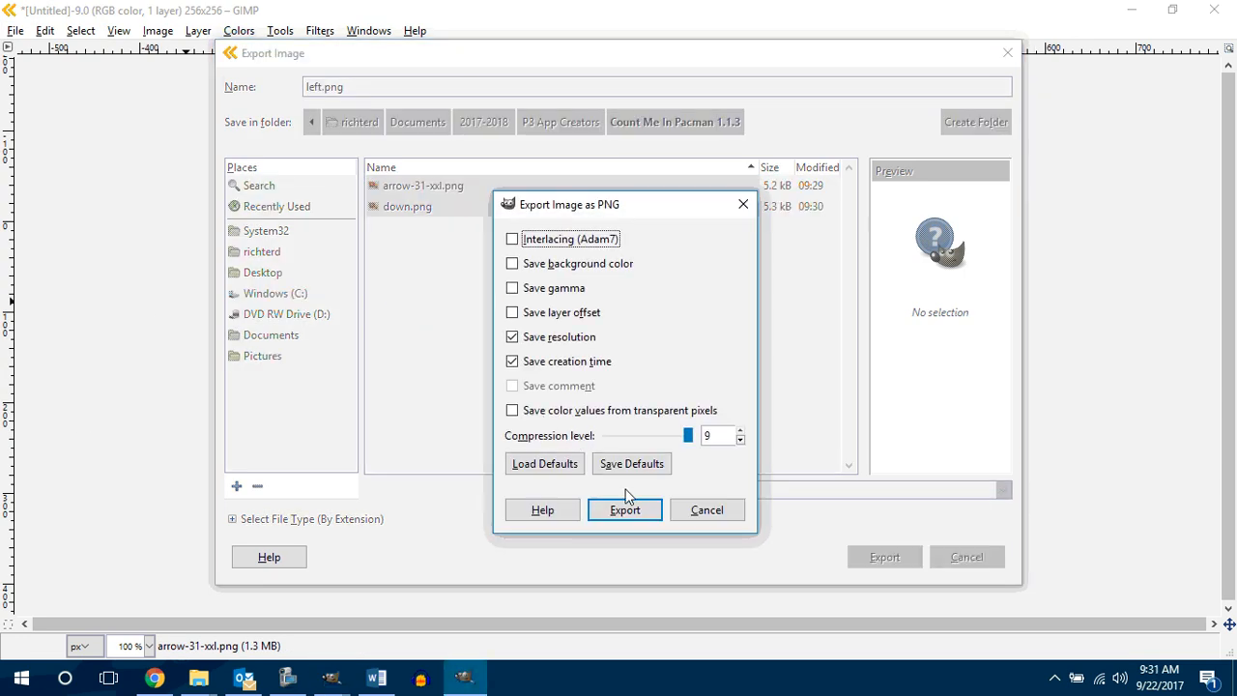
click(625, 506)
Step: Rotate the left-pointing arrow image 90° clockwise and export the upward arrow as up.png in Count Me In Pacman 1.1.3
right_click(648, 369)
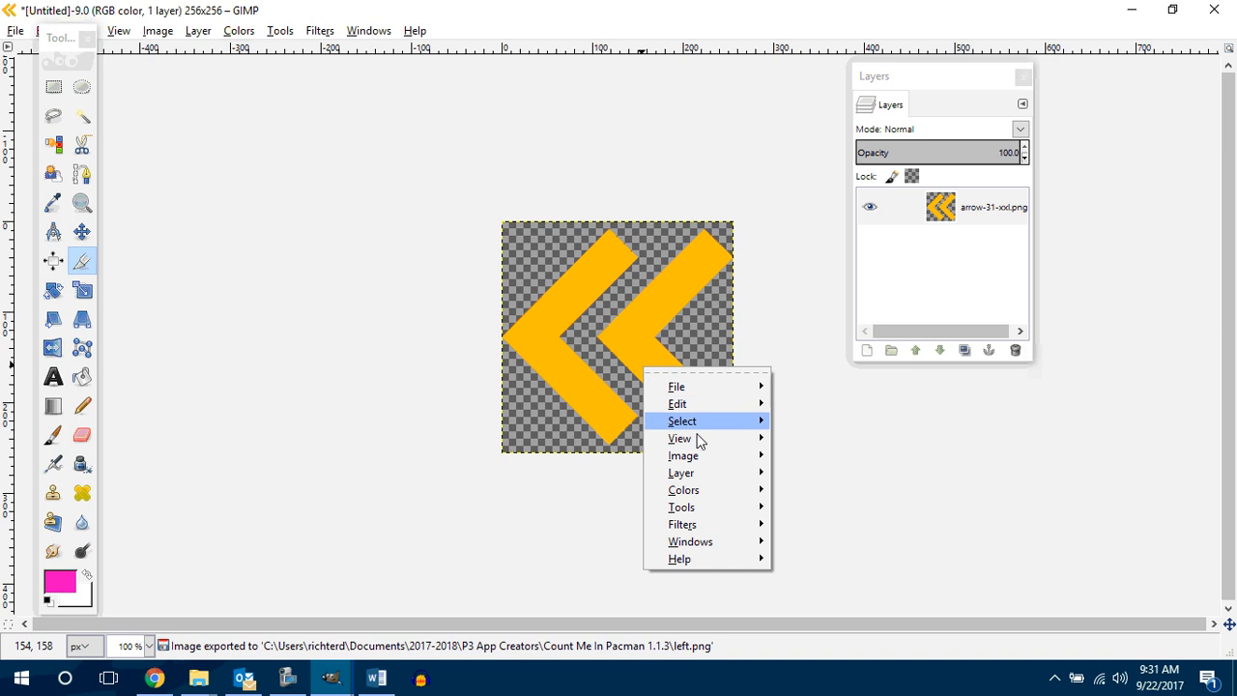
mouse_move(692, 455)
mouse_move(856, 391)
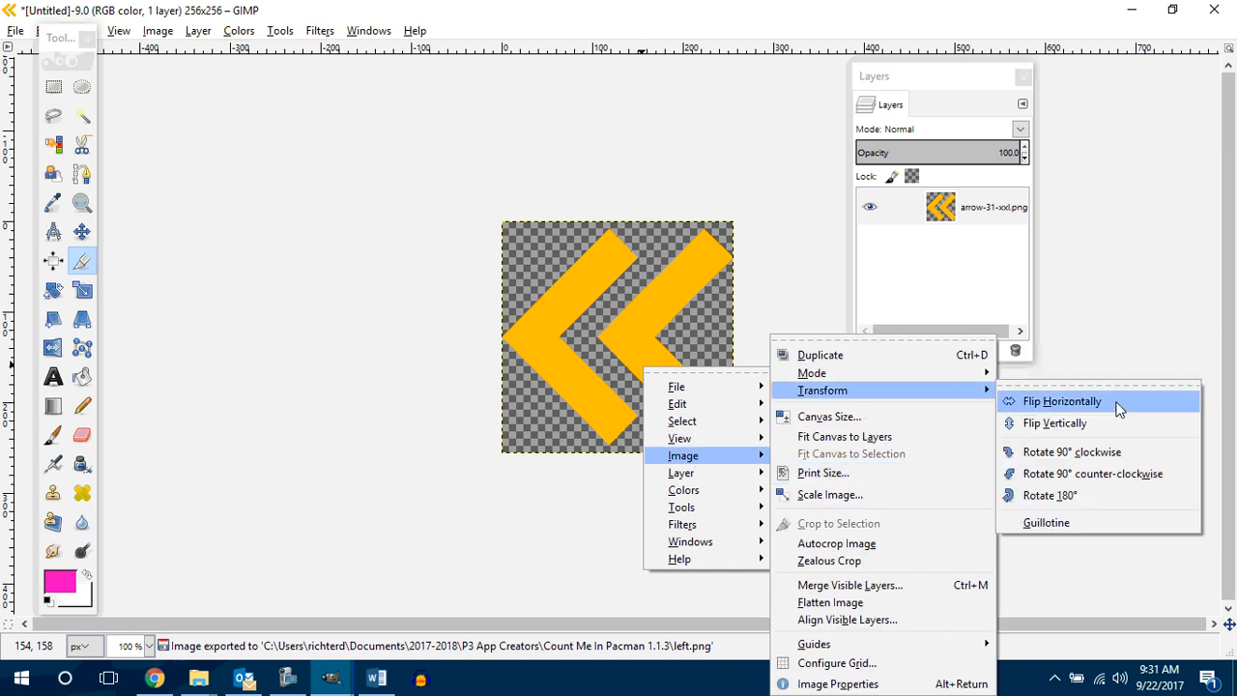
click(1114, 453)
click(17, 31)
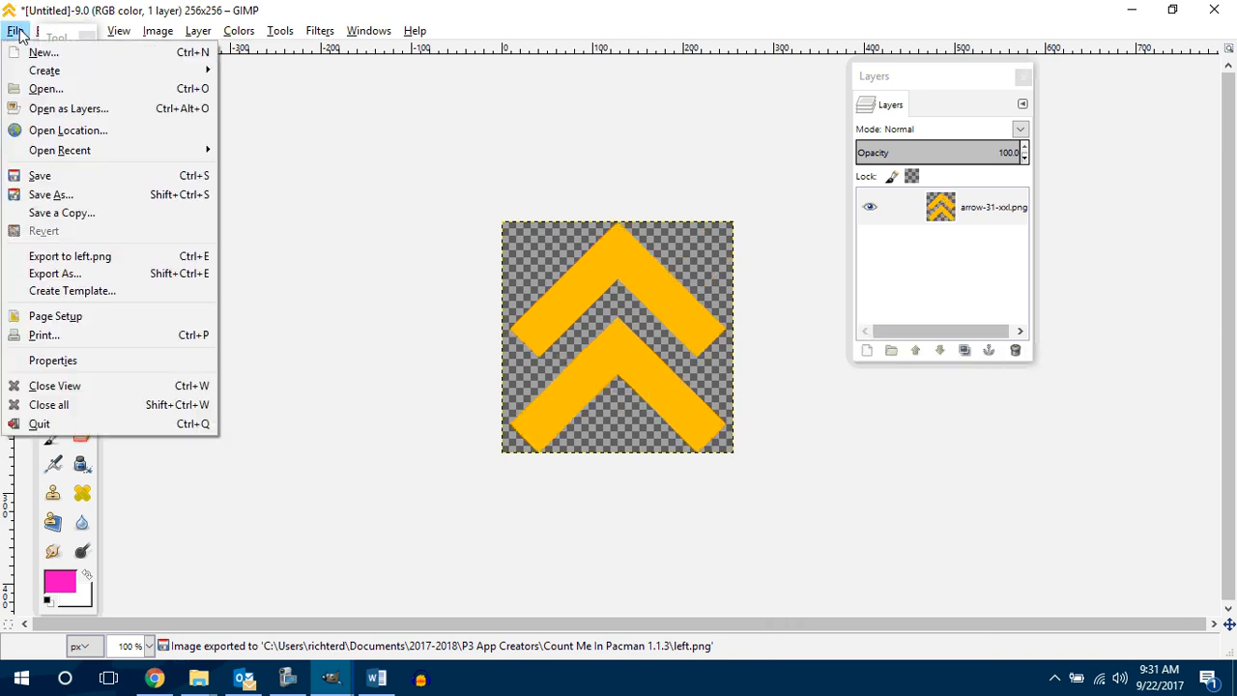
click(89, 274)
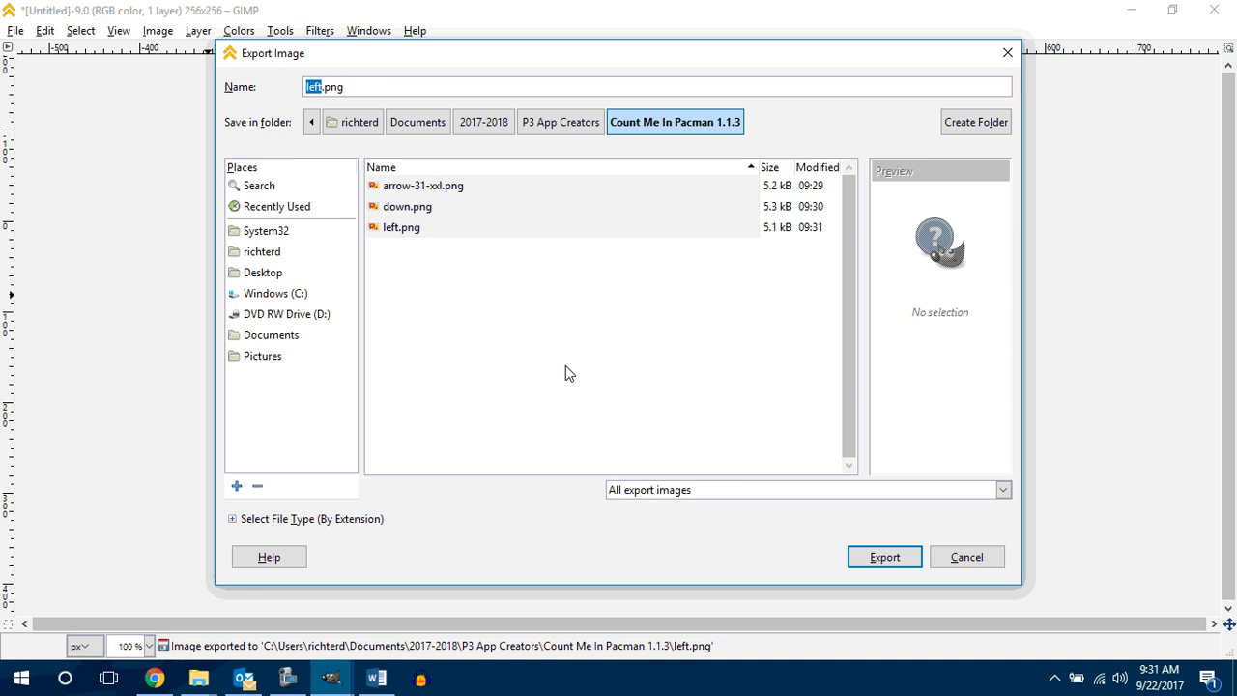
text(up)
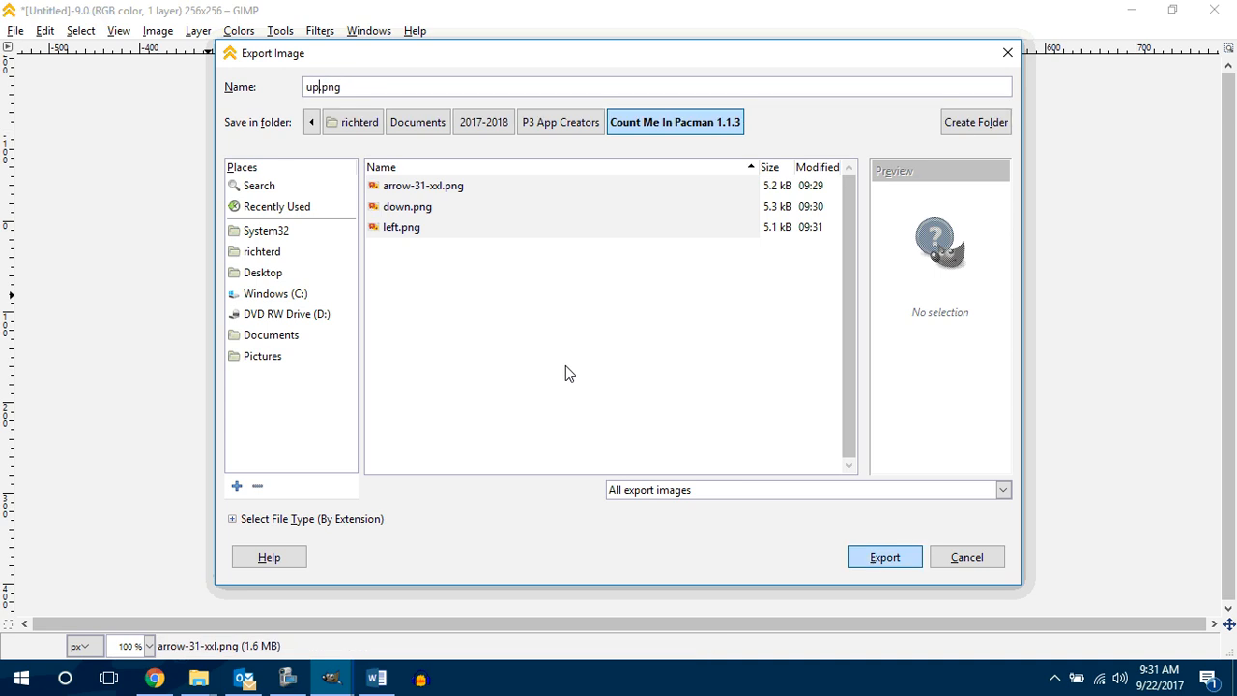
key(Return)
click(596, 521)
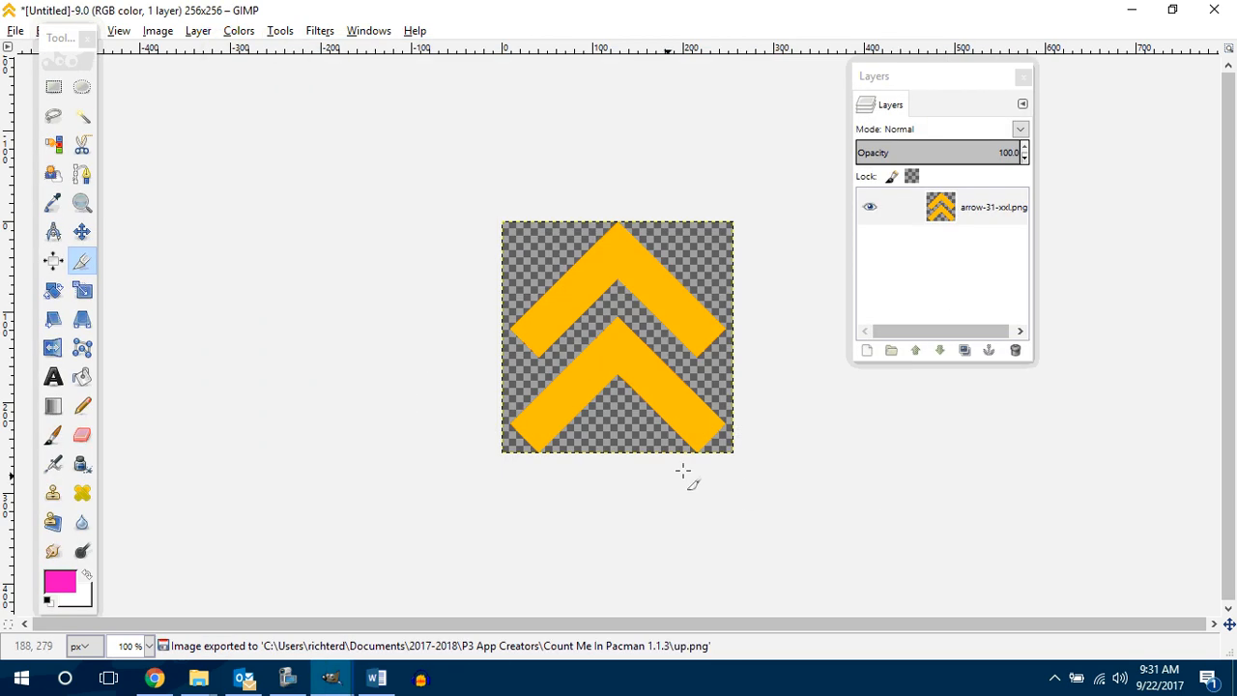
Step: Rotate the upward arrow image 90° clockwise and export the right-pointing version as right.png alongside the other arrows
right_click(571, 351)
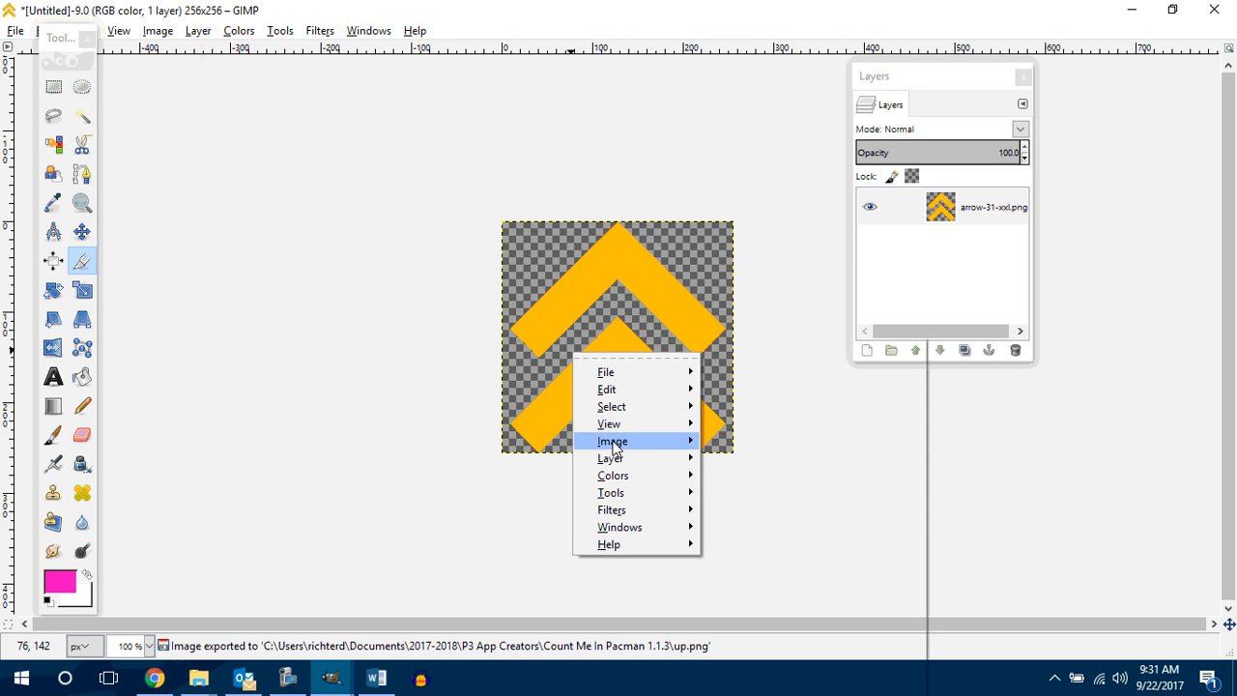
mouse_move(614, 441)
mouse_move(819, 392)
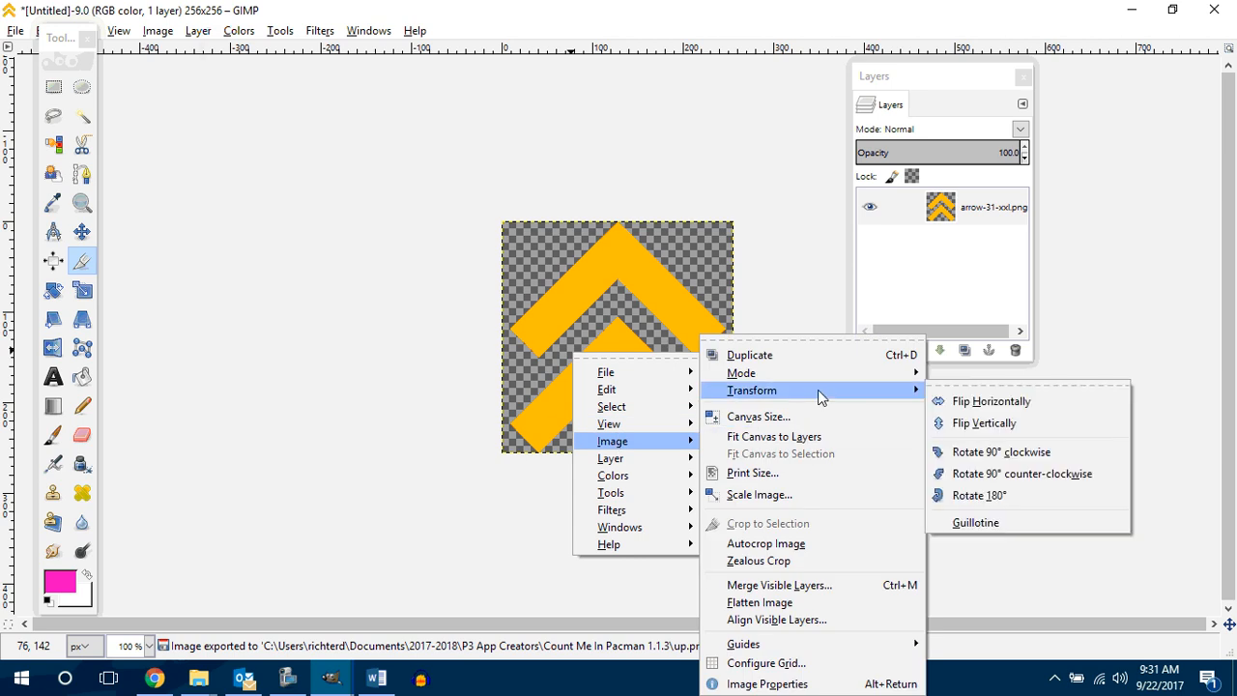
click(1003, 453)
click(15, 30)
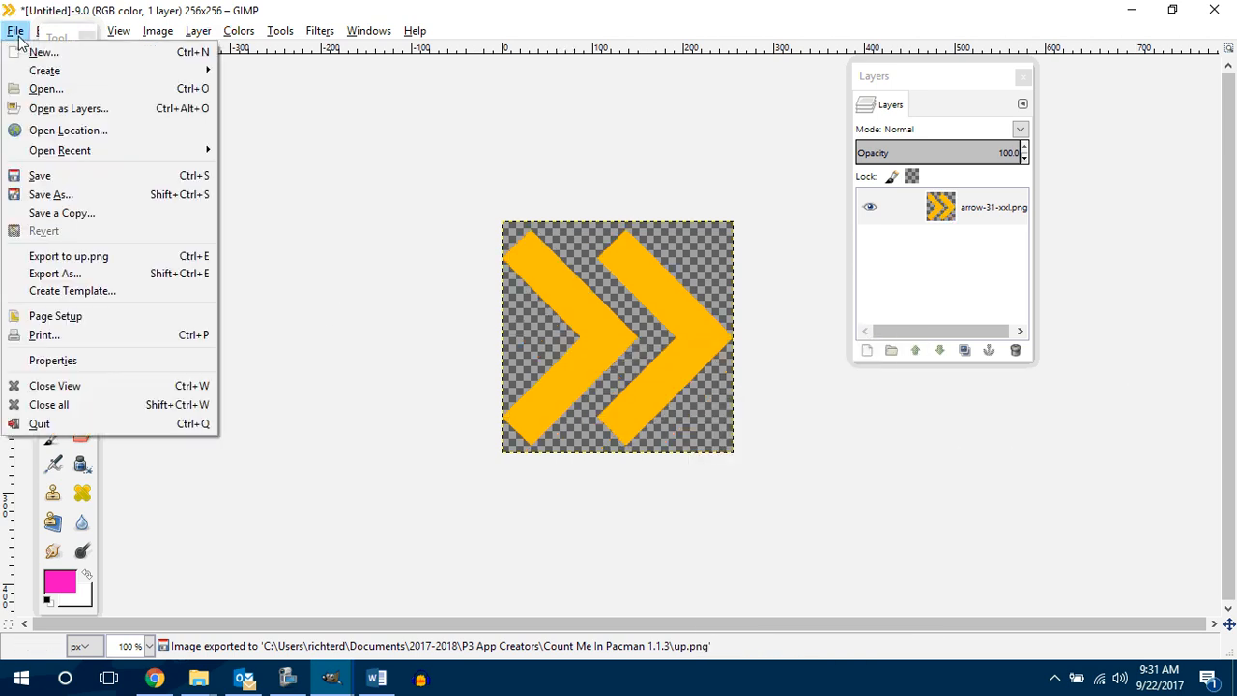
click(56, 274)
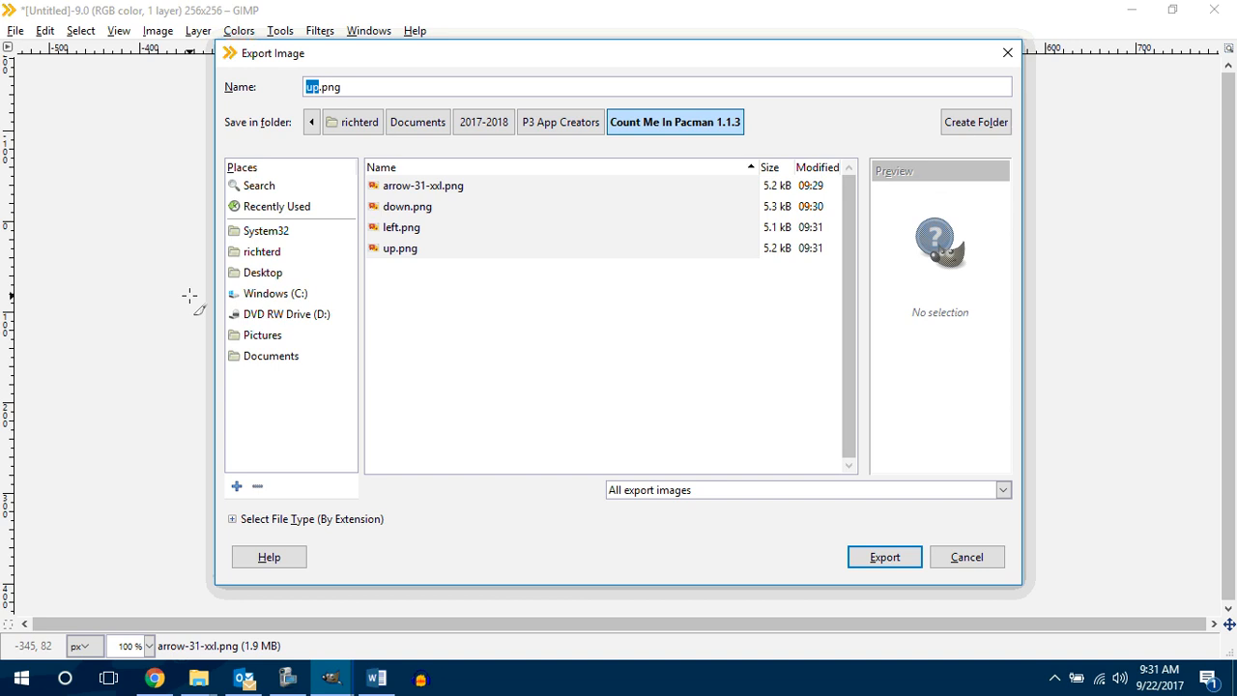
text(right)
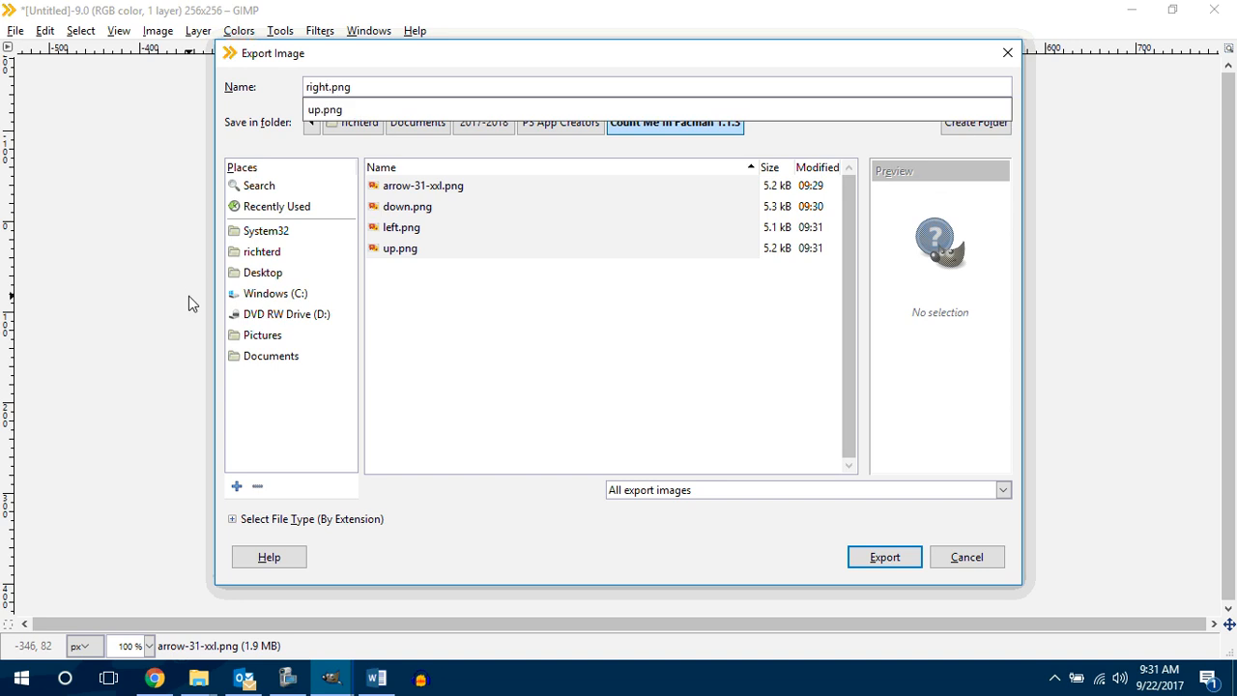
key(Return)
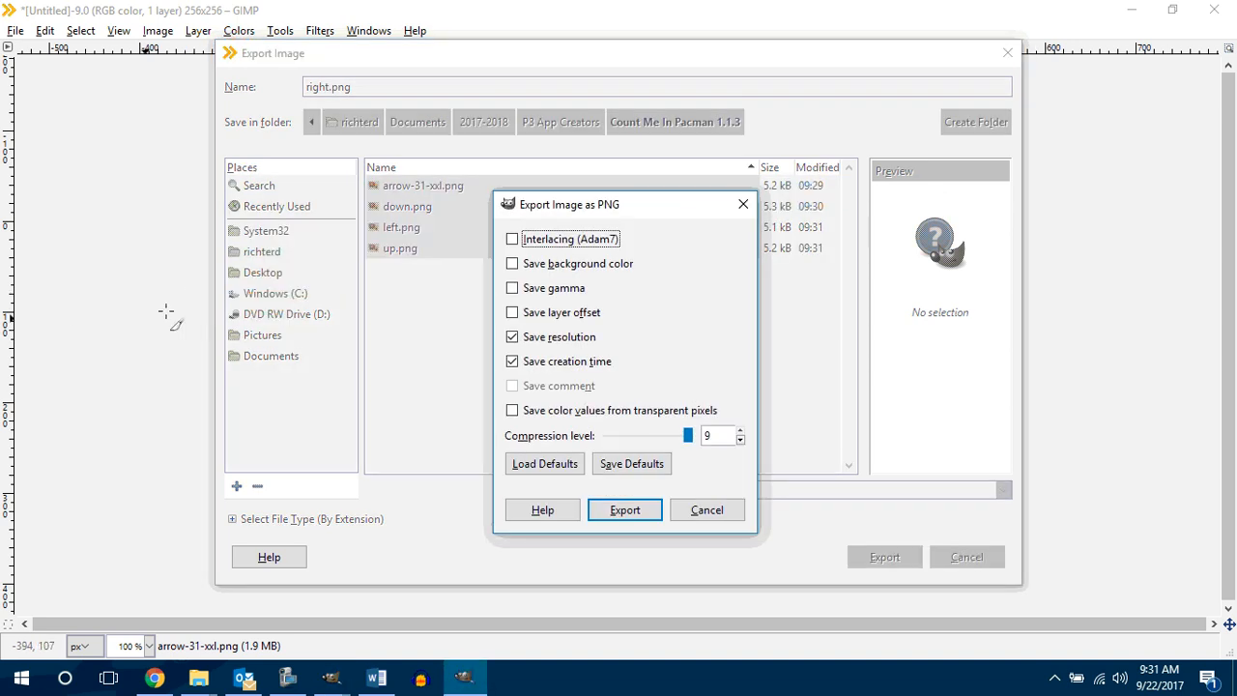
click(620, 513)
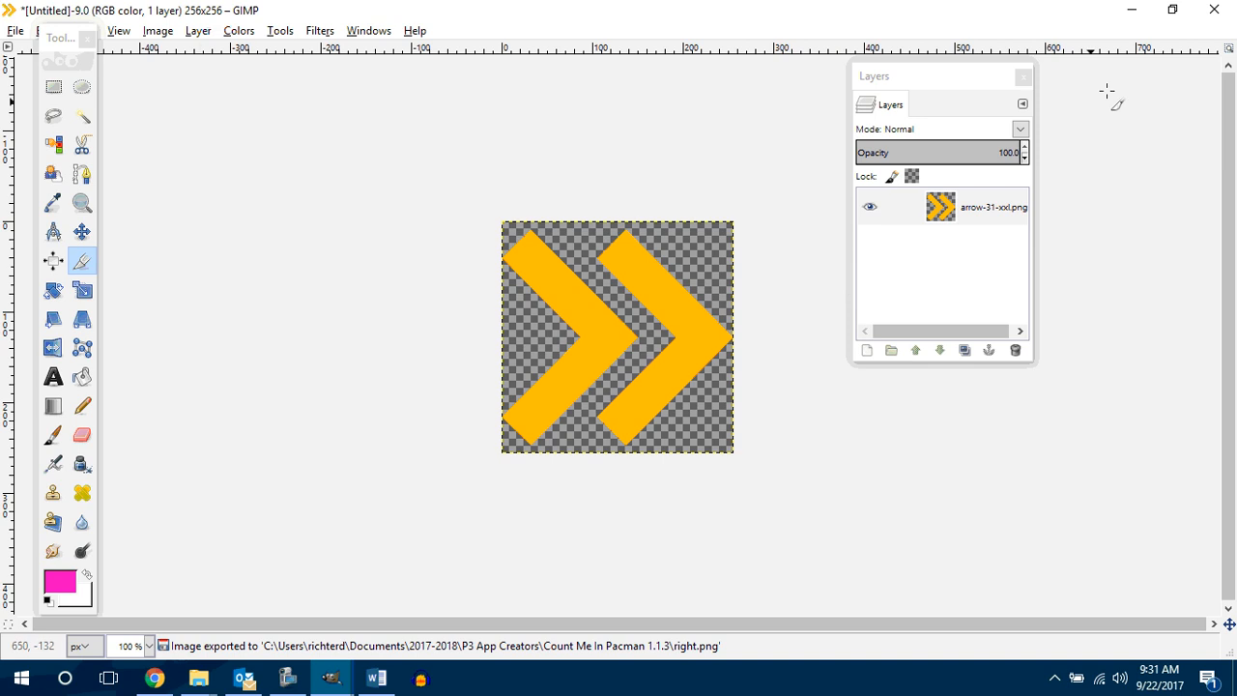
Step: Switch to MIT App Inventor and open the file chooser for uploading an image to the btnUp button
click(1131, 9)
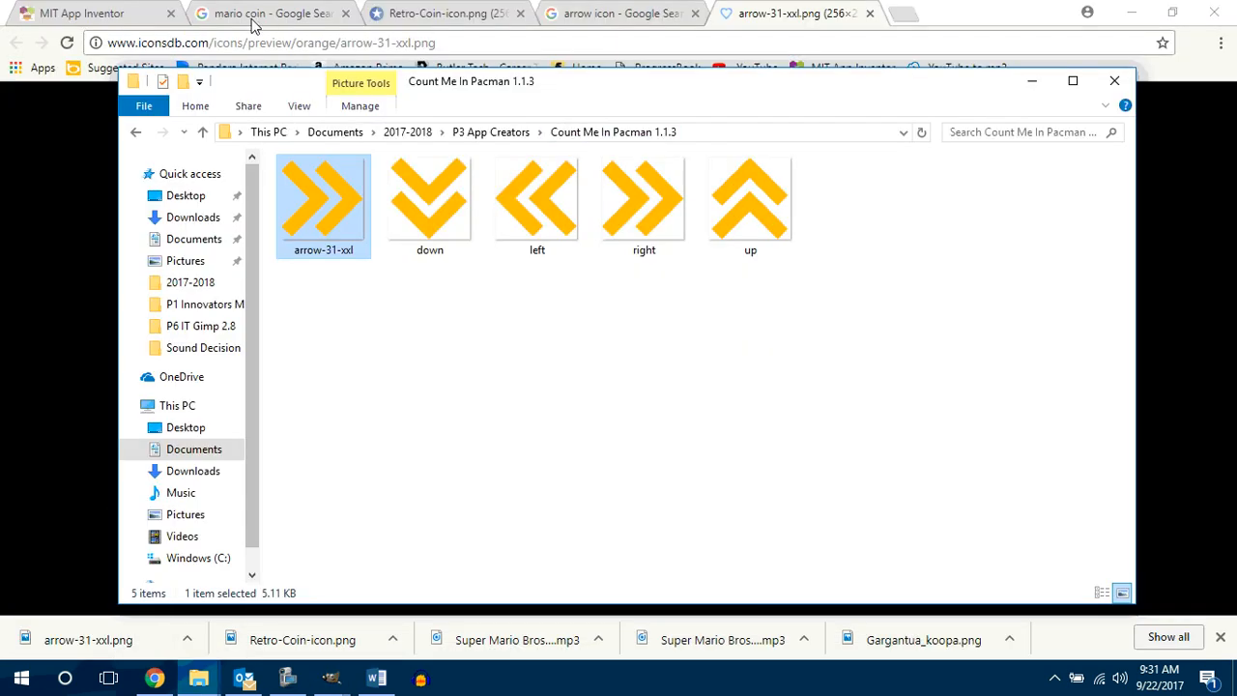
click(70, 16)
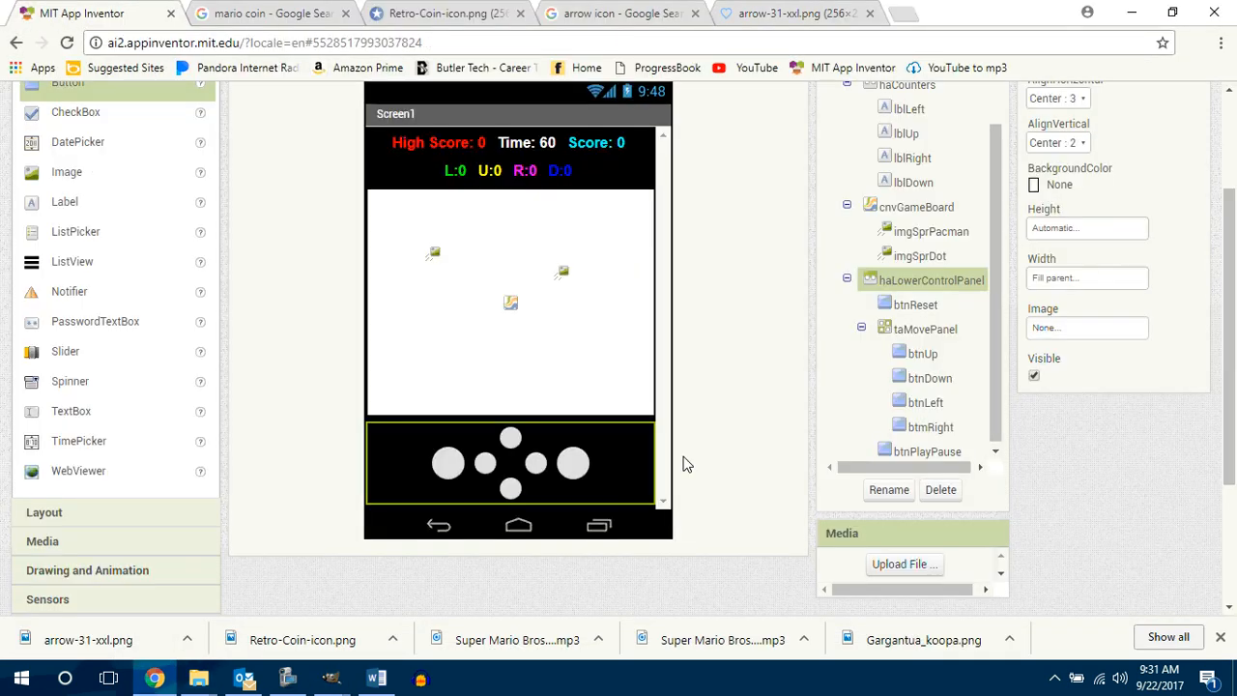
click(510, 438)
click(1085, 461)
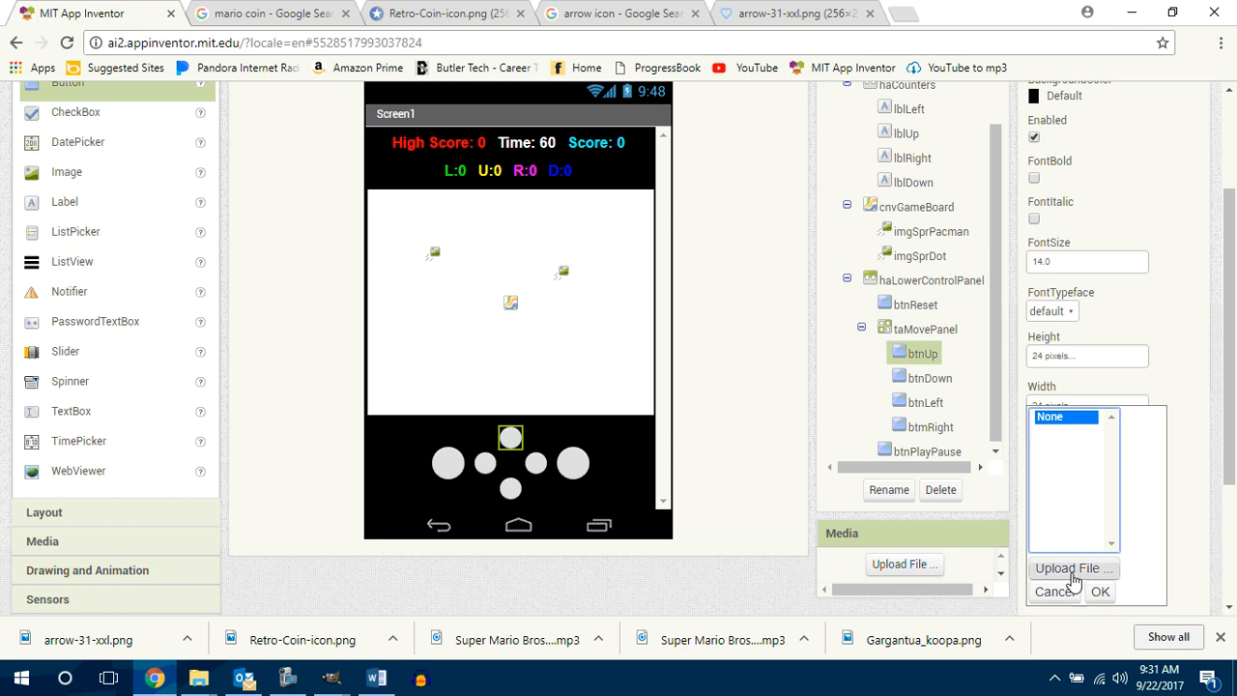
click(1068, 569)
click(455, 248)
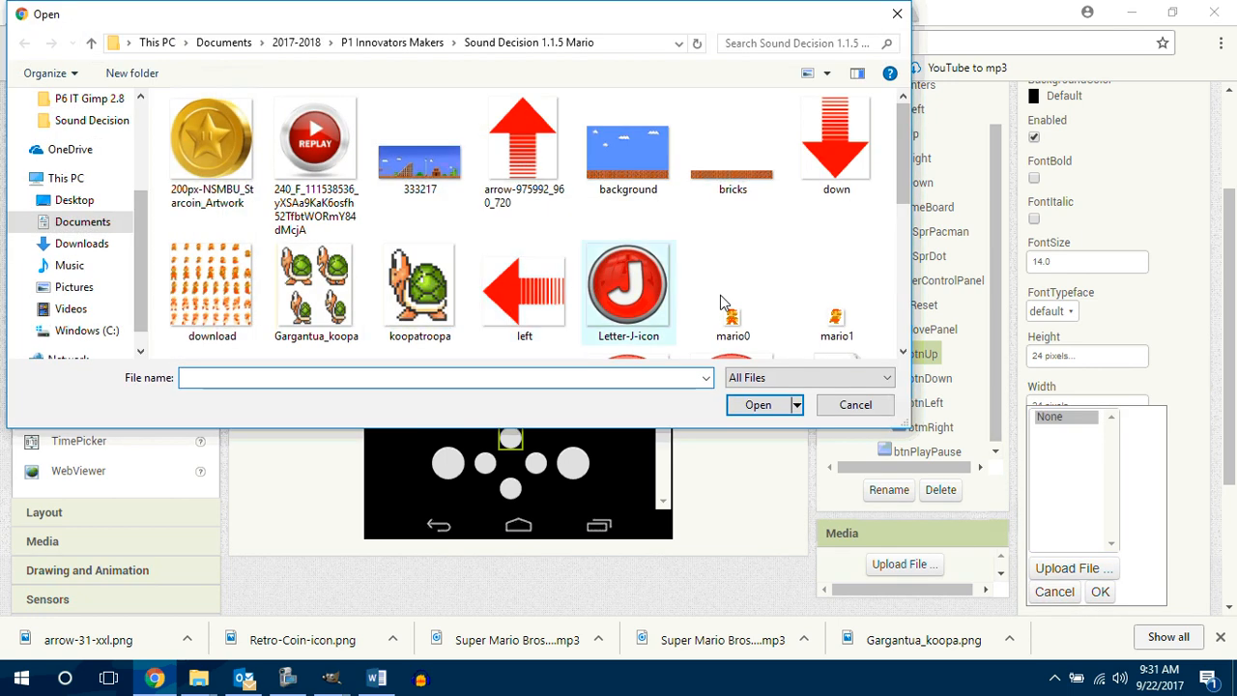
Step: Upload up.png from Documents > 2017-2018 > P3 App Creators > Count Me In Pacman 1.1.3 as the image of btnUp
click(85, 244)
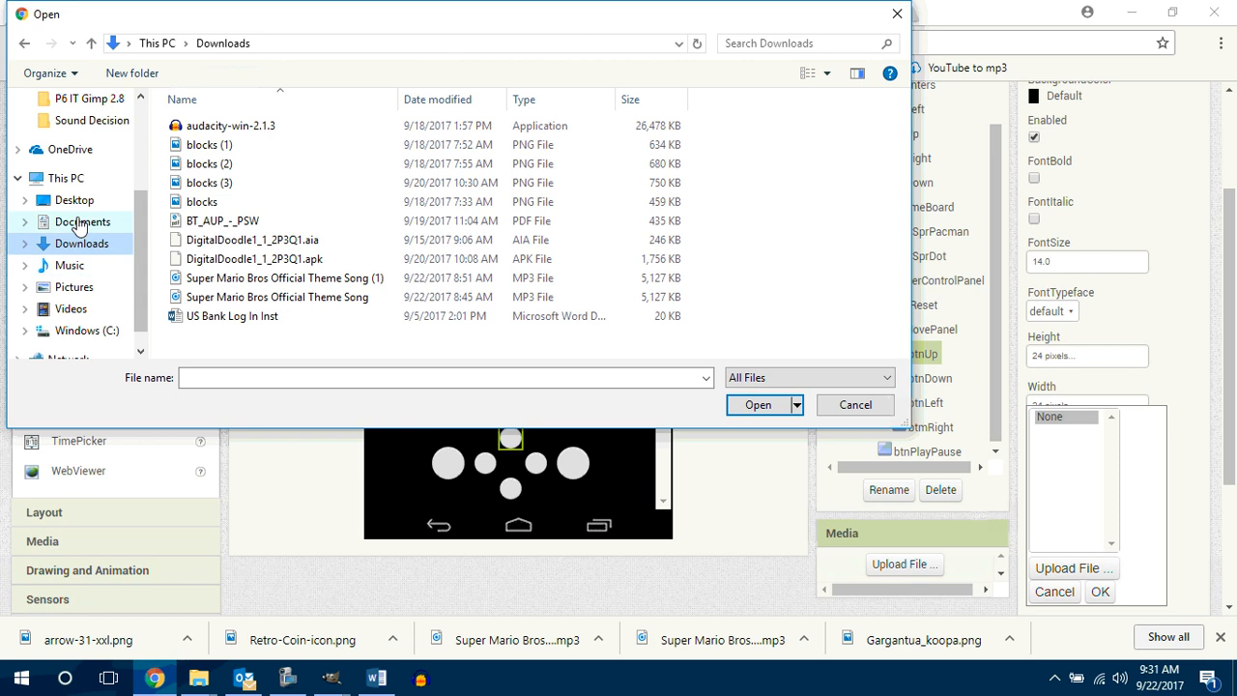
click(97, 221)
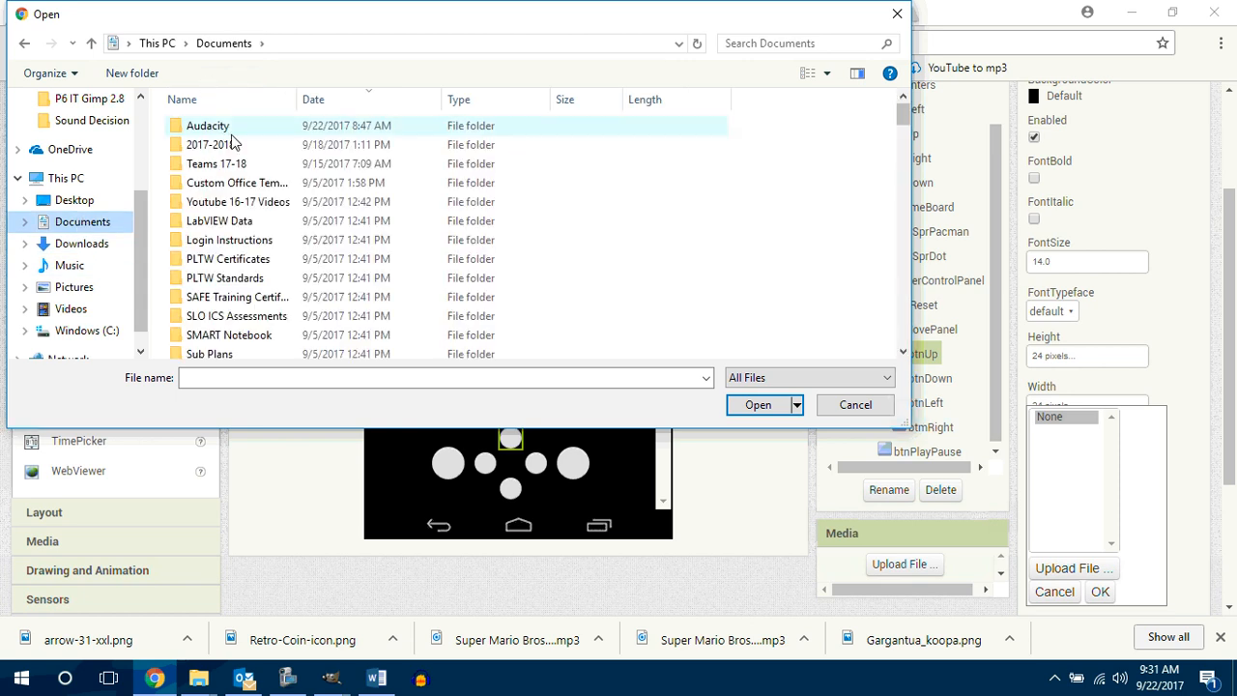
double_click(217, 145)
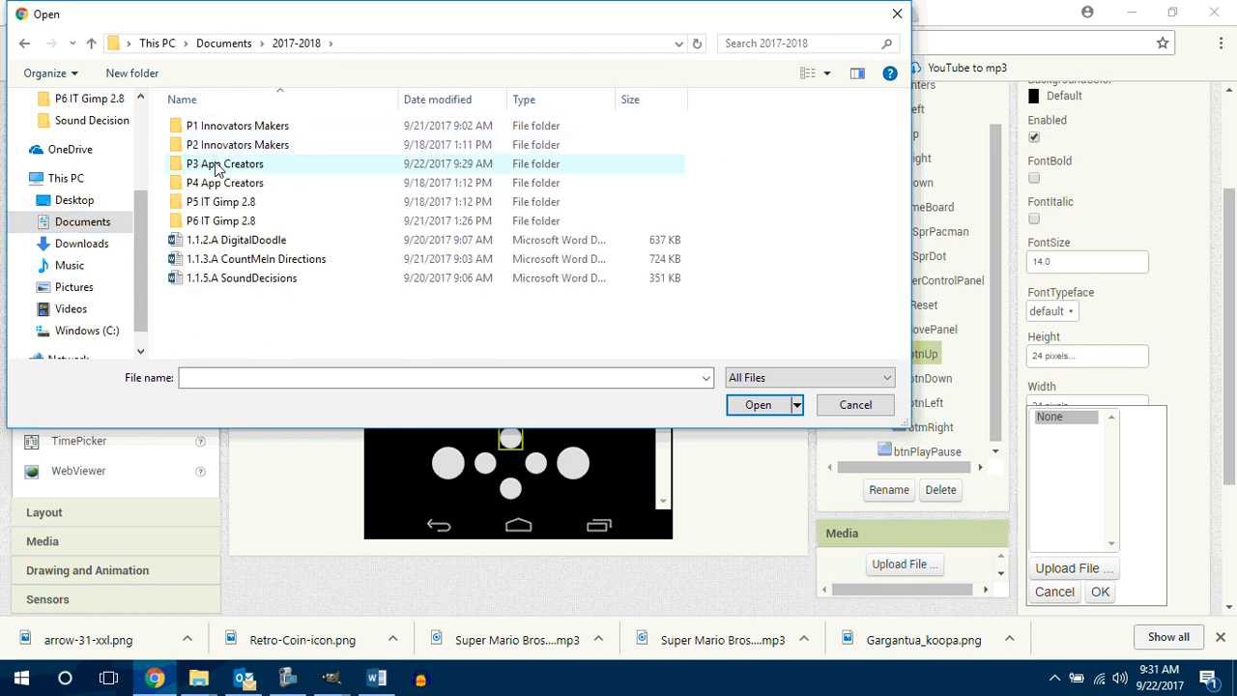
double_click(216, 166)
click(216, 133)
double_click(216, 132)
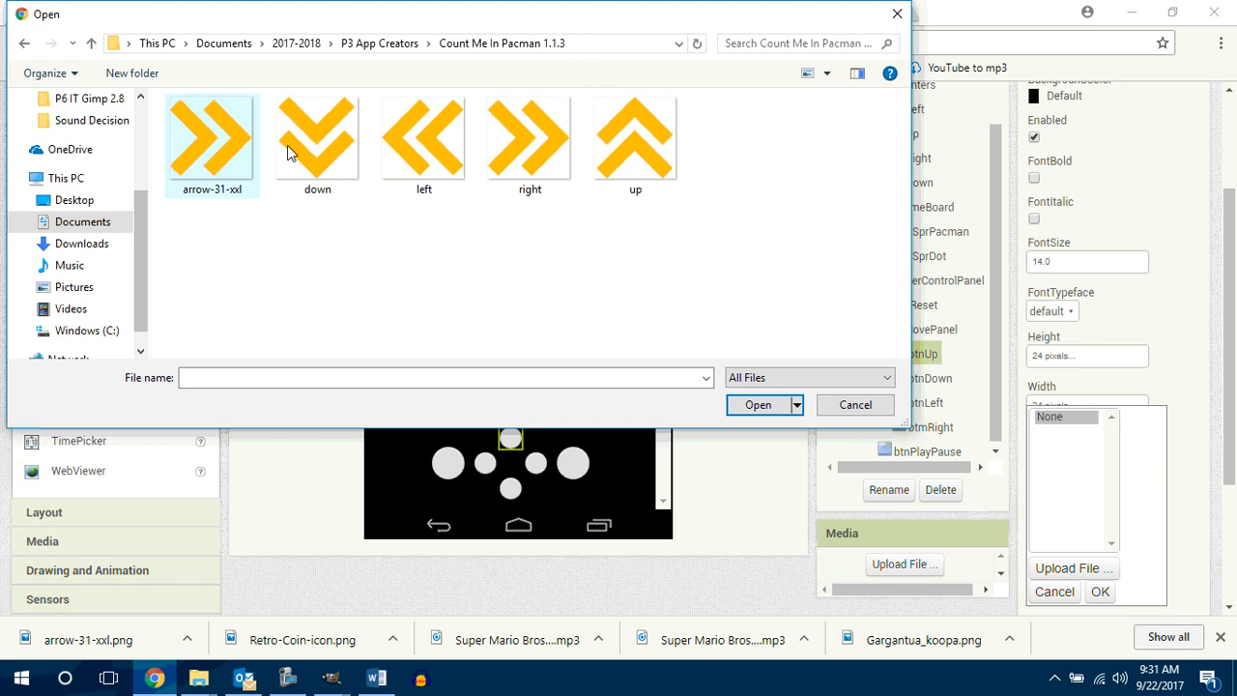
click(610, 152)
click(743, 401)
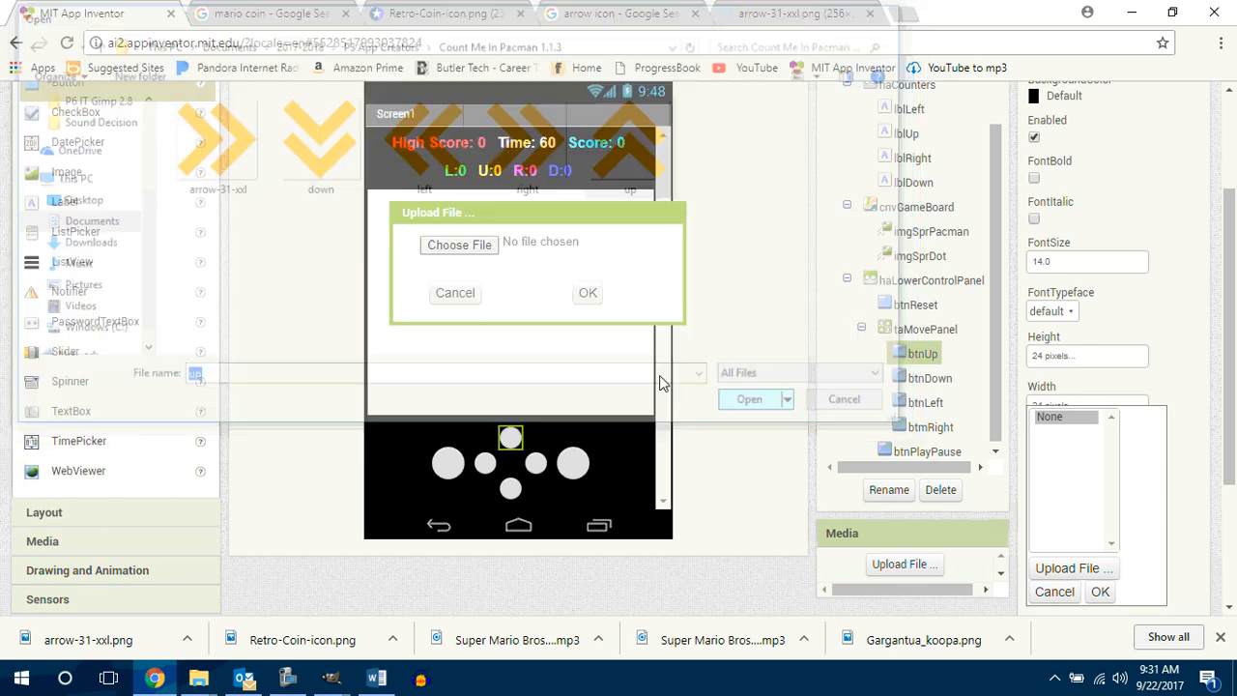
click(588, 291)
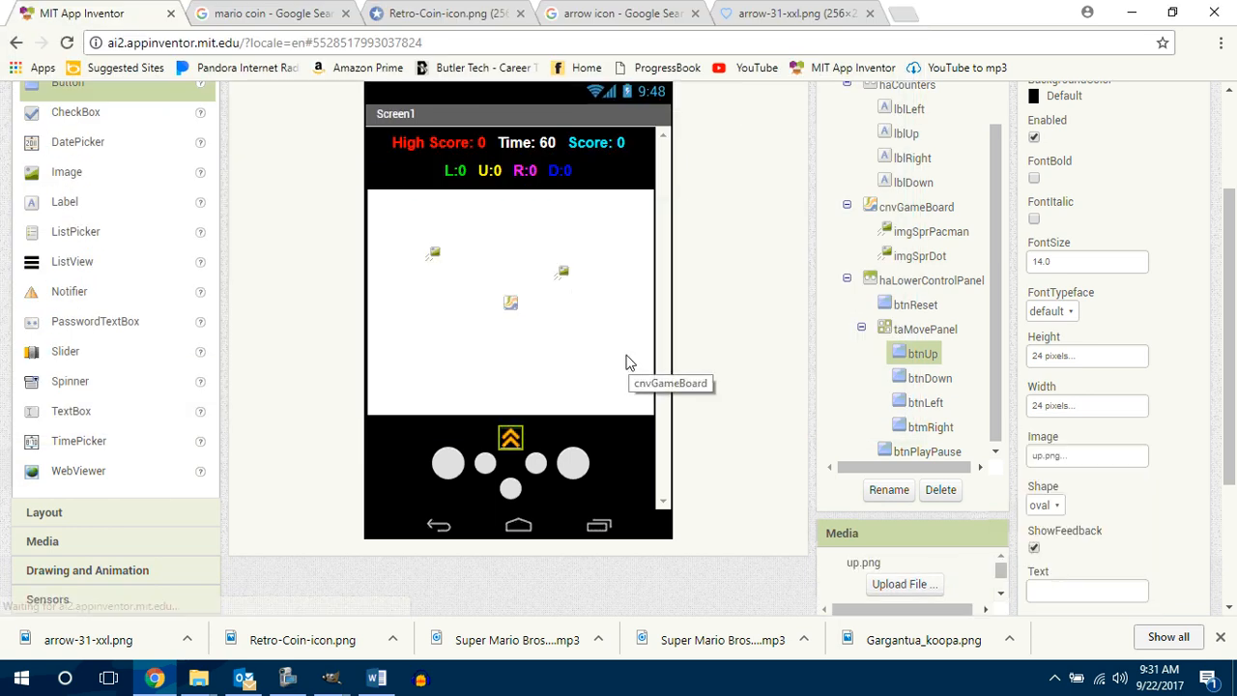
Step: Upload right.png from the Count Me In Pacman 1.1.3 folder as the image of the btmRight button
click(538, 466)
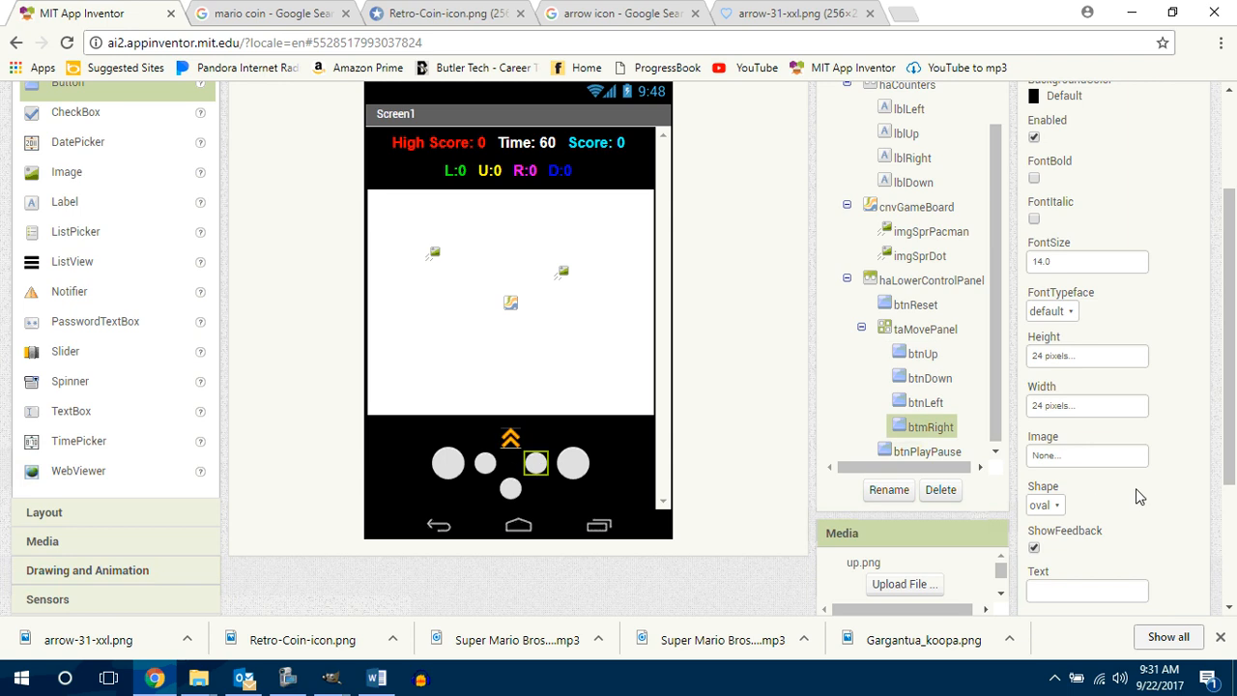
click(1089, 456)
click(1067, 568)
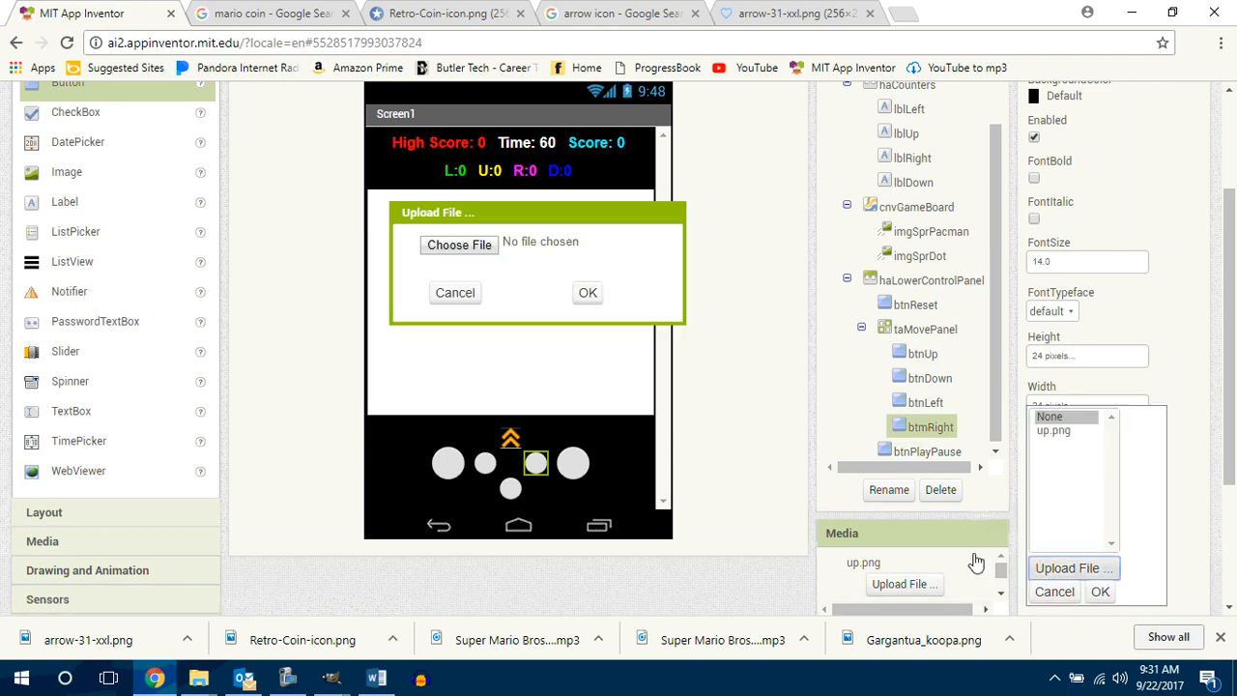
click(488, 249)
click(528, 154)
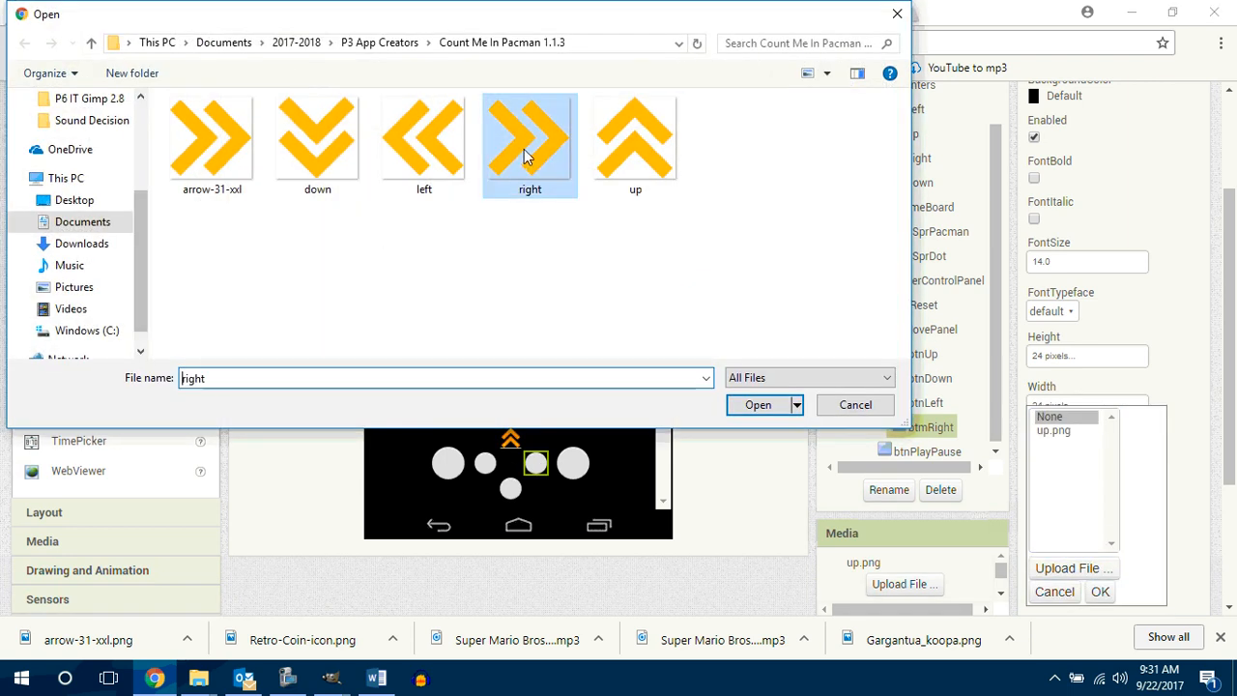
click(786, 407)
click(587, 292)
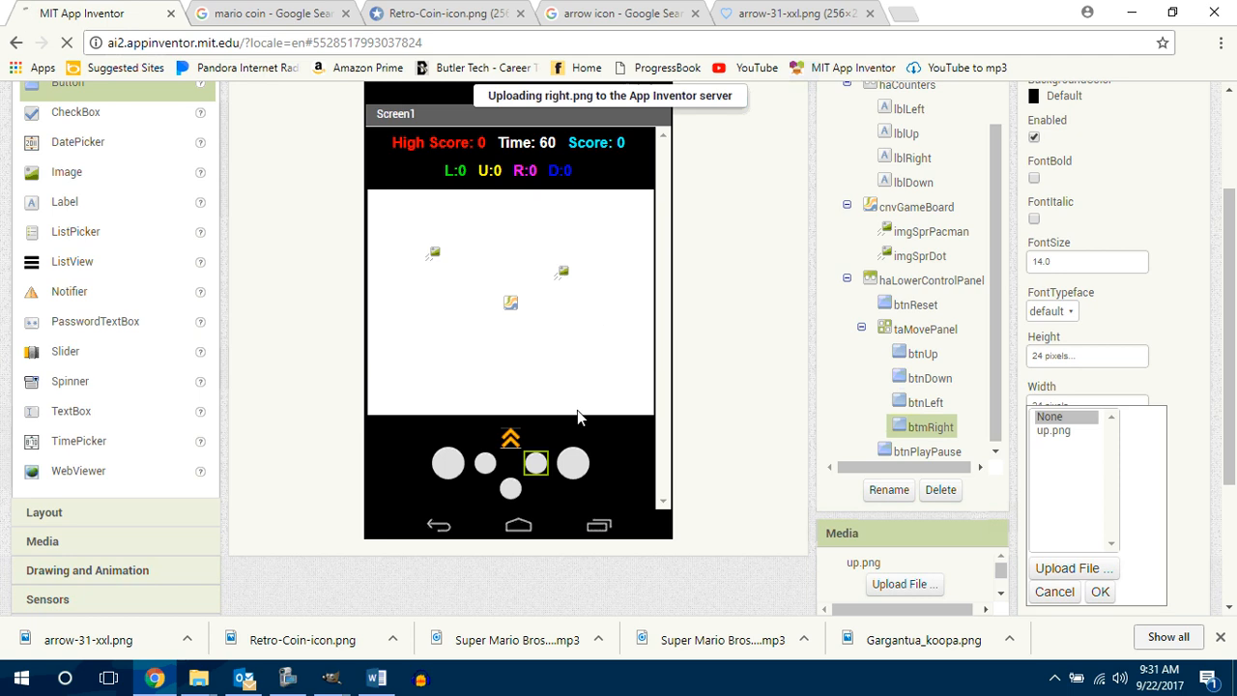
Step: Upload down.png from the Count Me In Pacman 1.1.3 folder as the image of the btnDown button
click(520, 489)
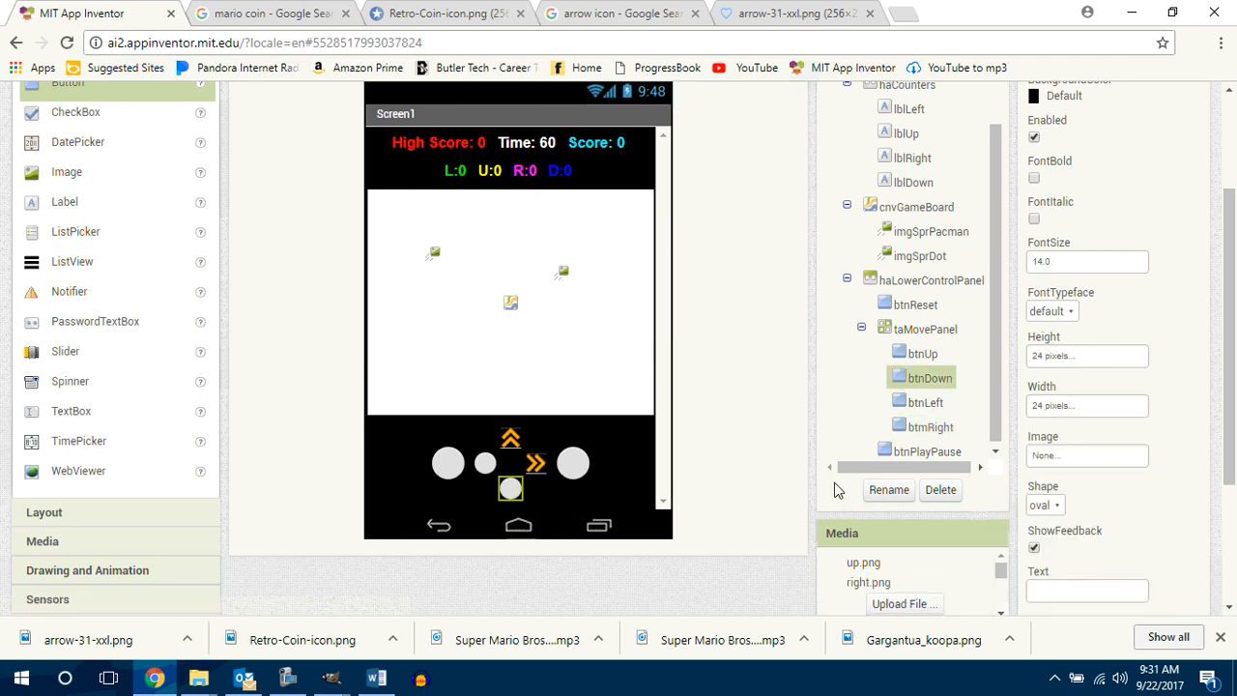
click(1058, 456)
click(1068, 568)
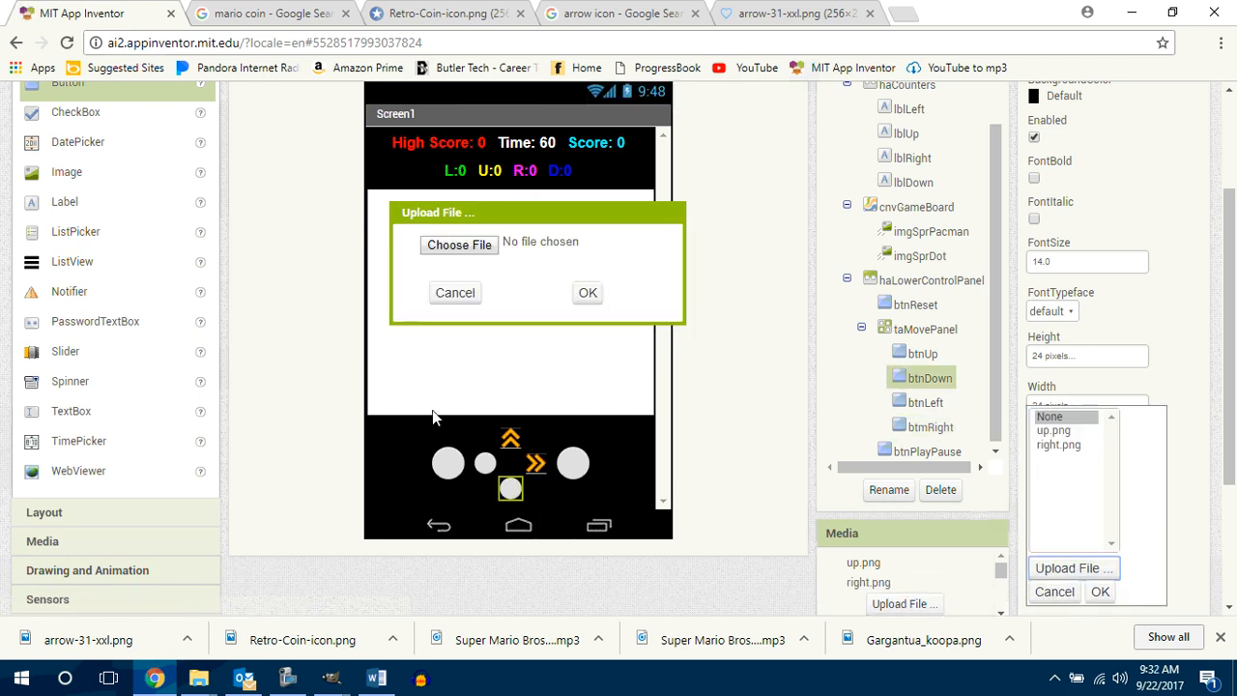
click(459, 246)
click(300, 164)
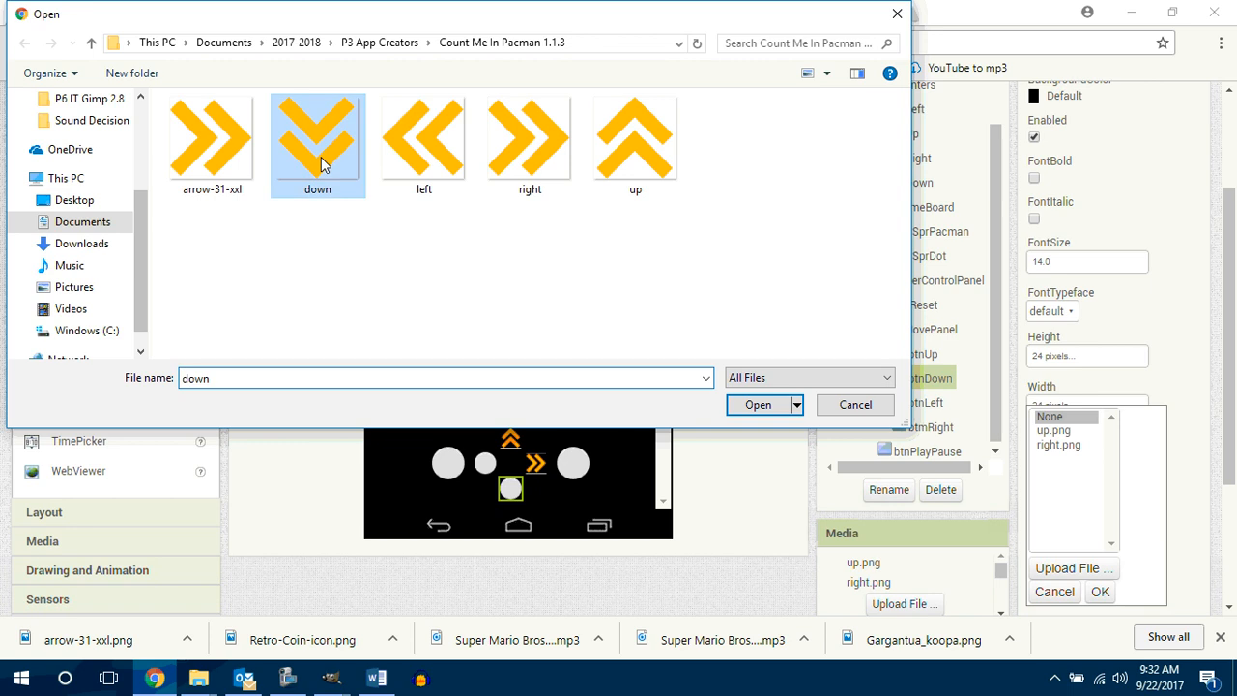
click(756, 406)
click(591, 295)
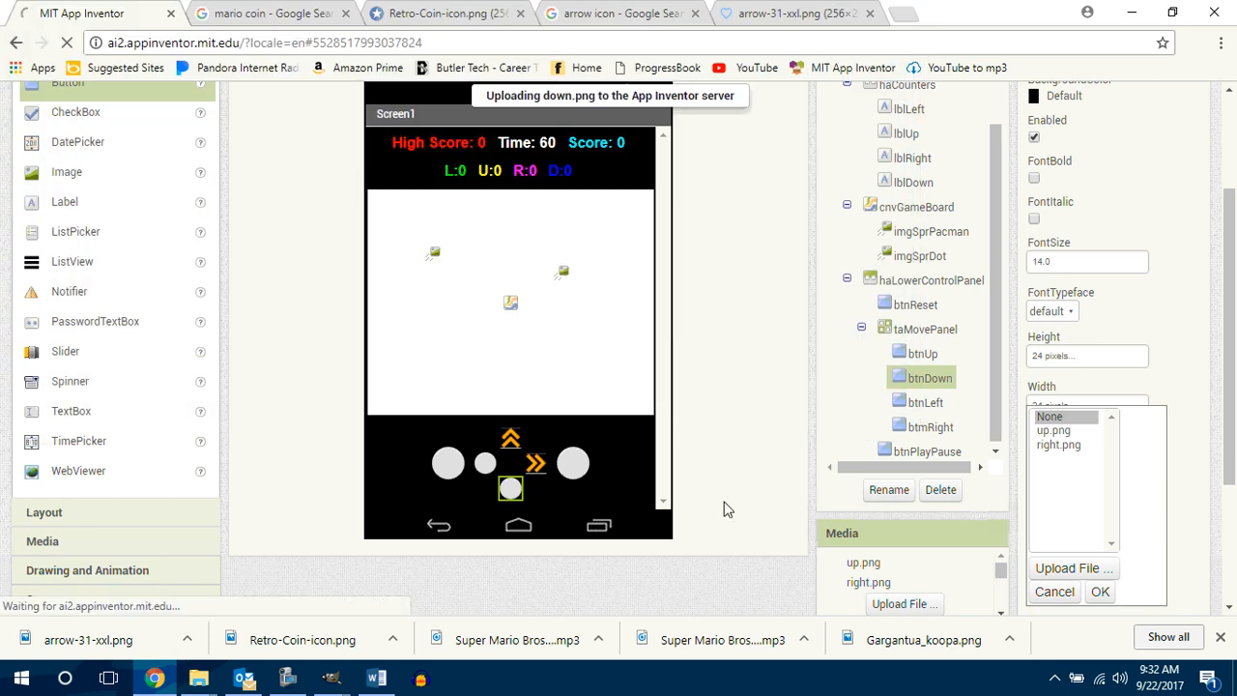
Step: Upload left.png from the Count Me In Pacman 1.1.3 folder as the image of the btnLeft button
click(485, 464)
click(1104, 458)
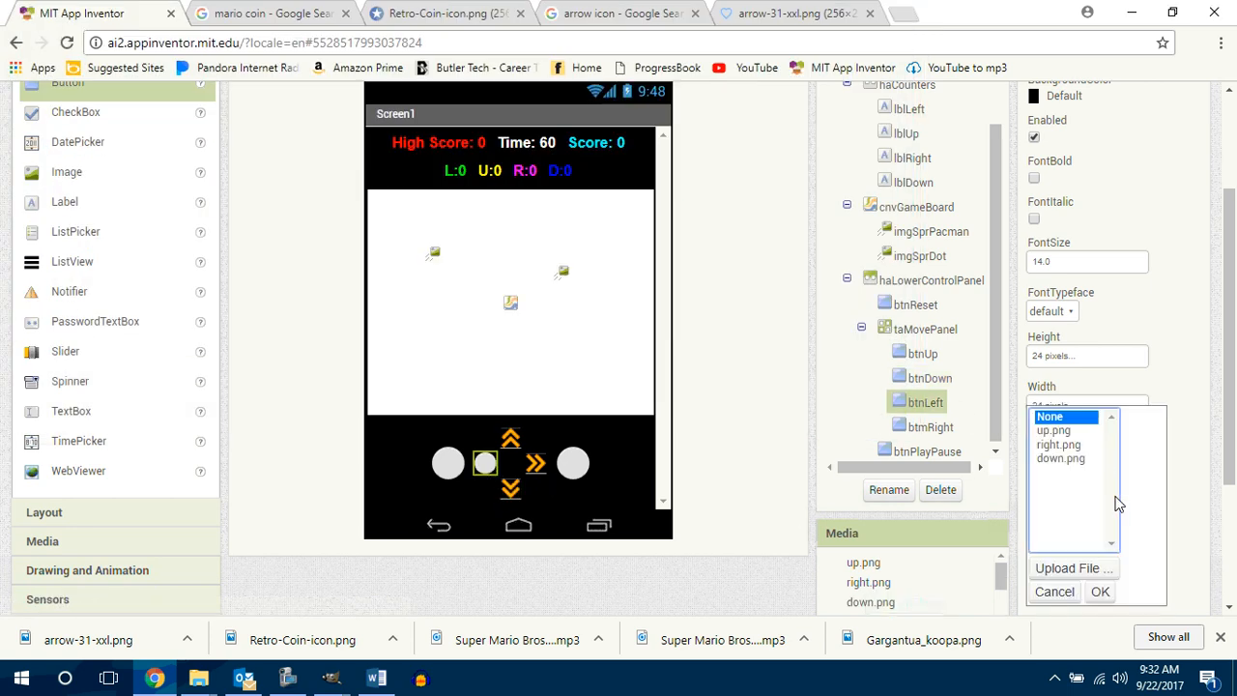
click(1095, 578)
click(459, 245)
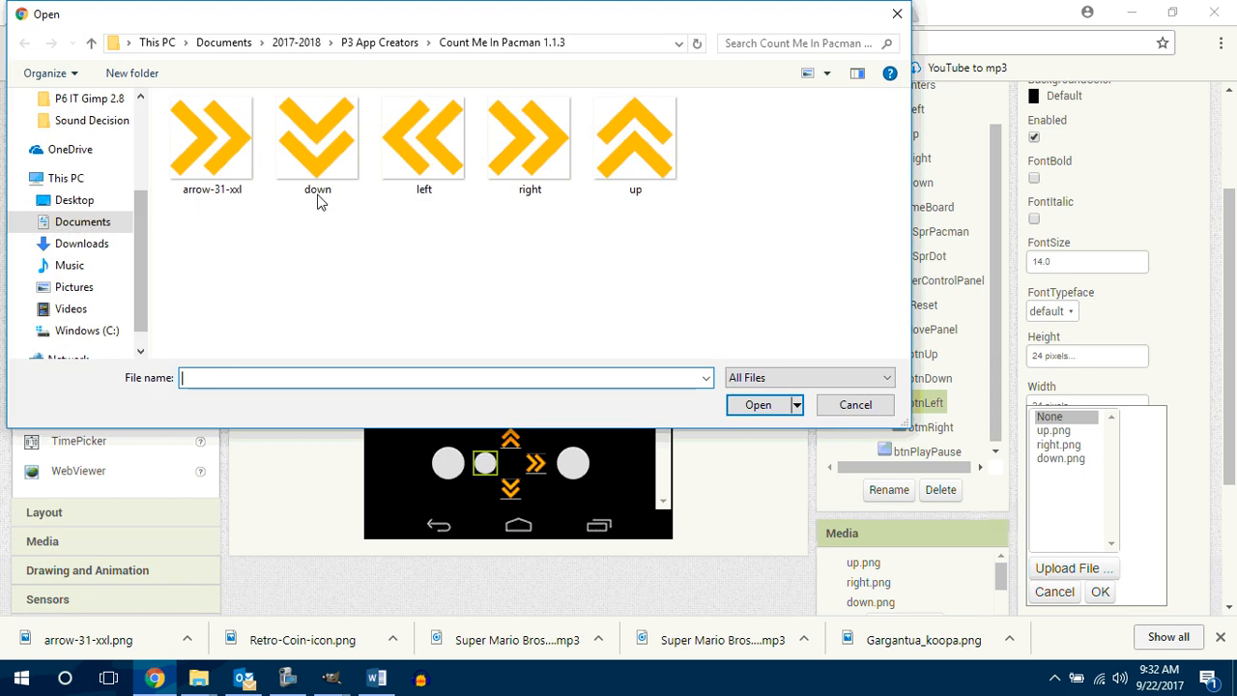
click(436, 167)
click(758, 405)
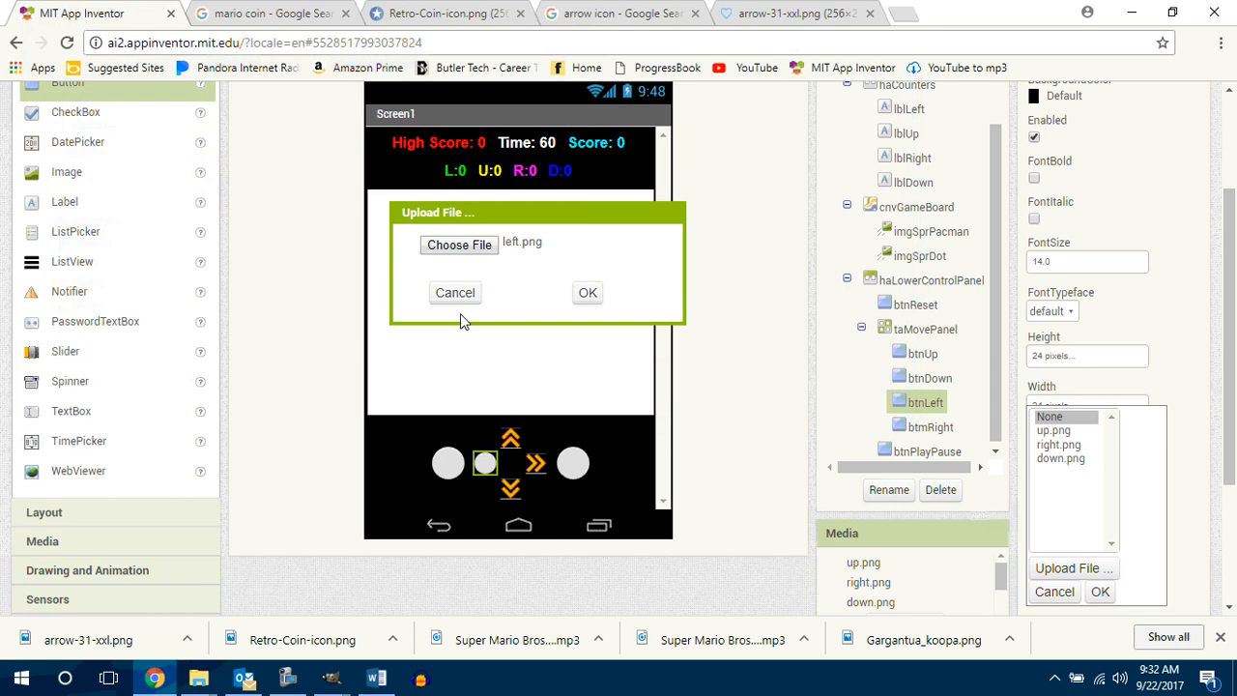
click(588, 294)
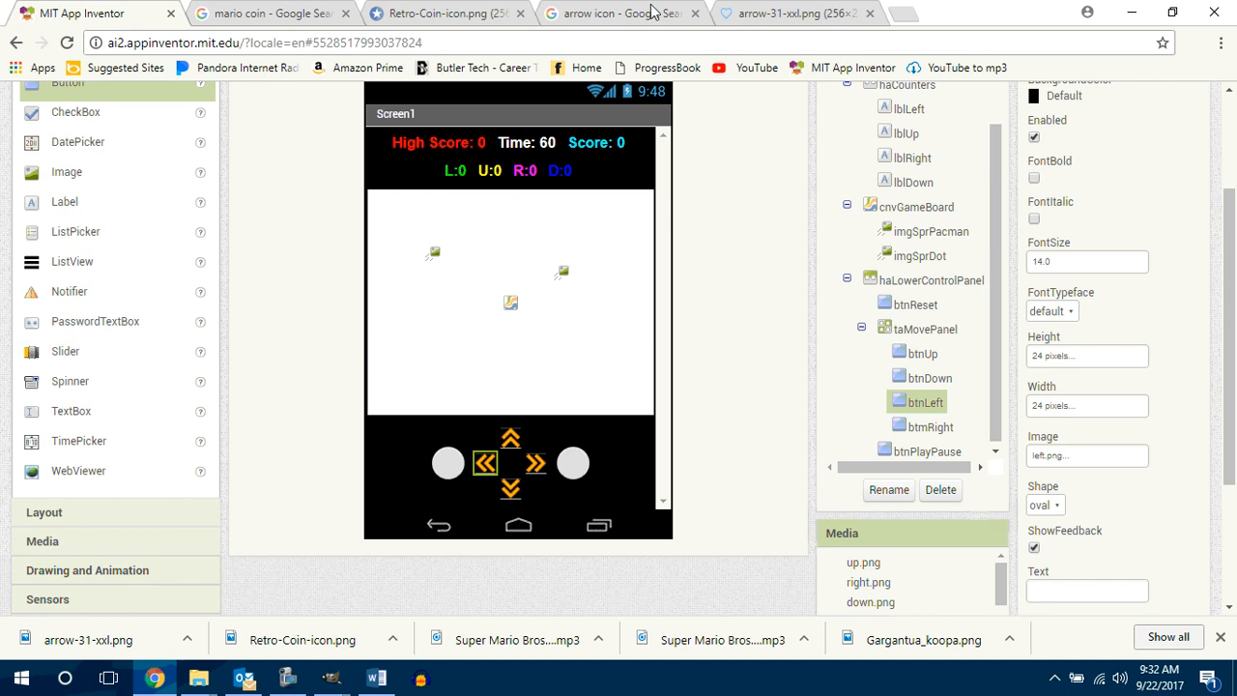
Step: Return to the arrow icon image search and search for "reset icon" instead
click(619, 13)
scroll(1234, 217, up, 1)
scroll(1234, 218, up, 10)
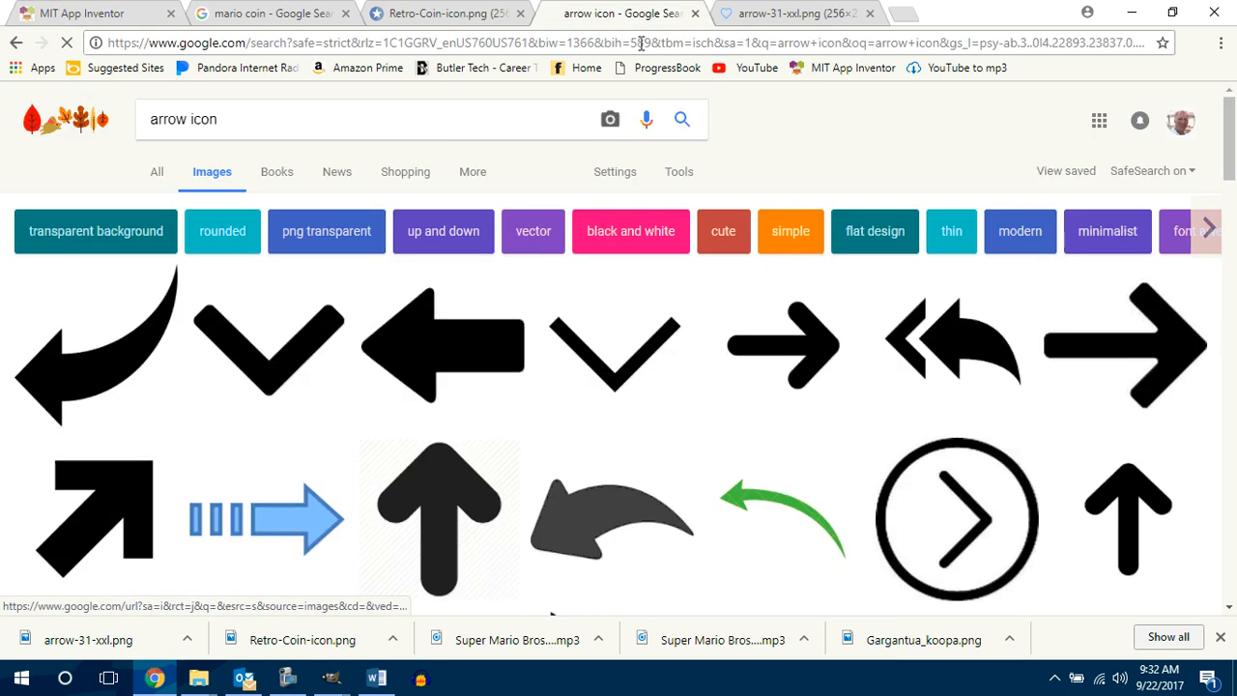
double_click(190, 118)
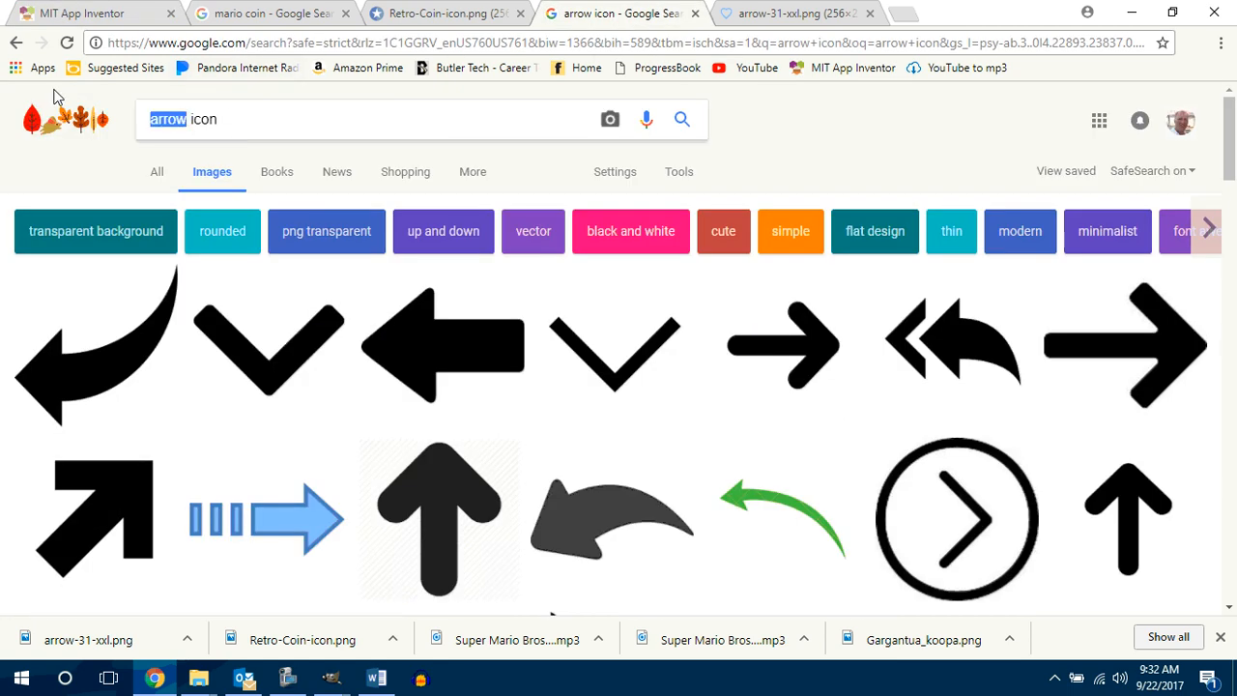
text(reset)
key(Return)
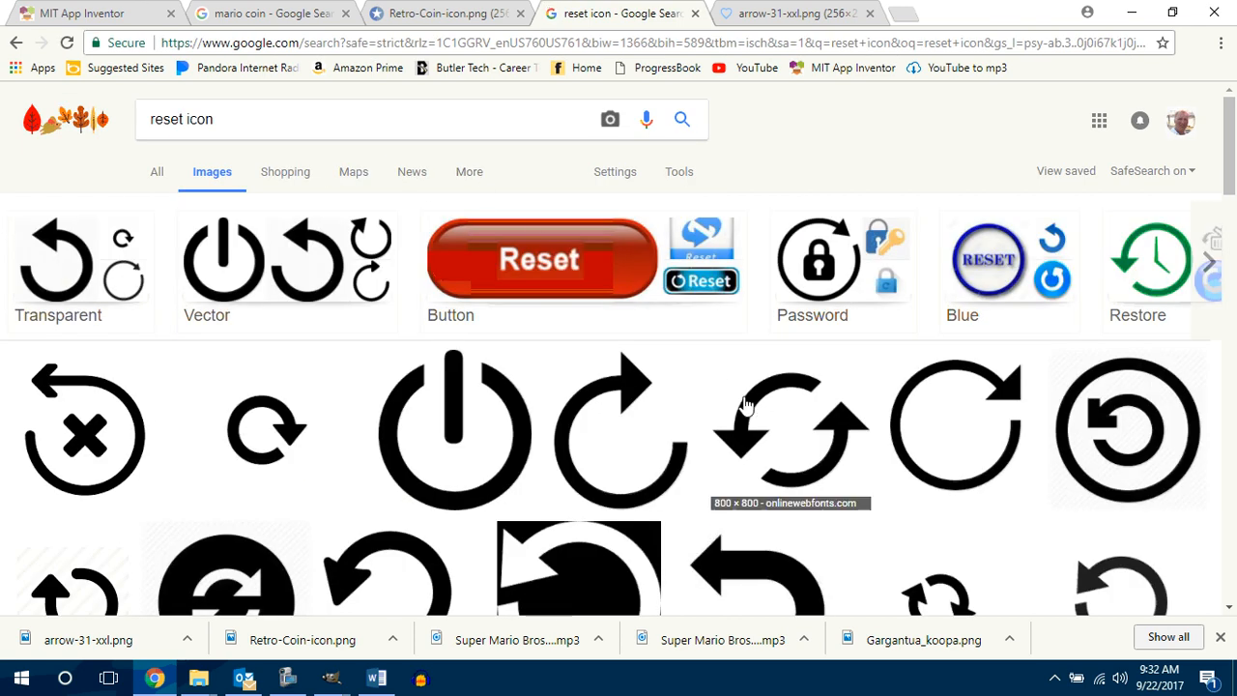
Step: Find the orange U-turn arrow from FindIcons.com among the reset icons and save it as undo_red.png
scroll(745, 404, down, 1)
scroll(745, 404, down, 4)
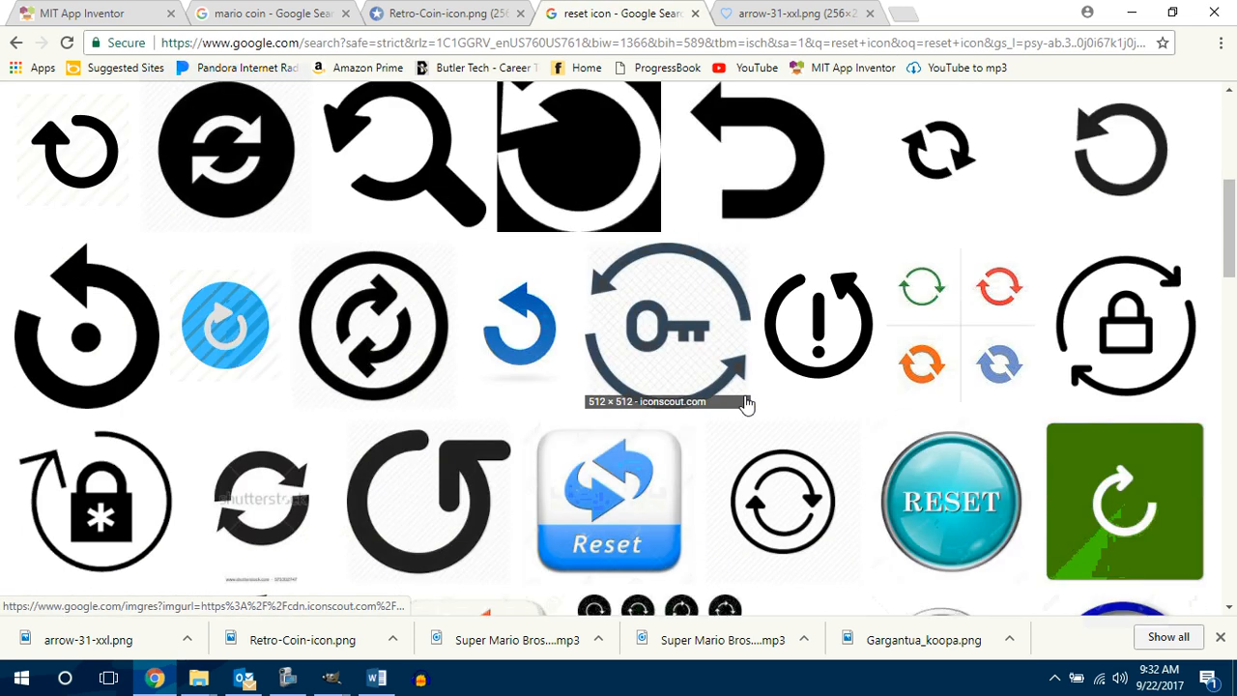
scroll(927, 383, down, 6)
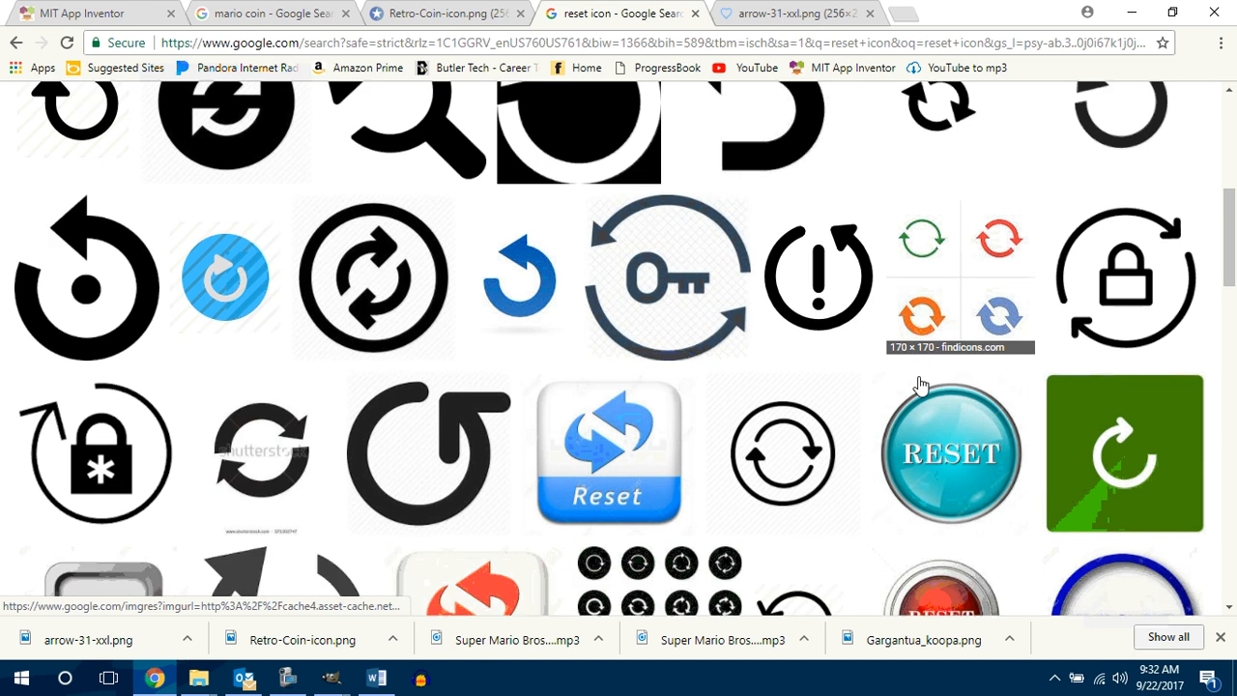
scroll(923, 384, down, 2)
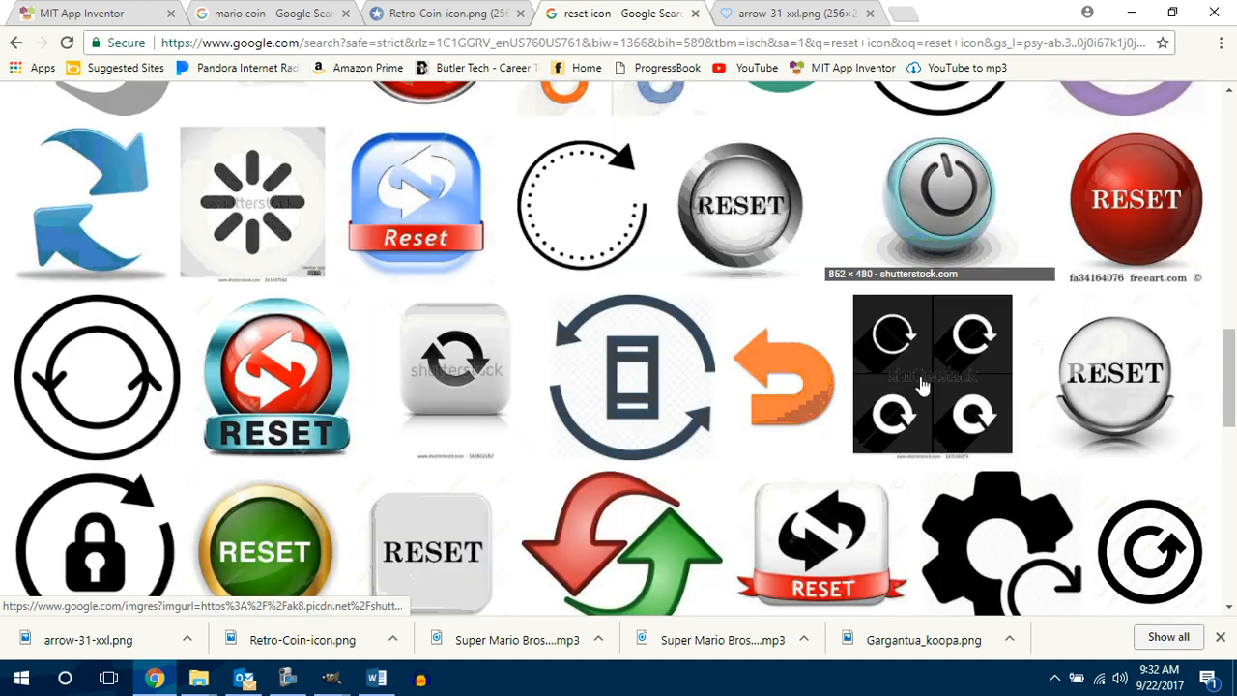
click(801, 382)
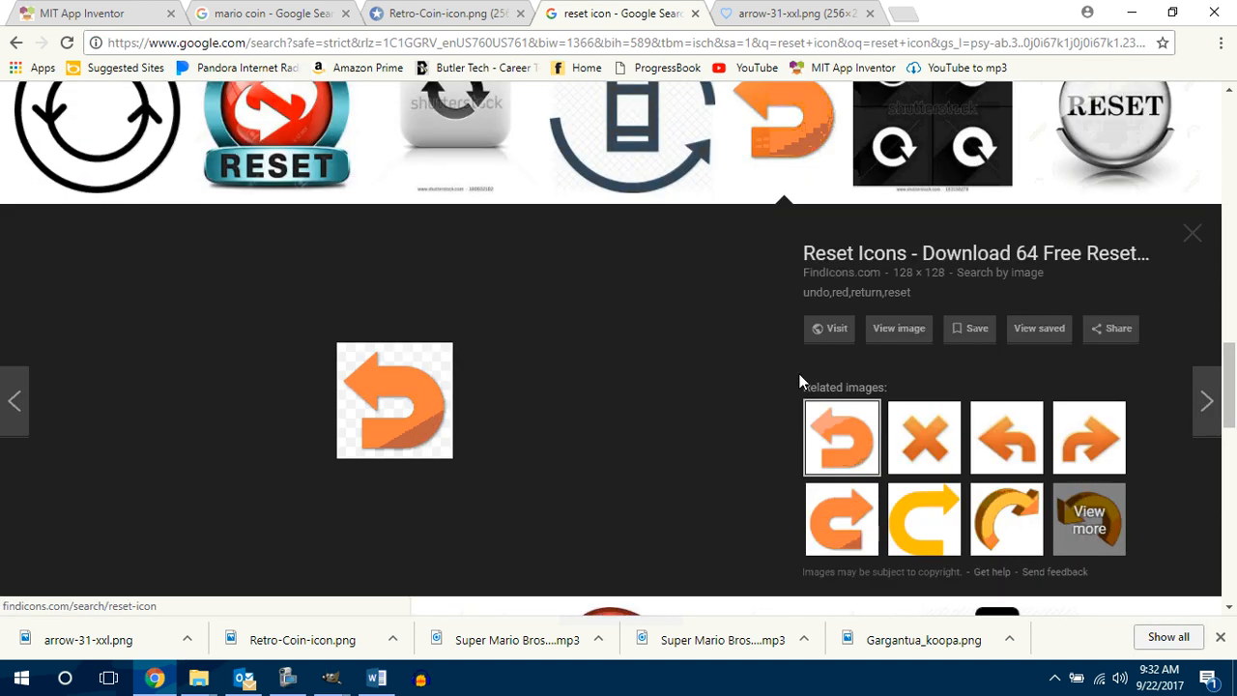
right_click(400, 406)
click(488, 294)
click(762, 416)
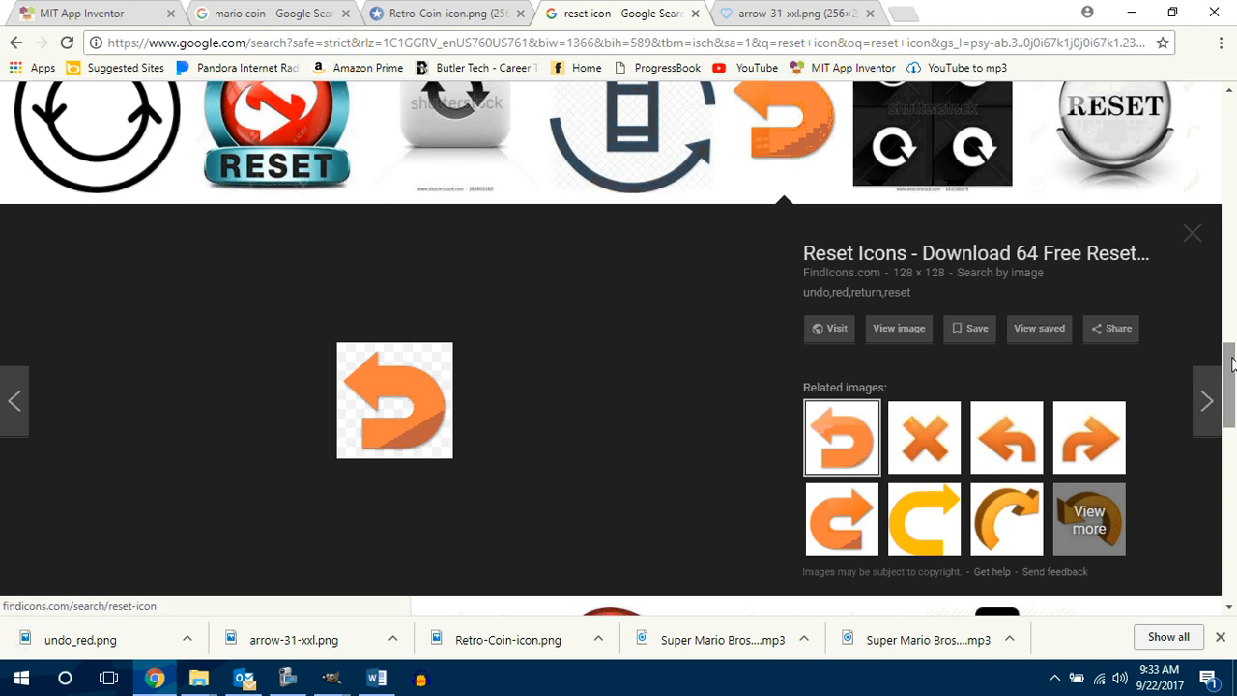
Step: Change the image search to "play icon" and browse the resulting icons
drag(1233, 357, 1234, 155)
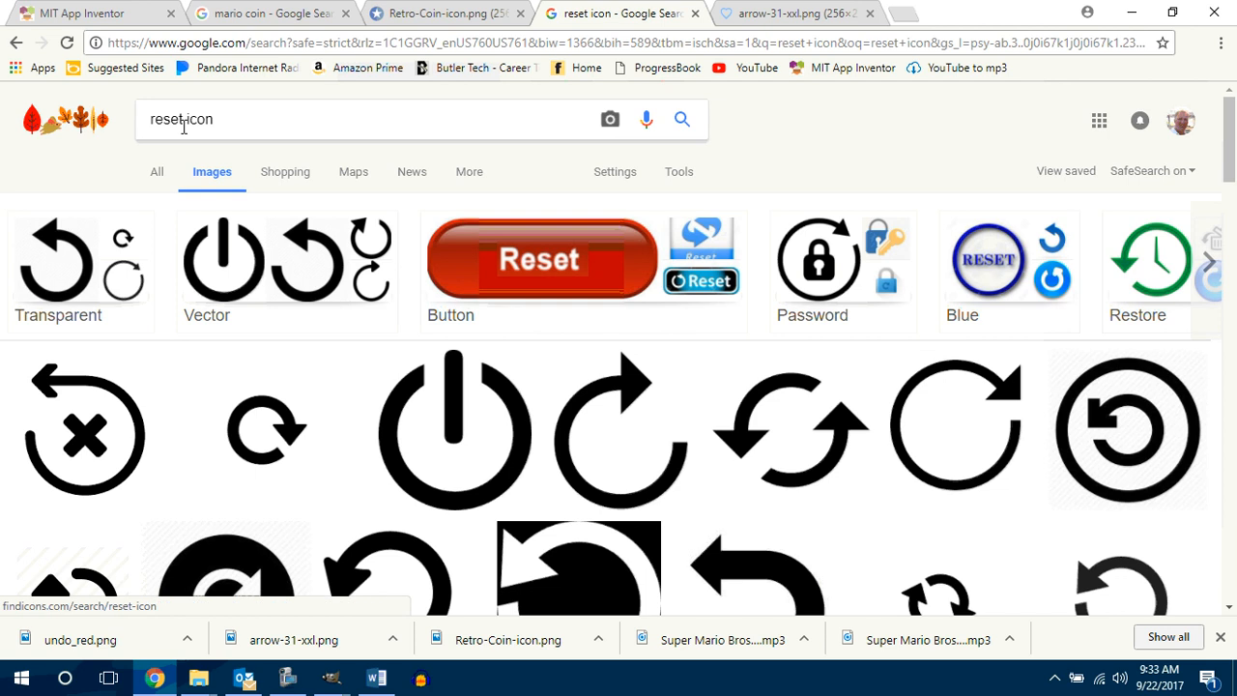
drag(185, 119, 115, 116)
text(play)
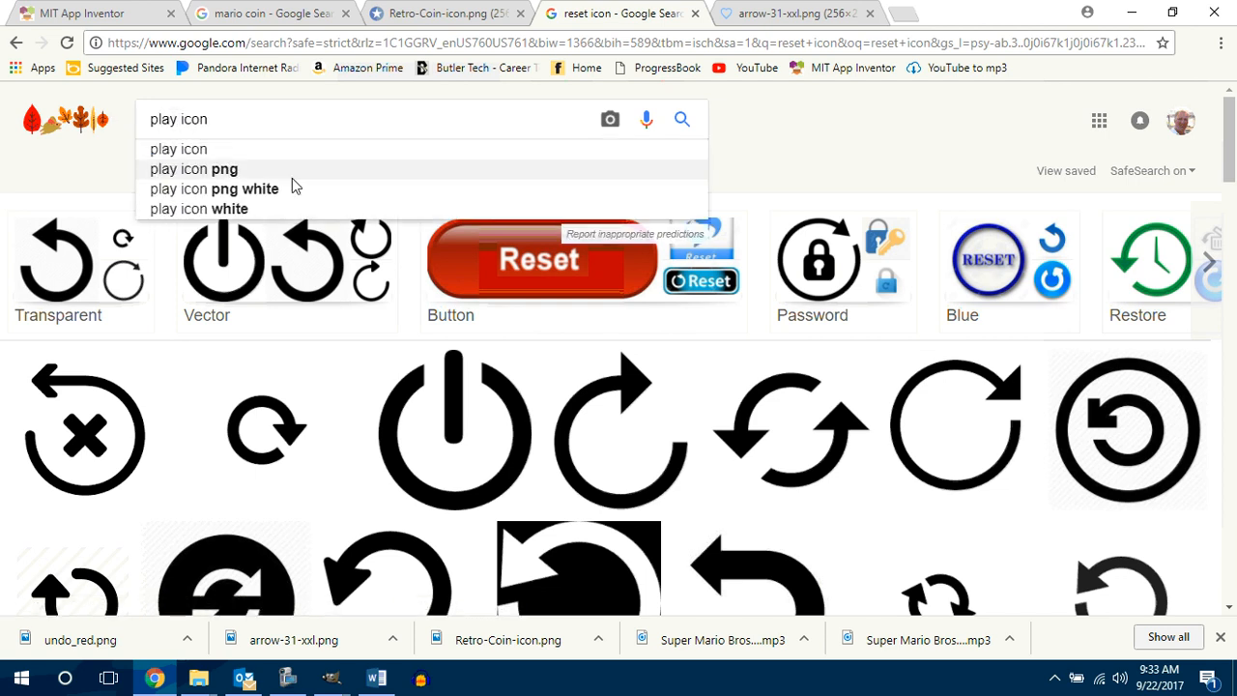
key(Return)
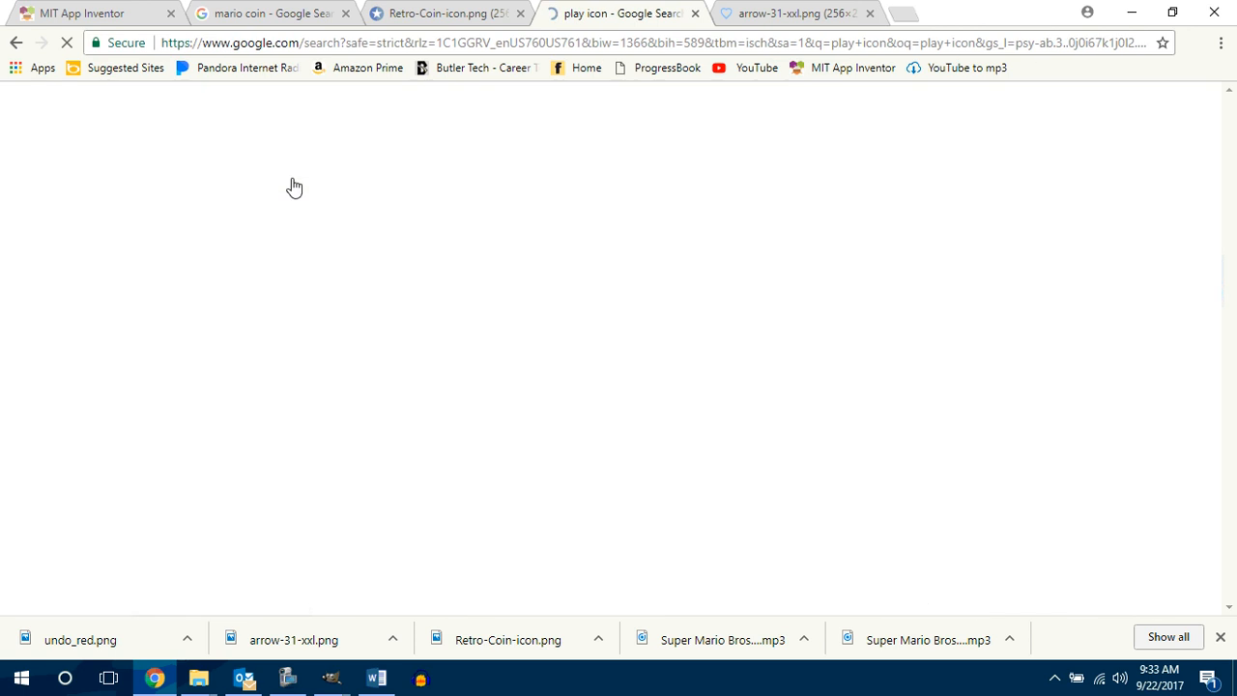
scroll(1112, 174, down, 2)
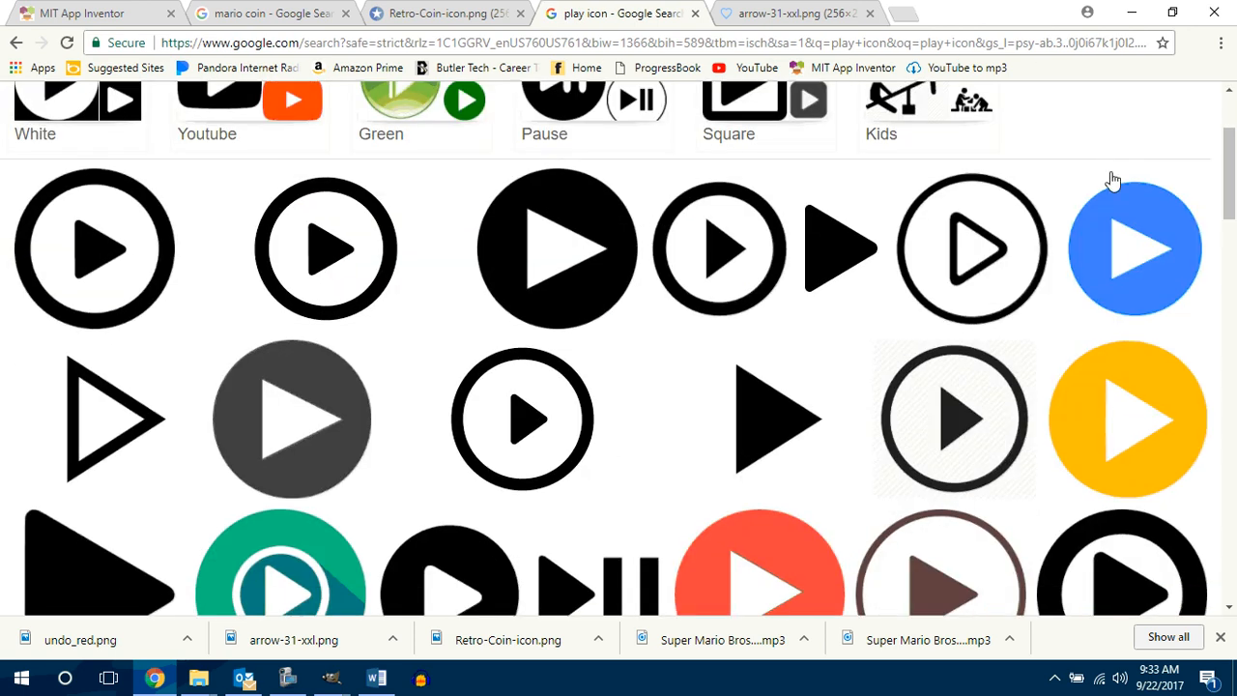
Step: Save the orange play icon from Icons DB as video-play-xxl.png in the Count Me In Pacman 1.1.3 folder
click(1160, 419)
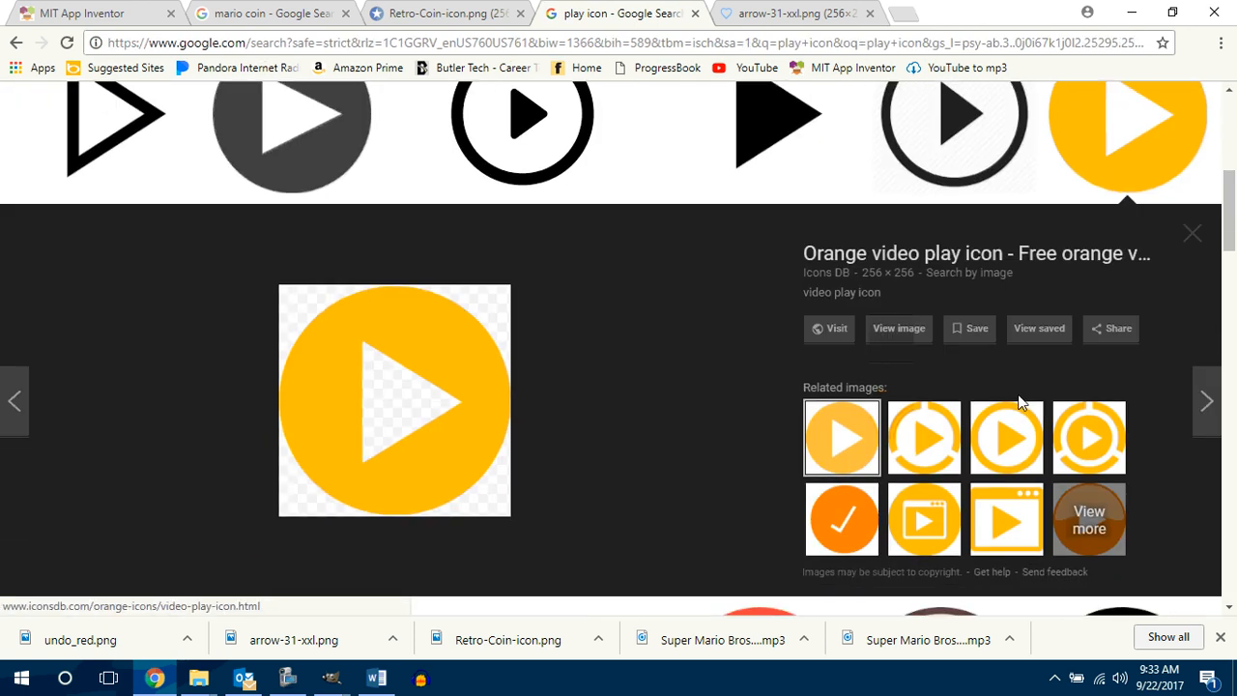
right_click(443, 342)
click(504, 503)
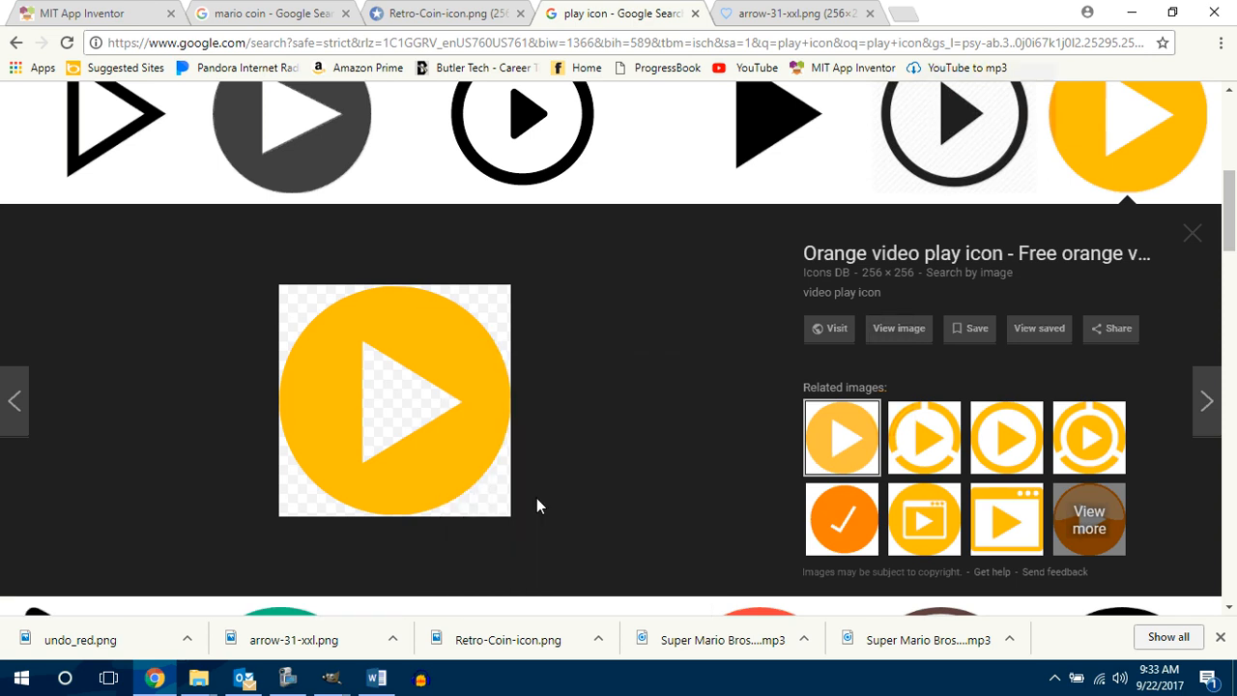
click(764, 405)
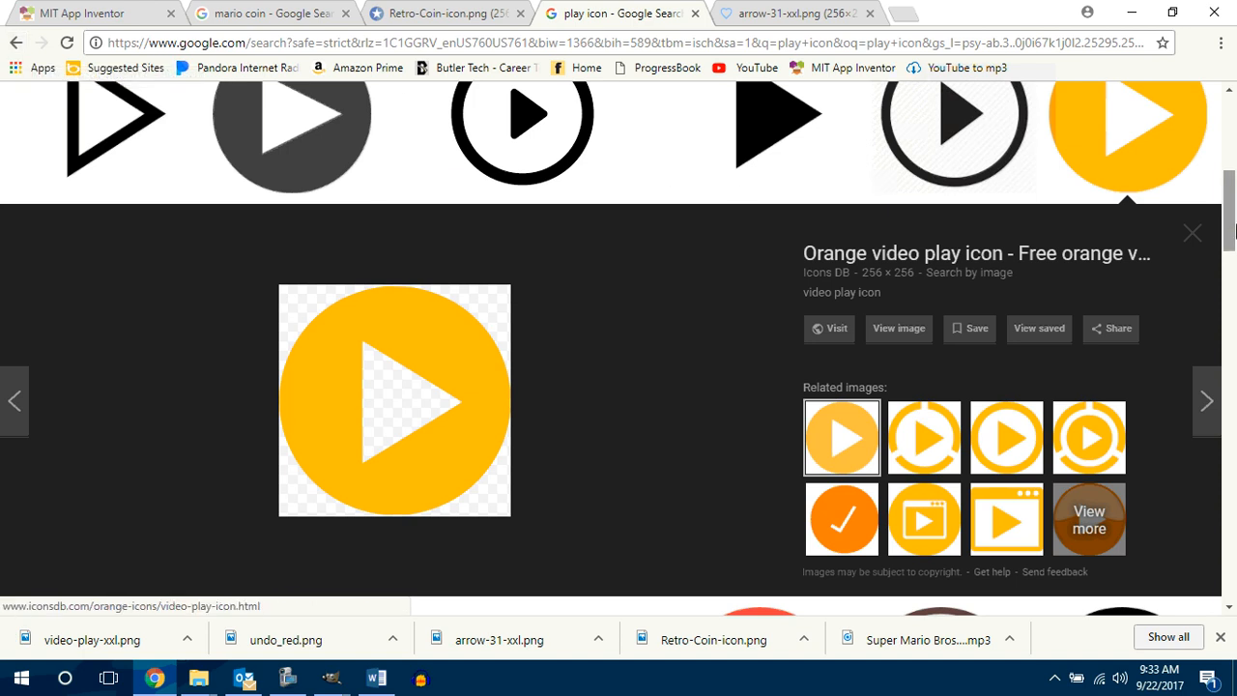
Step: Change the image search to "pause icon"
drag(1228, 211, 1214, 138)
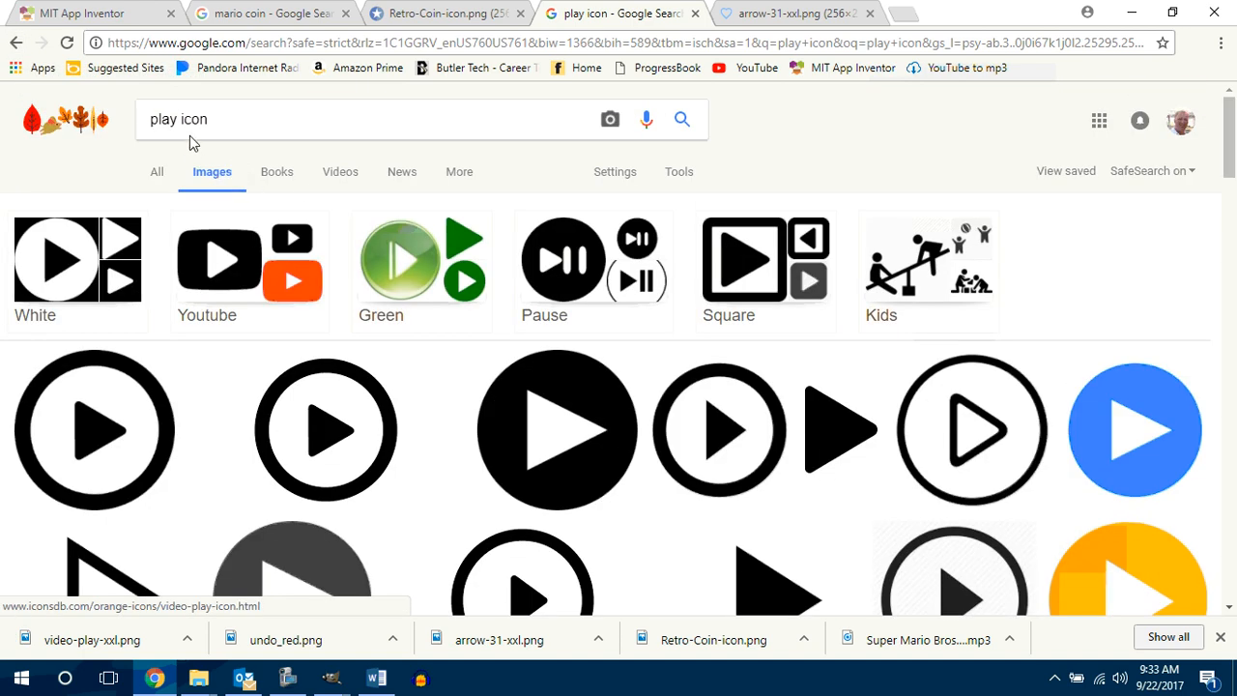
drag(179, 118, 127, 108)
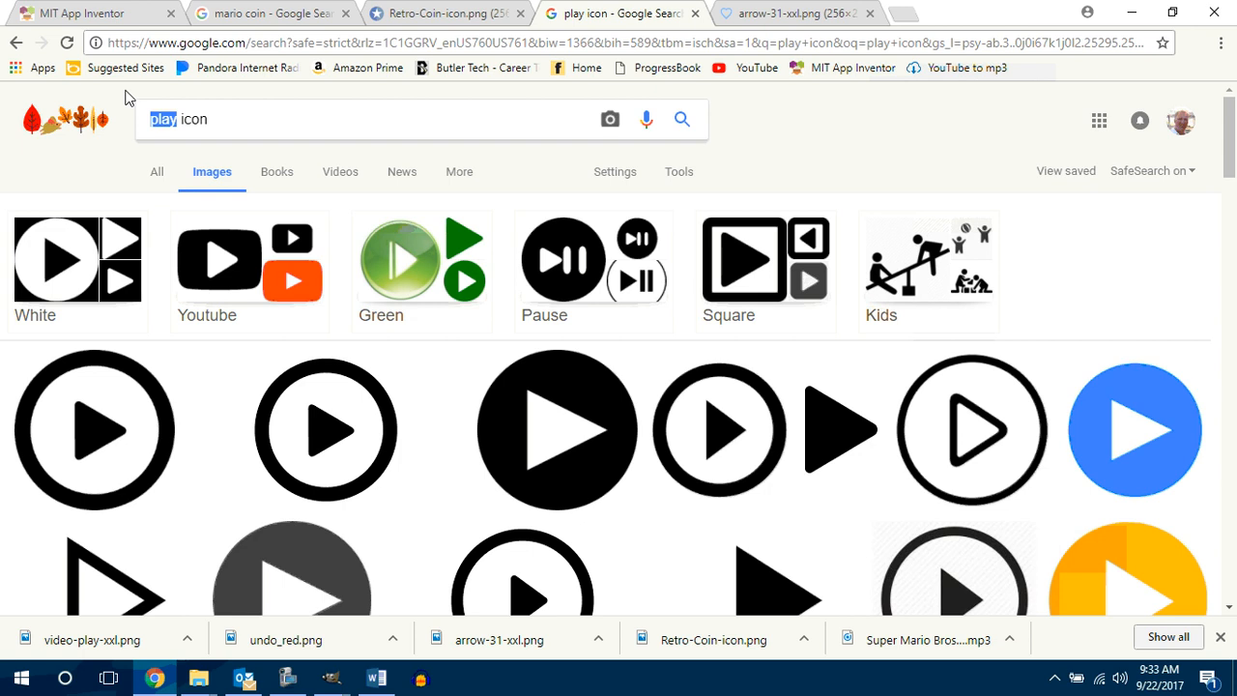
text(pause)
key(Return)
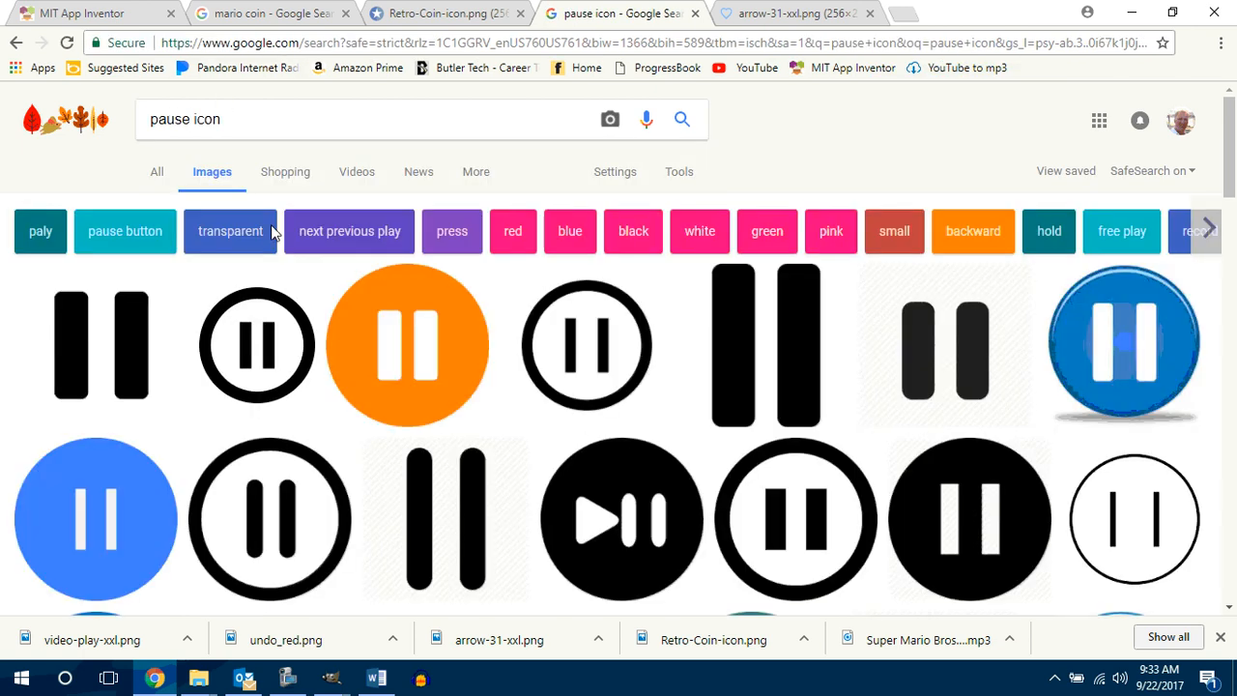
Step: Save the orange round pause icon from Flaticon as download.png in the Count Me In Pacman 1.1.3 folder
click(413, 387)
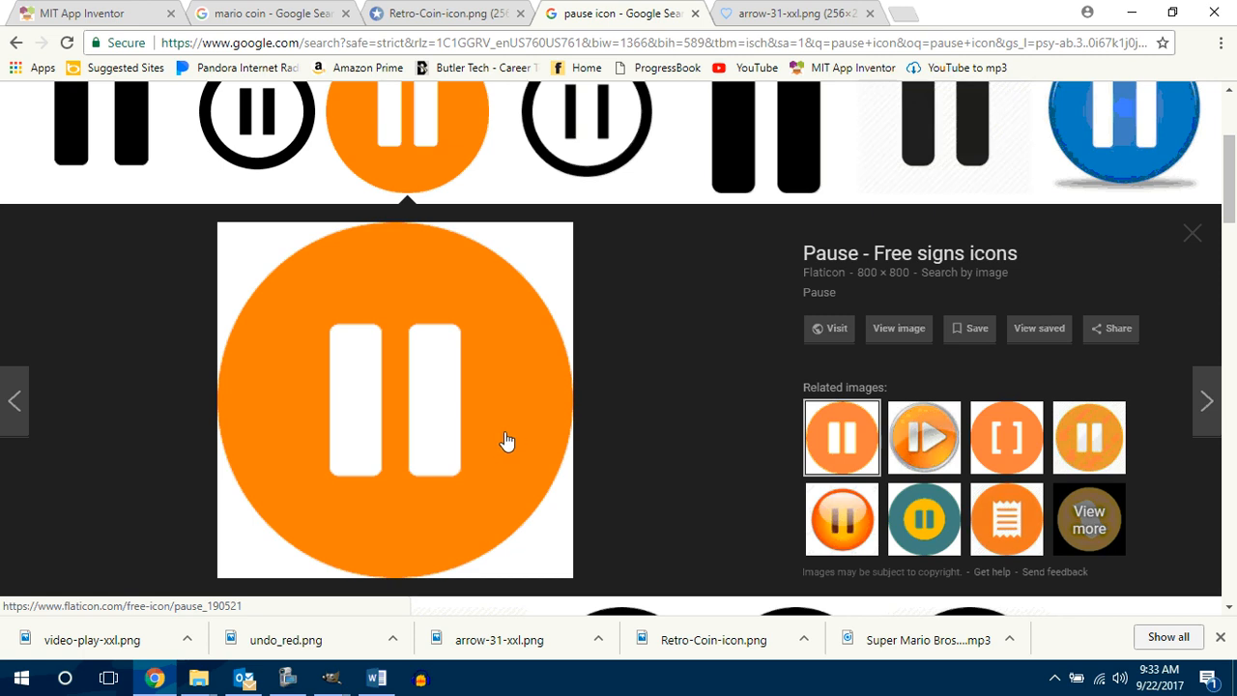
right_click(504, 431)
click(837, 530)
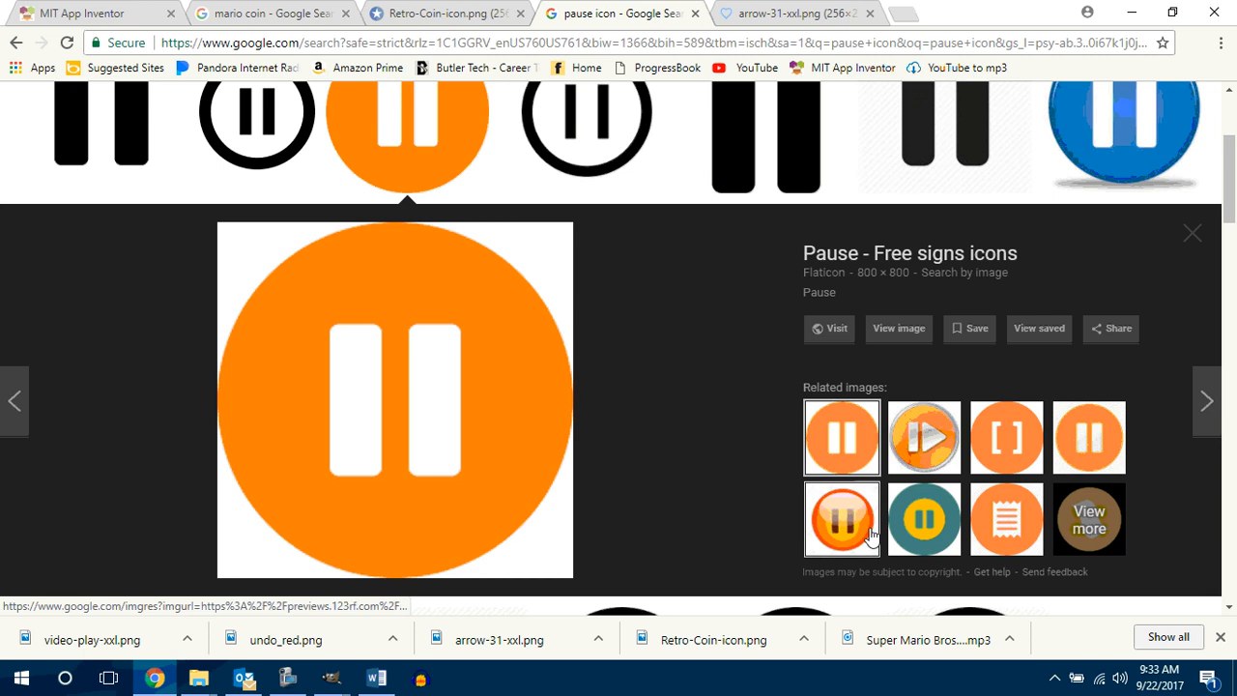
right_click(529, 402)
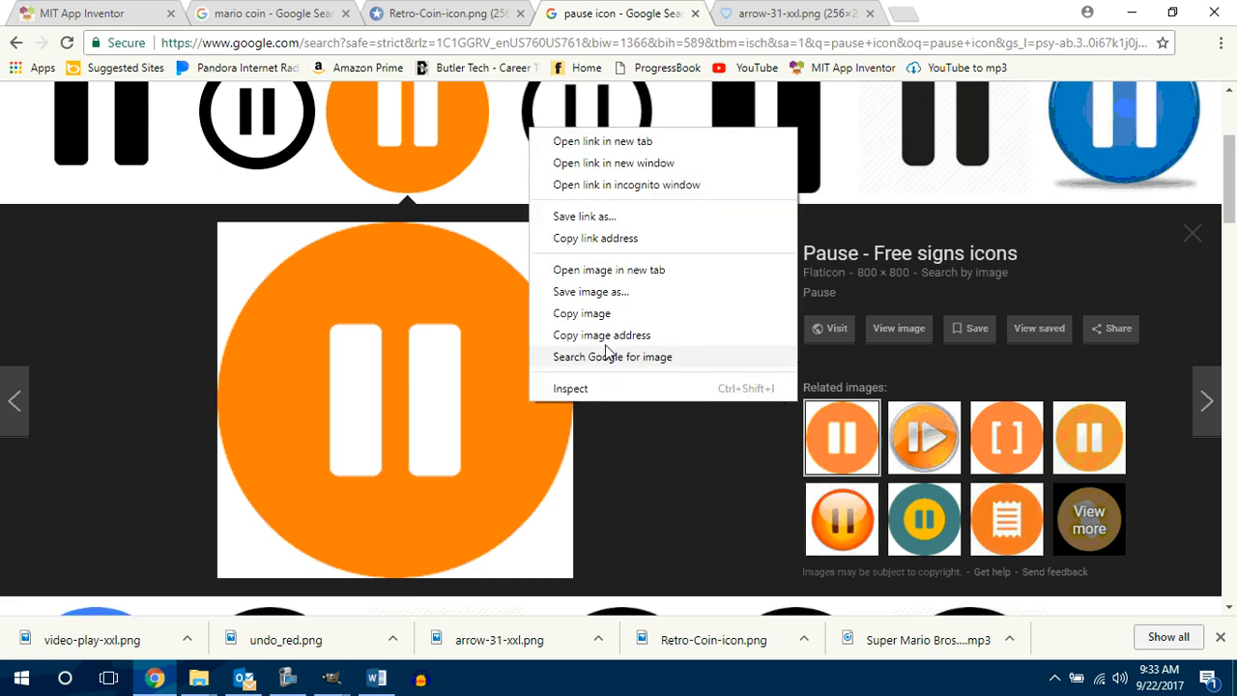
click(597, 292)
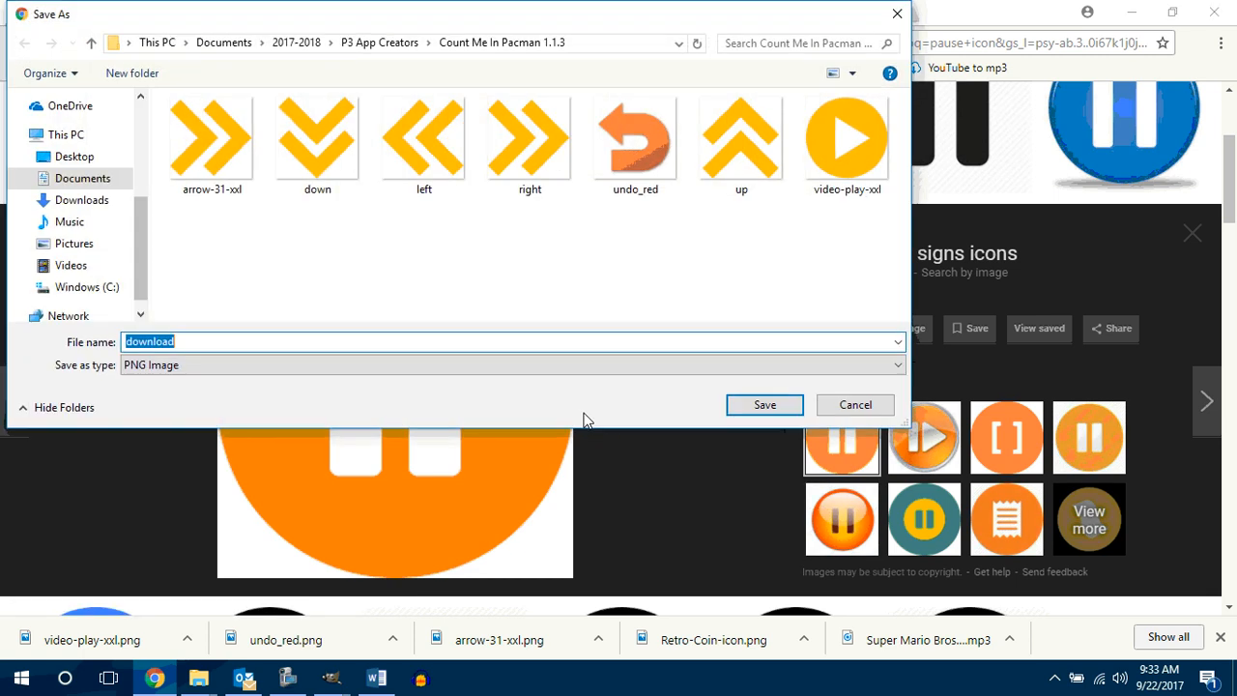
click(743, 404)
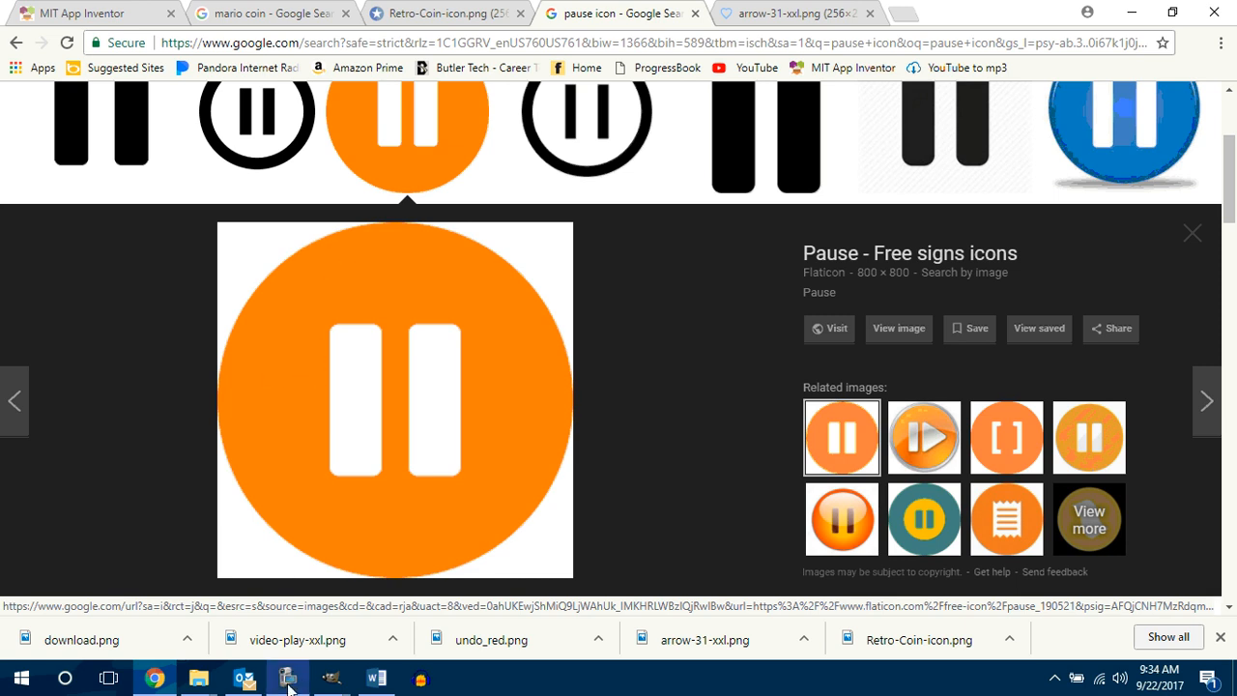
Step: Open the download.png pause icon from the Count Me In Pacman 1.1.3 folder in GIMP
click(199, 681)
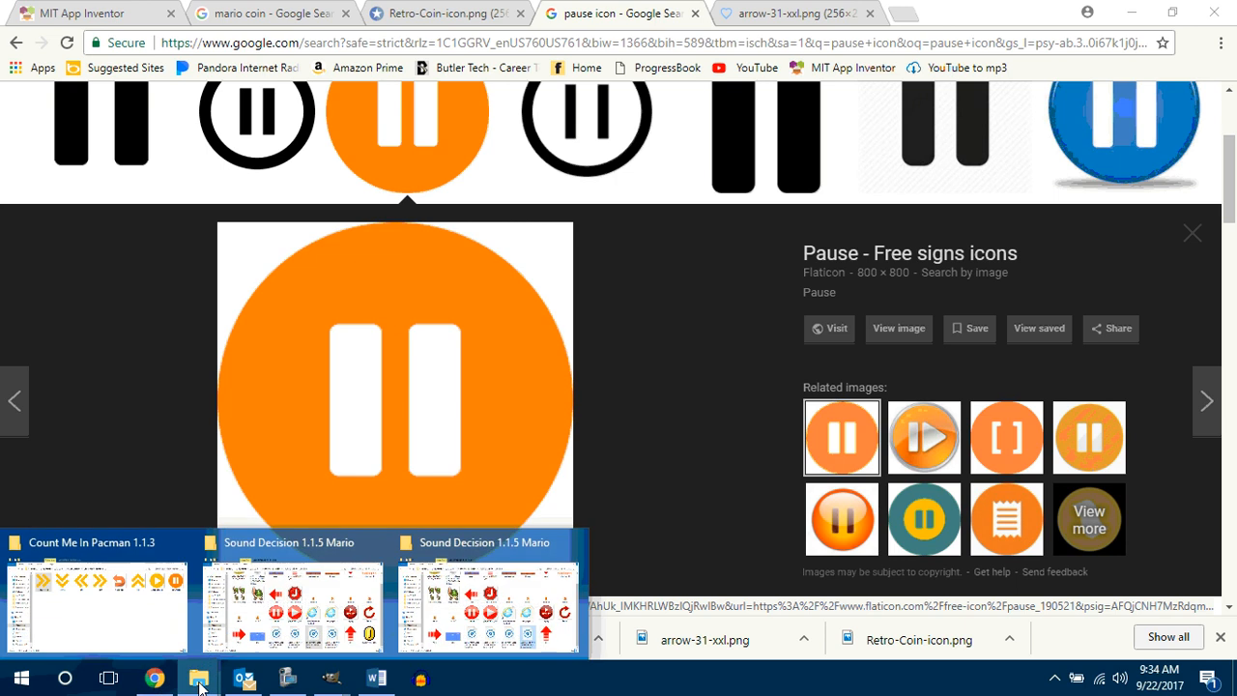
click(135, 633)
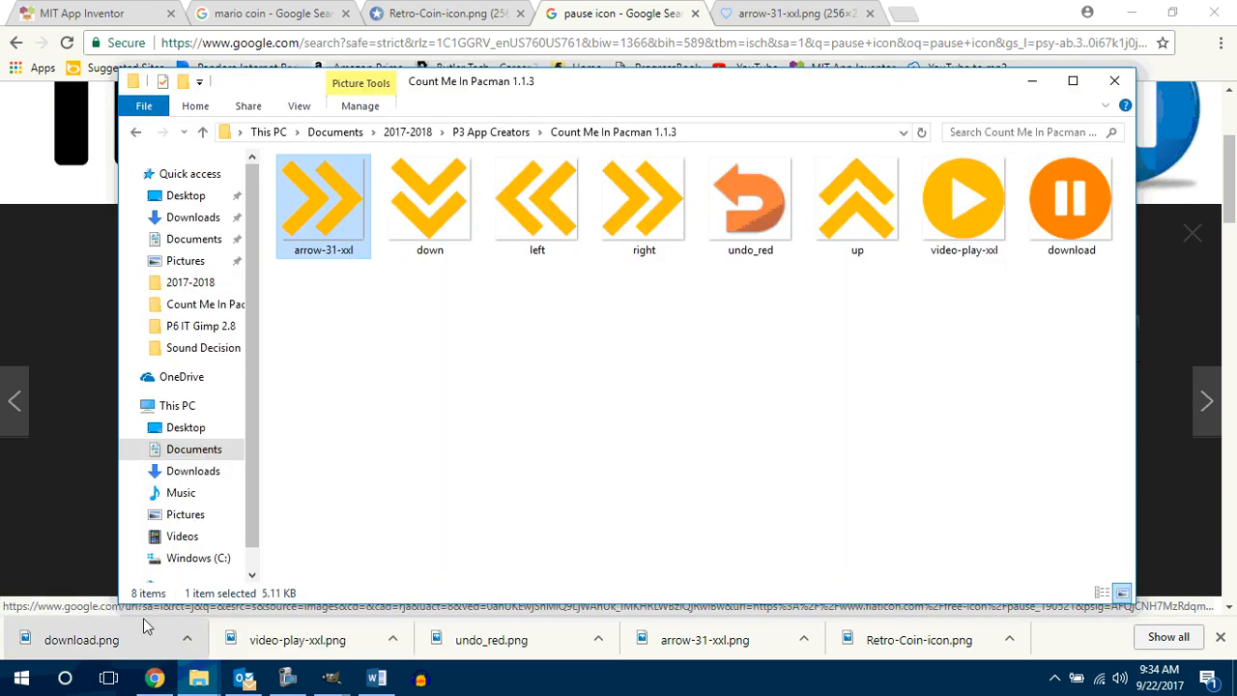
right_click(1063, 211)
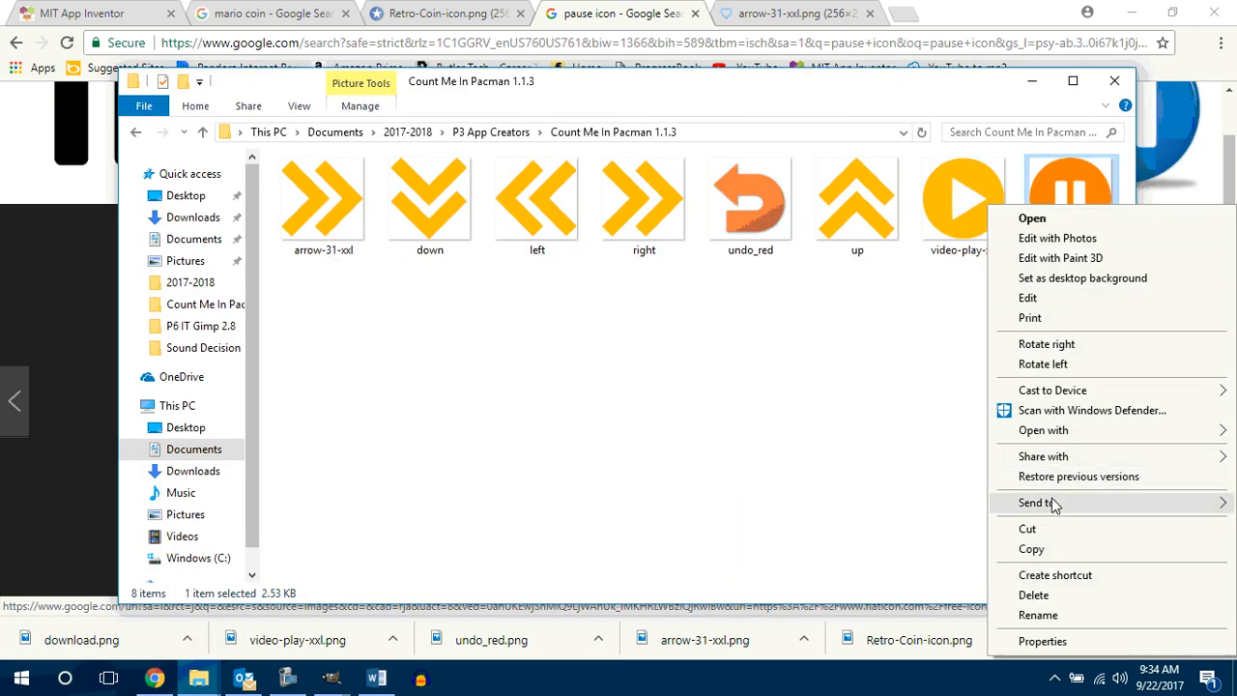
mouse_move(1053, 431)
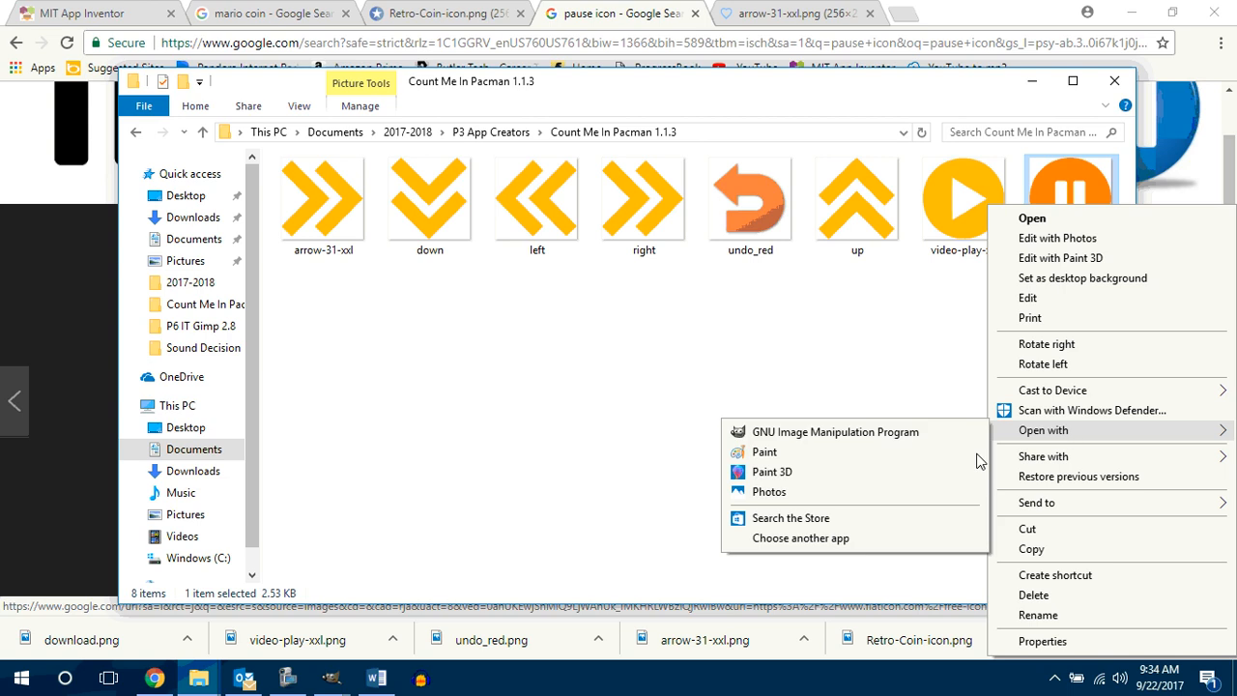
click(862, 437)
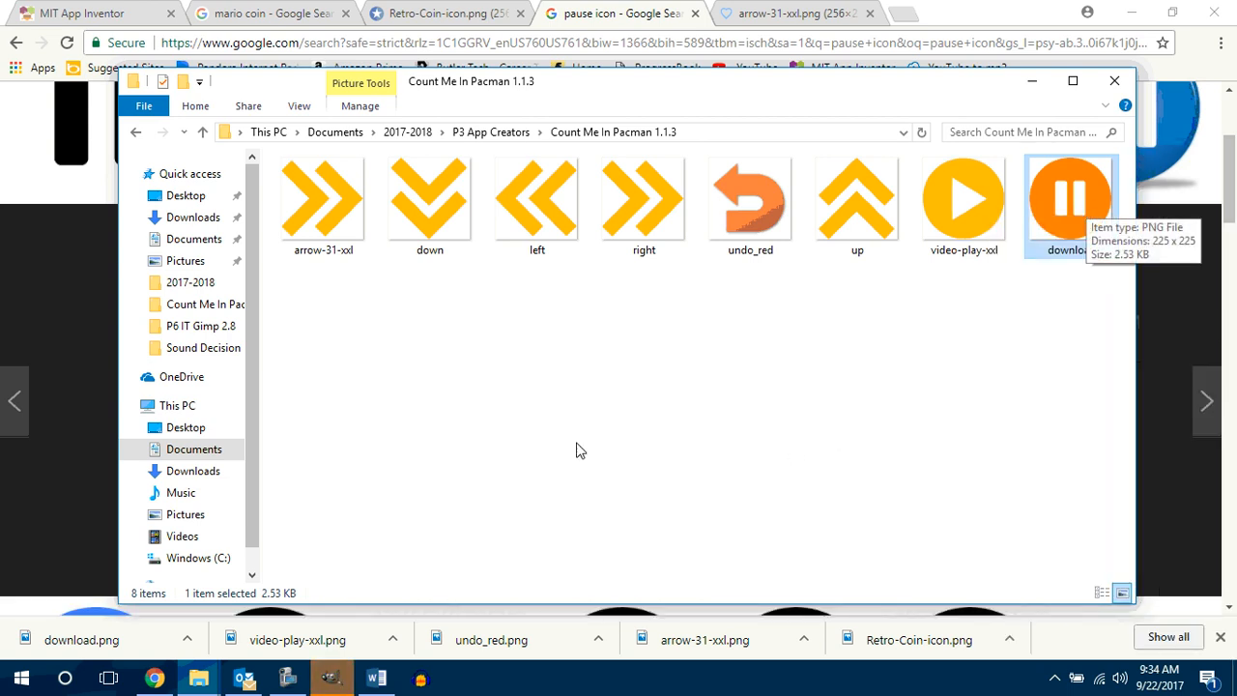
click(332, 679)
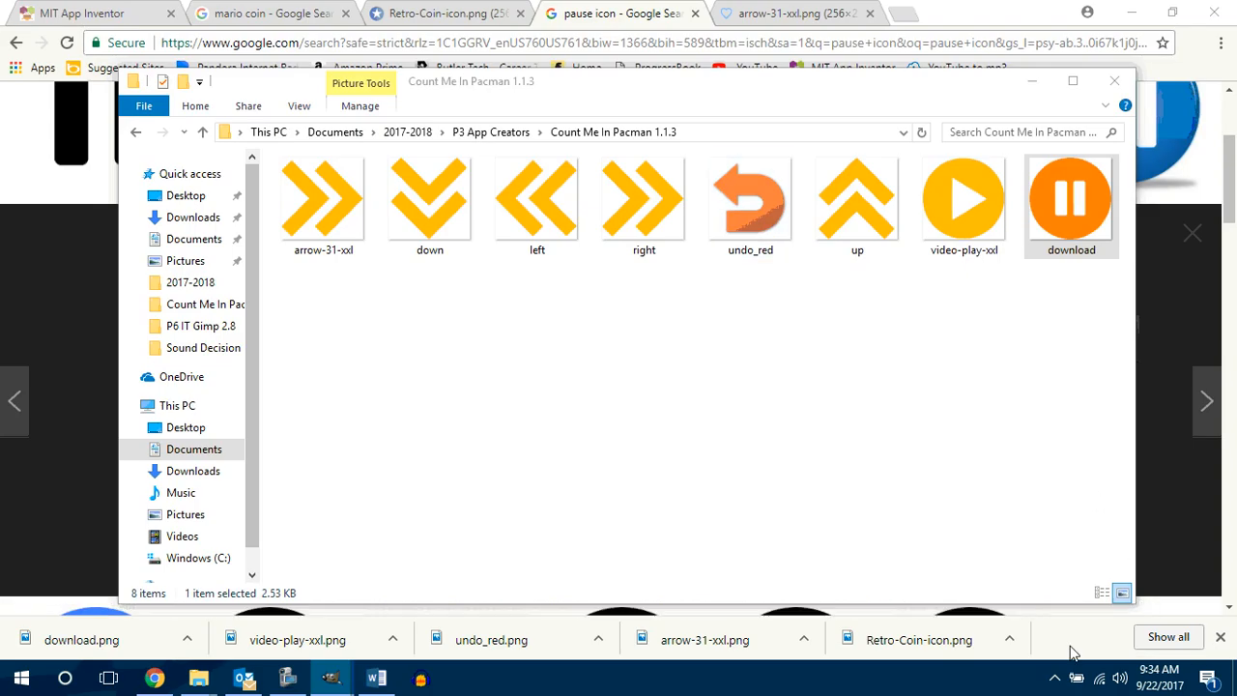
click(332, 678)
click(1190, 640)
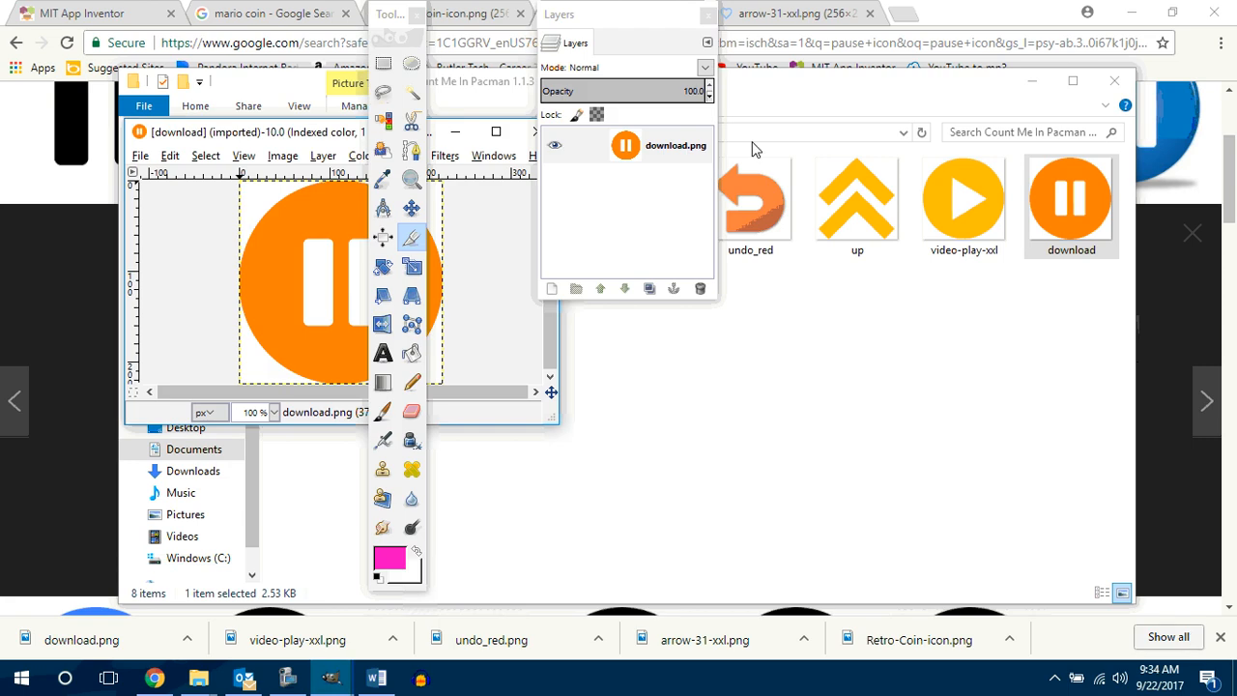
Step: Move the Layers window away from the pause image and maximize the image window
drag(677, 37, 954, 54)
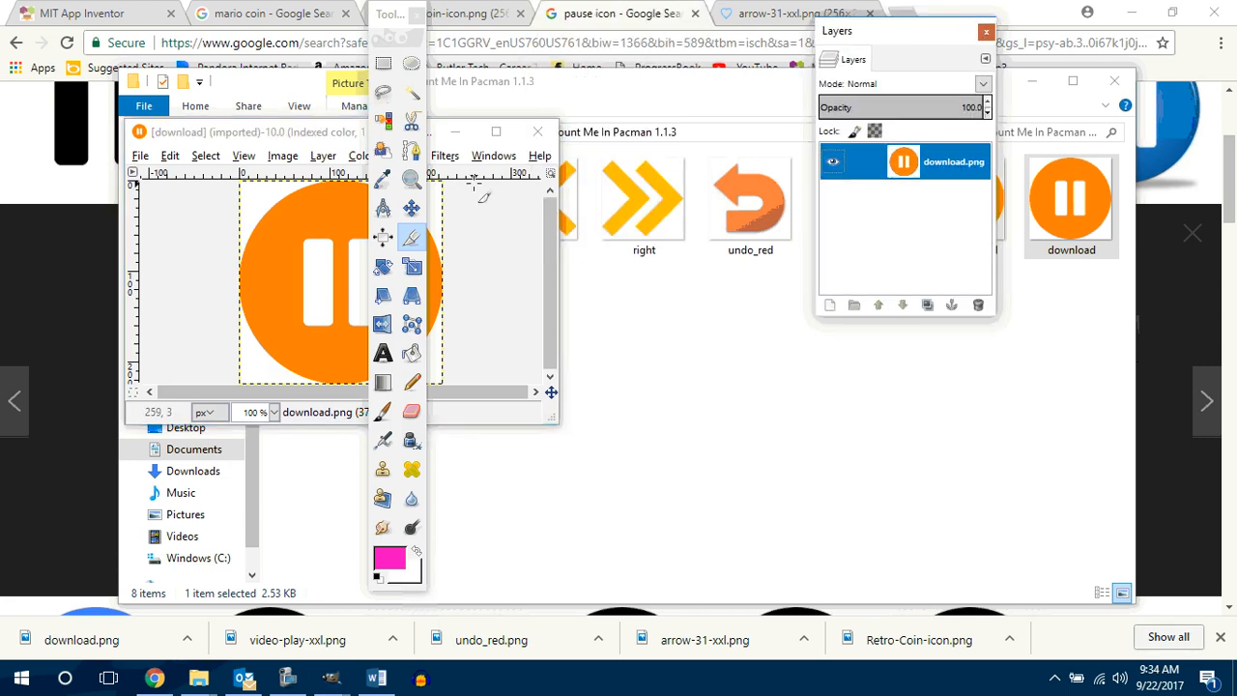
click(491, 156)
click(502, 156)
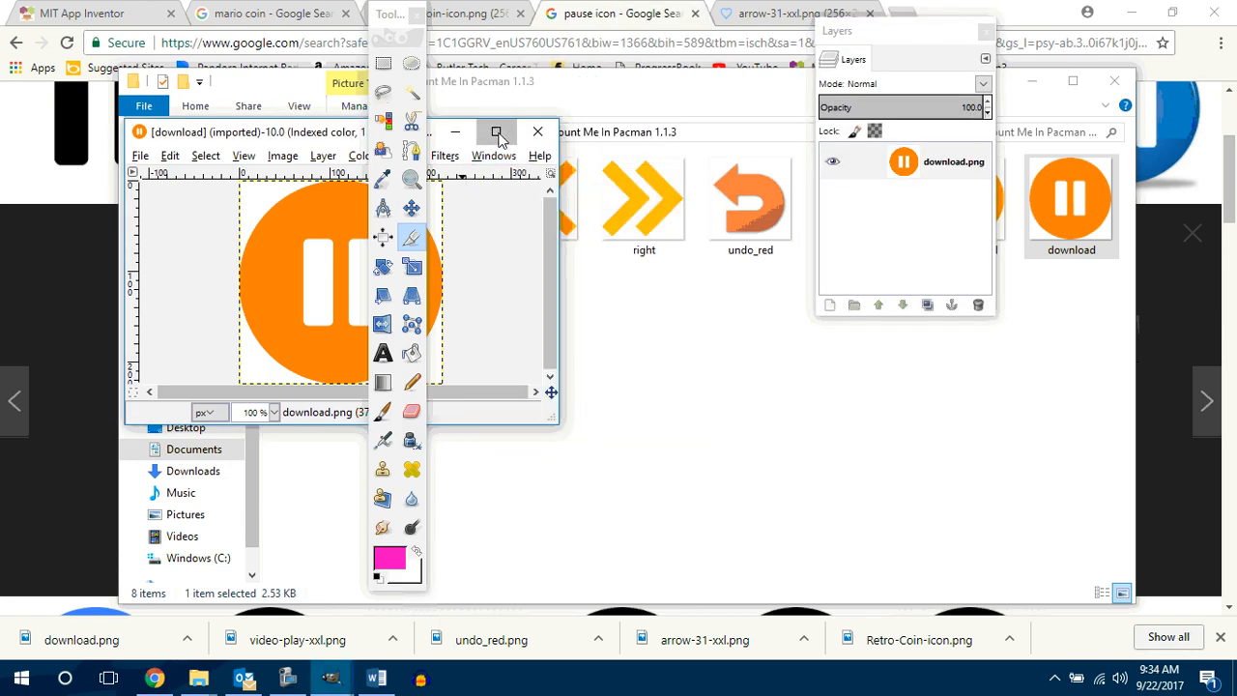
click(496, 131)
Step: Add an alpha channel to the download.png layer and delete all its white areas with Select by Color
right_click(901, 167)
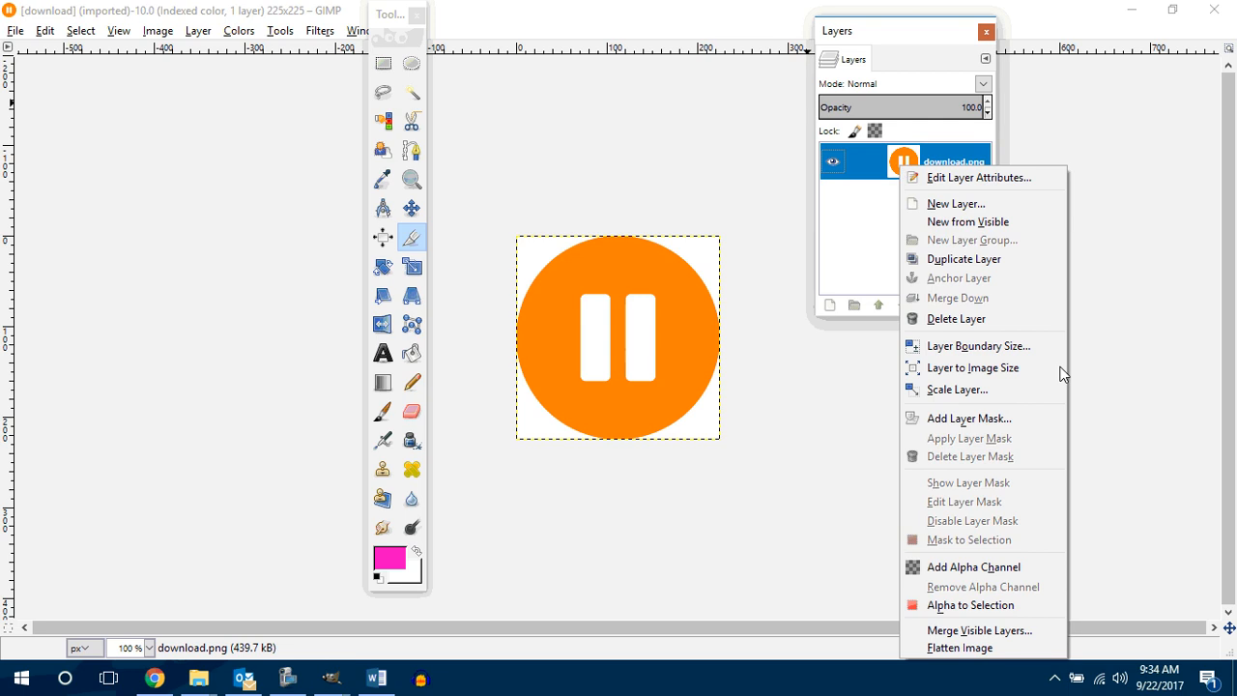
click(993, 566)
click(382, 120)
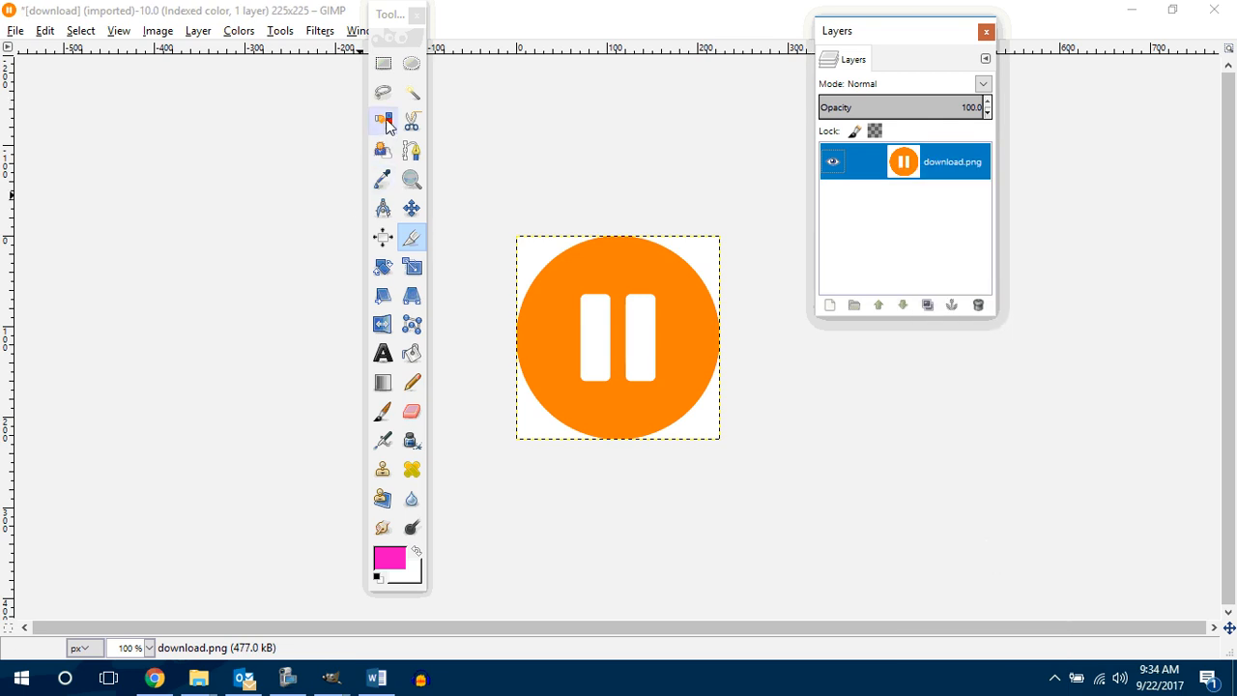
click(535, 257)
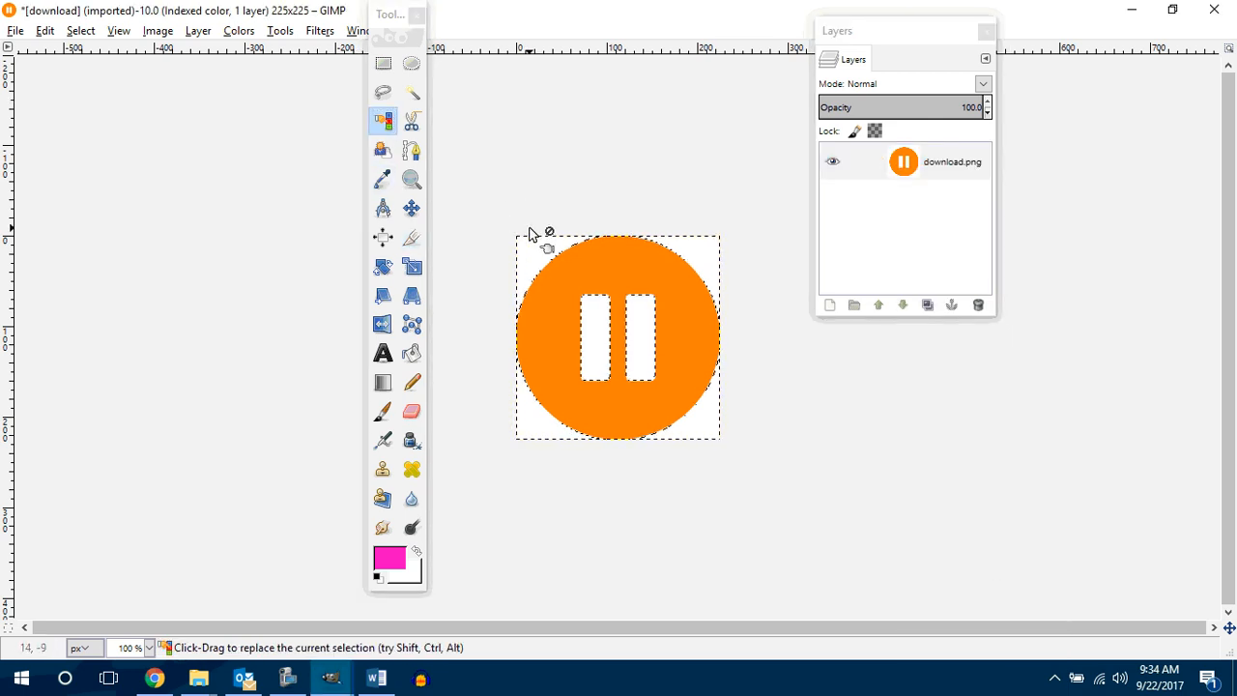
key(Delete)
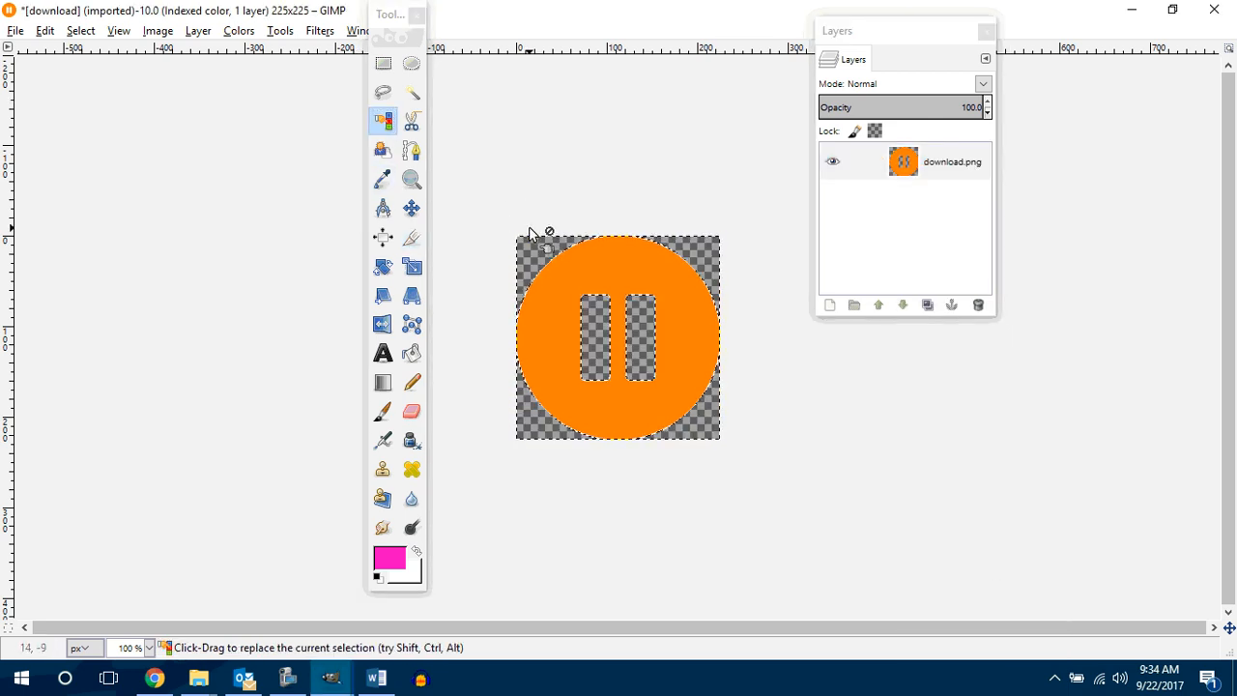
Step: Export the transparent pause icon as pause.png to the Count Me In Pacman 1.1.3 folder with the default PNG options
click(45, 29)
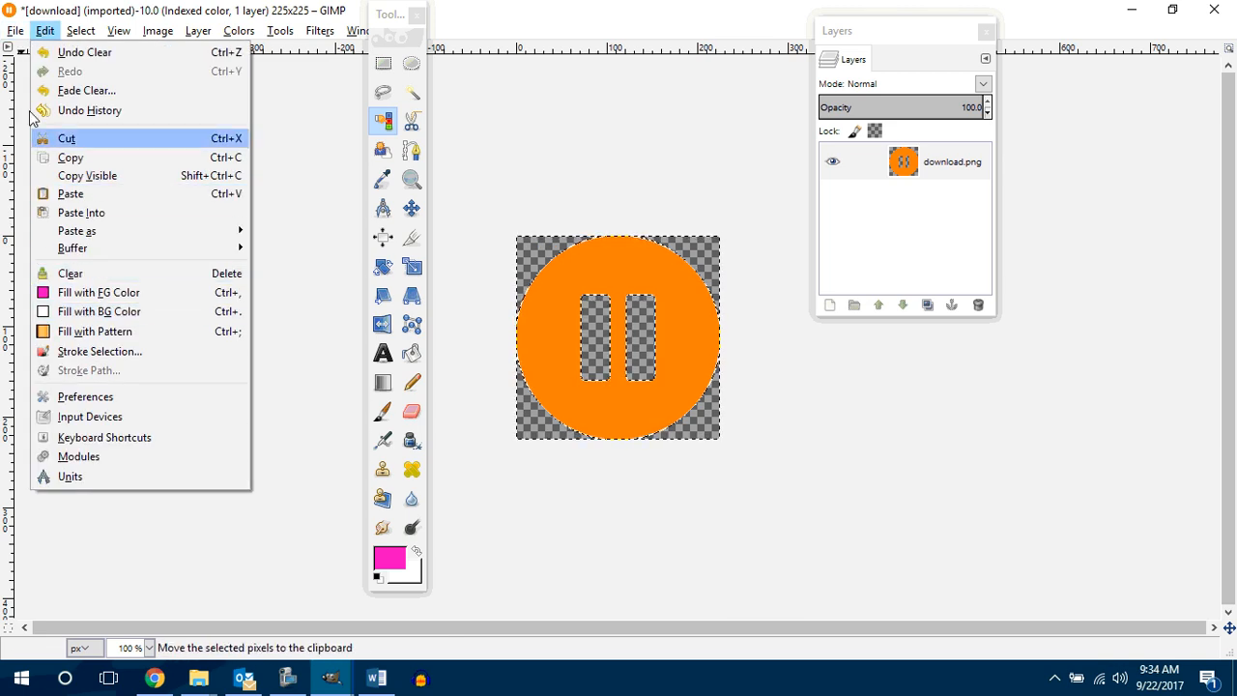
mouse_move(15, 35)
click(78, 273)
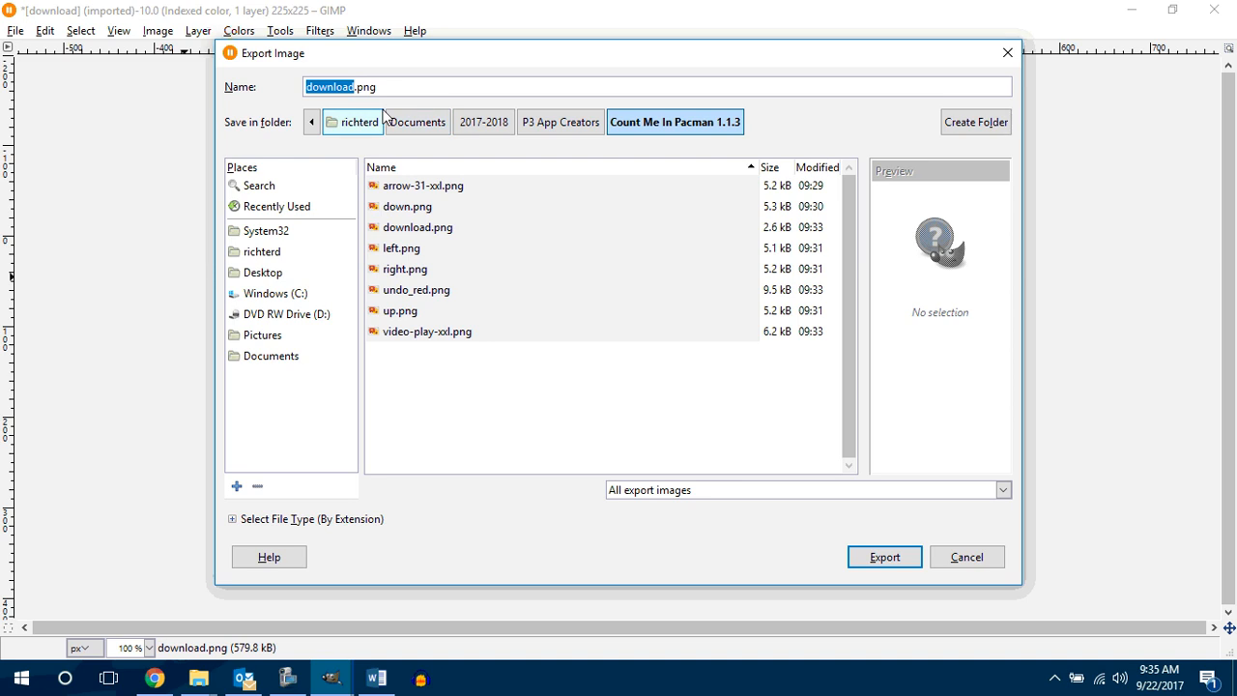
text(pause)
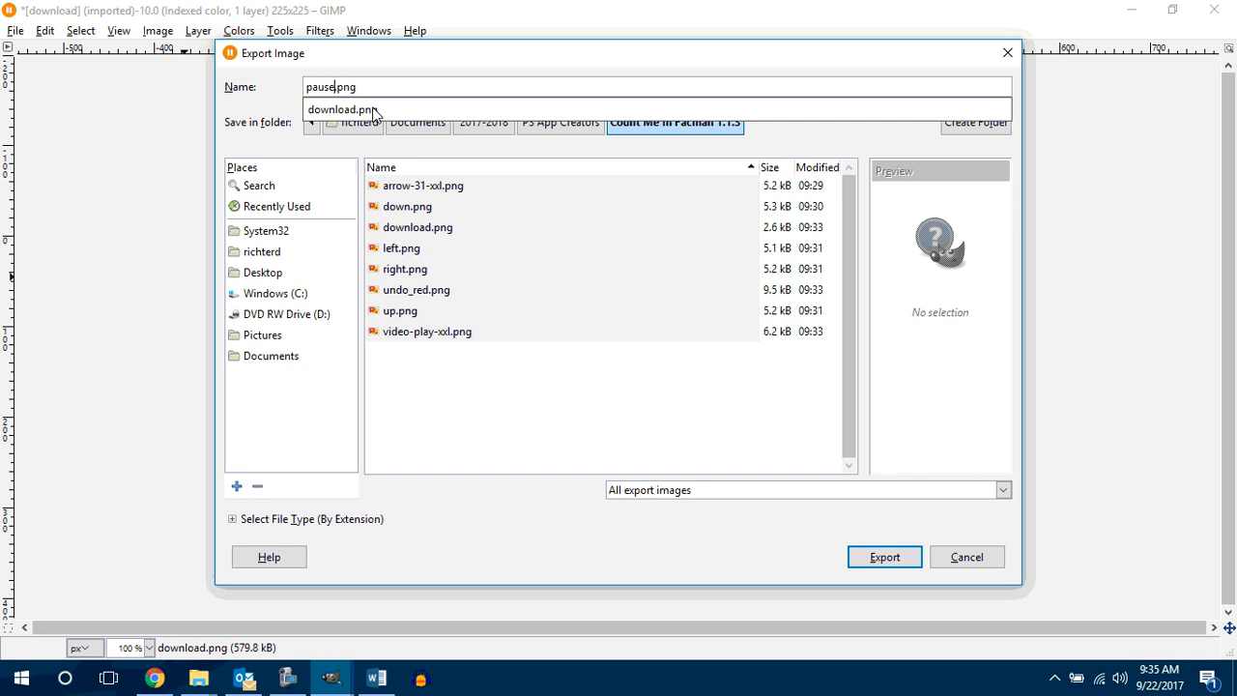
key(Return)
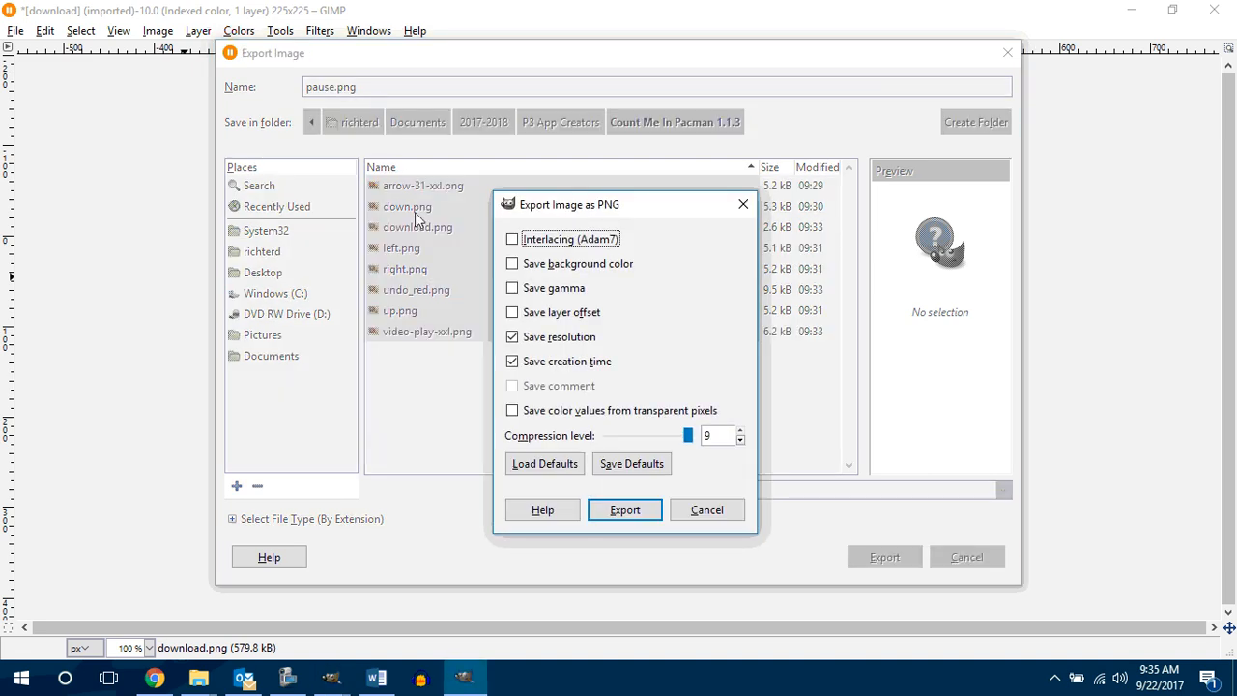
click(635, 520)
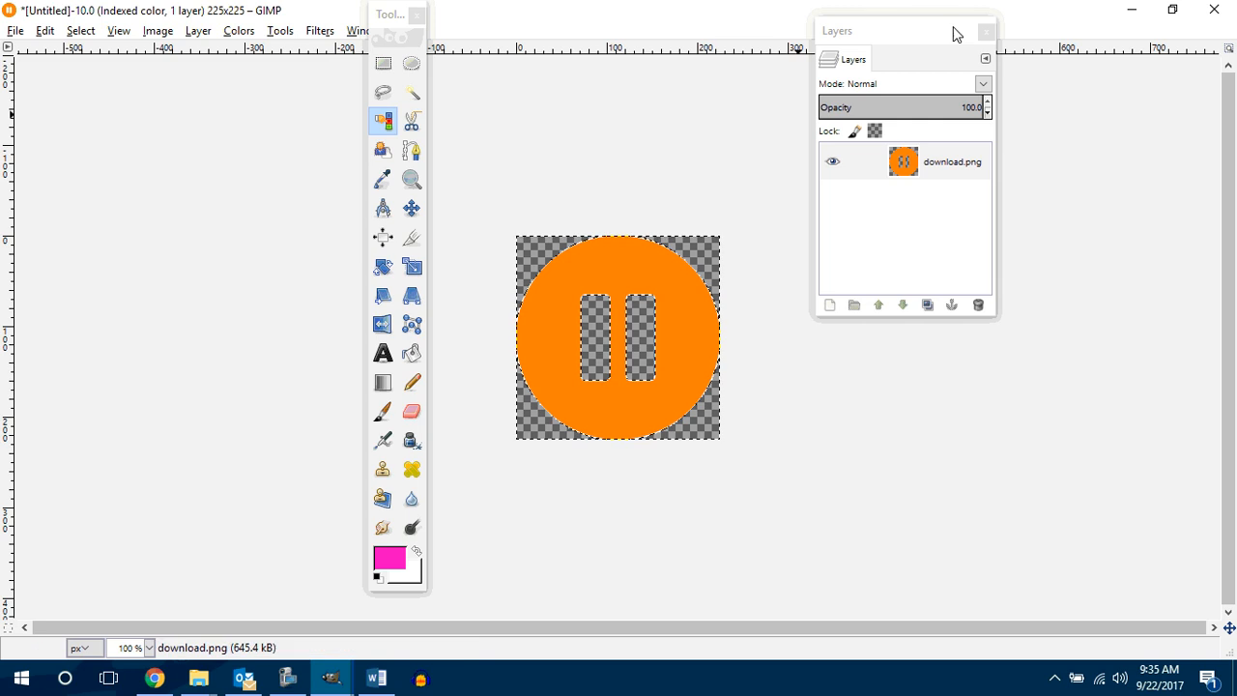
Step: Switch to the MIT App Inventor project in Chrome and upload undo_red.png as the image of btnReset
click(1132, 10)
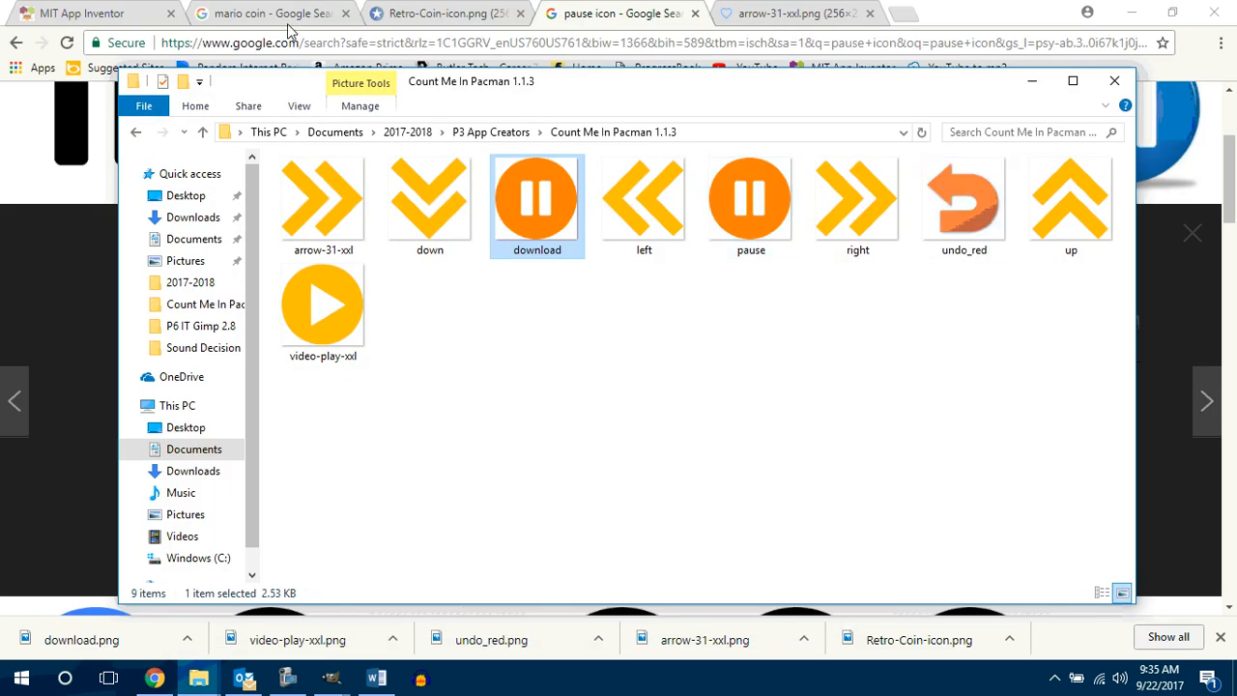
click(222, 16)
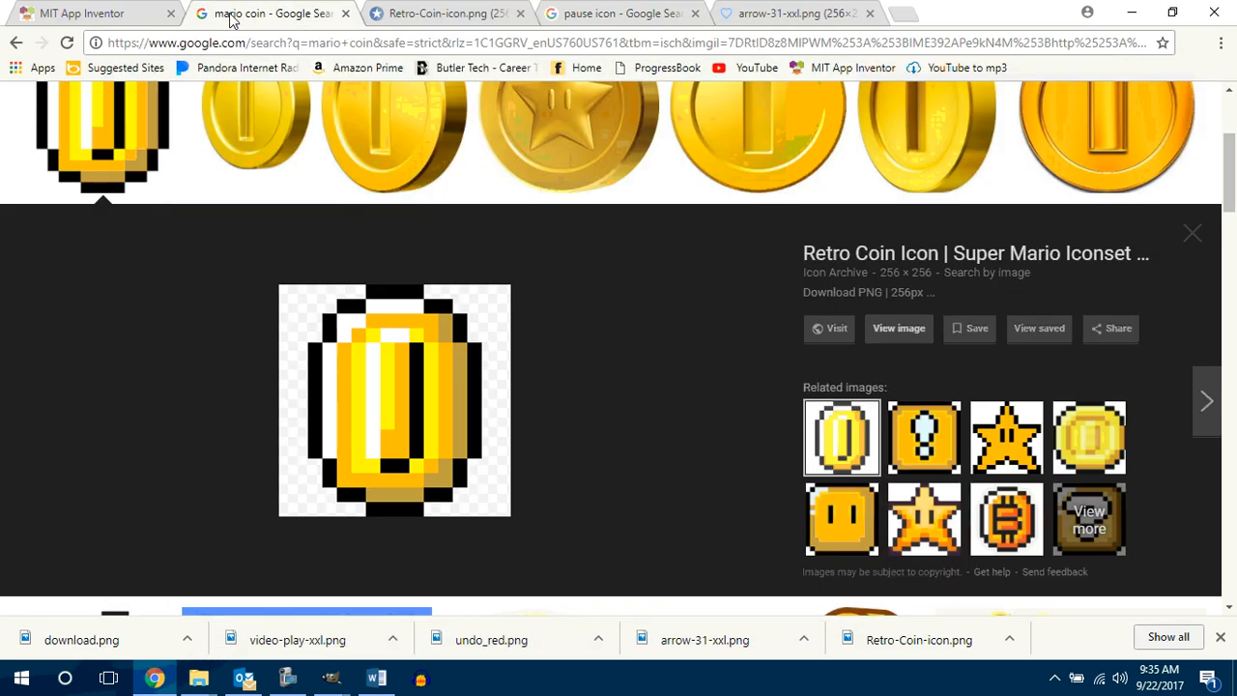
click(84, 16)
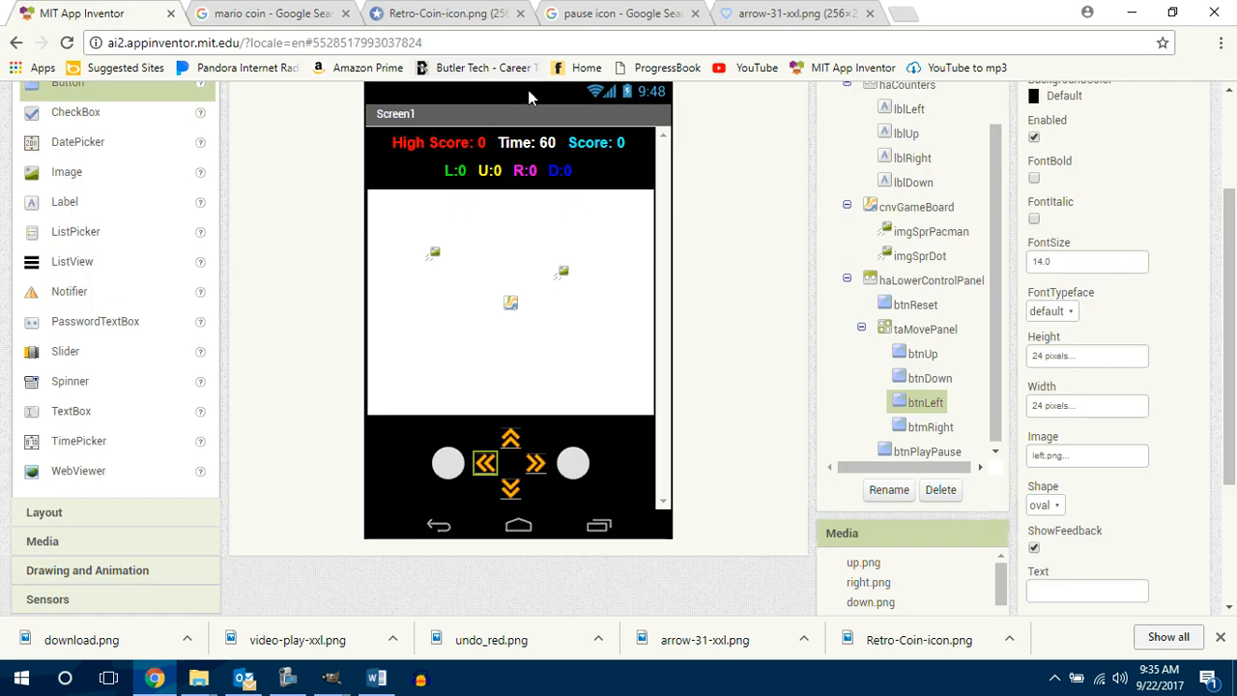
click(443, 461)
click(1053, 456)
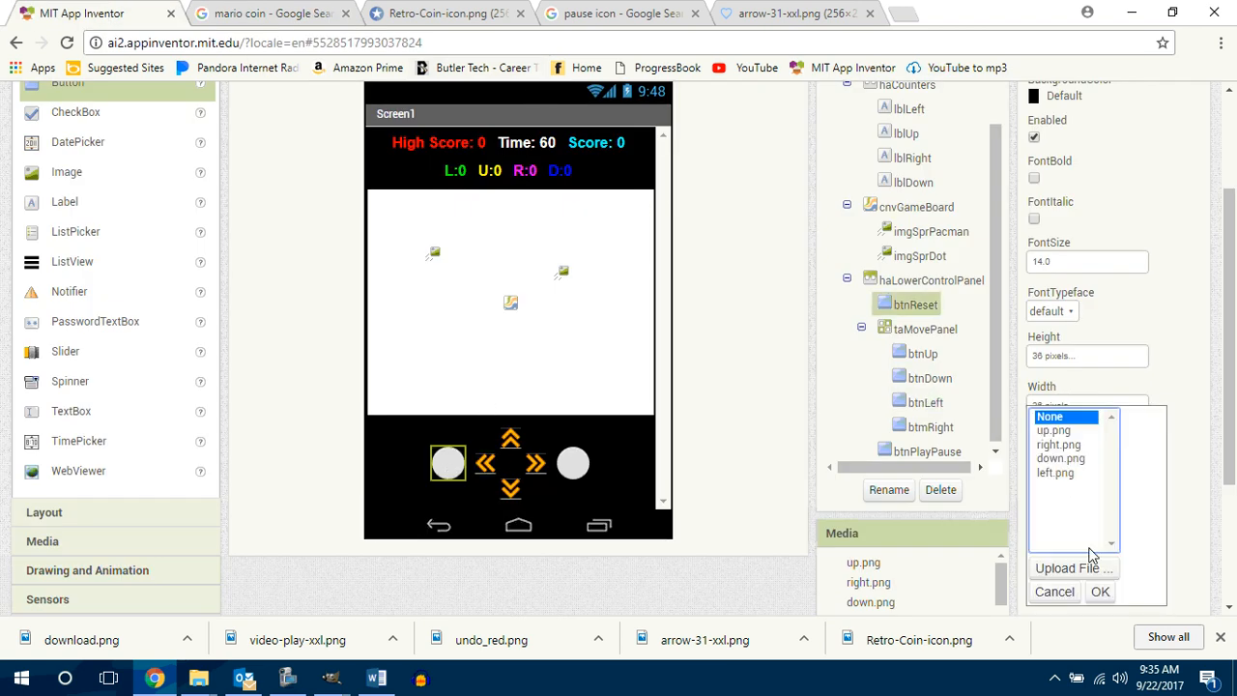
click(1071, 568)
click(480, 249)
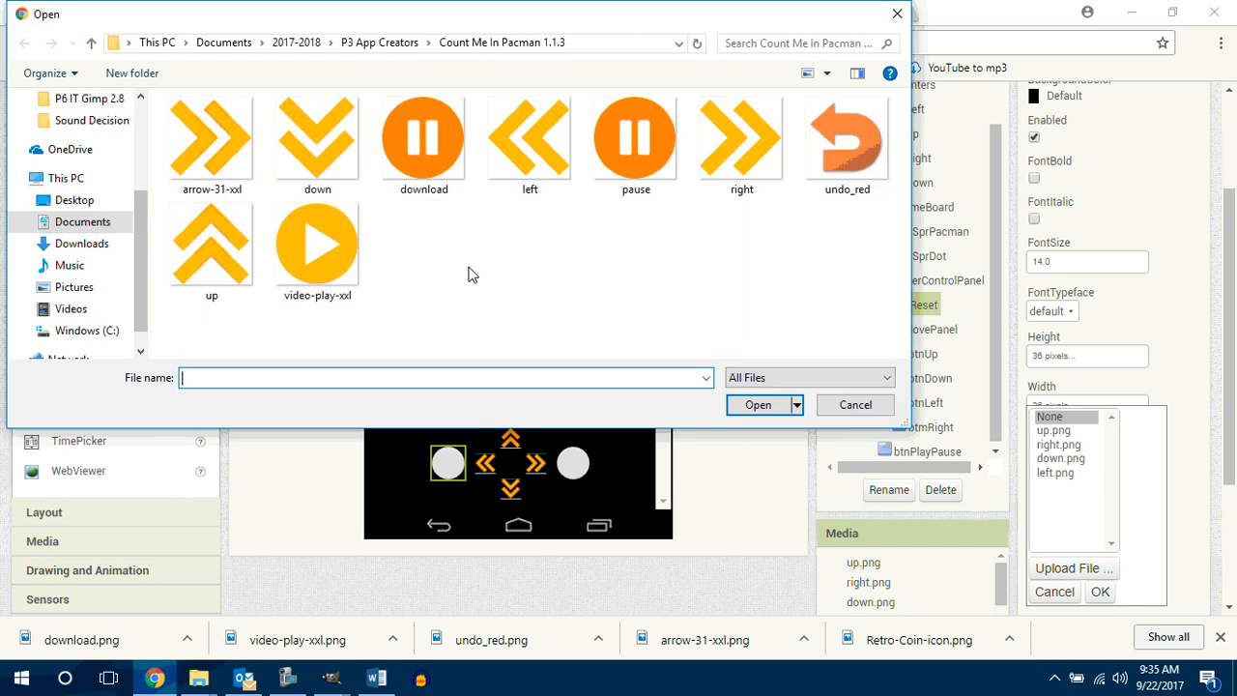
click(860, 182)
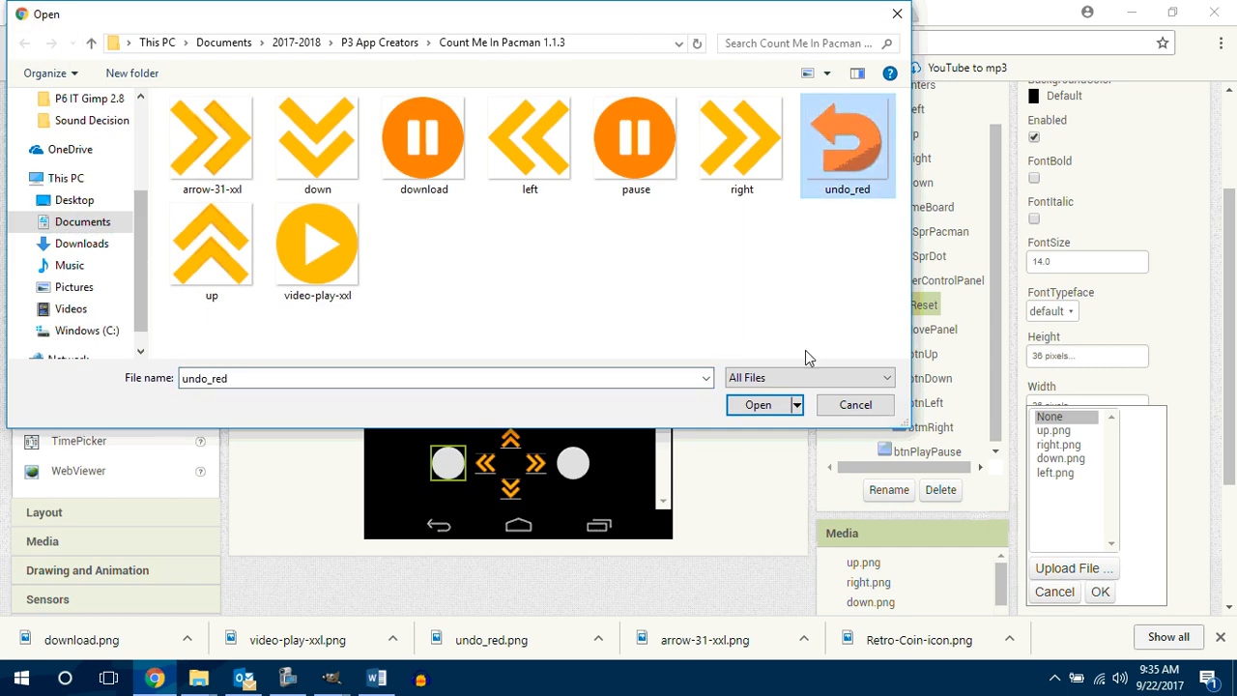
click(760, 406)
click(595, 295)
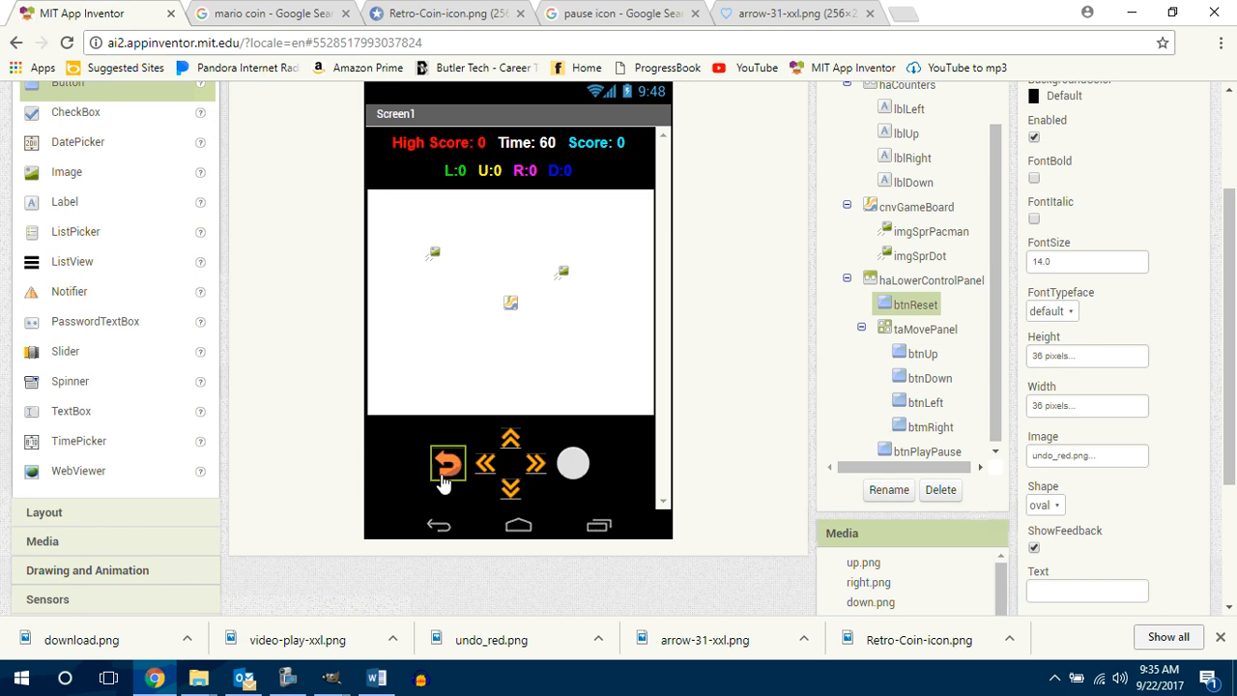
Step: Upload video-play-xxl.png from the Count Me In Pacman 1.1.3 folder as the image of btnPlayPause
click(576, 473)
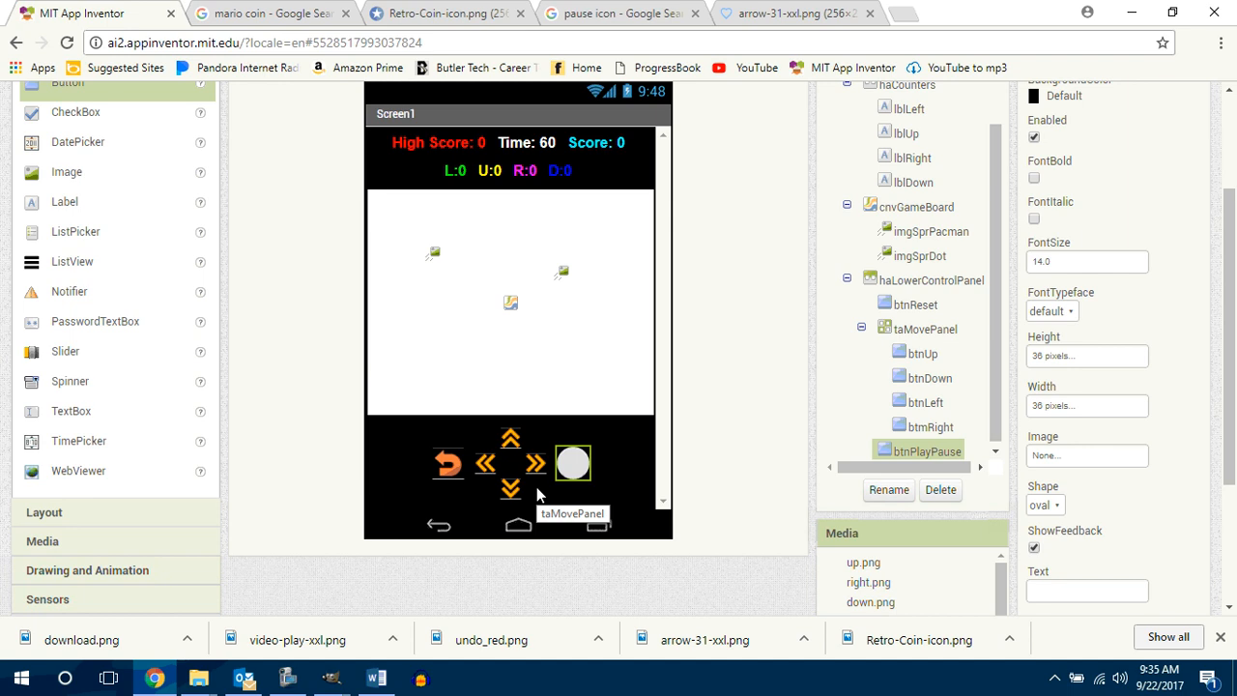
click(1075, 455)
click(1061, 571)
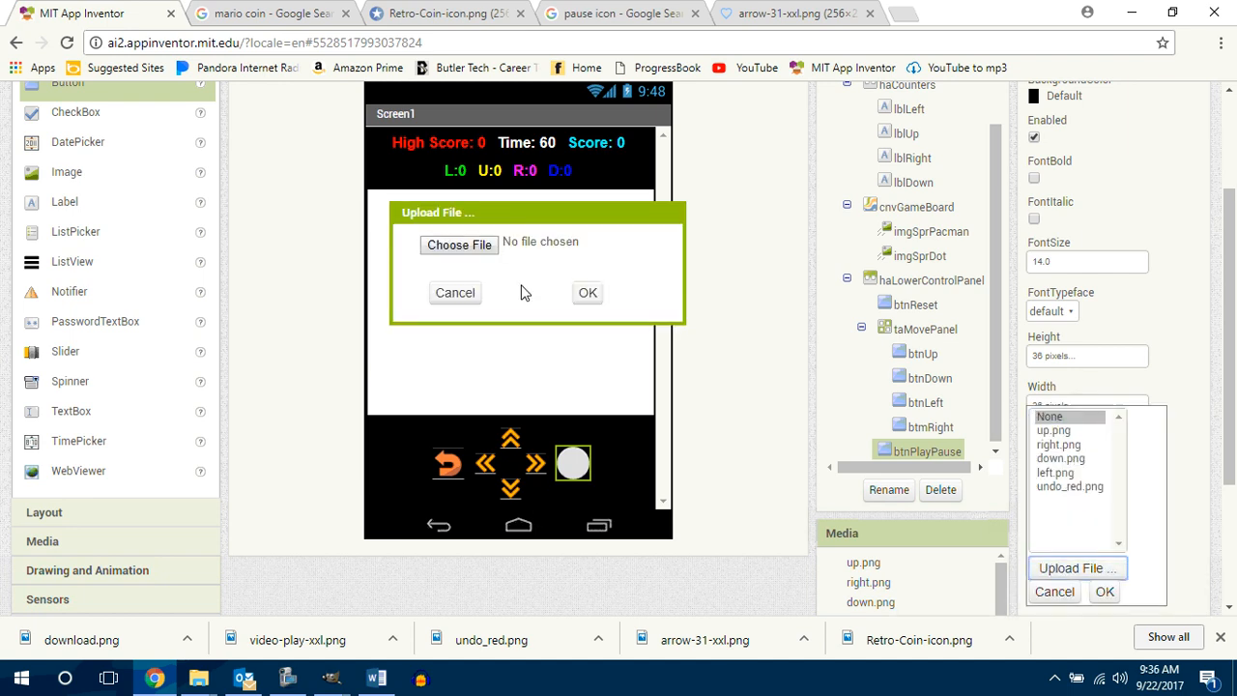
click(473, 247)
click(317, 249)
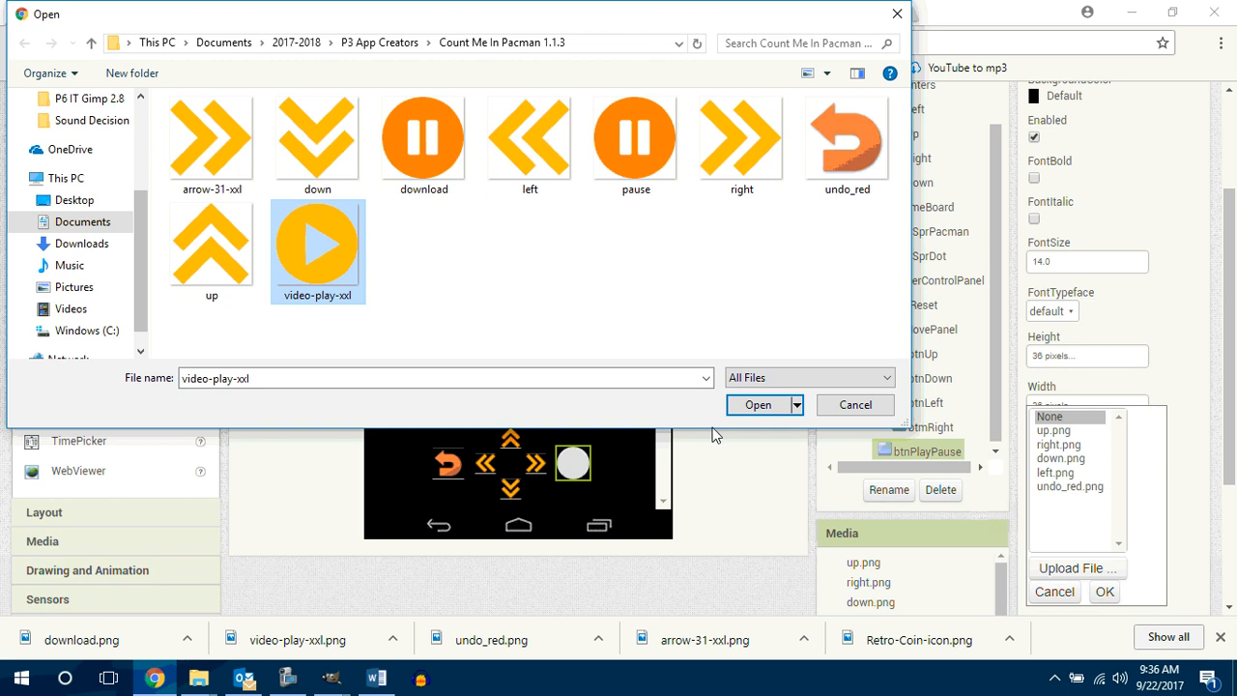
click(754, 405)
click(587, 293)
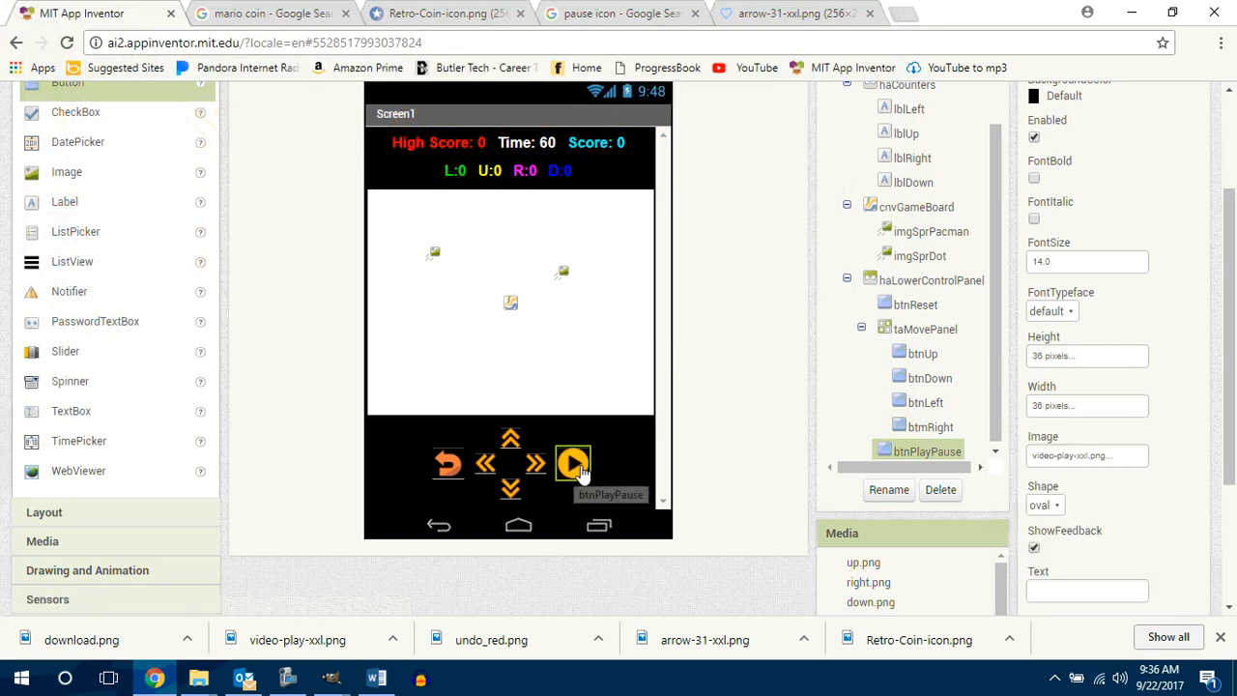
Step: Upload pause.png from the Count Me In Pacman 1.1.3 folder and use it as the btnPlayPause image
click(1093, 455)
click(1083, 568)
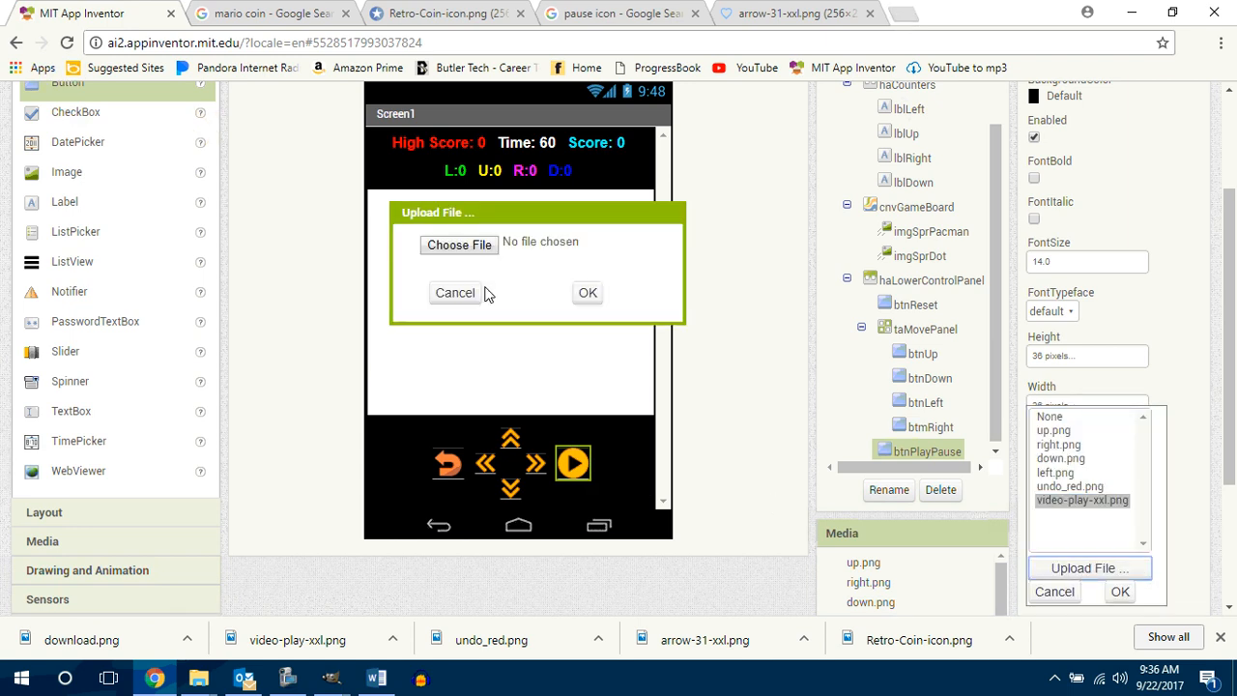
click(453, 245)
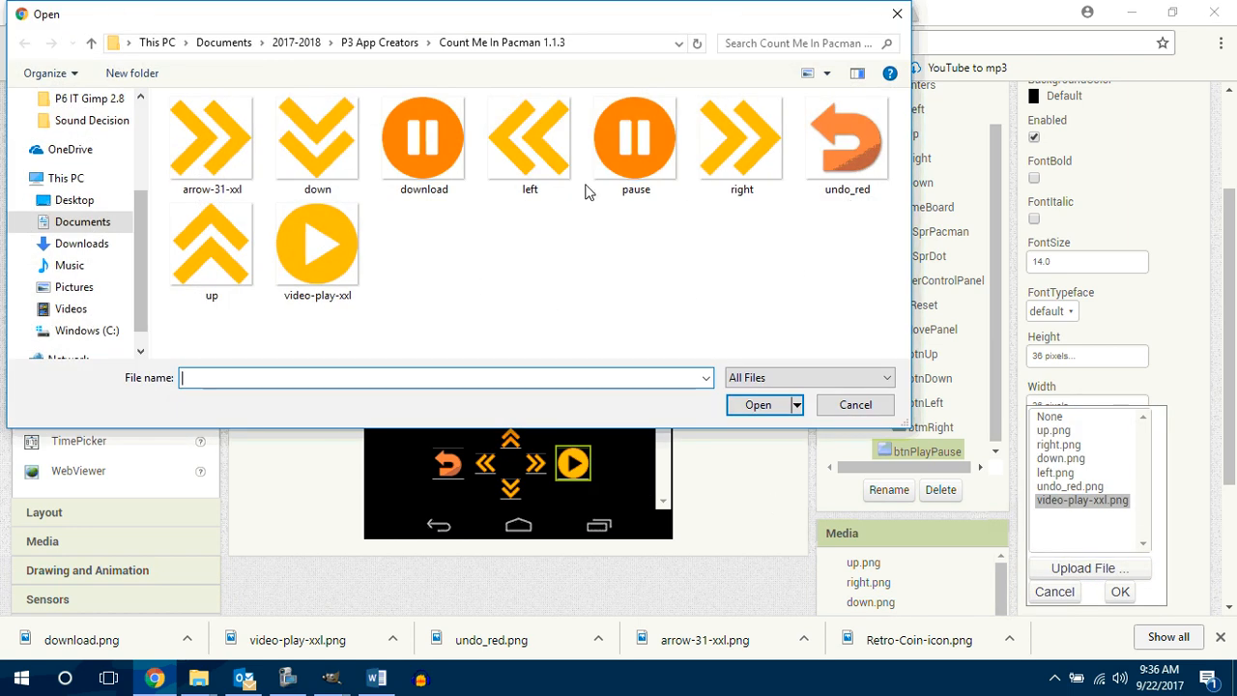
click(635, 140)
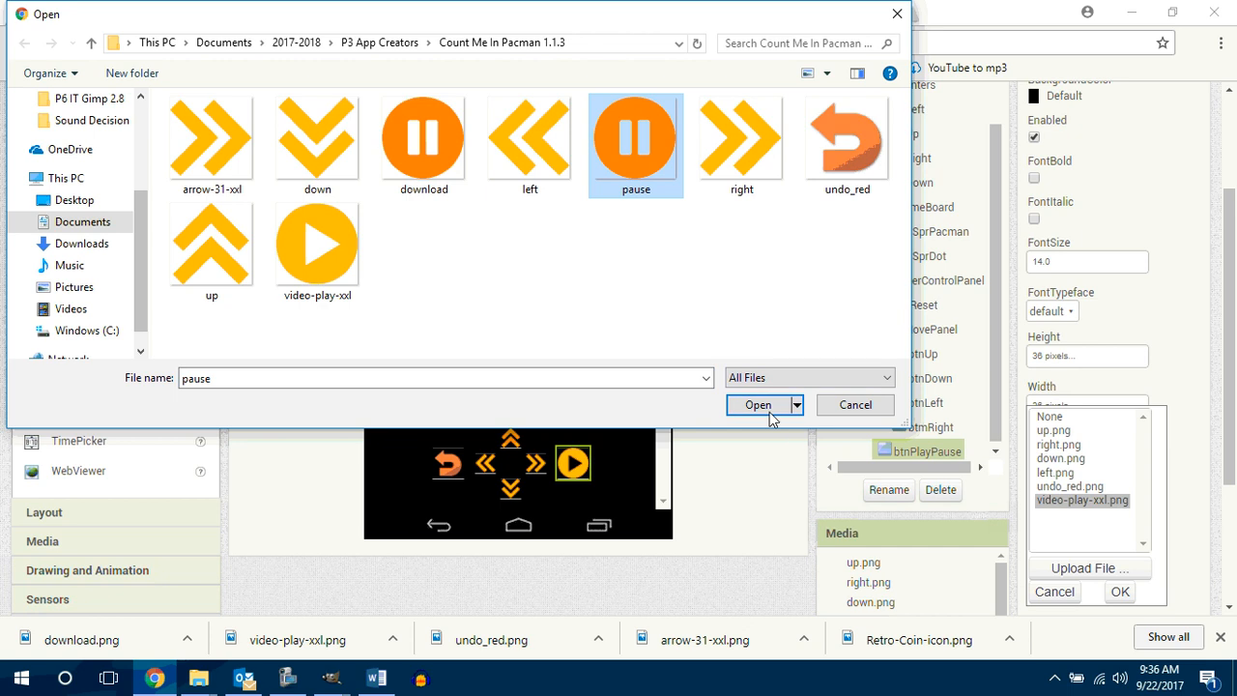
click(768, 409)
click(587, 294)
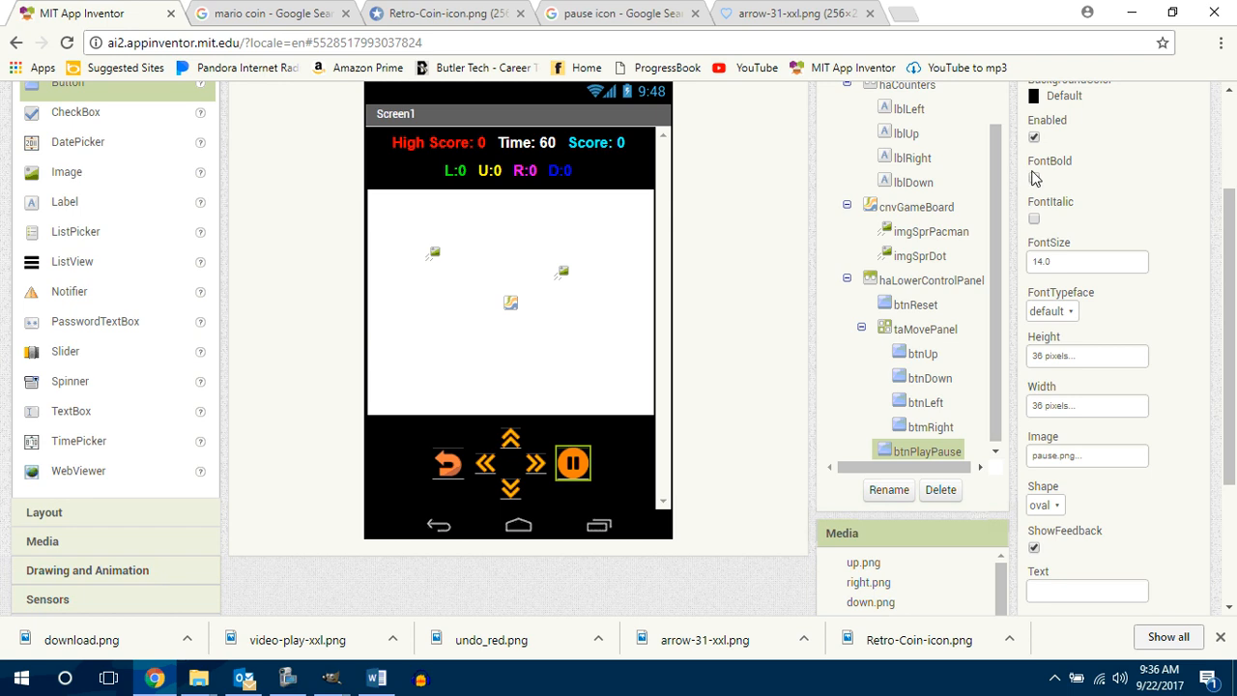
Step: Close the arrow, pause icon, Retro-Coin-icon and mario coin browser pages, leaving only MIT App Inventor open
click(774, 11)
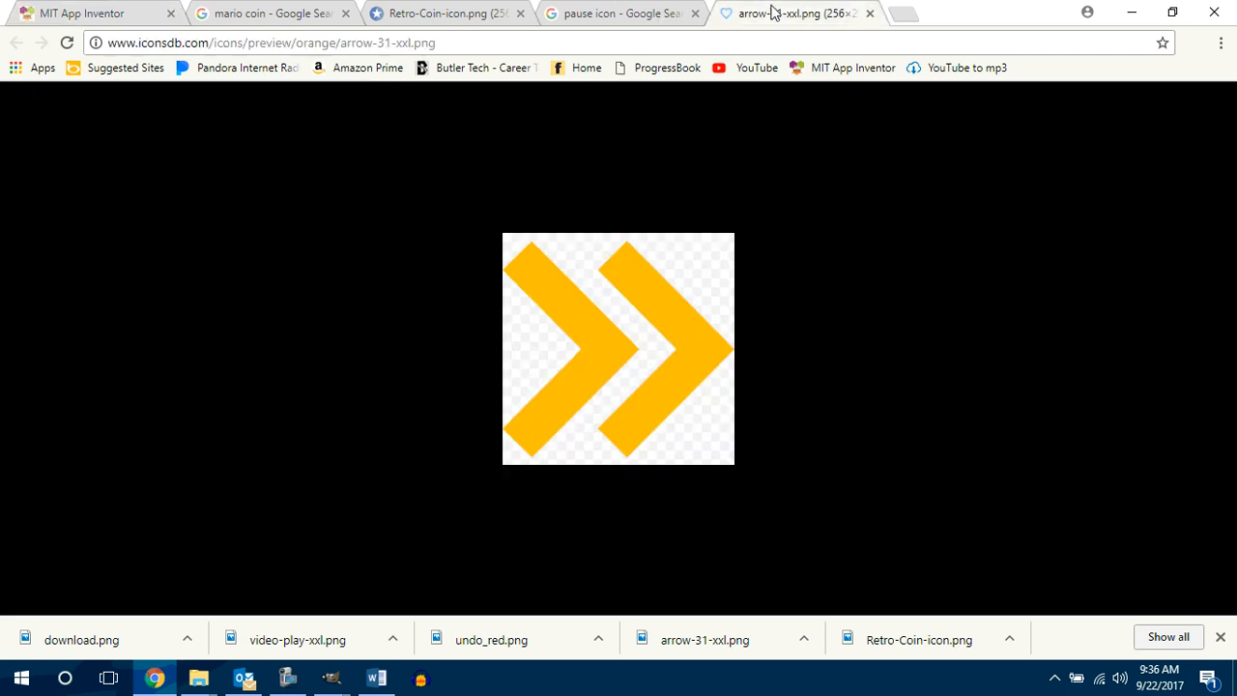
click(870, 12)
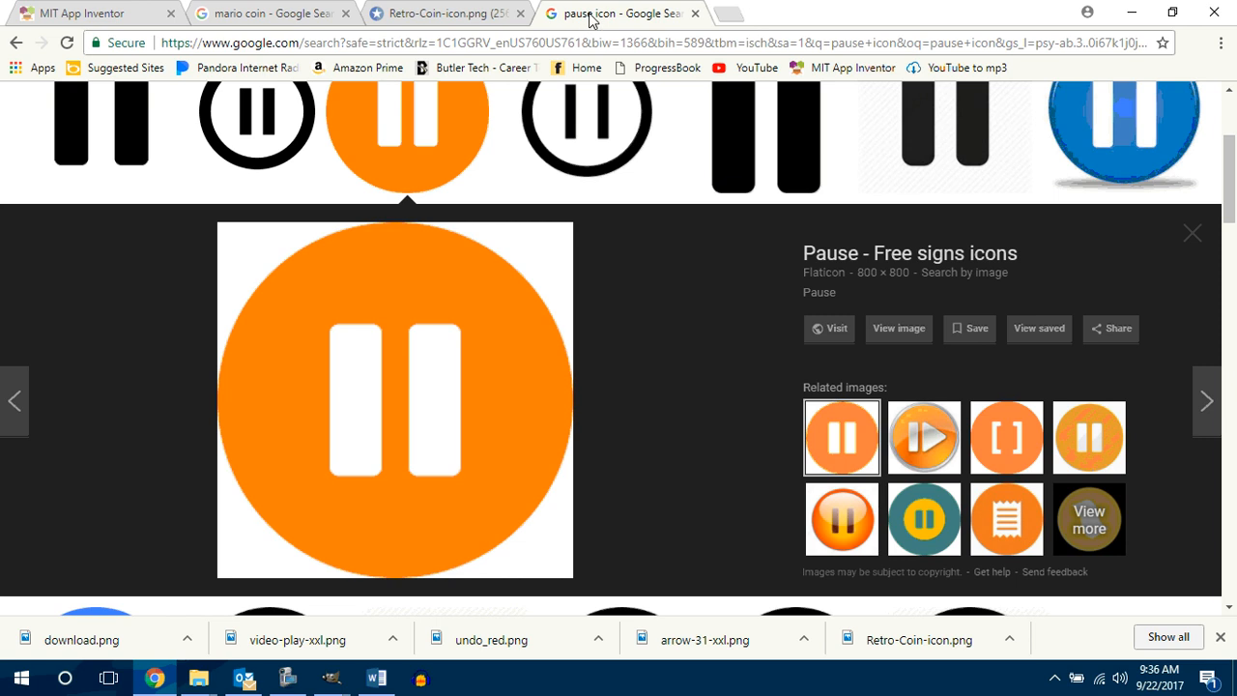
click(695, 12)
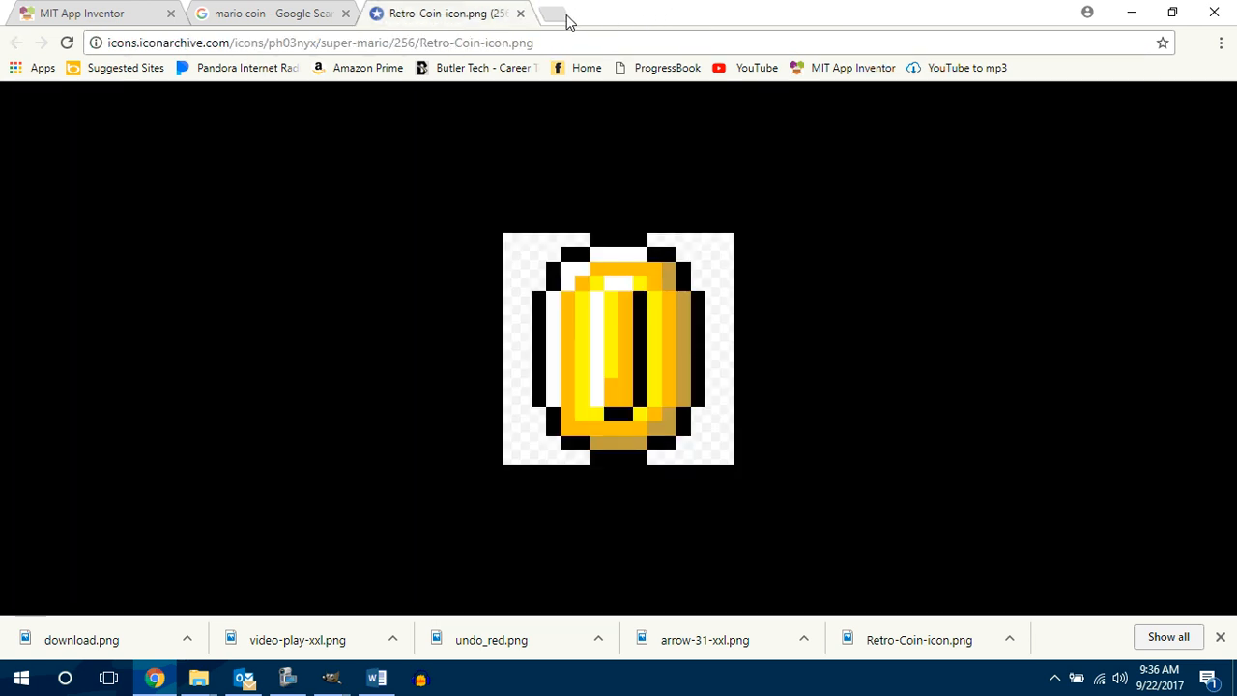
click(519, 14)
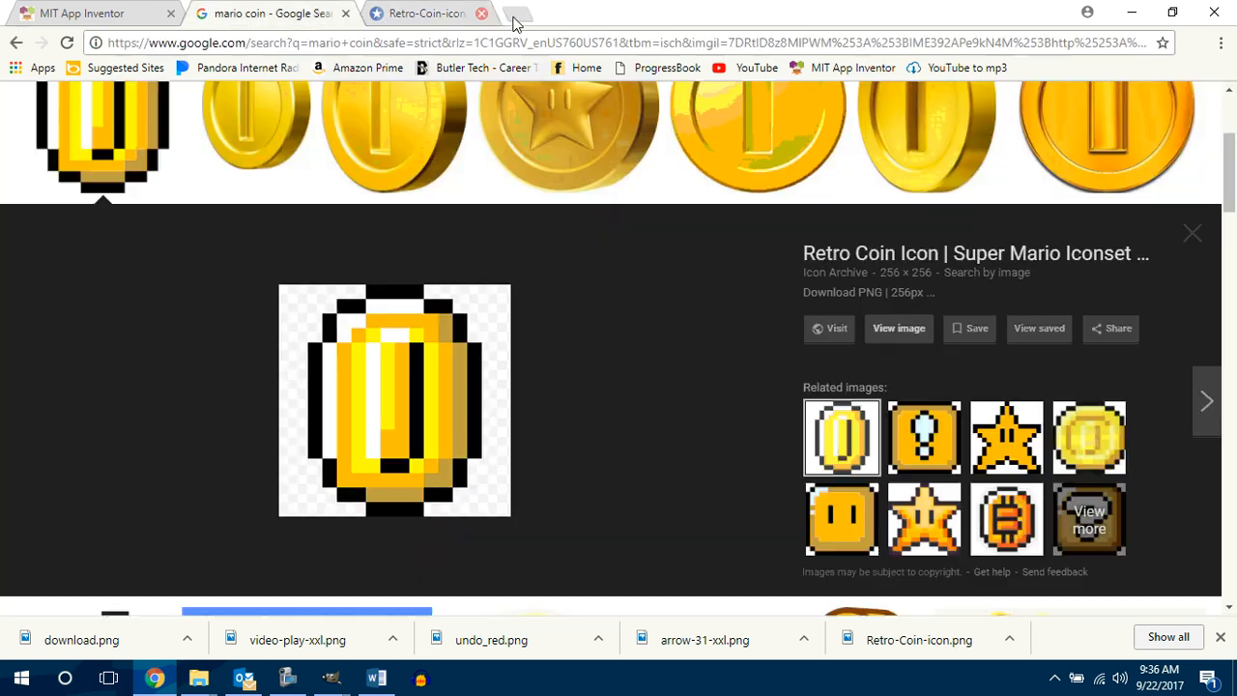
click(345, 14)
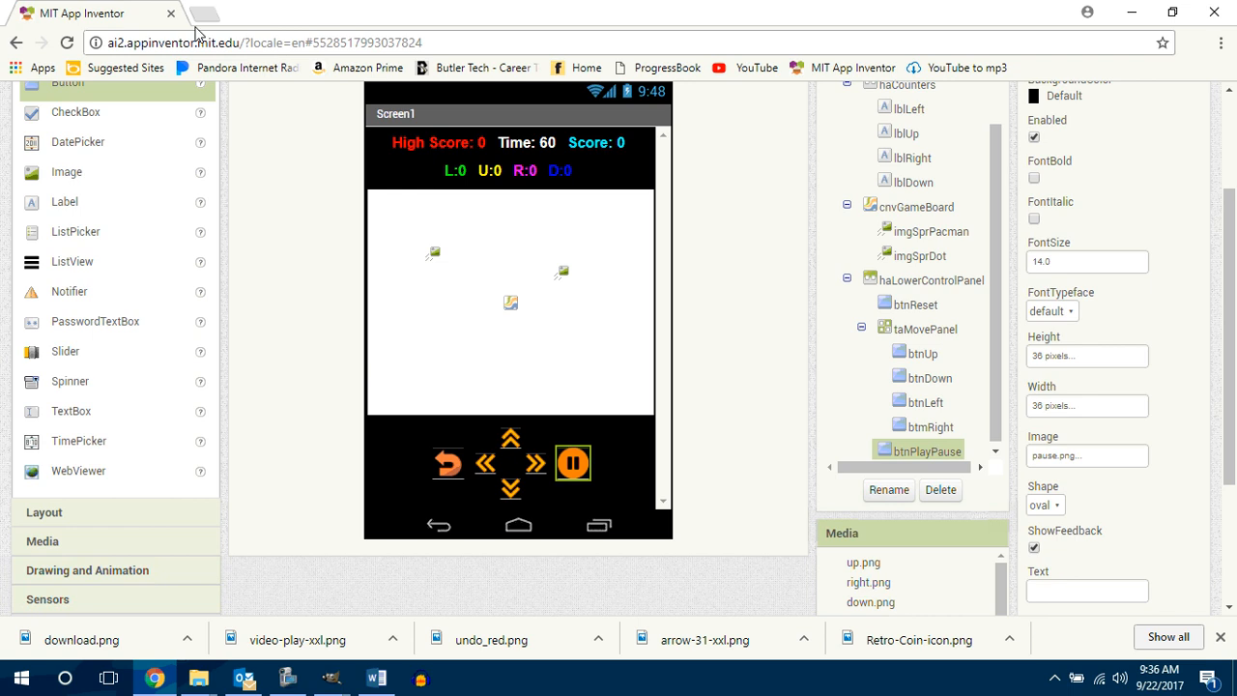
Step: Search Google for "pacman sprite sheet" on a new browser page
click(200, 15)
click(690, 348)
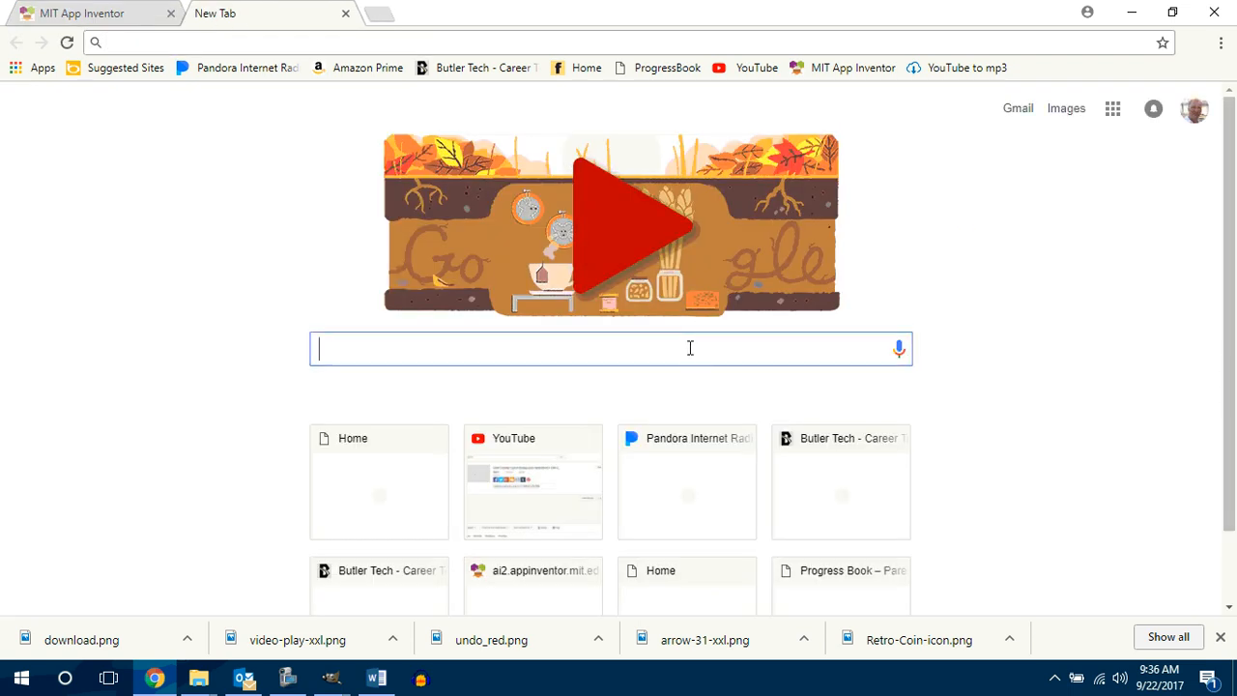
text(pac)
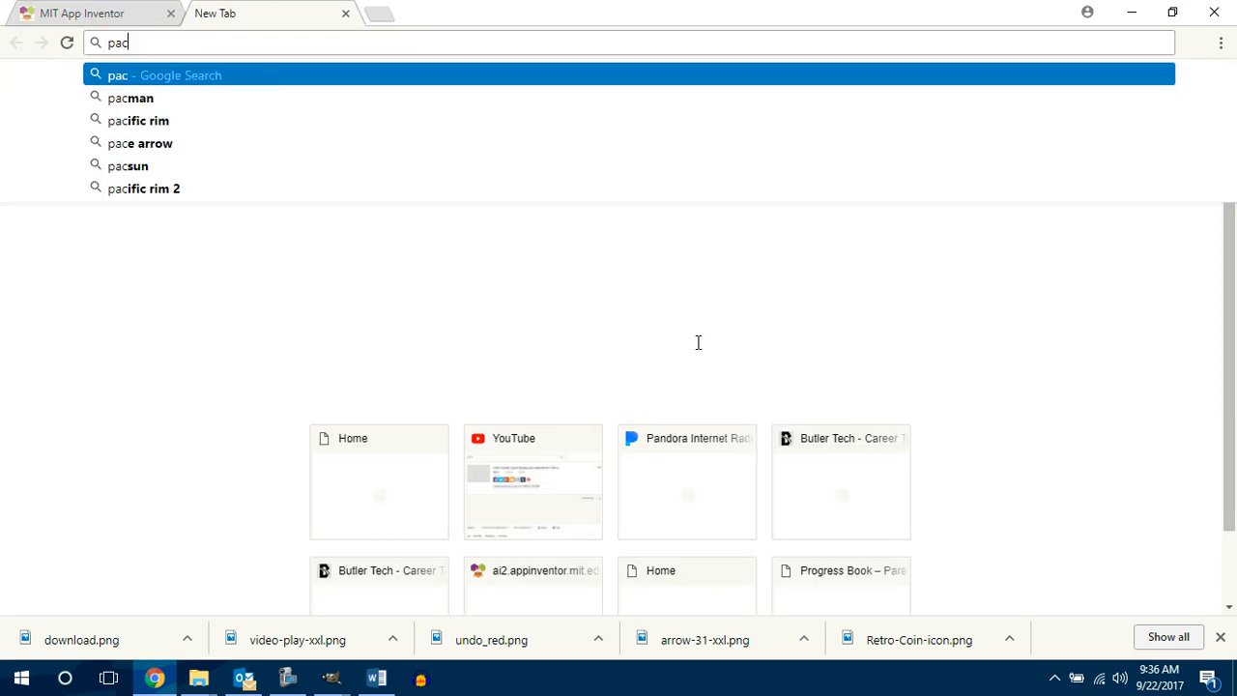
text(man sprite)
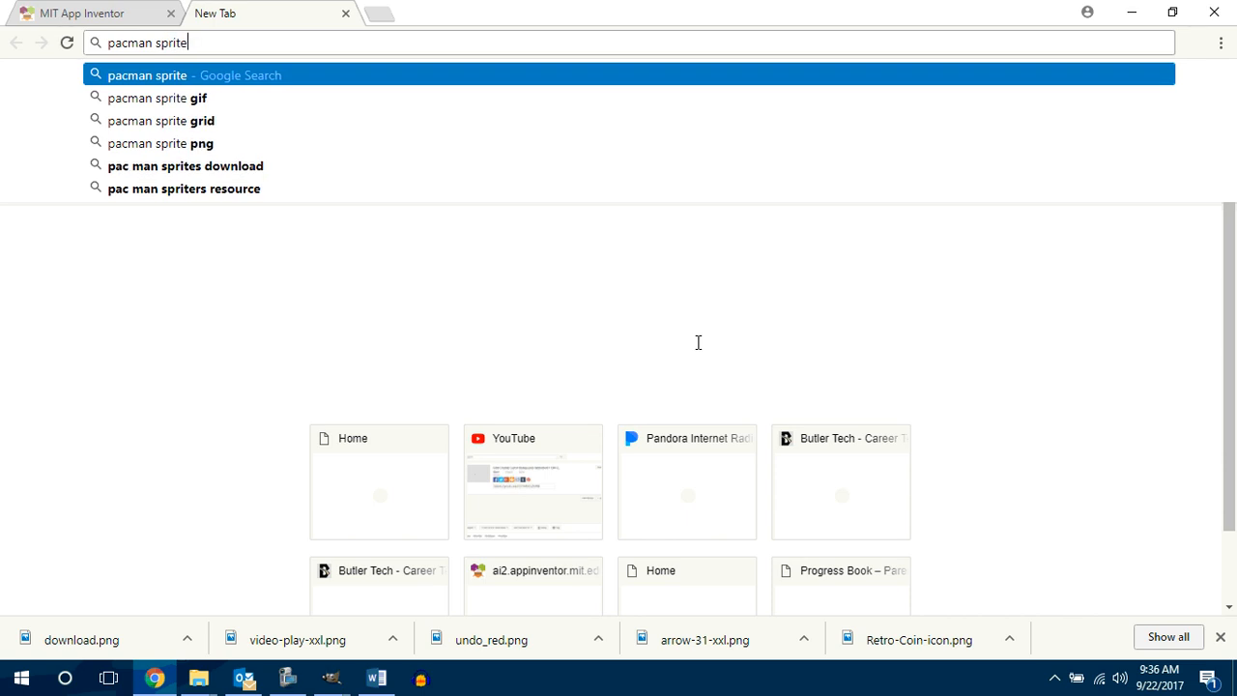
text( sheet)
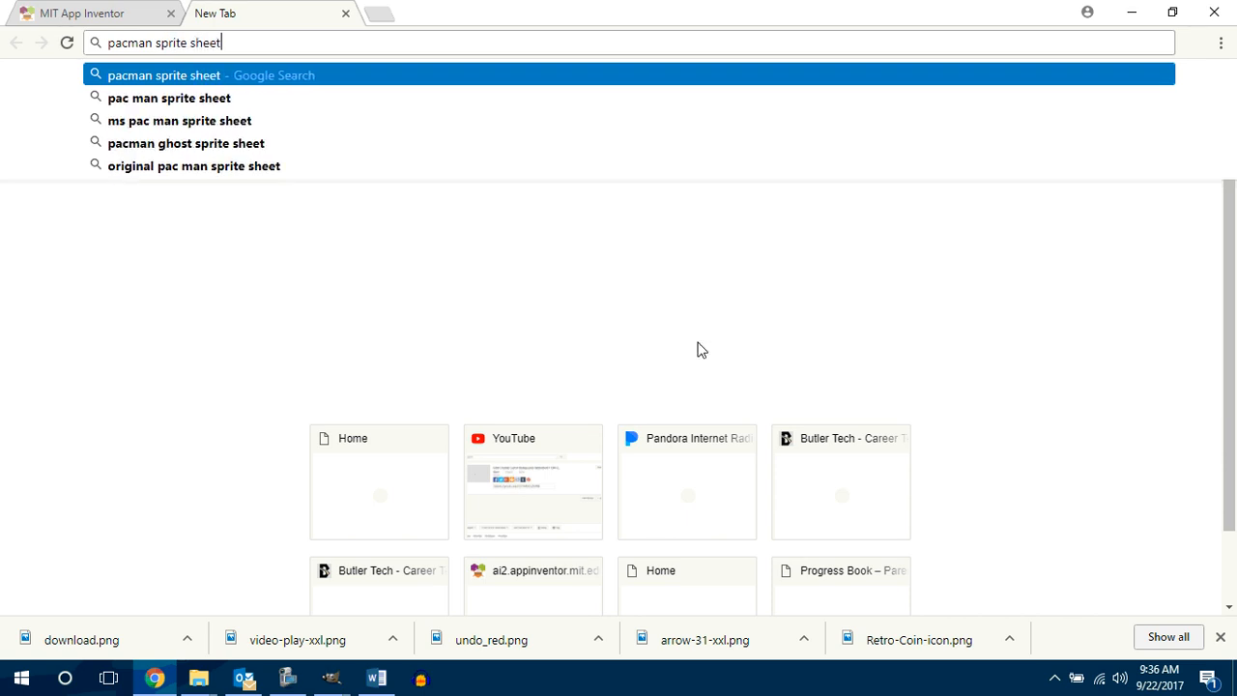
key(Return)
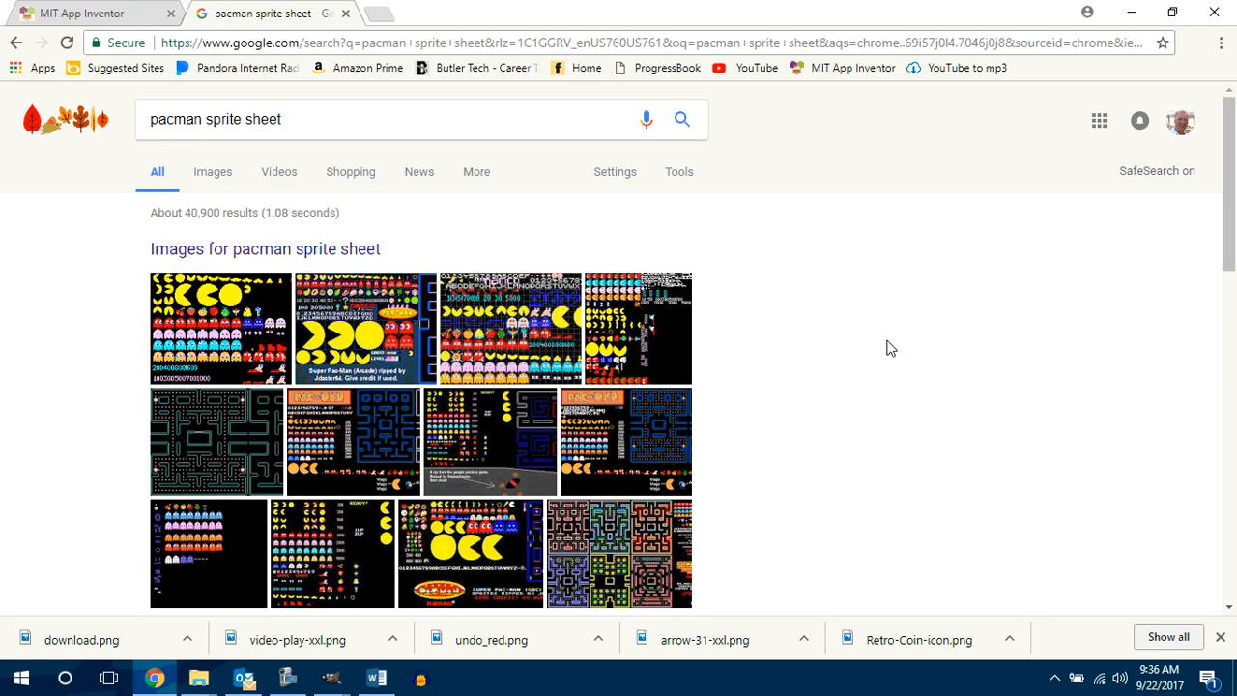
Step: Open the first Pac-Man (Arcade) image result and save it as Pac-Man_Comparable_Sprite_Sheet in the Count Me In Pacman 1.1.3 folder
scroll(893, 348, down, 4)
scroll(899, 354, up, 4)
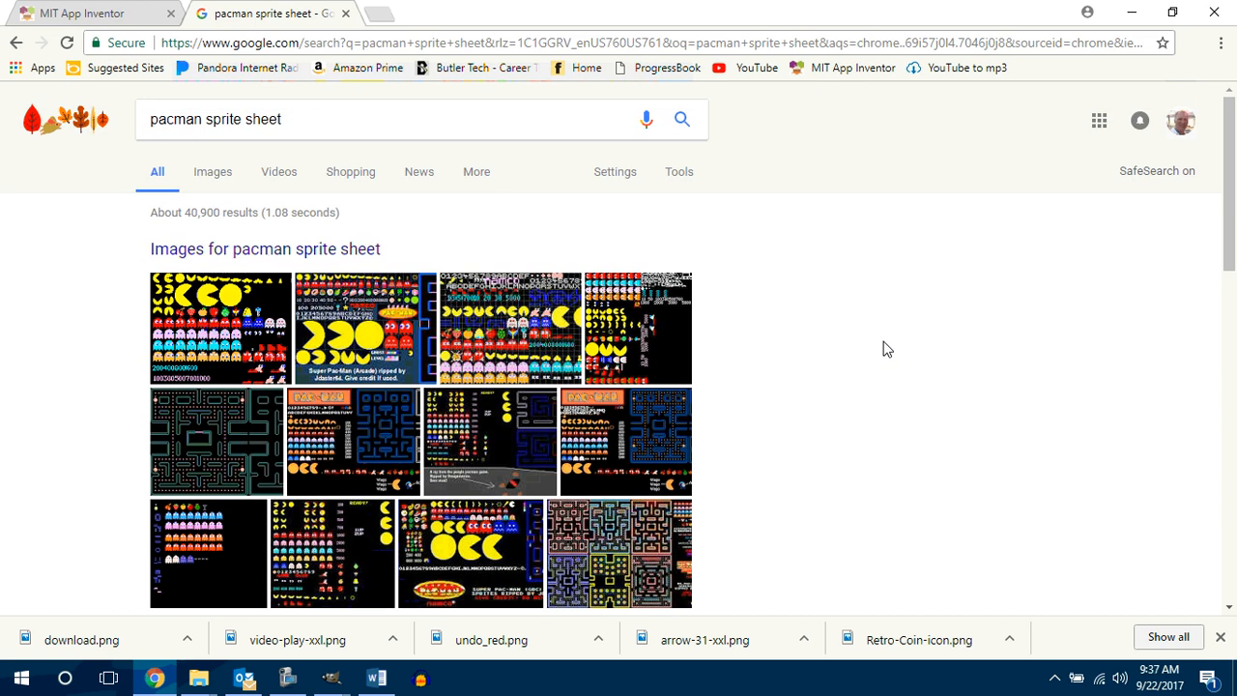
click(210, 324)
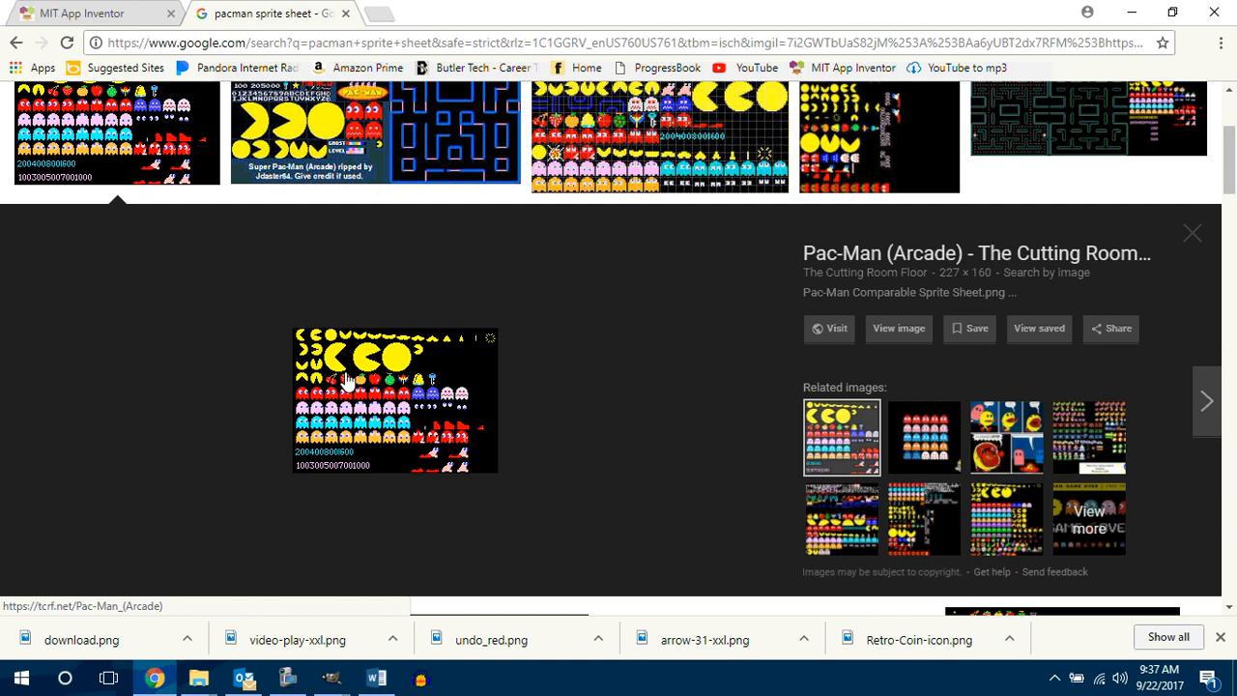
right_click(340, 390)
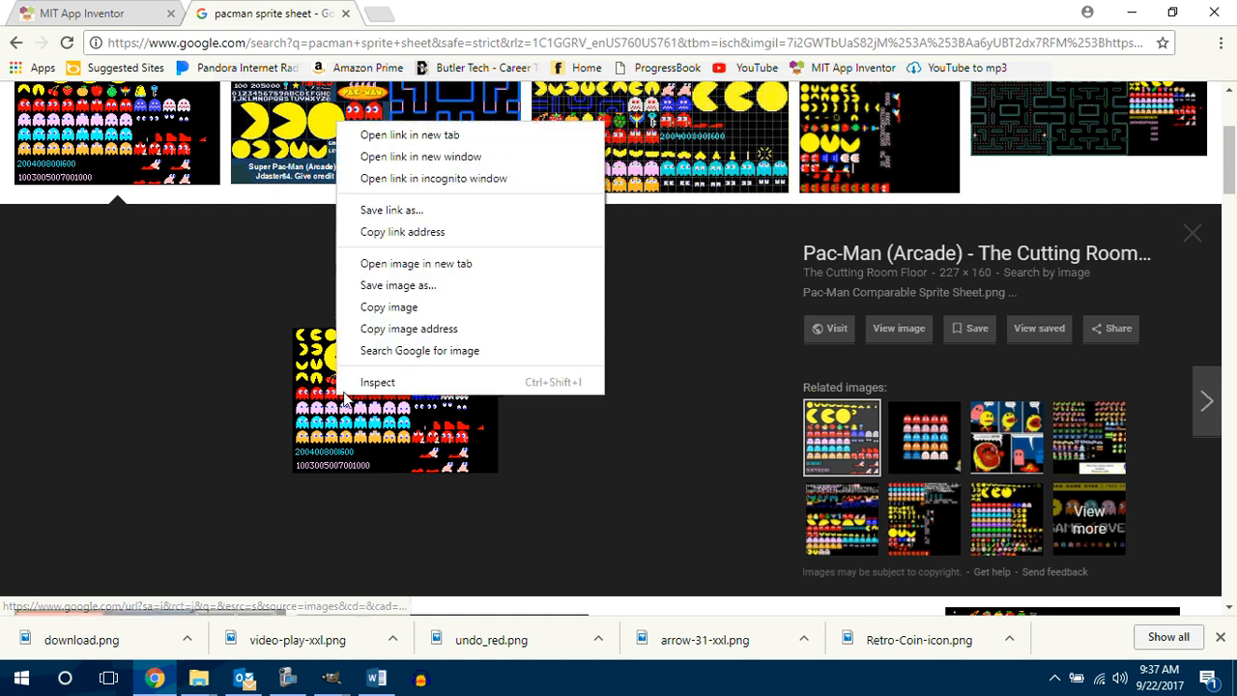
click(406, 285)
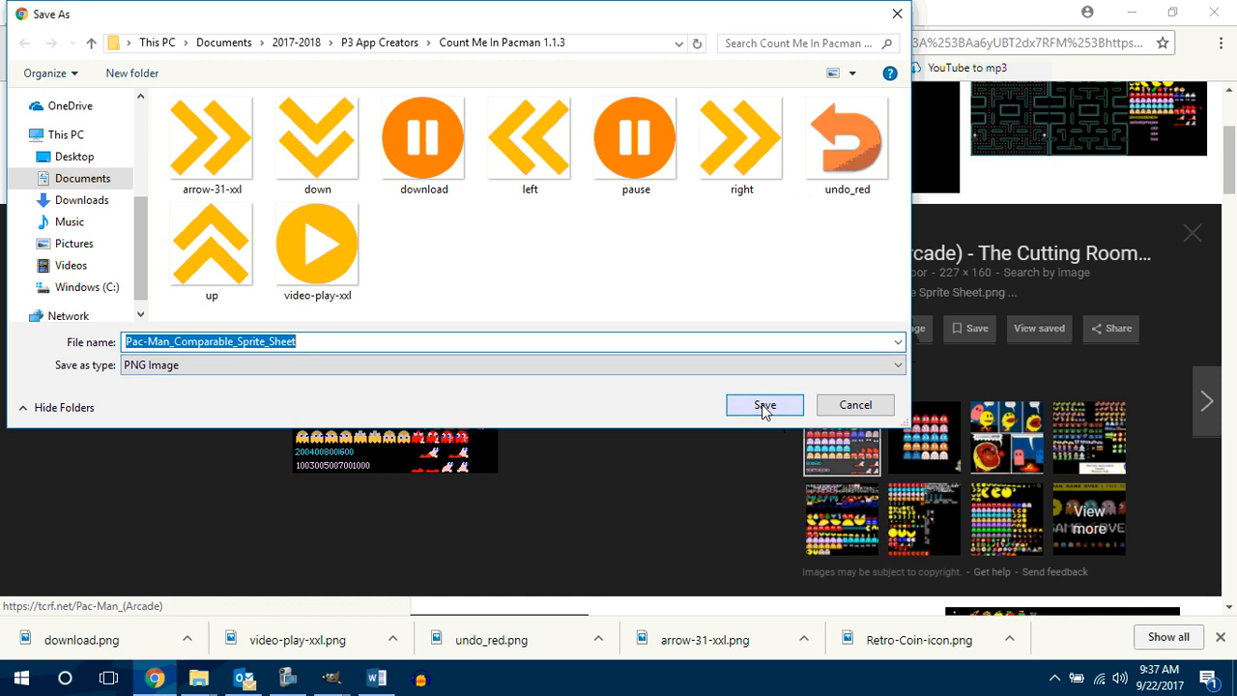
click(763, 405)
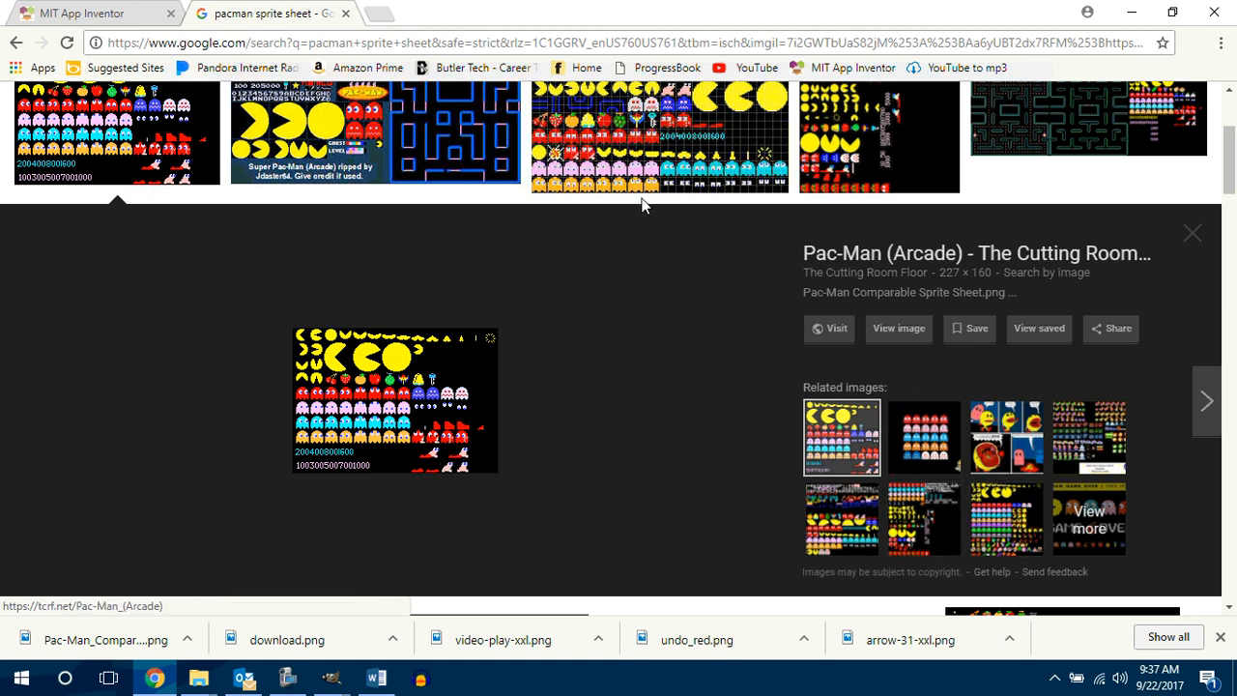
Step: Compare the sprite sheet results and preview the 1536 × 960 GitHub big-bang pacman sheet with gridlines
scroll(563, 288, up, 2)
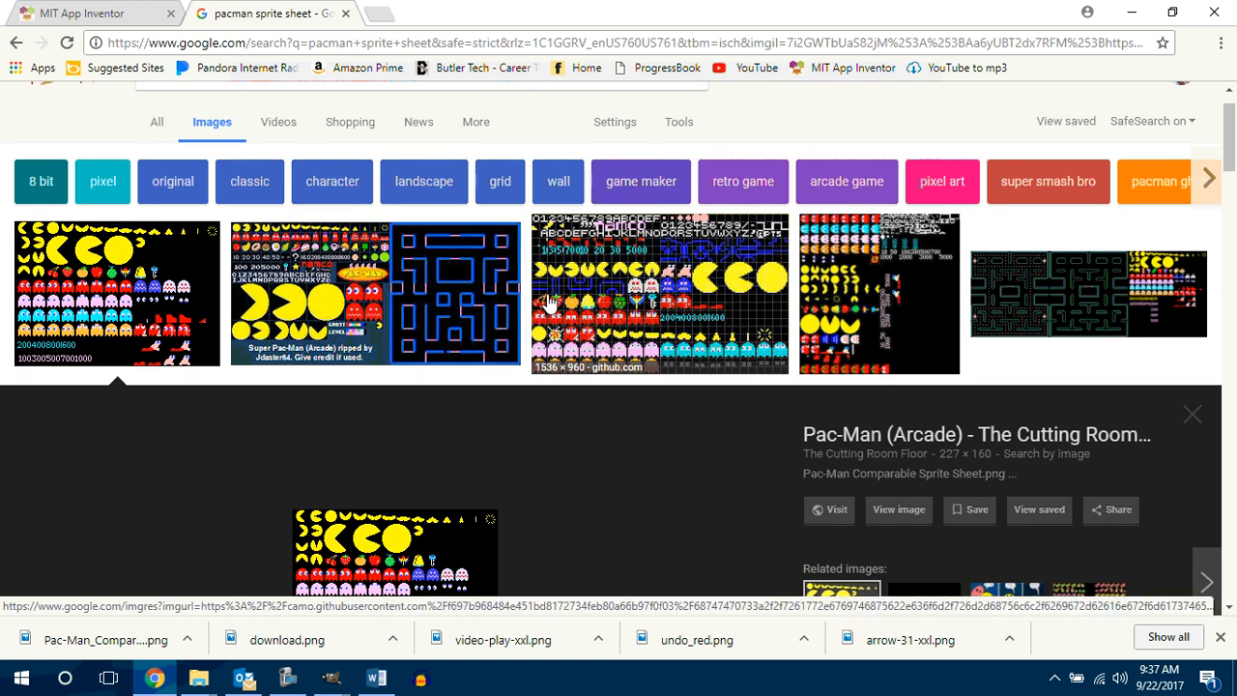
scroll(551, 420, down, 1)
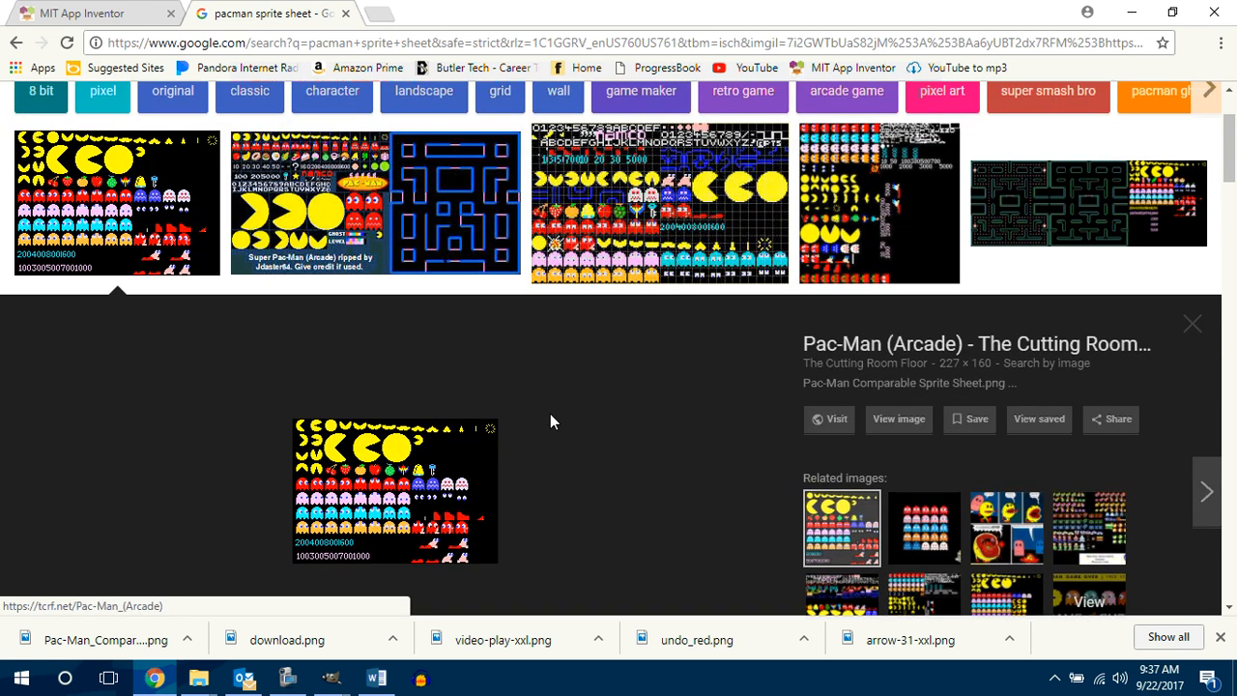
scroll(547, 421, down, 1)
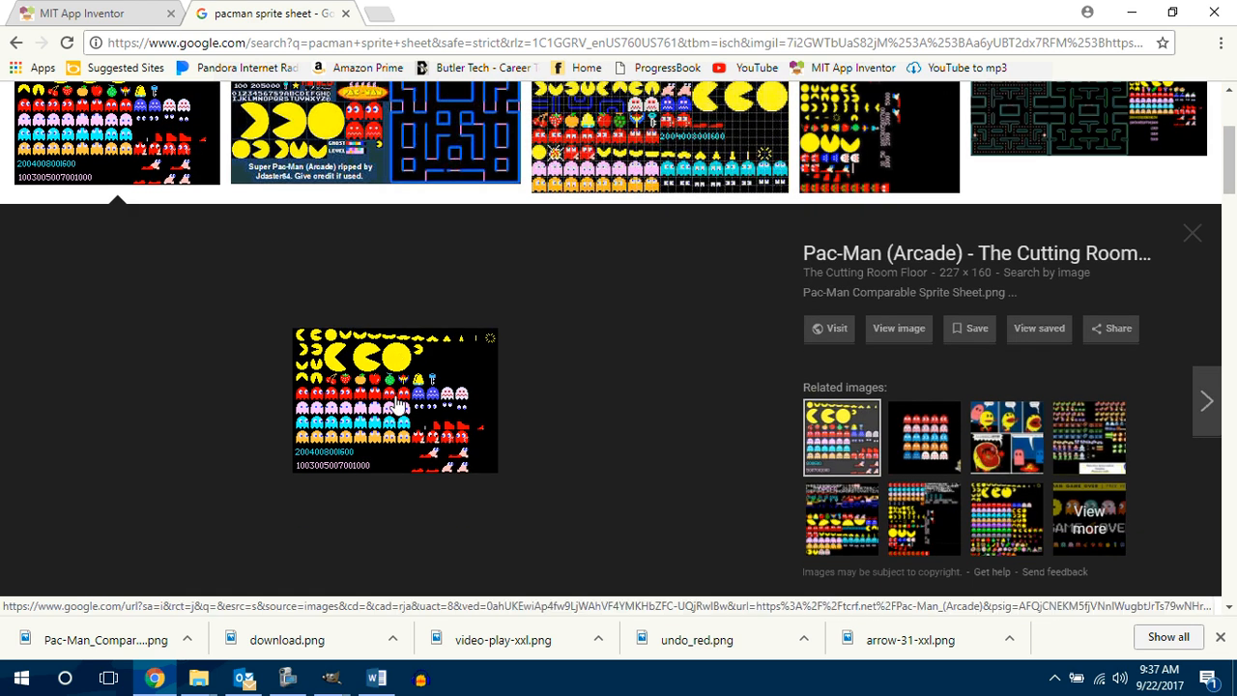
scroll(504, 375, up, 2)
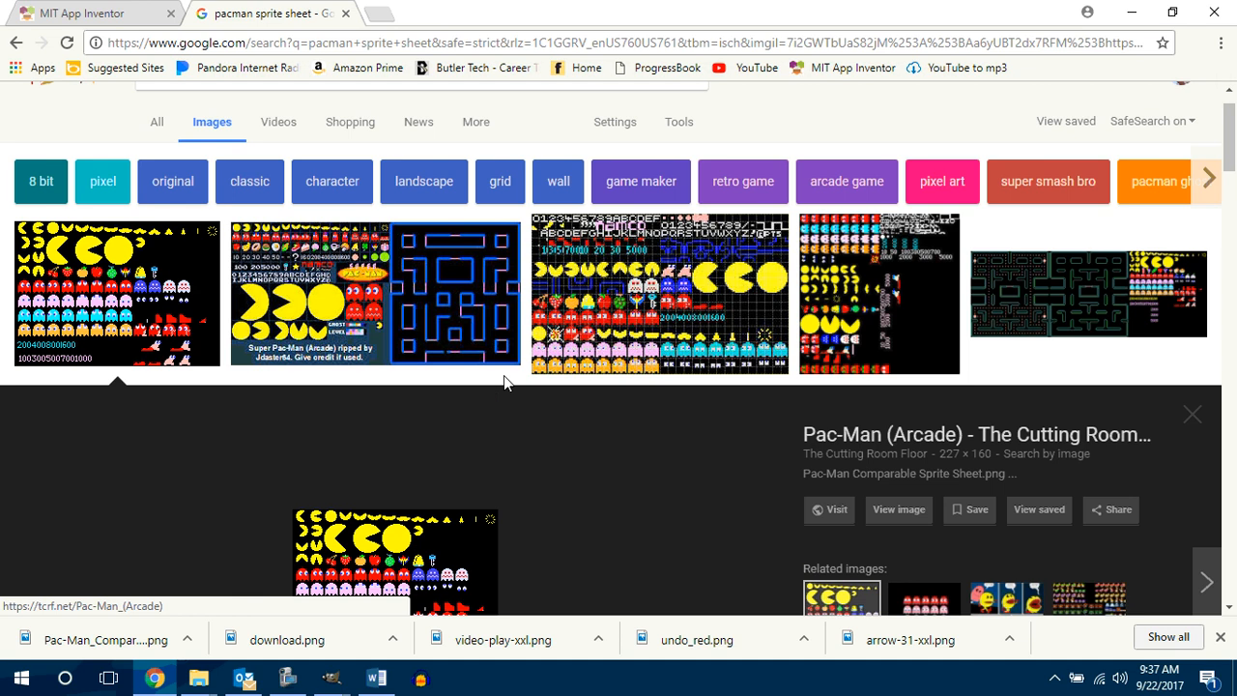
click(652, 298)
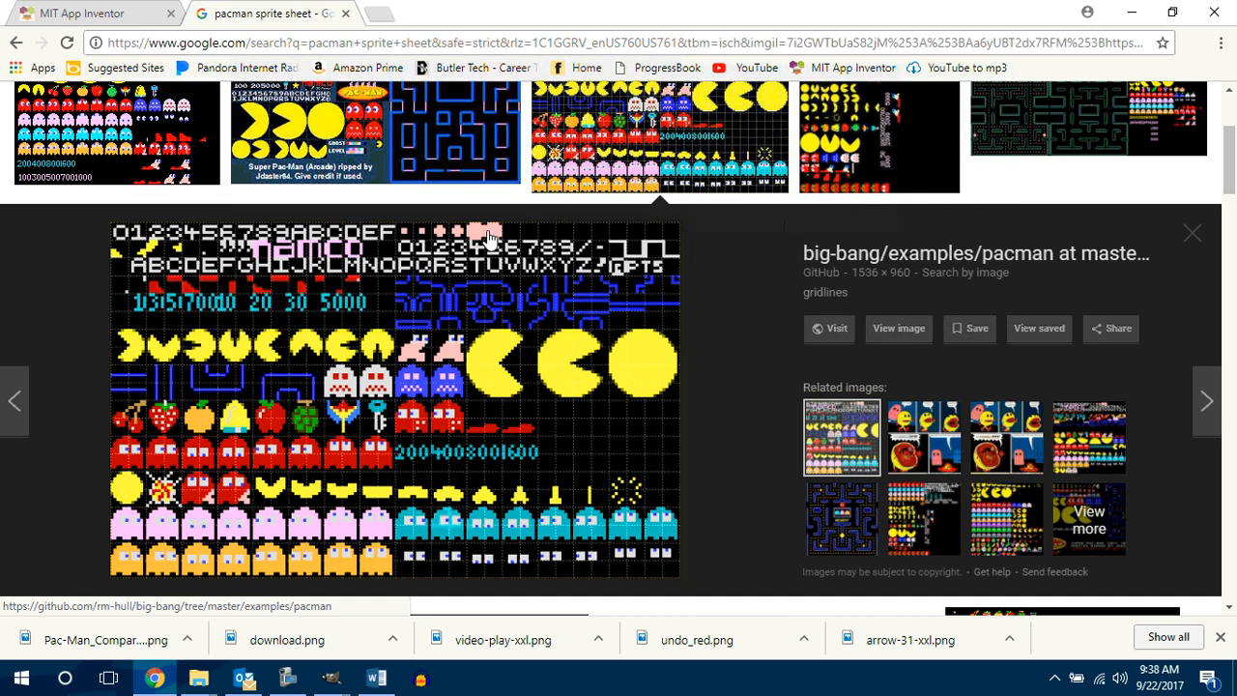
scroll(373, 139, up, 3)
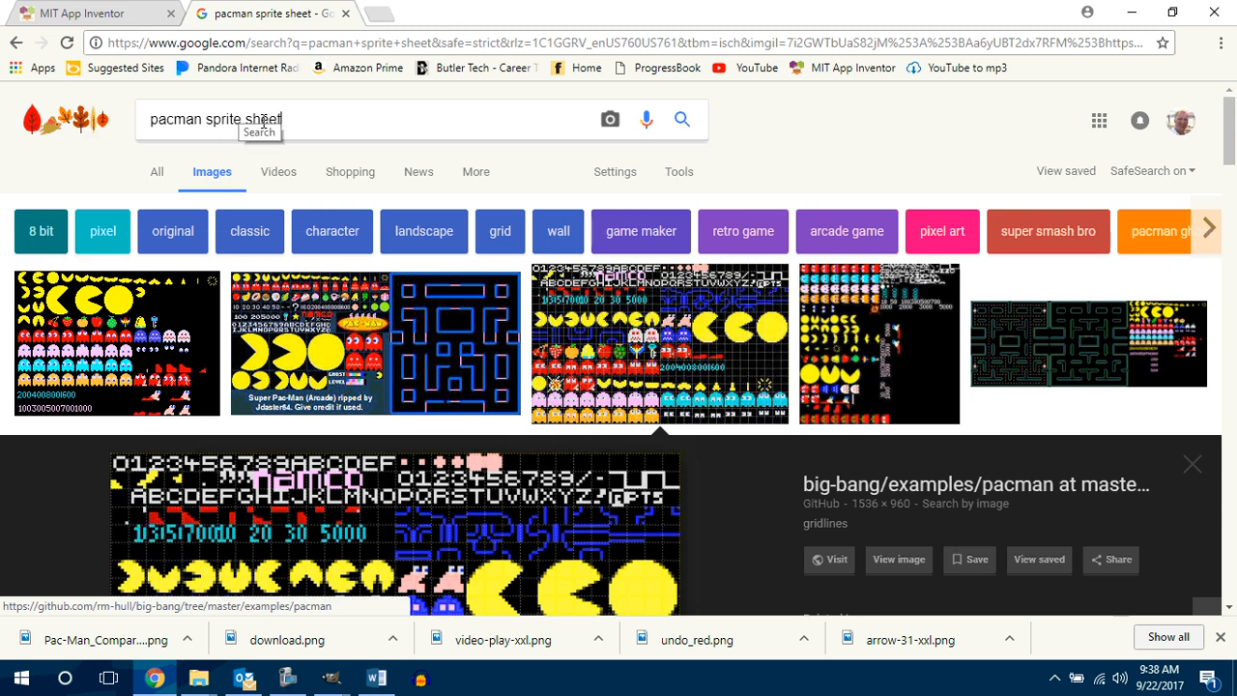
Step: Search Google Images for "pacman dot" and look through the results for a suitable dot picture
drag(281, 120, 206, 120)
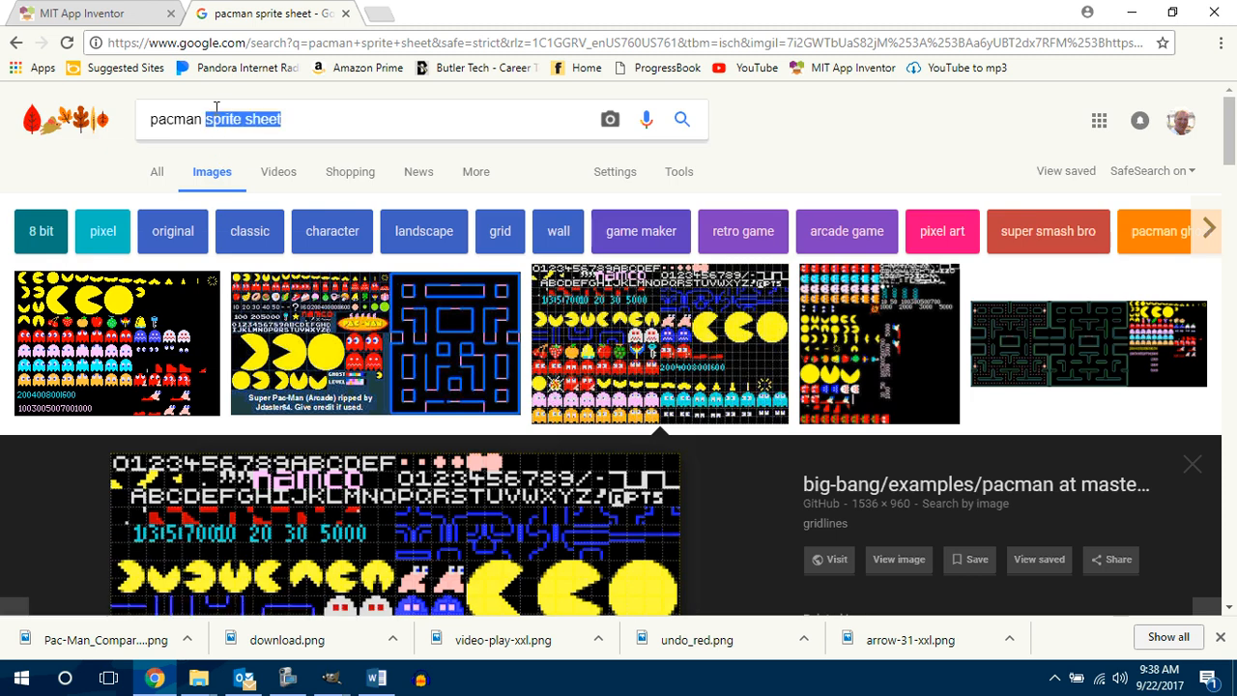
text(dot)
key(Return)
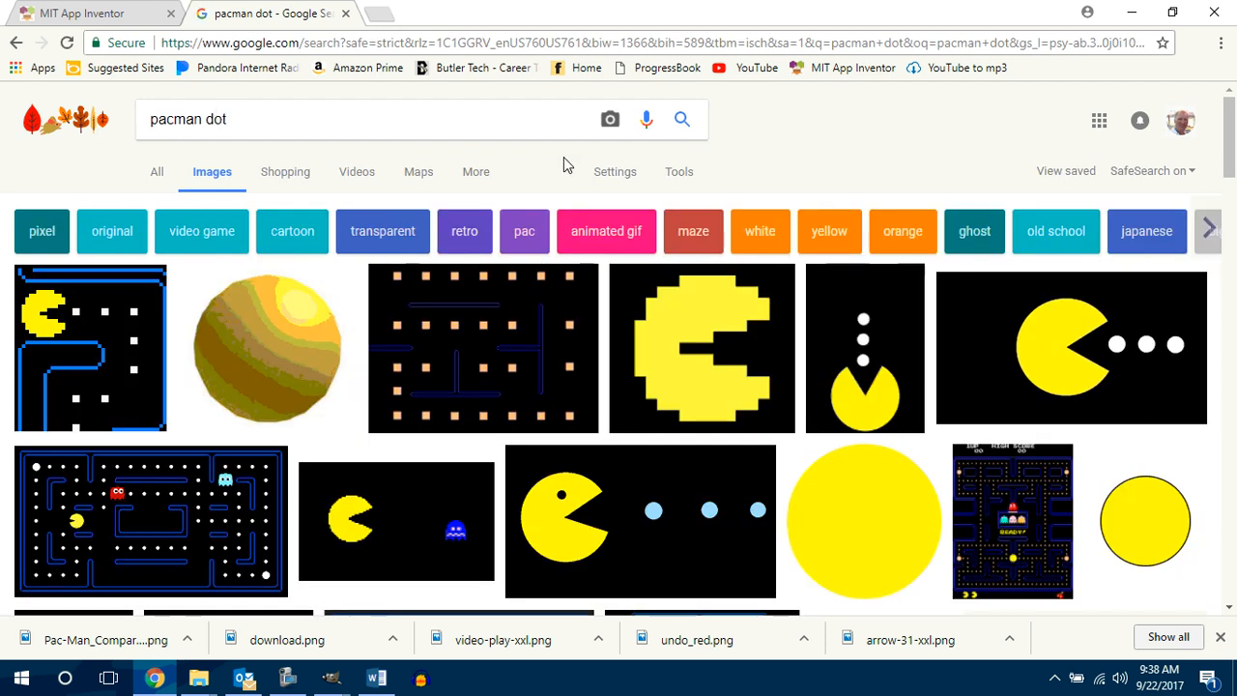
scroll(295, 358, down, 2)
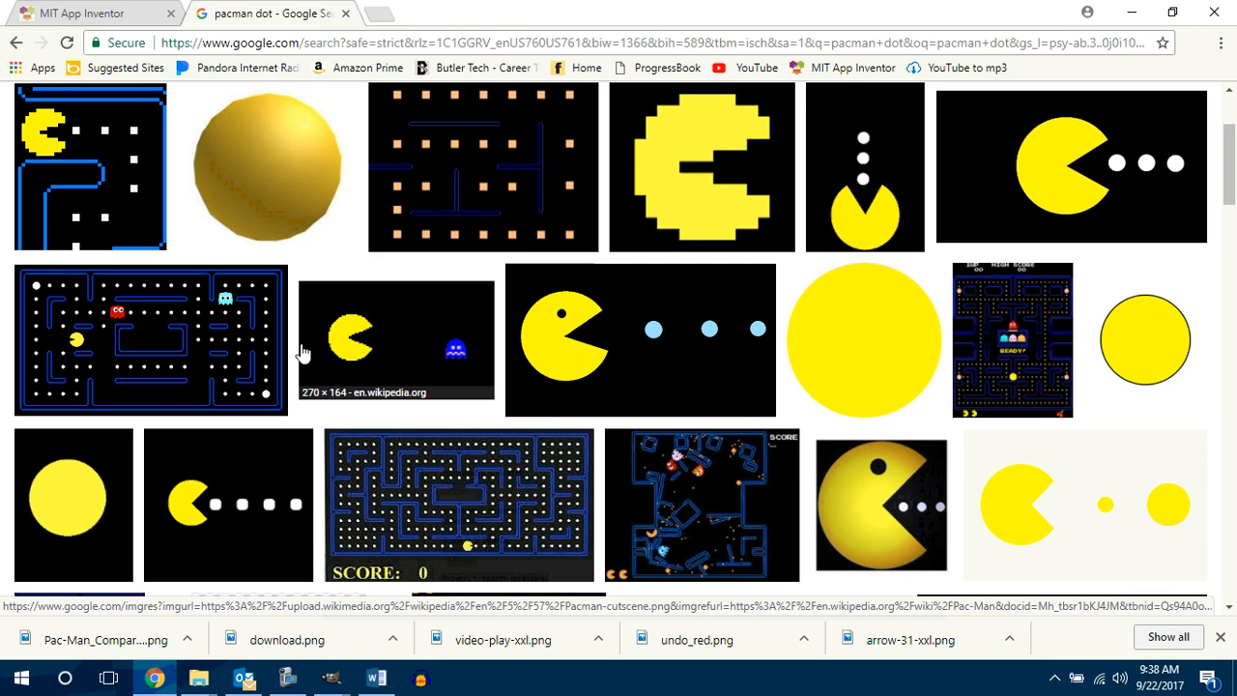
scroll(302, 353, down, 3)
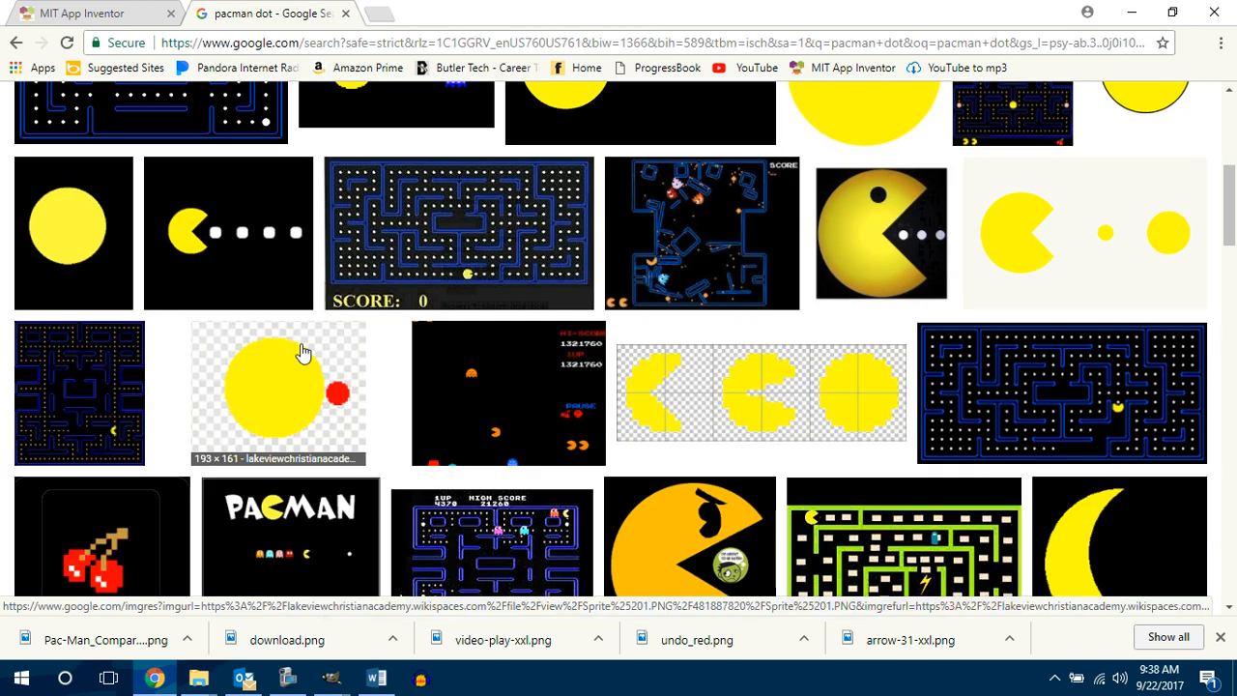
scroll(303, 352, up, 3)
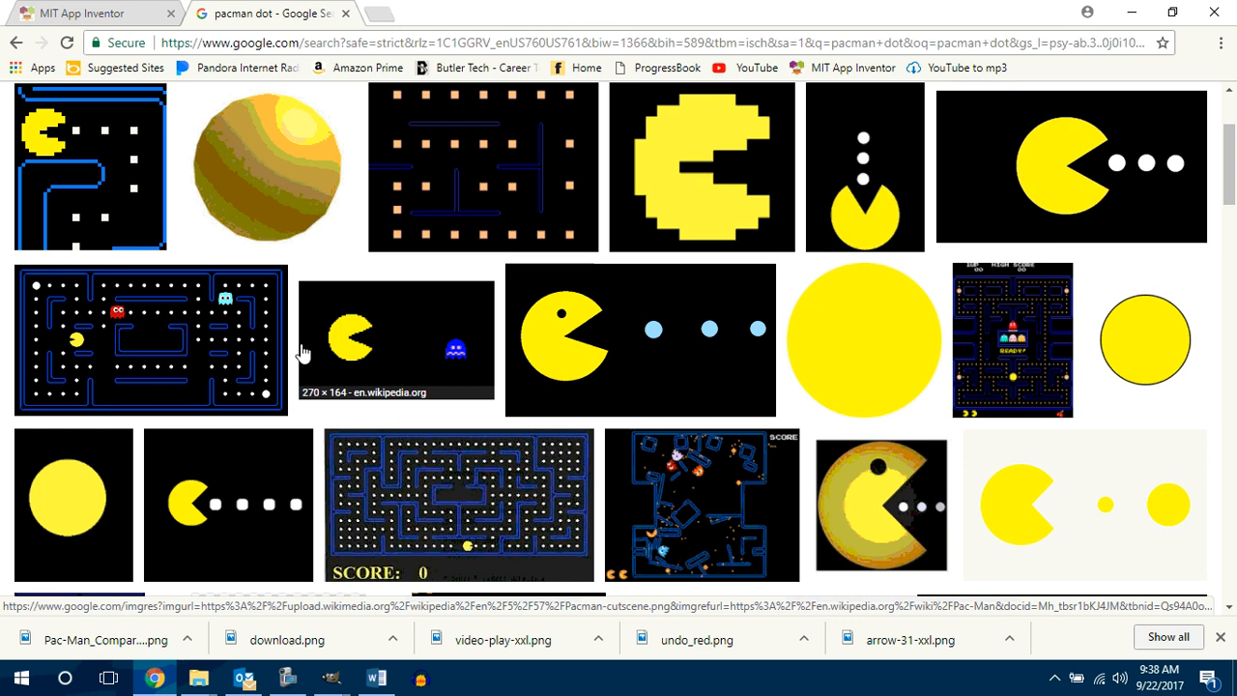
scroll(302, 352, up, 1)
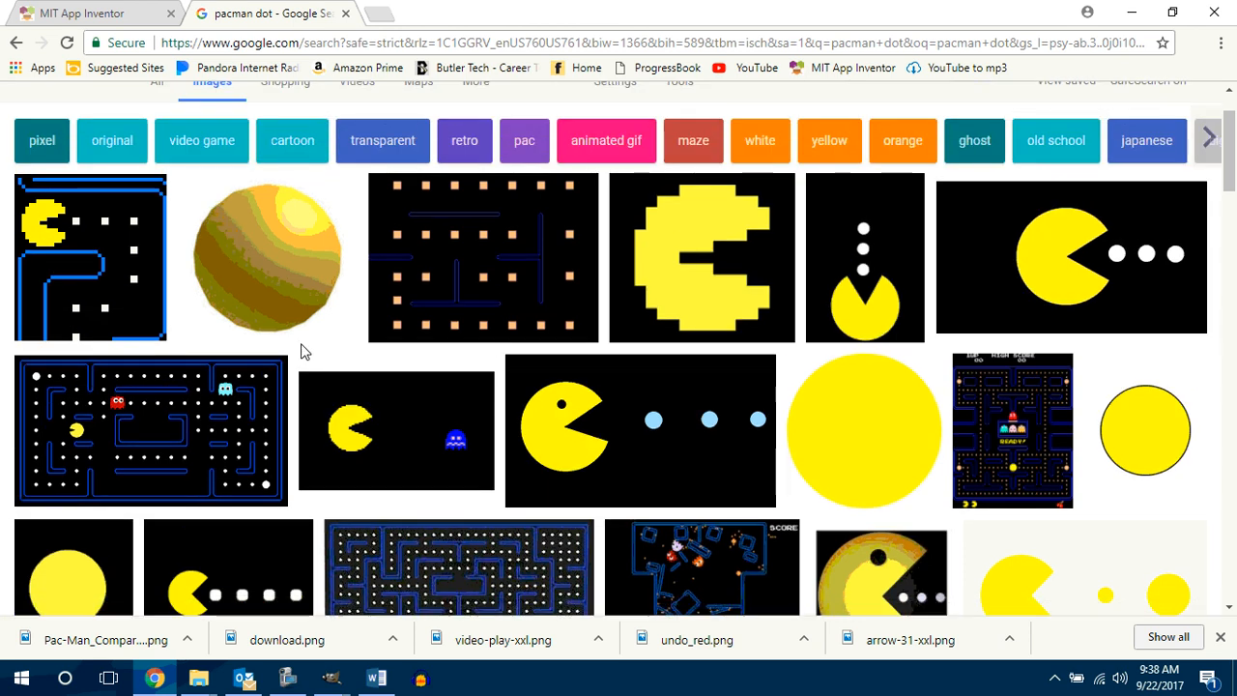
Step: Preview the golden "pacman dot by joch" ROBLOX image and save it in the Count Me In Pacman 1.1.3 folder
click(251, 258)
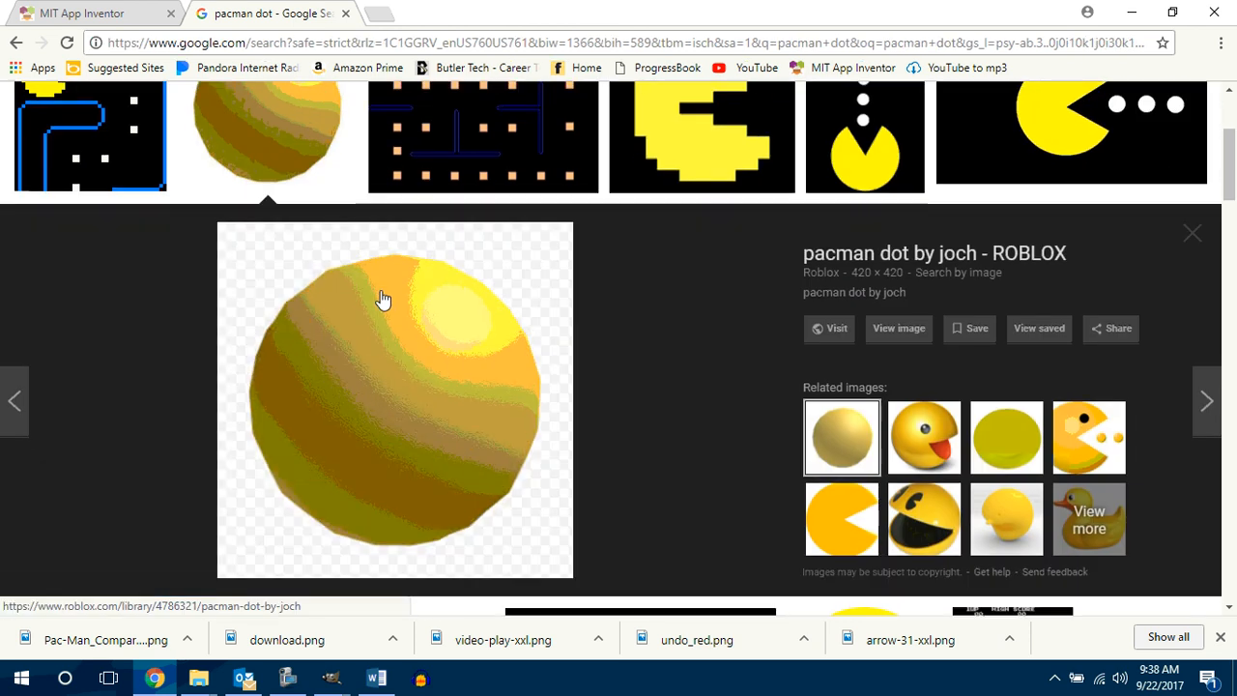
right_click(409, 368)
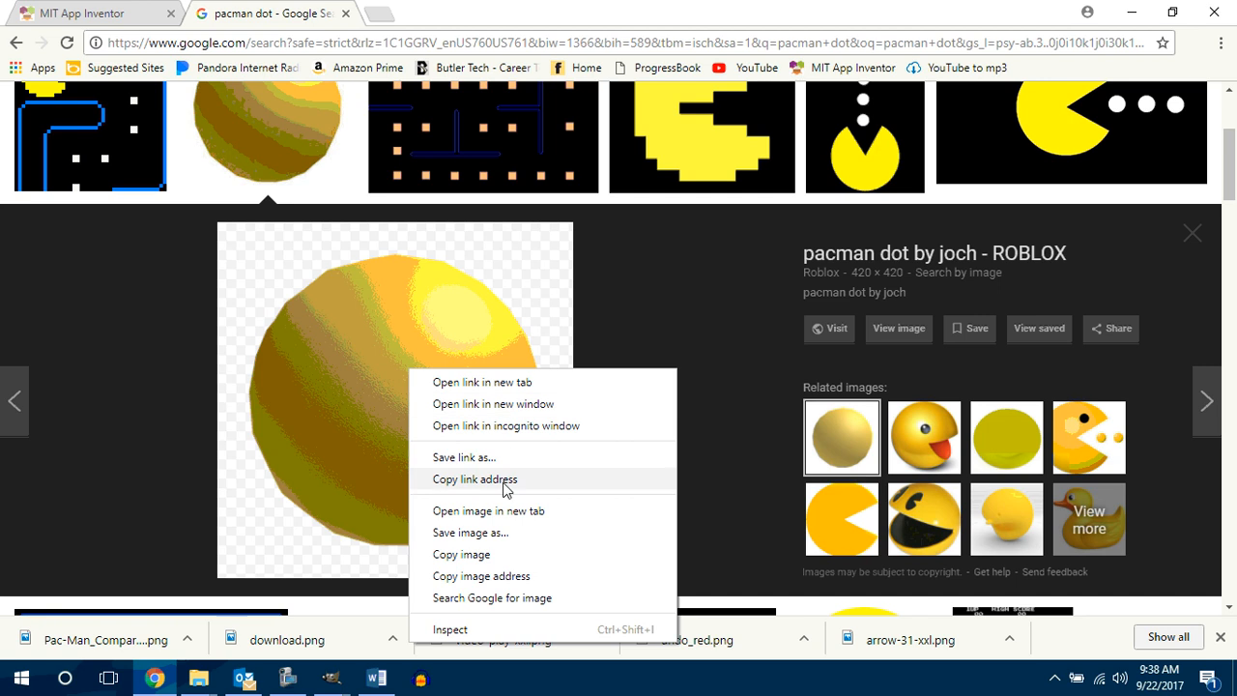
click(492, 537)
click(764, 406)
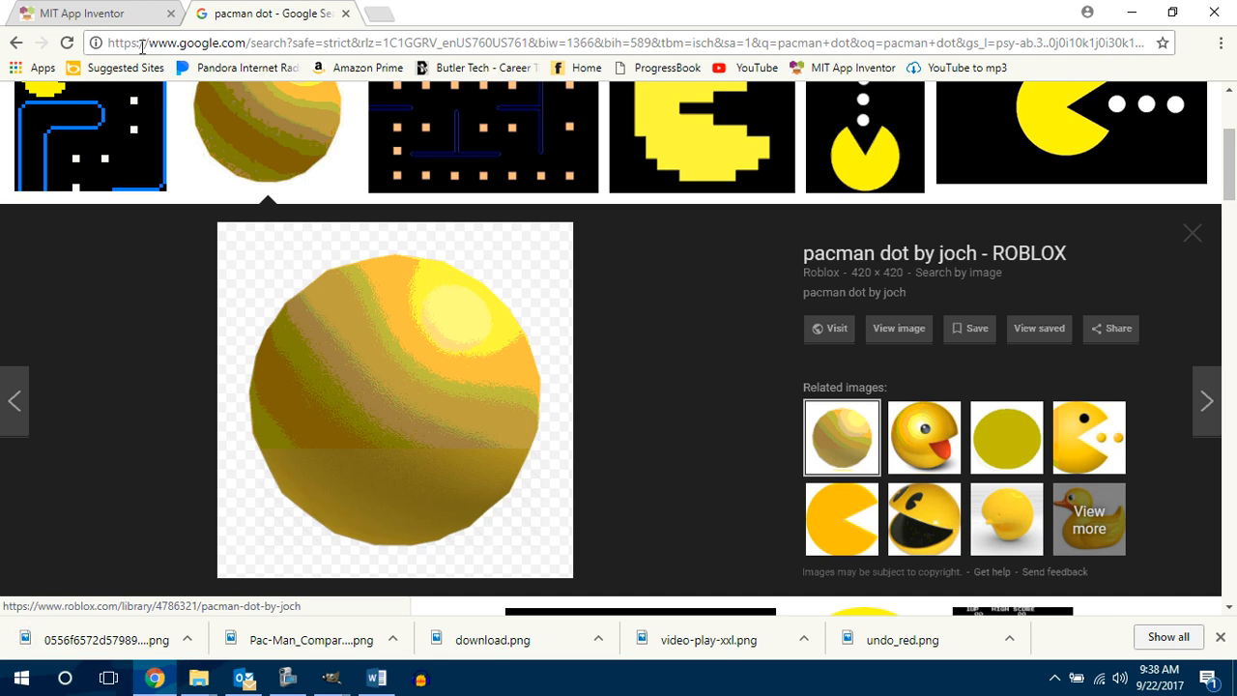
Step: Switch to MIT App Inventor and upload the golden dot file 0556f6572d57989c5e10d7679ed3e4bc as the picture of imgSprDot
click(82, 13)
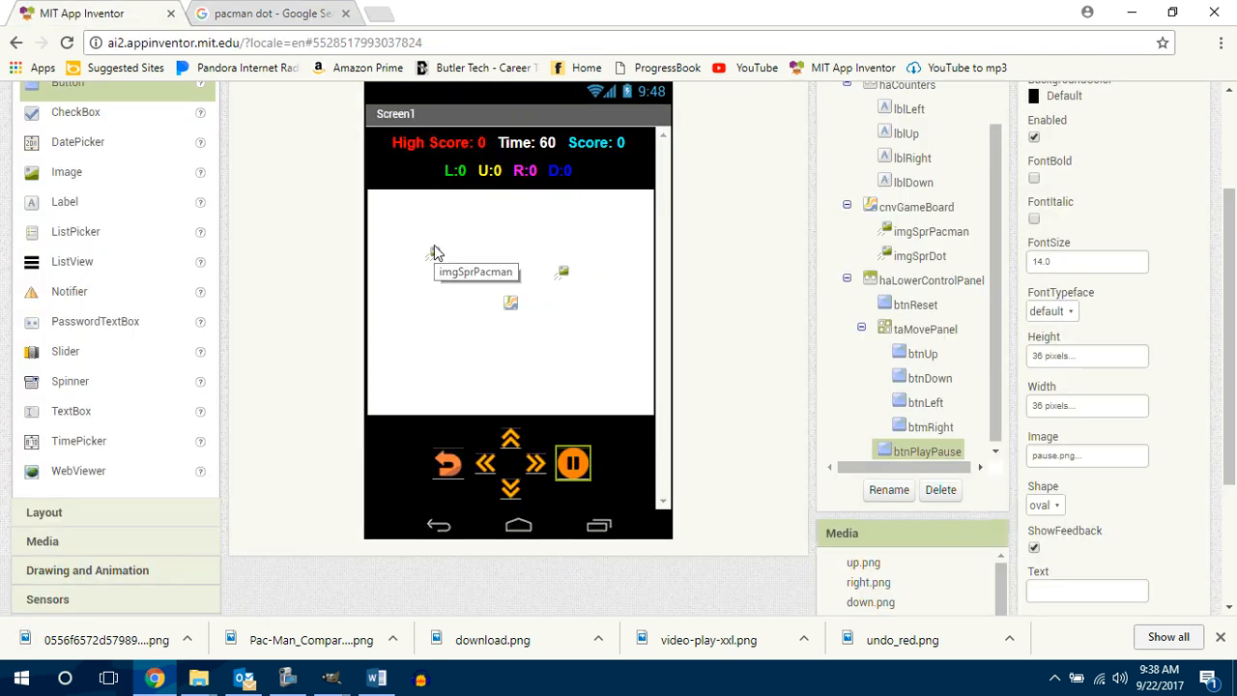
click(434, 249)
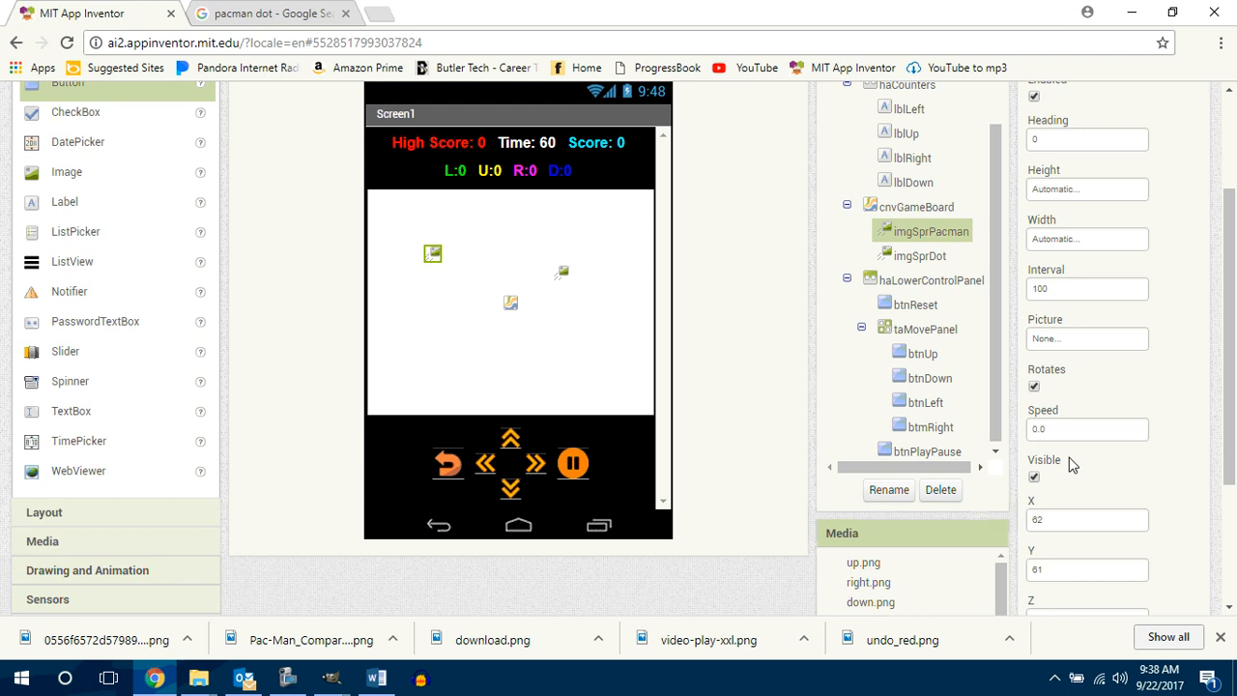
click(564, 275)
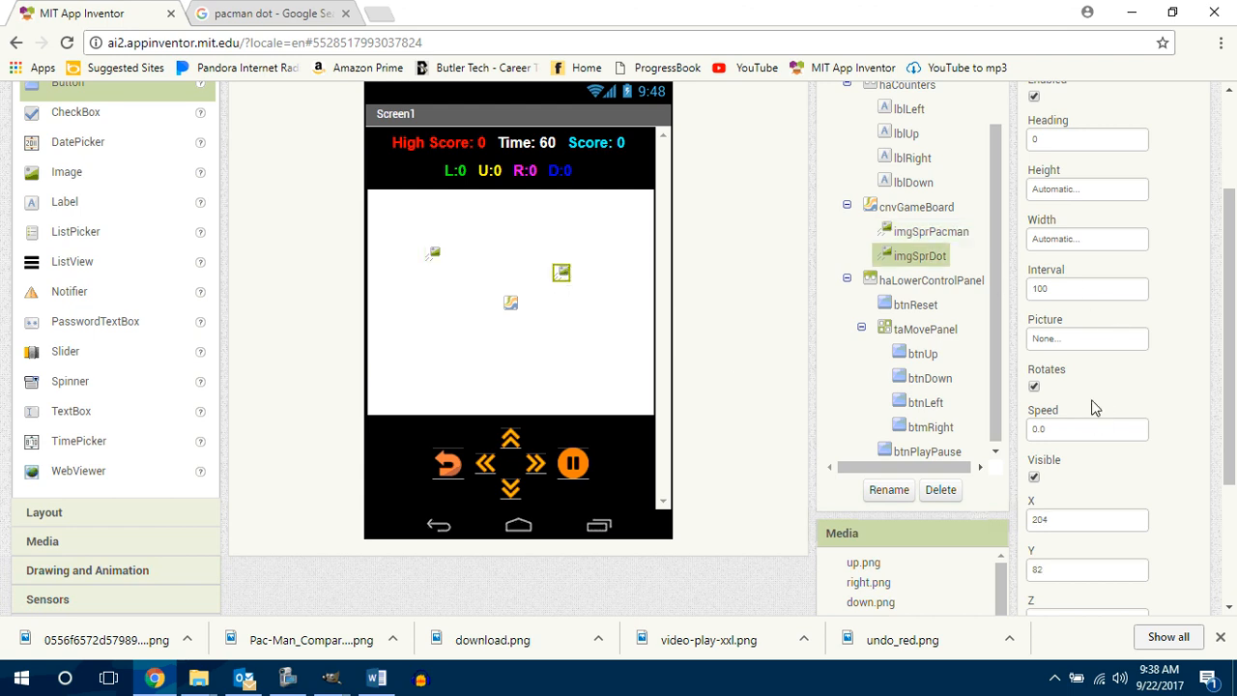
click(1084, 339)
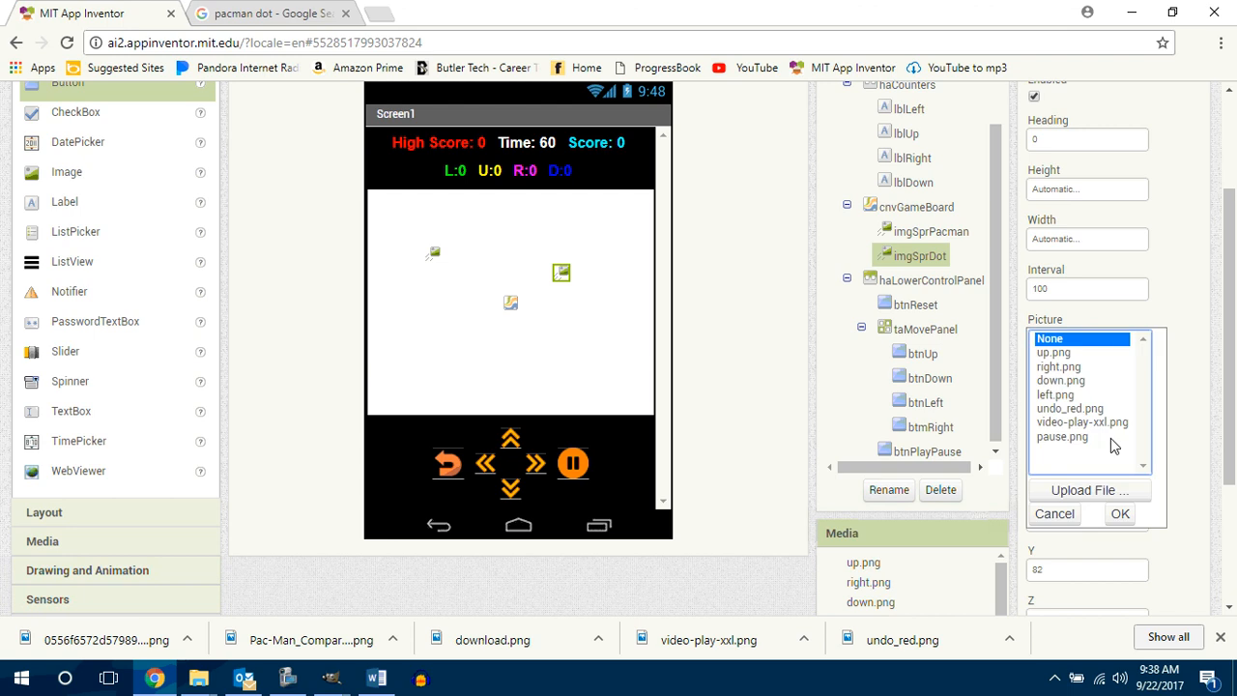
click(1083, 490)
click(473, 244)
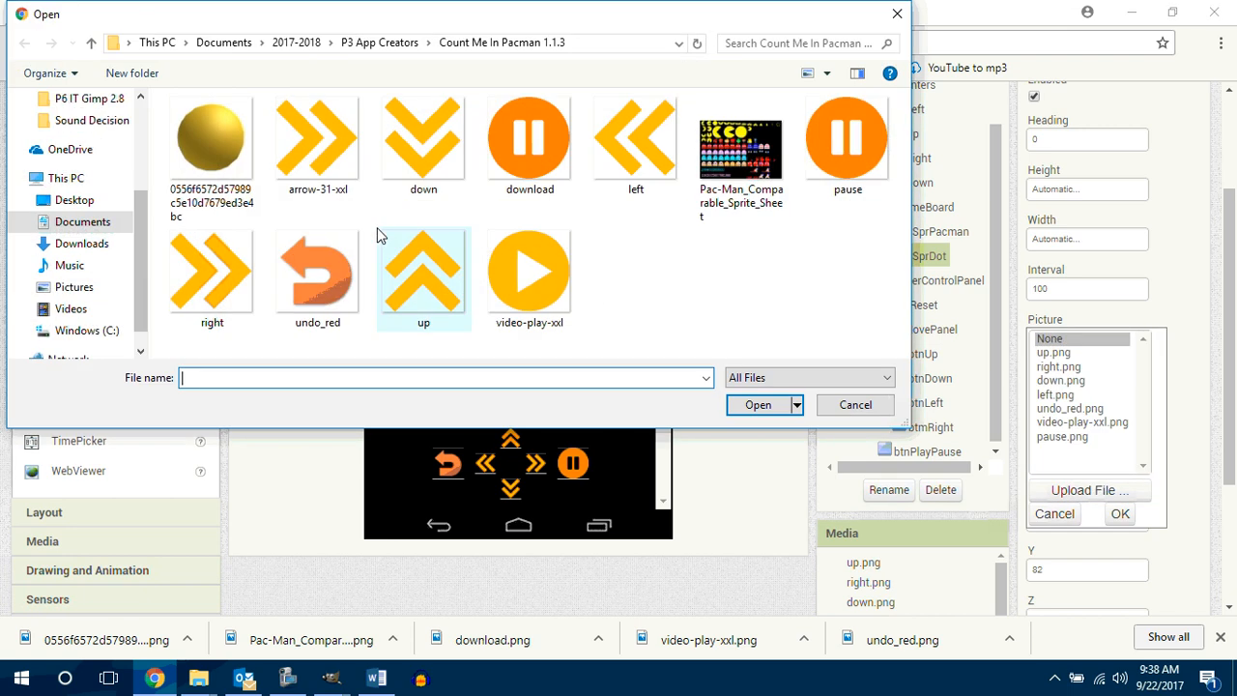
click(210, 138)
click(746, 406)
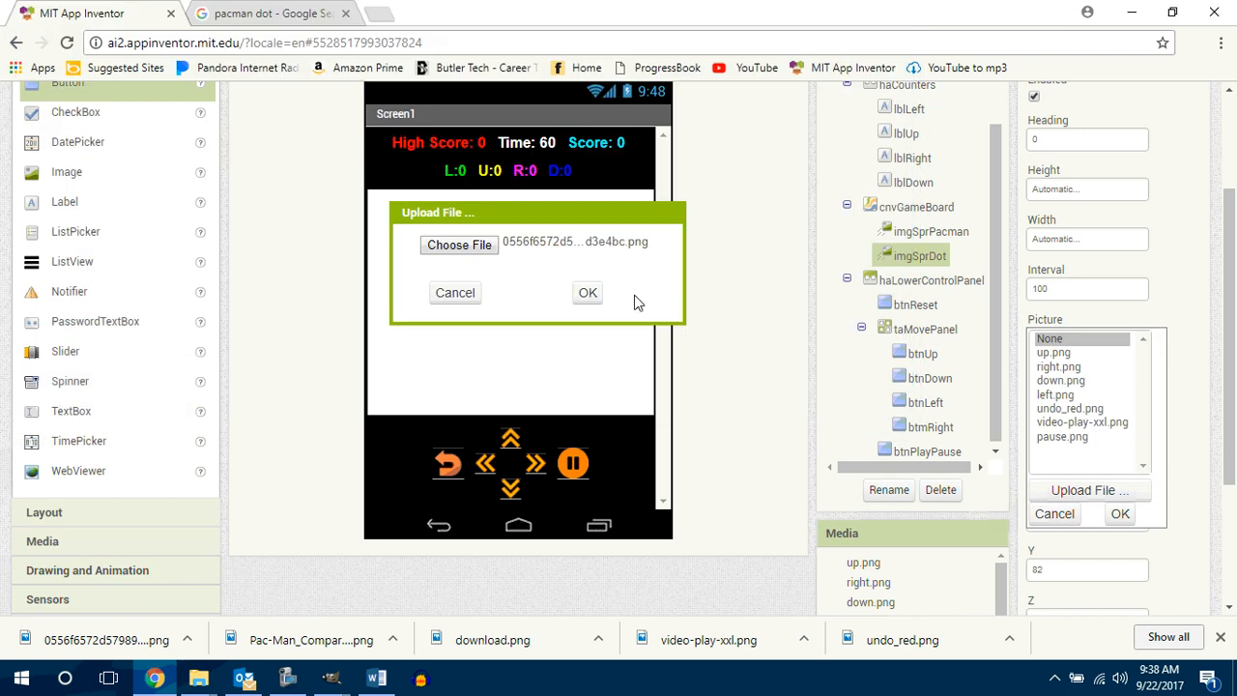
click(585, 292)
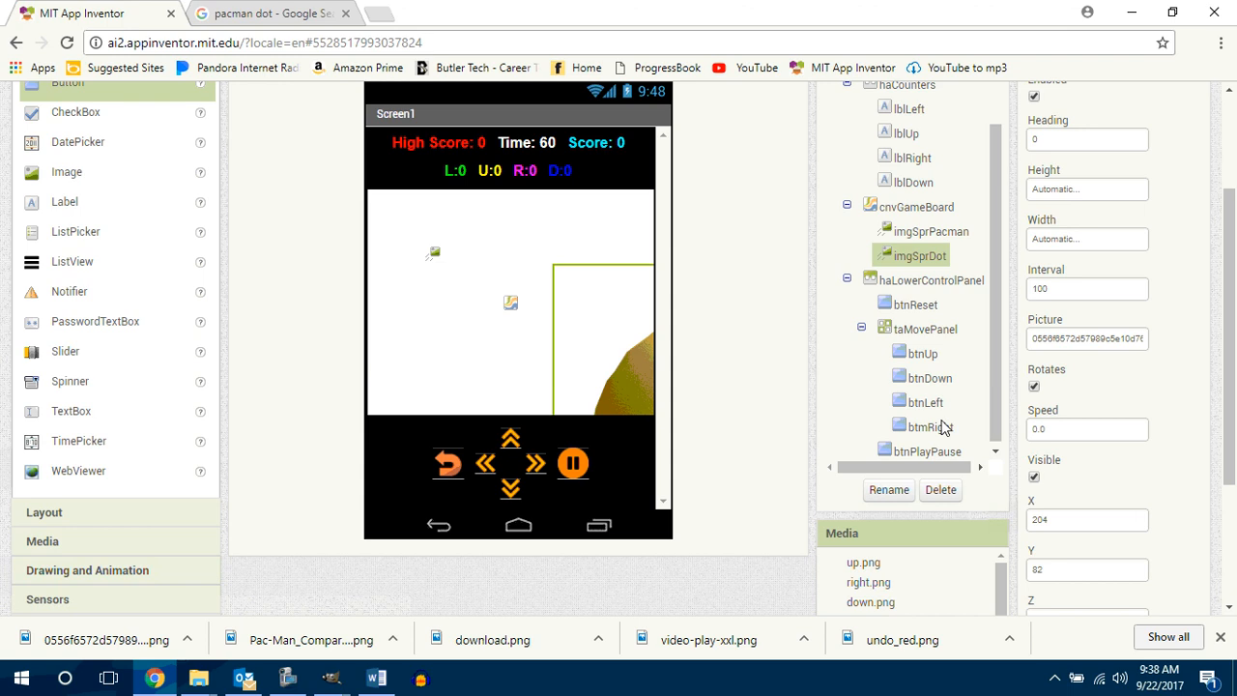
Step: Set imgSprDot's height and width to 24 pixels, and shift imgSprPacman slightly to about X 58, Y 67 on the canvas
click(1069, 197)
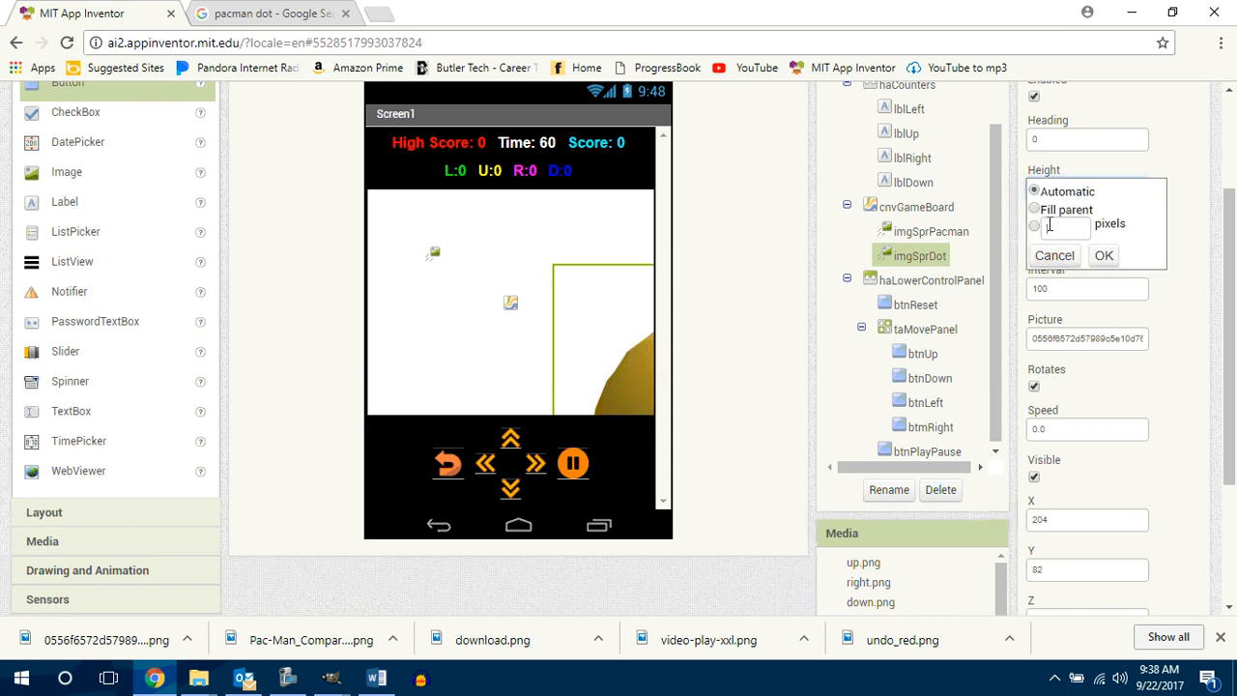
click(1056, 227)
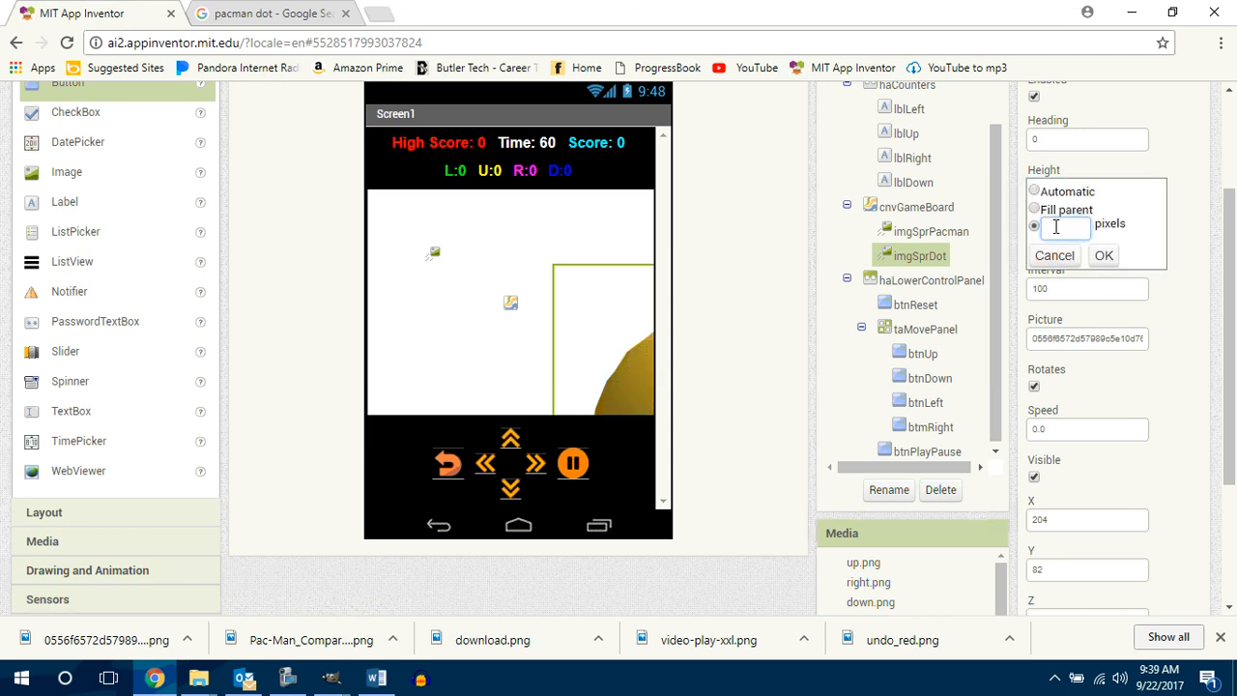
click(1104, 255)
click(1084, 241)
text(24)
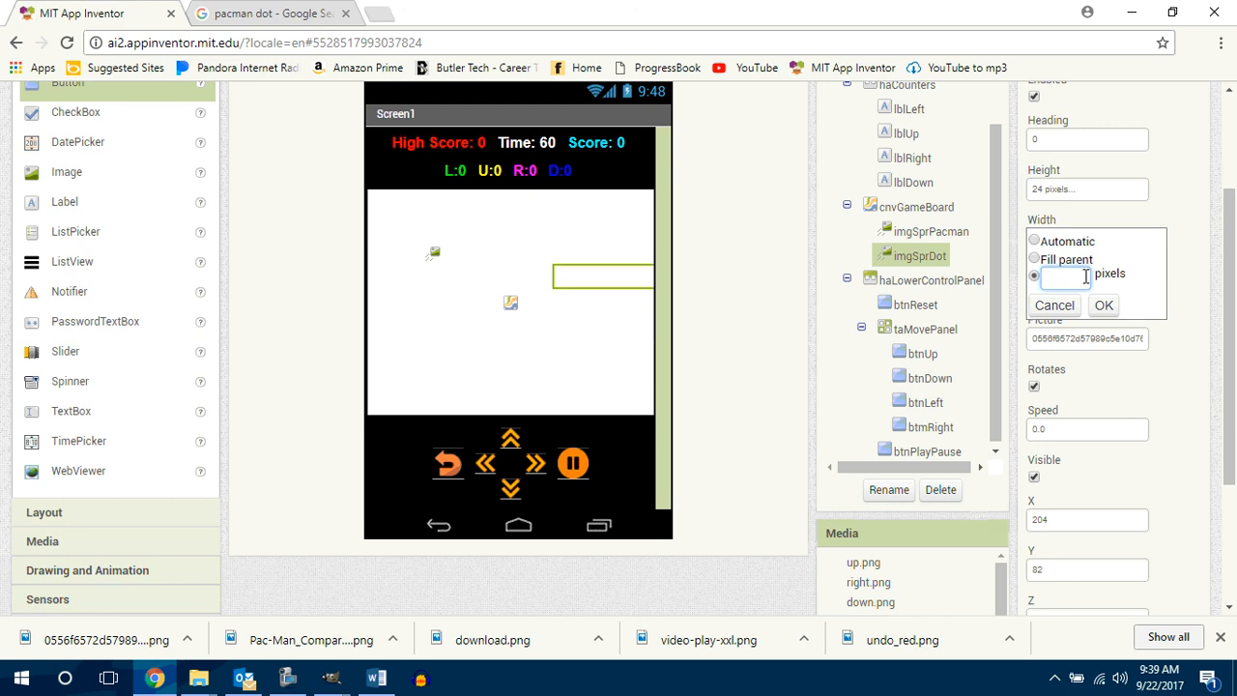
click(1104, 306)
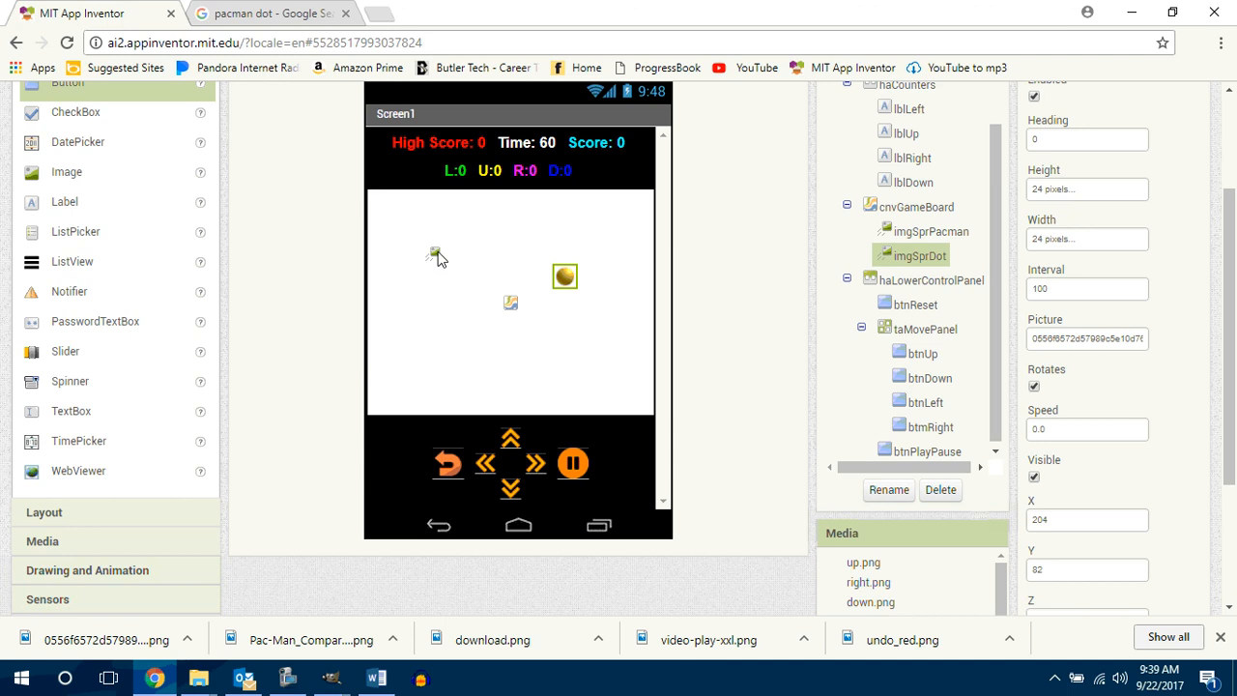
drag(437, 257, 433, 265)
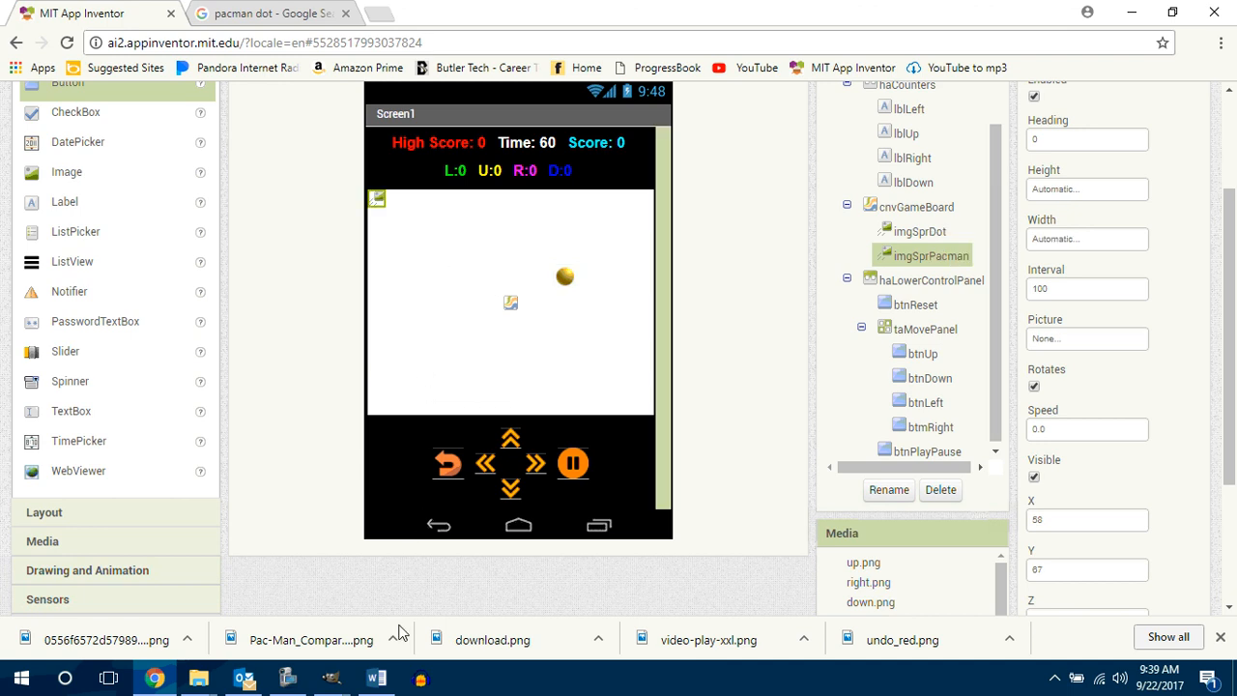
Step: Open Pac-Man_Comparable_Sprite_Sheet from the Count Me In Pacman 1.1.3 folder in GNU Image Manipulation Program and bring up its image window
click(197, 679)
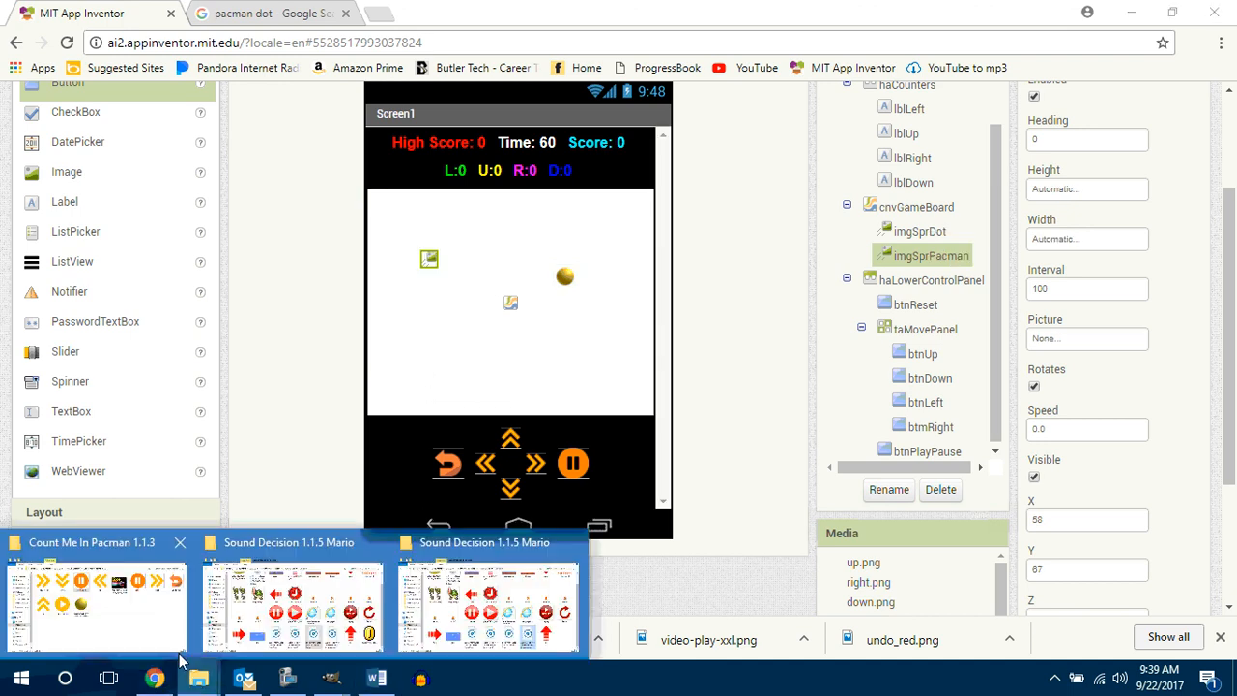
click(148, 627)
drag(708, 232, 731, 214)
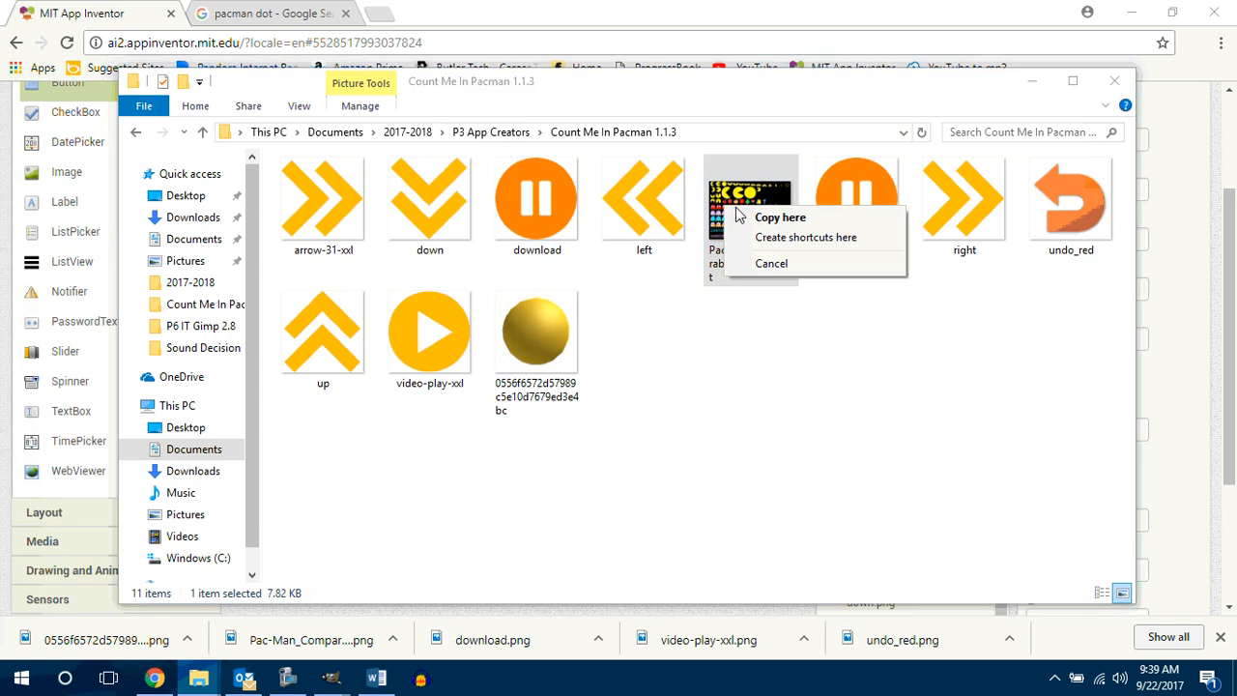
click(771, 263)
right_click(730, 217)
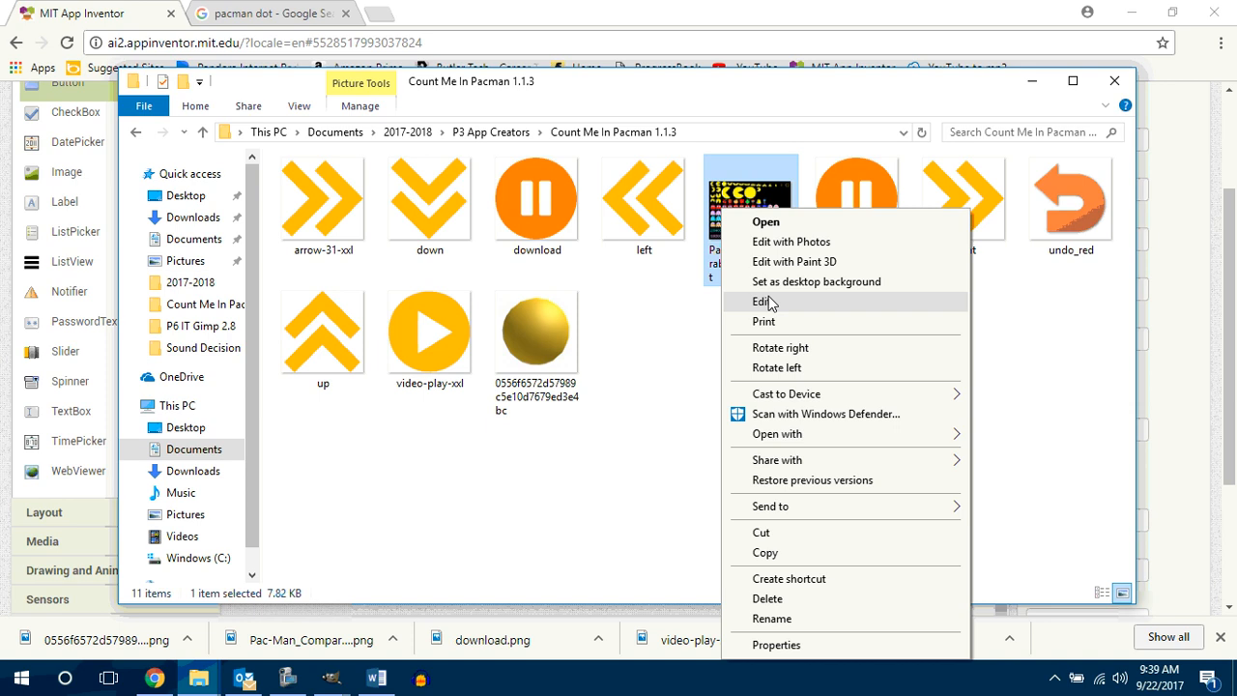
mouse_move(793, 434)
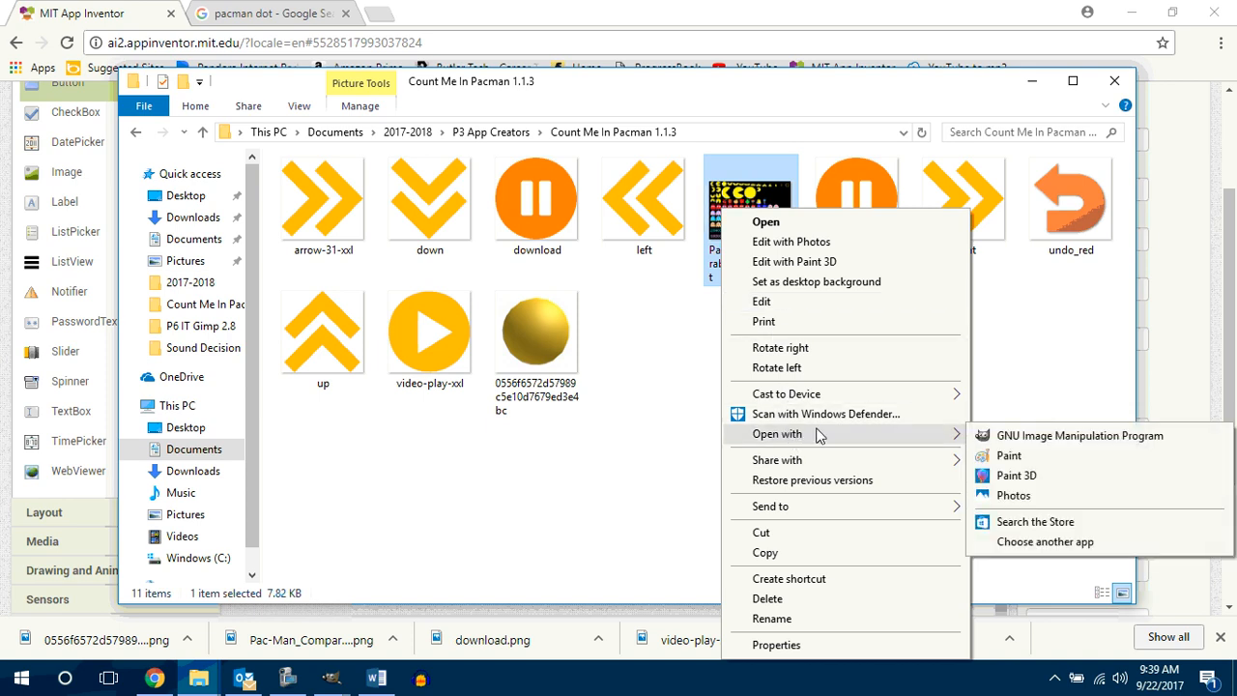
click(1024, 437)
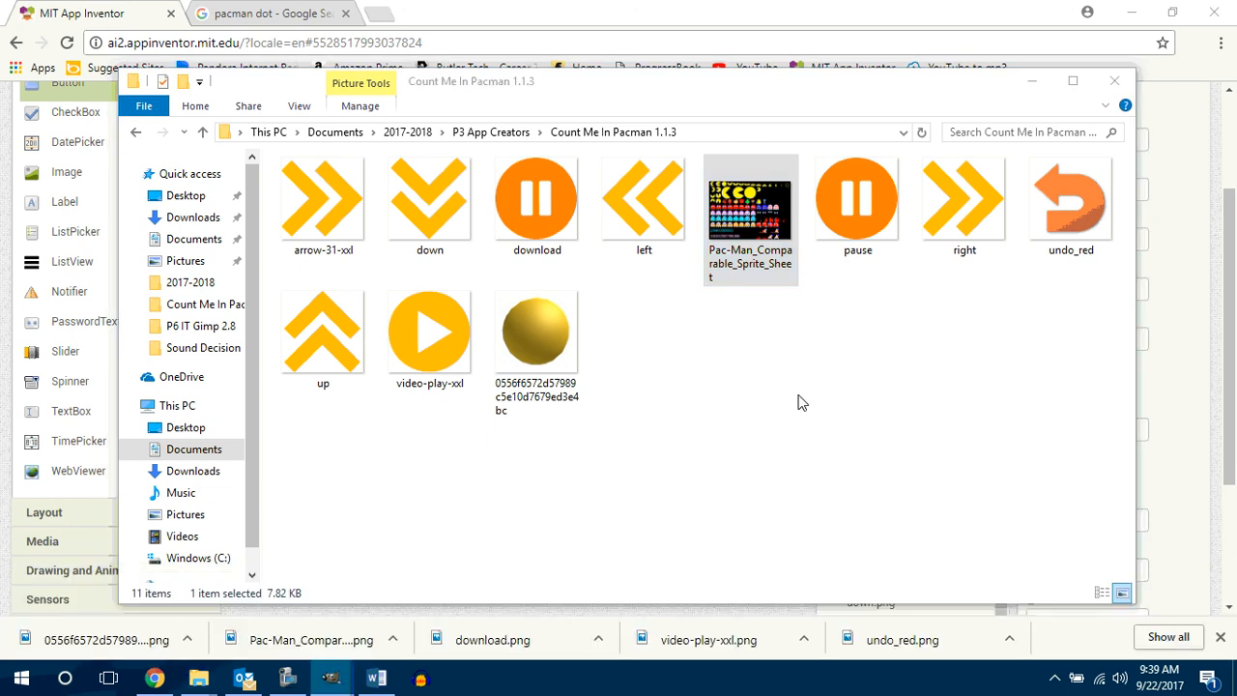
mouse_move(333, 678)
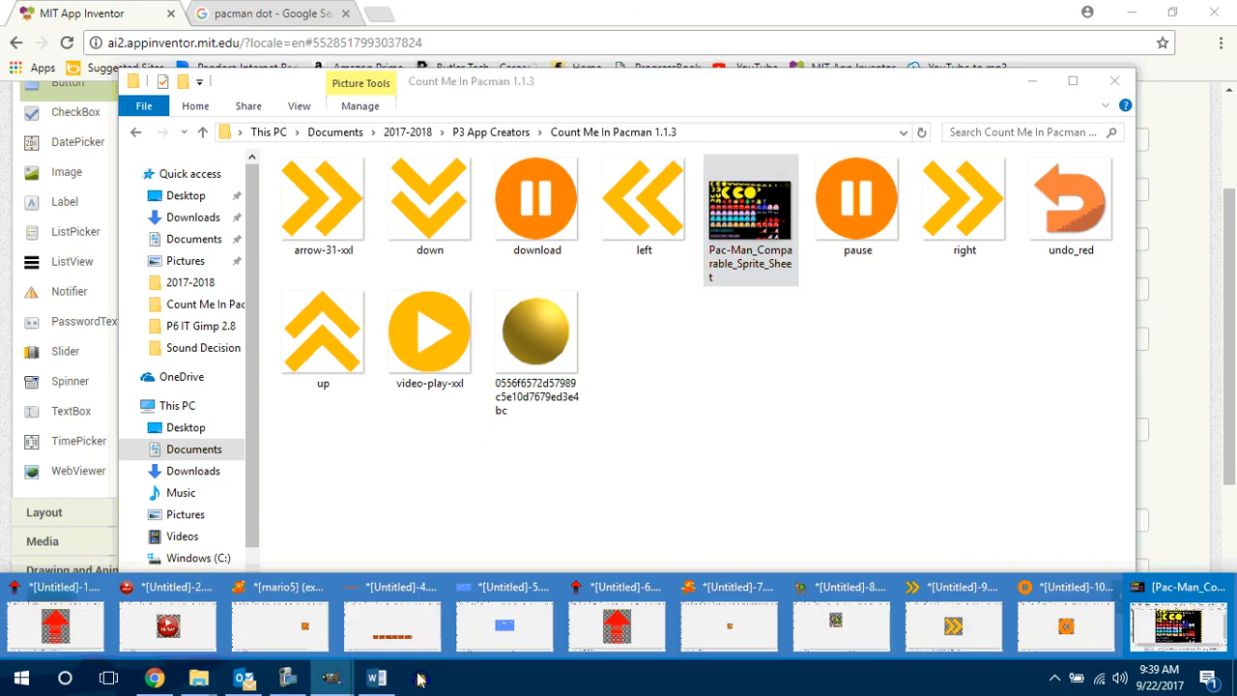
click(1199, 645)
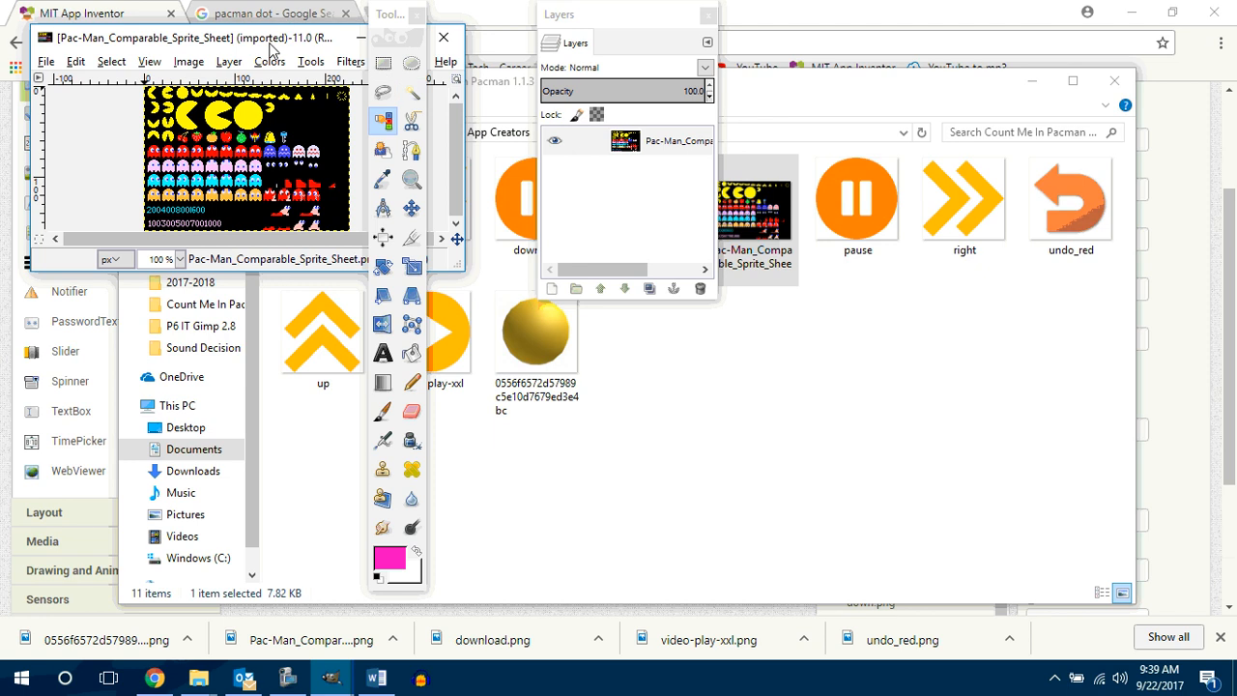
Step: Maximize the sprite sheet's image window, enlarge it to 300 %, and move the Layers and Toolbox windows off the sheet
drag(285, 41, 730, 292)
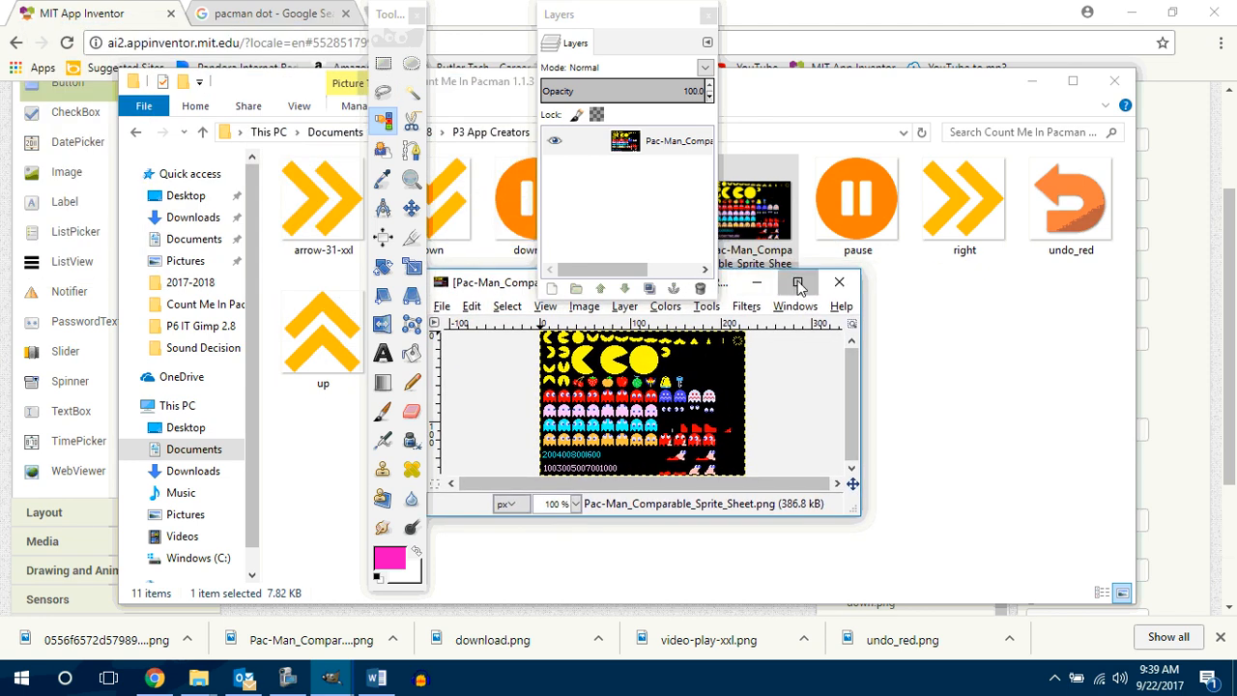
click(800, 281)
drag(609, 21, 1043, 14)
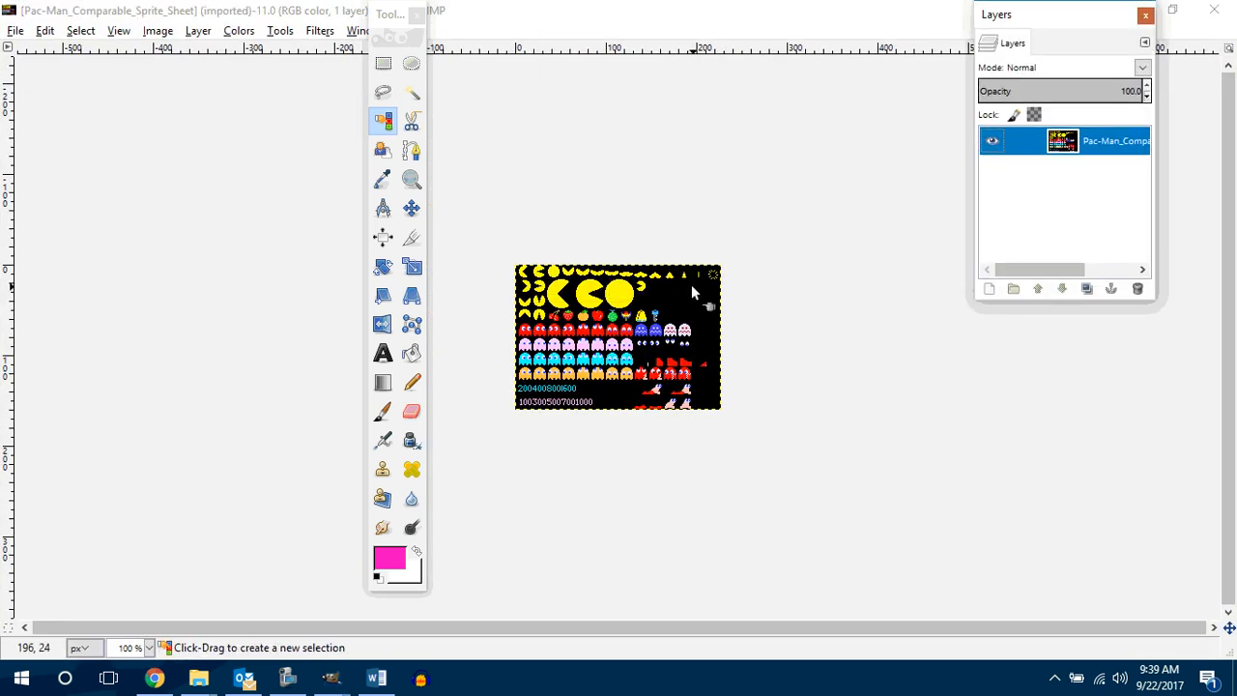
scroll(803, 174, up, 3)
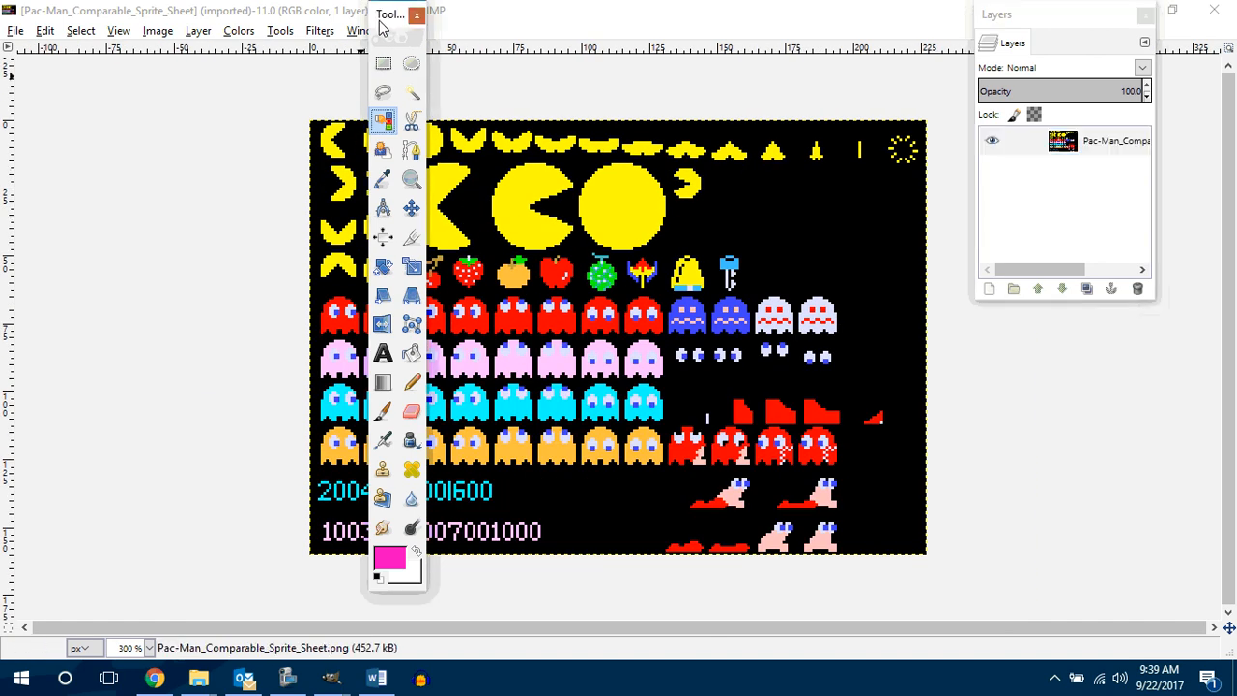
drag(391, 16, 252, 28)
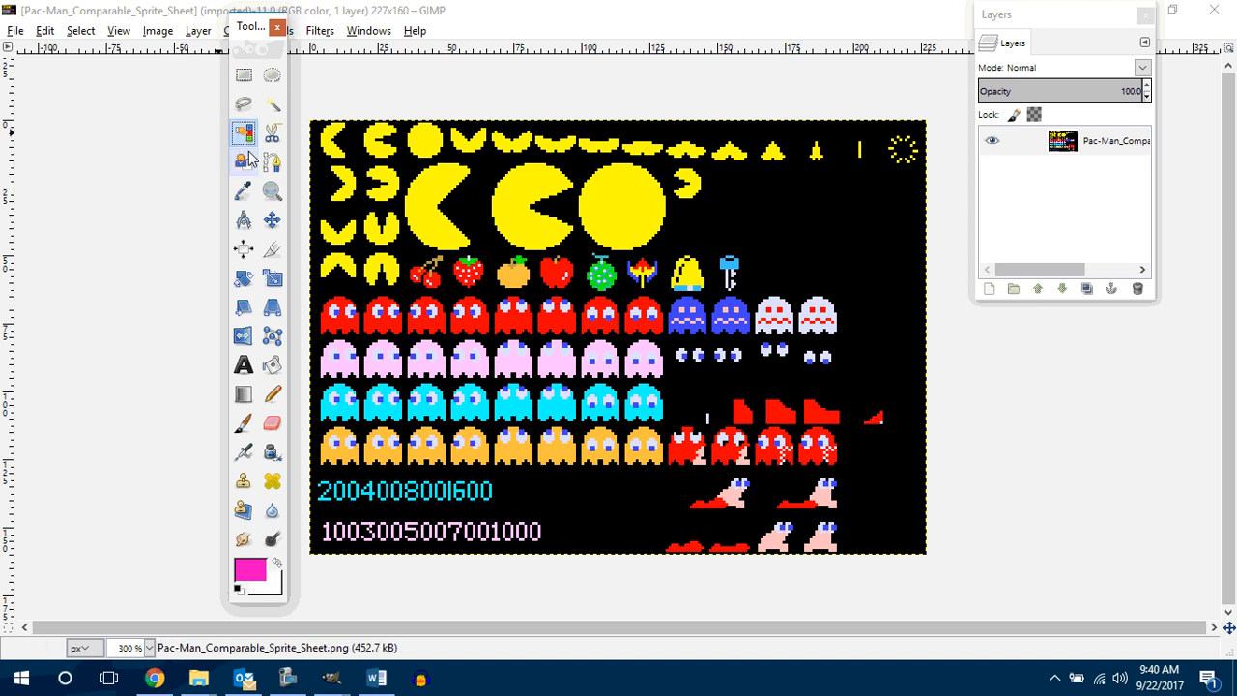
Step: Crop the sprite sheet to the large full yellow circle, about 34 × 34 pixels
click(273, 250)
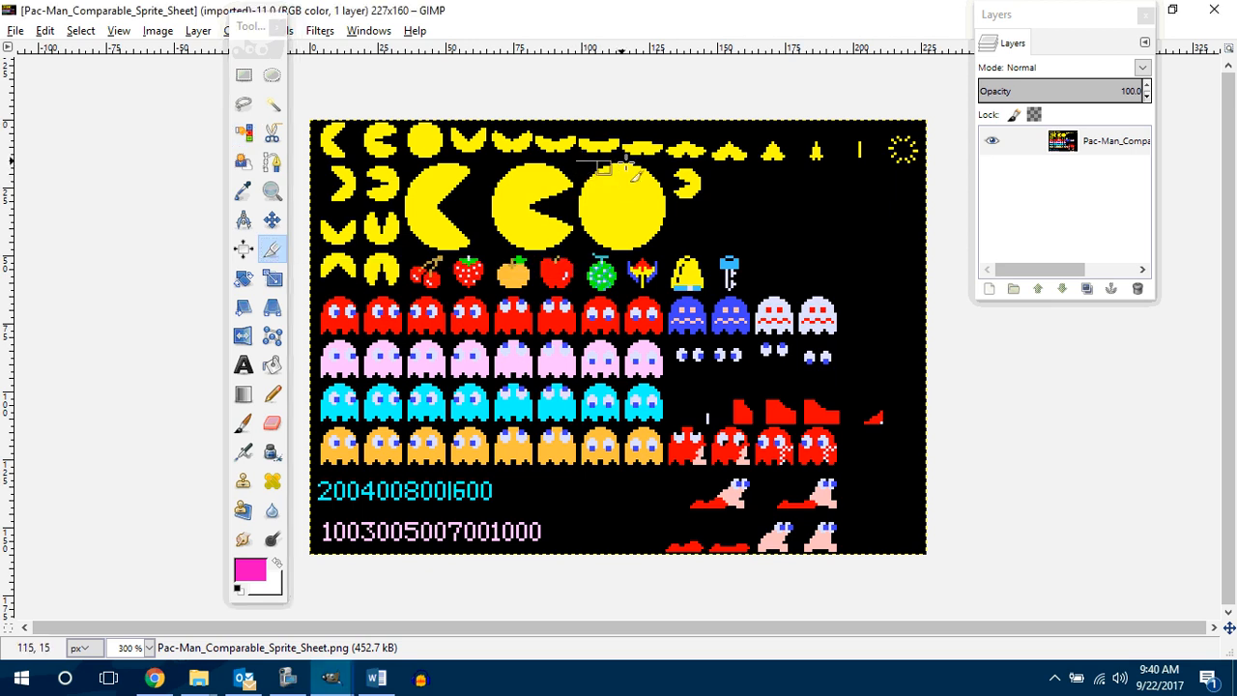
drag(575, 162, 670, 257)
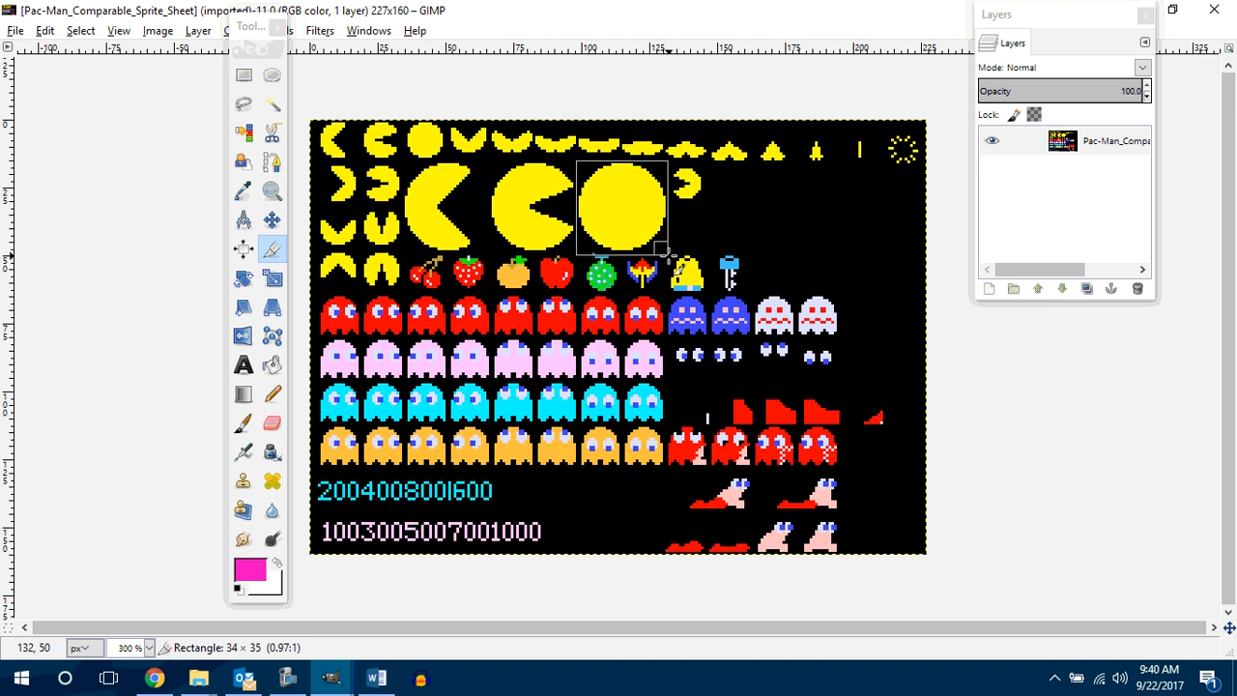
drag(668, 253, 670, 254)
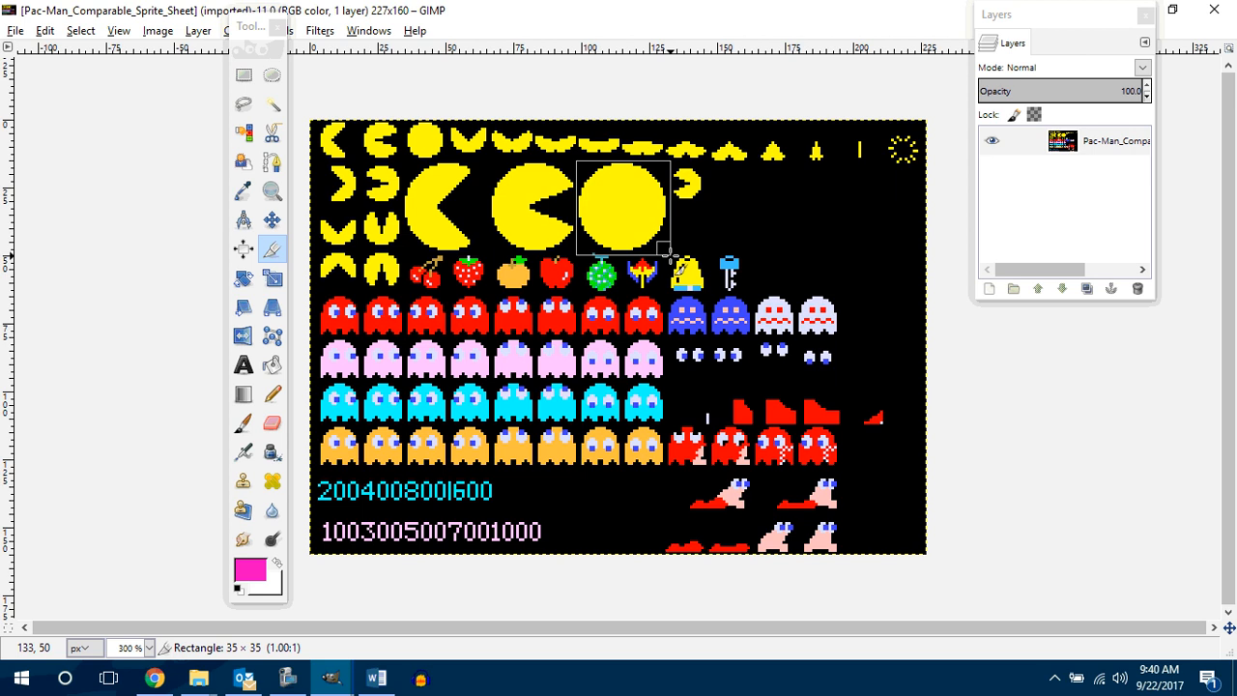
drag(668, 253, 667, 252)
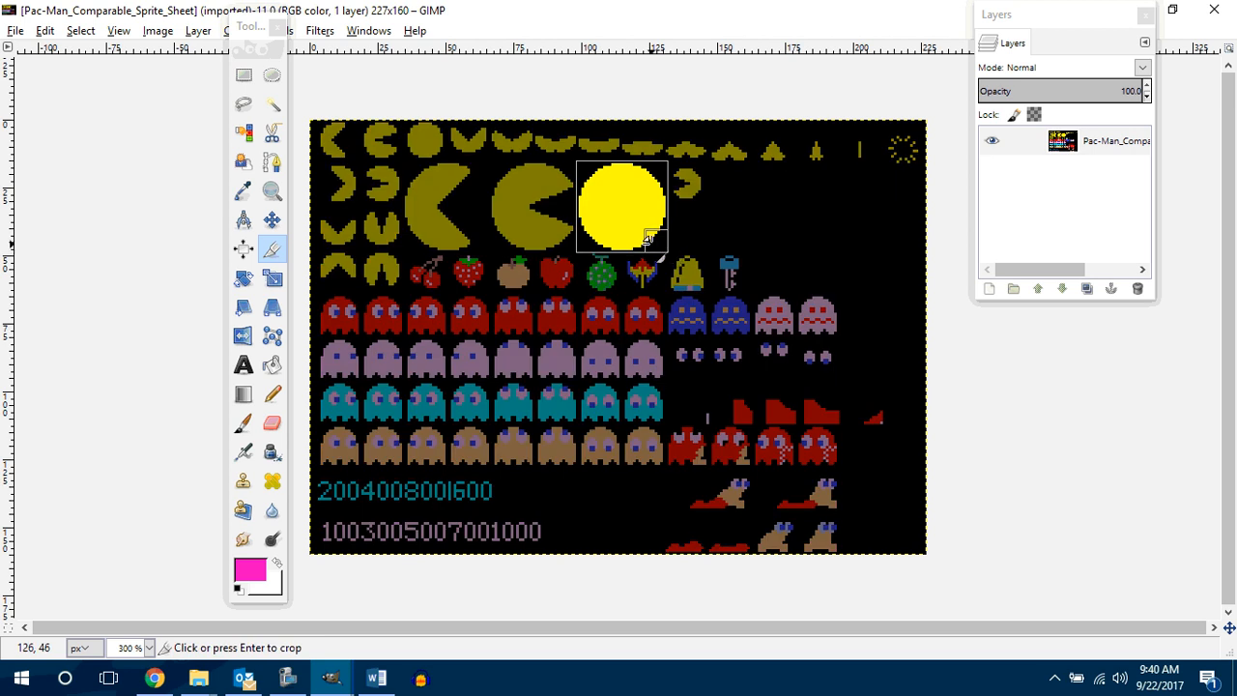
click(643, 230)
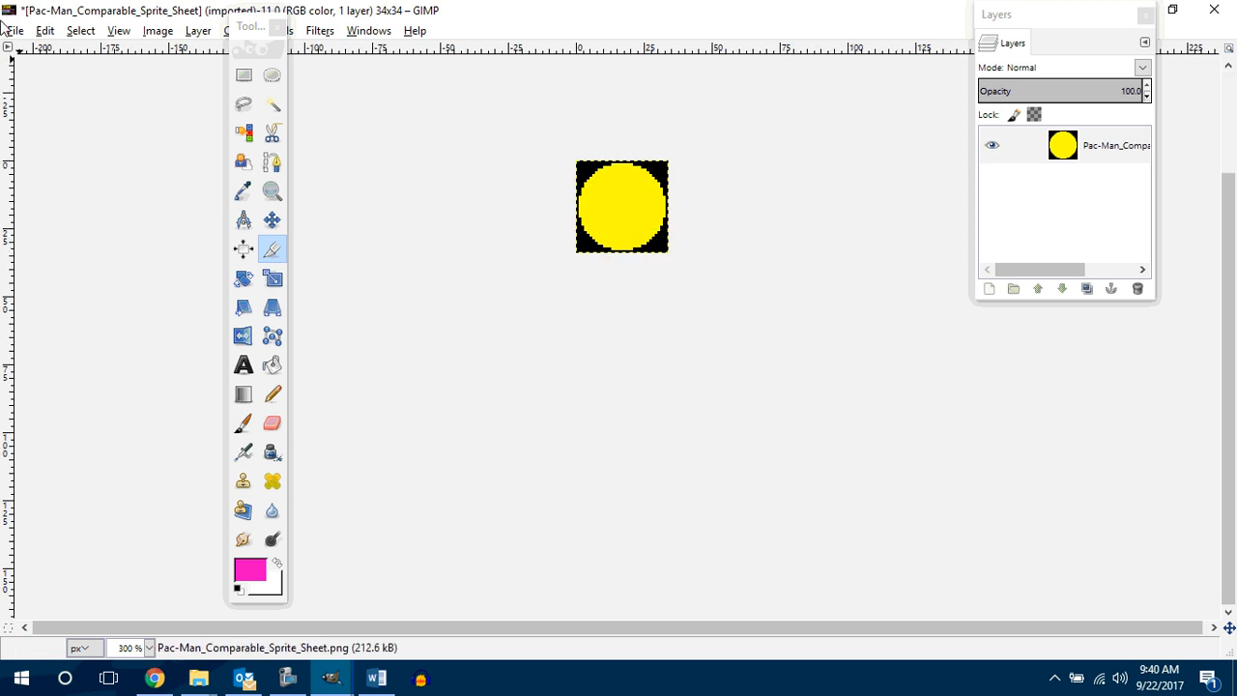
Step: Export the black-cornered circle as pacman0.png in the Count Me In Pacman 1.1.3 folder, and undo the crop
click(16, 31)
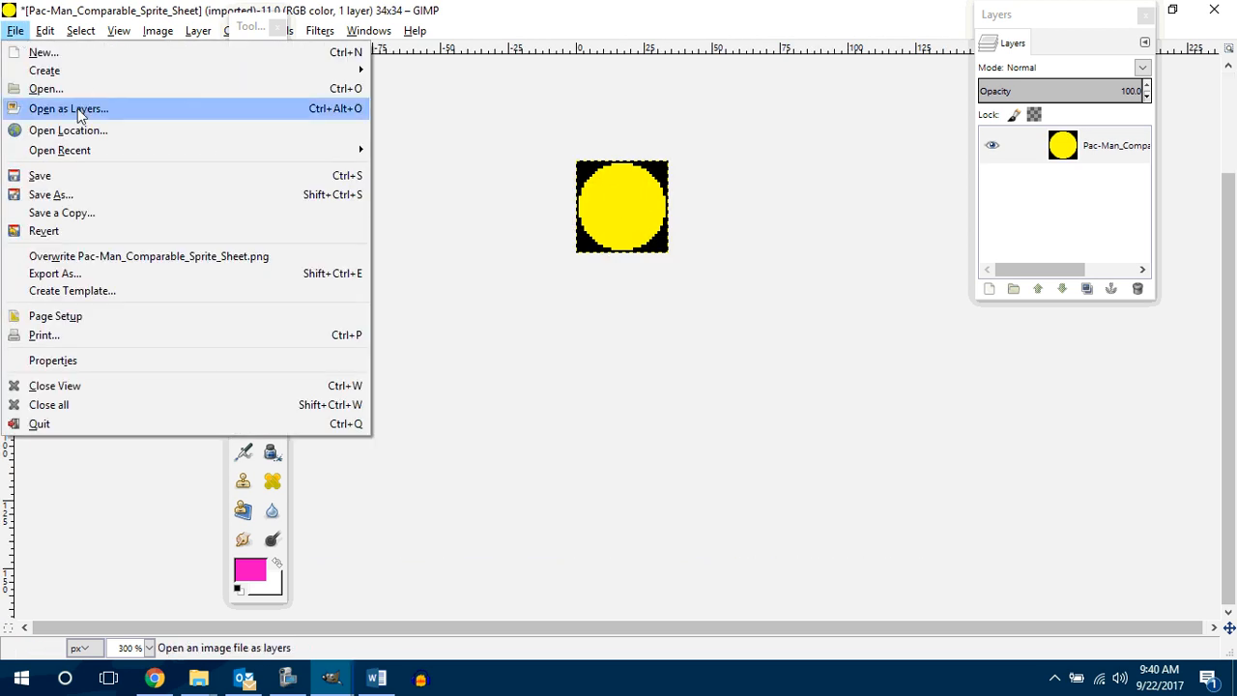
click(70, 274)
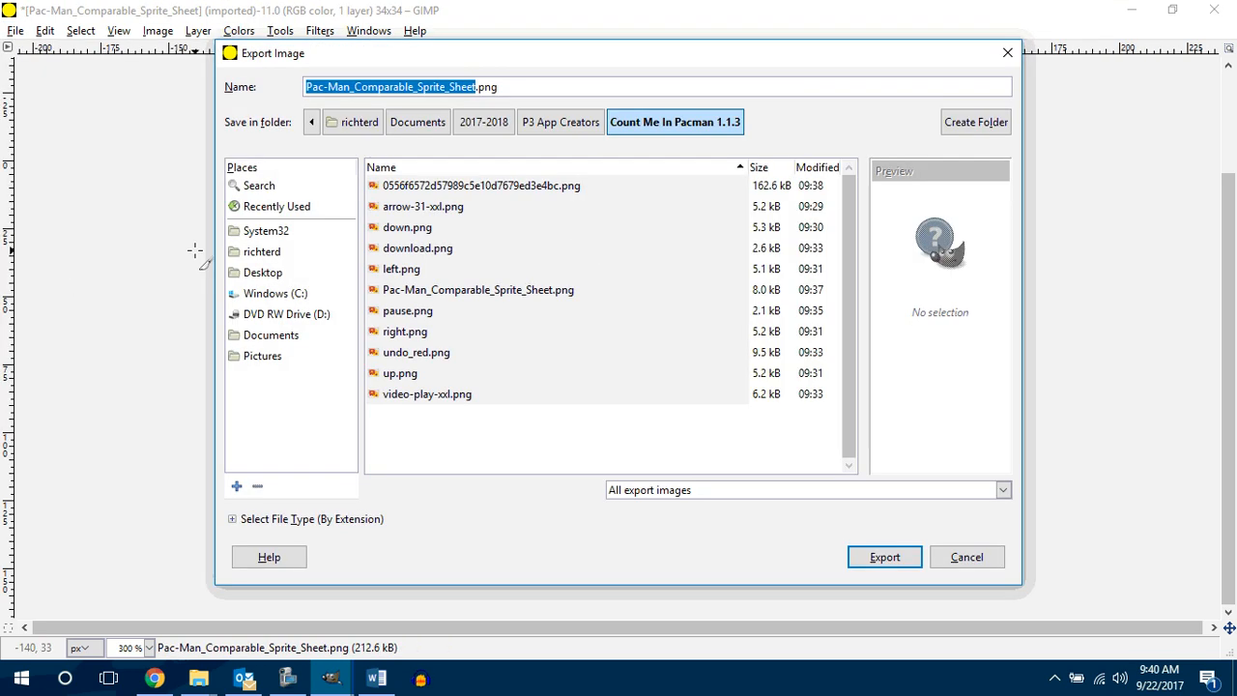
text(pacman)
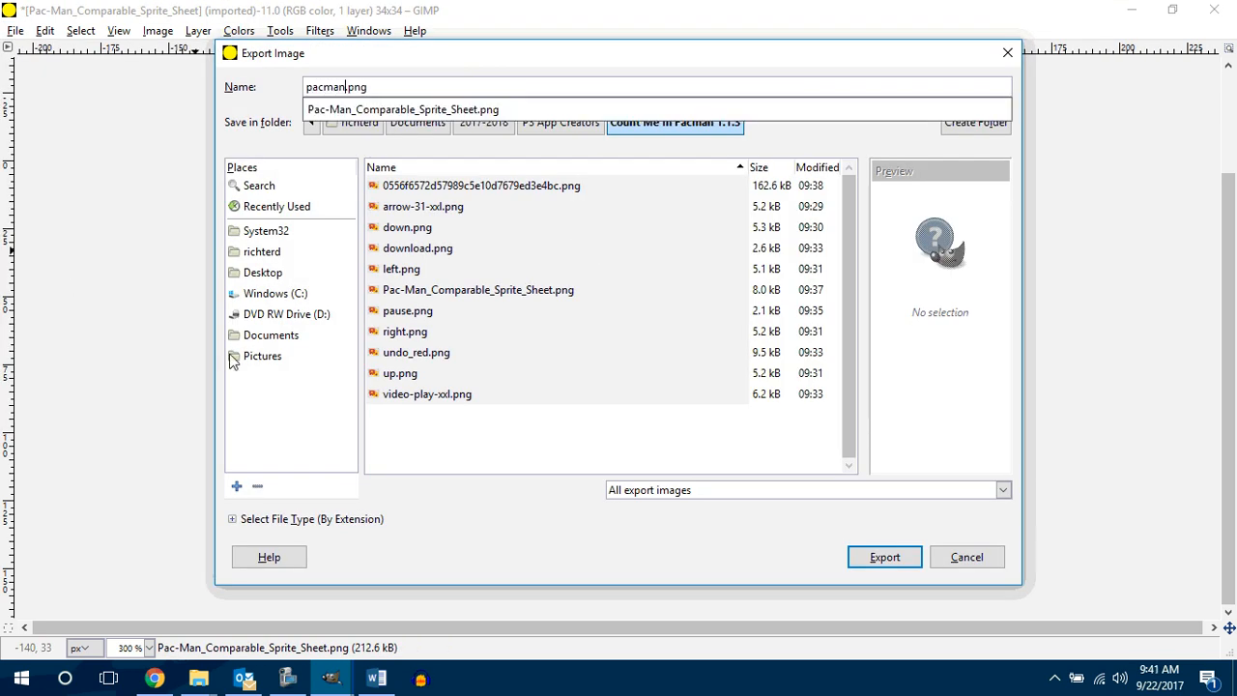
text(0)
click(896, 566)
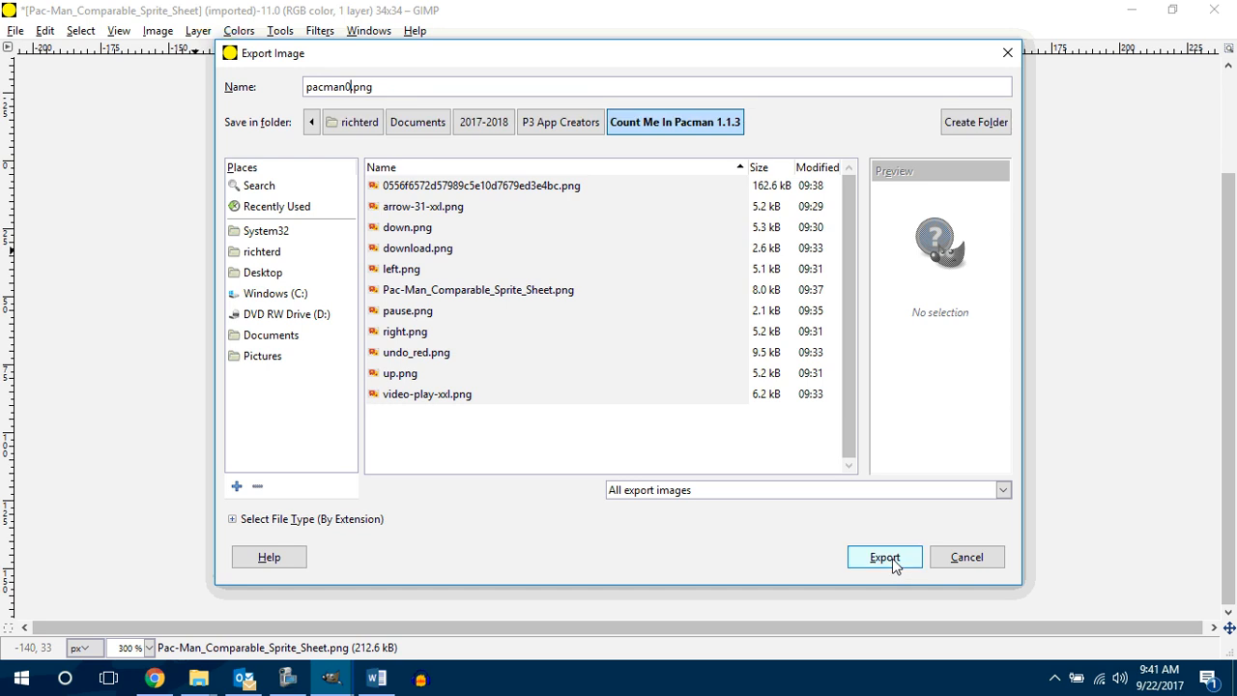
click(892, 565)
click(638, 512)
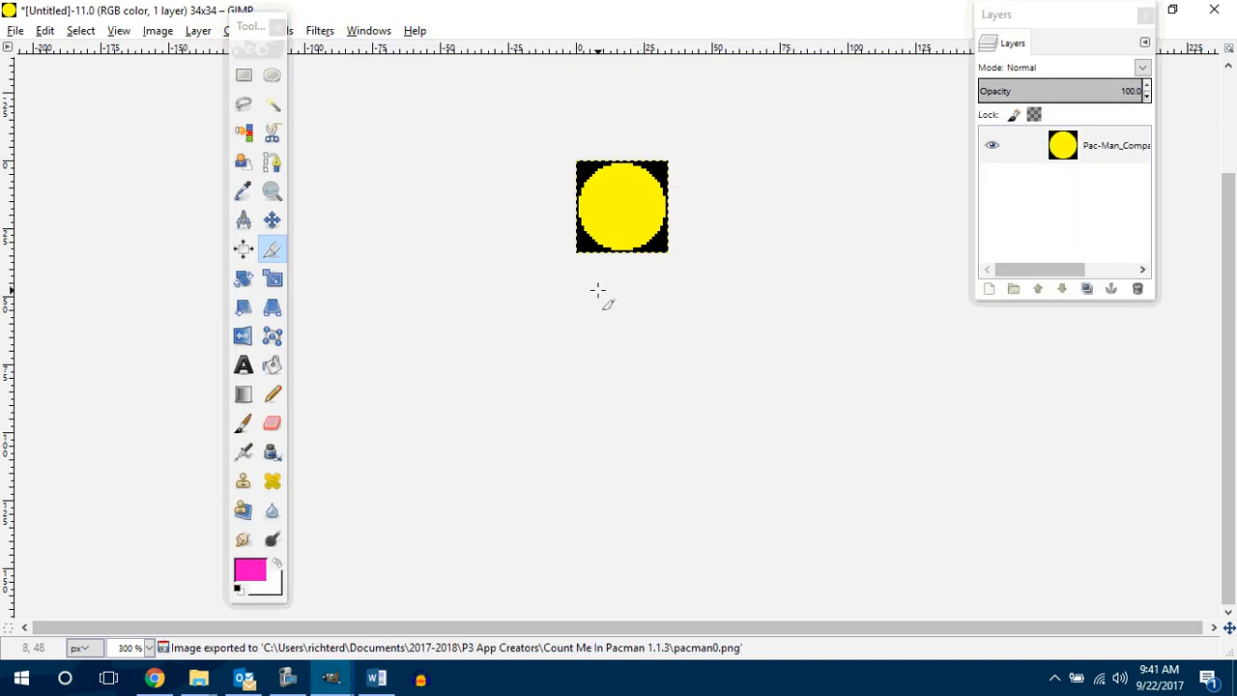
key(ctrl+z)
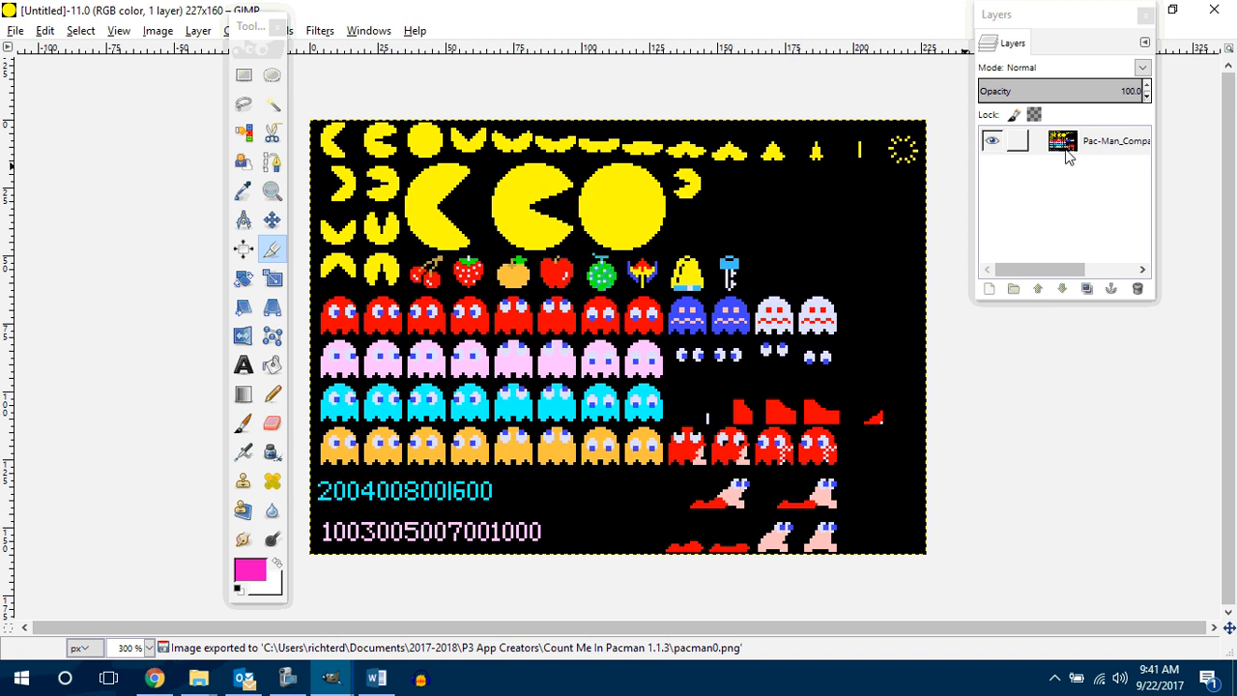
Step: Select all of the sprite sheet's black background by color and delete it to transparency
right_click(1082, 155)
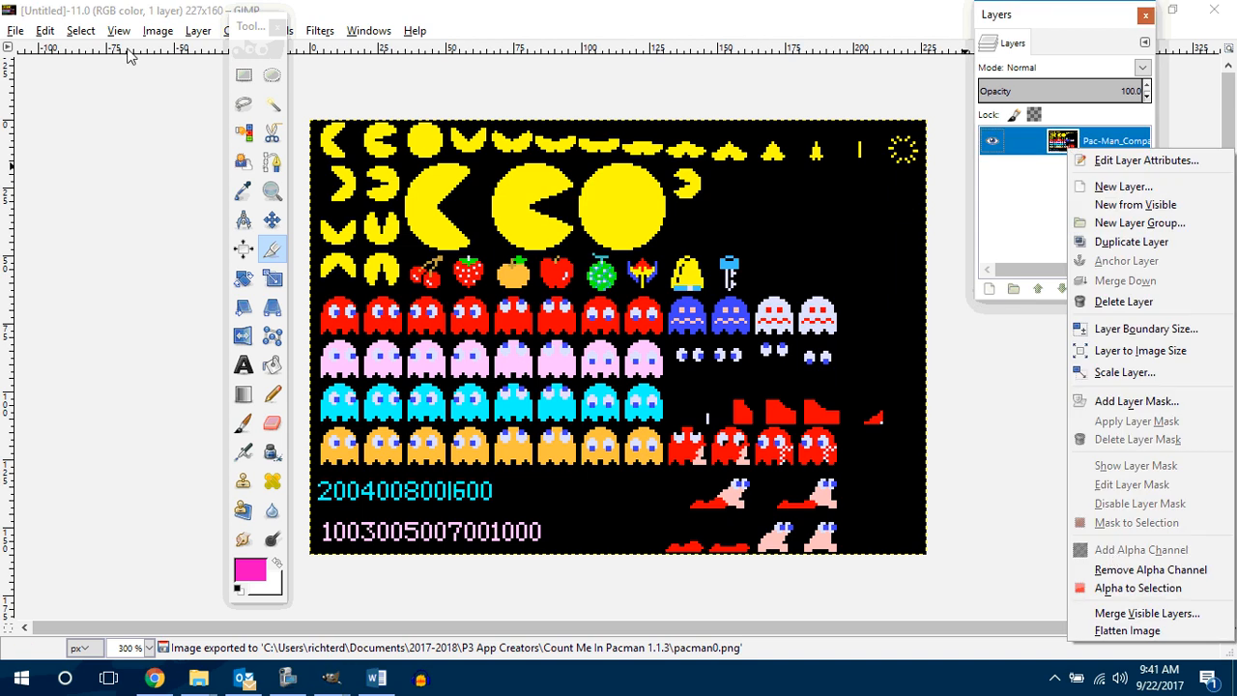
click(249, 132)
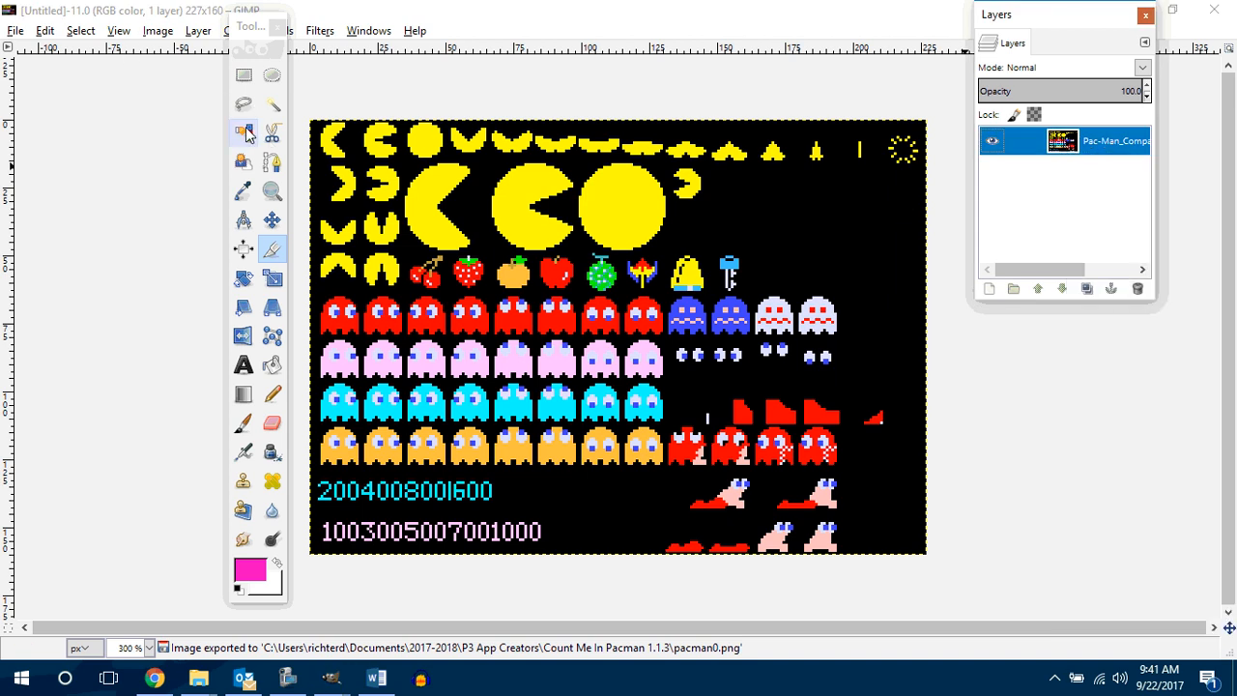
click(807, 238)
click(244, 132)
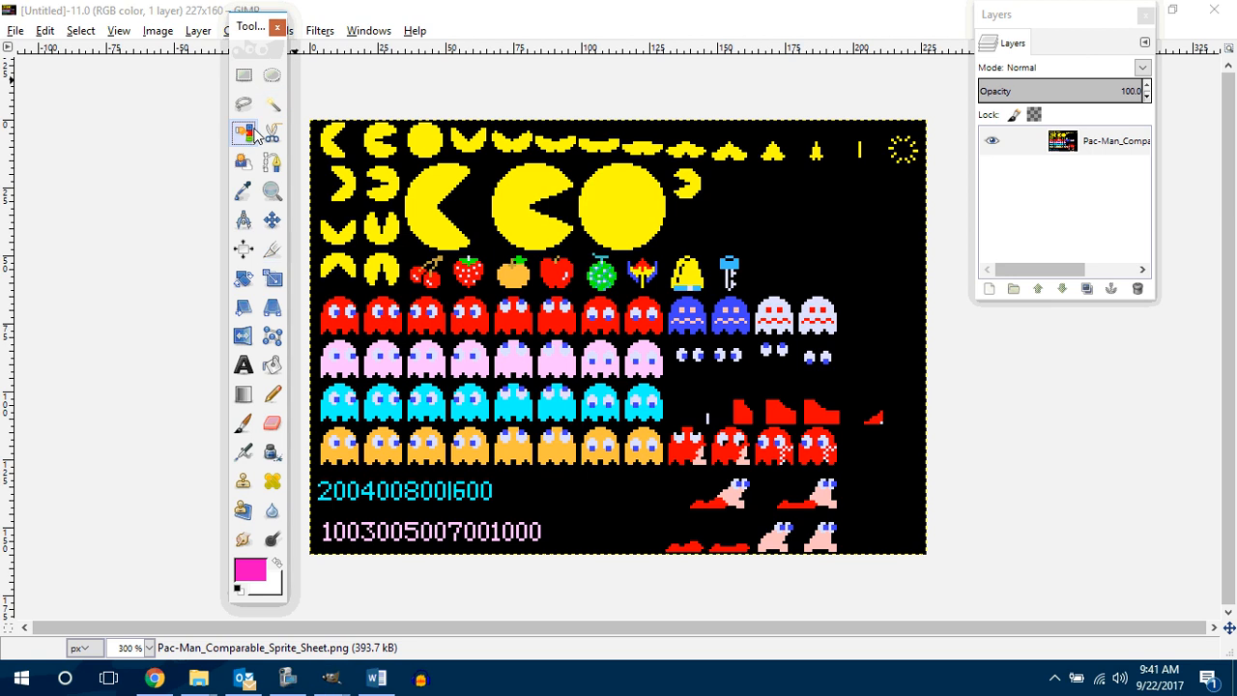
click(803, 226)
key(Delete)
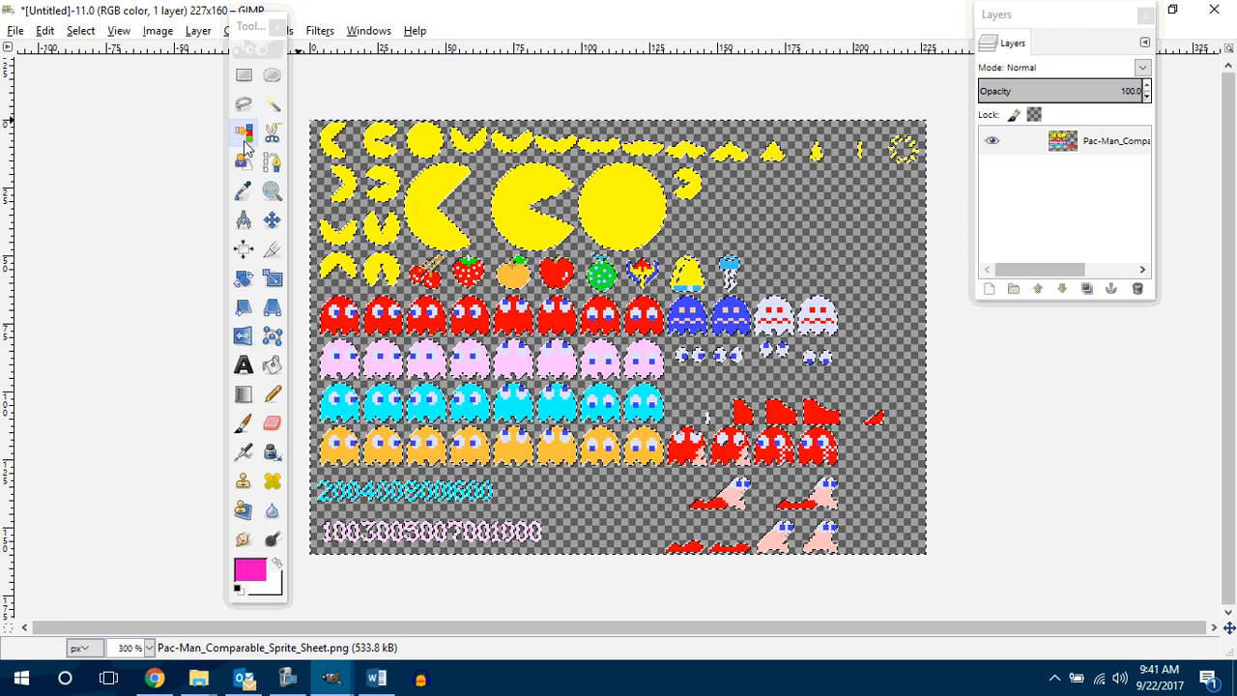
Step: Crop the transparent sprite sheet to the large full yellow circle, about 34 × 36 pixels
click(272, 252)
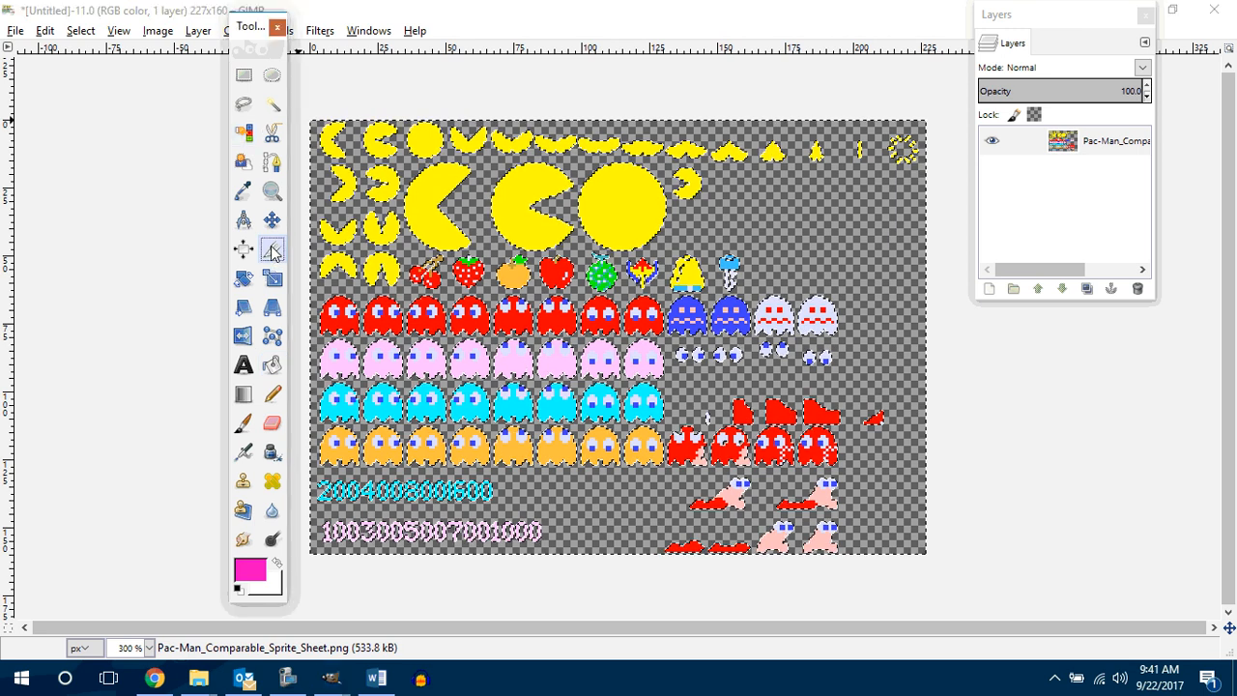
drag(578, 159, 667, 256)
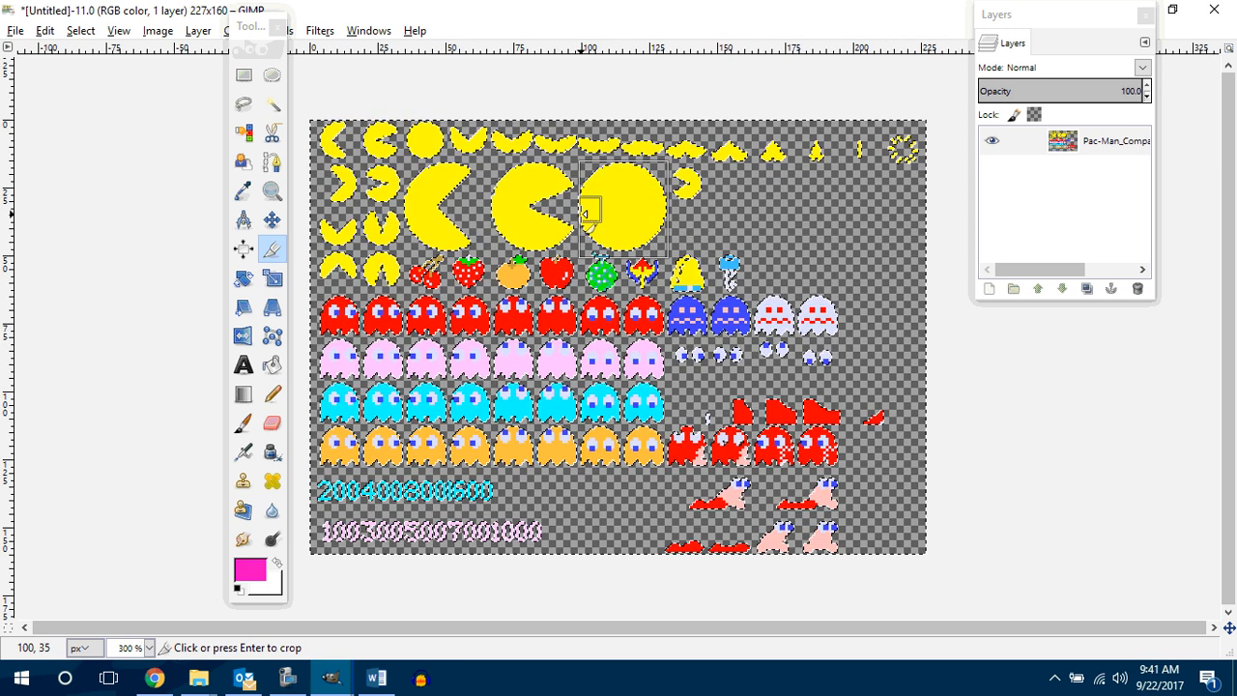
click(587, 213)
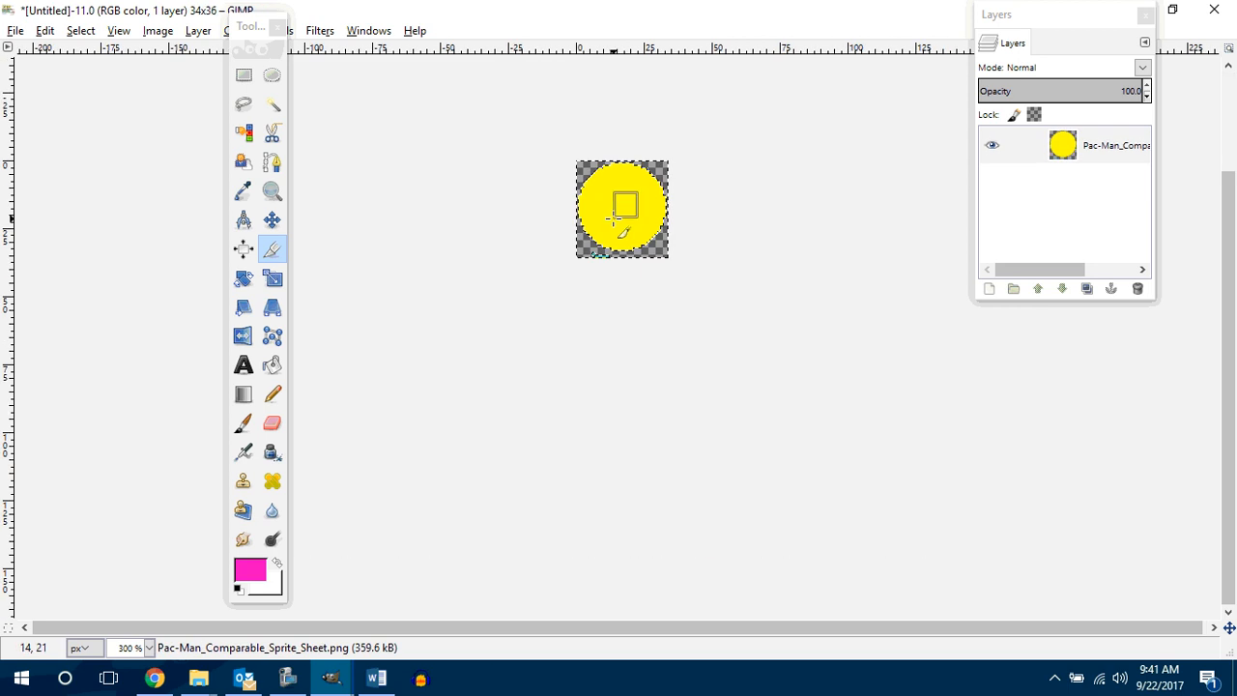
click(619, 213)
Step: Export the transparent circle as pacman0.png with the default PNG options, replacing the existing file
click(13, 31)
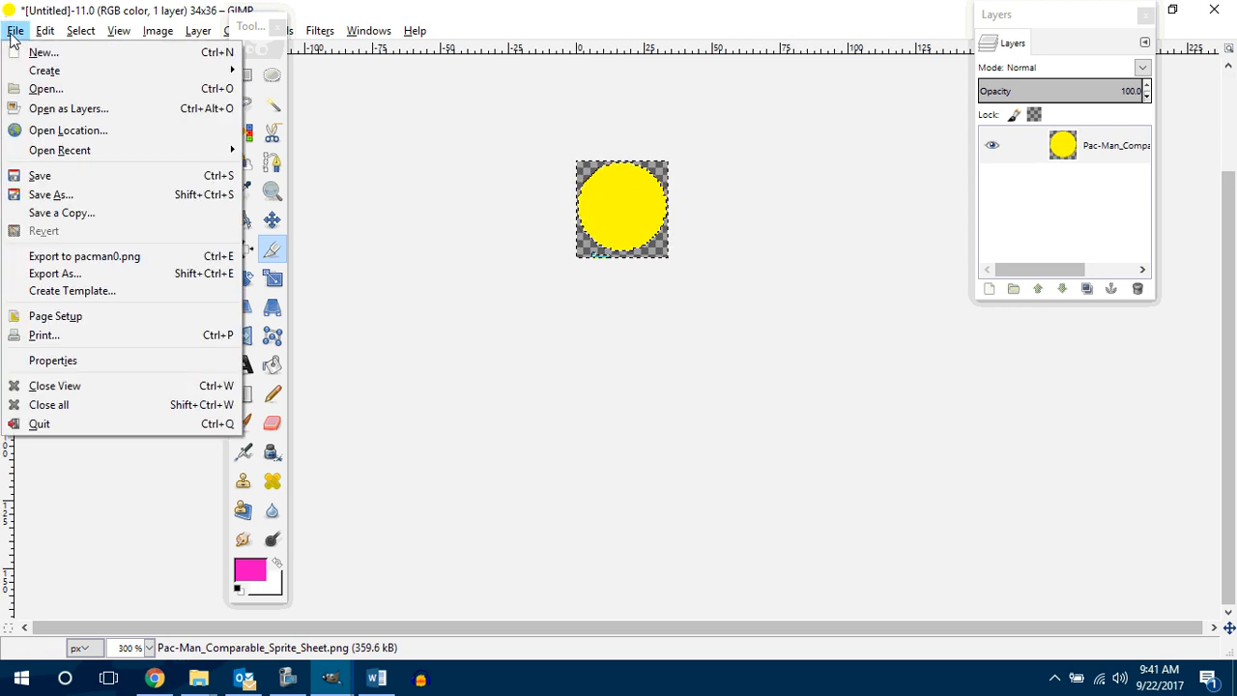
click(78, 273)
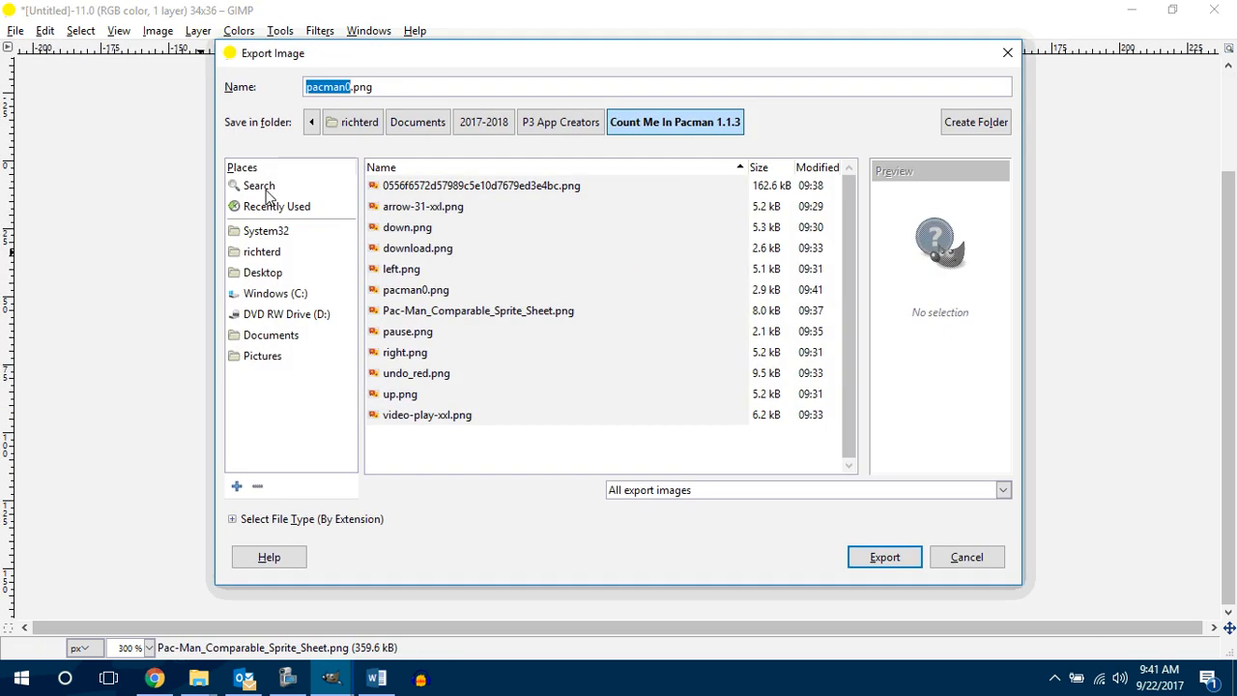
click(870, 557)
click(654, 397)
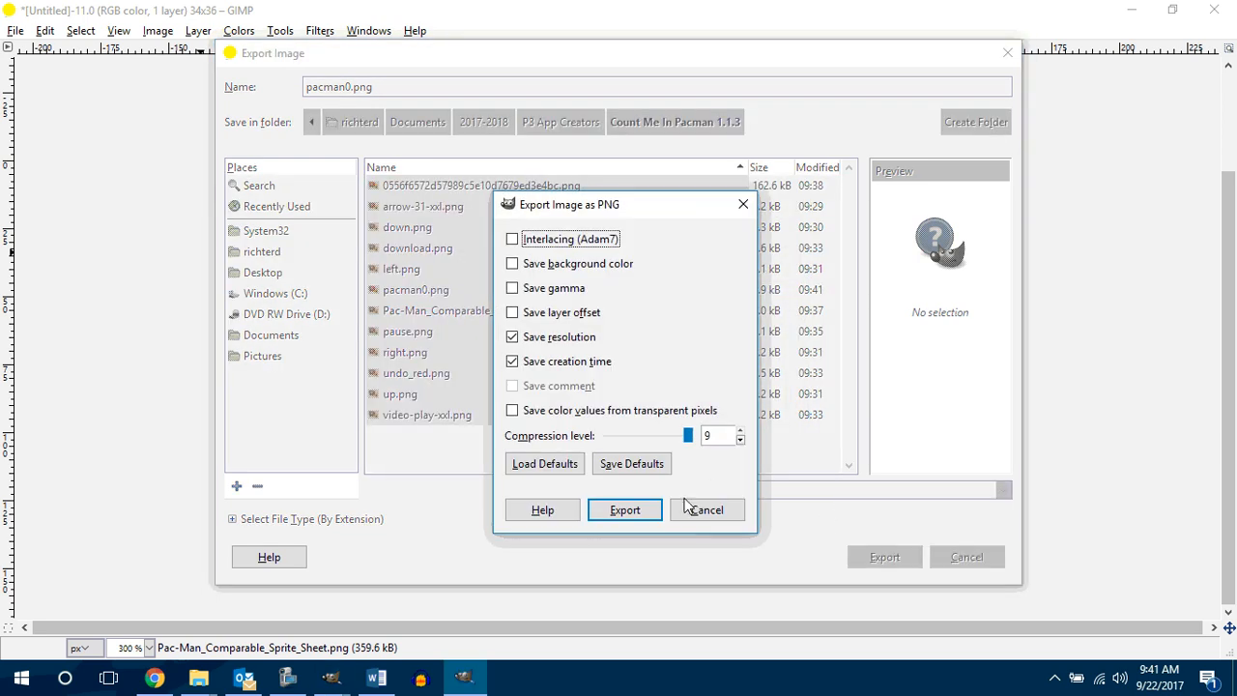
click(625, 507)
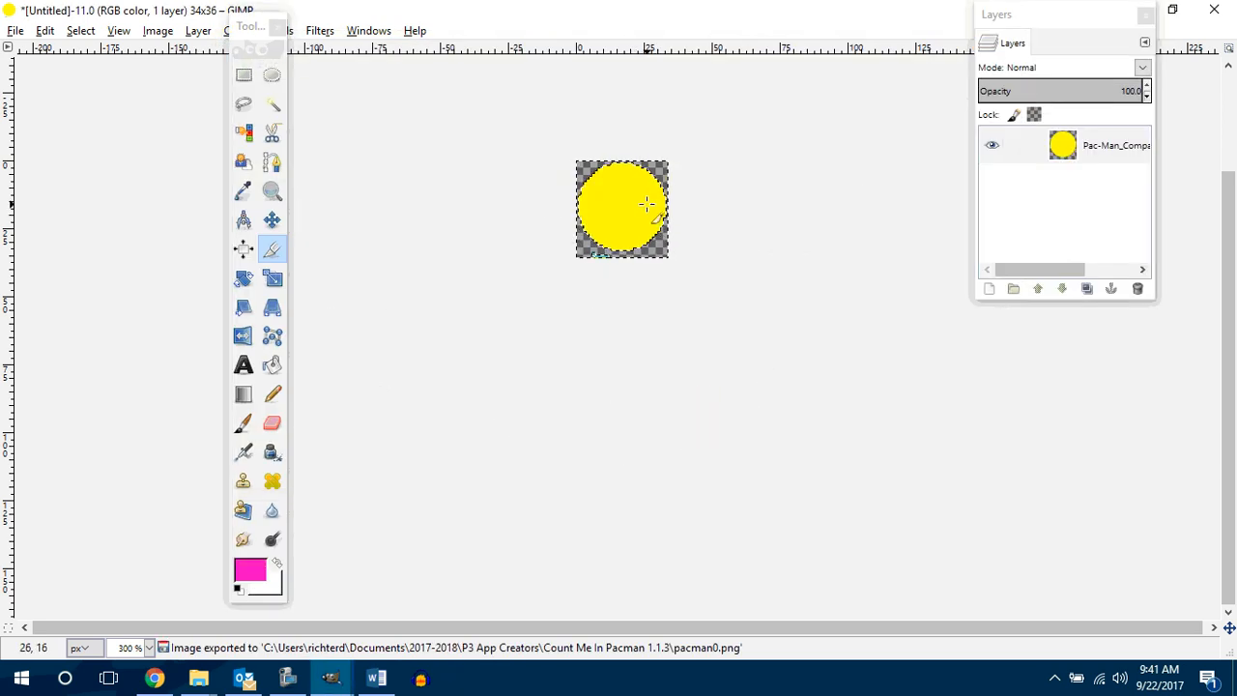
Step: Undo the circle's crop and crop the sheet to the large Pacman with the slightly open mouth, about 33 × 35 pixels
key(ctrl+z)
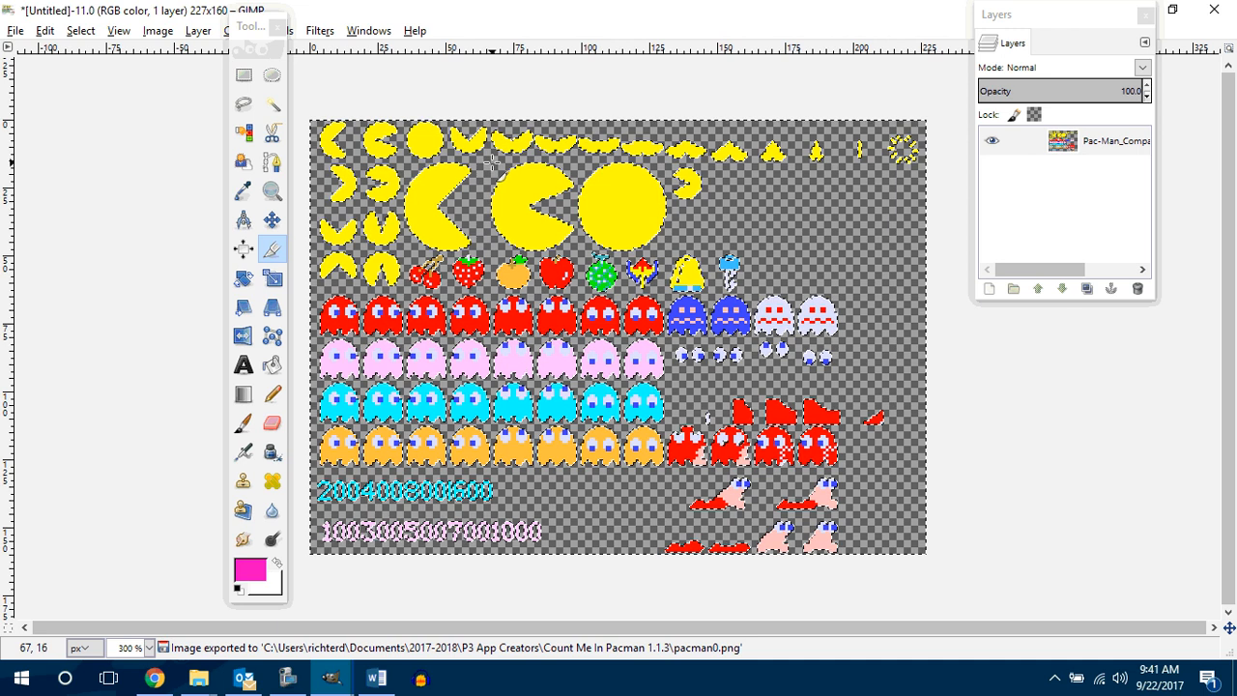
drag(575, 237, 577, 254)
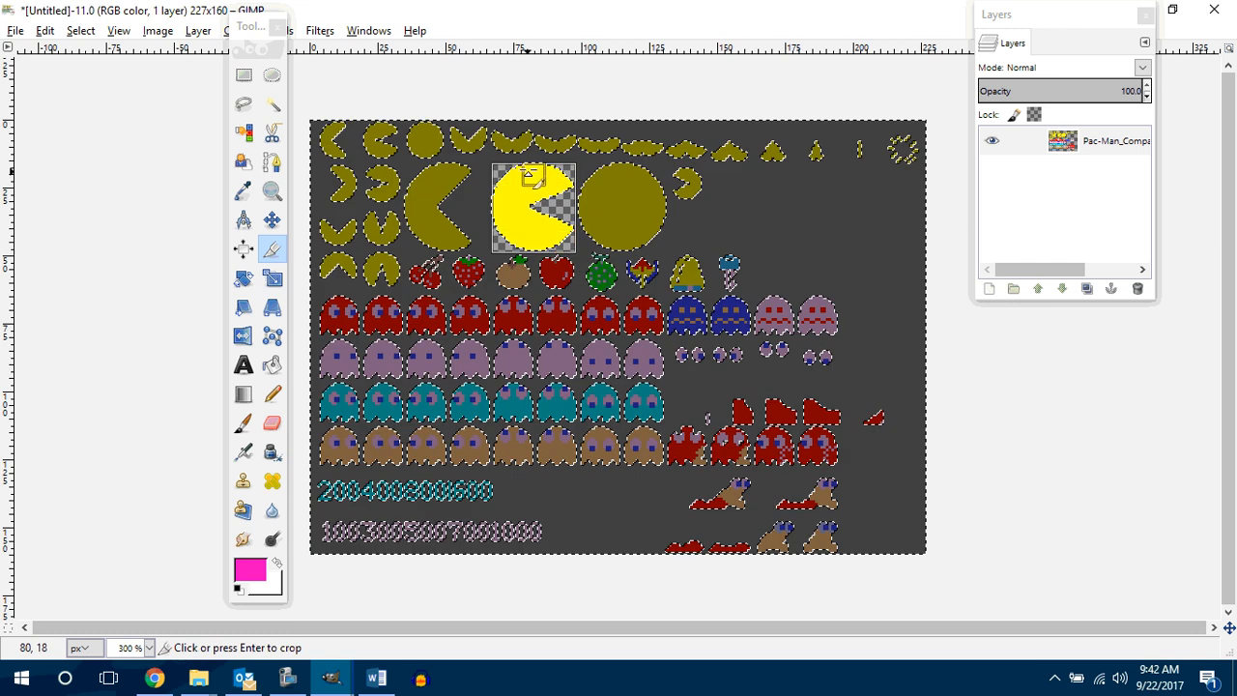
drag(533, 172, 497, 206)
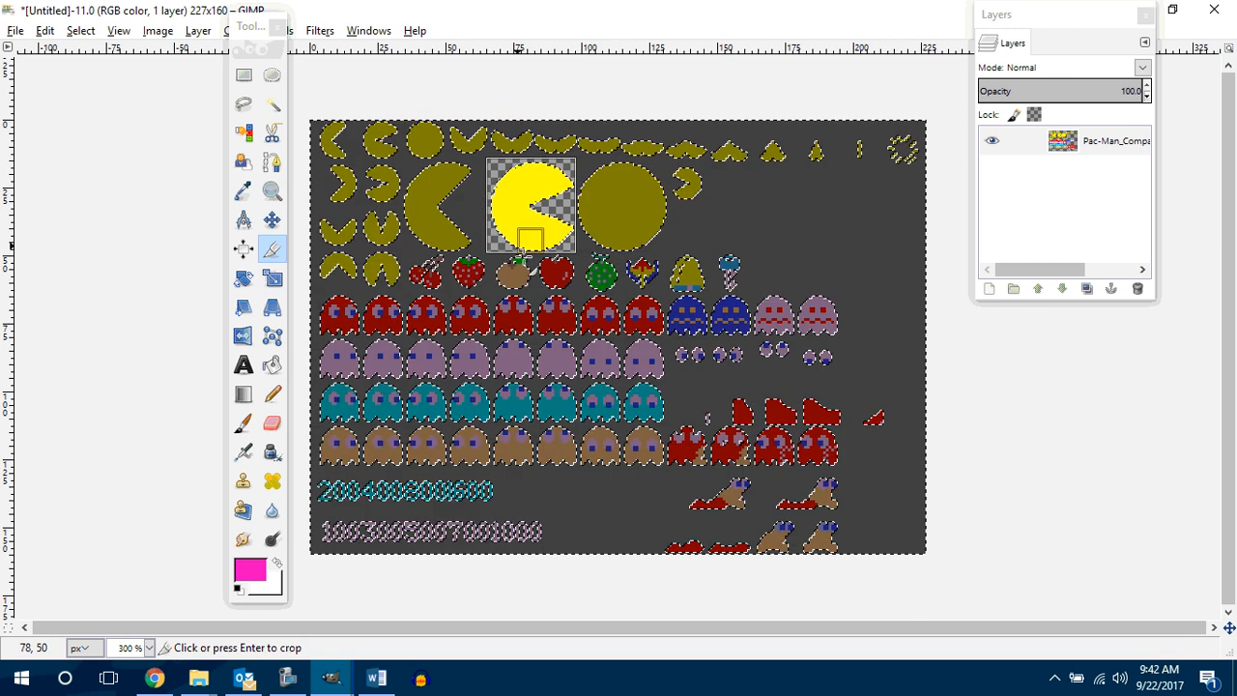
key(Return)
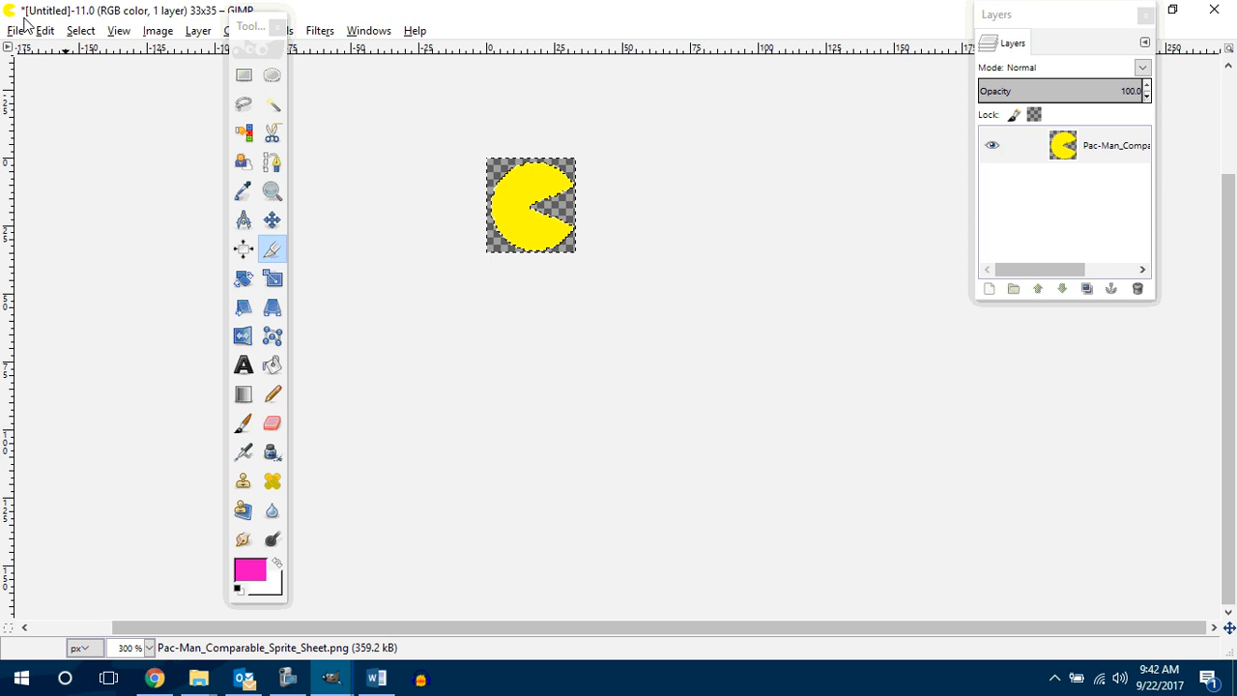
Step: Export the slightly open-mouthed Pacman as pacman1.png with the default PNG options
click(15, 30)
click(81, 277)
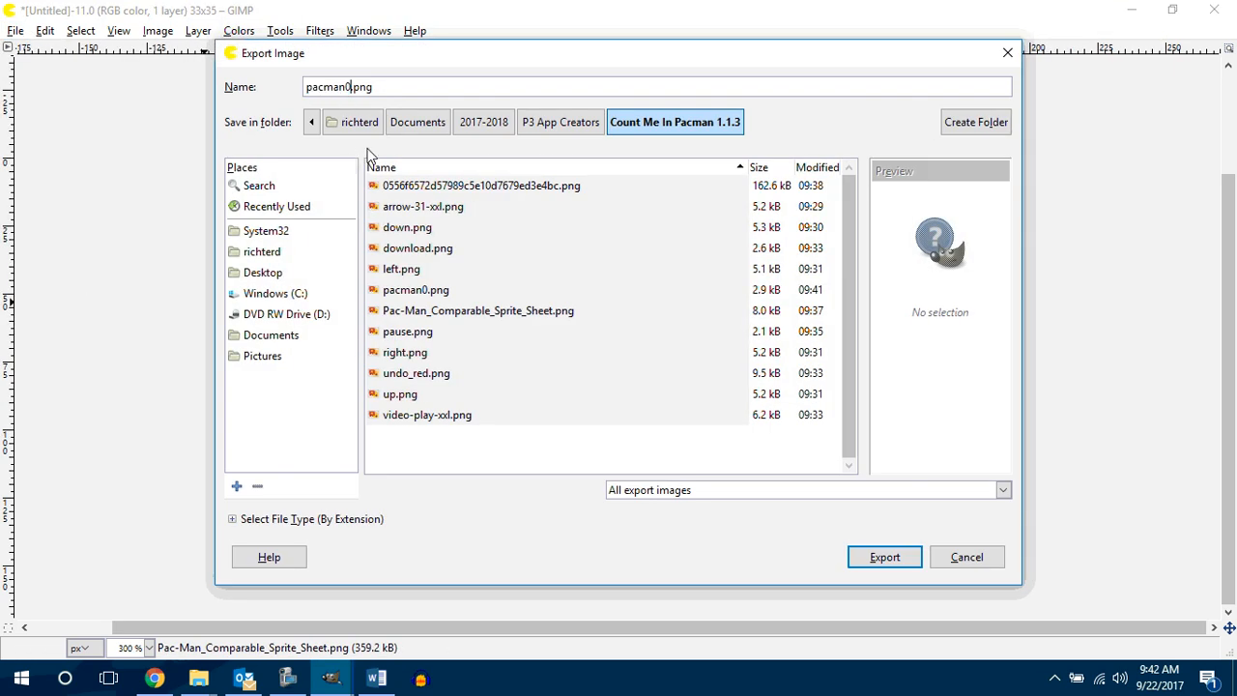
key(BackSpace)
text(1)
key(Return)
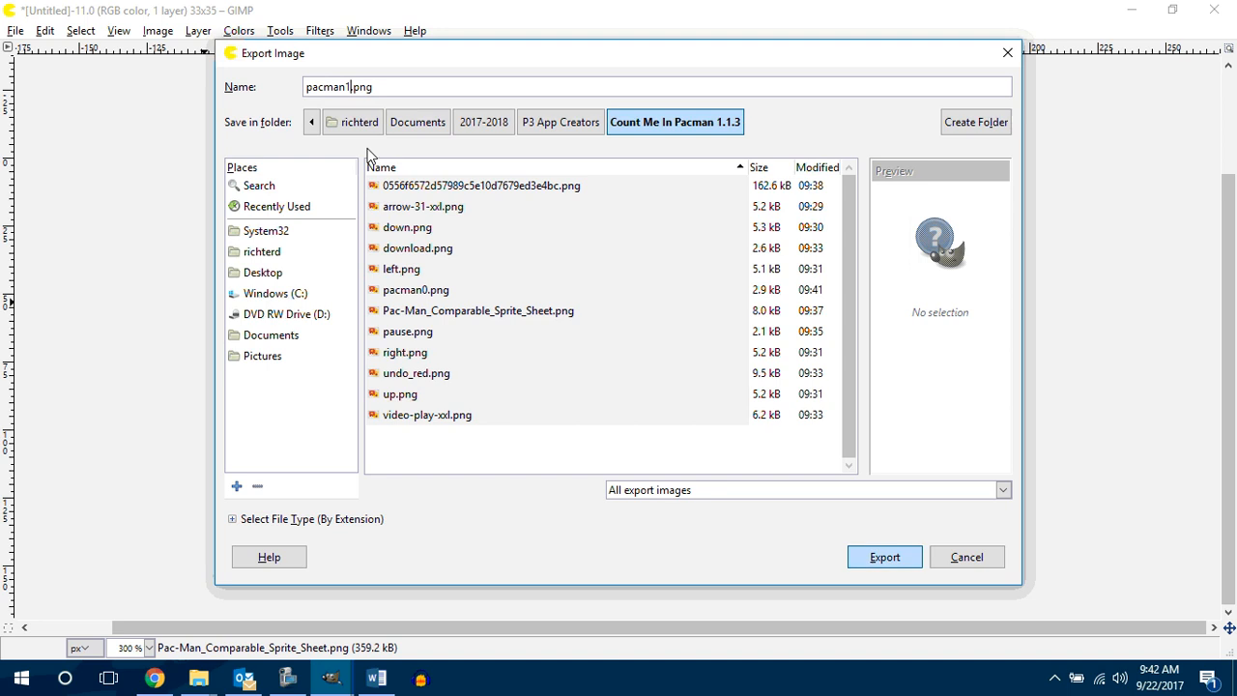
click(634, 508)
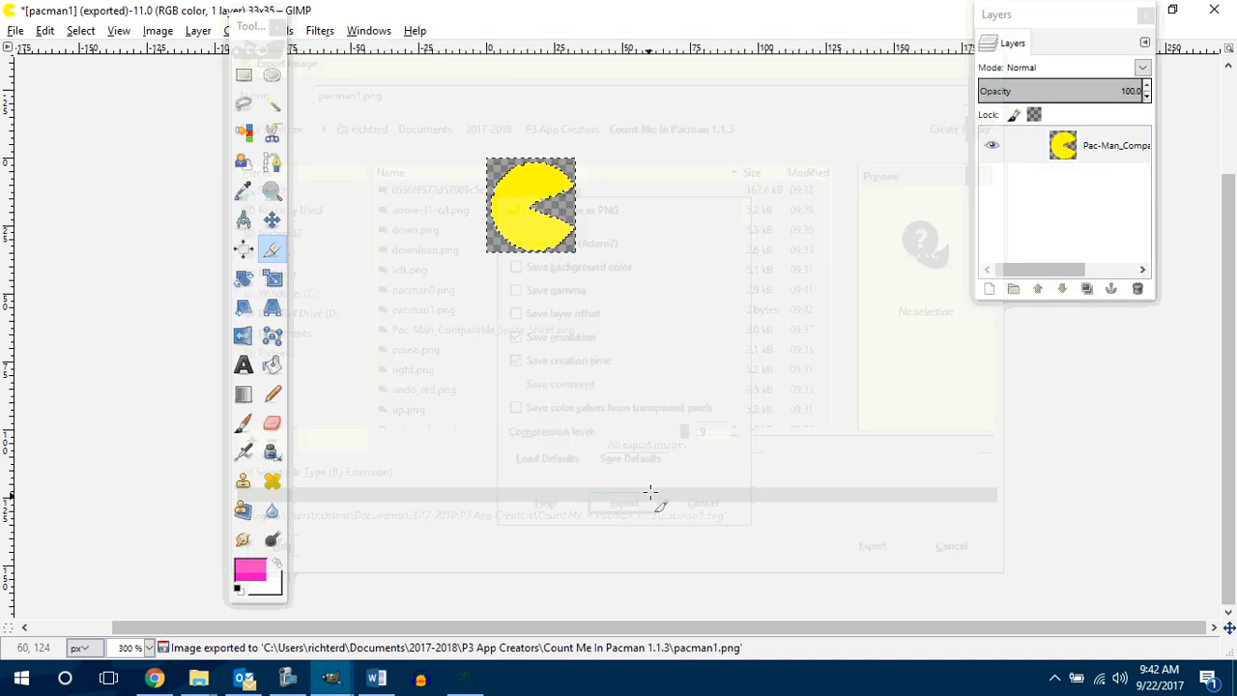
Step: Undo the last crop and crop the sheet to the large Pacman with the wide-open mouth, about 31 × 34 pixels
key(ctrl+z)
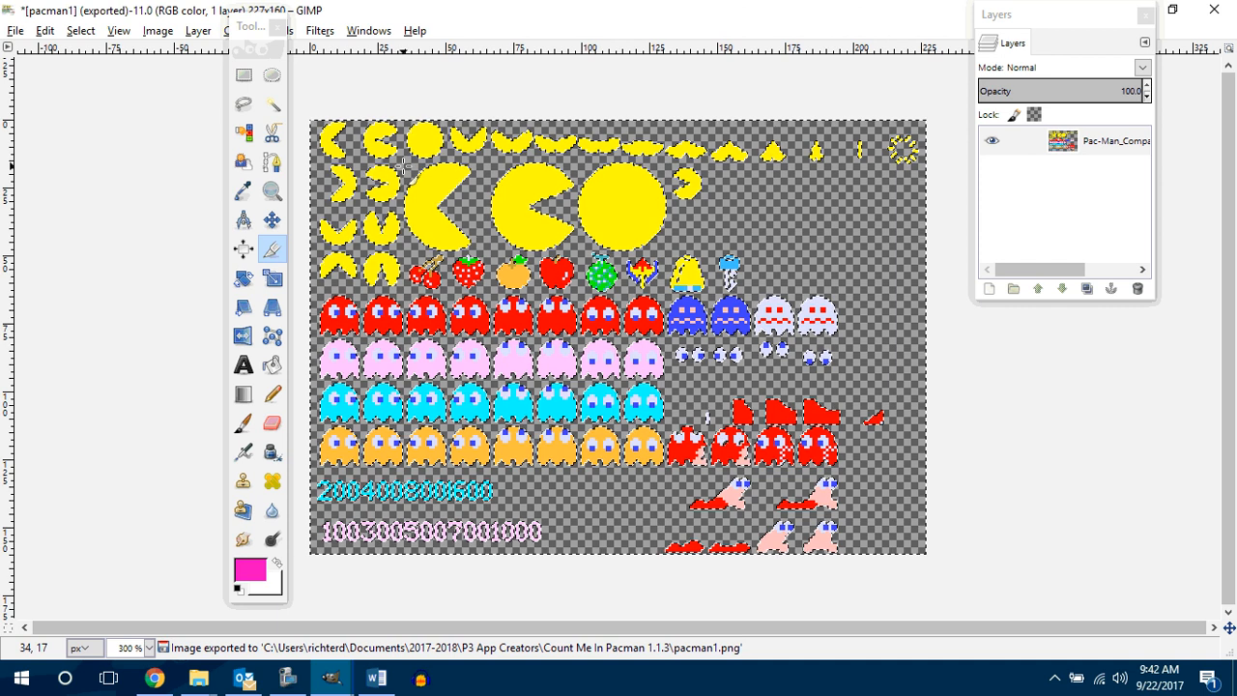
drag(404, 166, 483, 185)
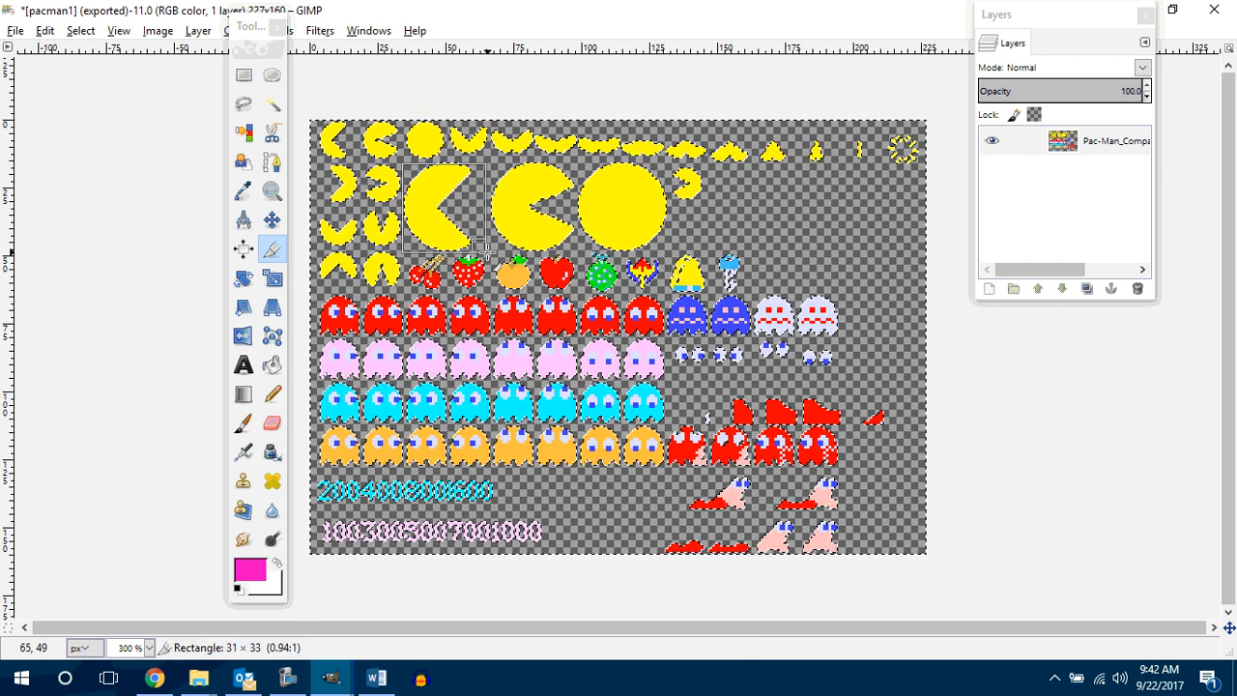
drag(485, 252, 486, 252)
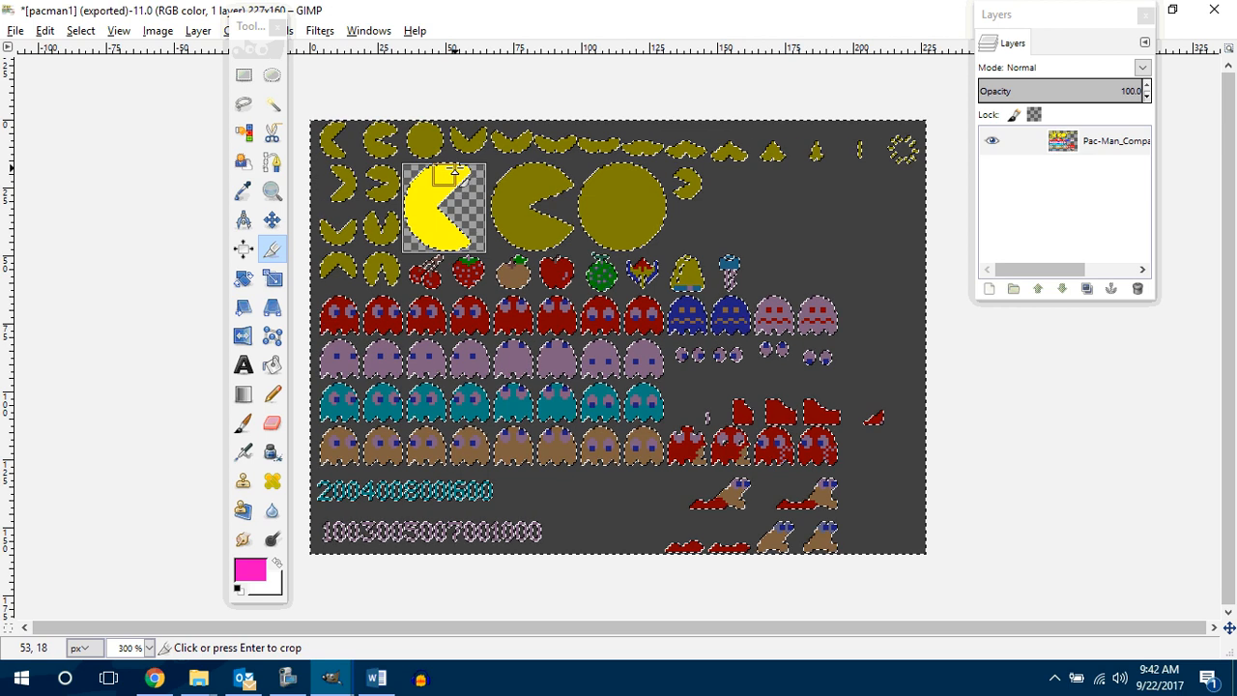
drag(456, 168, 457, 165)
click(456, 204)
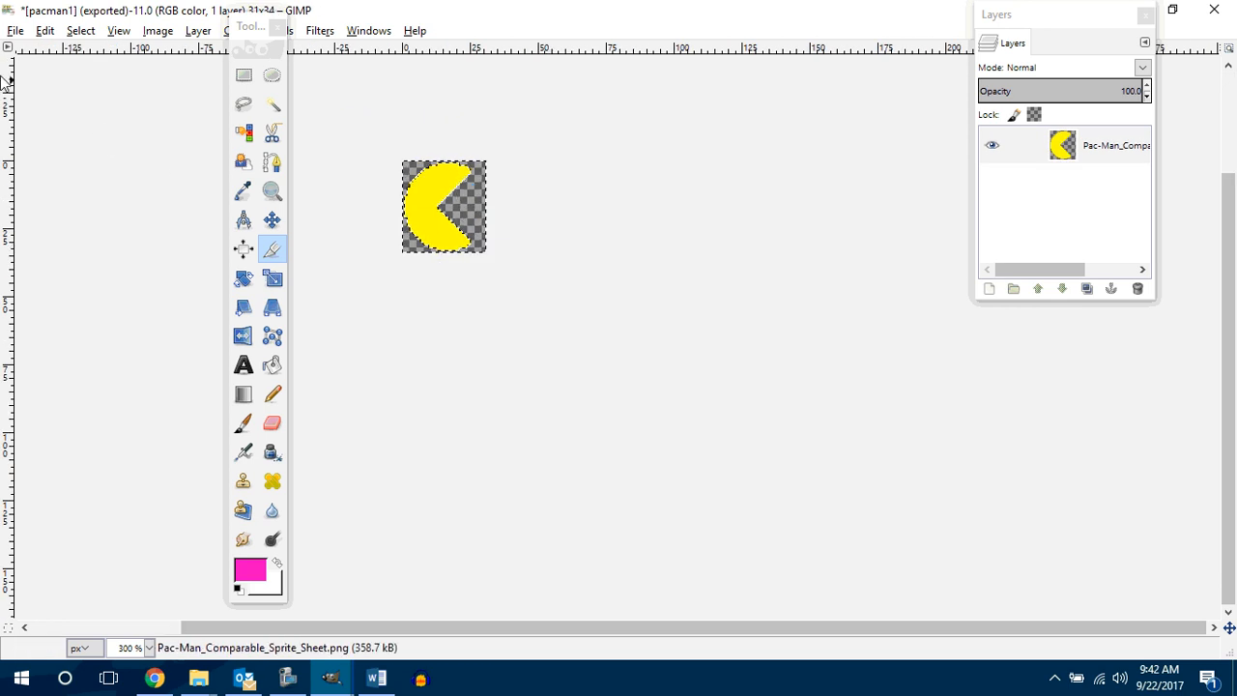
Step: Export the wide-open-mouthed Pacman as pacman2.png with the default PNG options
click(15, 30)
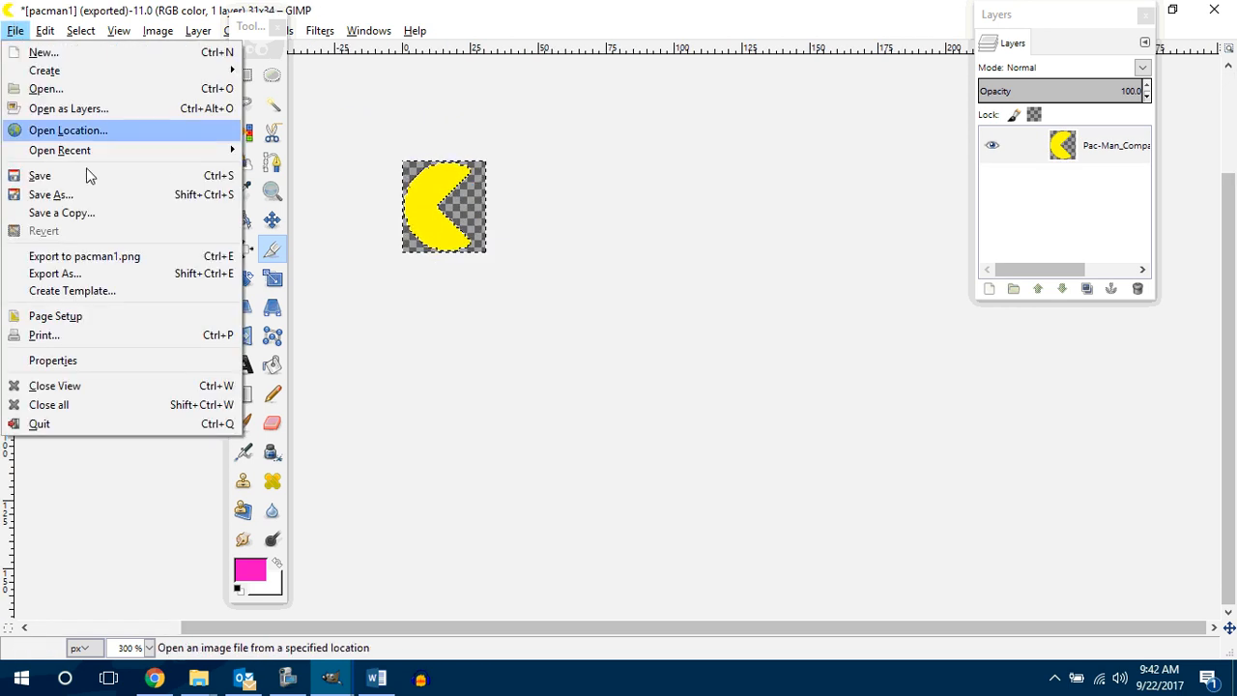
click(75, 273)
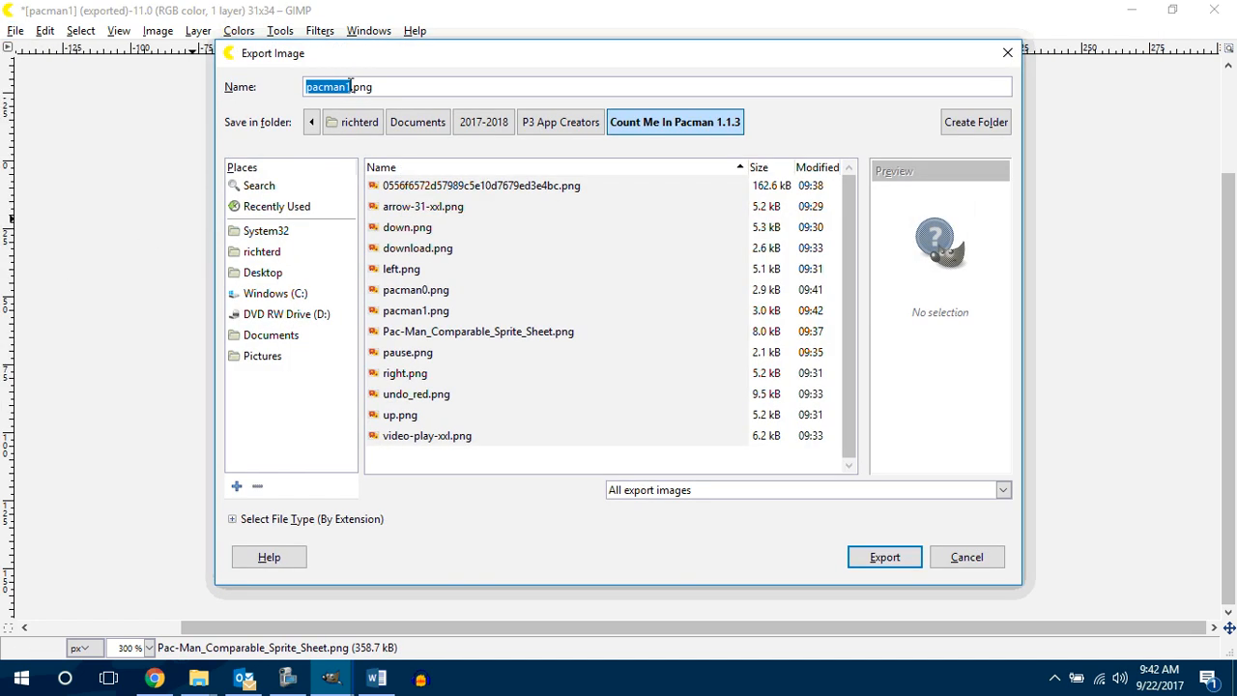
click(349, 85)
key(BackSpace)
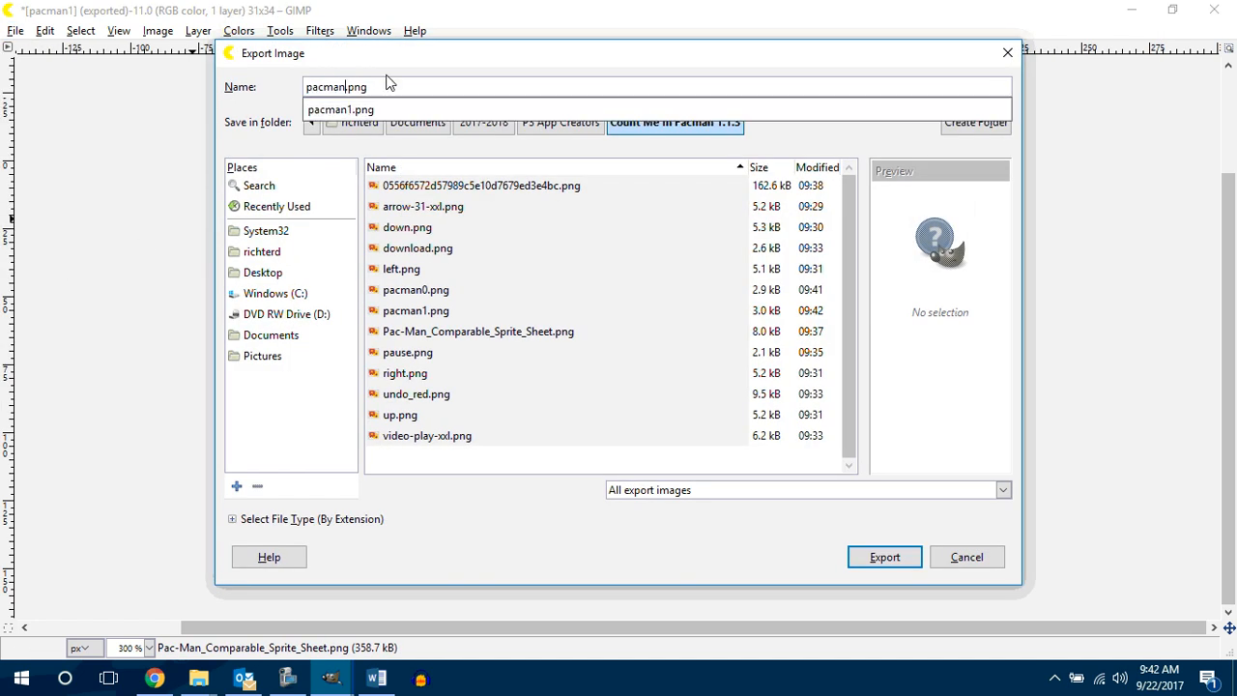
text(2)
key(Return)
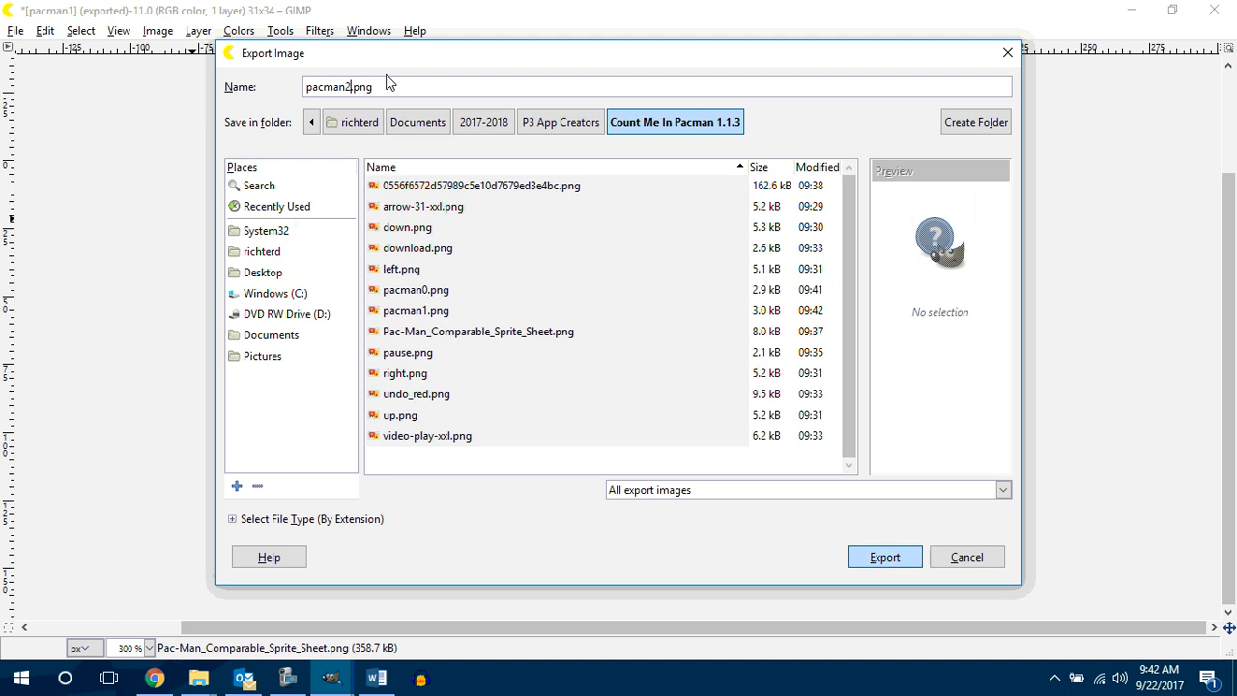
click(649, 519)
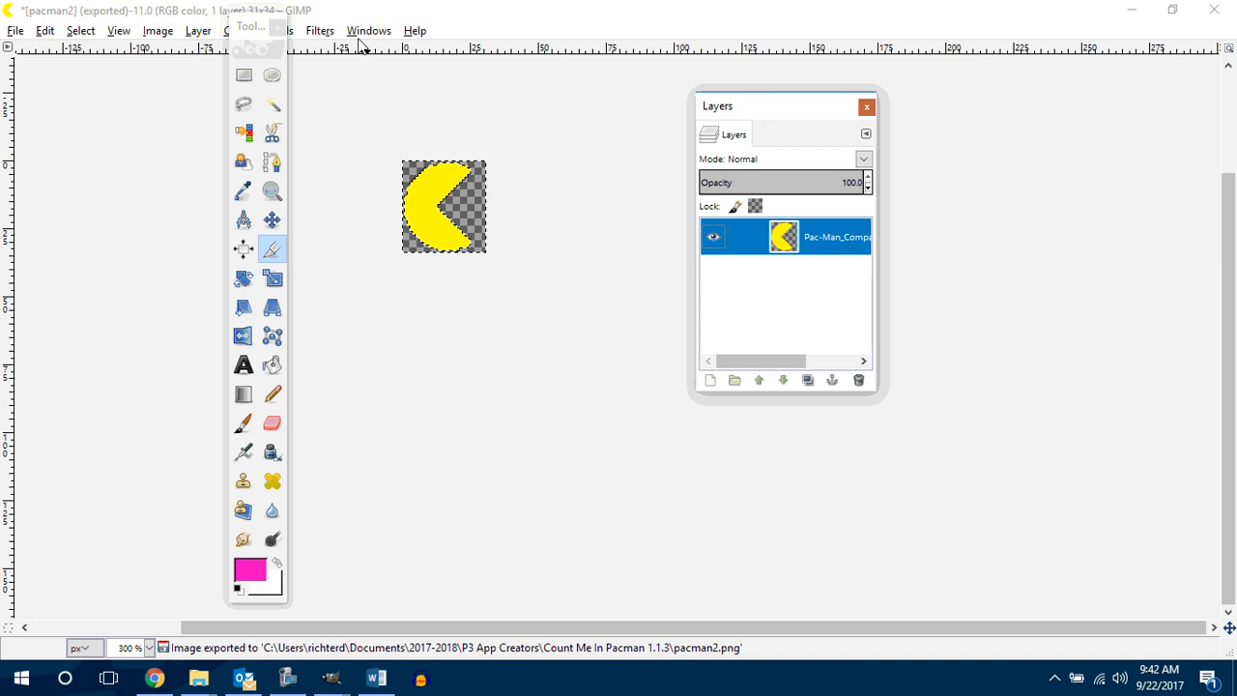
Step: Switch to MIT App Inventor and upload pacman0.png as the picture of imgSprPacman
click(1129, 10)
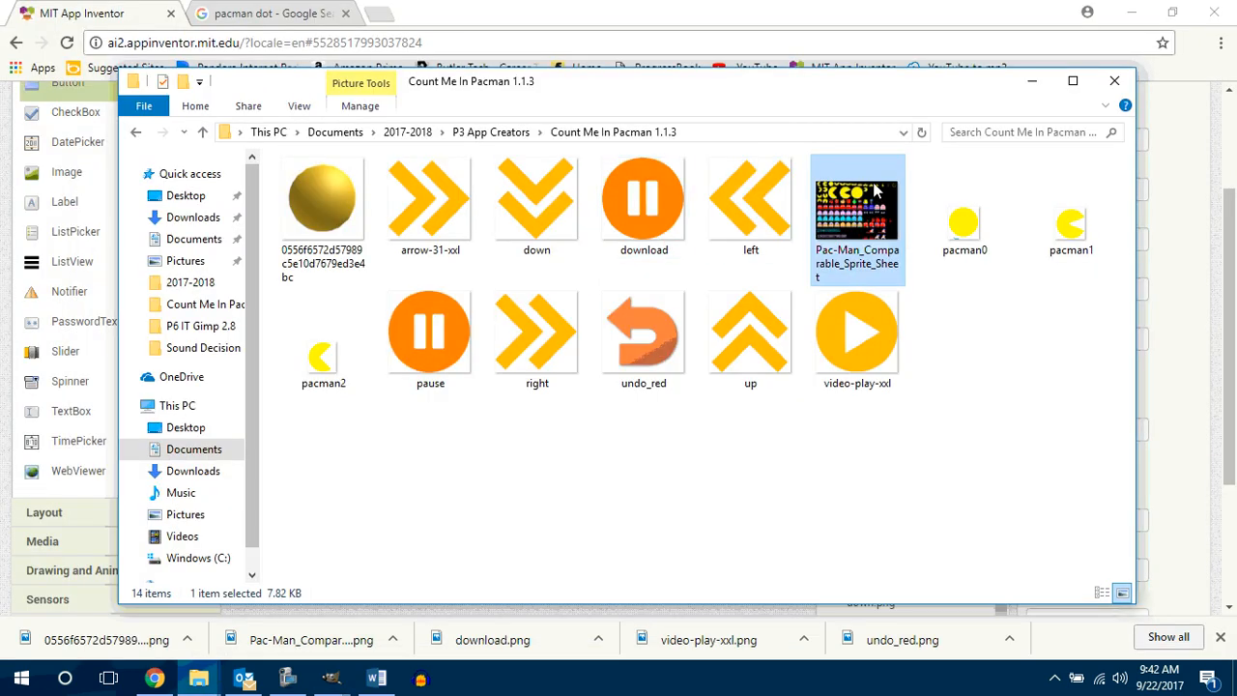
click(1032, 81)
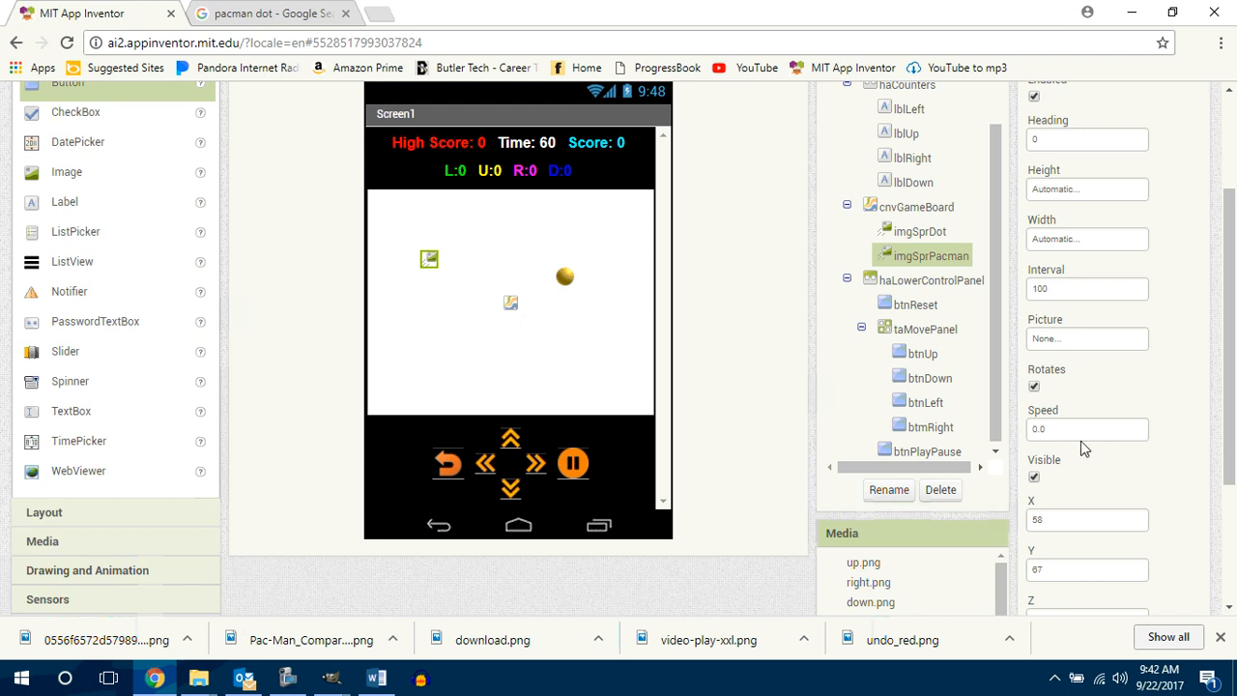
click(1080, 338)
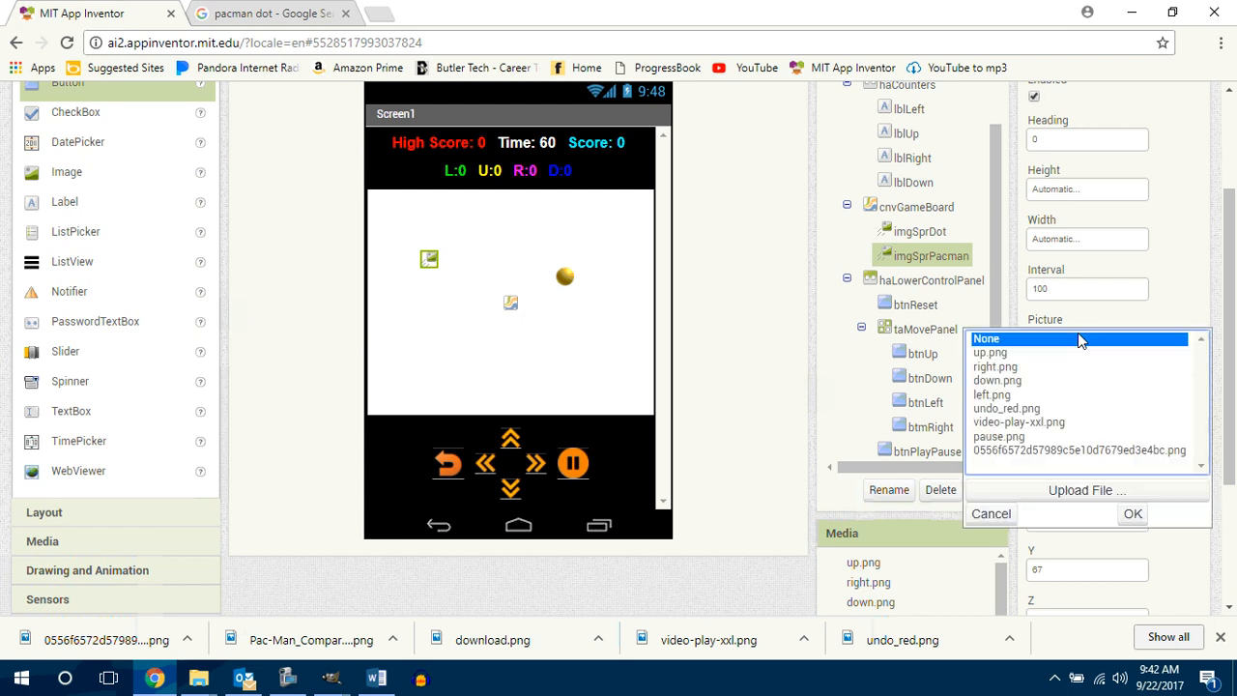
click(1080, 490)
click(479, 247)
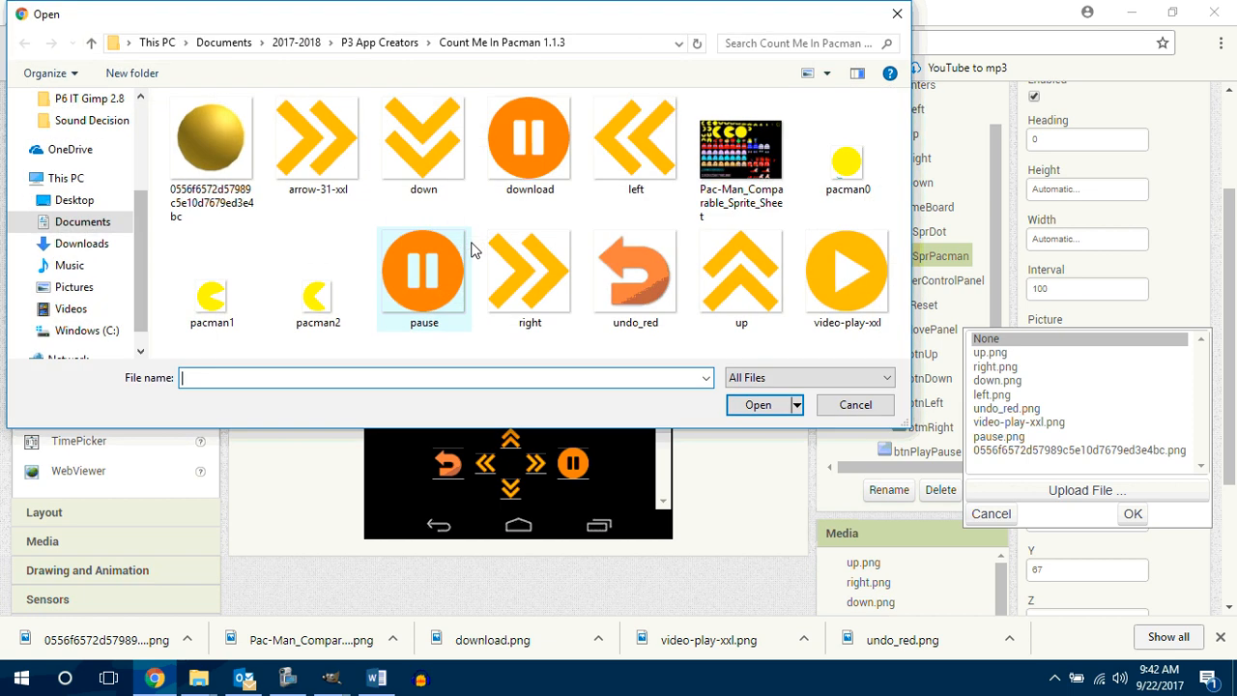
click(846, 159)
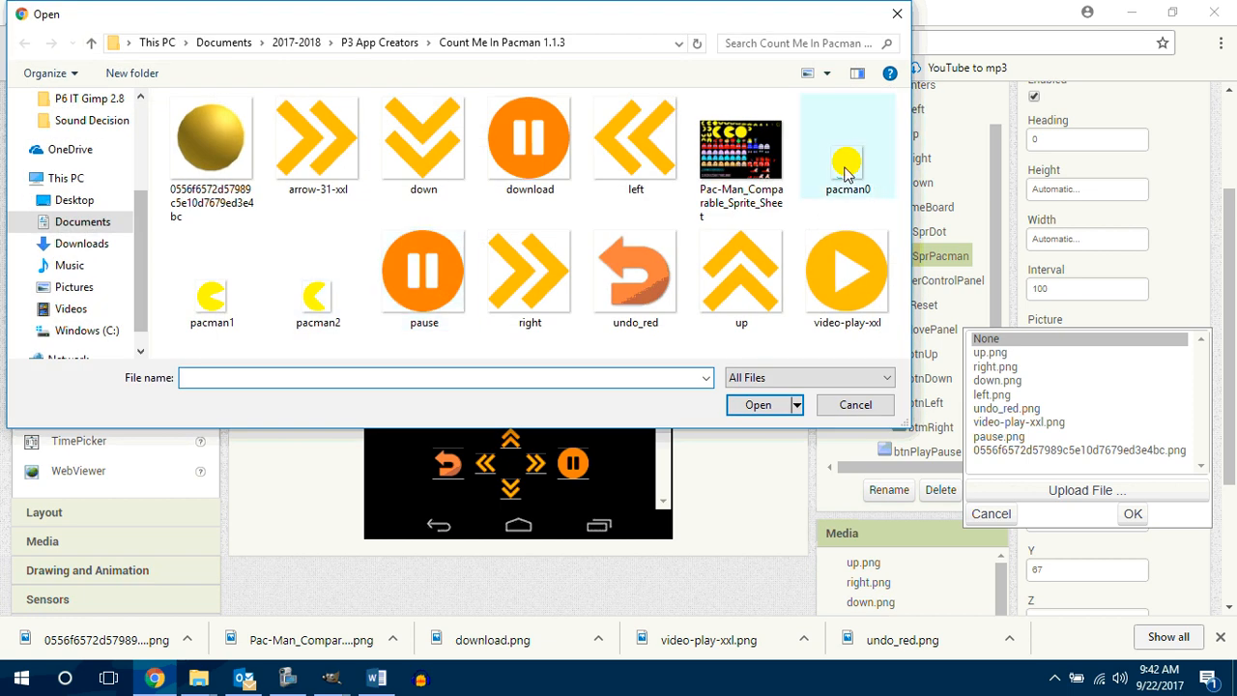
click(758, 404)
click(580, 293)
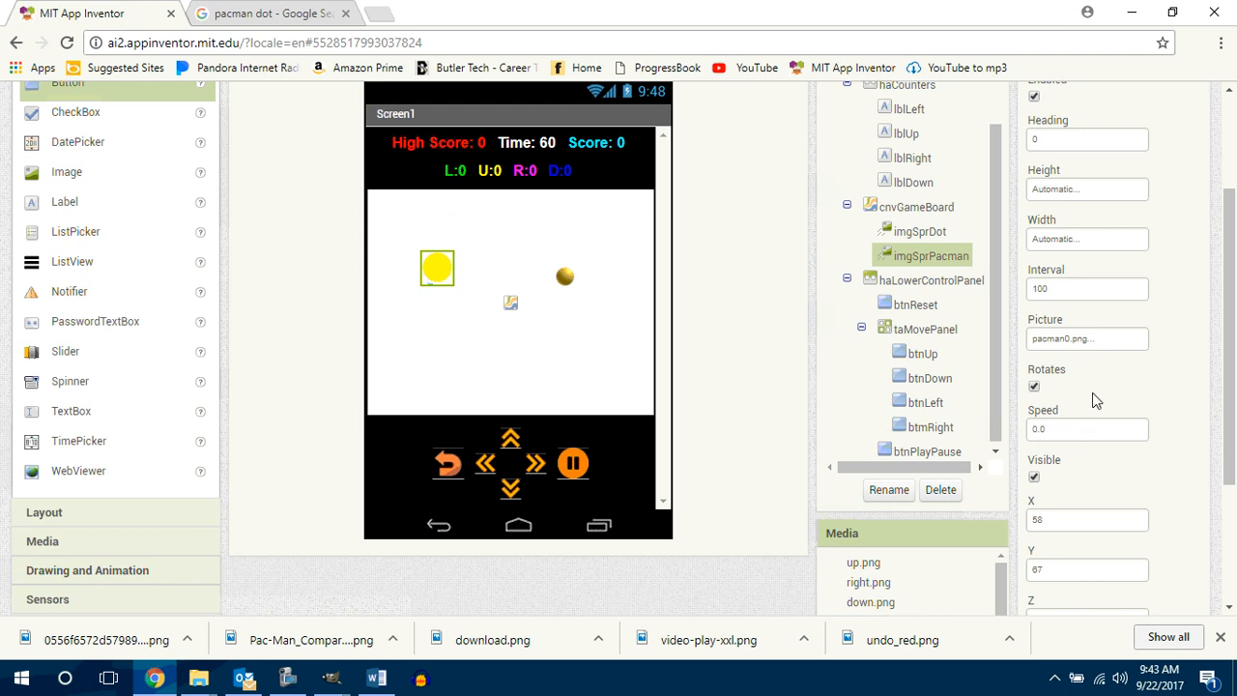
Step: Upload pacman2.png to the project as the picture of imgSprPacman
click(1087, 338)
click(1068, 493)
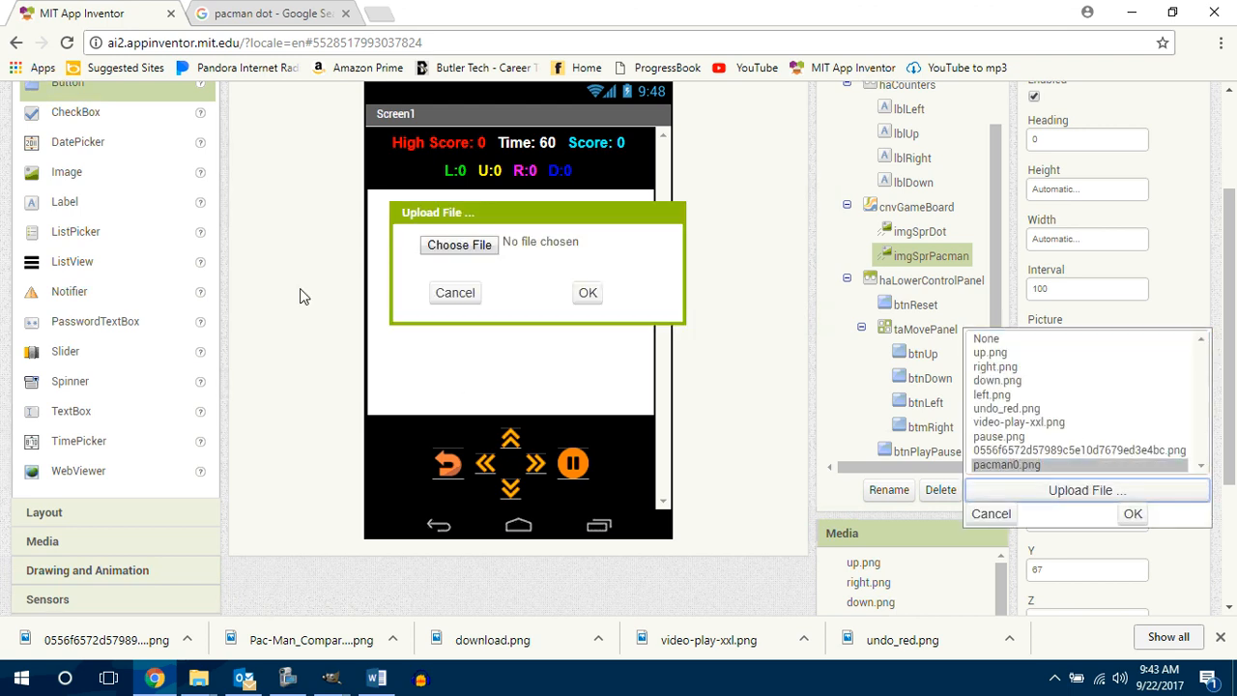
click(453, 251)
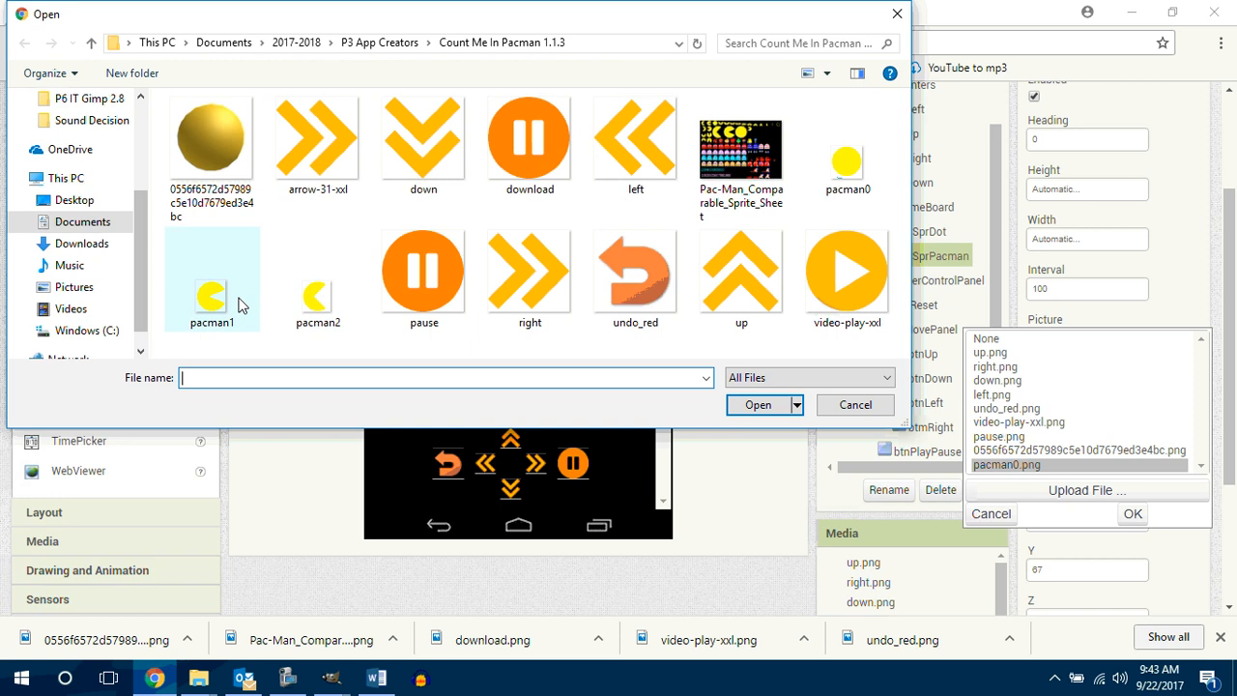
click(315, 295)
click(779, 411)
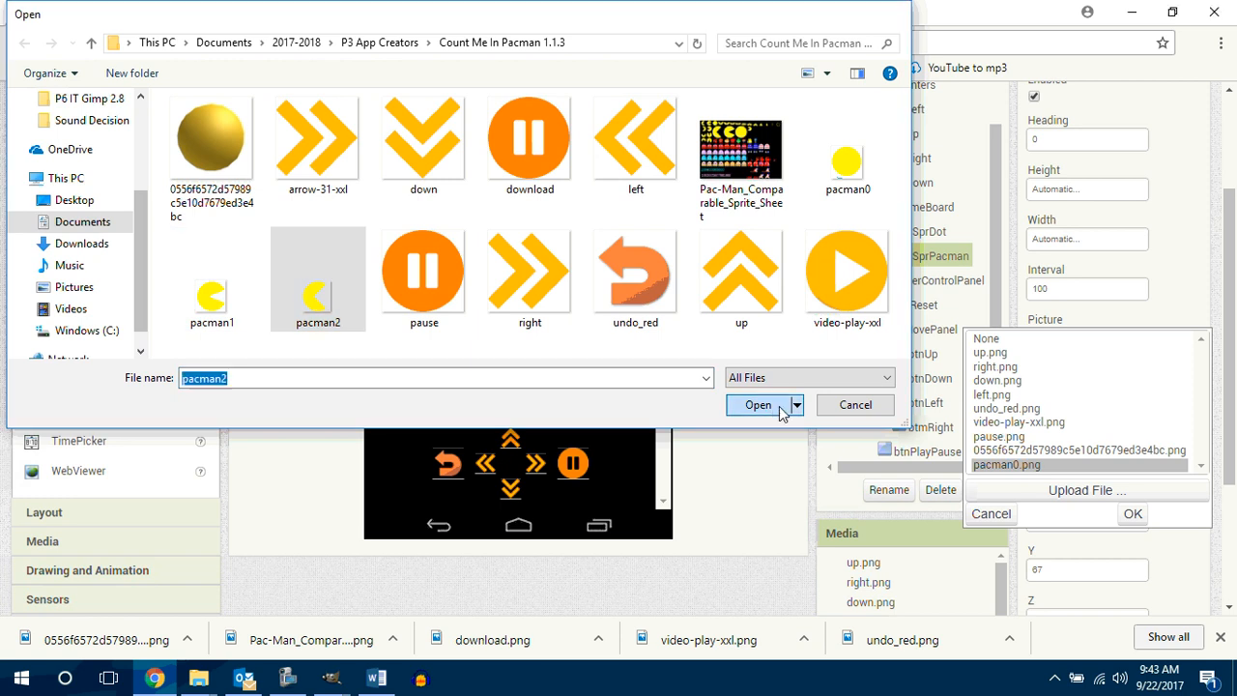
click(587, 296)
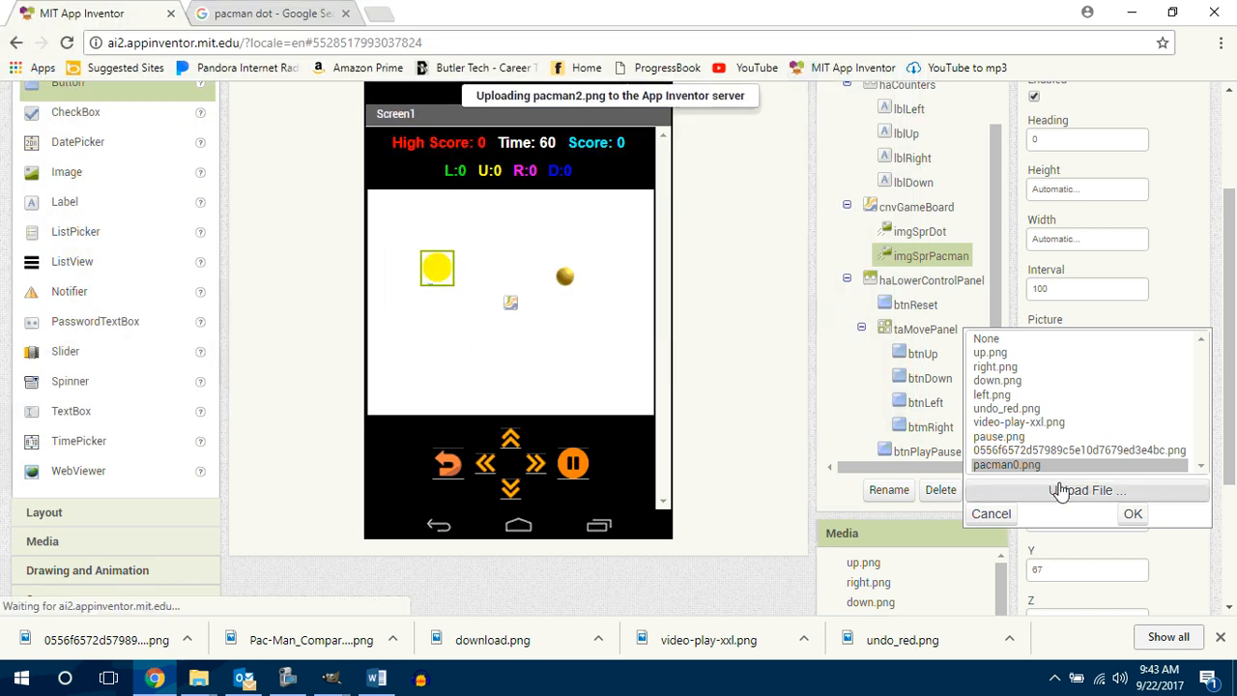
Step: Upload pacman1.png and use it as the picture of imgSprPacman
click(1086, 341)
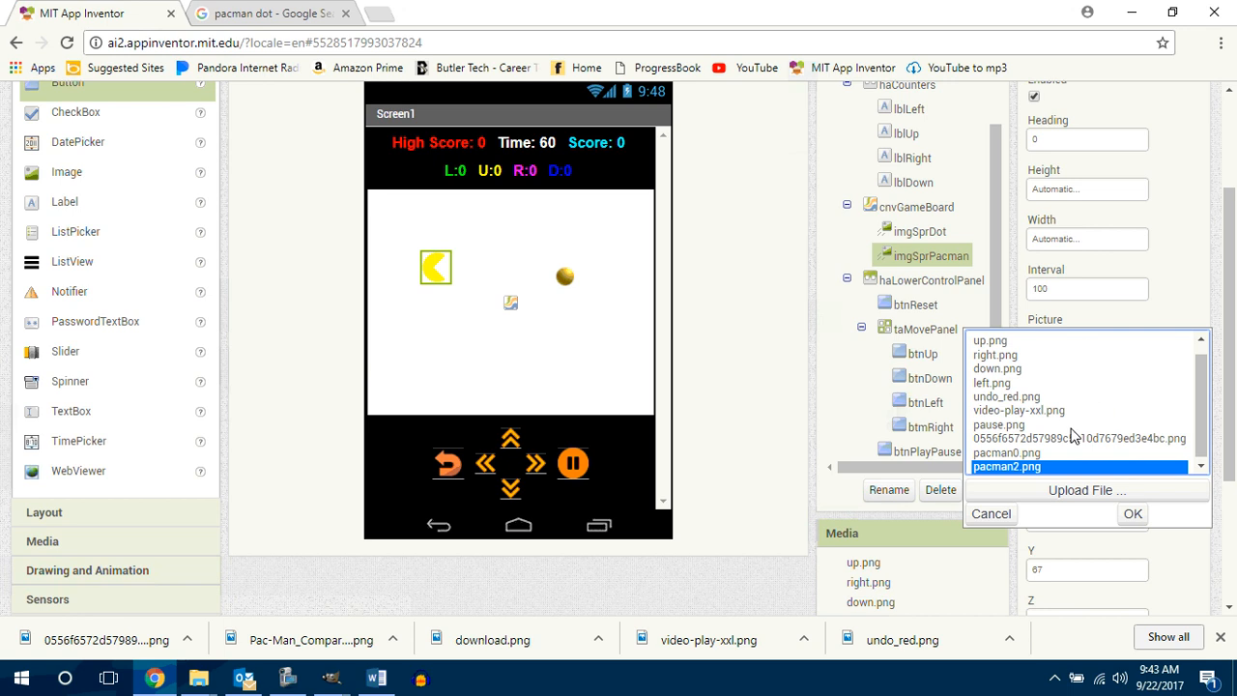
click(1067, 490)
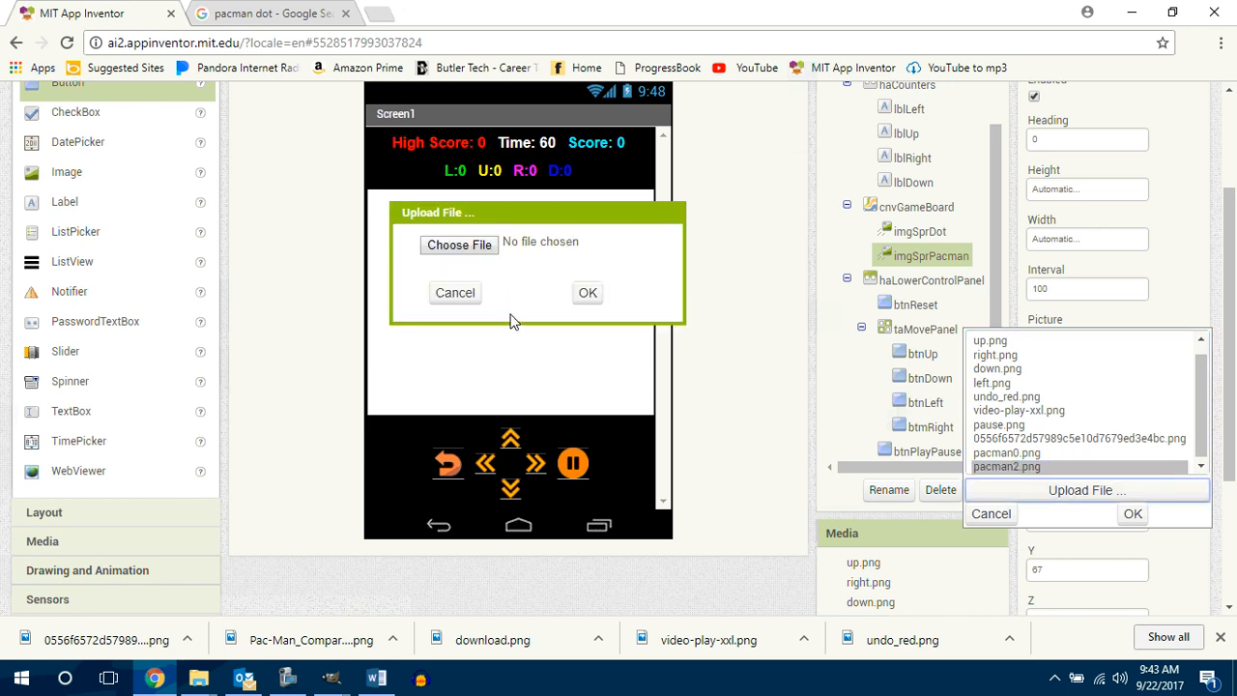
click(455, 243)
click(209, 290)
click(757, 404)
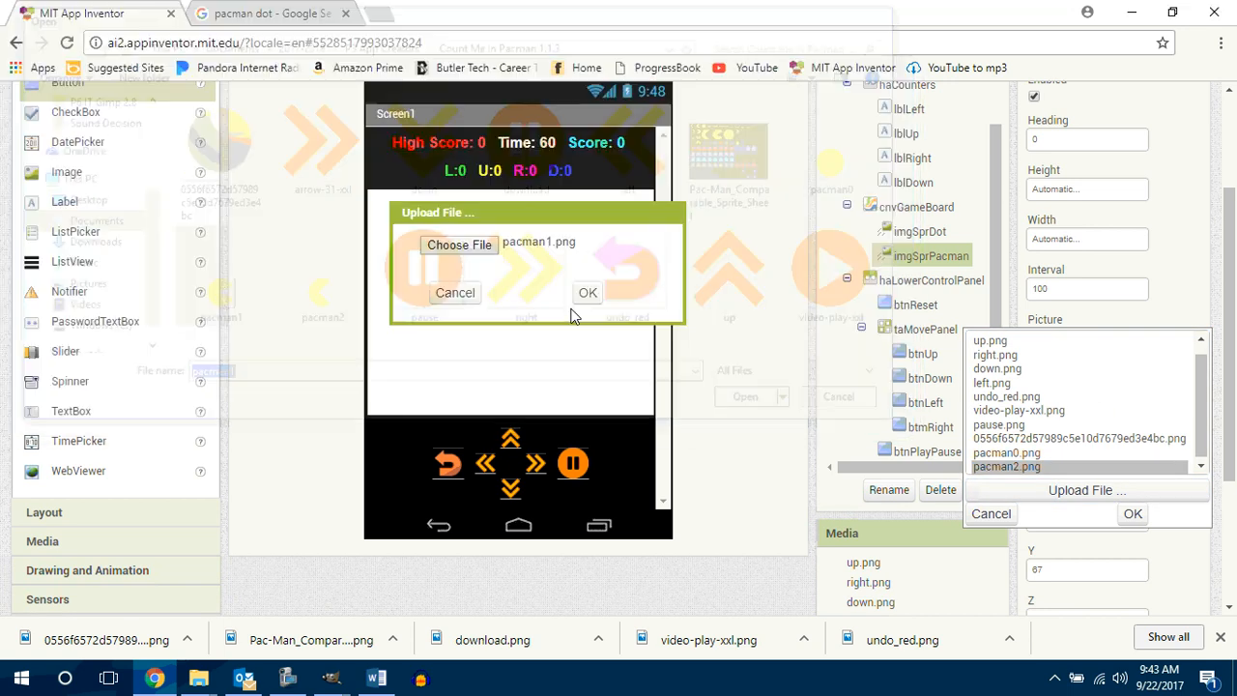
click(585, 301)
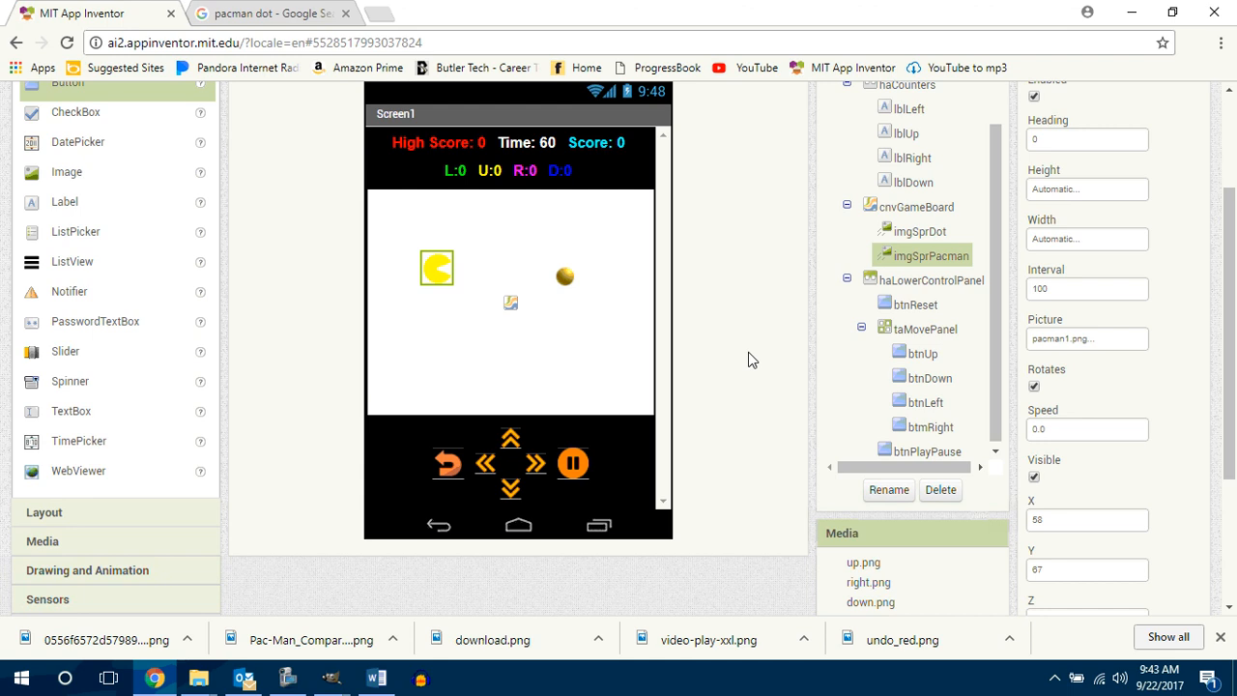
Step: Search Google for "pacman background" in a new browser tab and open the empty dark blue maze among the image results
click(377, 13)
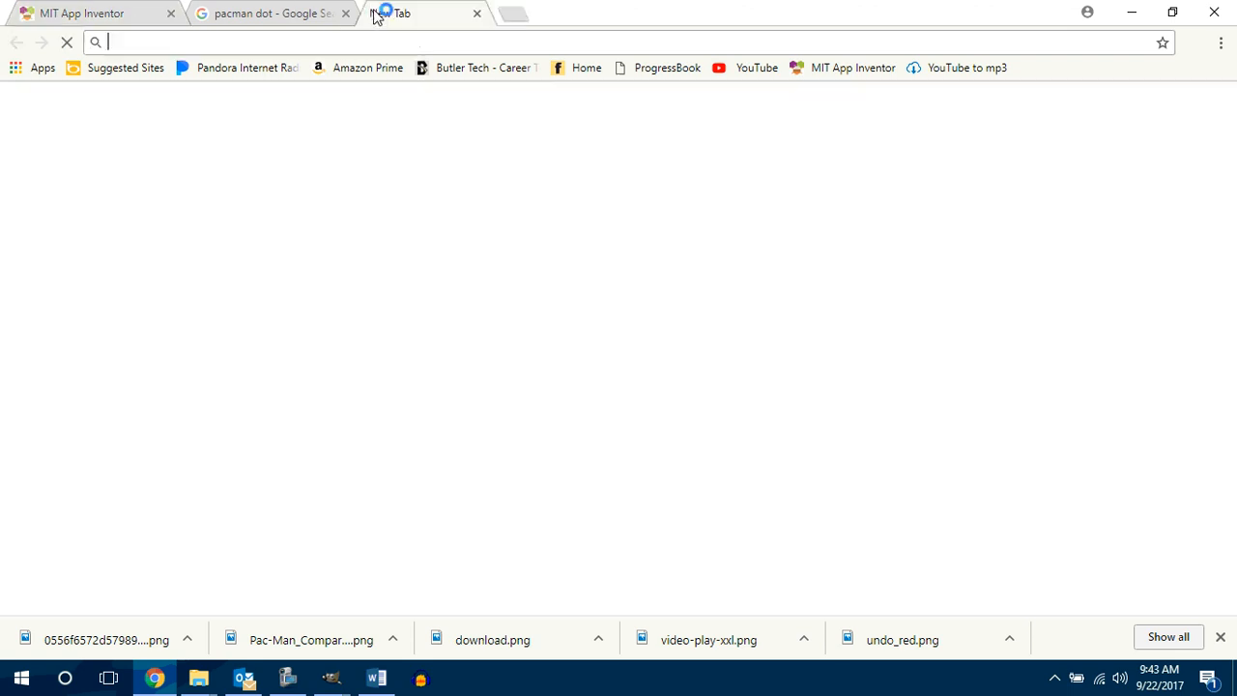
click(584, 358)
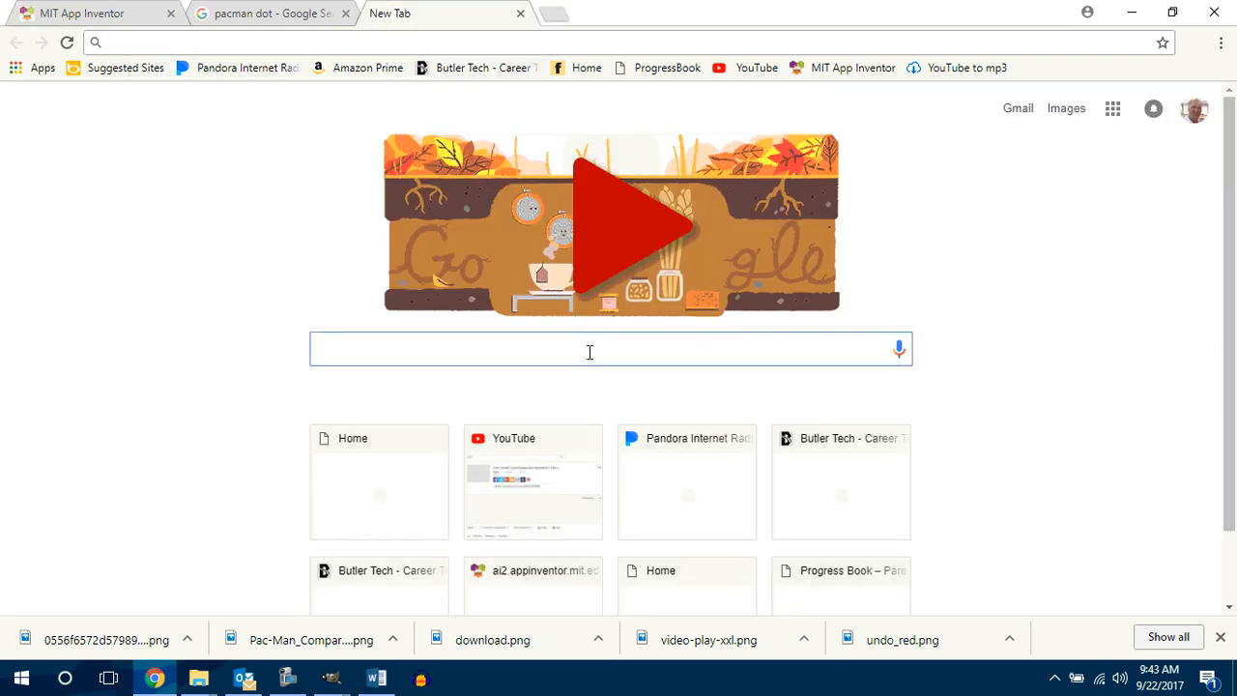
text(pacman )
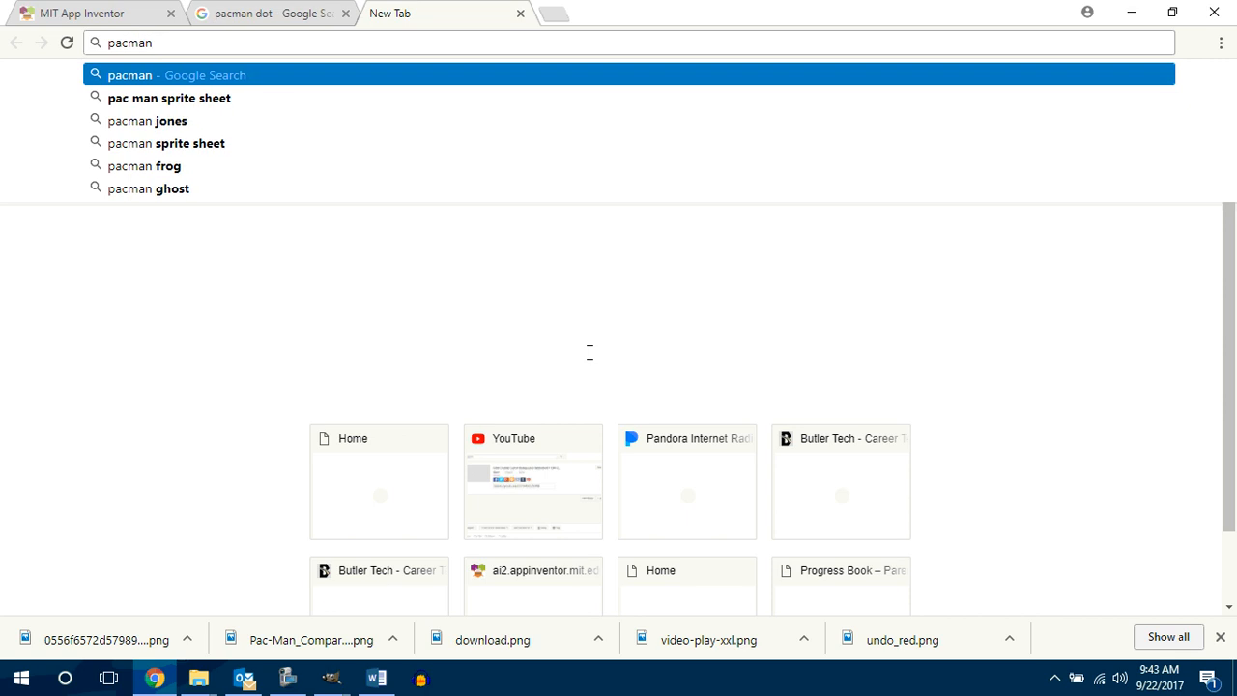
text(backgroun)
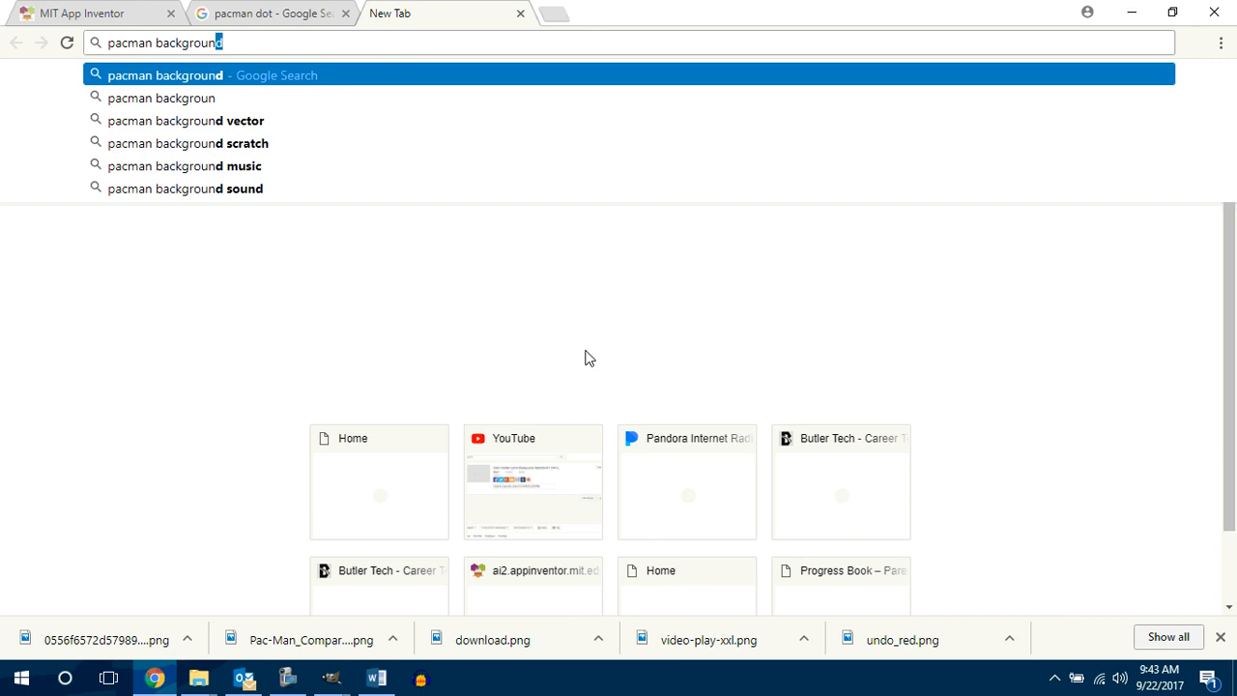
key(Return)
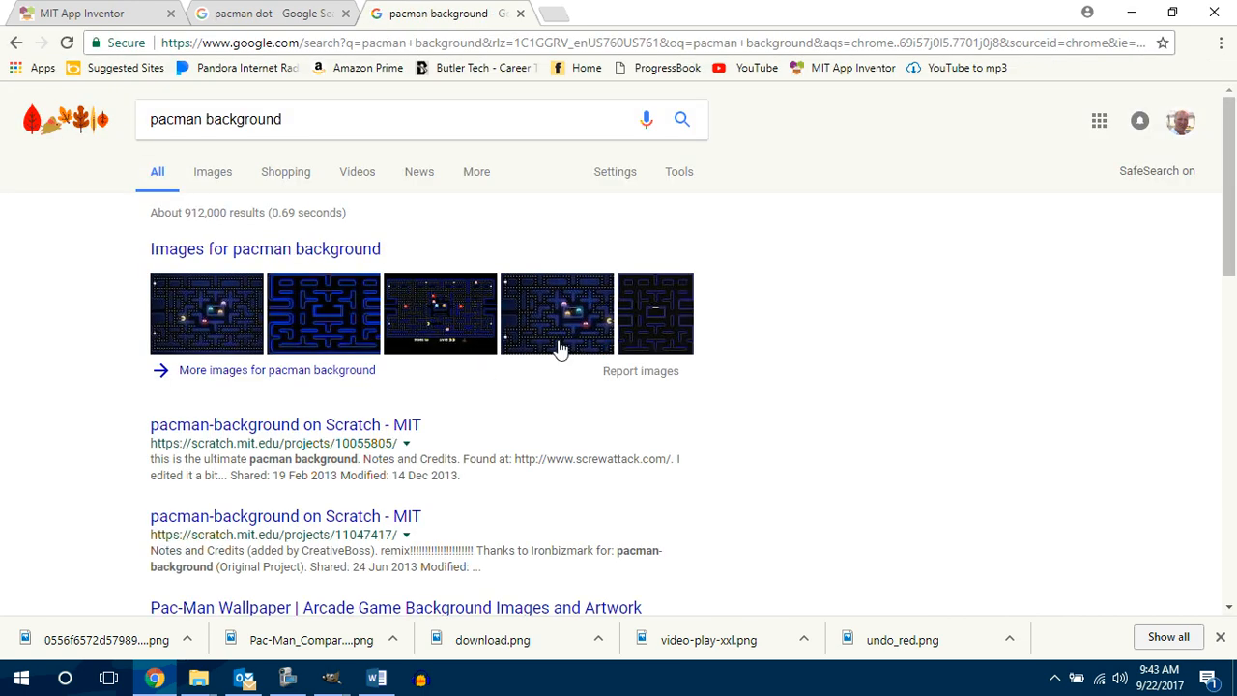
click(650, 317)
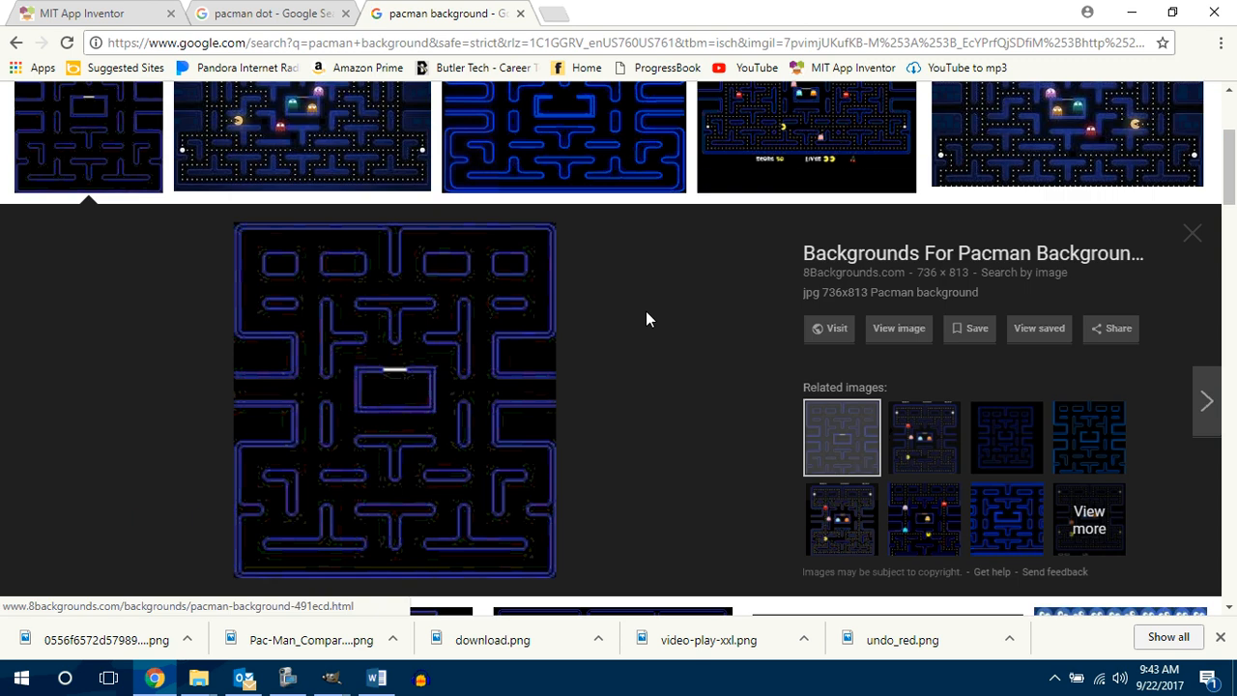
Step: Browse the "pacman background" image results for a picture that suits the game canvas
scroll(656, 330, down, 5)
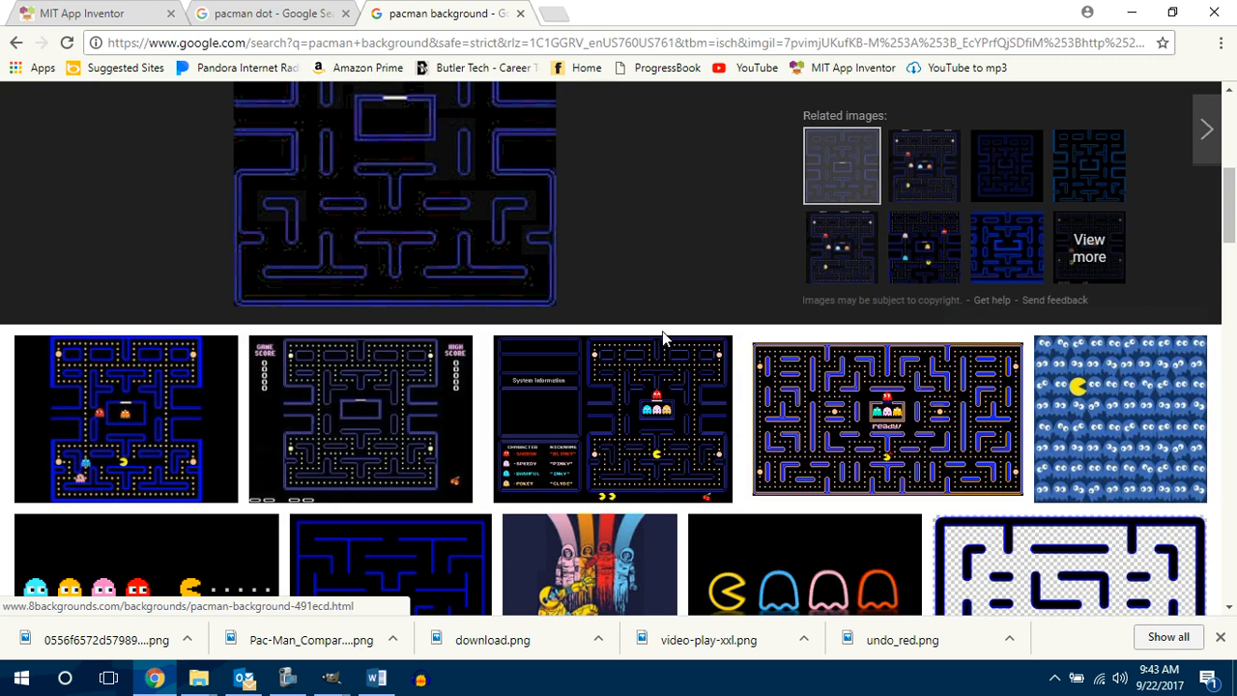
scroll(667, 338, down, 2)
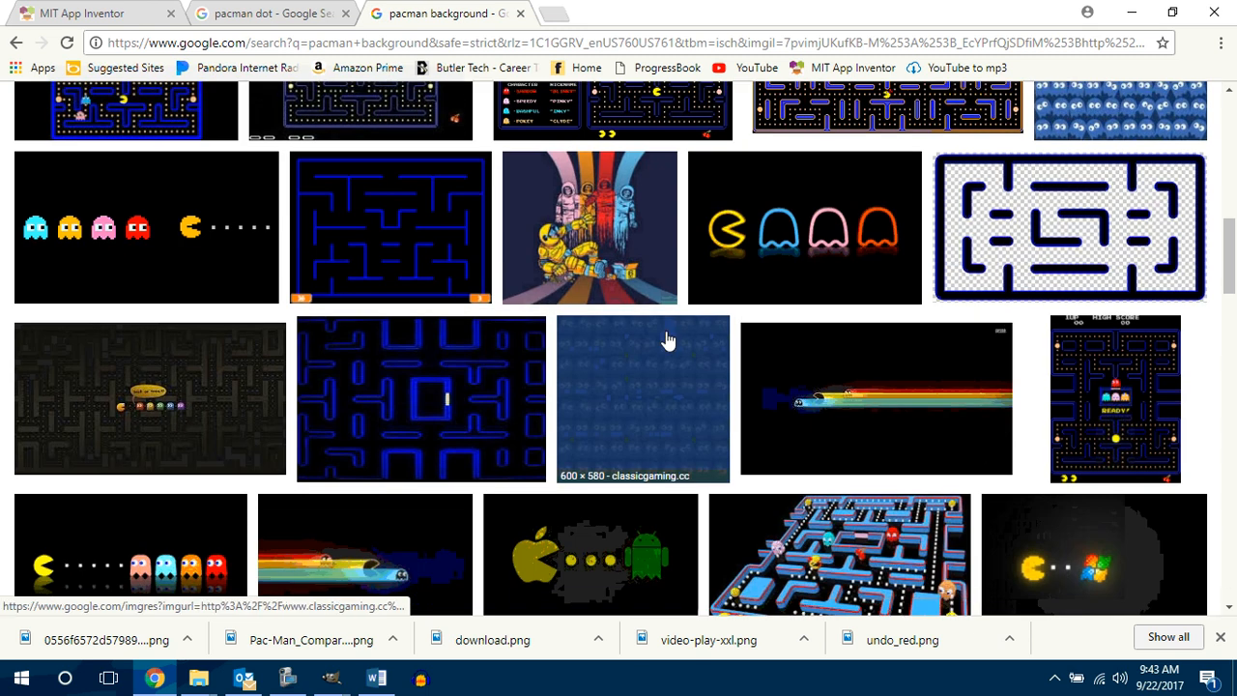
scroll(666, 340, down, 2)
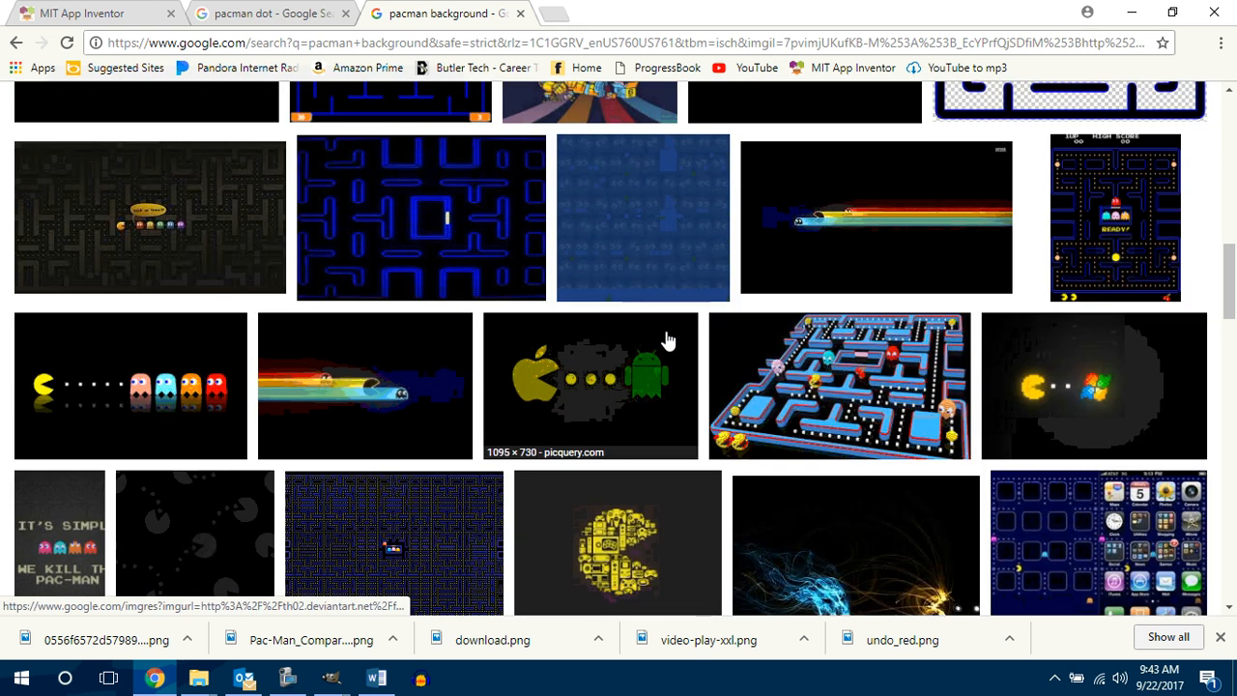
scroll(667, 340, down, 3)
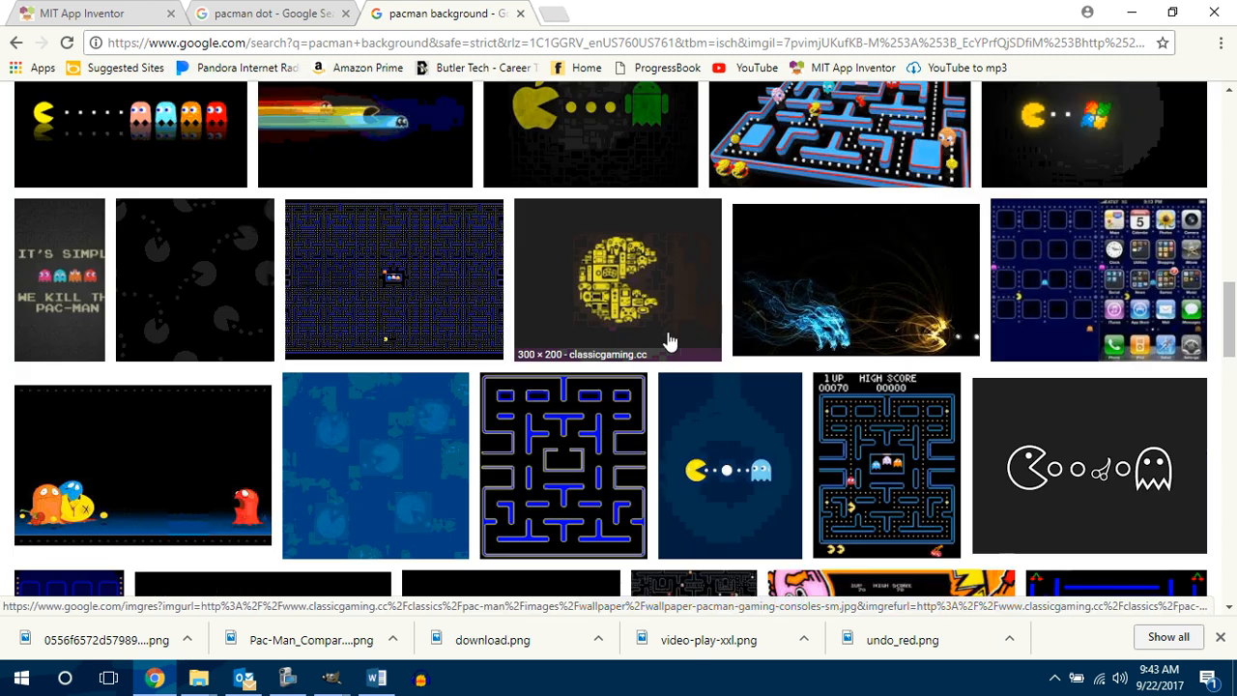
scroll(669, 341, down, 5)
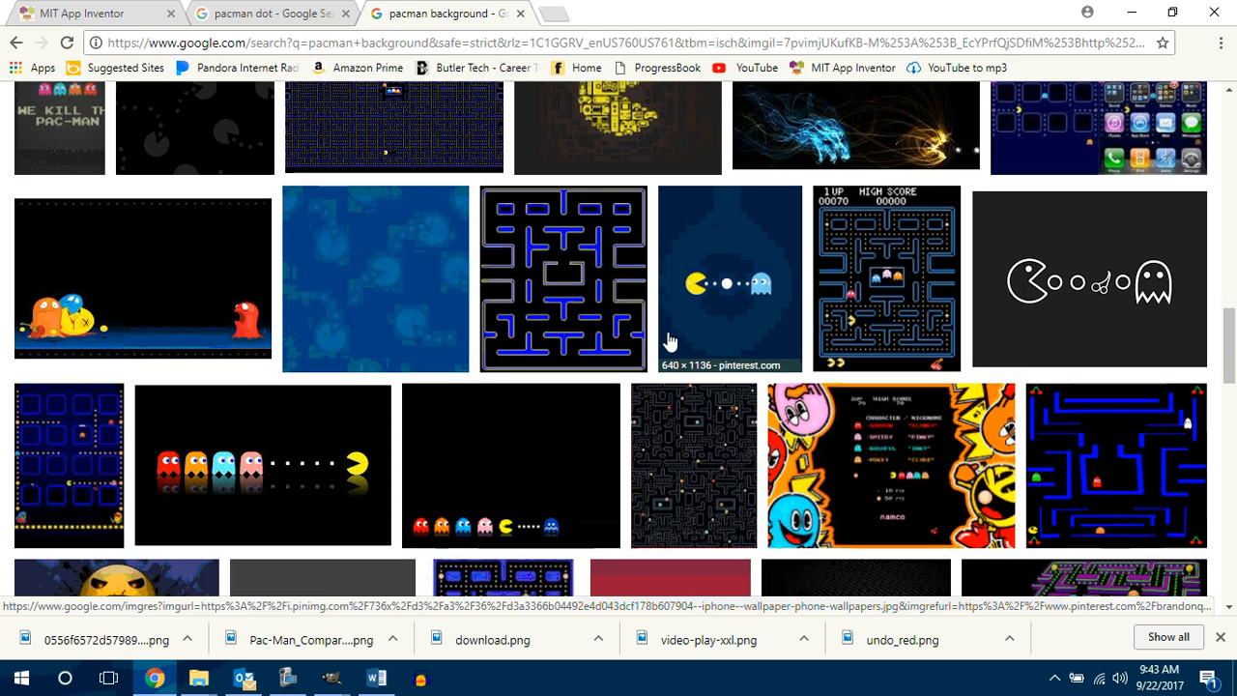
scroll(669, 342, down, 3)
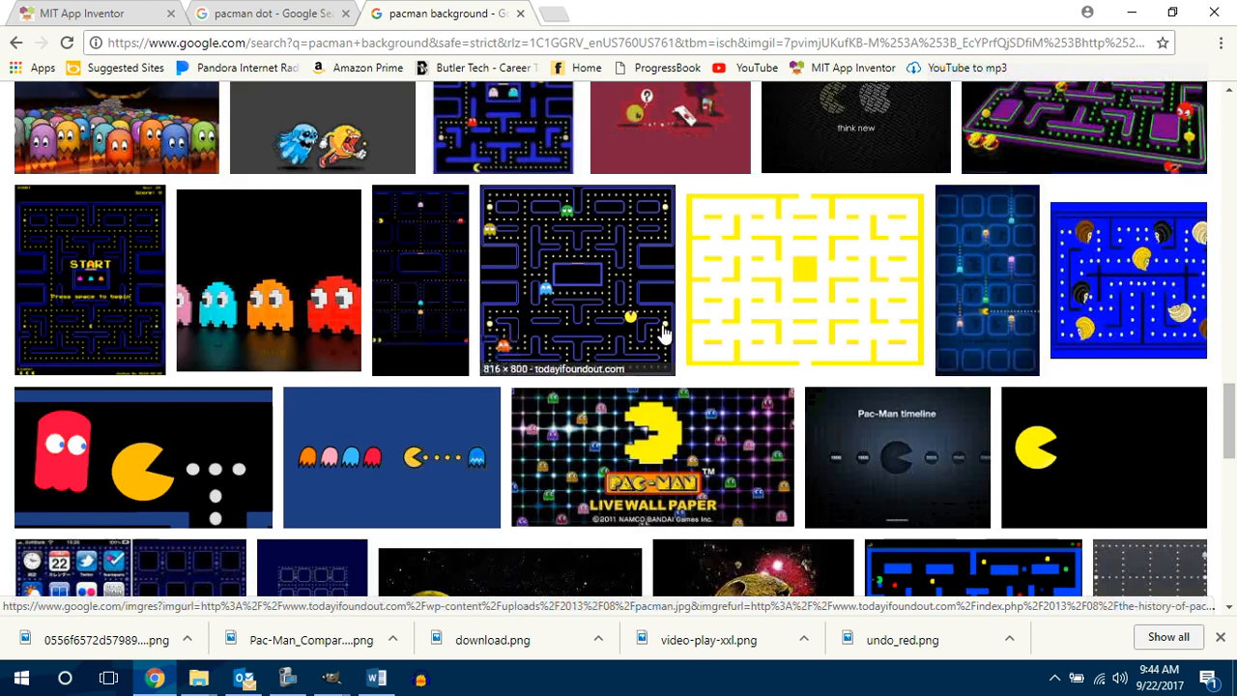
scroll(677, 328, down, 3)
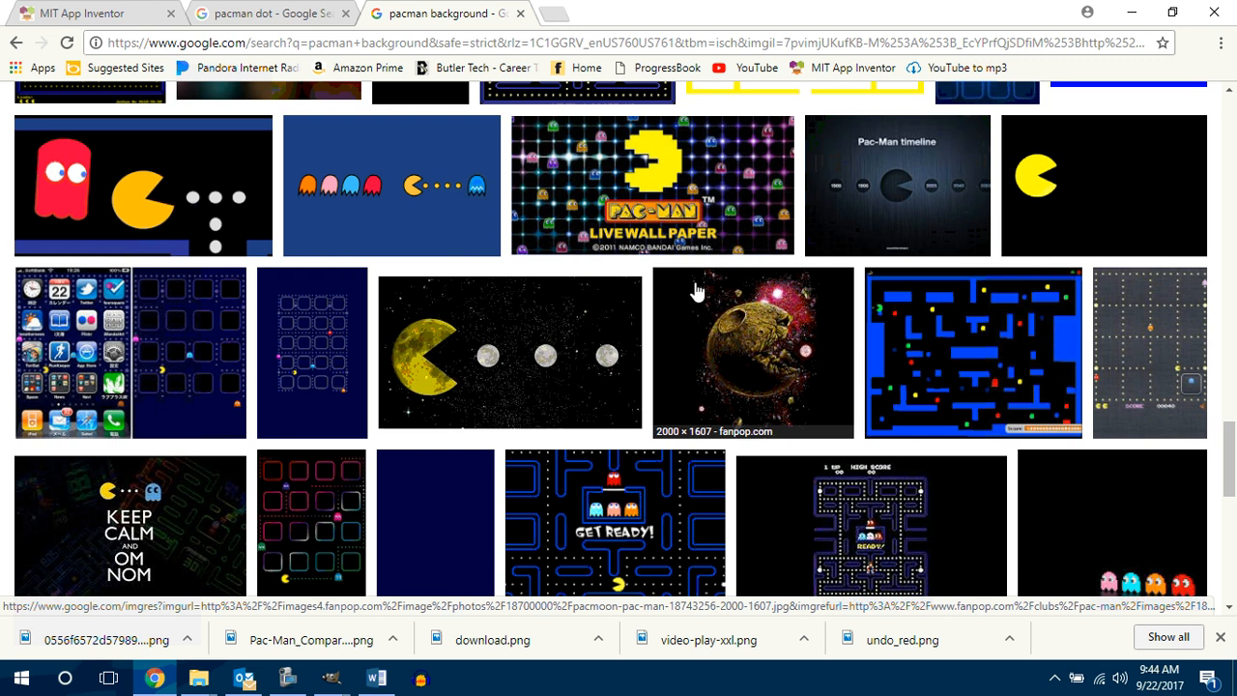
scroll(715, 300, down, 3)
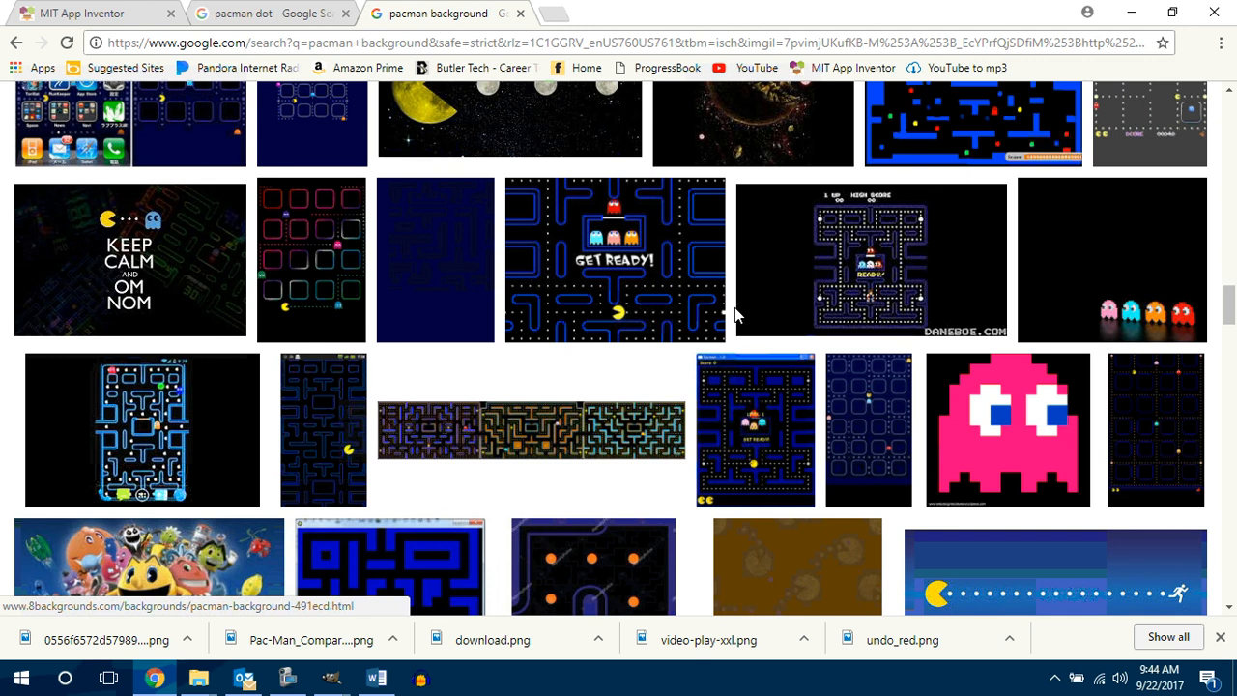
scroll(741, 320, down, 4)
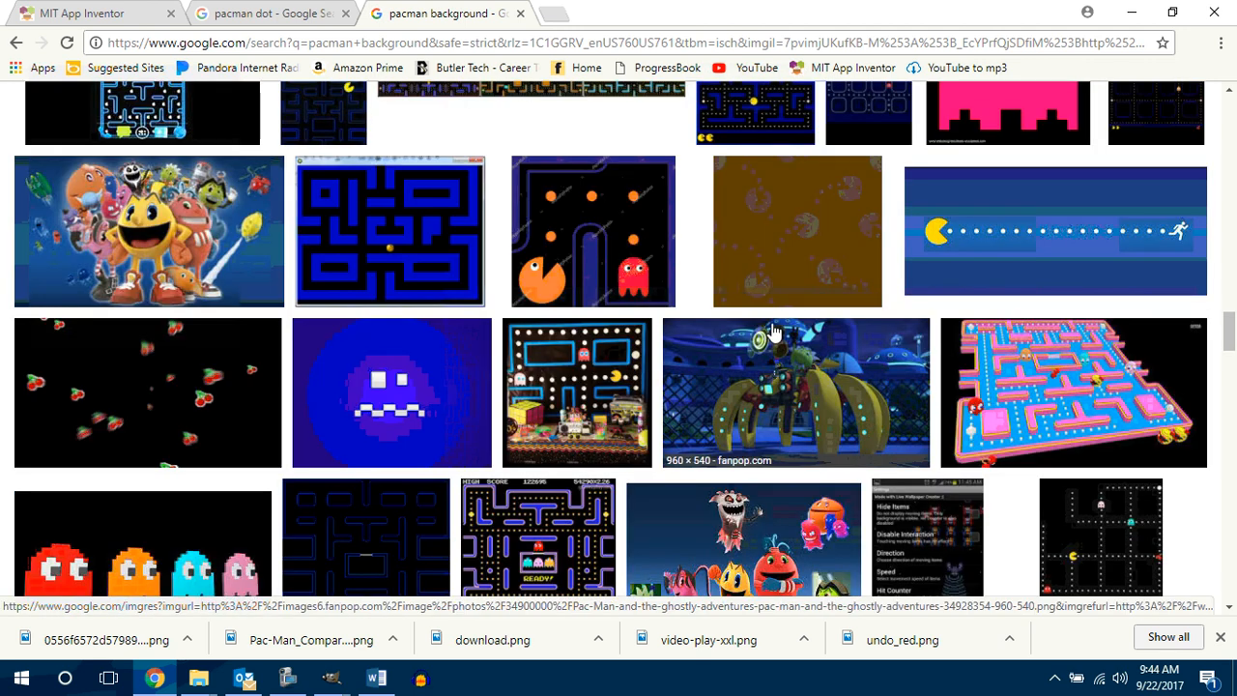
scroll(773, 333, down, 3)
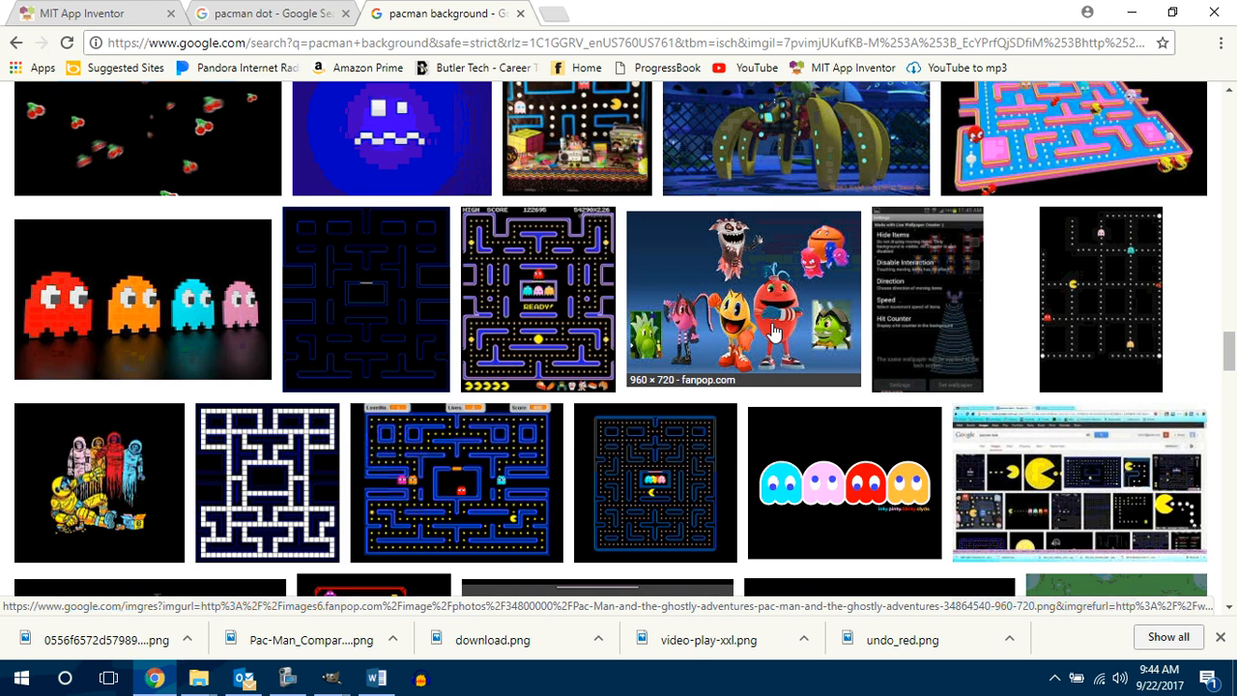
scroll(773, 332, down, 4)
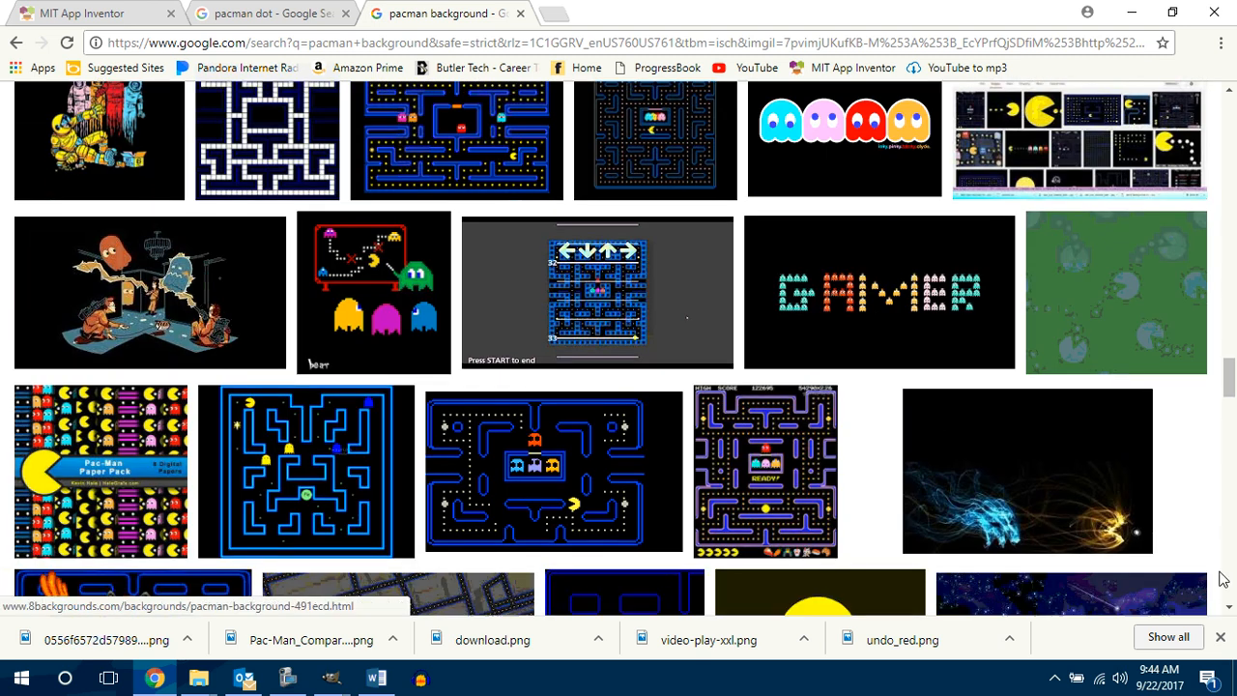
Step: Open the blue and gold light-trails Pacman wallpaper at full size and save it as a JPEG in the Count Me In Pacman 1.1.3 folder
click(1057, 483)
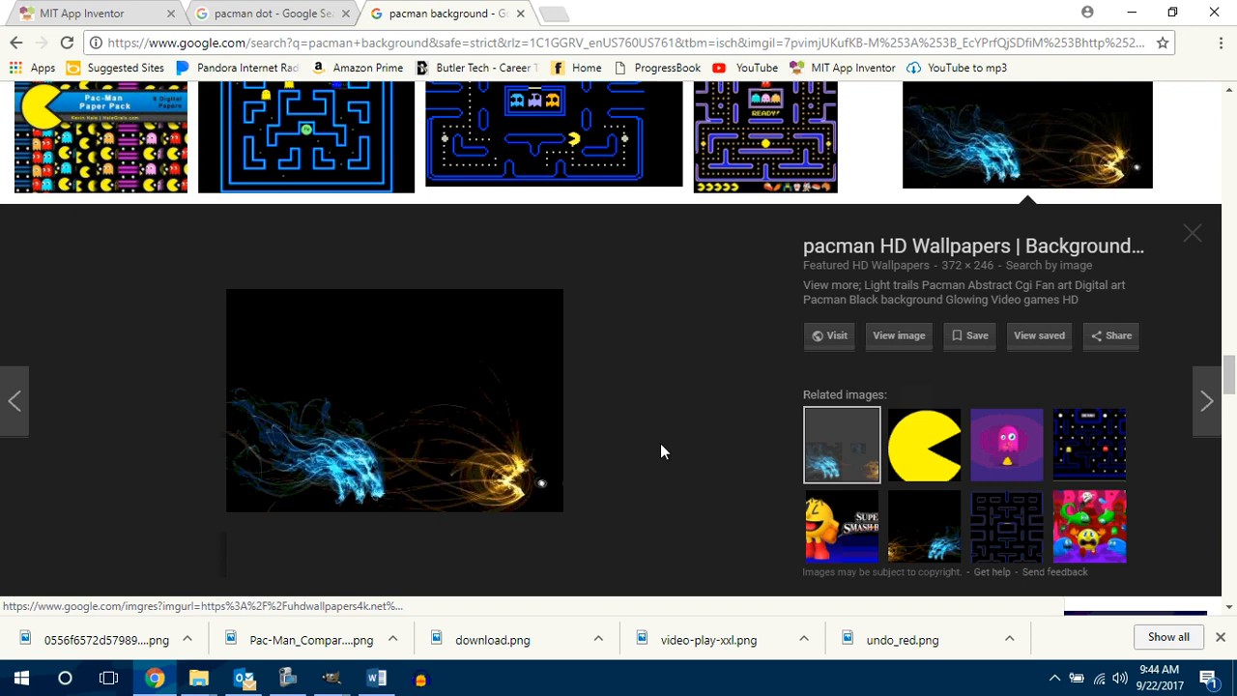
click(904, 344)
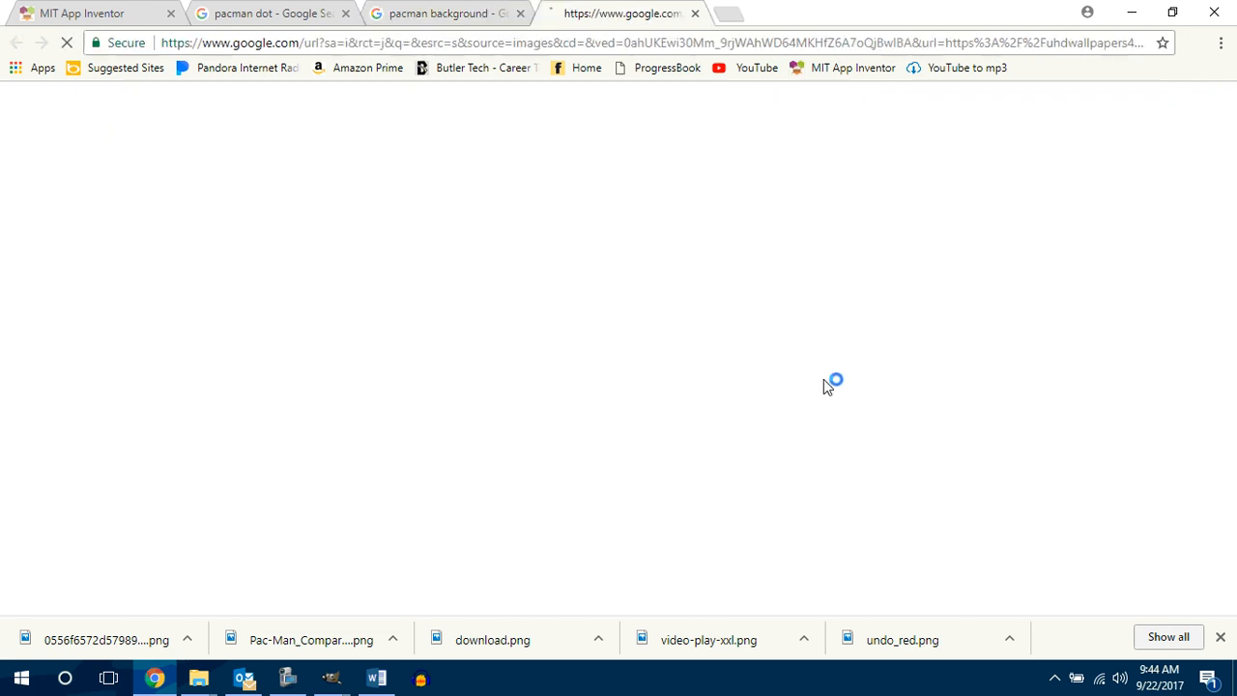
right_click(539, 377)
click(597, 422)
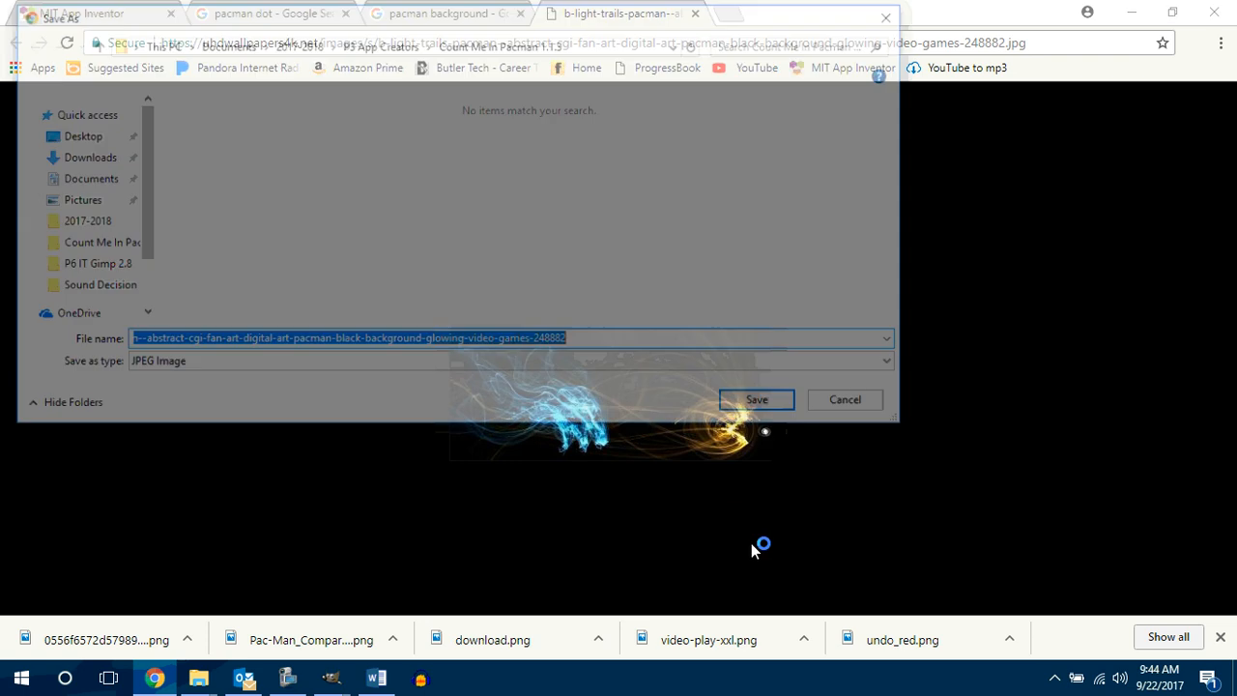
click(763, 406)
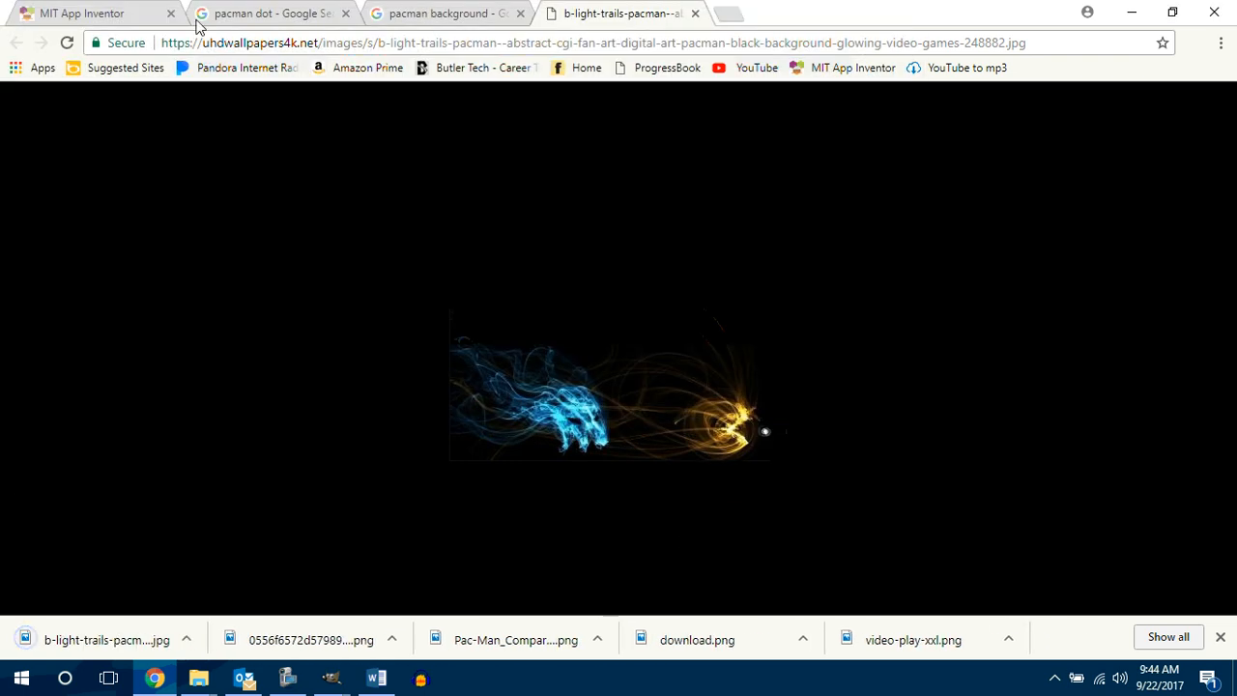
Step: Switch to MIT App Inventor and open the file upload for the background image of cnvGameBoard
click(79, 13)
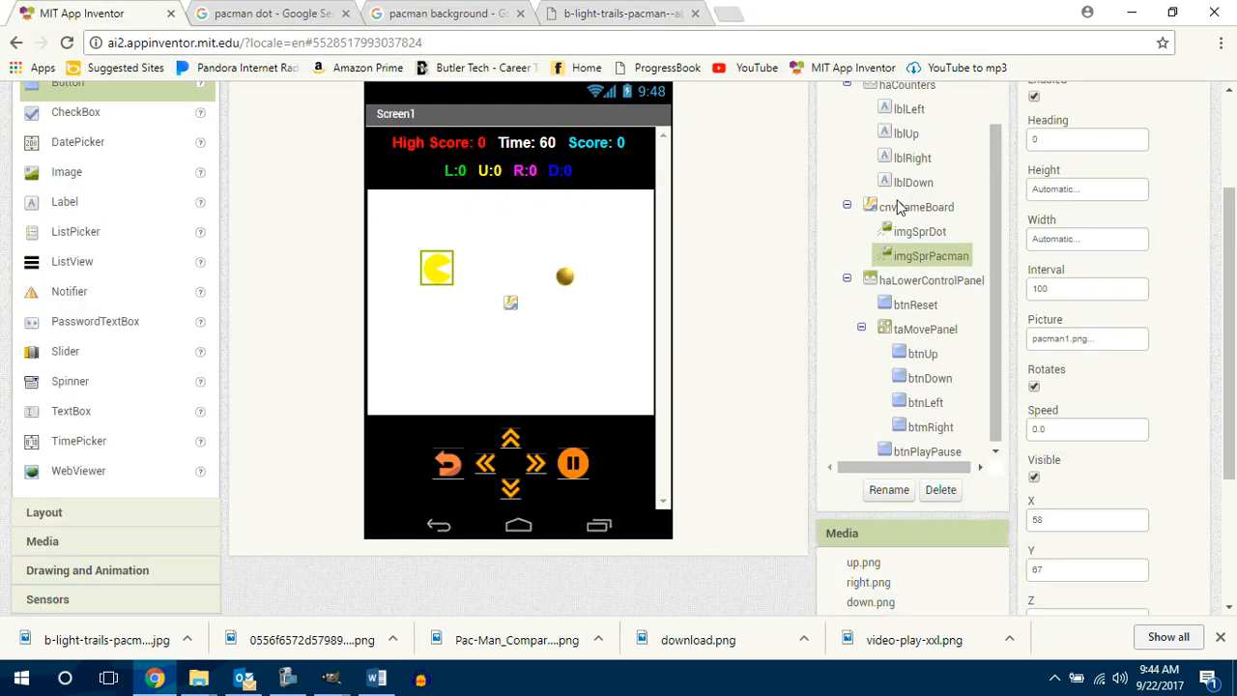
click(899, 211)
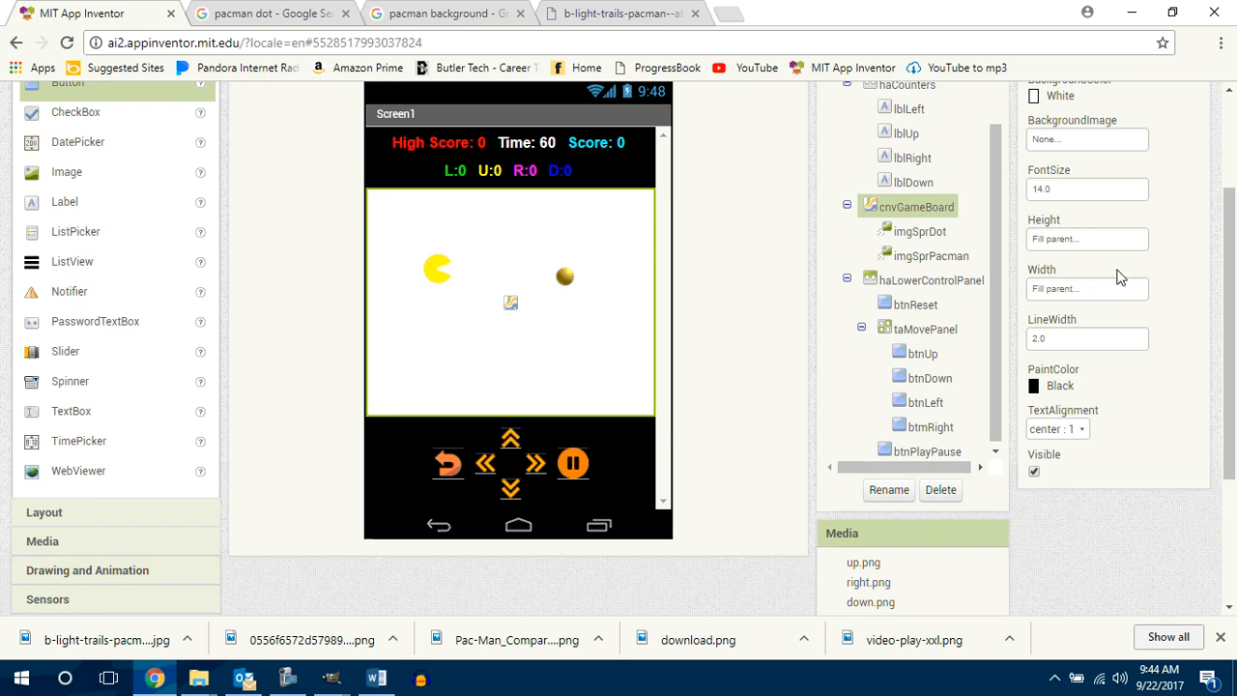
click(1084, 145)
click(1105, 288)
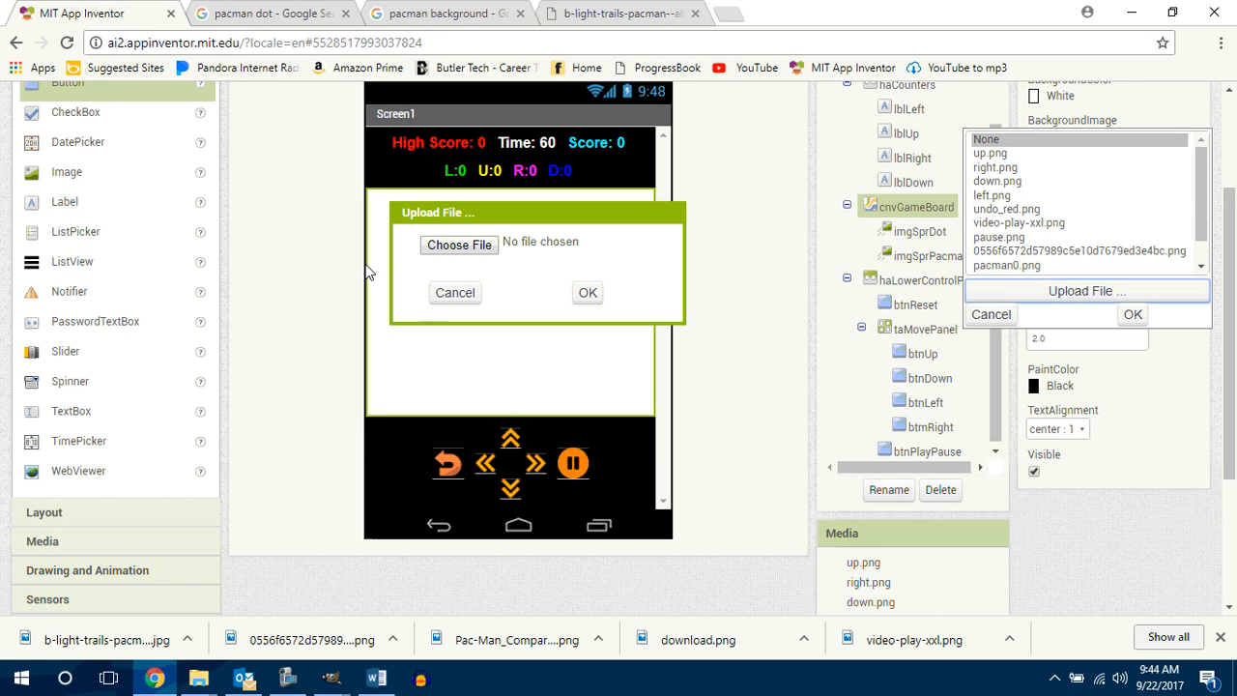
Step: Try to upload the light-trails Pacman image under its original long file name
click(434, 245)
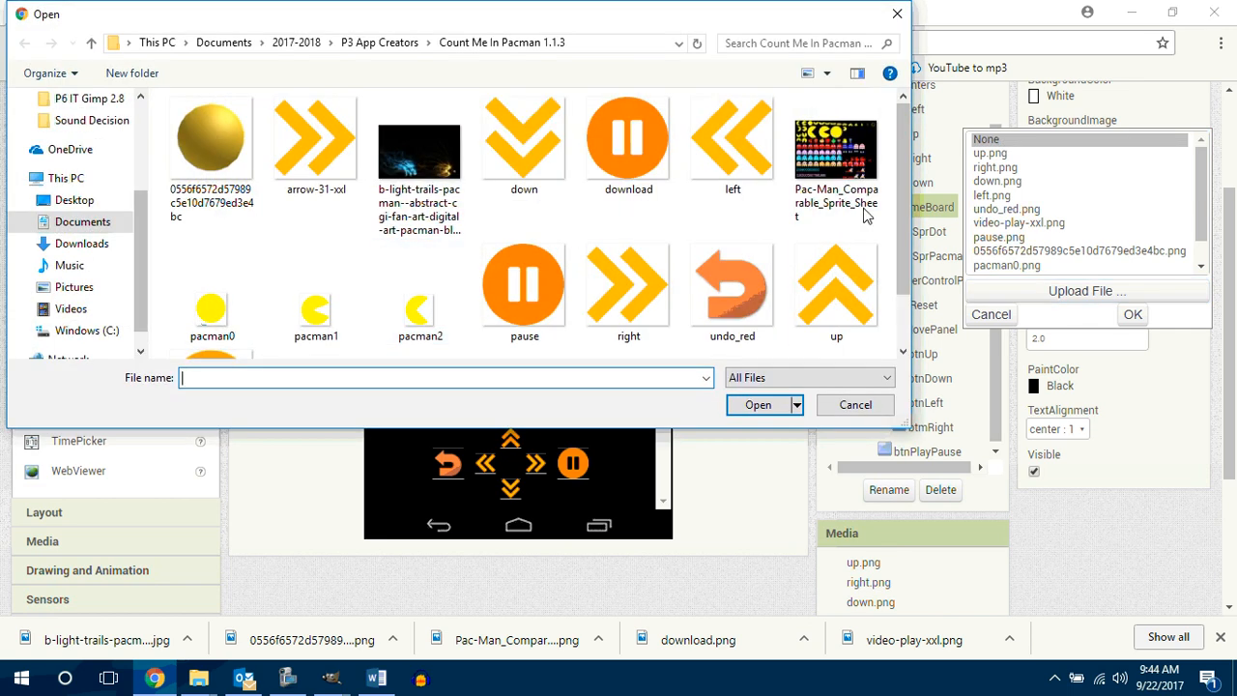
click(422, 158)
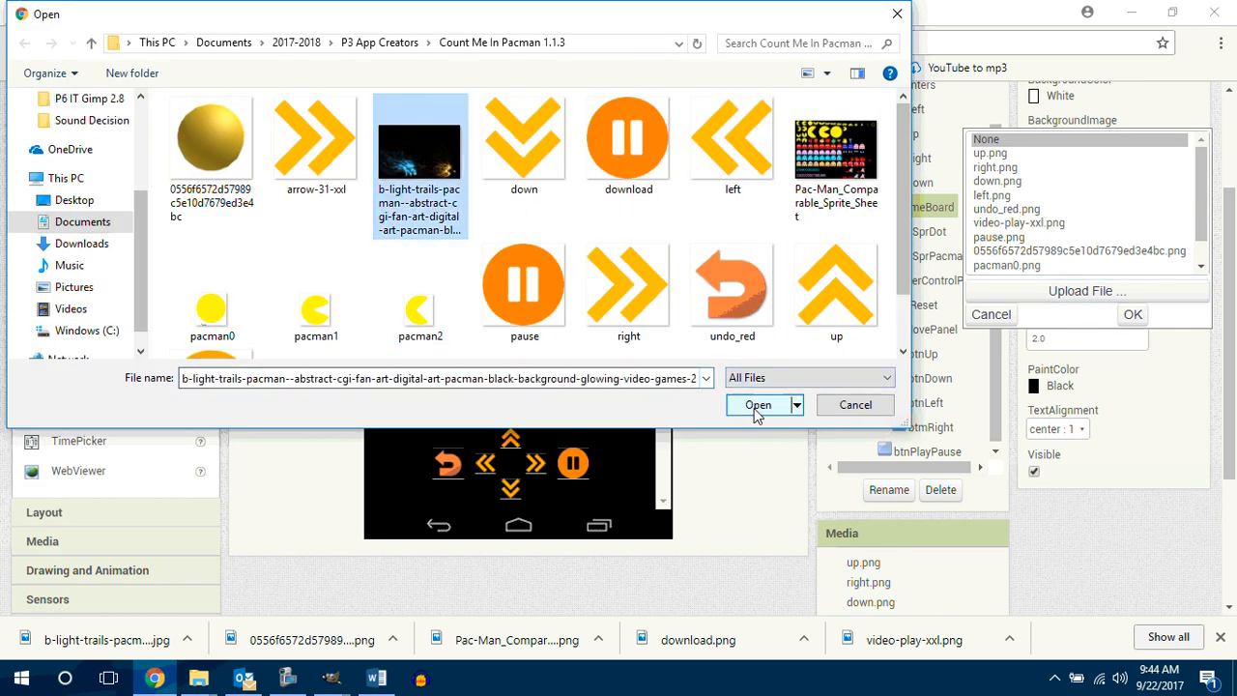
click(752, 405)
click(590, 294)
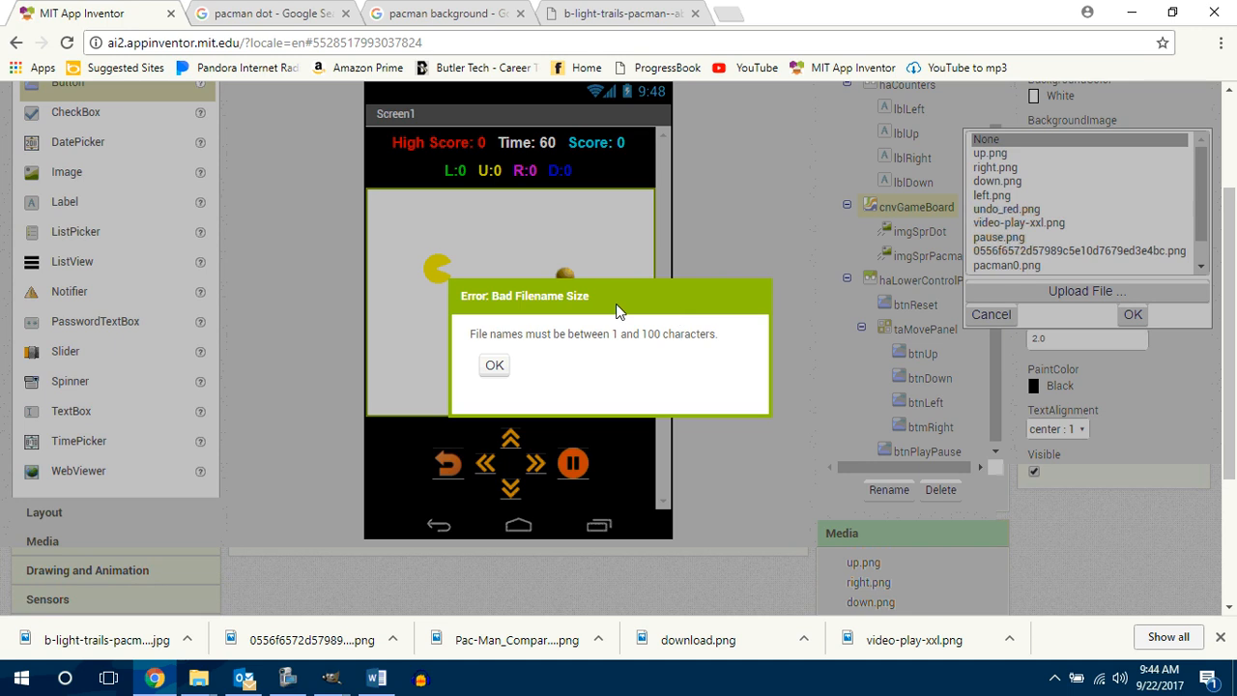
click(495, 366)
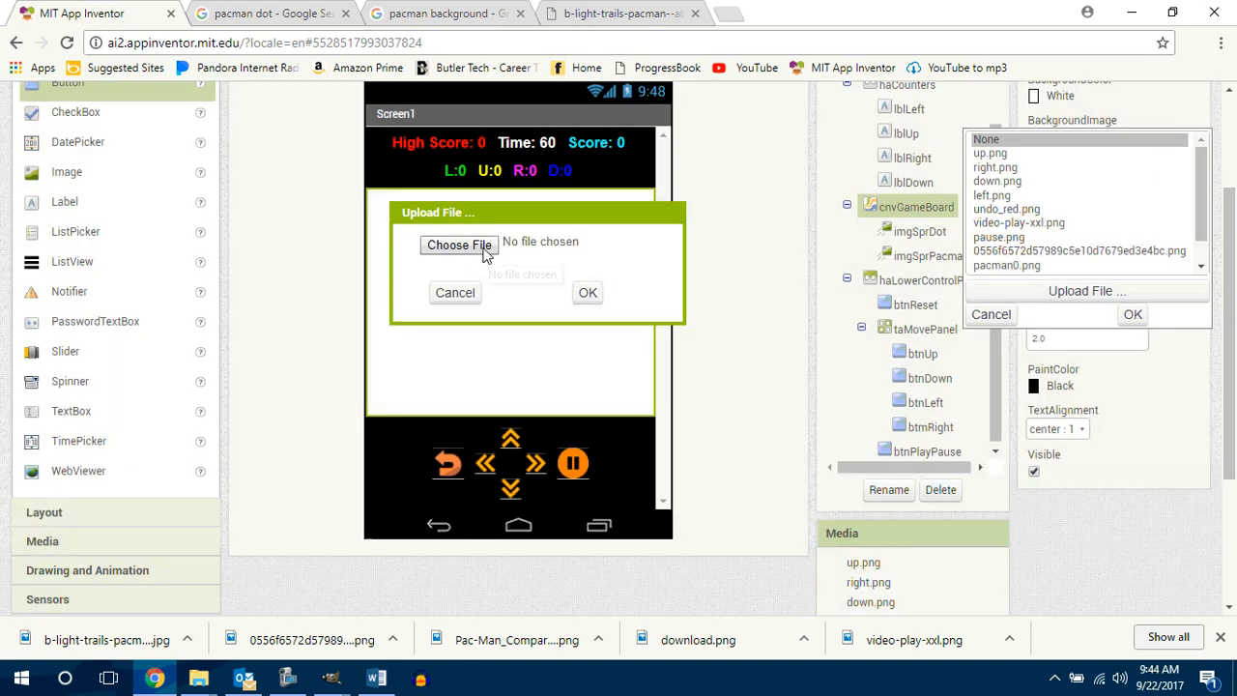
Step: Switch to the Count Me In Pacman 1.1.3 folder in File Explorer and rename the light-trails image as background
mouse_move(198, 678)
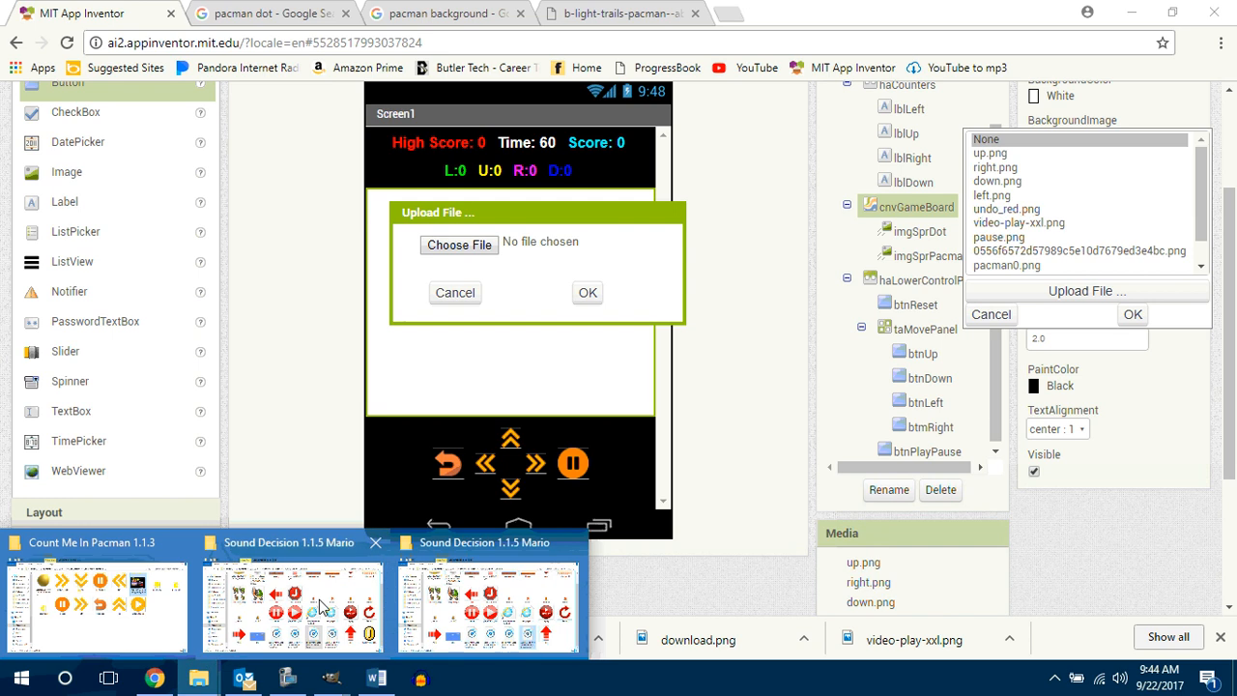
click(170, 606)
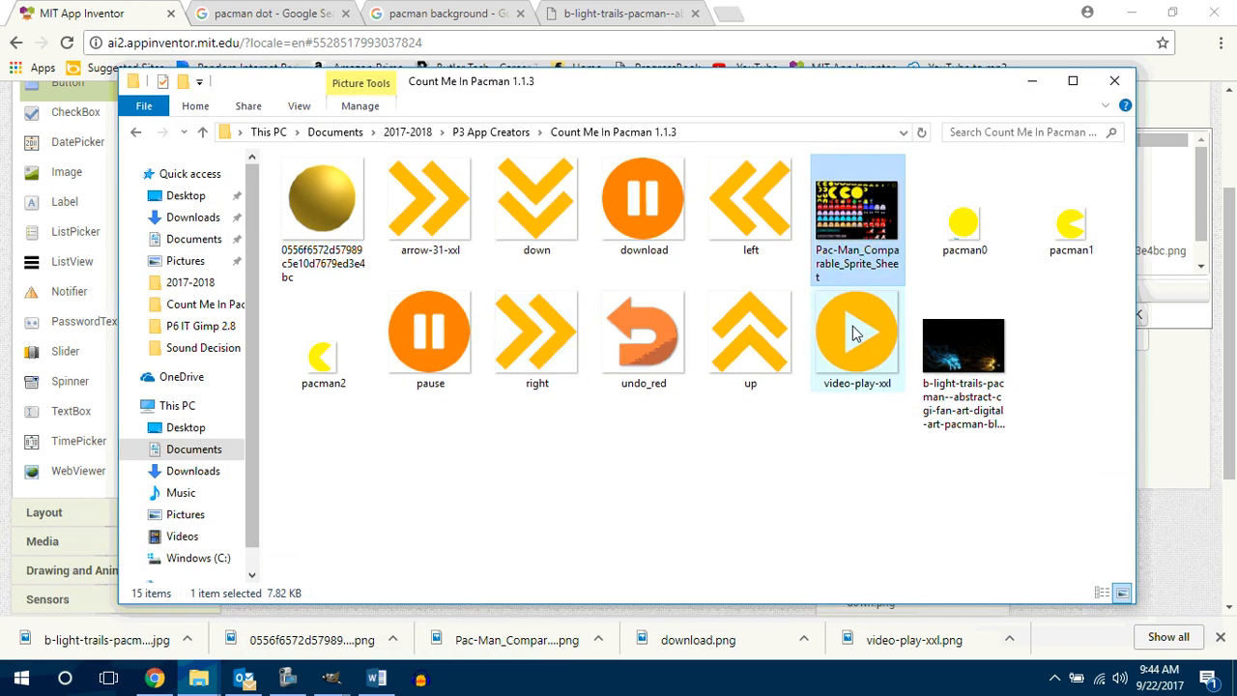
click(962, 411)
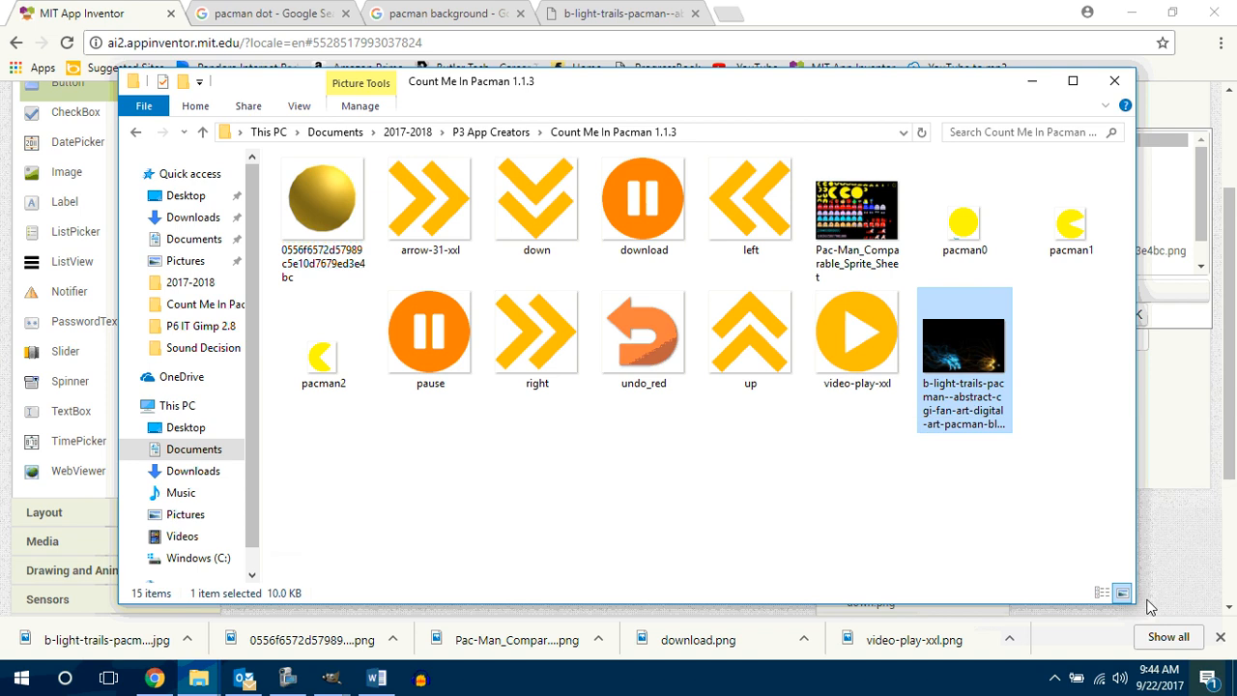
click(997, 425)
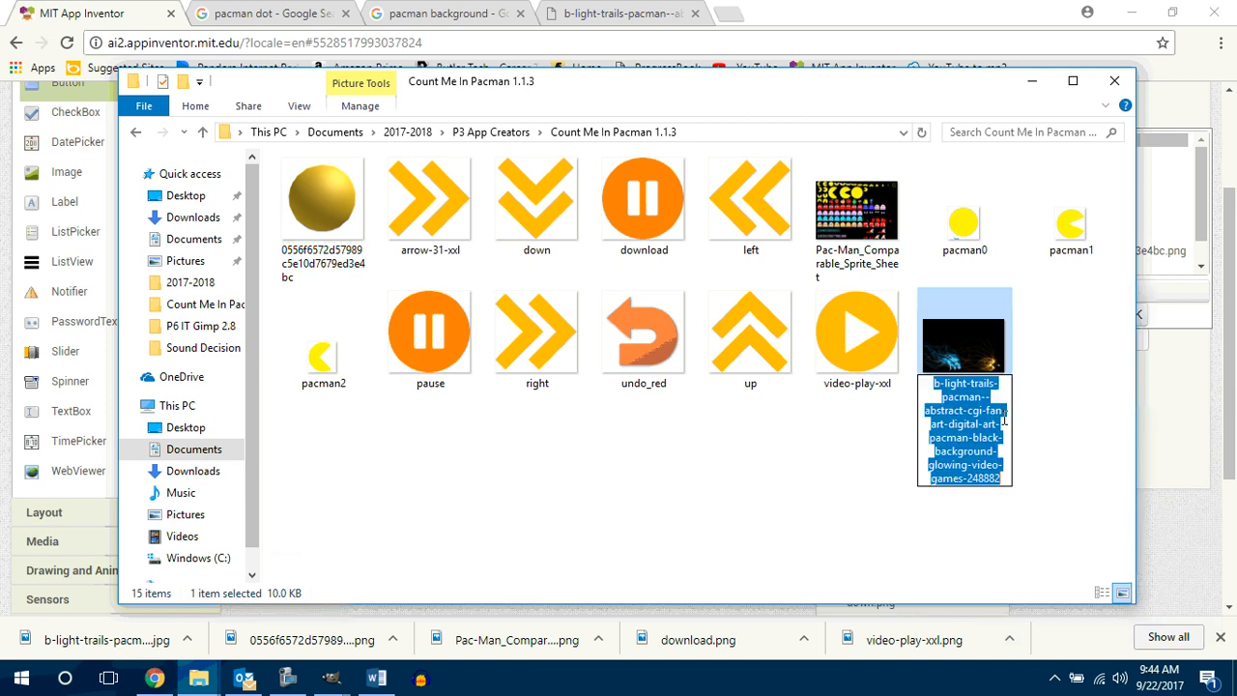
text(back)
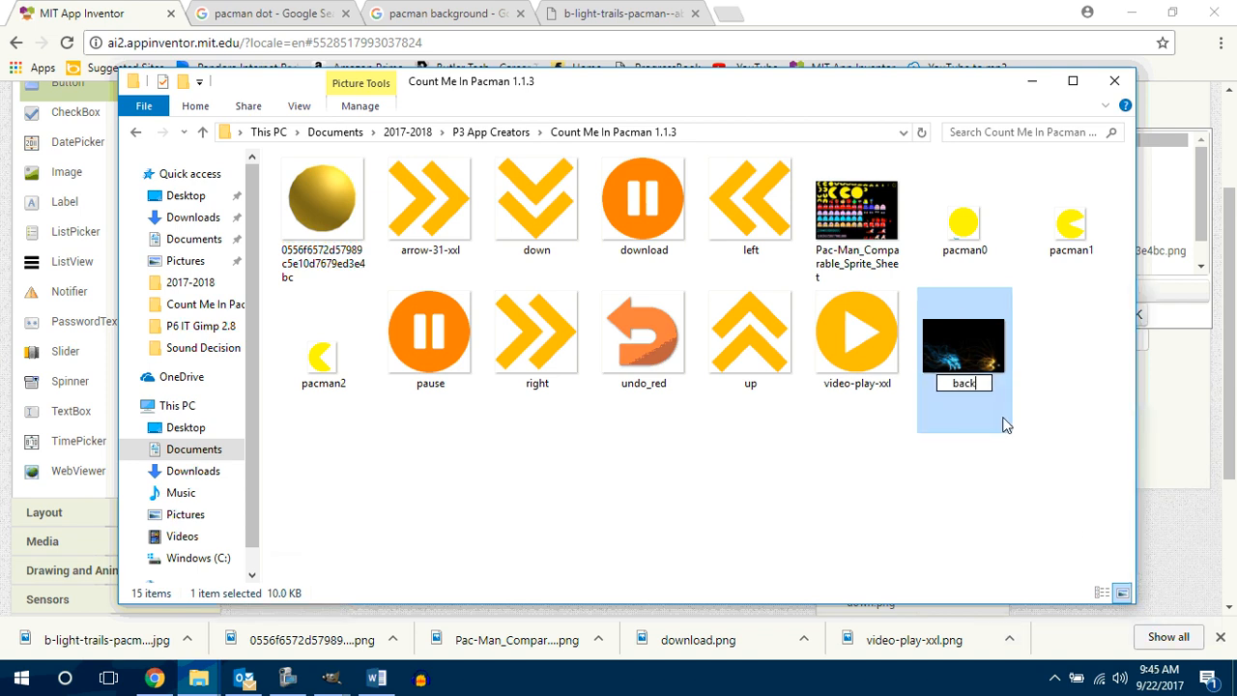
text(ground)
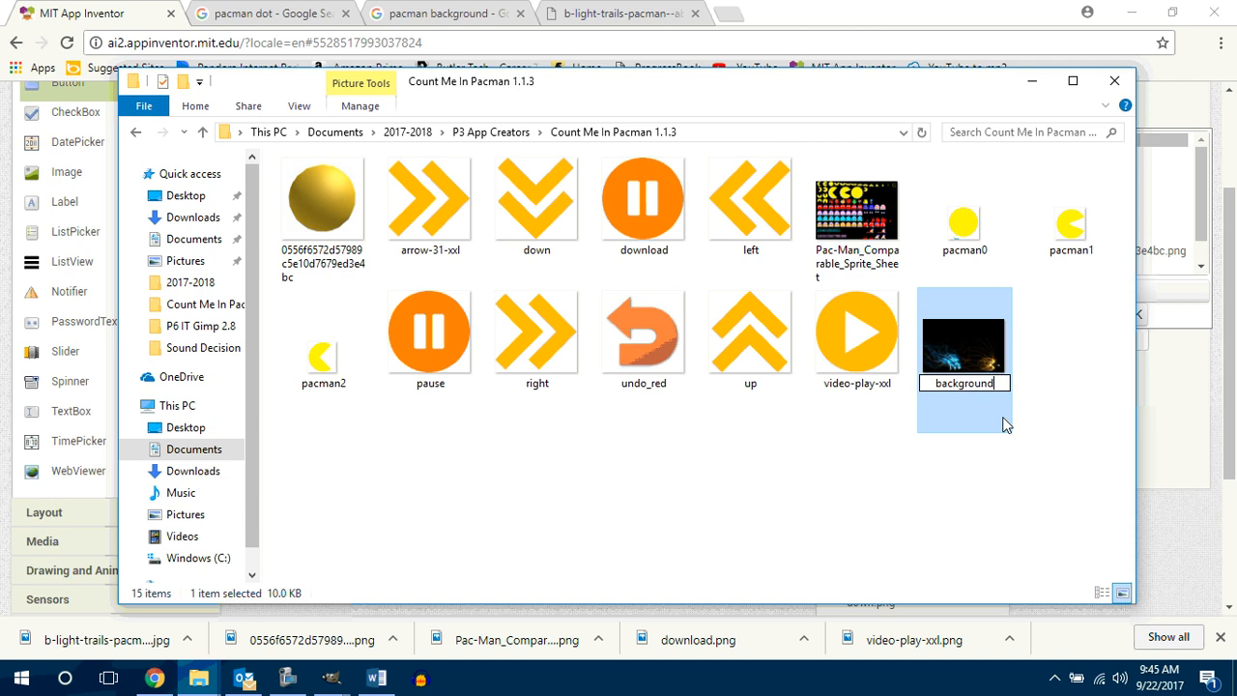
key(Return)
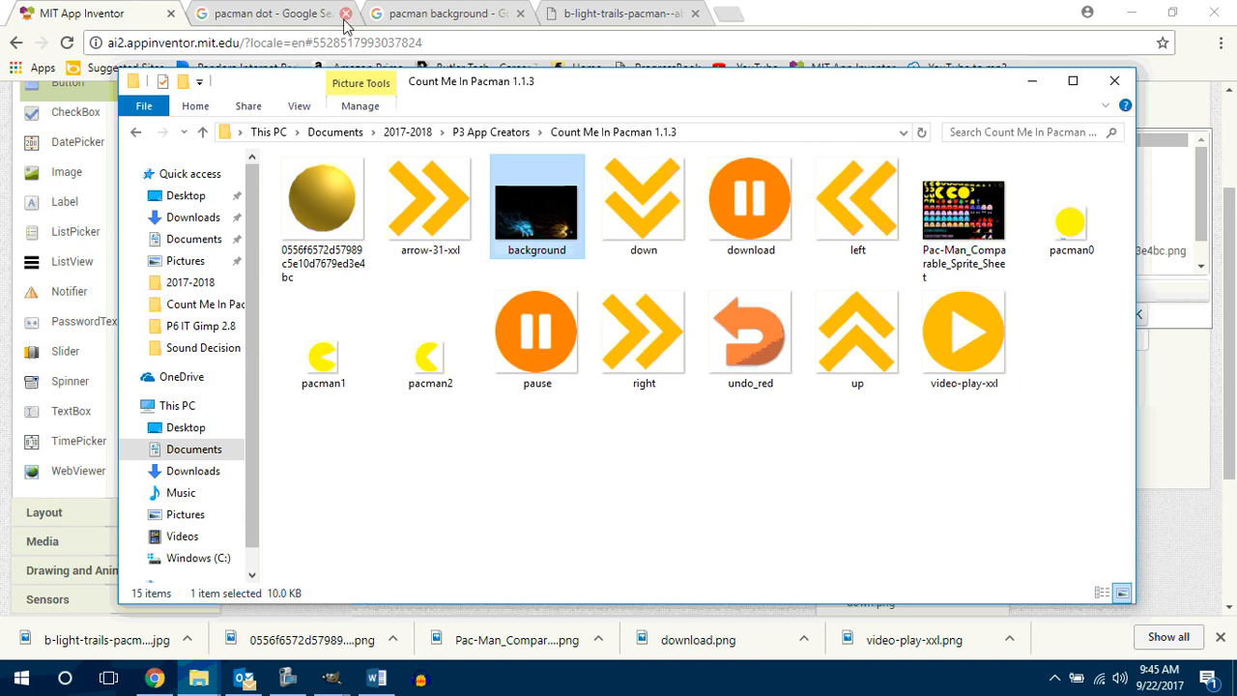
Step: Return to MIT App Inventor and upload background.jpg for the background image of cnvGameBoard
click(128, 12)
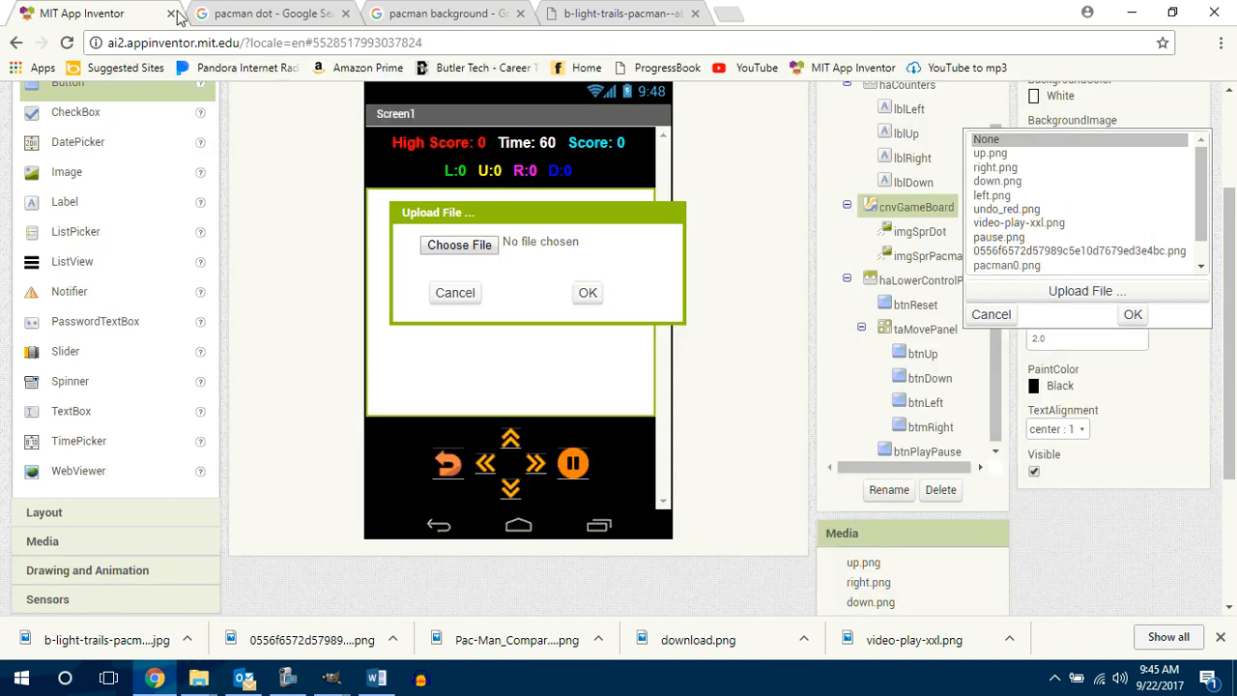
click(477, 245)
click(419, 153)
click(757, 404)
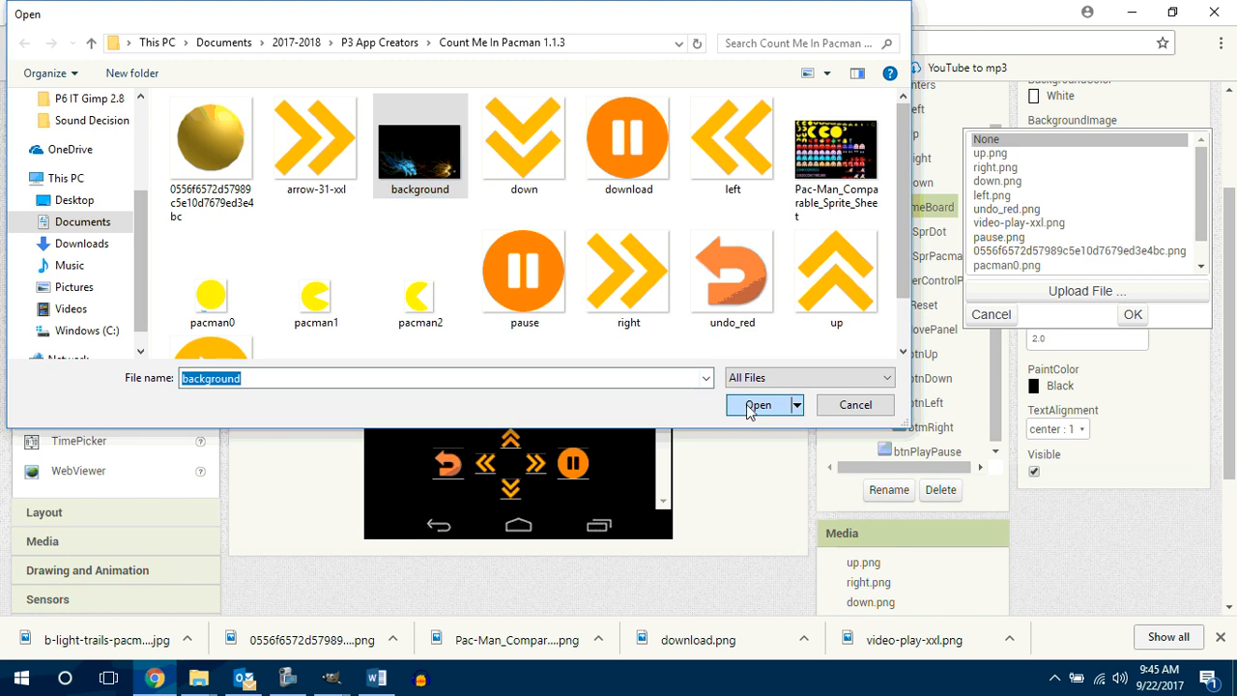
click(584, 295)
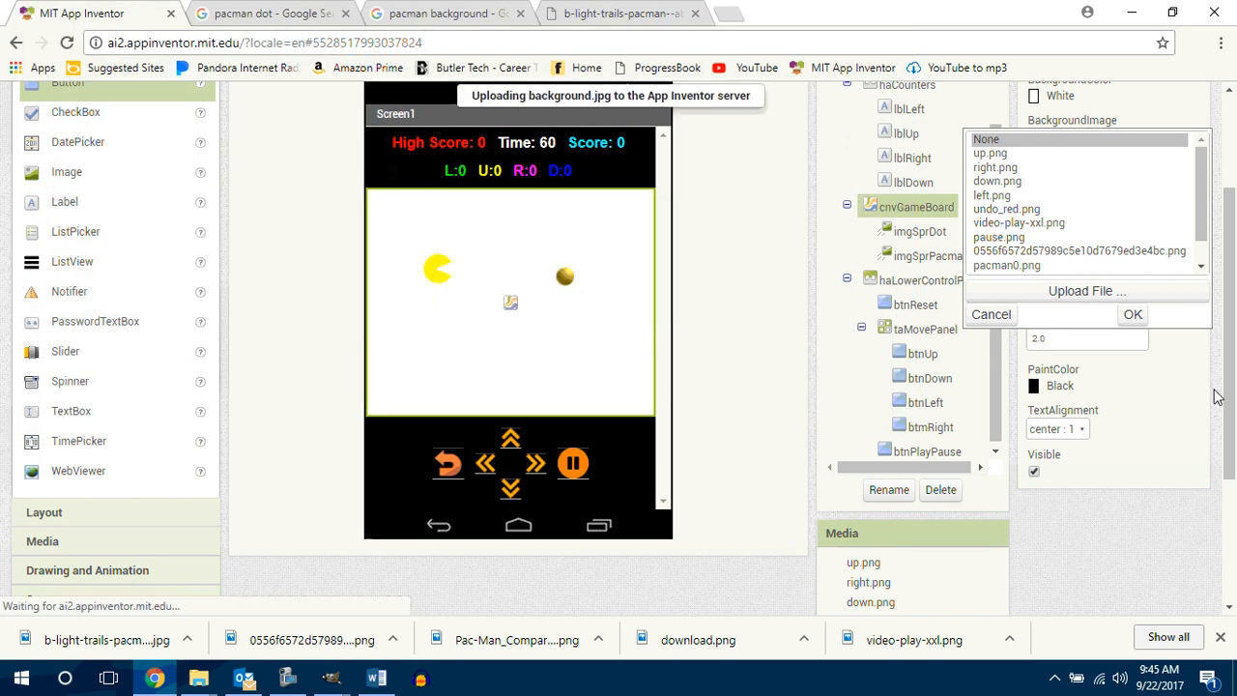
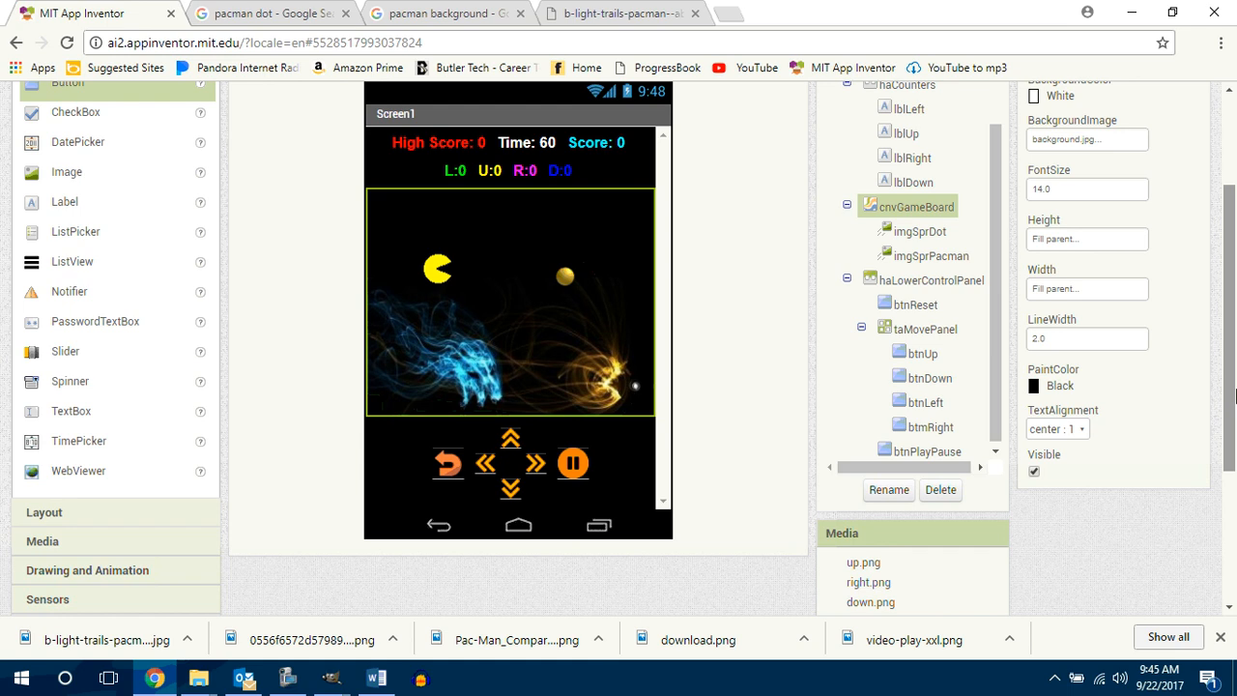
Step: Set the background image of Screen1 to the already uploaded background.jpg
scroll(1226, 301, up, 1)
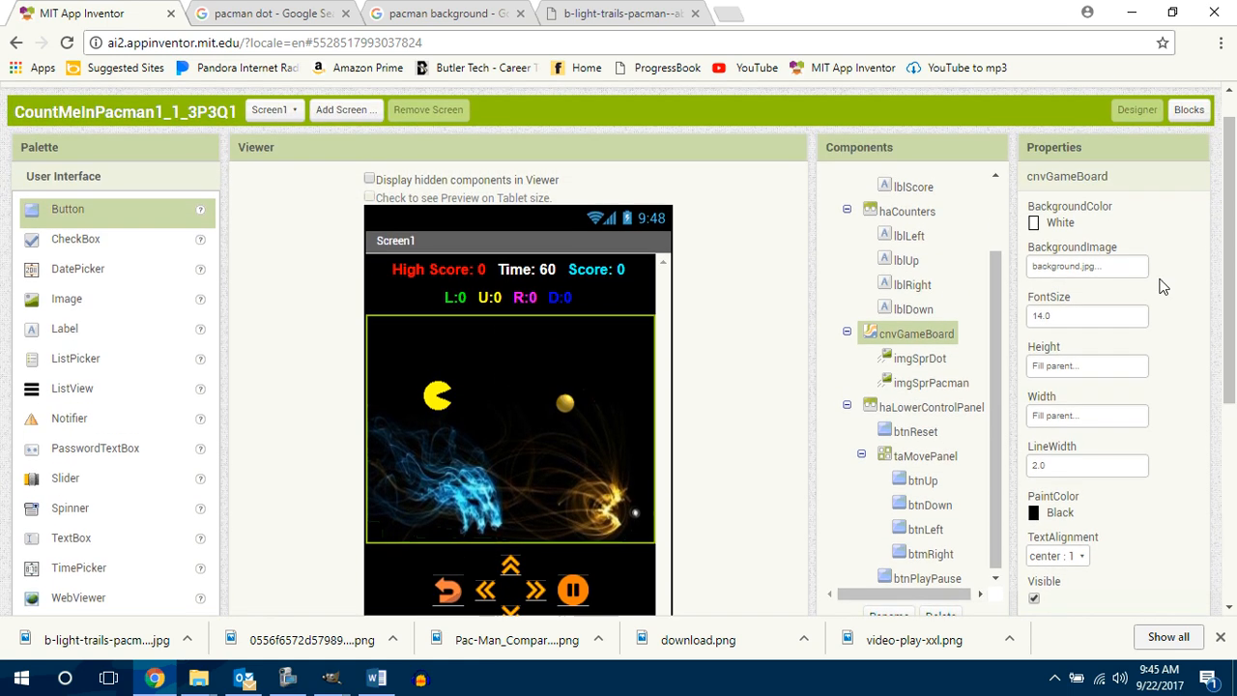
scroll(980, 353, up, 2)
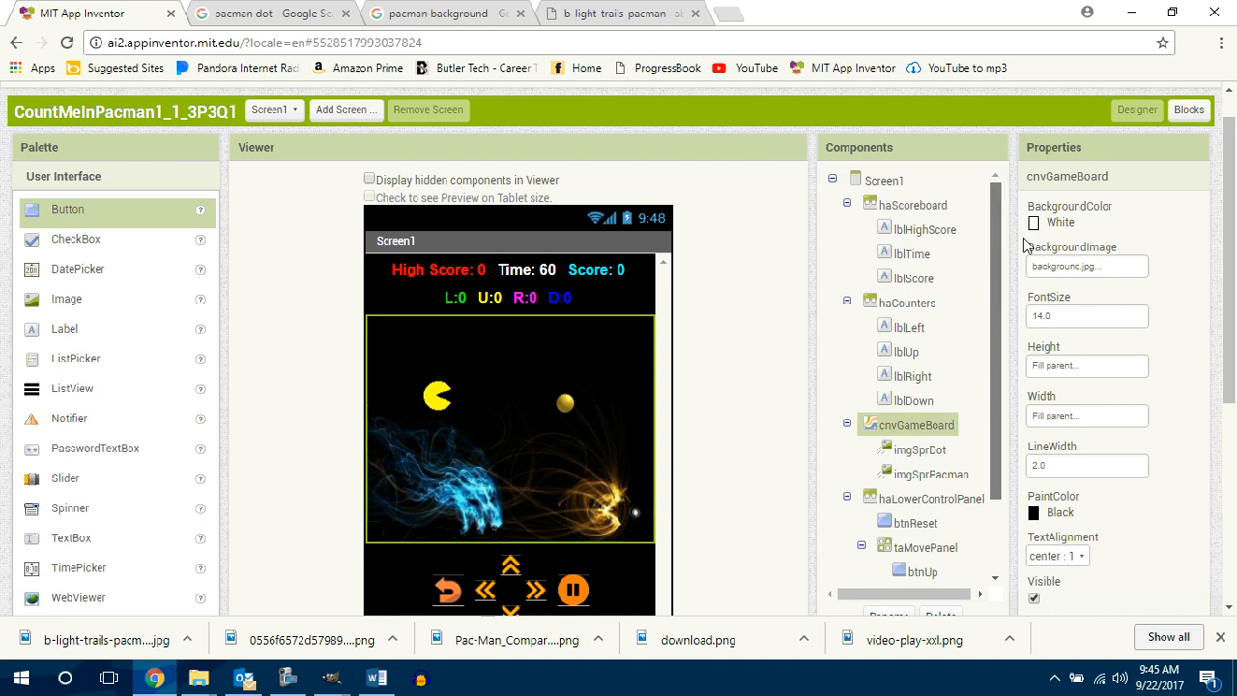
click(884, 182)
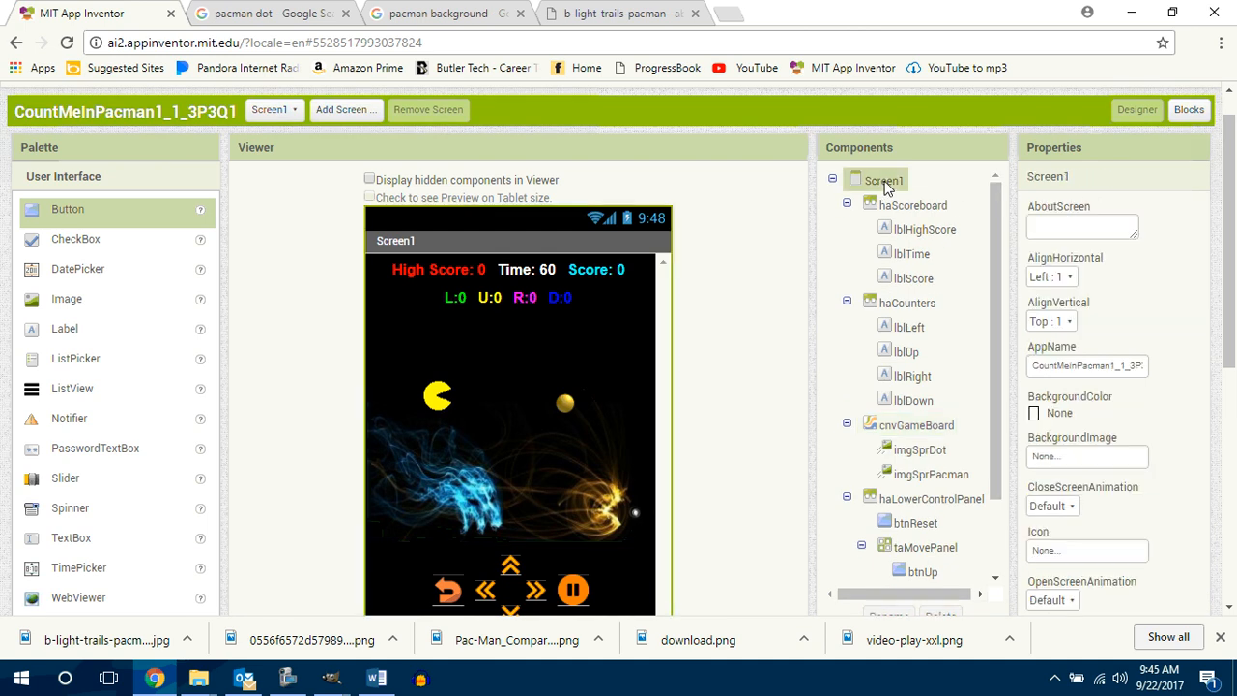
mouse_move(1229, 324)
mouse_down()
mouse_move(1218, 393)
mouse_move(1231, 307)
mouse_move(1228, 327)
mouse_up()
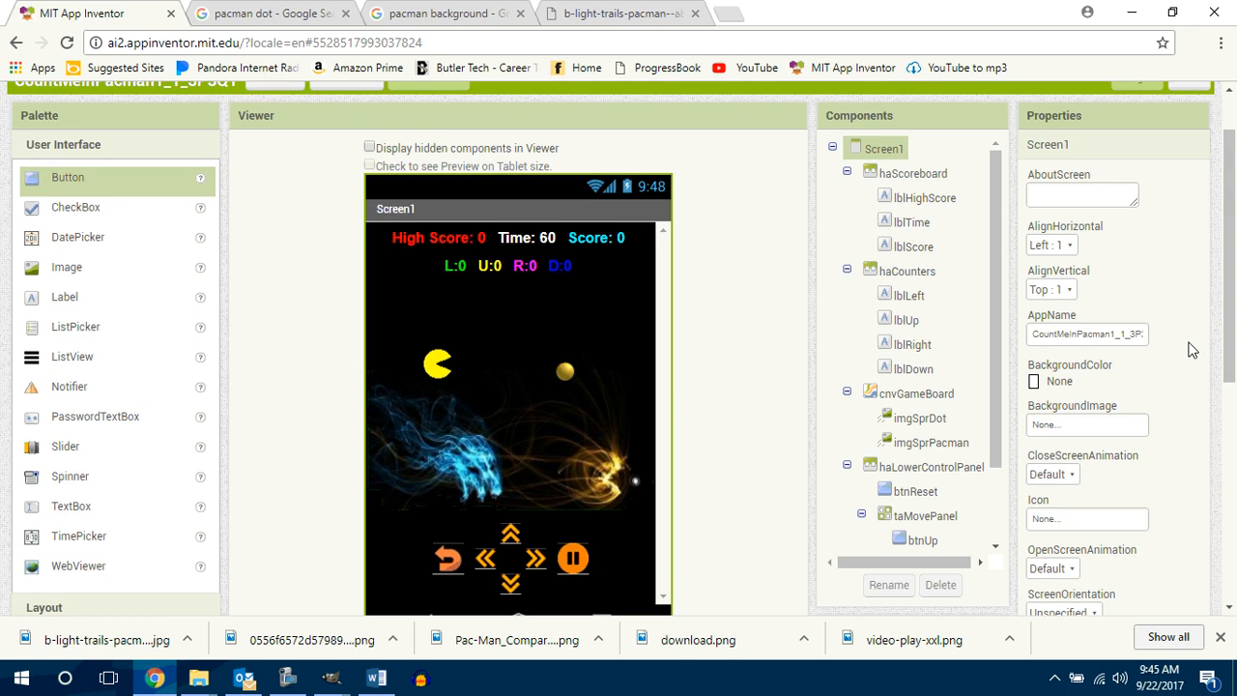
click(1095, 422)
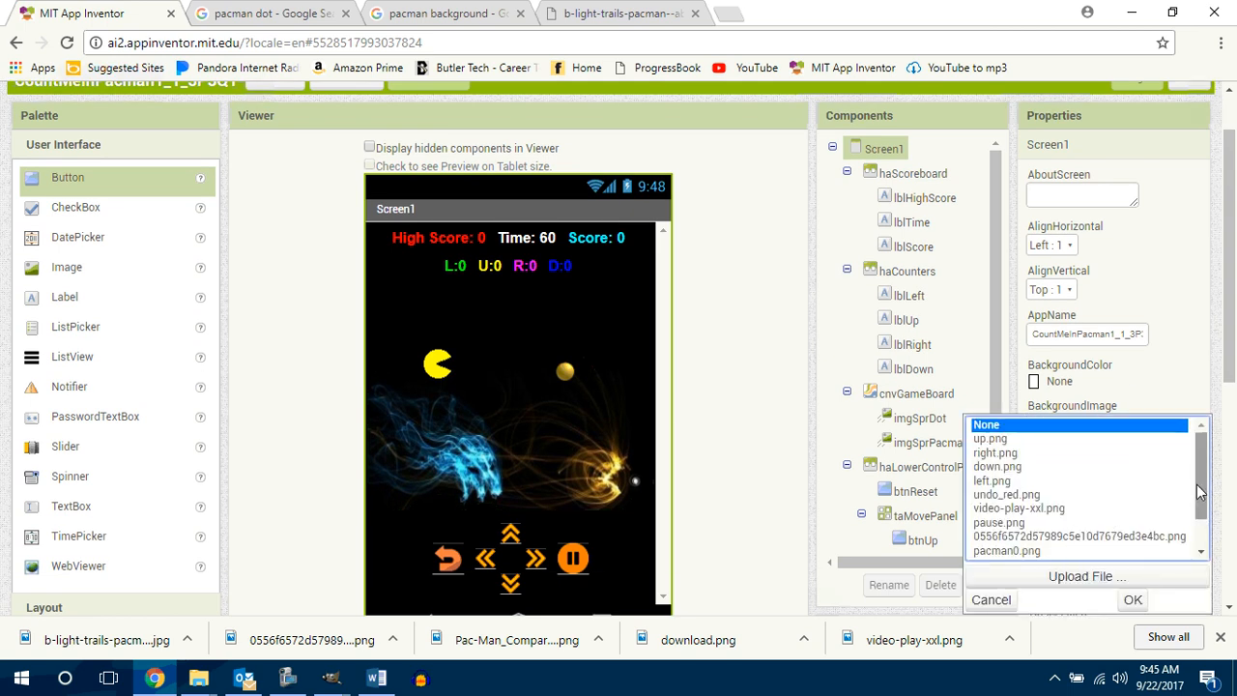
drag(1202, 502, 1218, 549)
click(1039, 550)
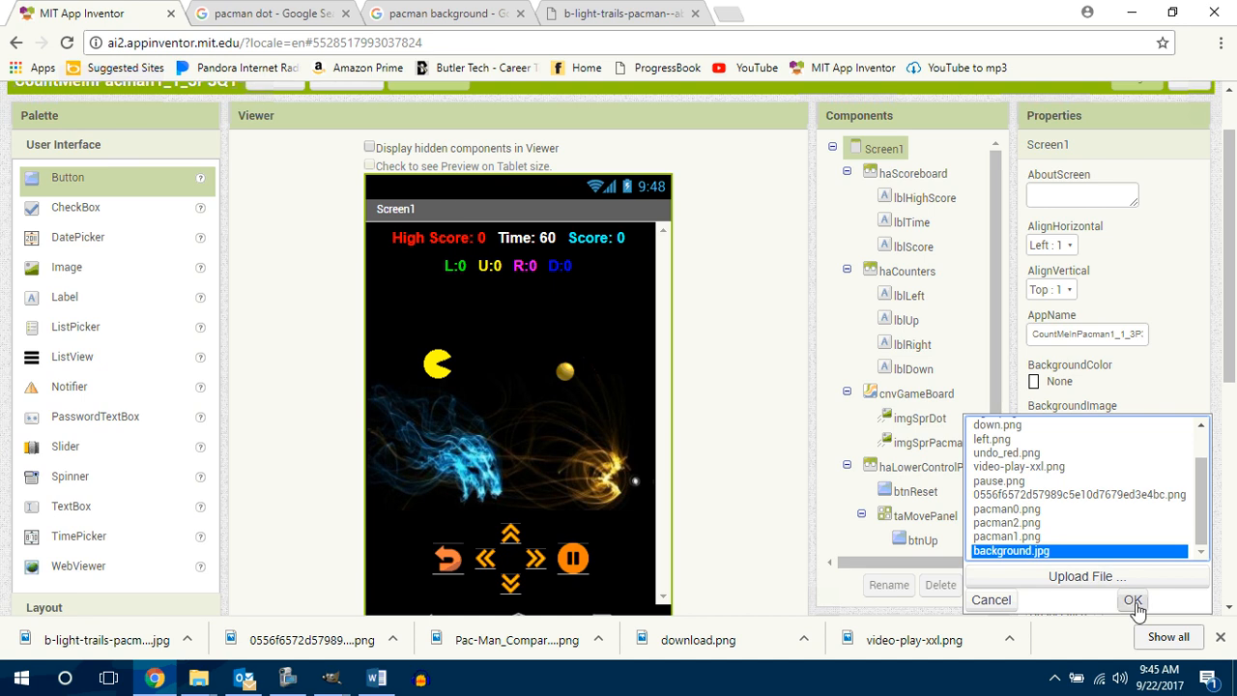
click(1131, 600)
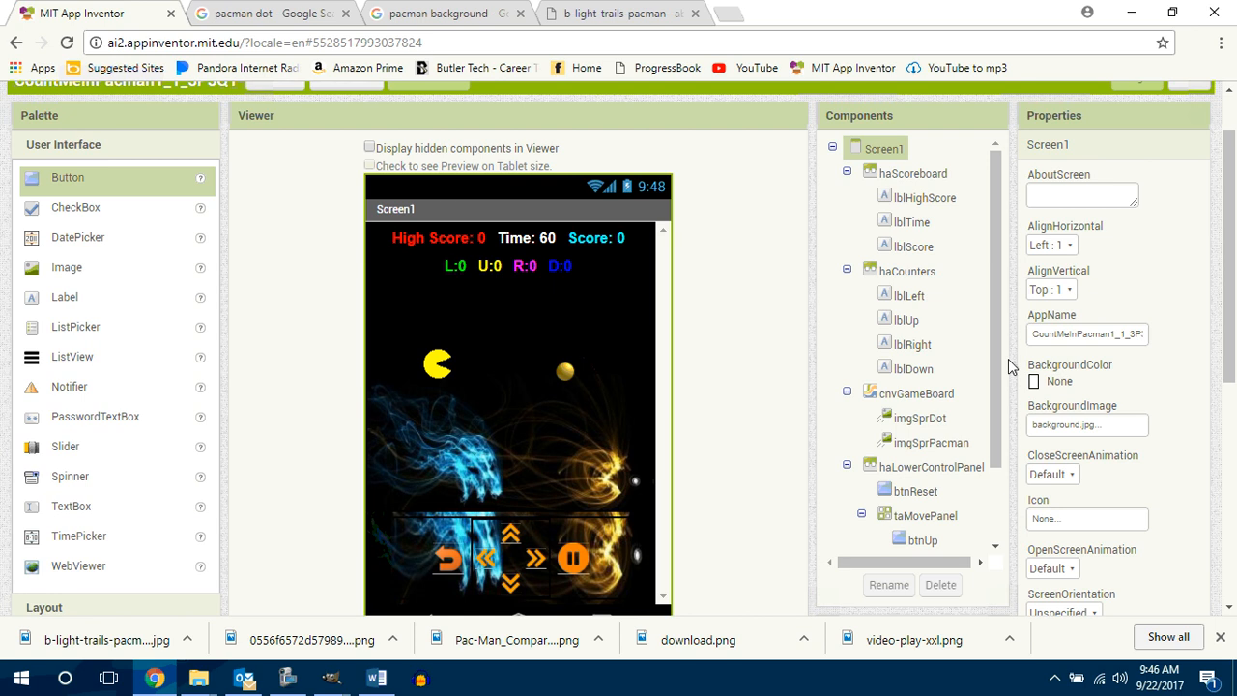
Step: Set both the background image and the background color of cnvGameBoard to None
click(511, 374)
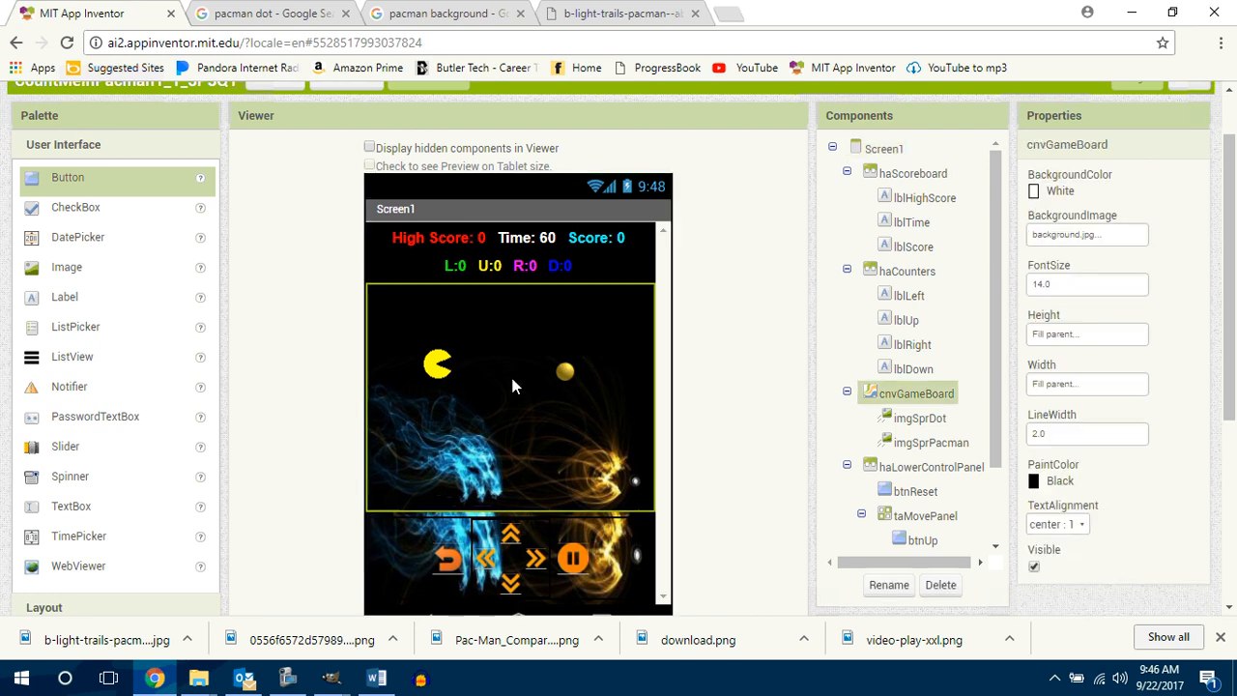
click(1070, 236)
scroll(1204, 304, up, 2)
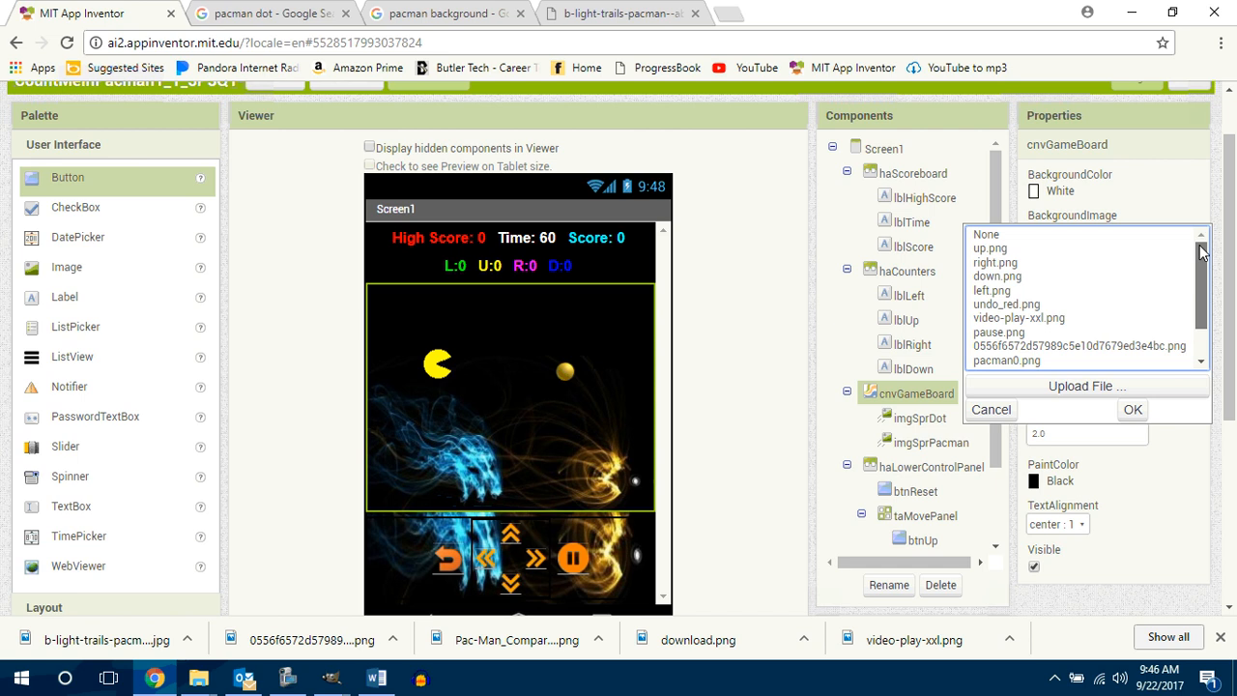
click(986, 235)
click(1137, 408)
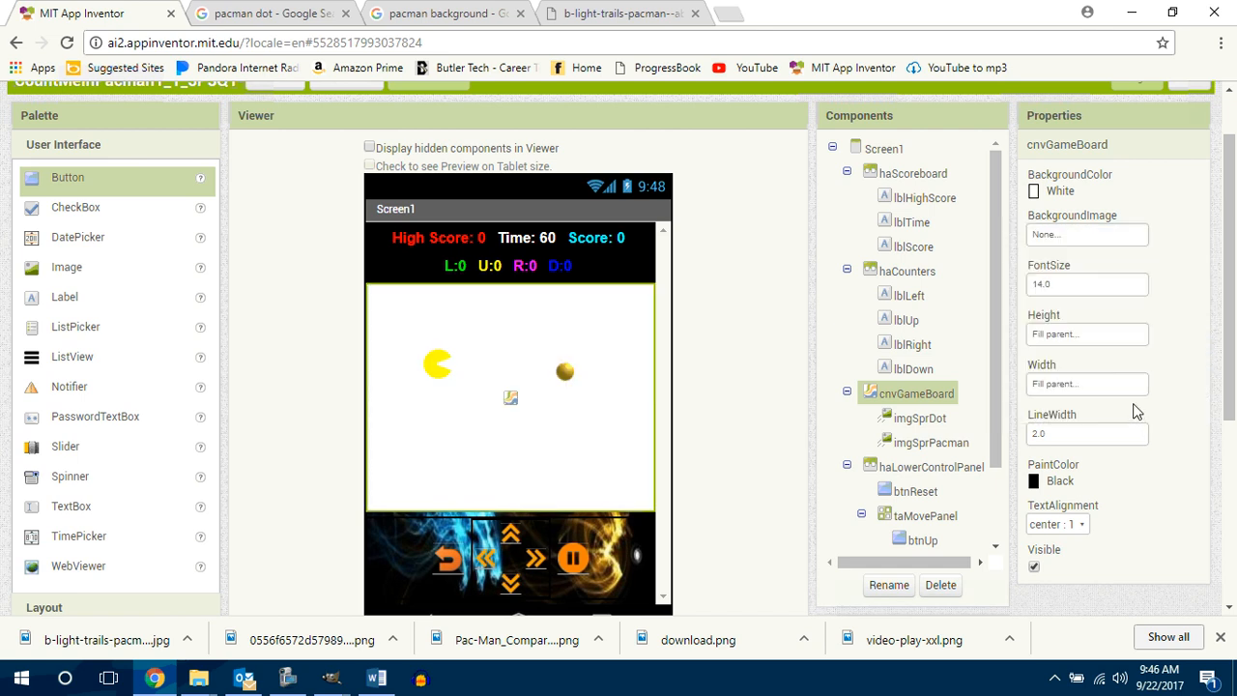
click(1064, 193)
click(1067, 220)
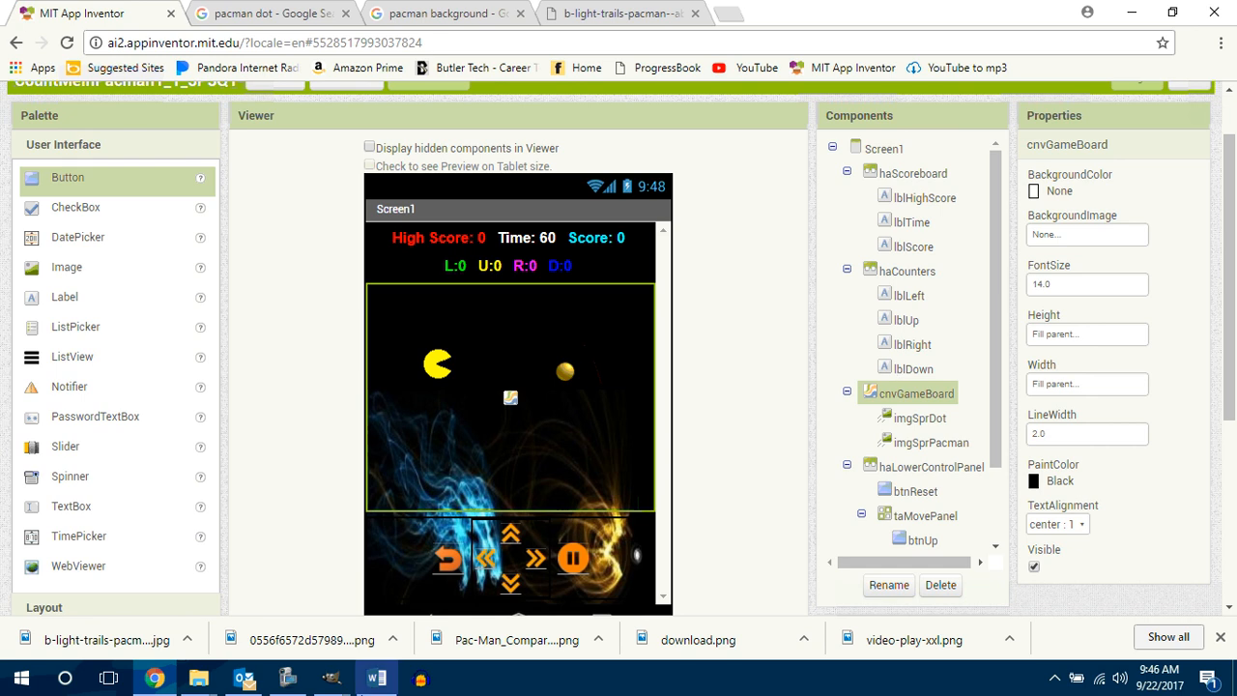
Step: Switch to GIMP and undo the crop of the pacman2 image to restore the full sprite sheet
key(alt+Tab)
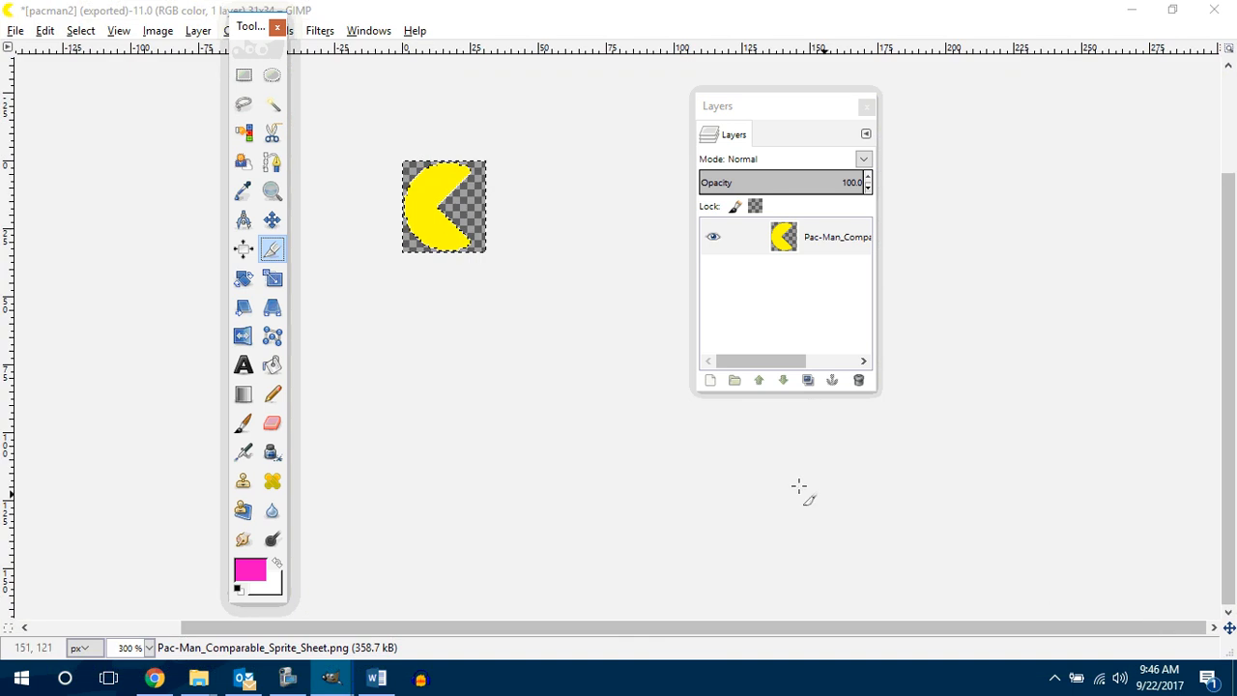
key(ctrl+z)
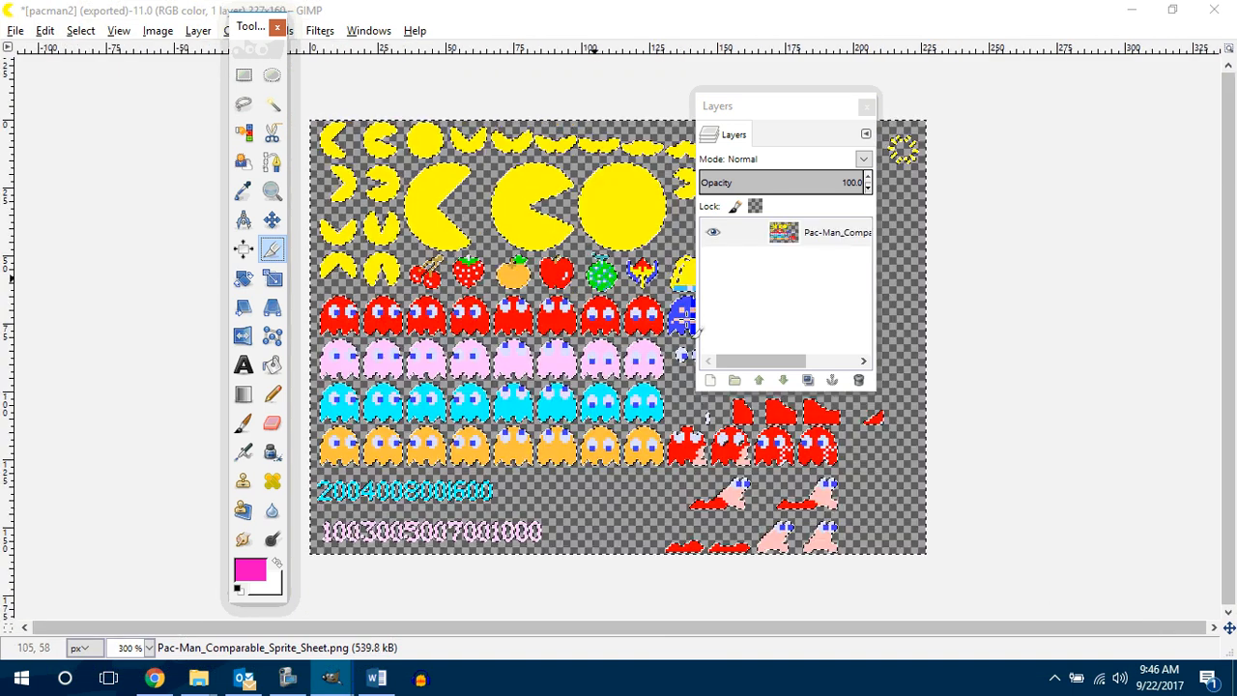
Step: Try cropping the sprite sheet to the large, partly open-mouthed Pac-Man in the middle, and undo the crop
click(272, 251)
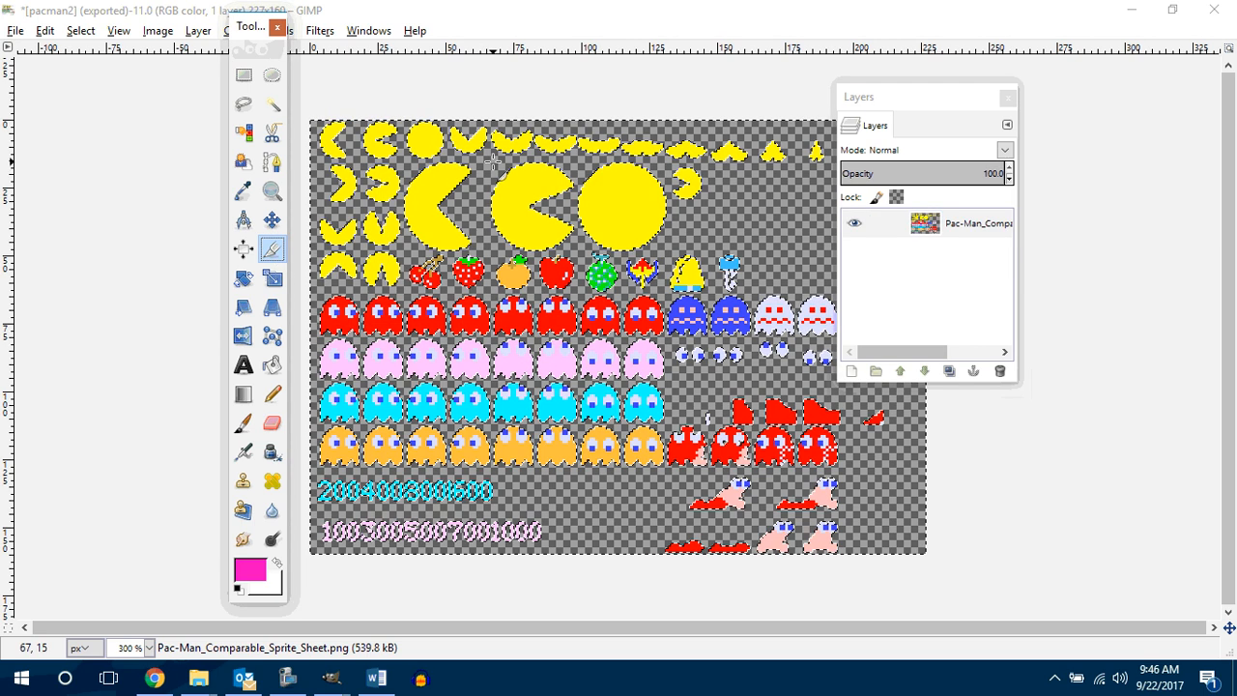
drag(503, 162, 578, 254)
click(536, 212)
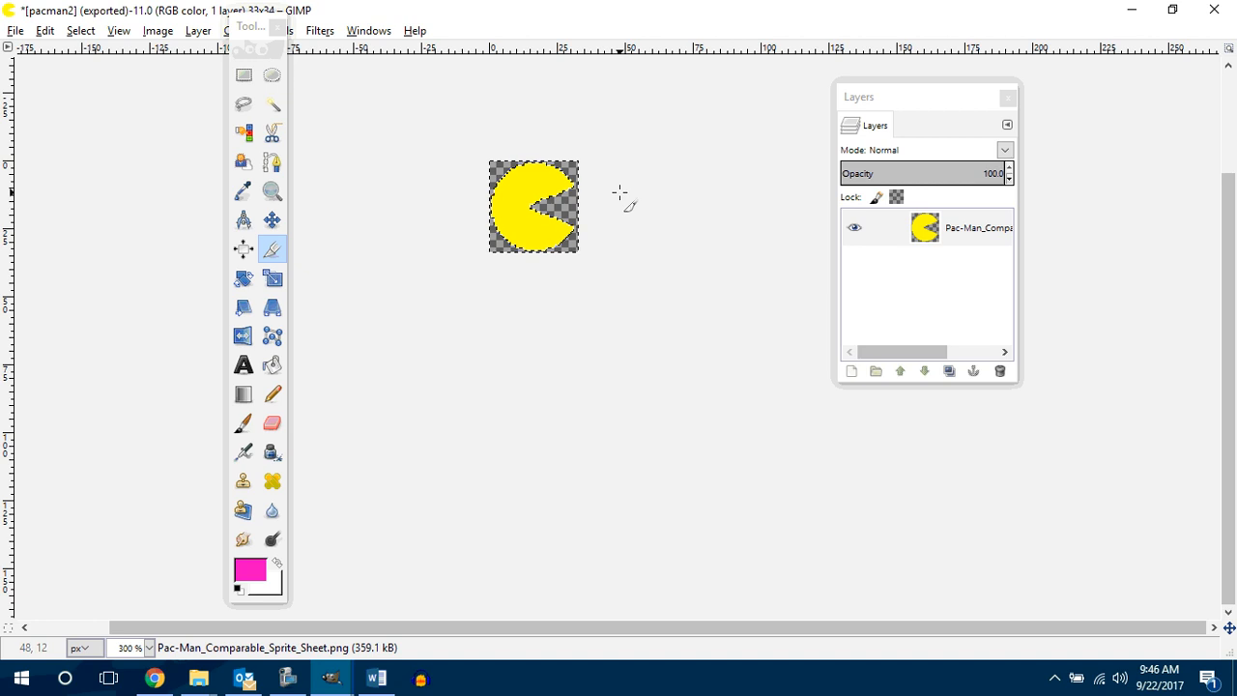
key(ctrl+z)
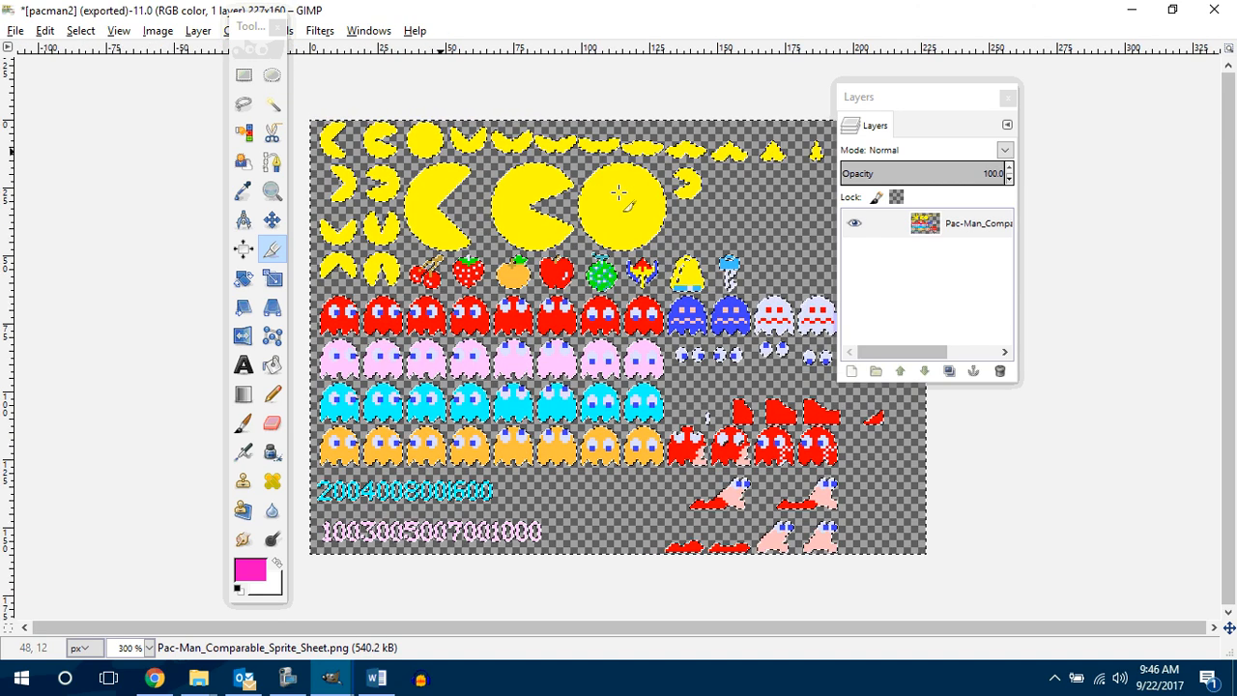
Step: Uncover the whole sprite sheet, try cropping it to the strawberry sprite, and undo the crop
drag(914, 99, 1059, 118)
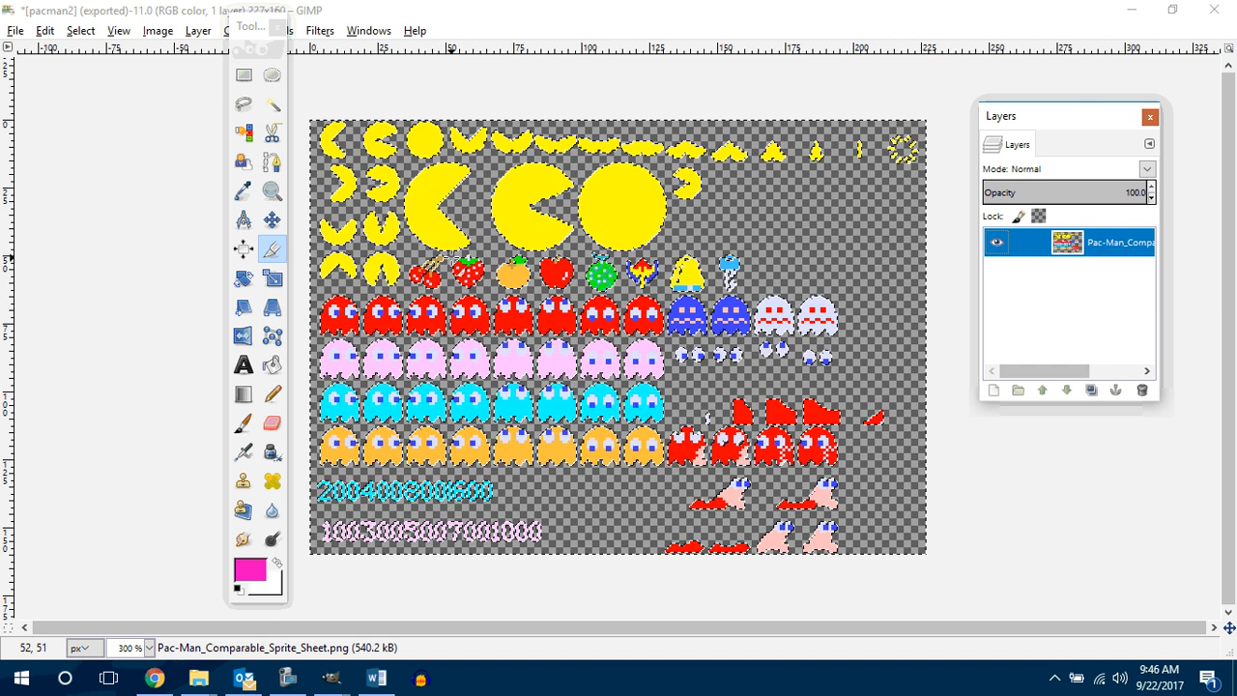
drag(461, 268, 491, 294)
click(474, 277)
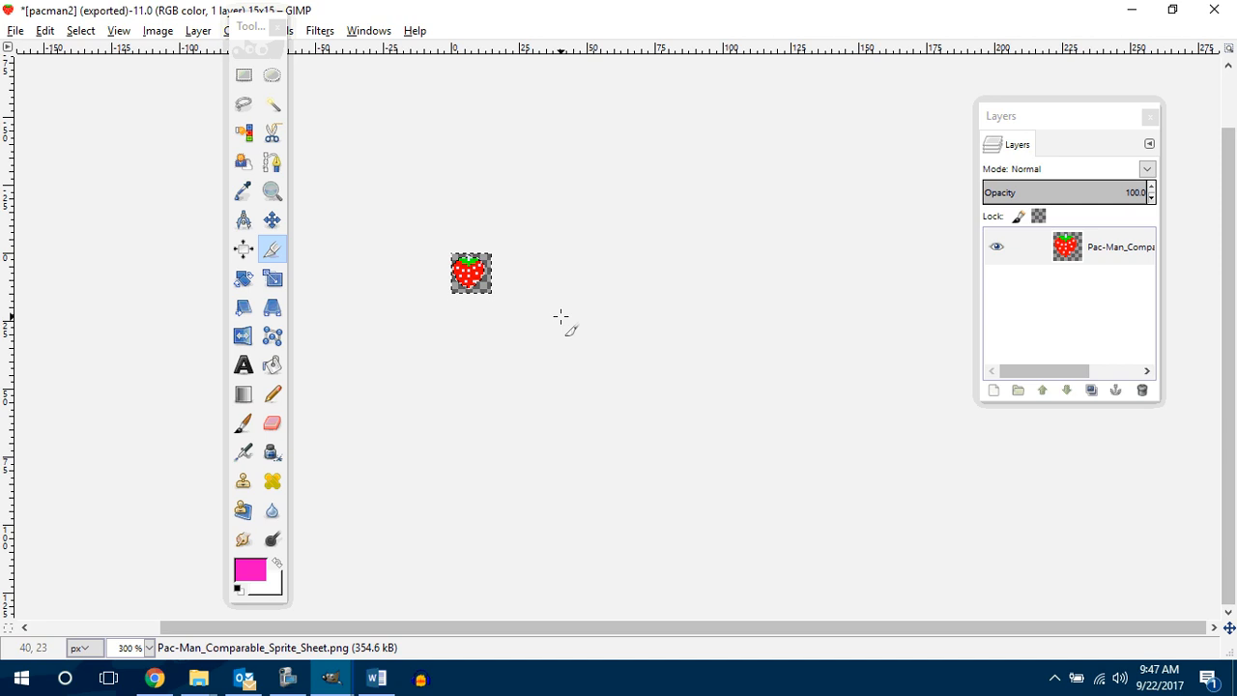
key(ctrl+z)
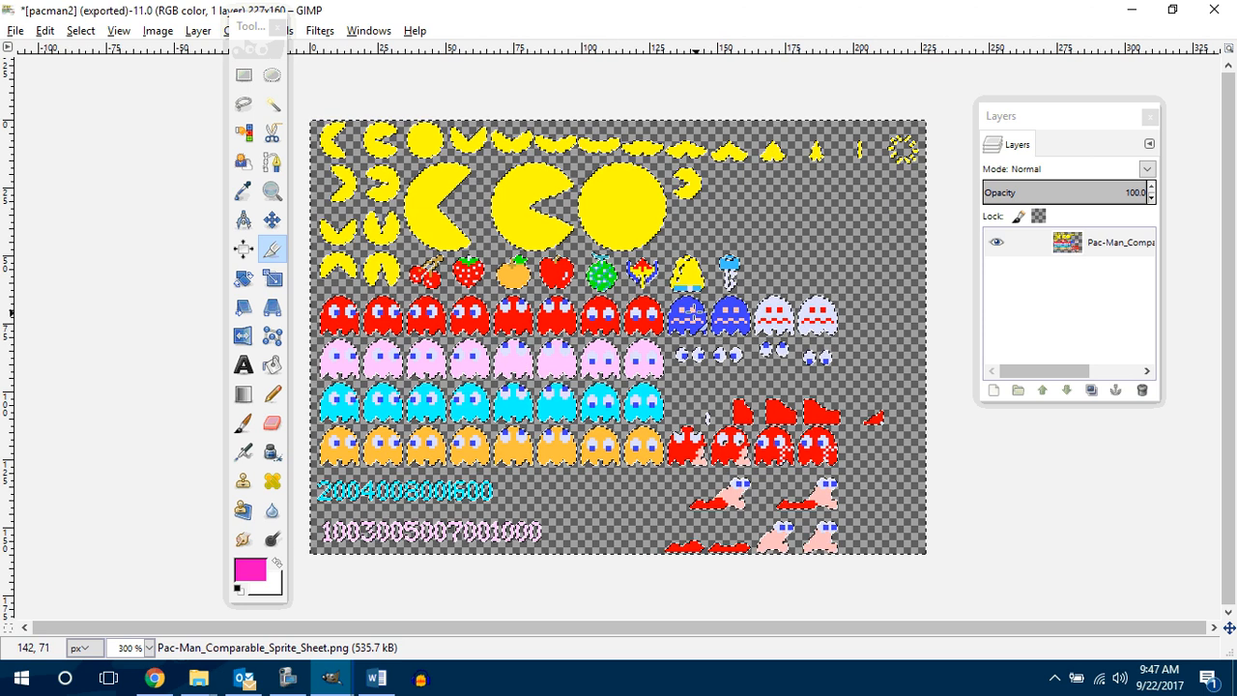
click(283, 680)
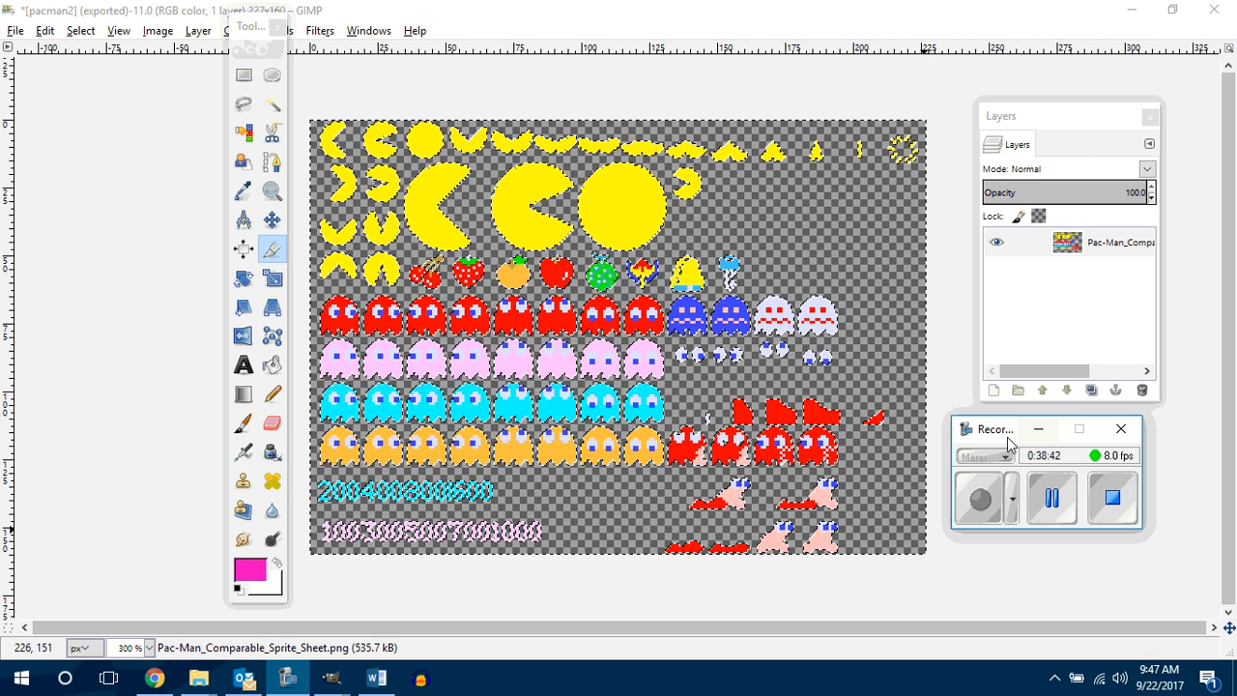
drag(1005, 430, 499, 356)
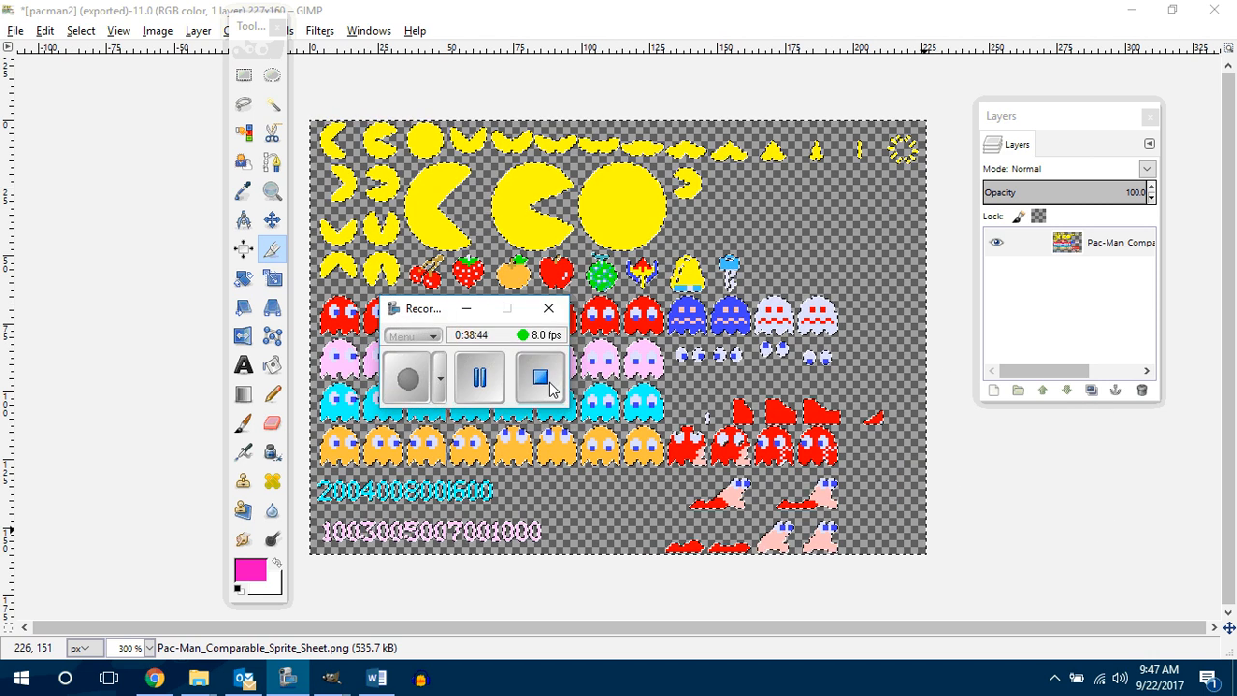